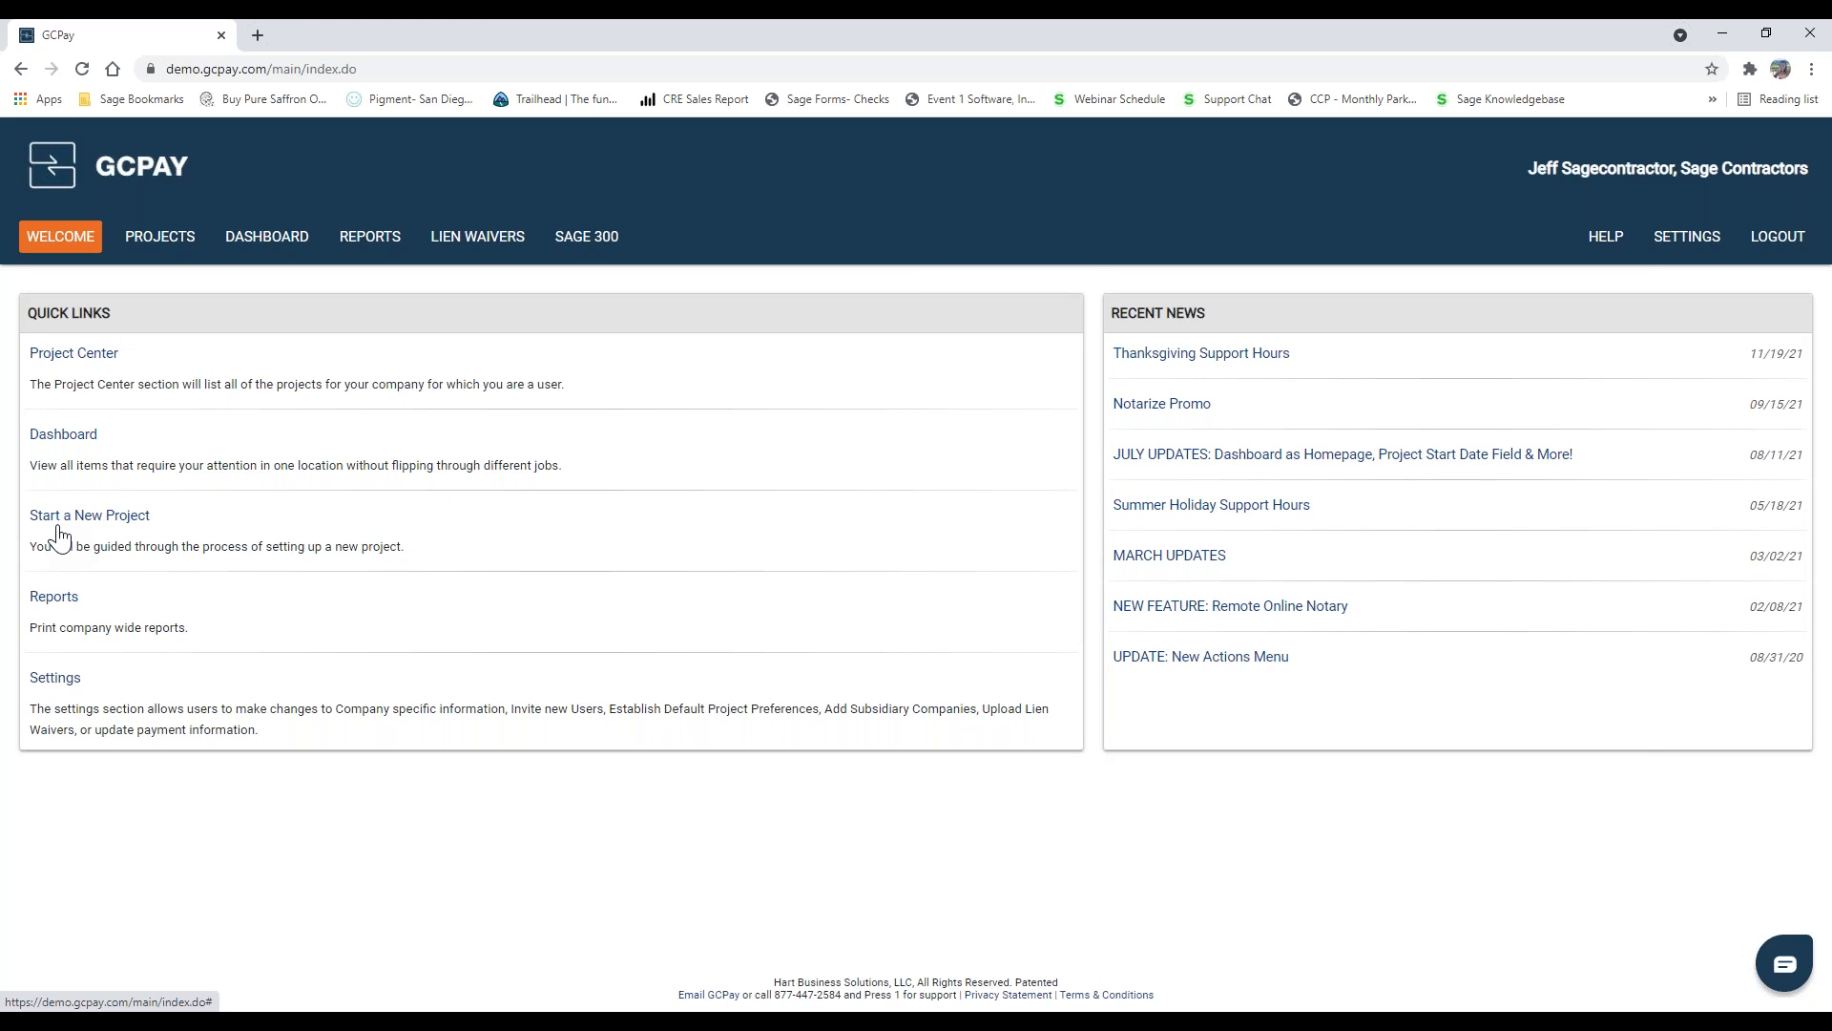
# Step: Open the Ridgelake Business Center project's settings and review its general settings, assigned users, and project options and requirements
pyautogui.click(145, 246)
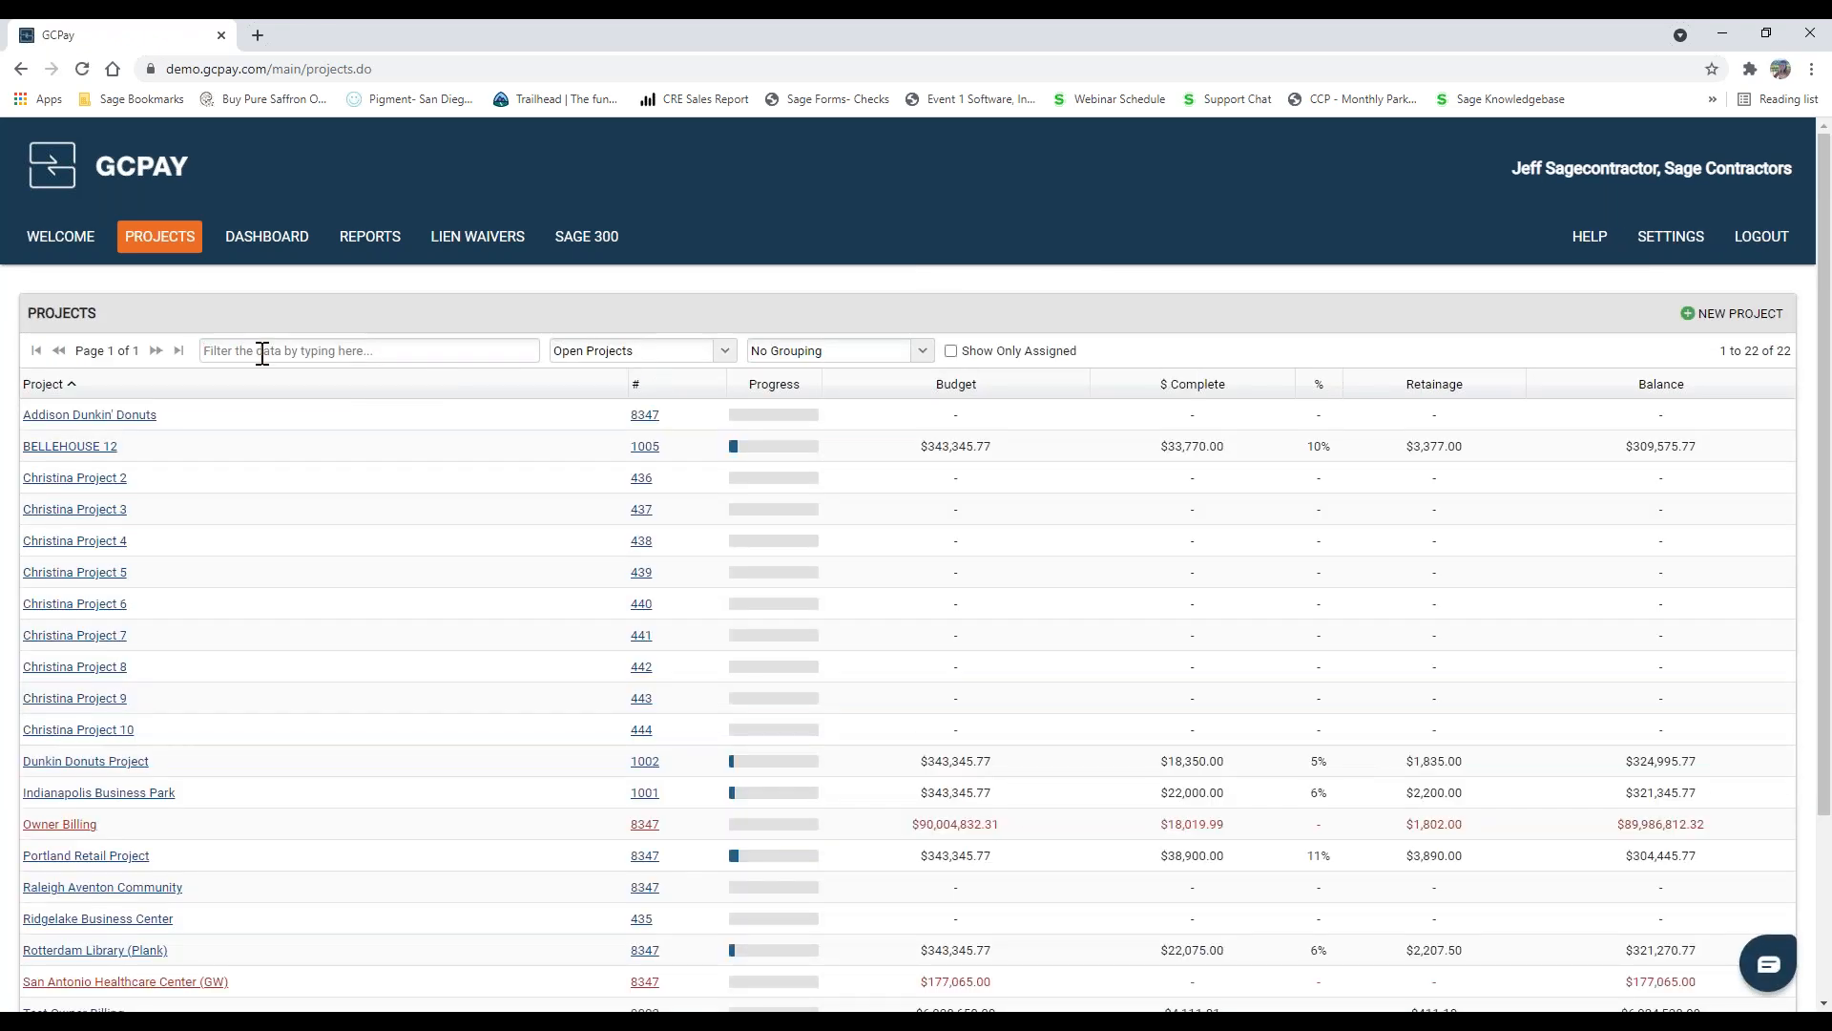
pyautogui.click(102, 923)
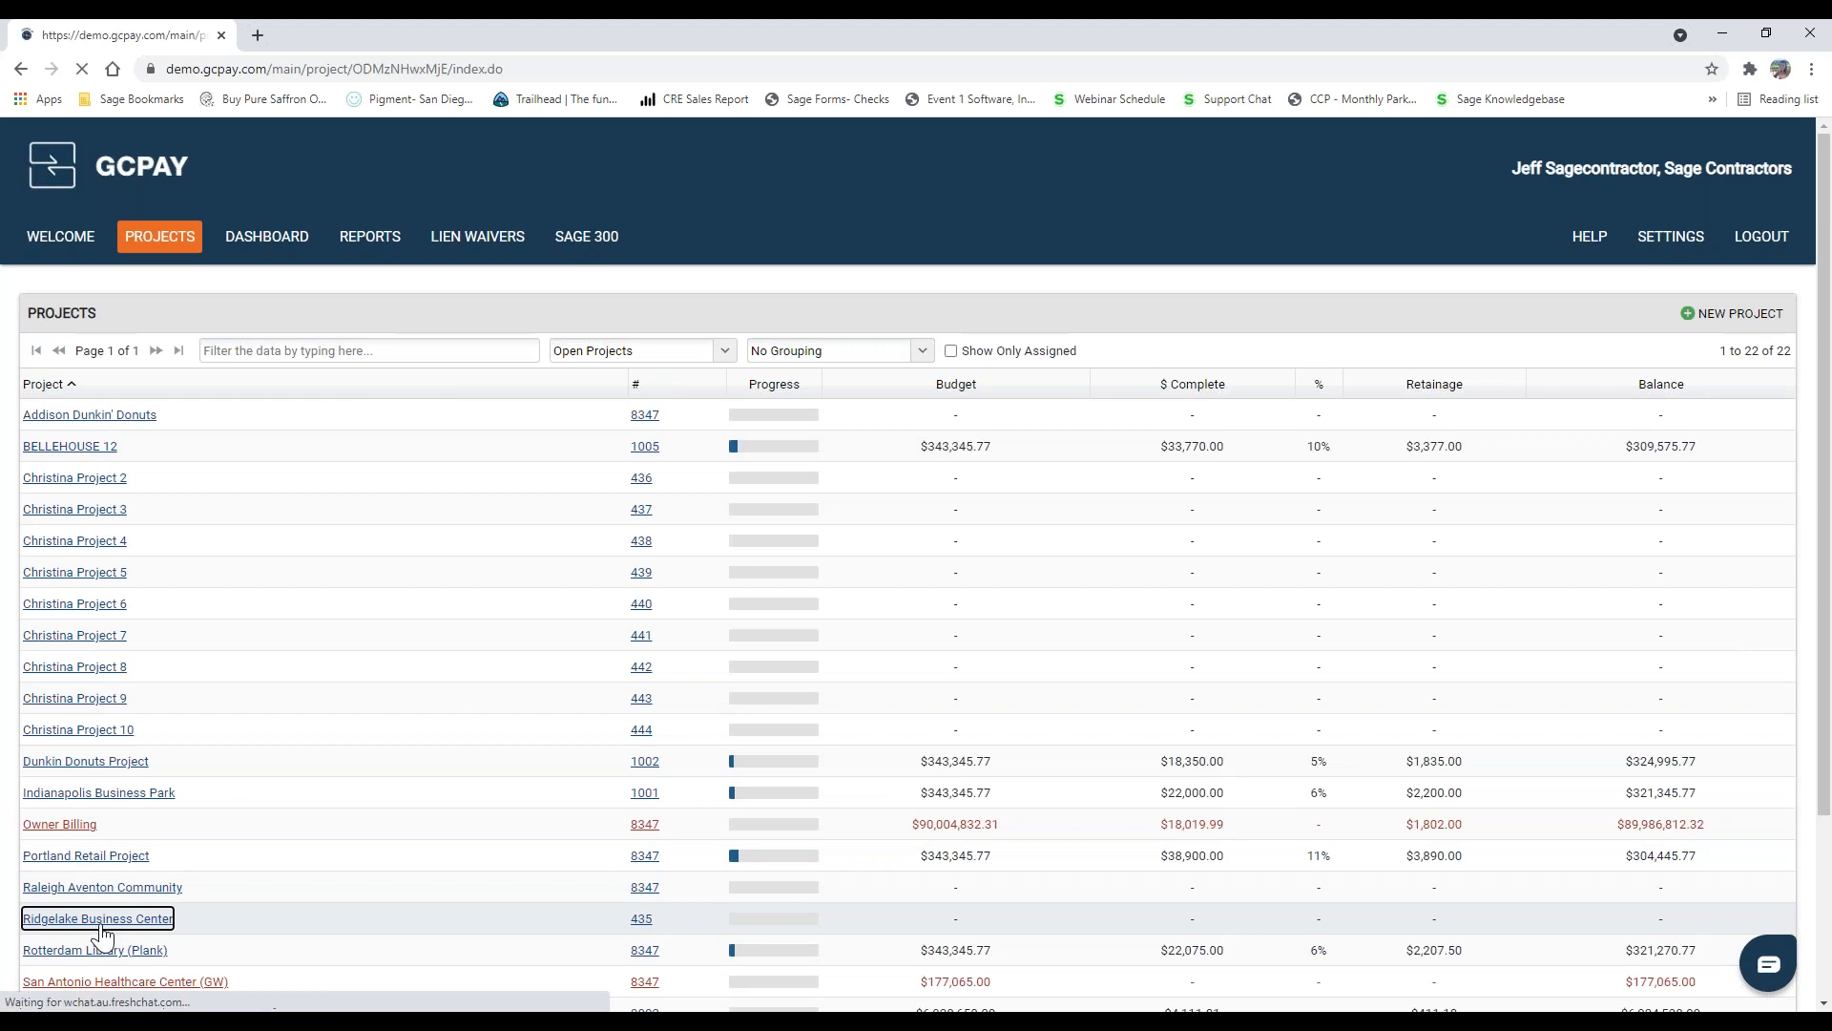
pyautogui.click(143, 345)
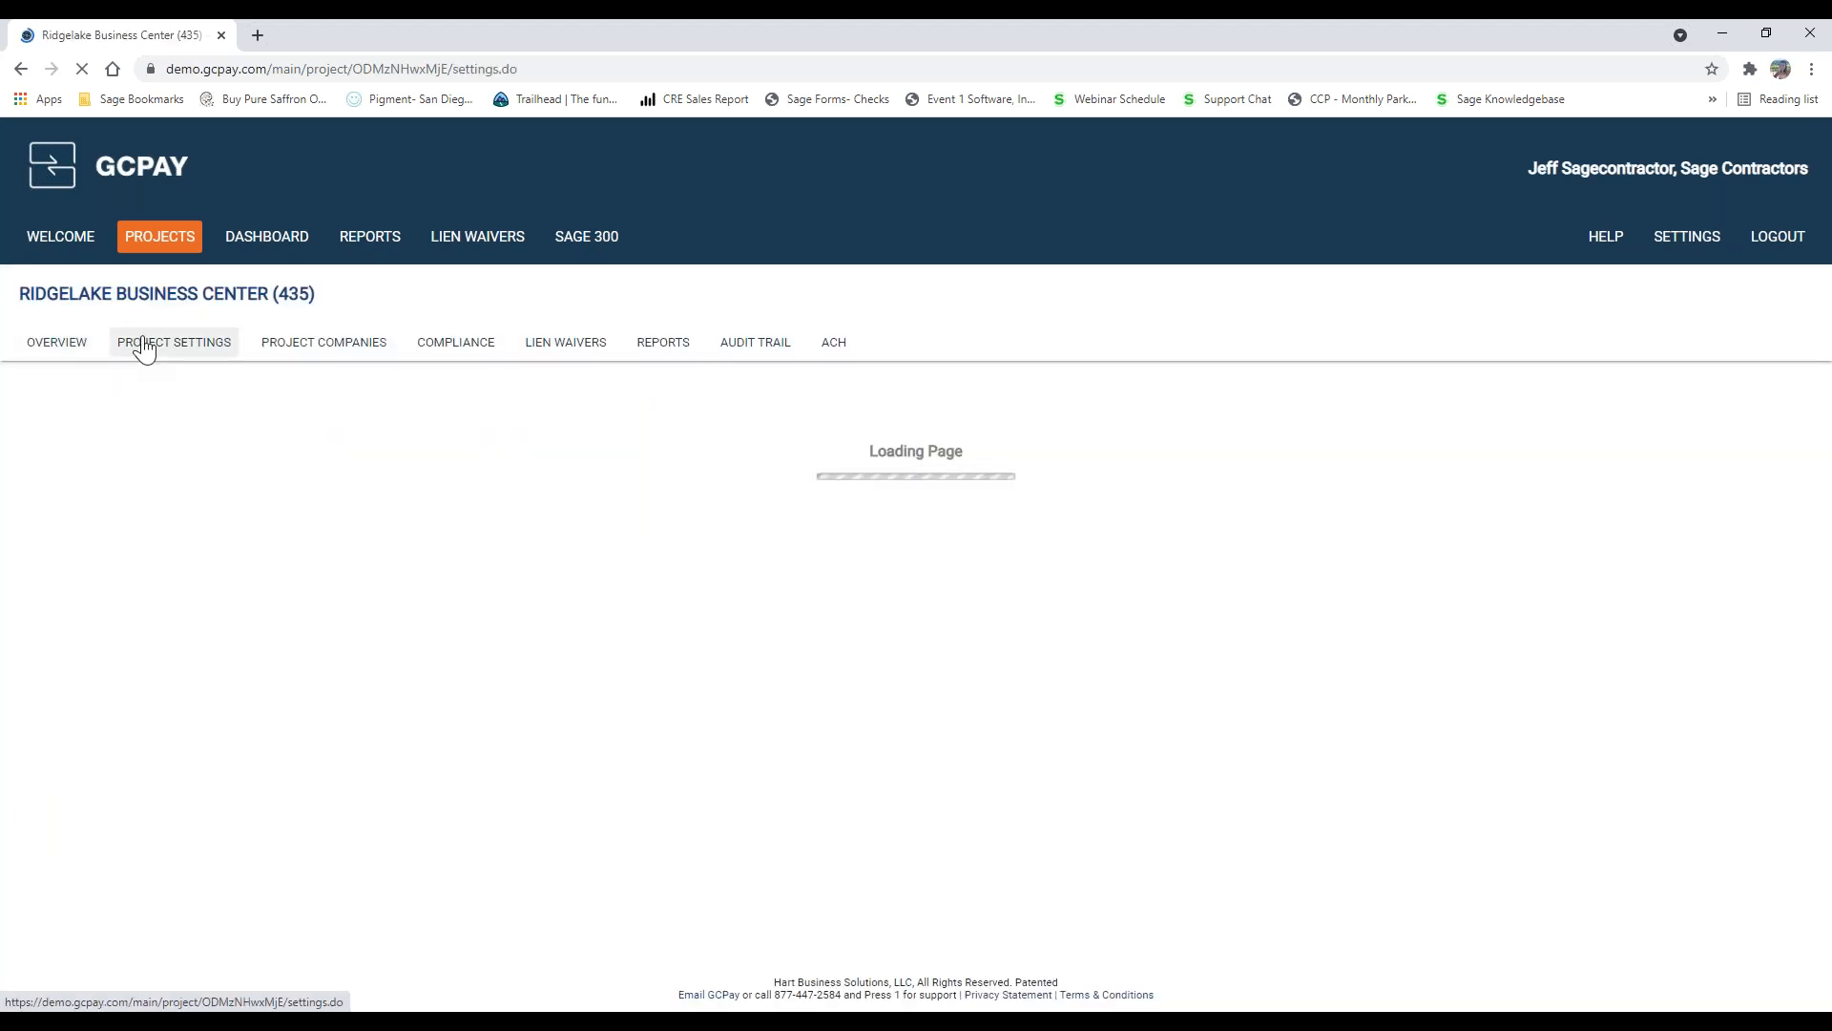
pyautogui.scroll(-1, 143, 346)
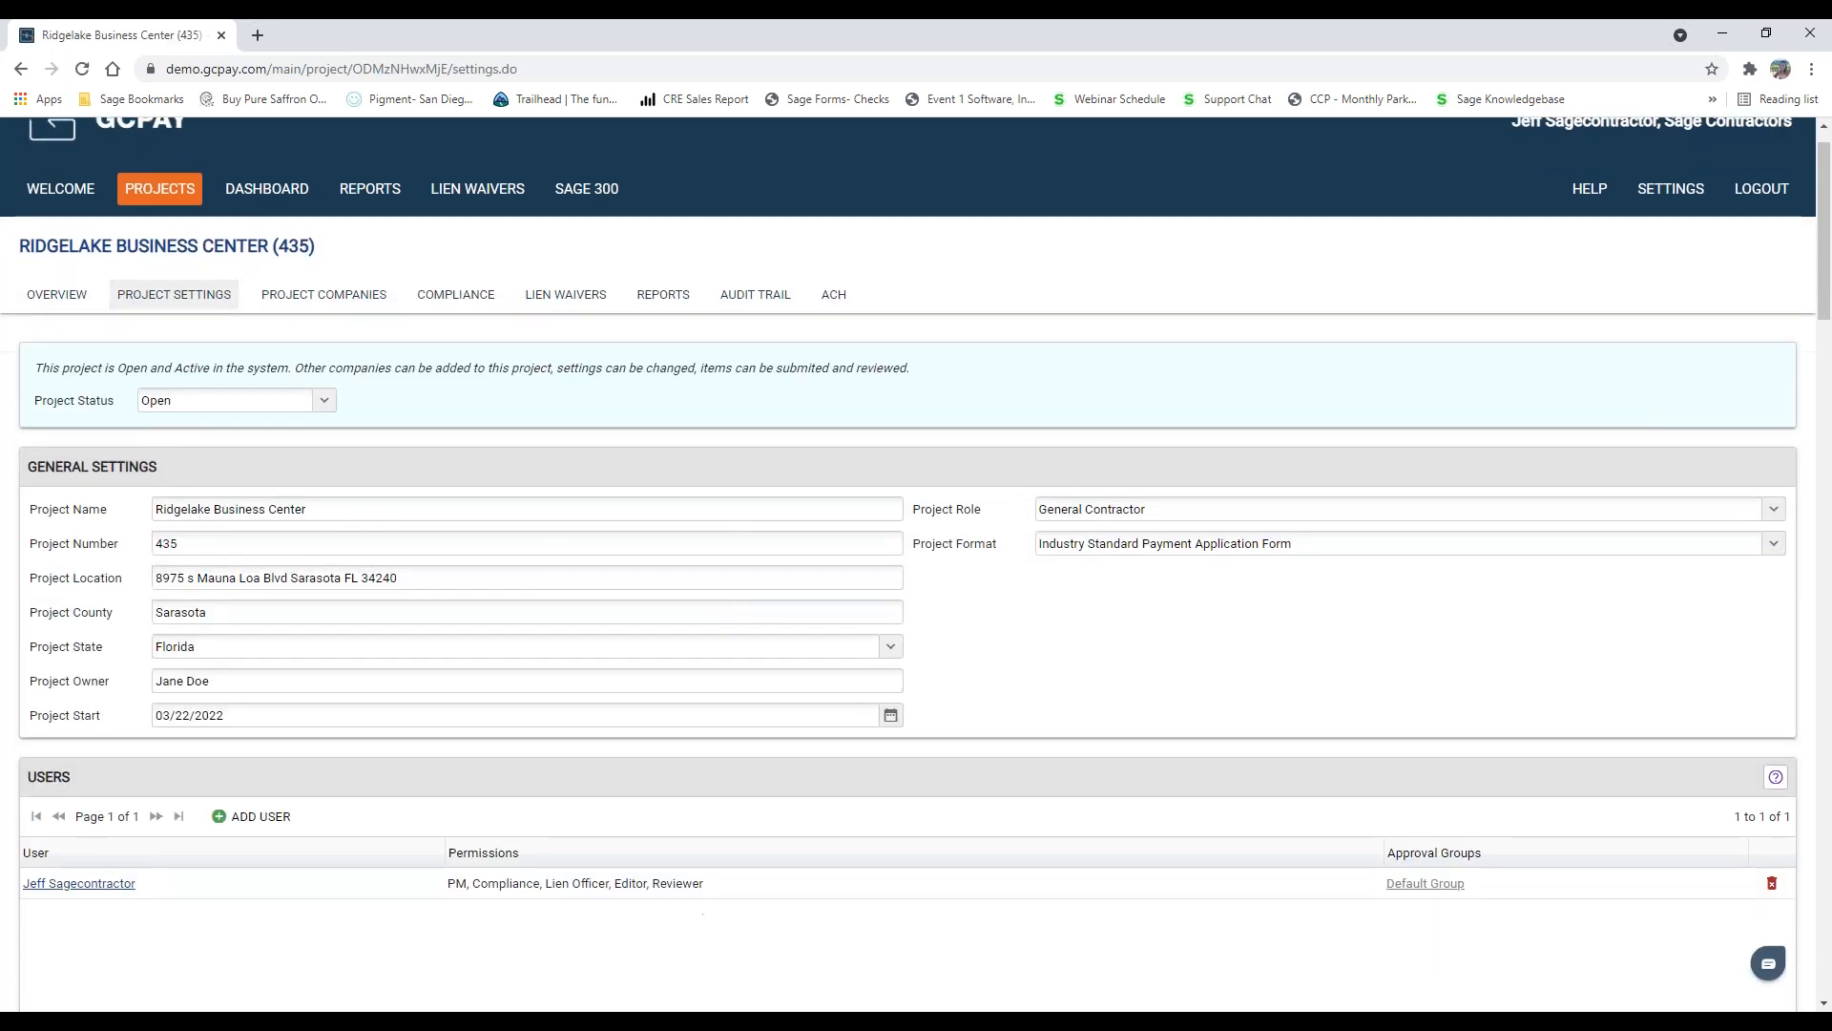
pyautogui.scroll(-1, 158, 446)
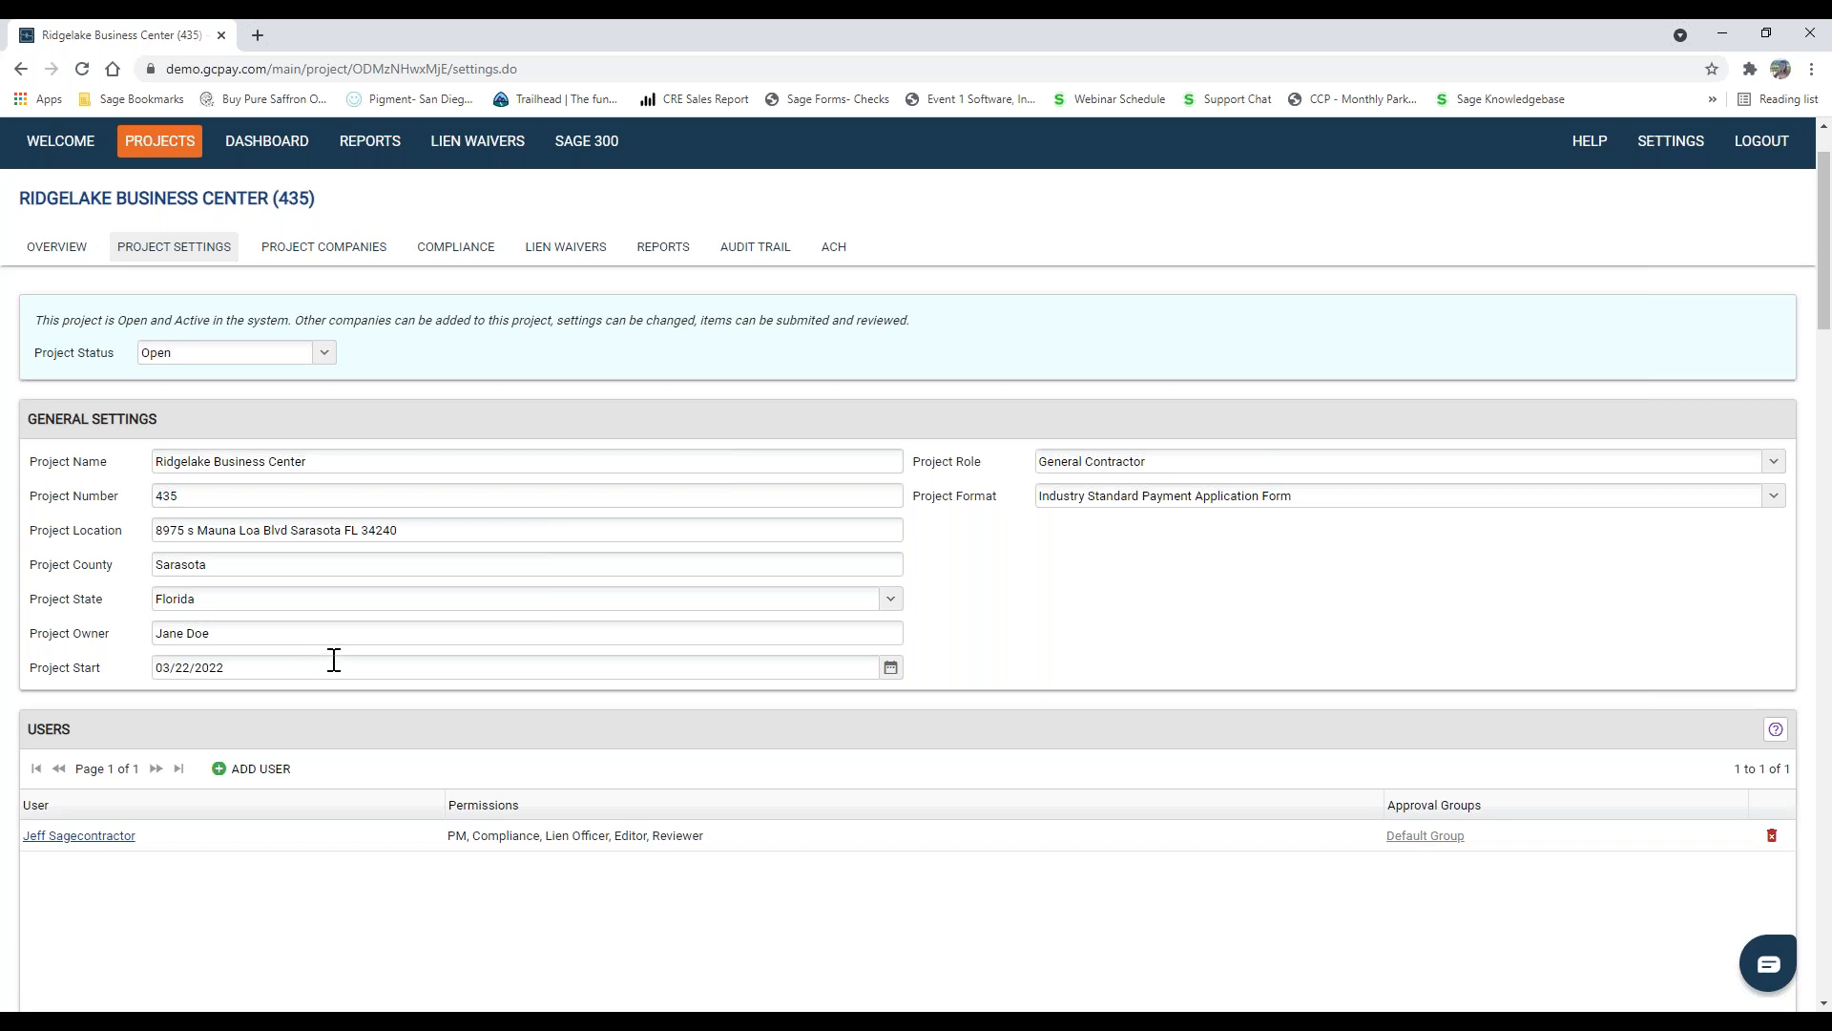
pyautogui.scroll(-3, 377, 657)
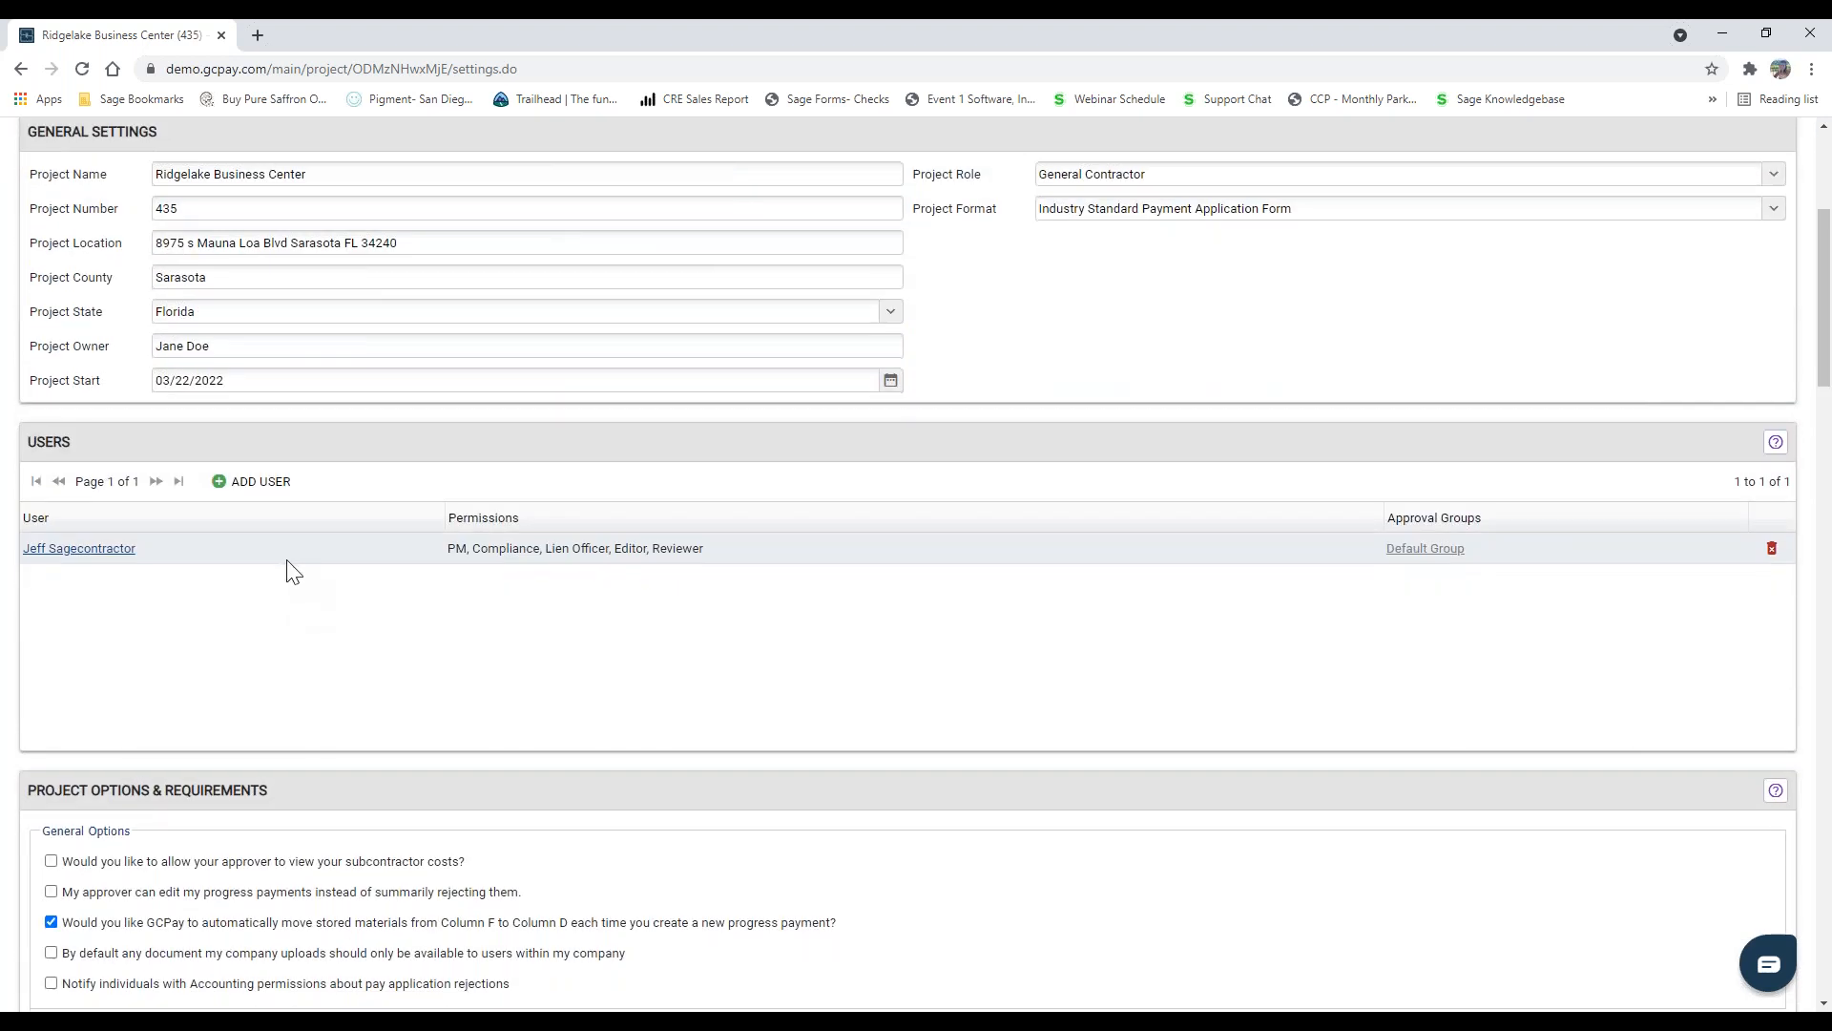
pyautogui.scroll(-1, 191, 534)
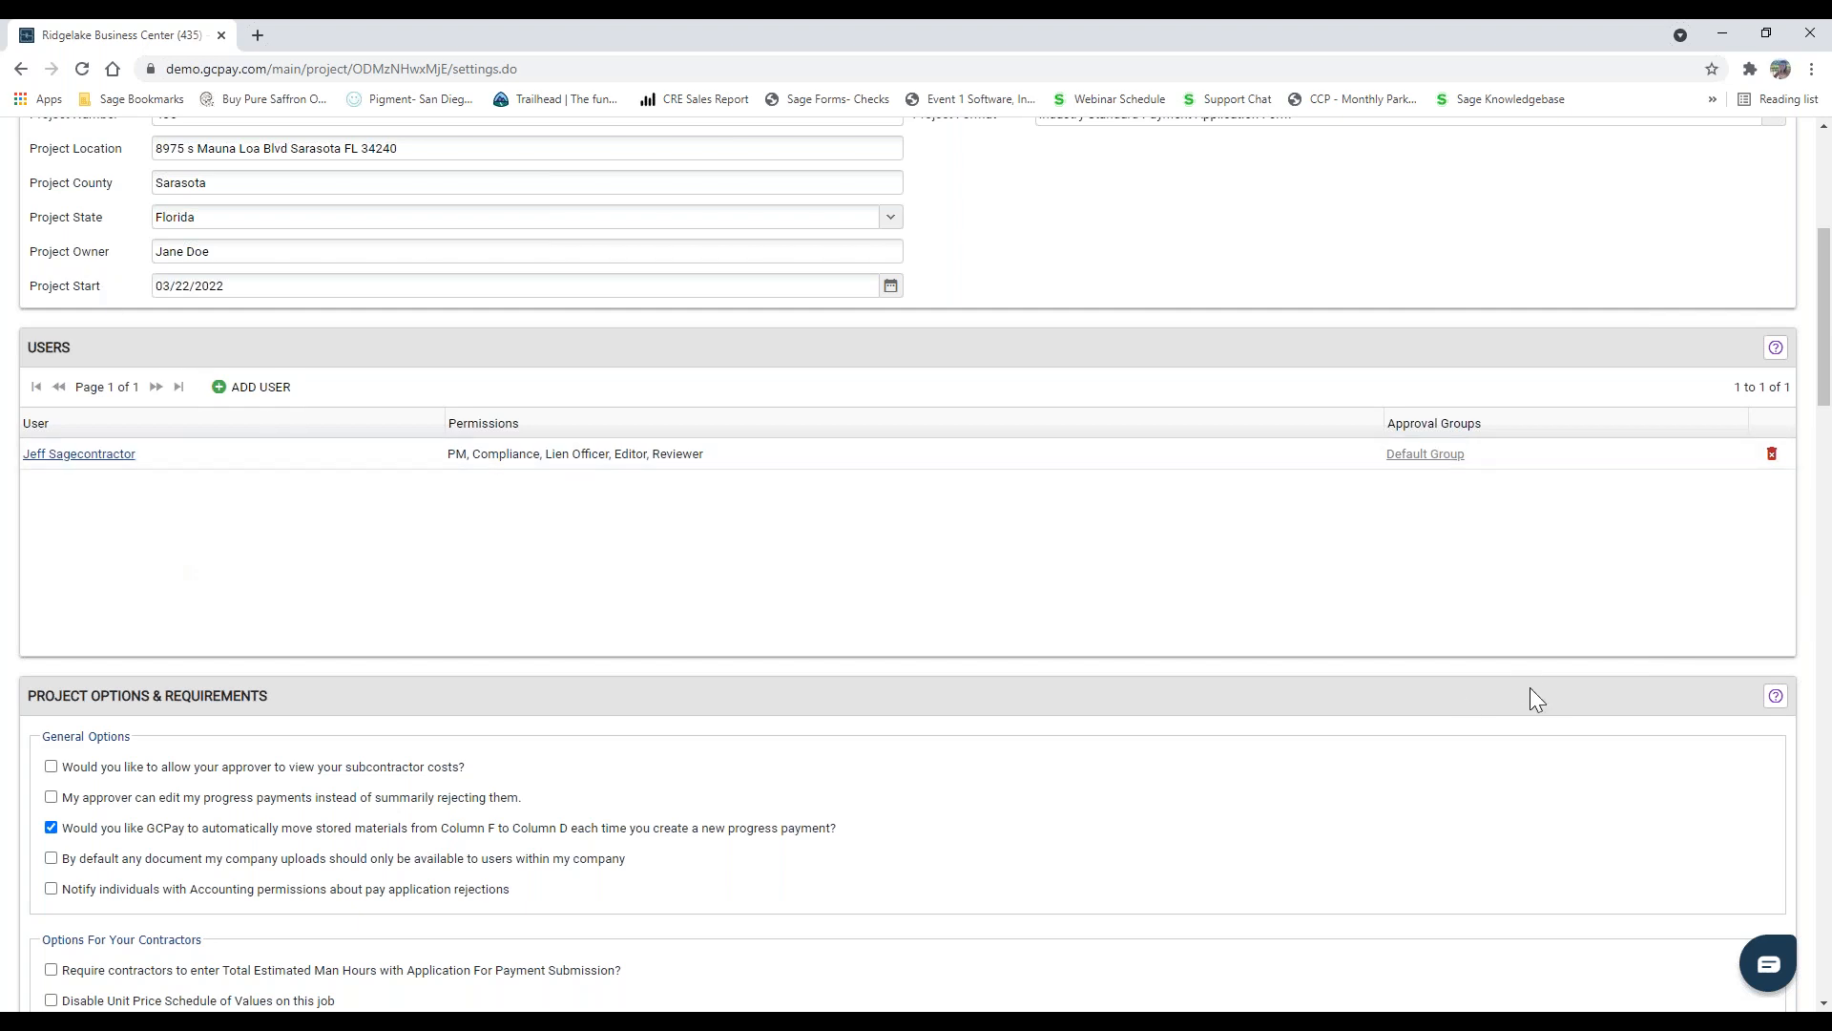
pyautogui.scroll(3, 1525, 684)
pyautogui.scroll(2, 1717, 277)
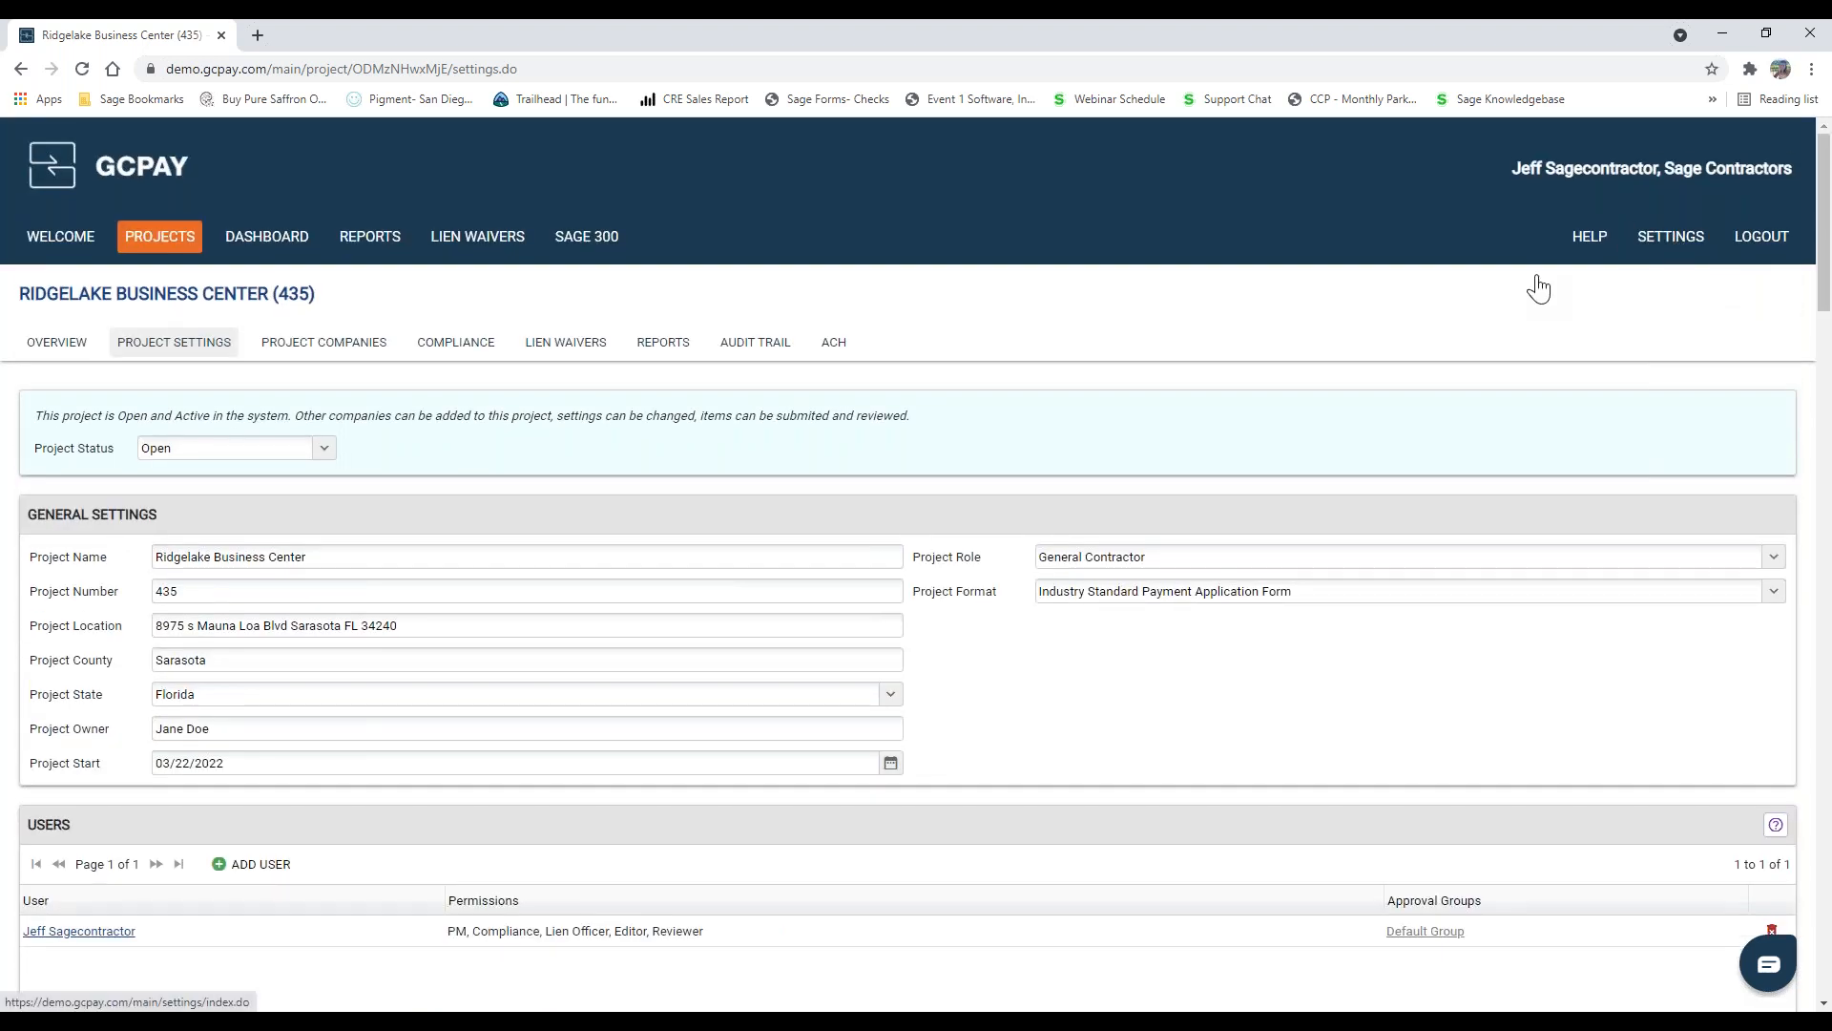
# Step: Bring up the list of users that can be added to the project and close it without choosing anyone
pyautogui.scroll(-3, 833, 508)
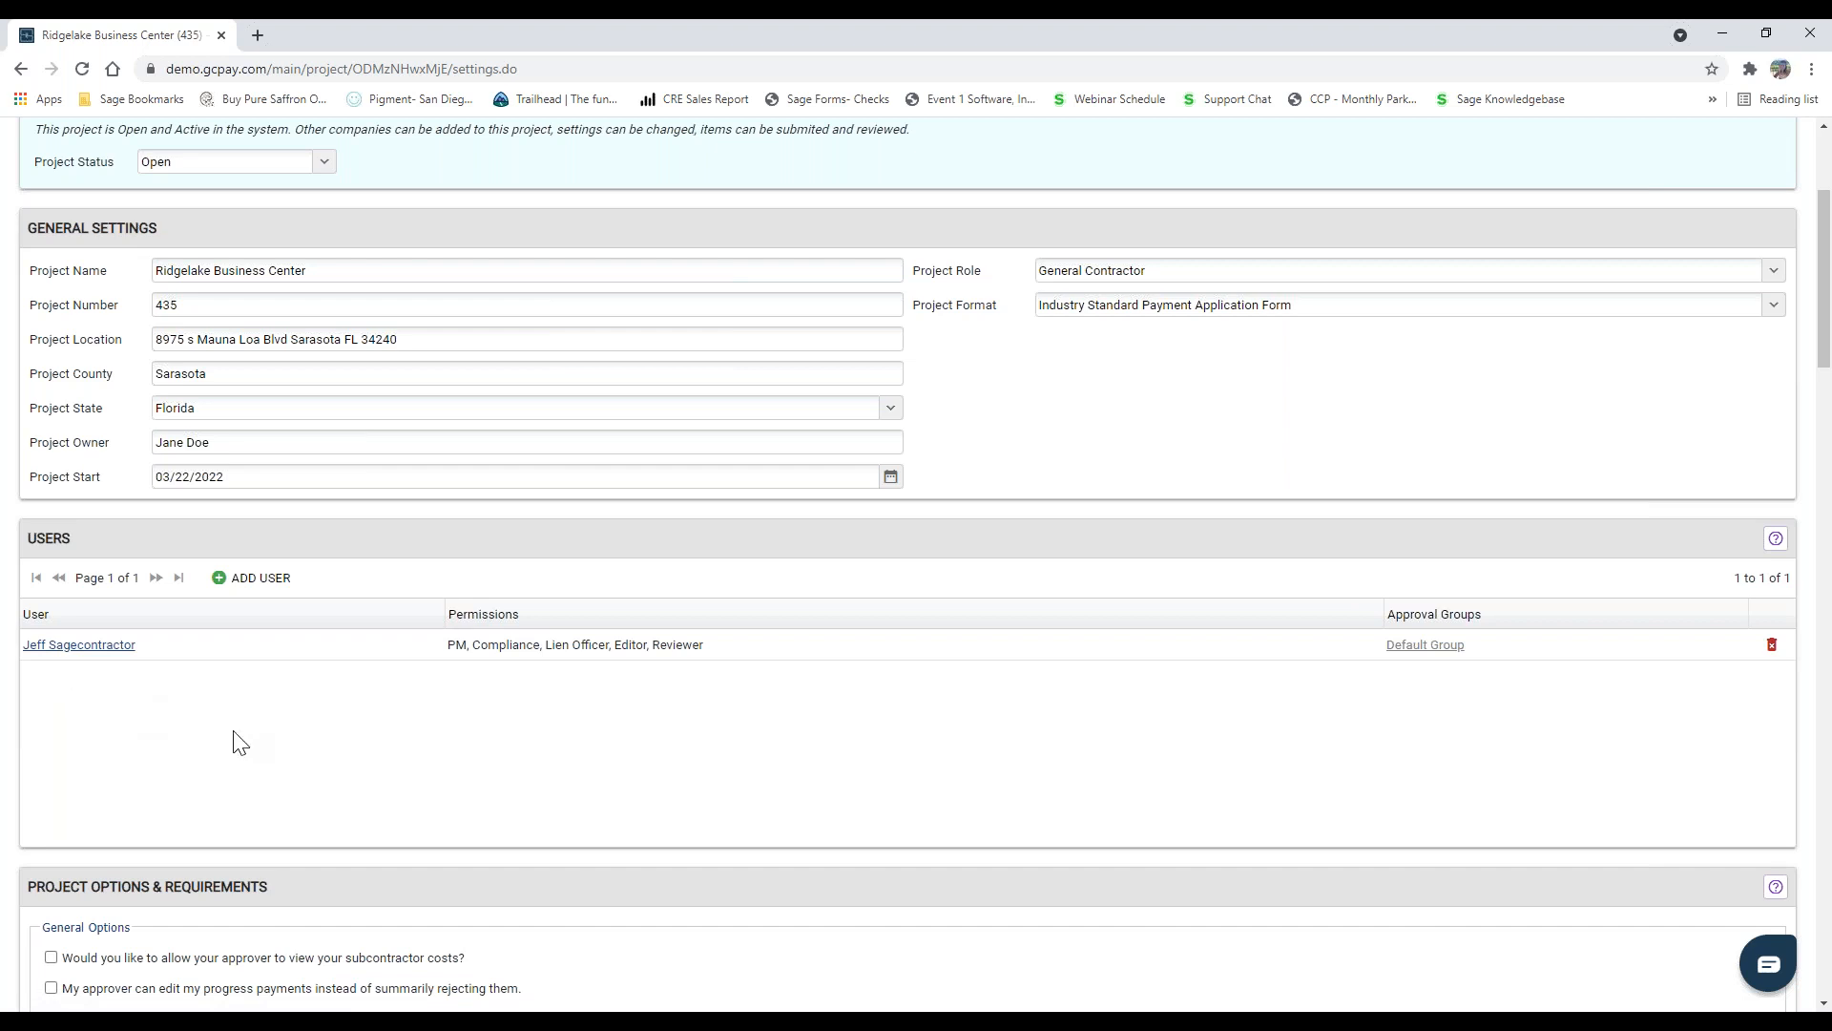
pyautogui.click(234, 579)
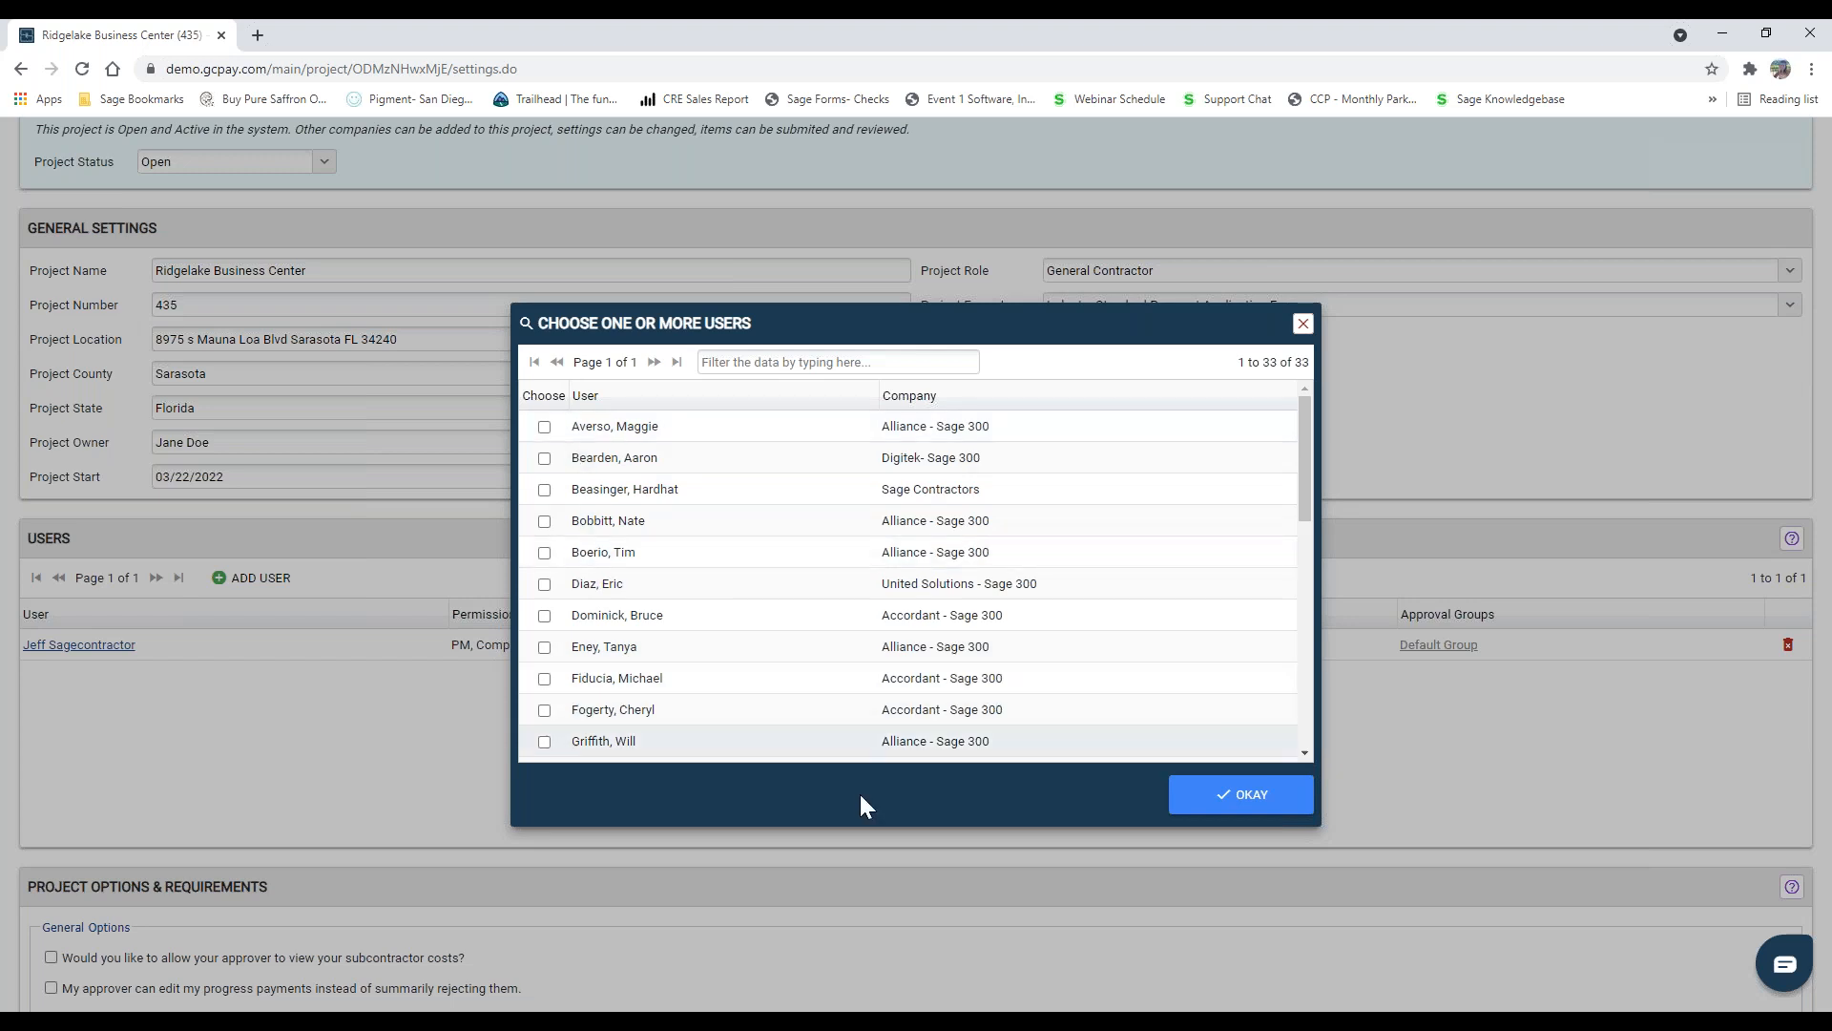
pyautogui.click(1209, 806)
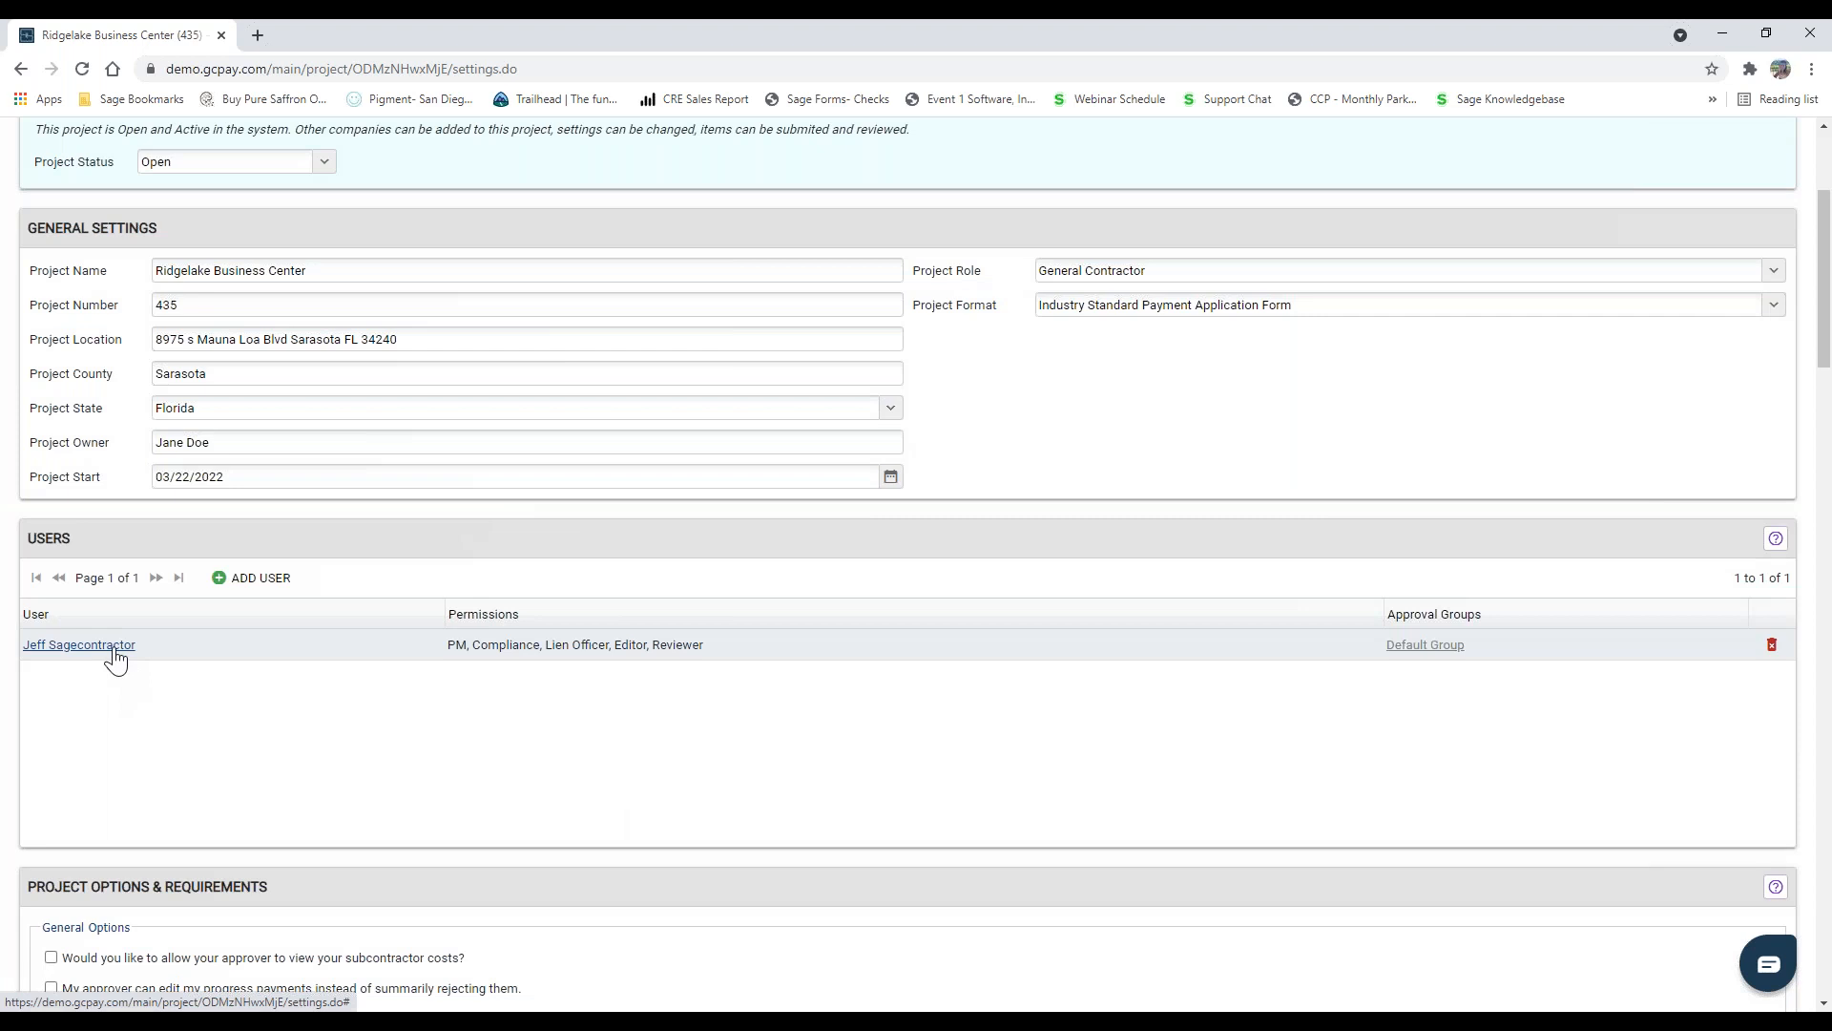
# Step: Check the review order choices in the assigned user's project permissions, enable the advanced options, and accept the permissions
pyautogui.click(113, 653)
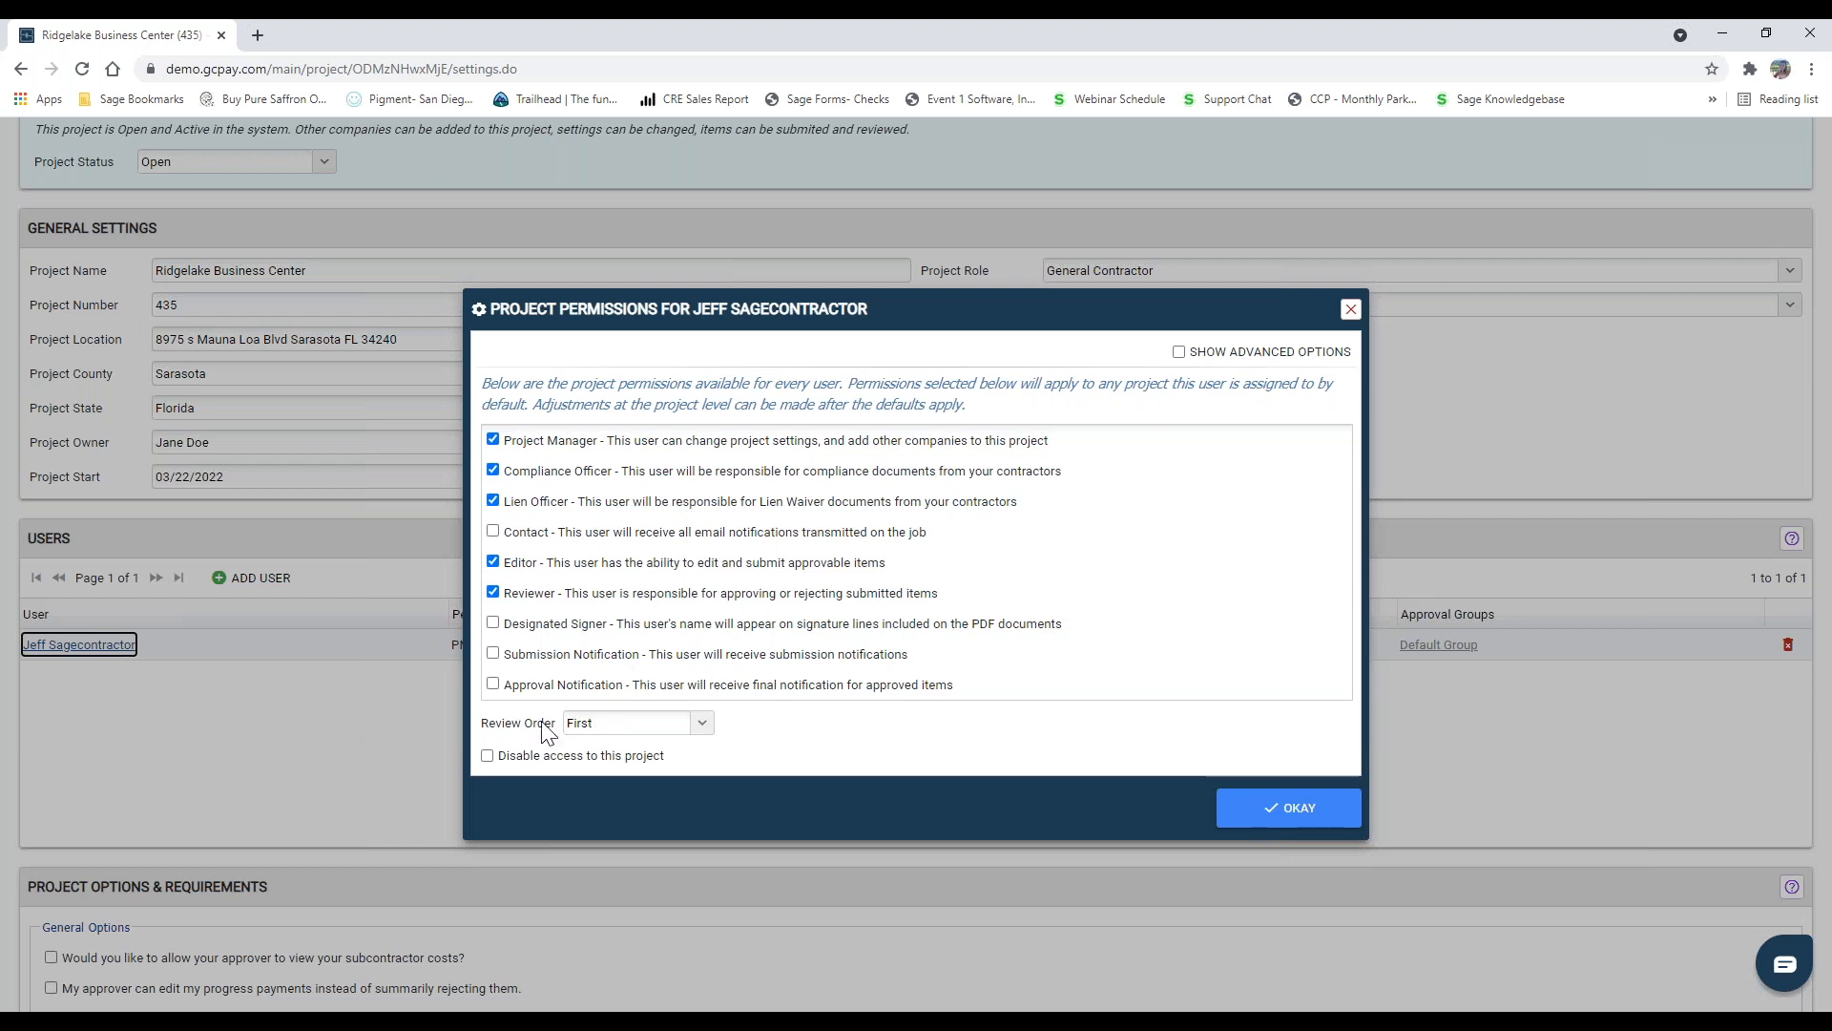
pyautogui.click(708, 728)
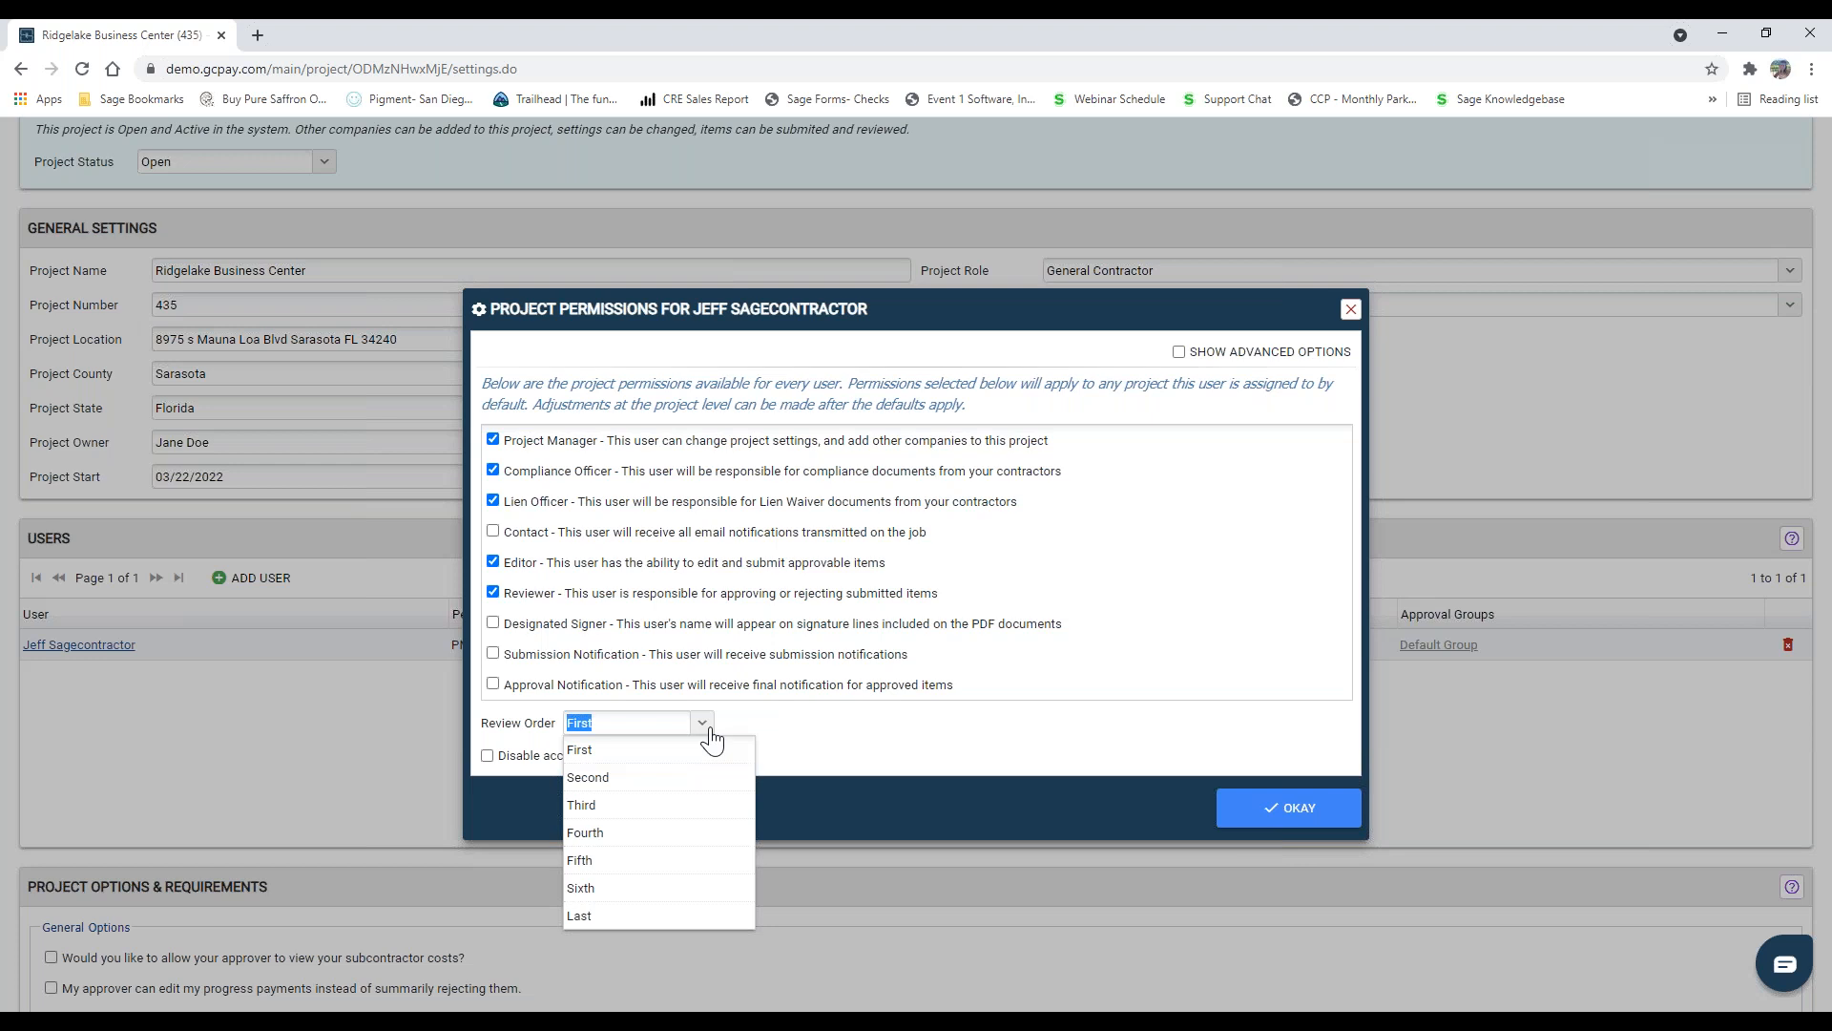
pyautogui.click(1015, 742)
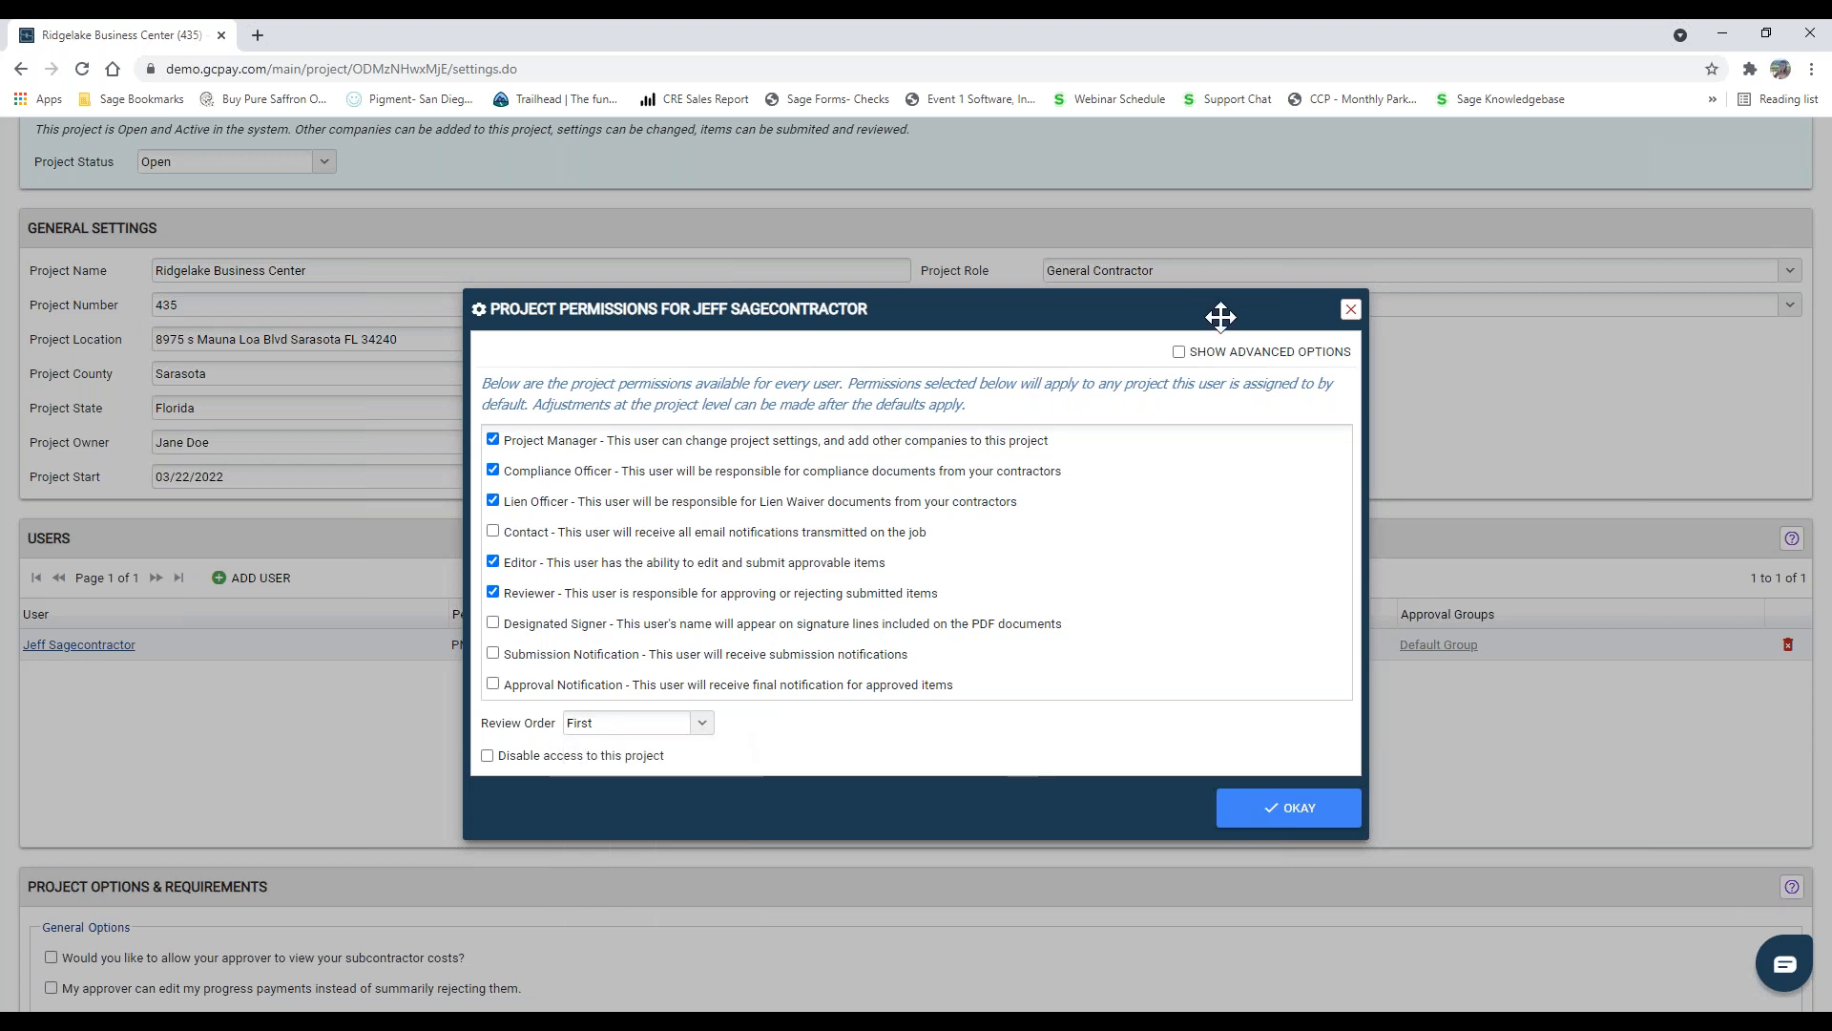
pyautogui.click(1181, 352)
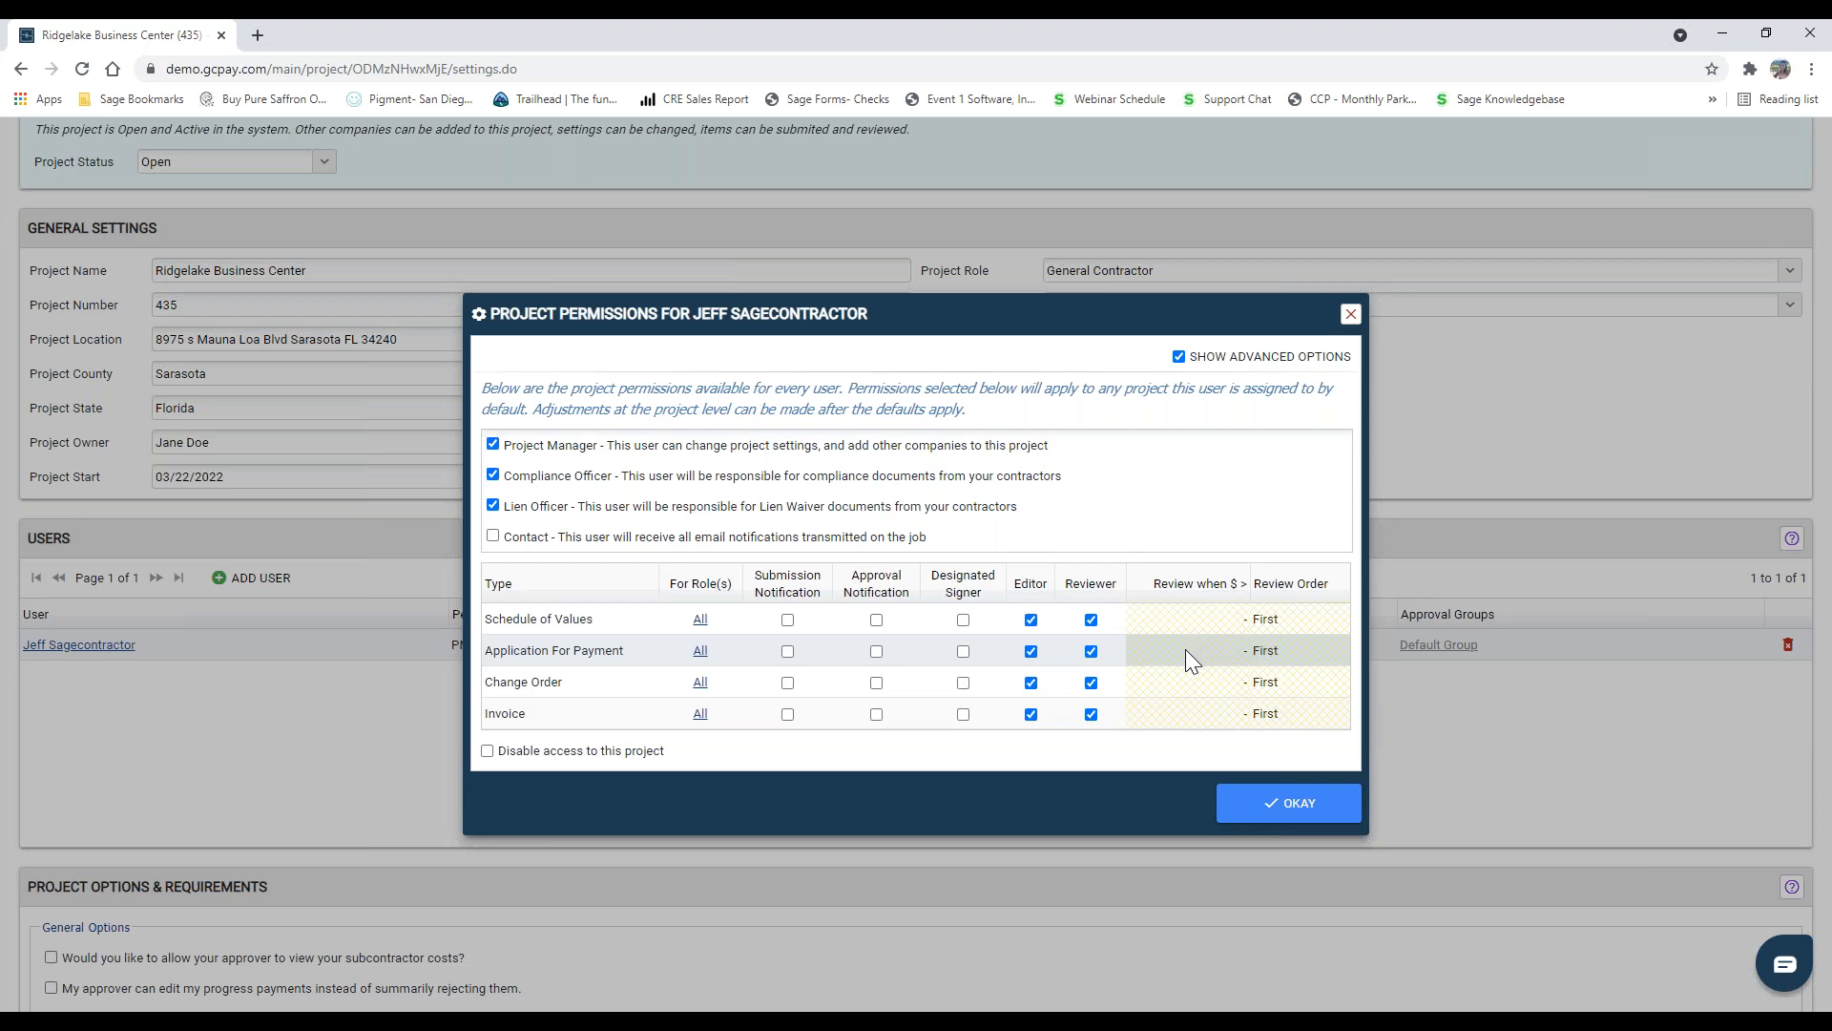
pyautogui.click(1284, 799)
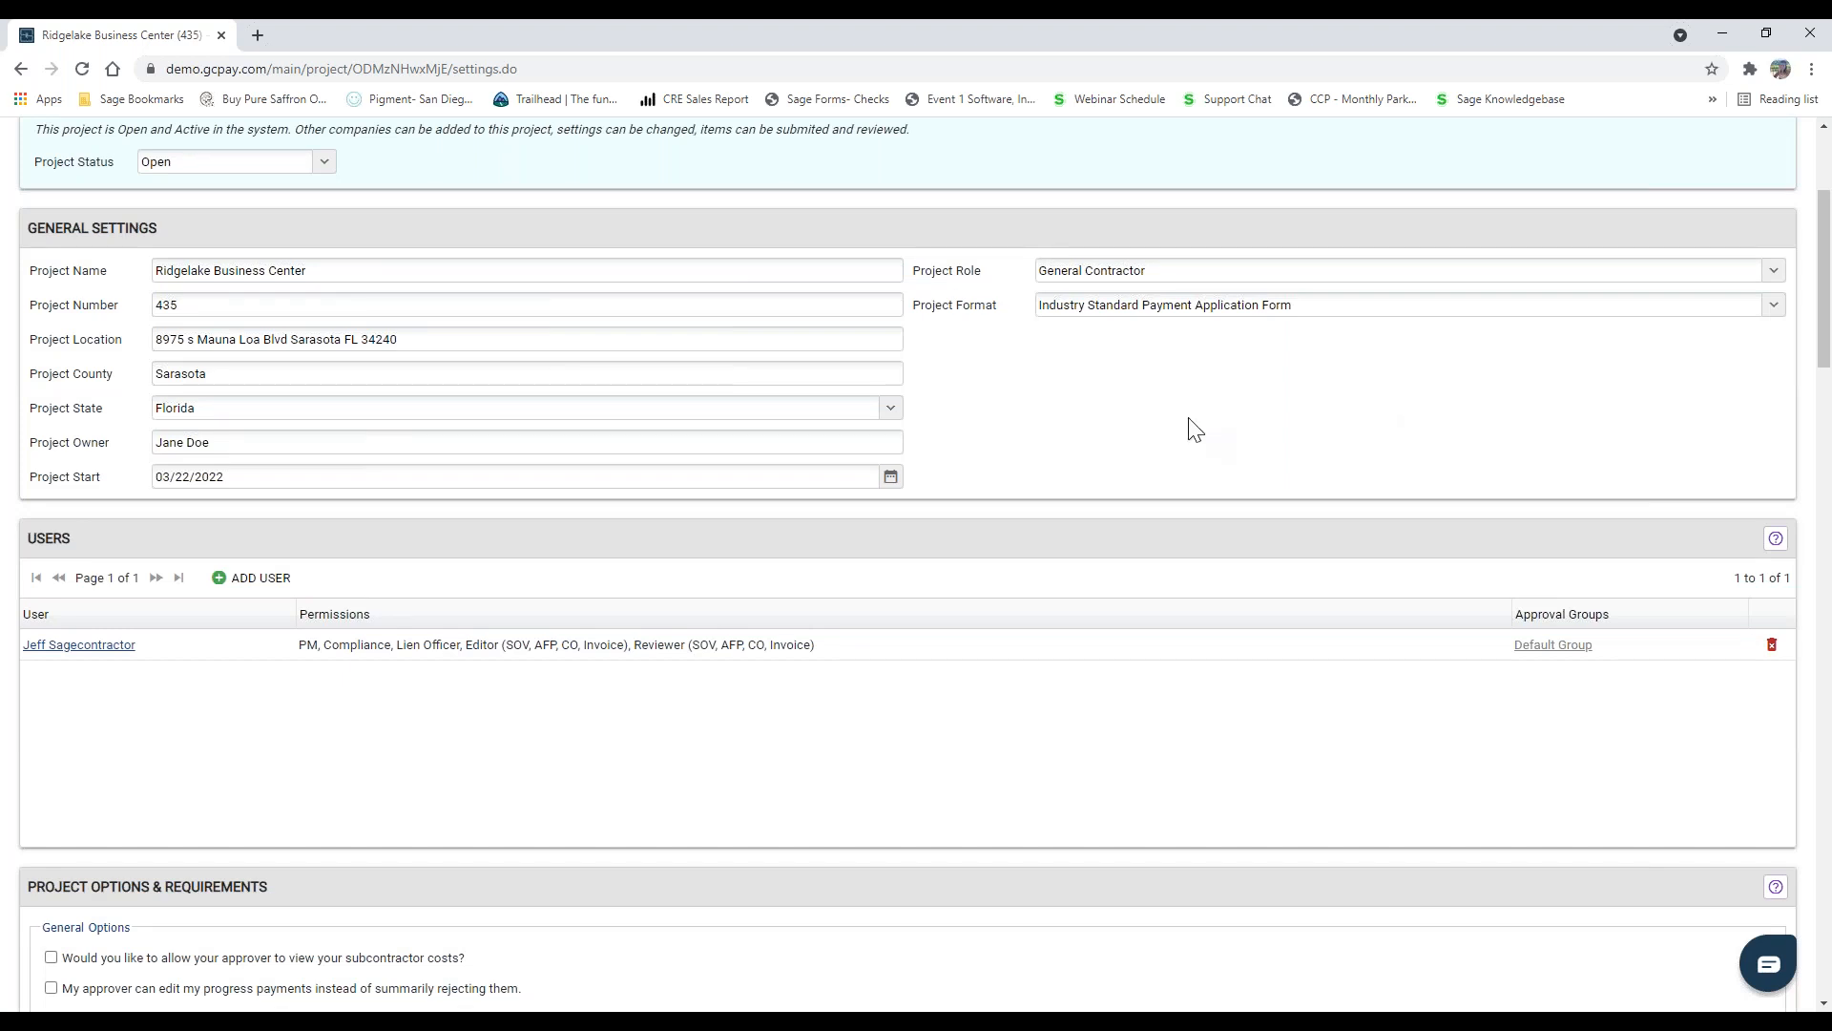
# Step: Go to the project's companies, leaving the project settings without saving the changes
pyautogui.scroll(3, 474, 559)
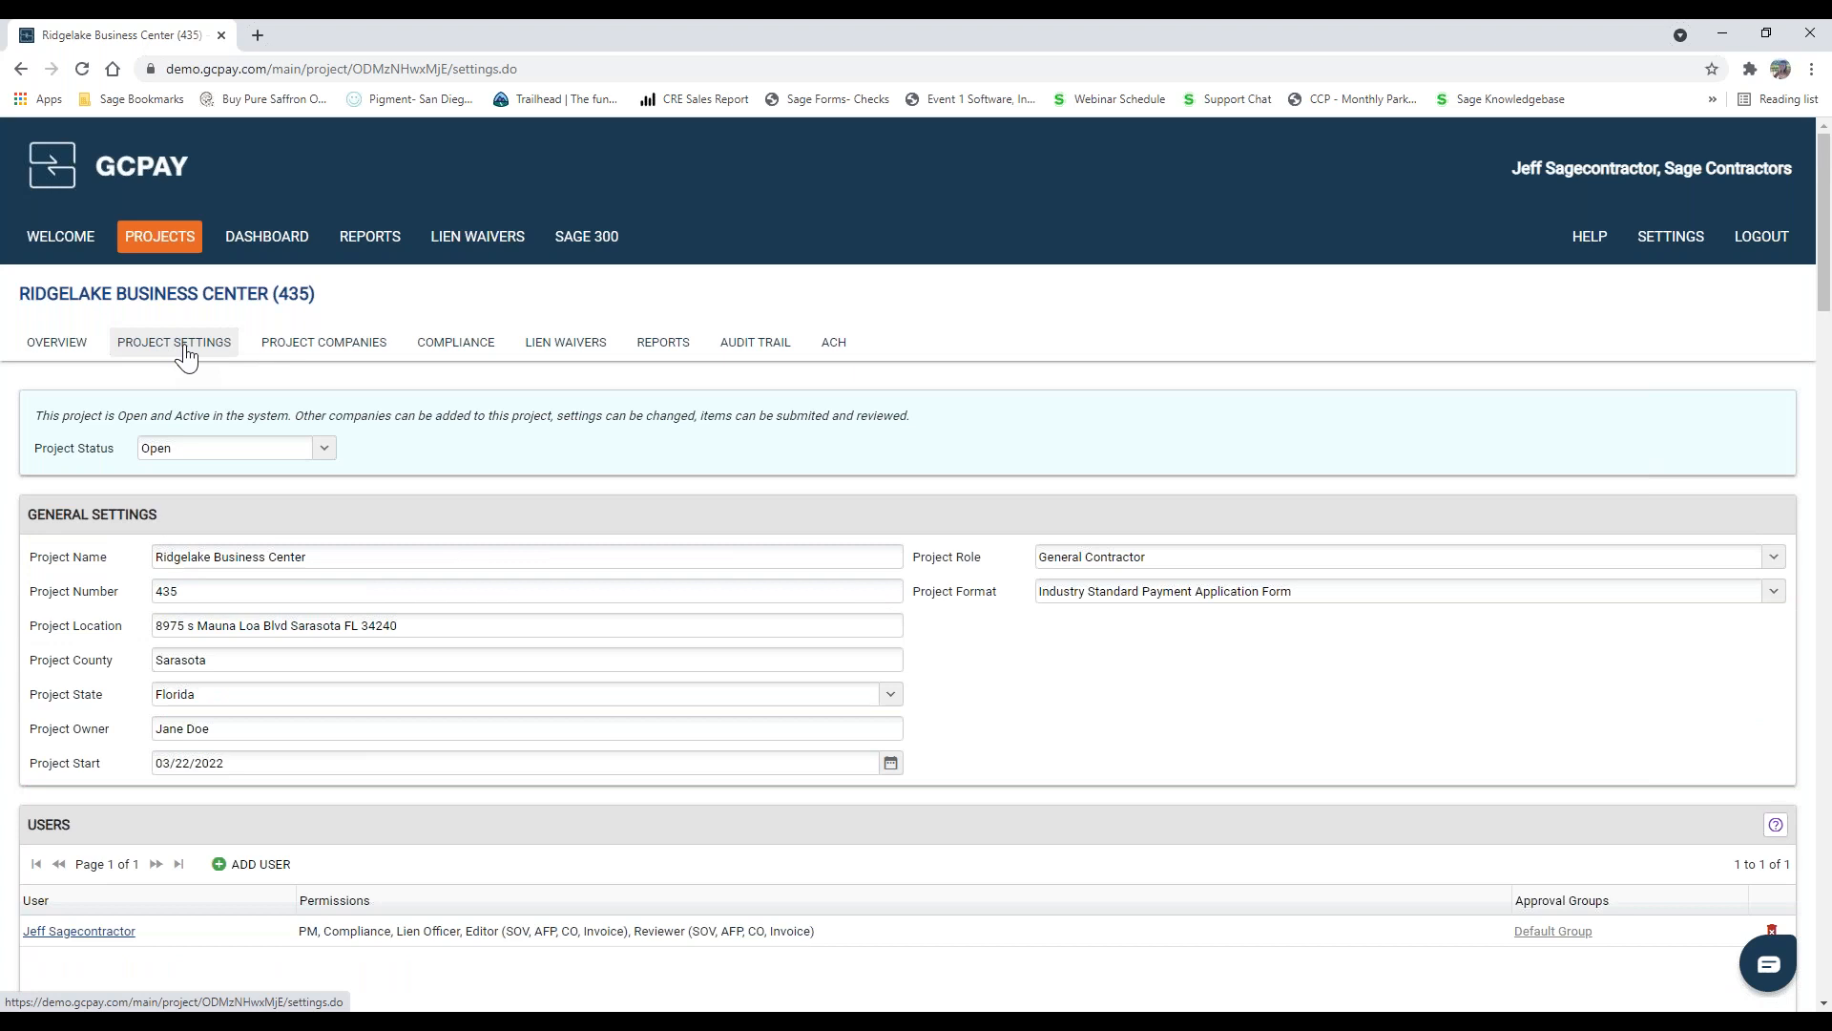
pyautogui.click(295, 345)
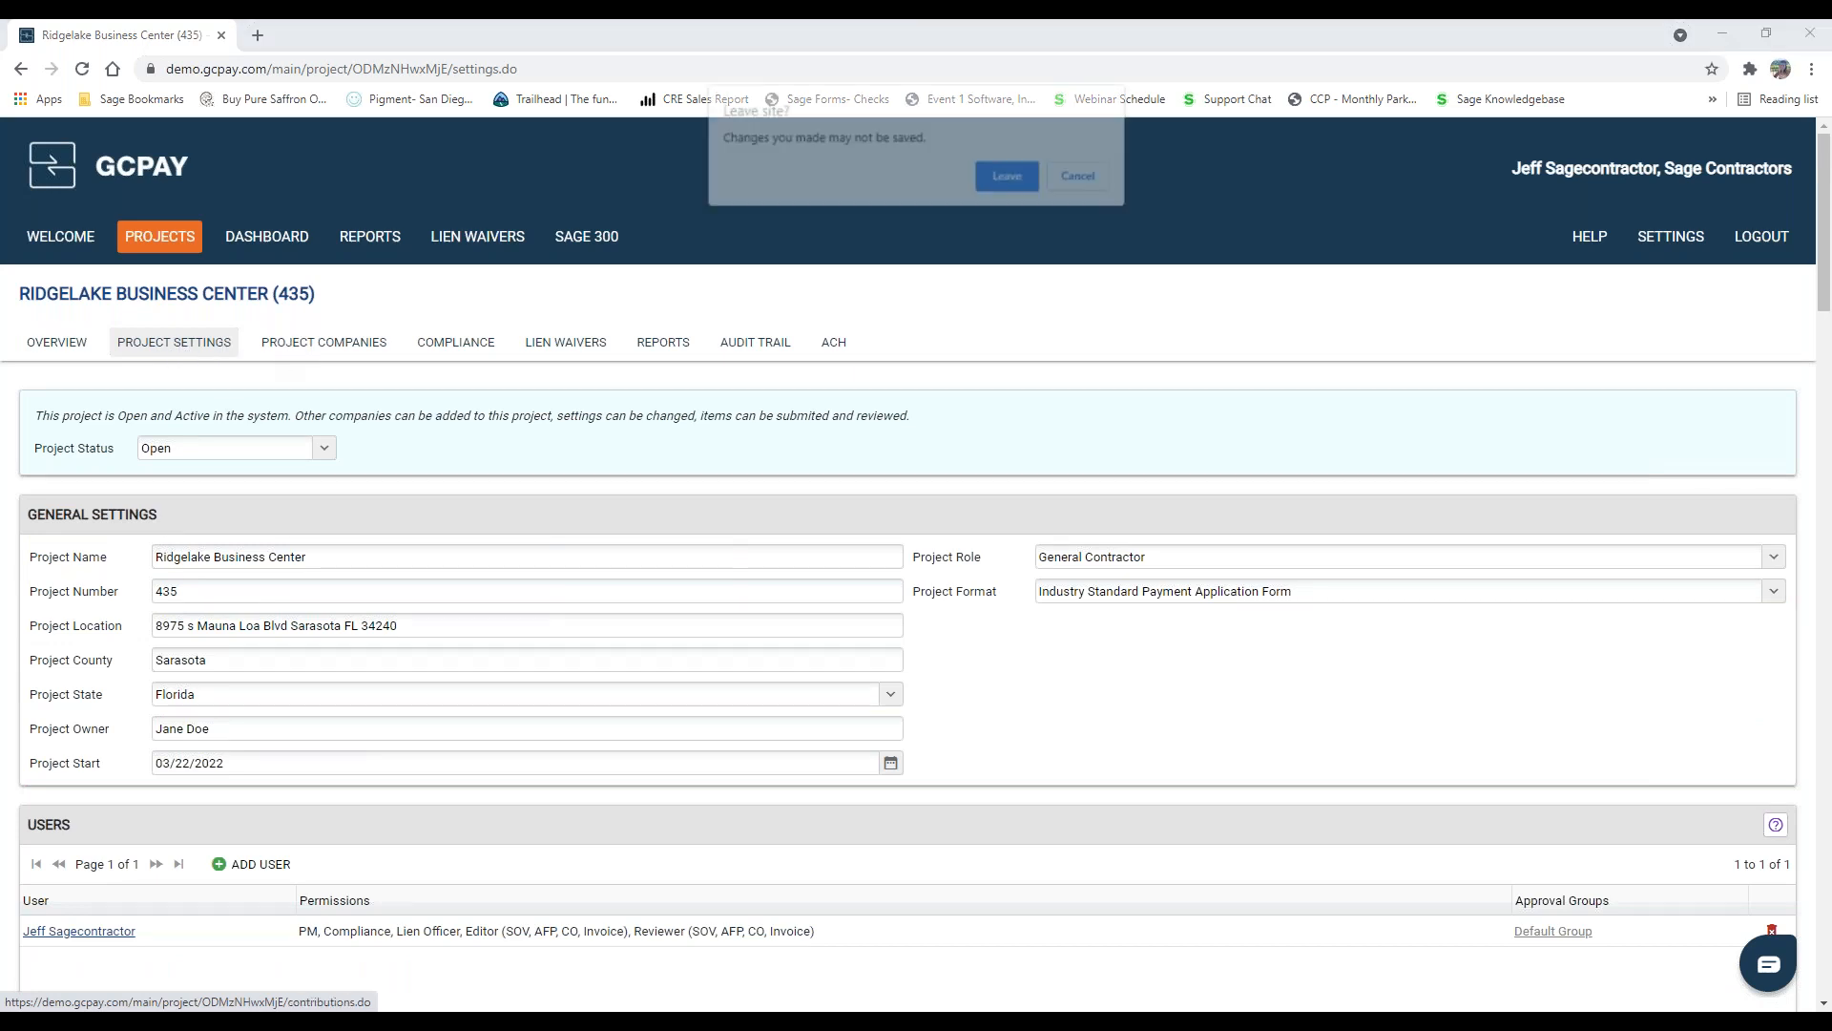
pyautogui.click(1009, 176)
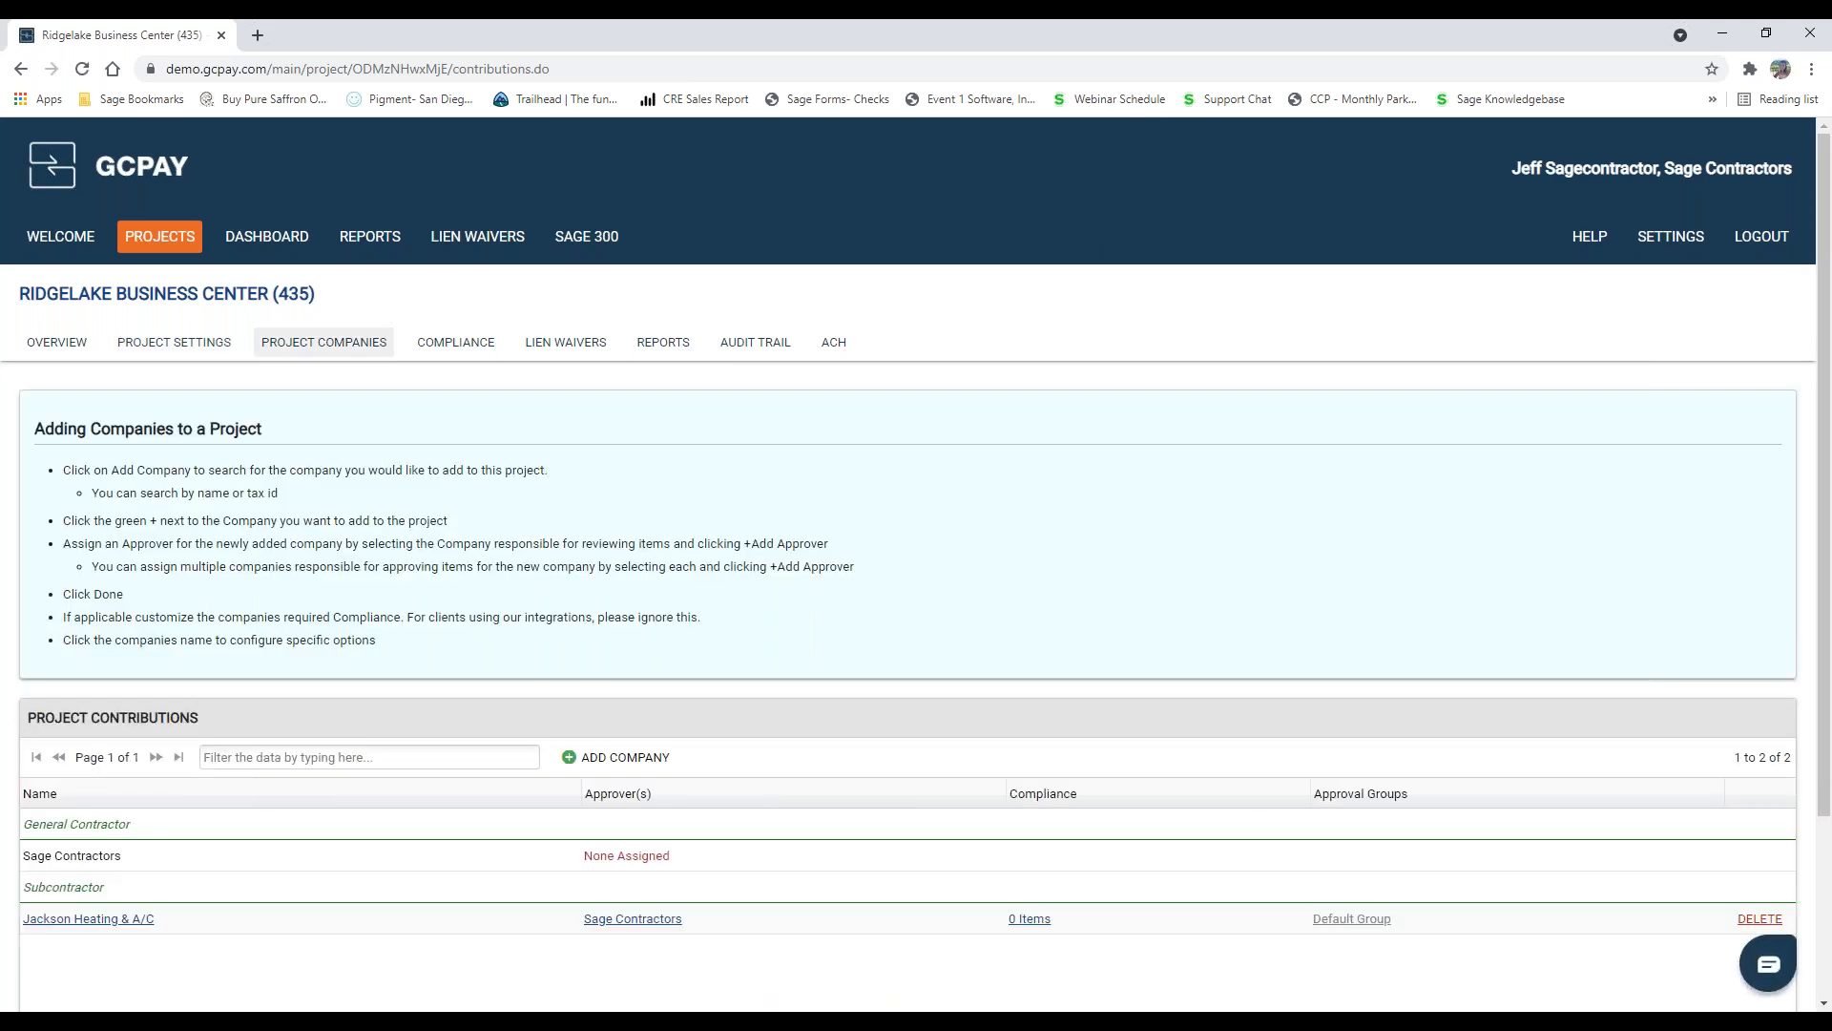
# Step: Search the companies for "ford" and add Ford Metals, Inc to the project's contributions
pyautogui.scroll(-1, 706, 883)
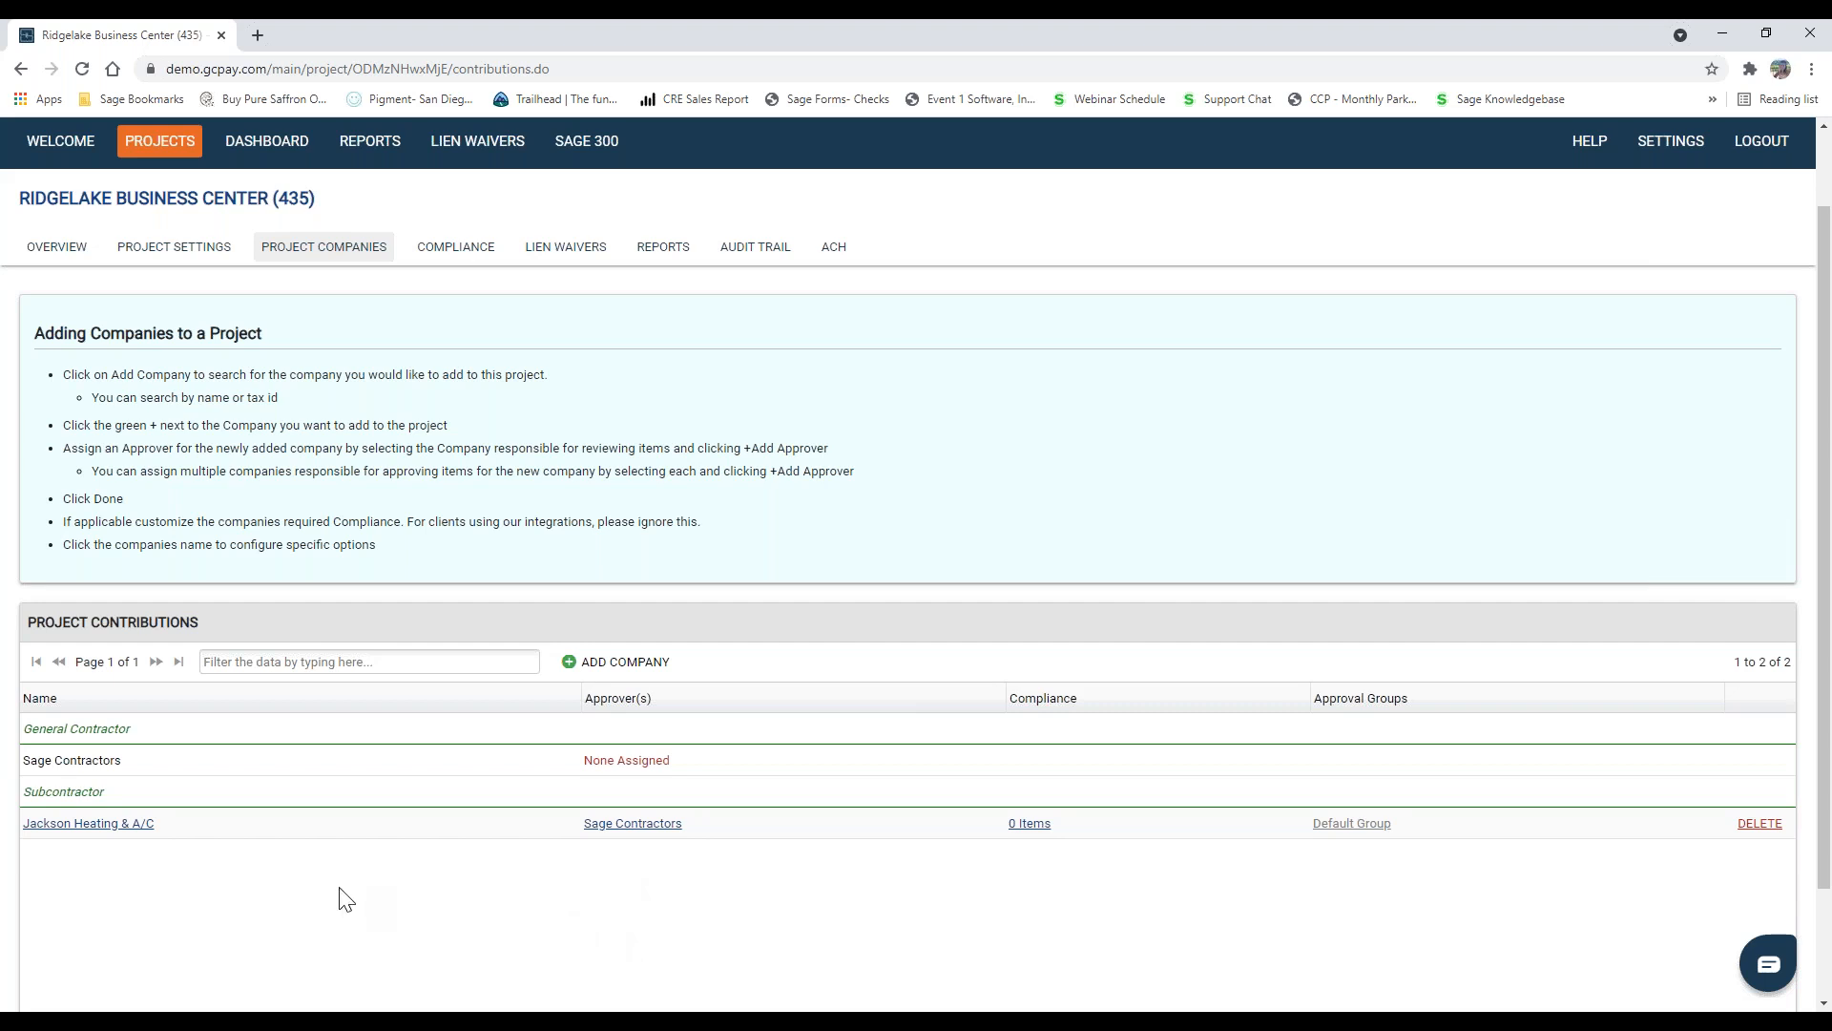
pyautogui.scroll(-1, 380, 748)
pyautogui.scroll(1, 380, 760)
pyautogui.scroll(-1, 325, 883)
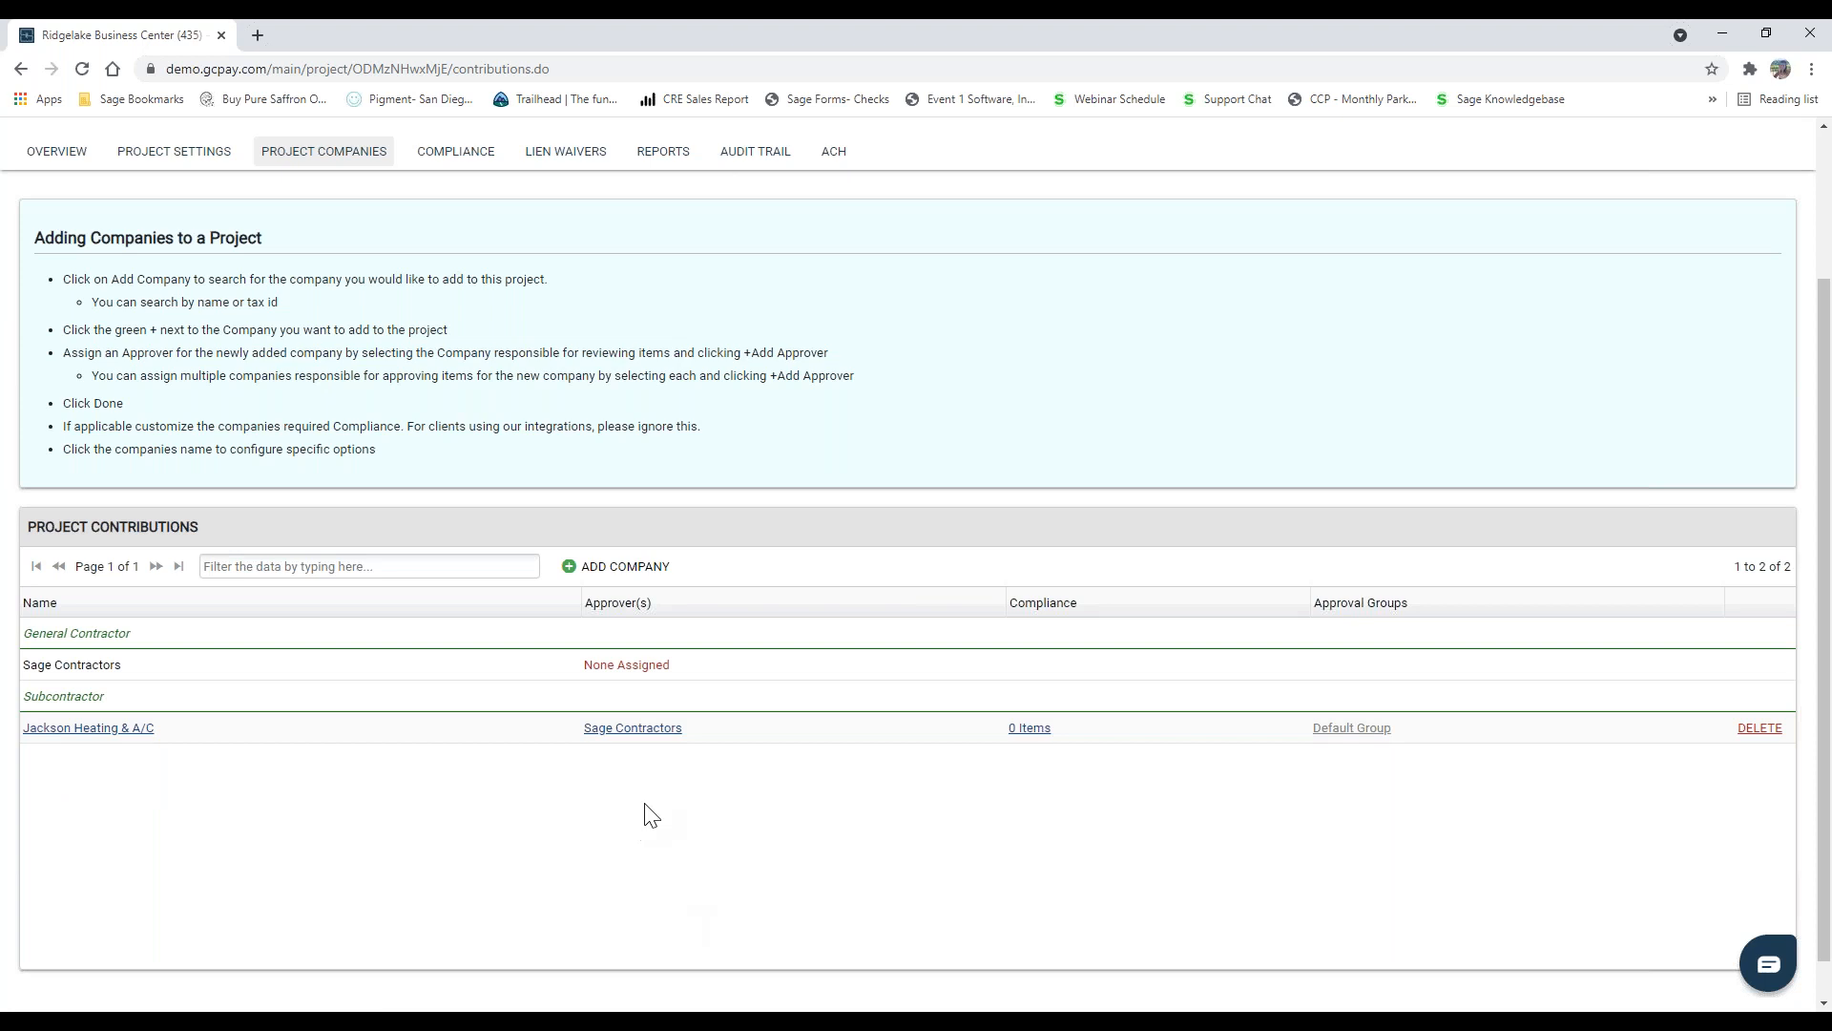
pyautogui.click(588, 574)
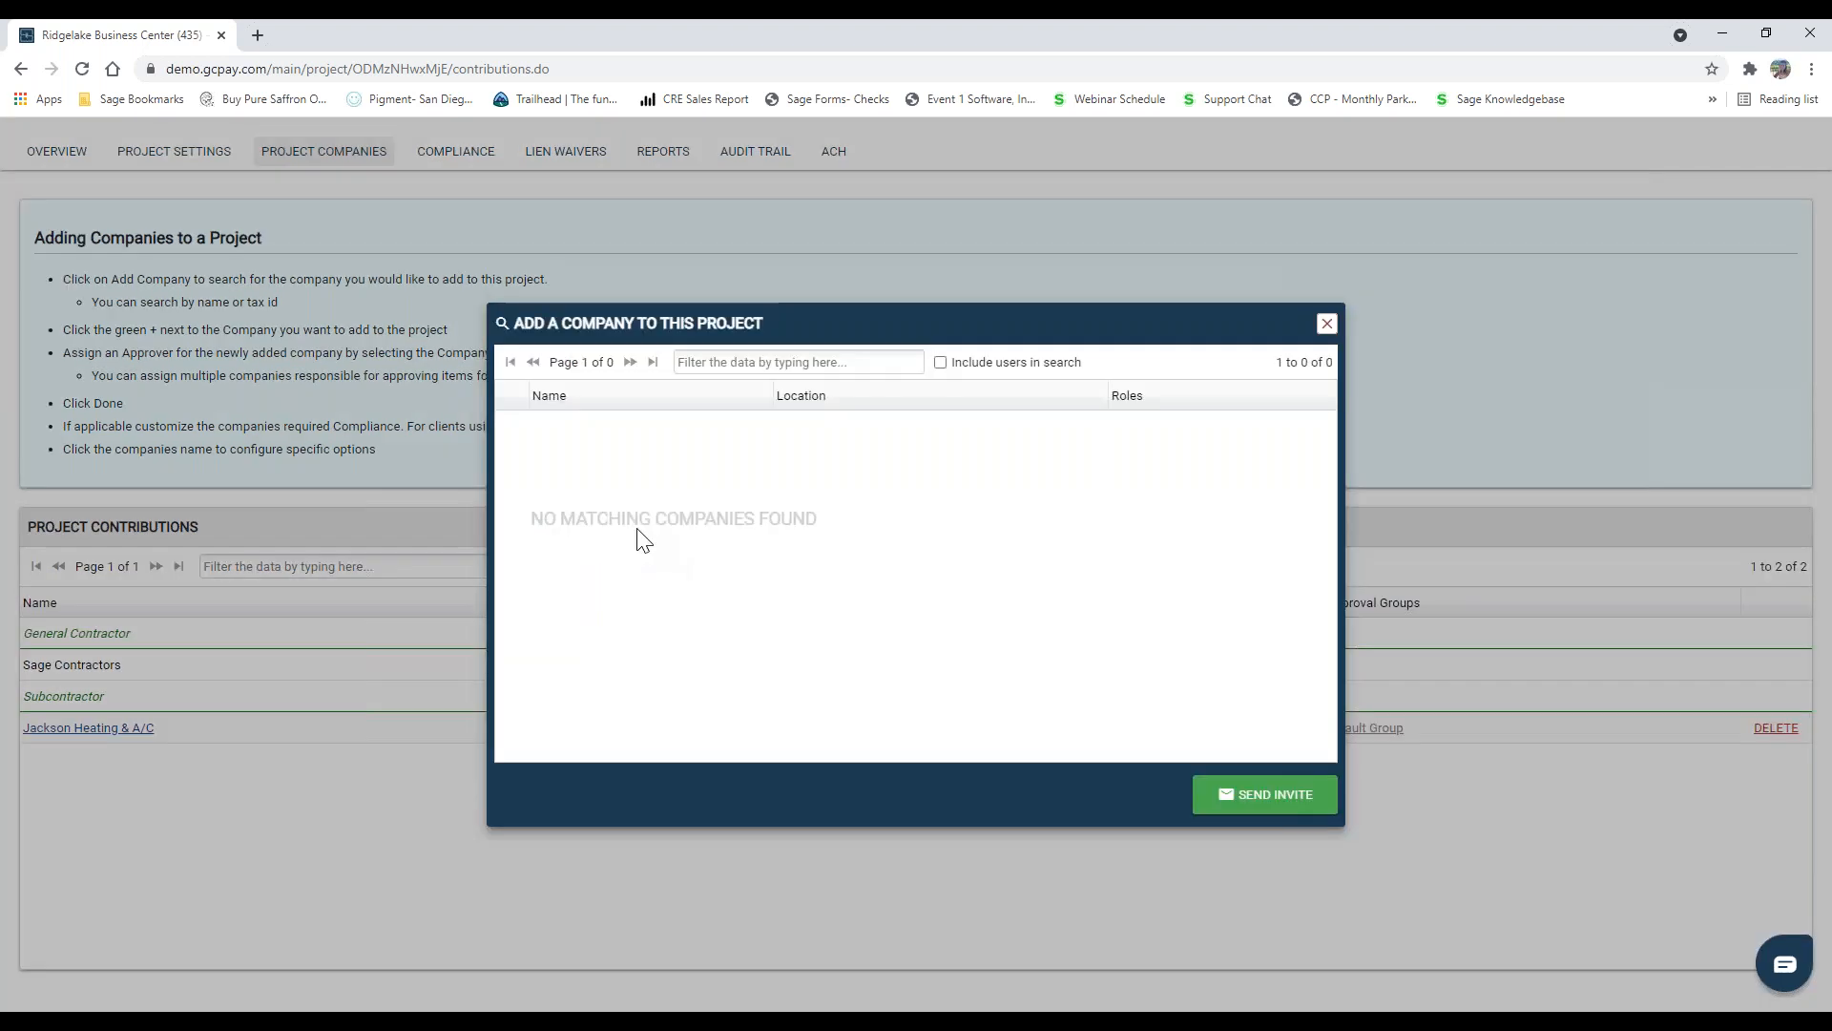
pyautogui.click(736, 368)
pyautogui.write('ford')
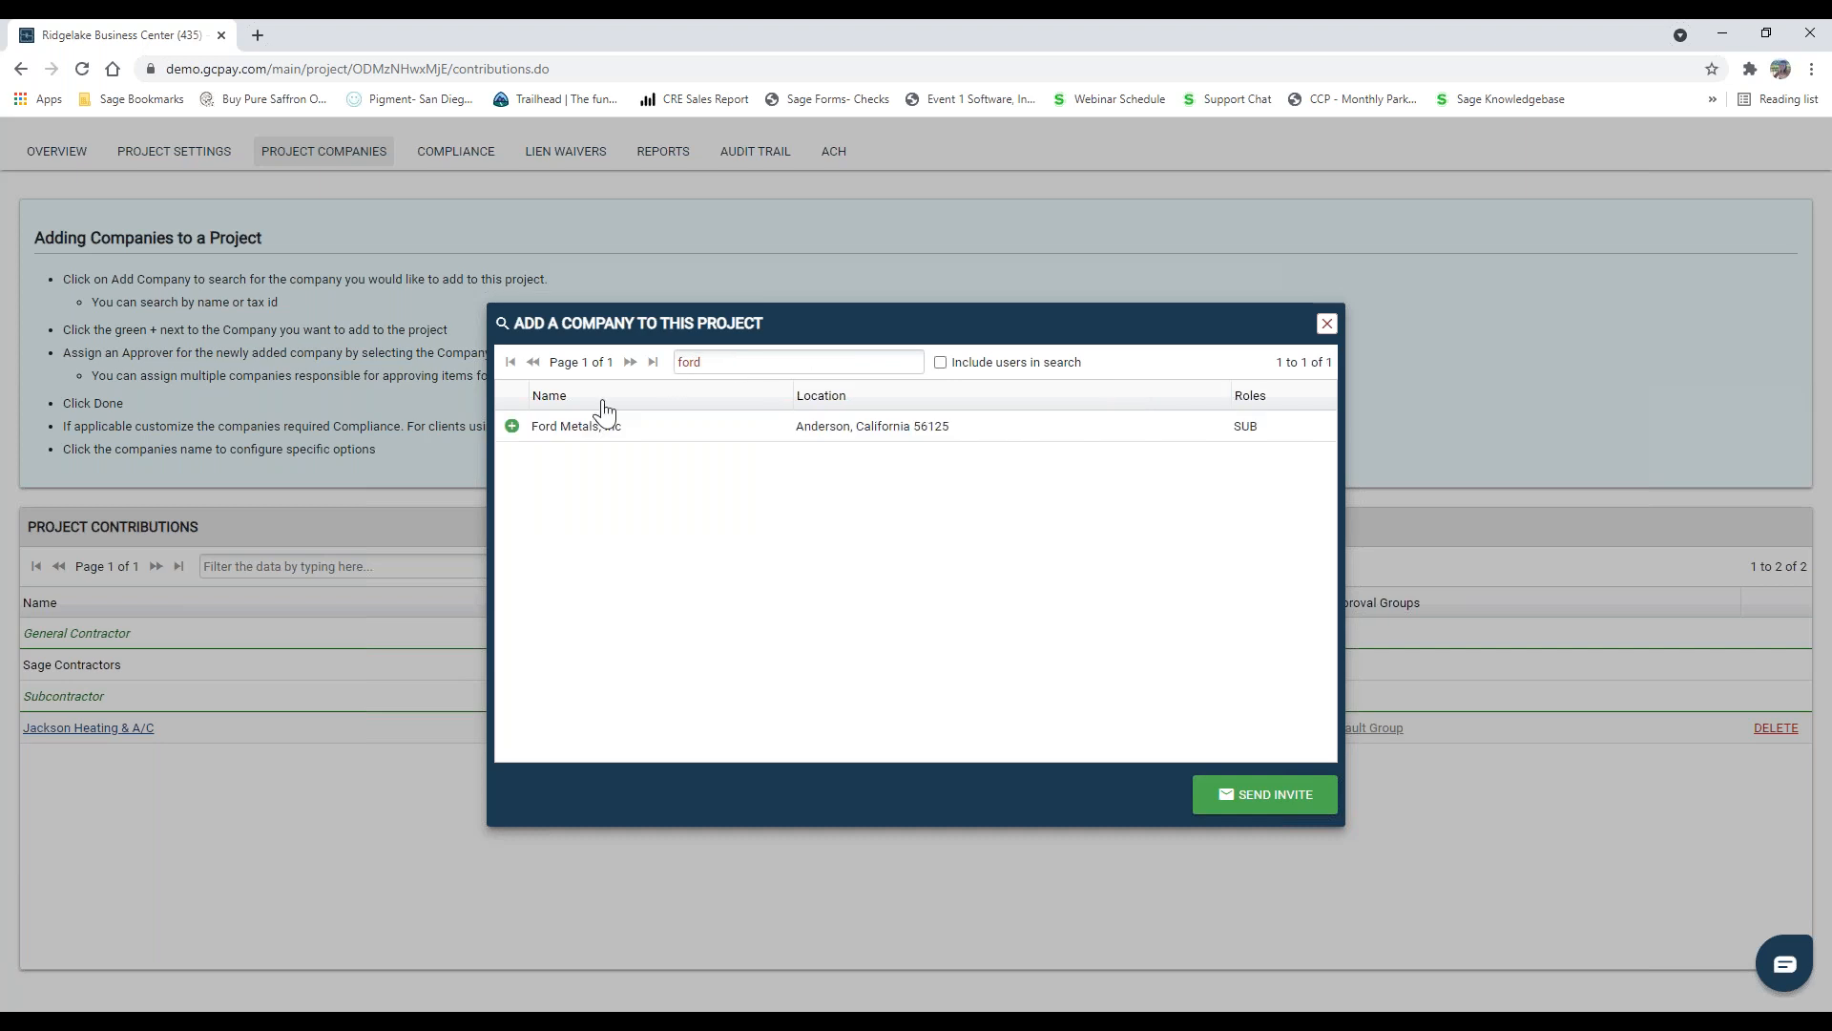
pyautogui.click(513, 426)
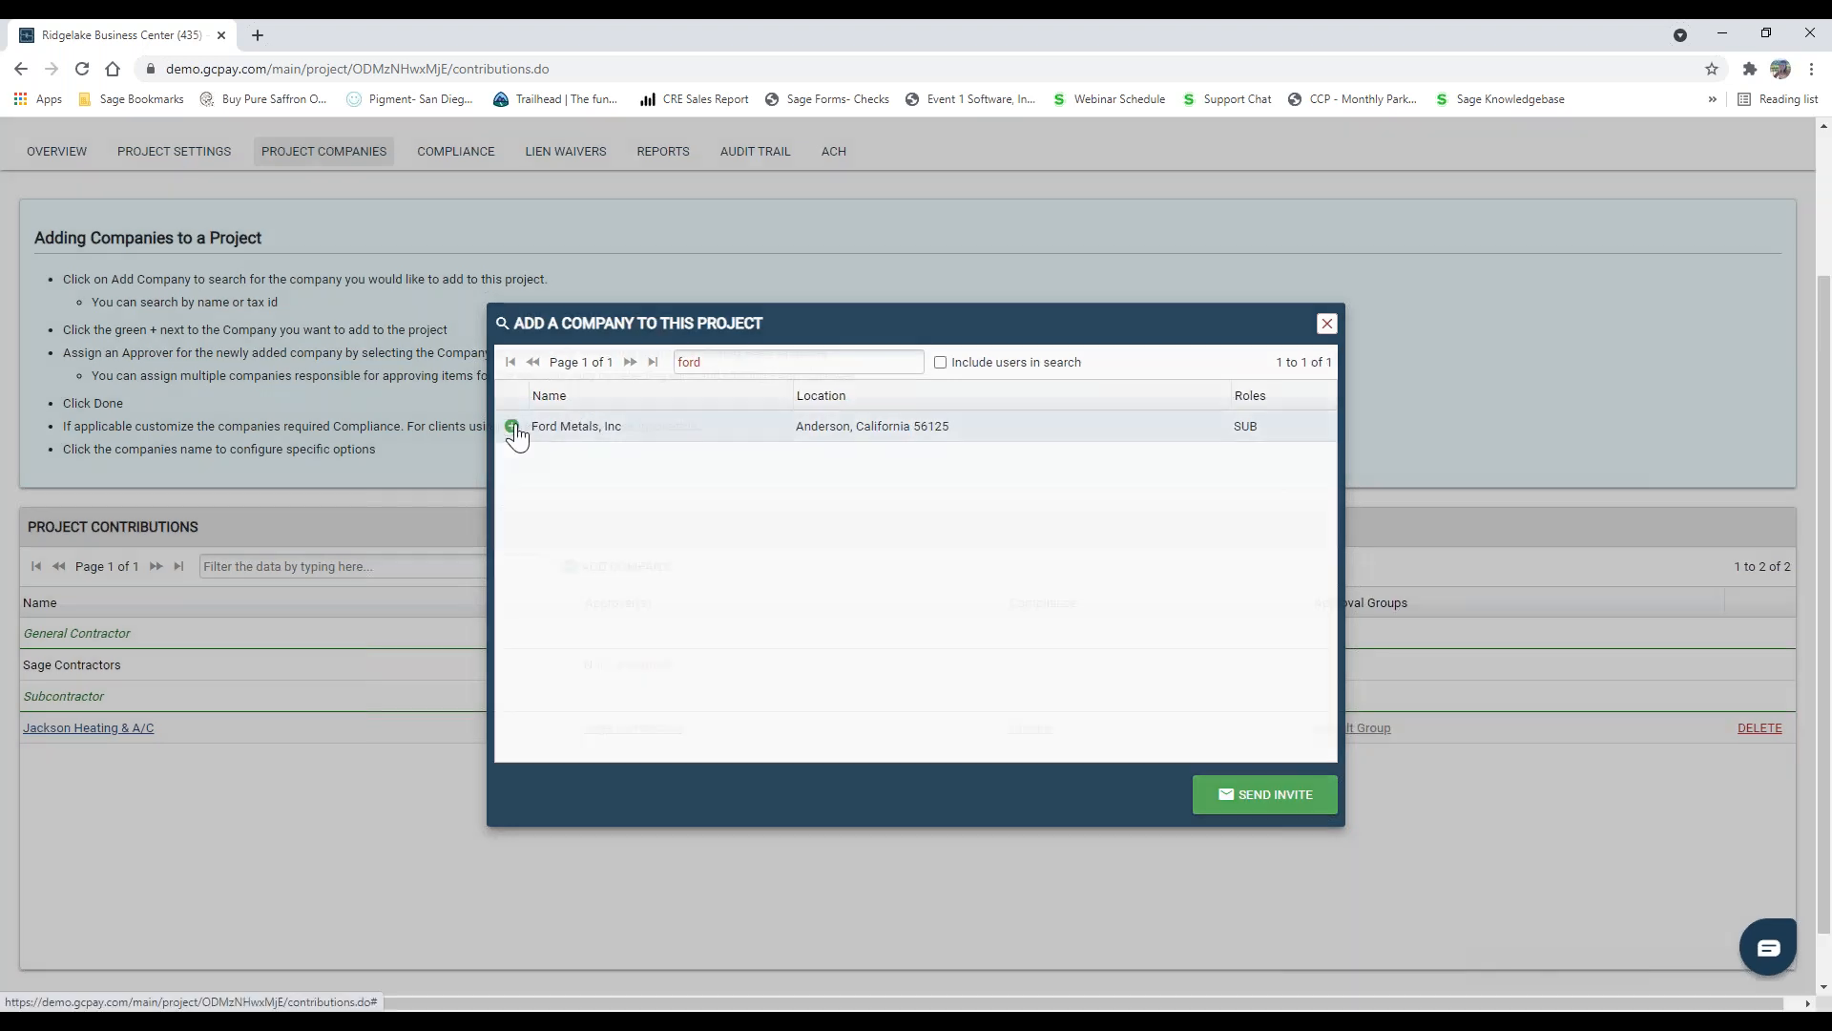
pyautogui.click(1170, 764)
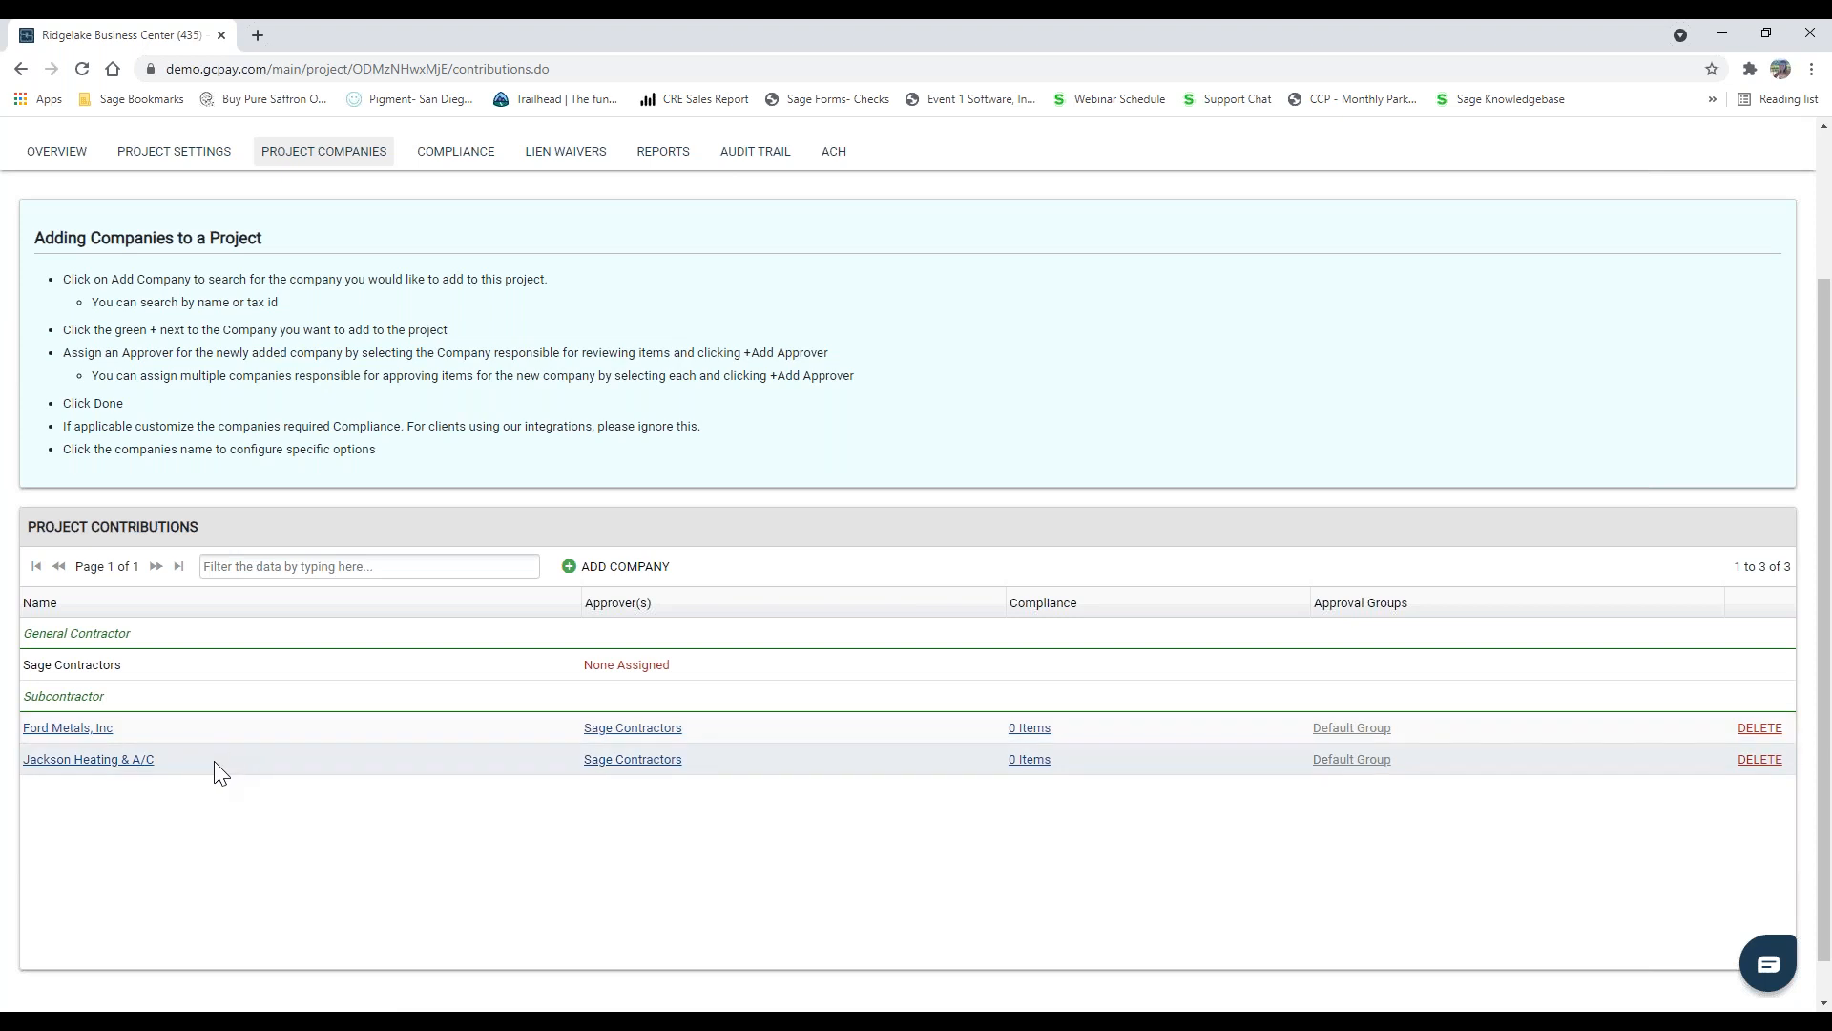
# Step: Look over the project's contractor compliance list, and revisit the project's companies and settings
pyautogui.scroll(1, 214, 756)
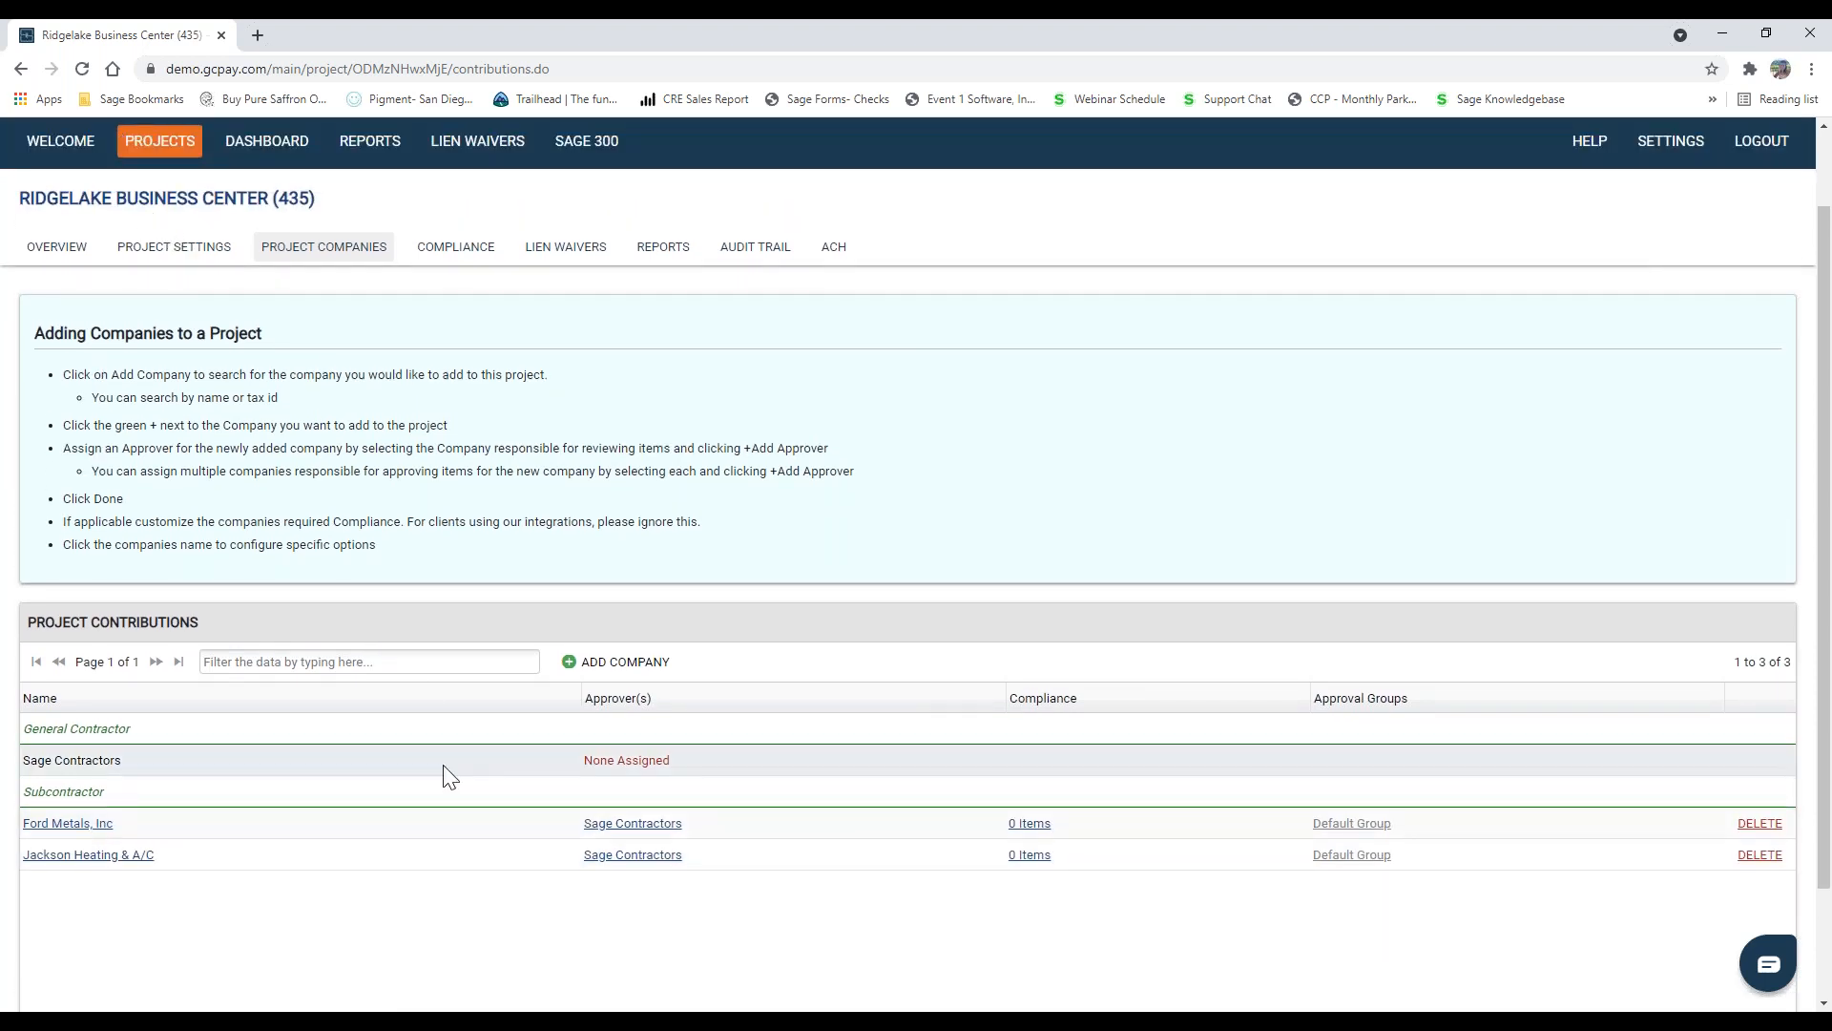
pyautogui.scroll(3, 593, 778)
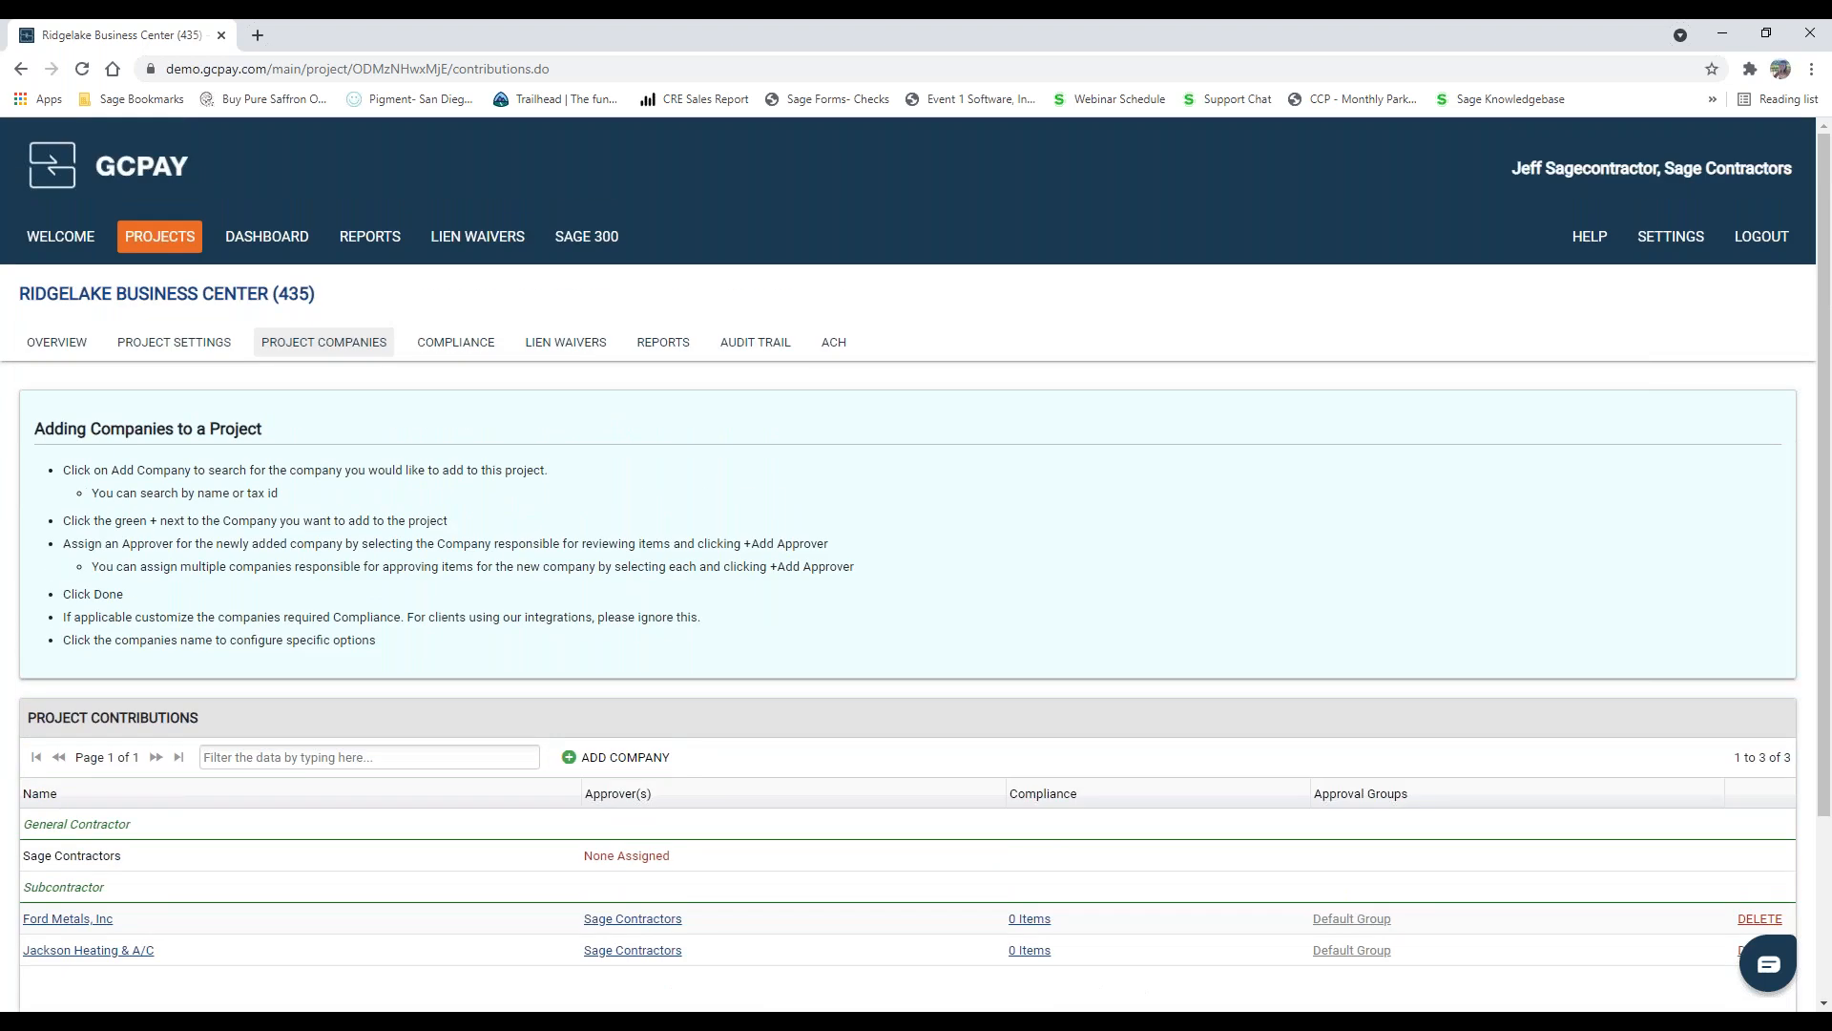
pyautogui.click(459, 353)
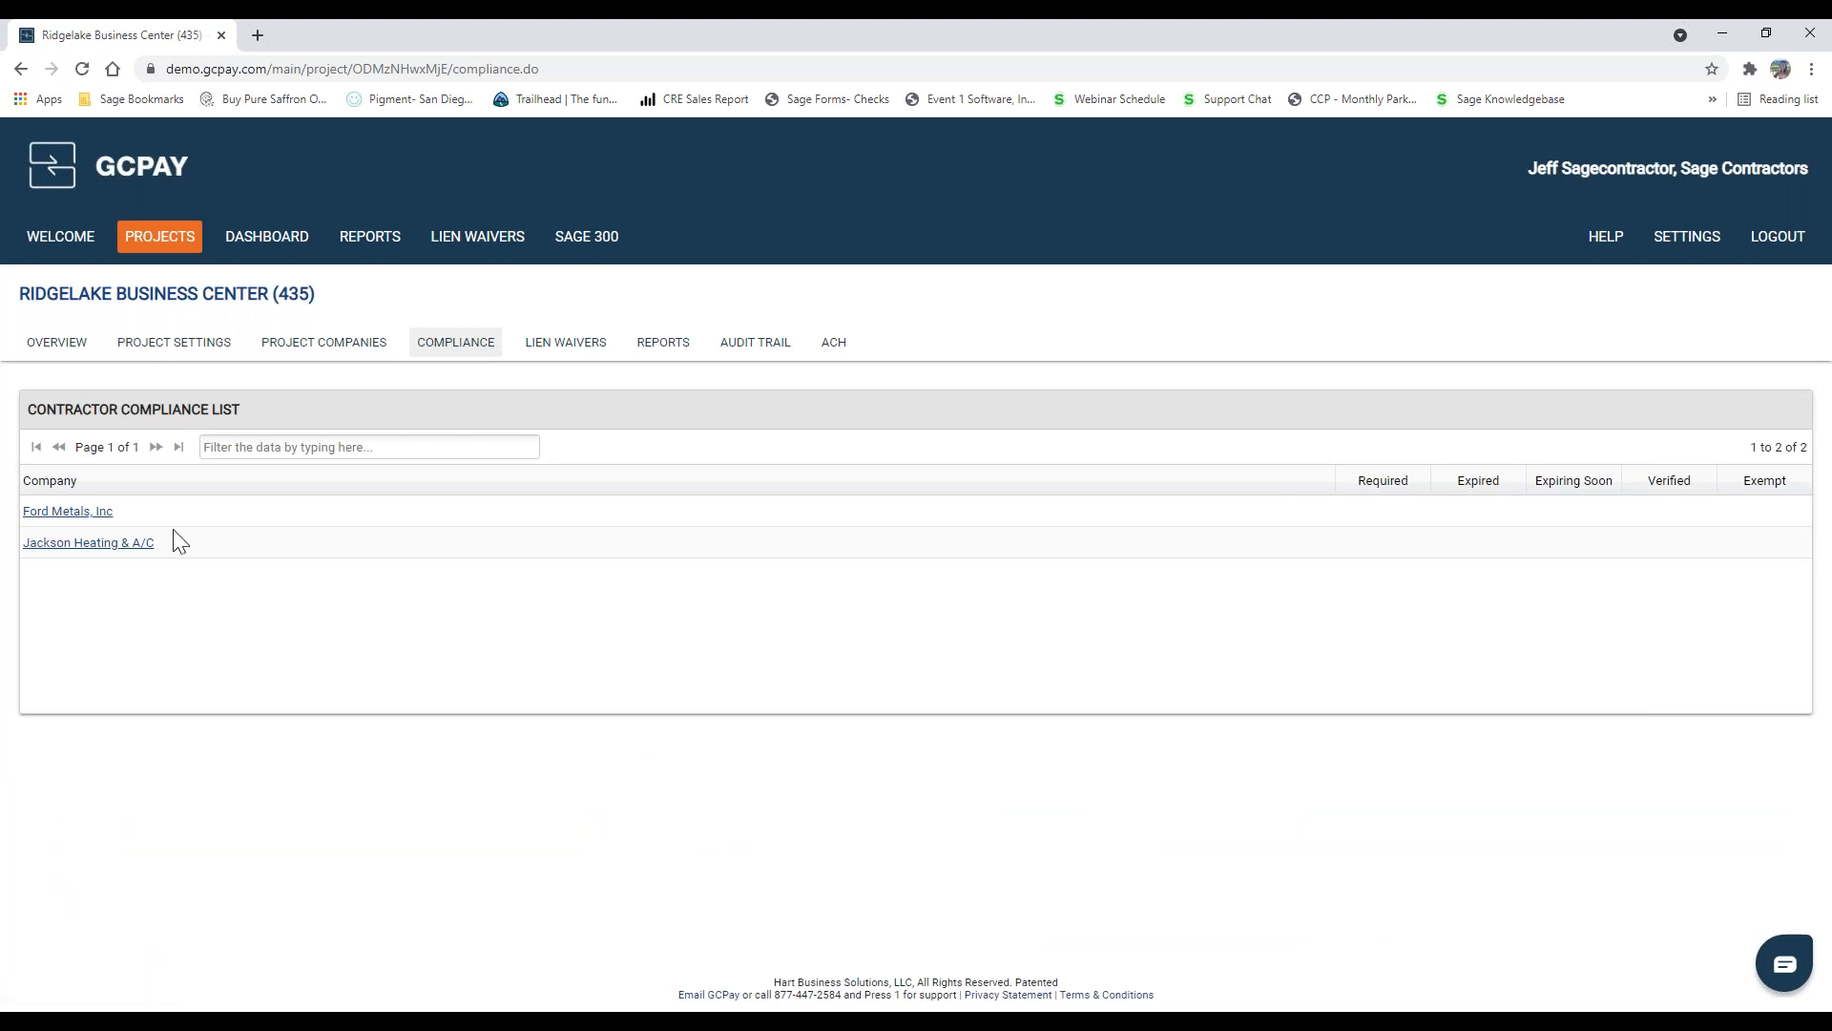
pyautogui.click(327, 350)
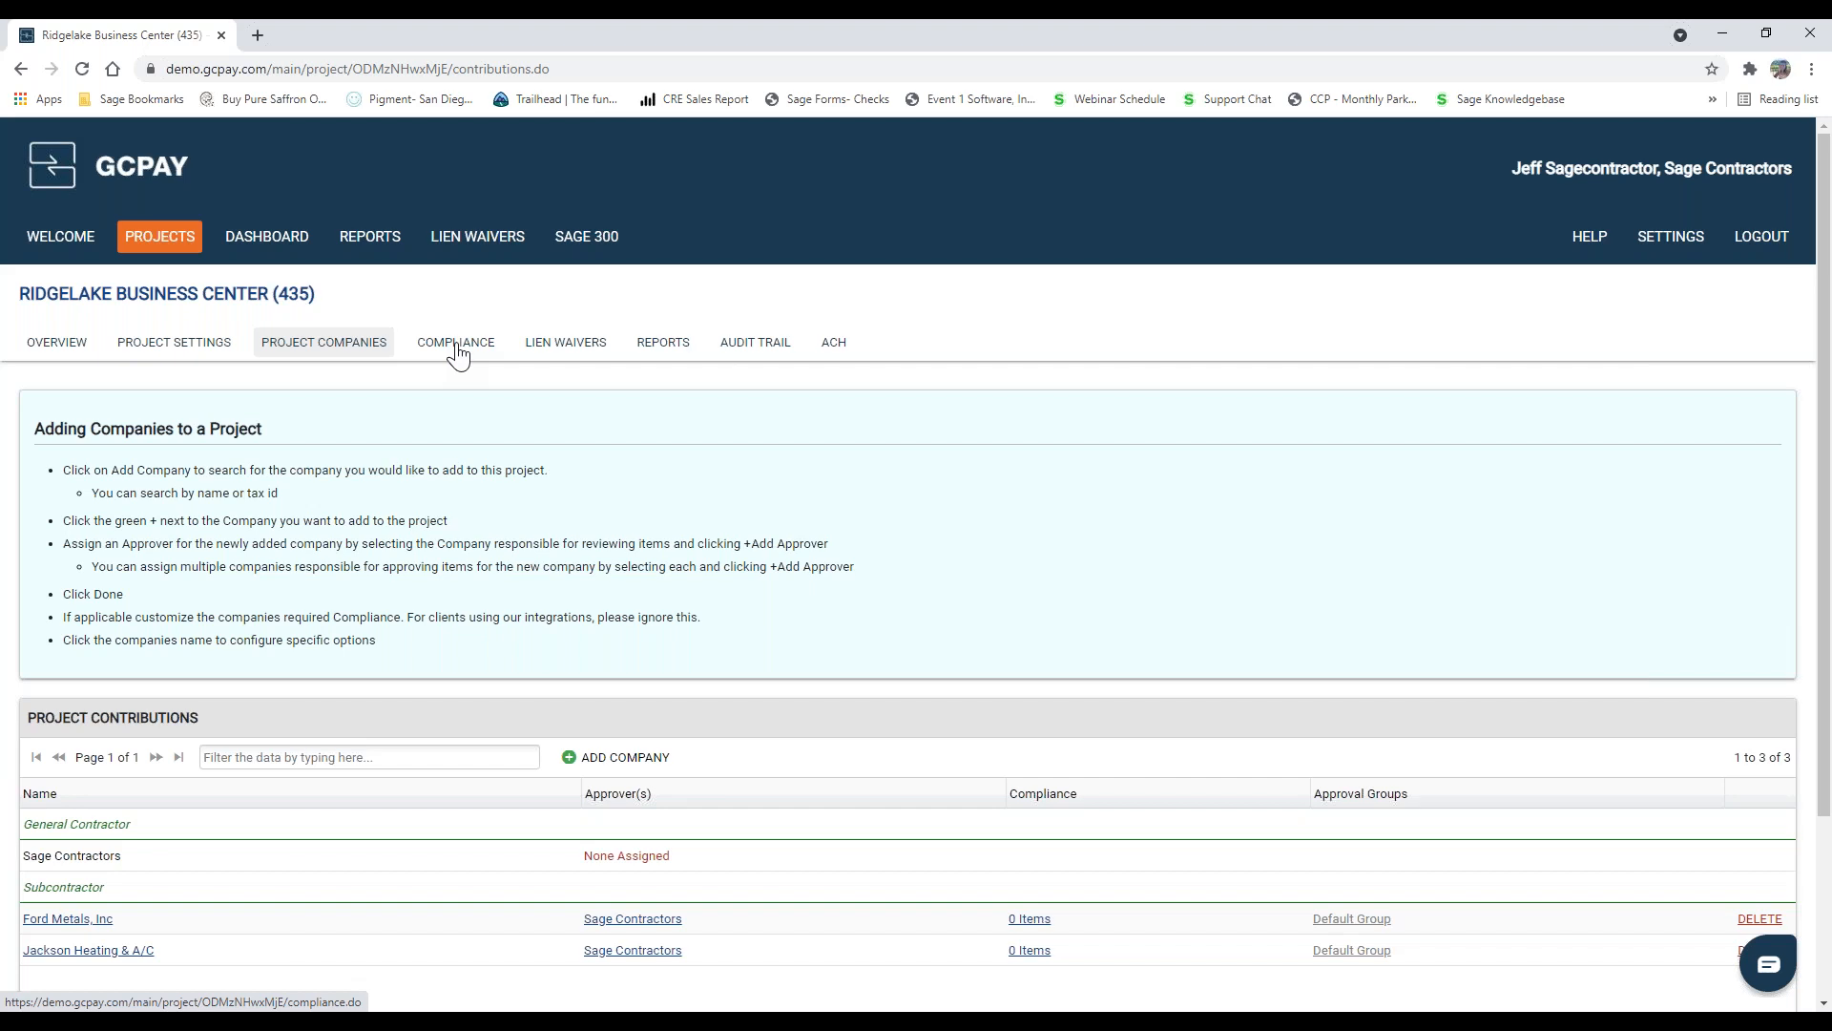
pyautogui.click(180, 353)
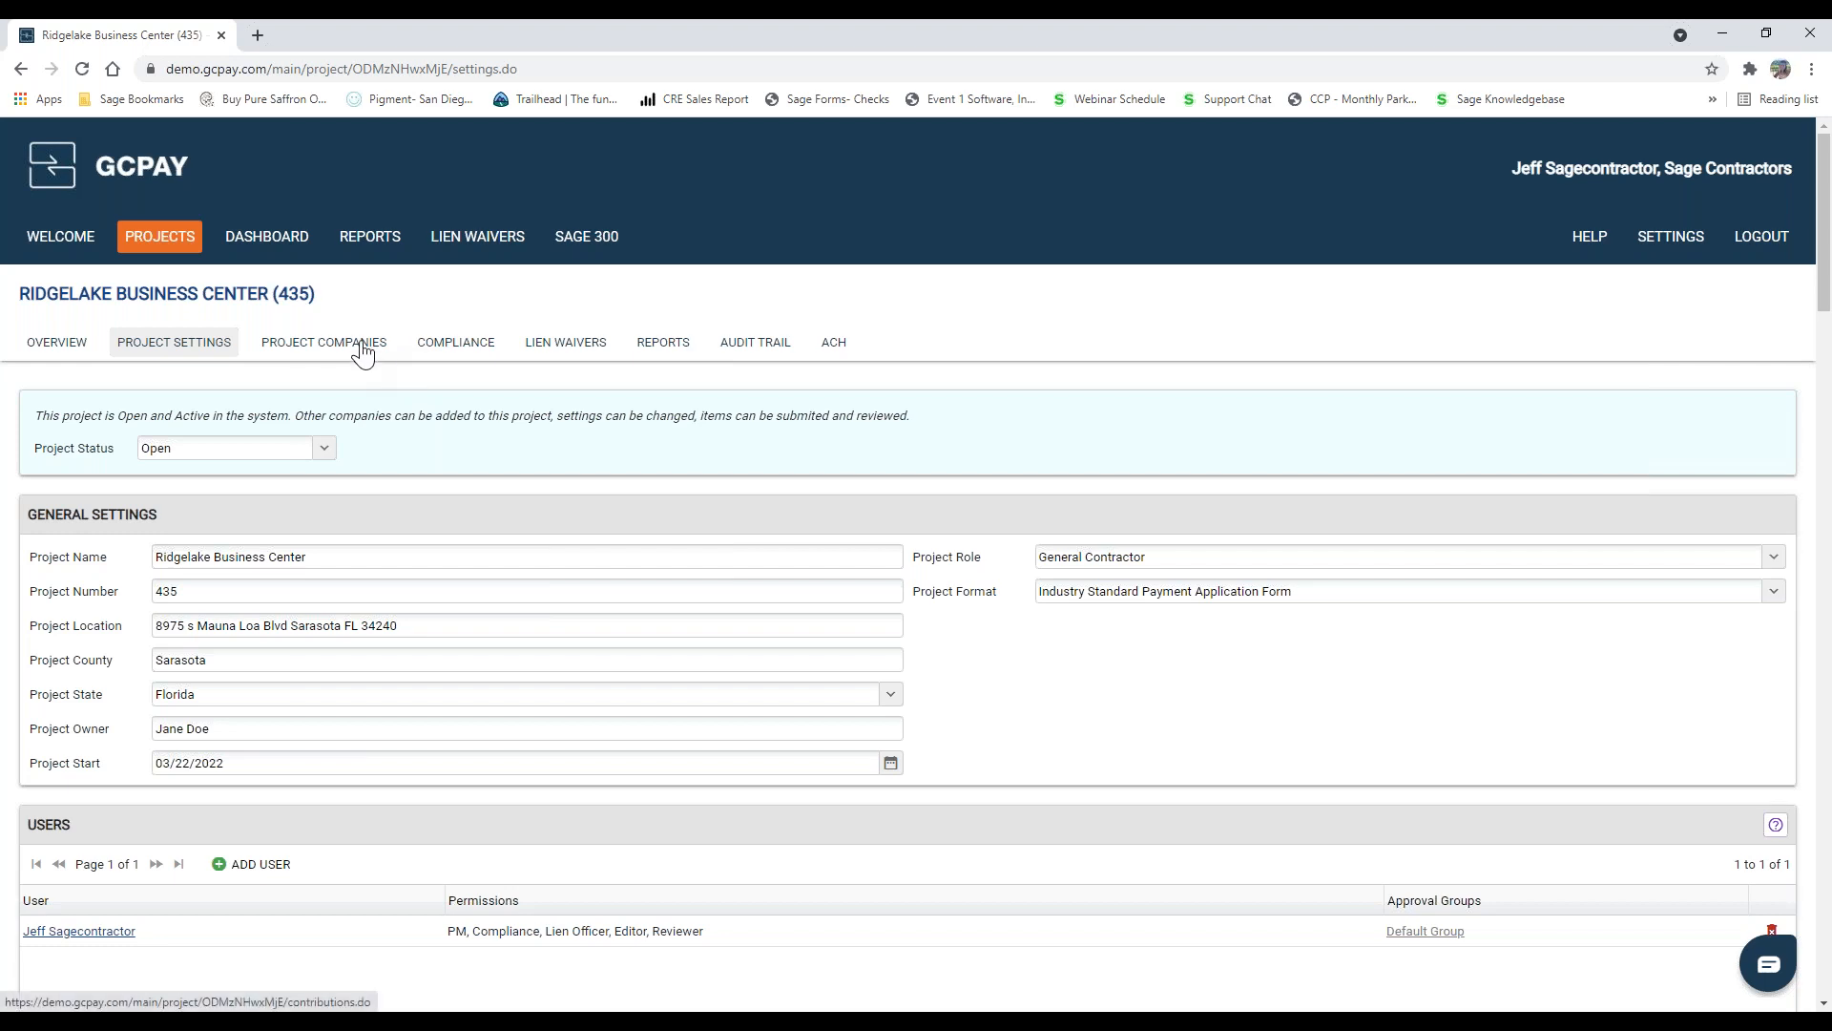
# Step: View the compliance records of Jackson Heating & A/C from the contractor compliance list and close them
pyautogui.click(463, 355)
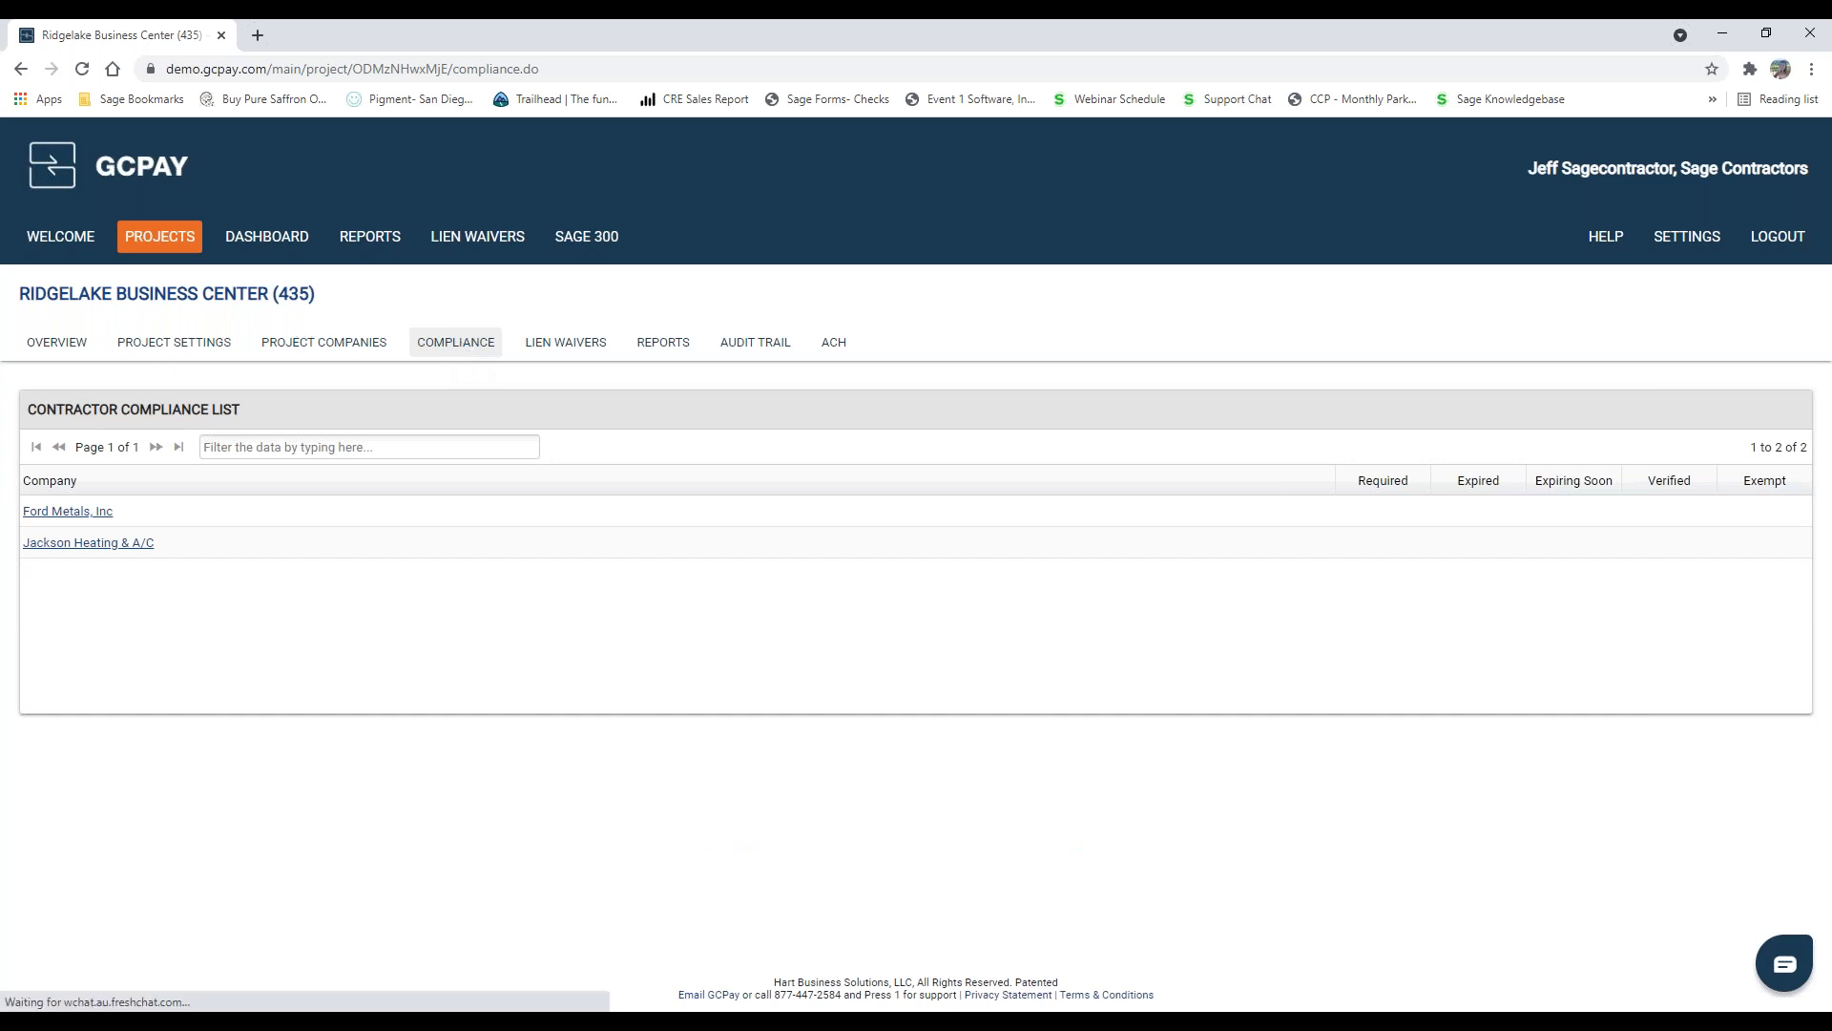
pyautogui.click(96, 544)
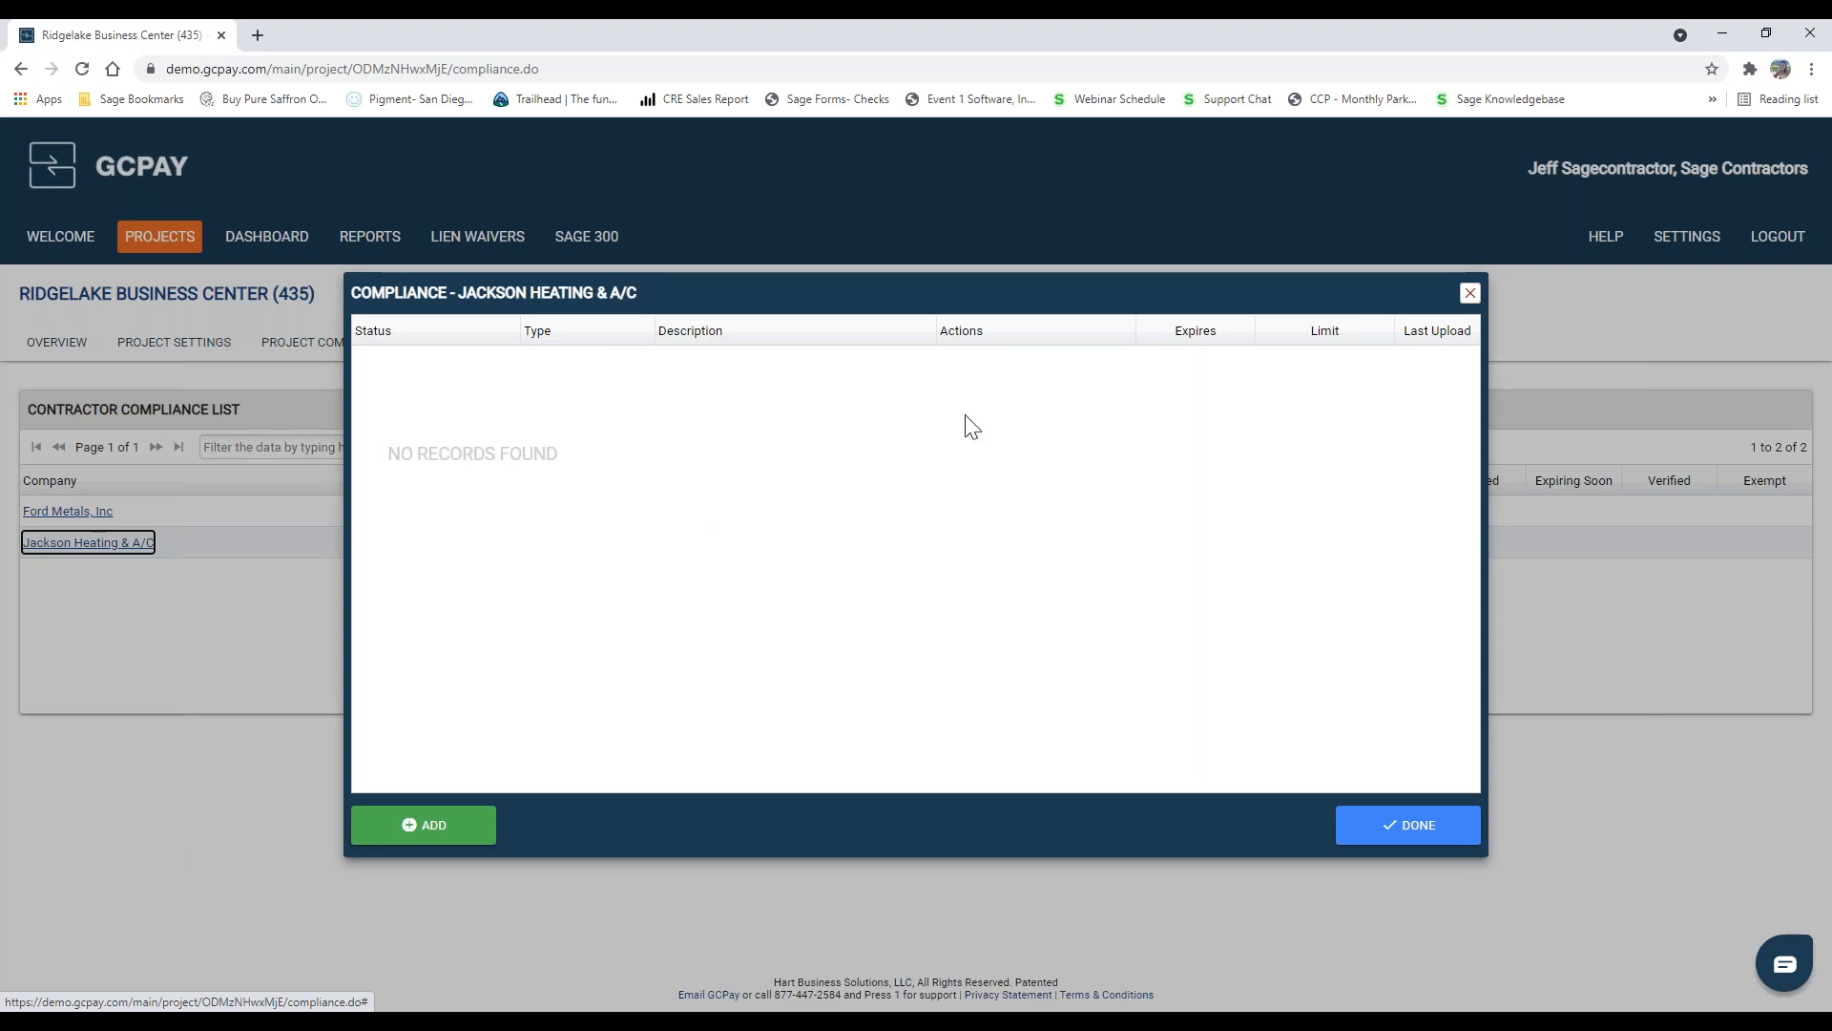
pyautogui.click(1471, 295)
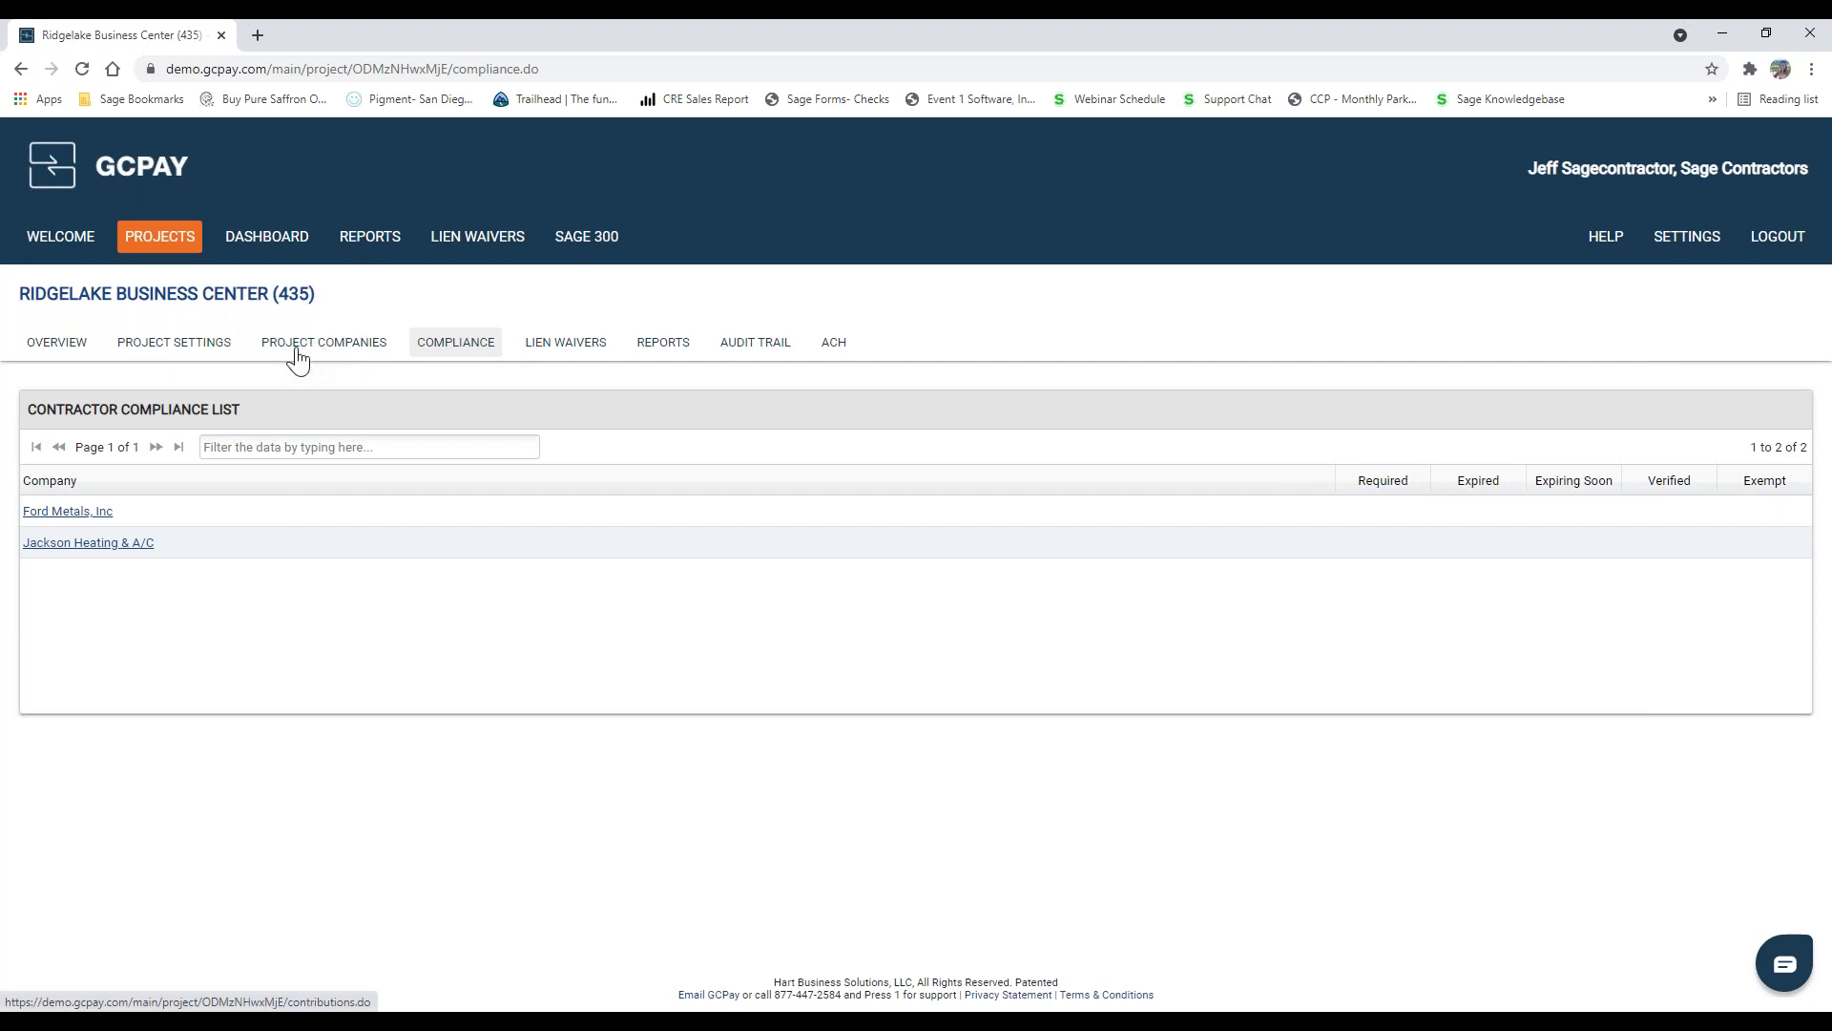
# Step: Leave the Ridgelake Business Center project and open the company-wide dashboard
pyautogui.click(178, 243)
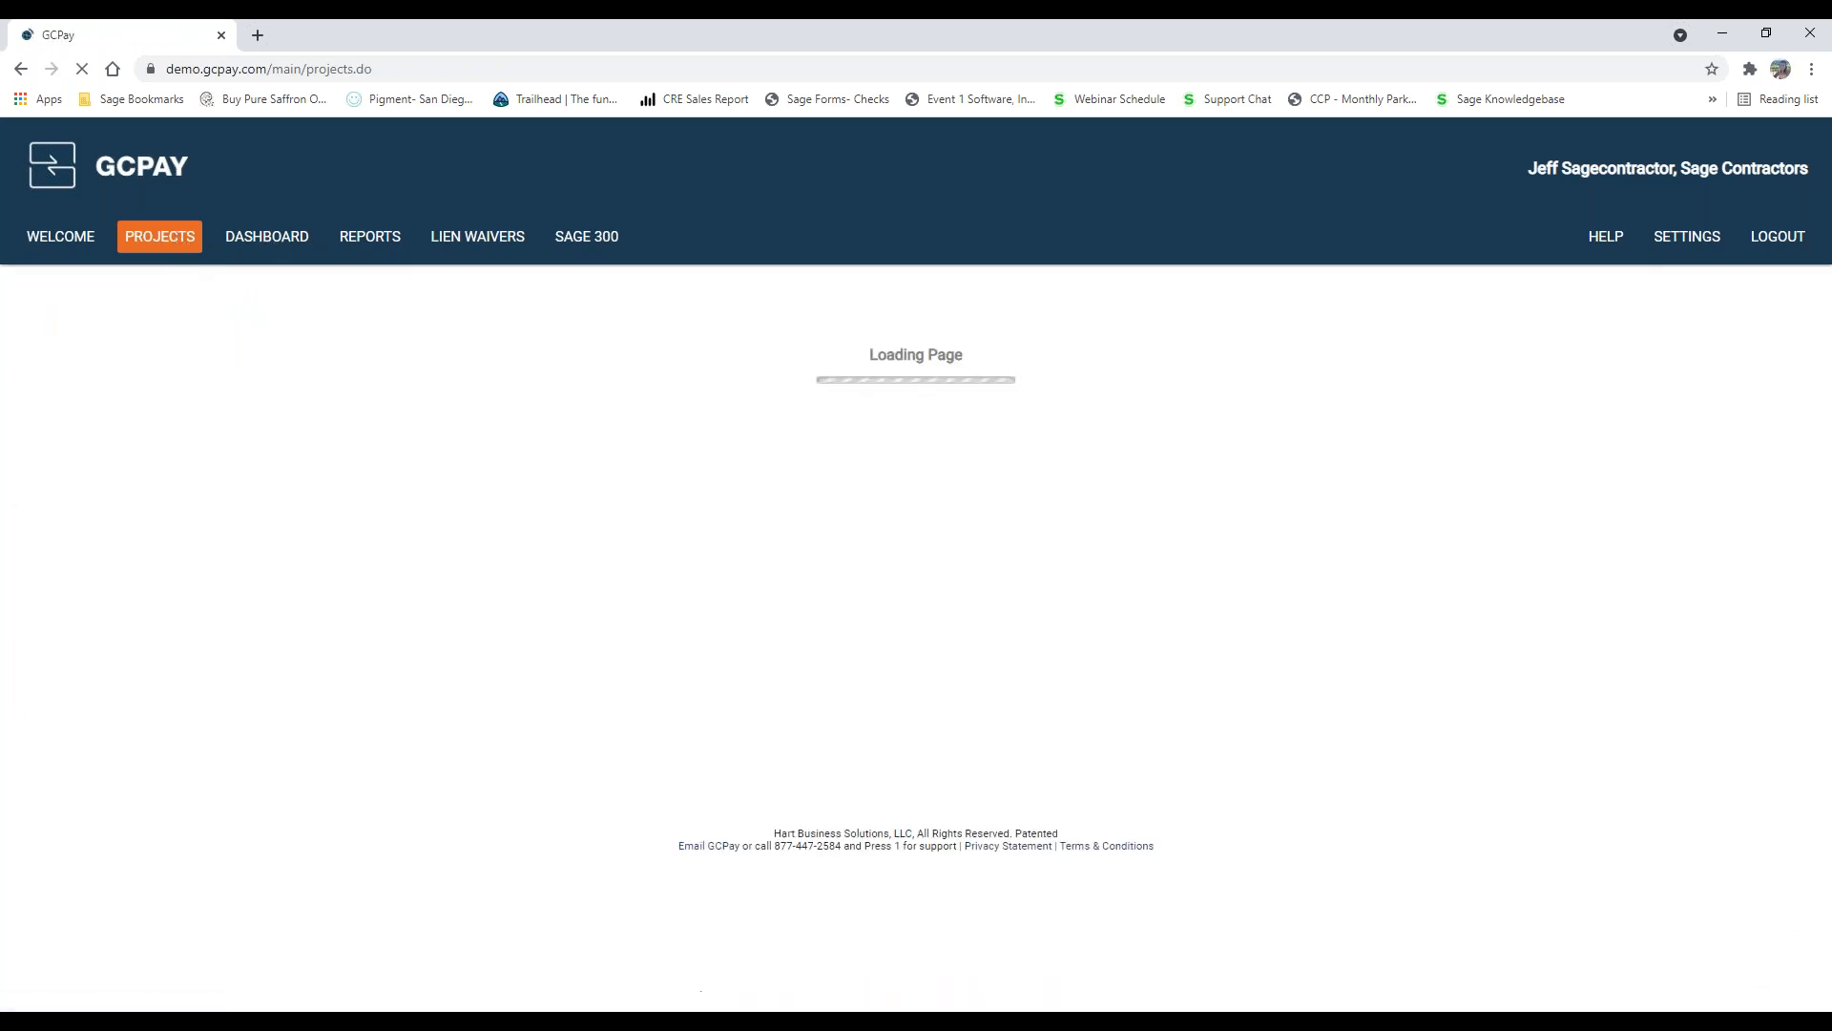
pyautogui.click(270, 245)
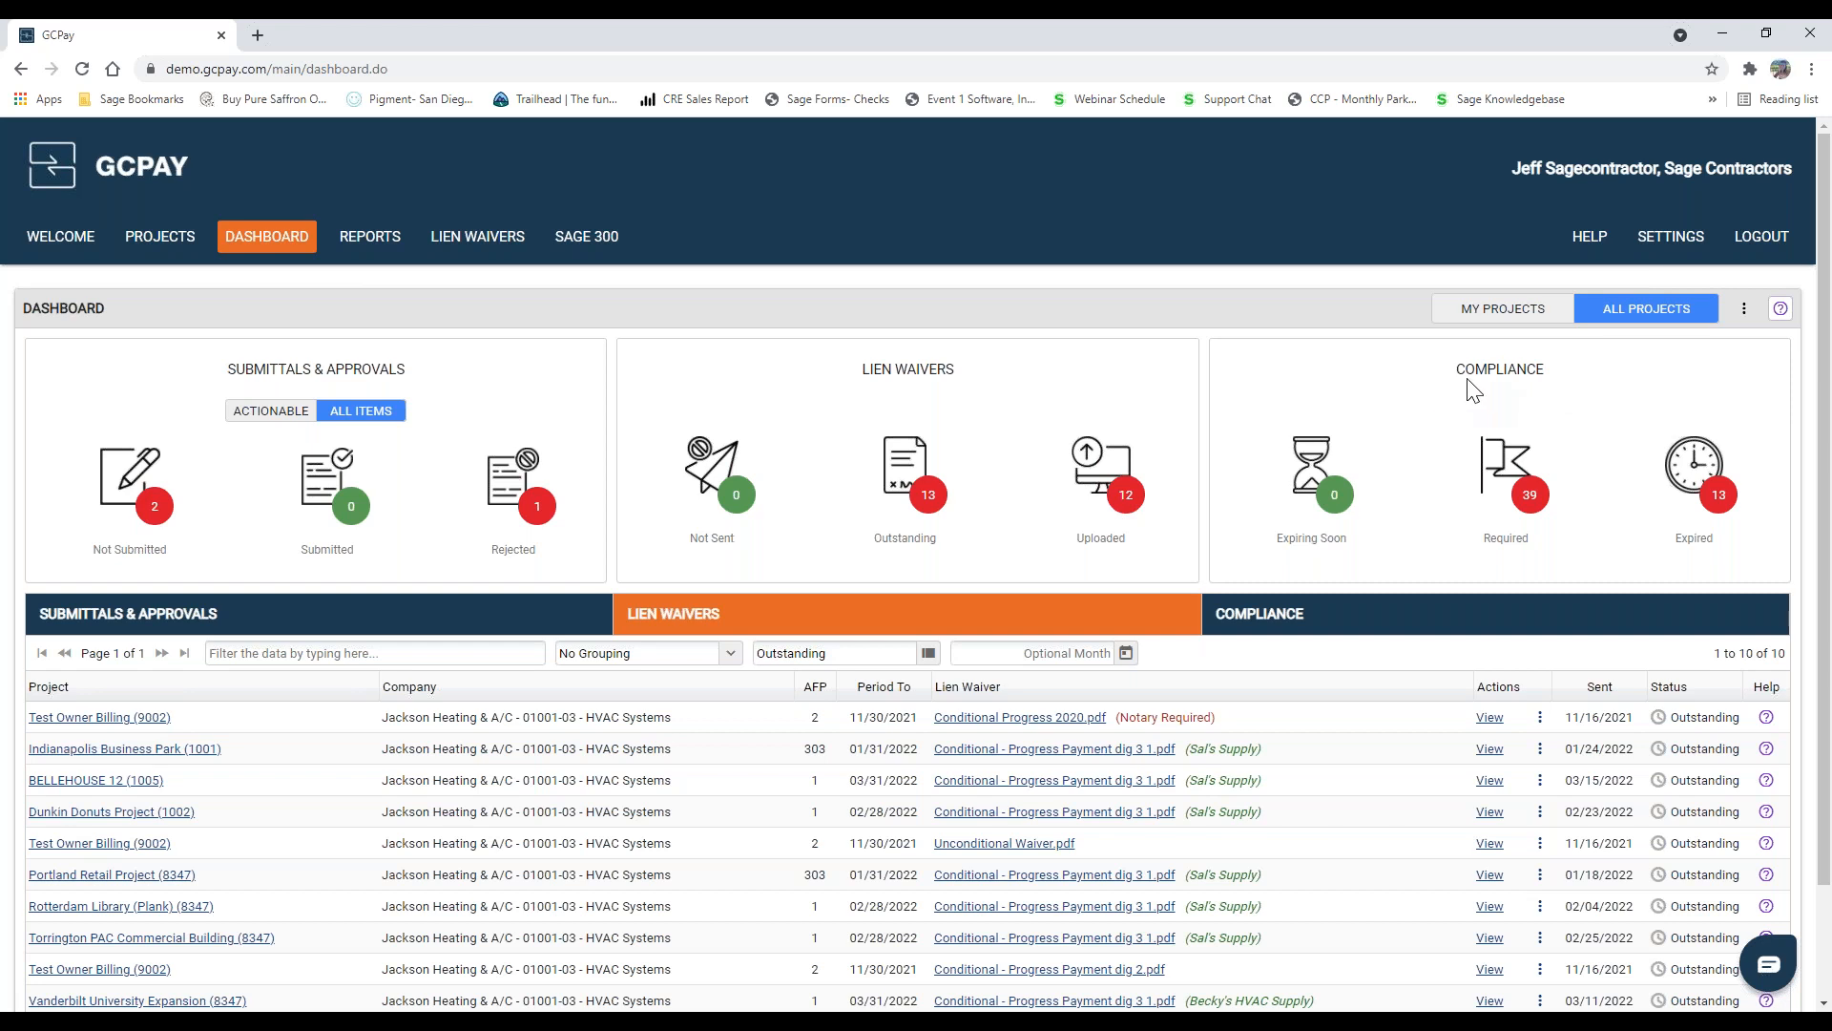
# Step: View the expired compliance items on the dashboard and limit the dashboard to My Projects
pyautogui.moveTo(1461, 370); pyautogui.dragTo(1547, 371)
pyautogui.click(1694, 520)
pyautogui.click(1698, 482)
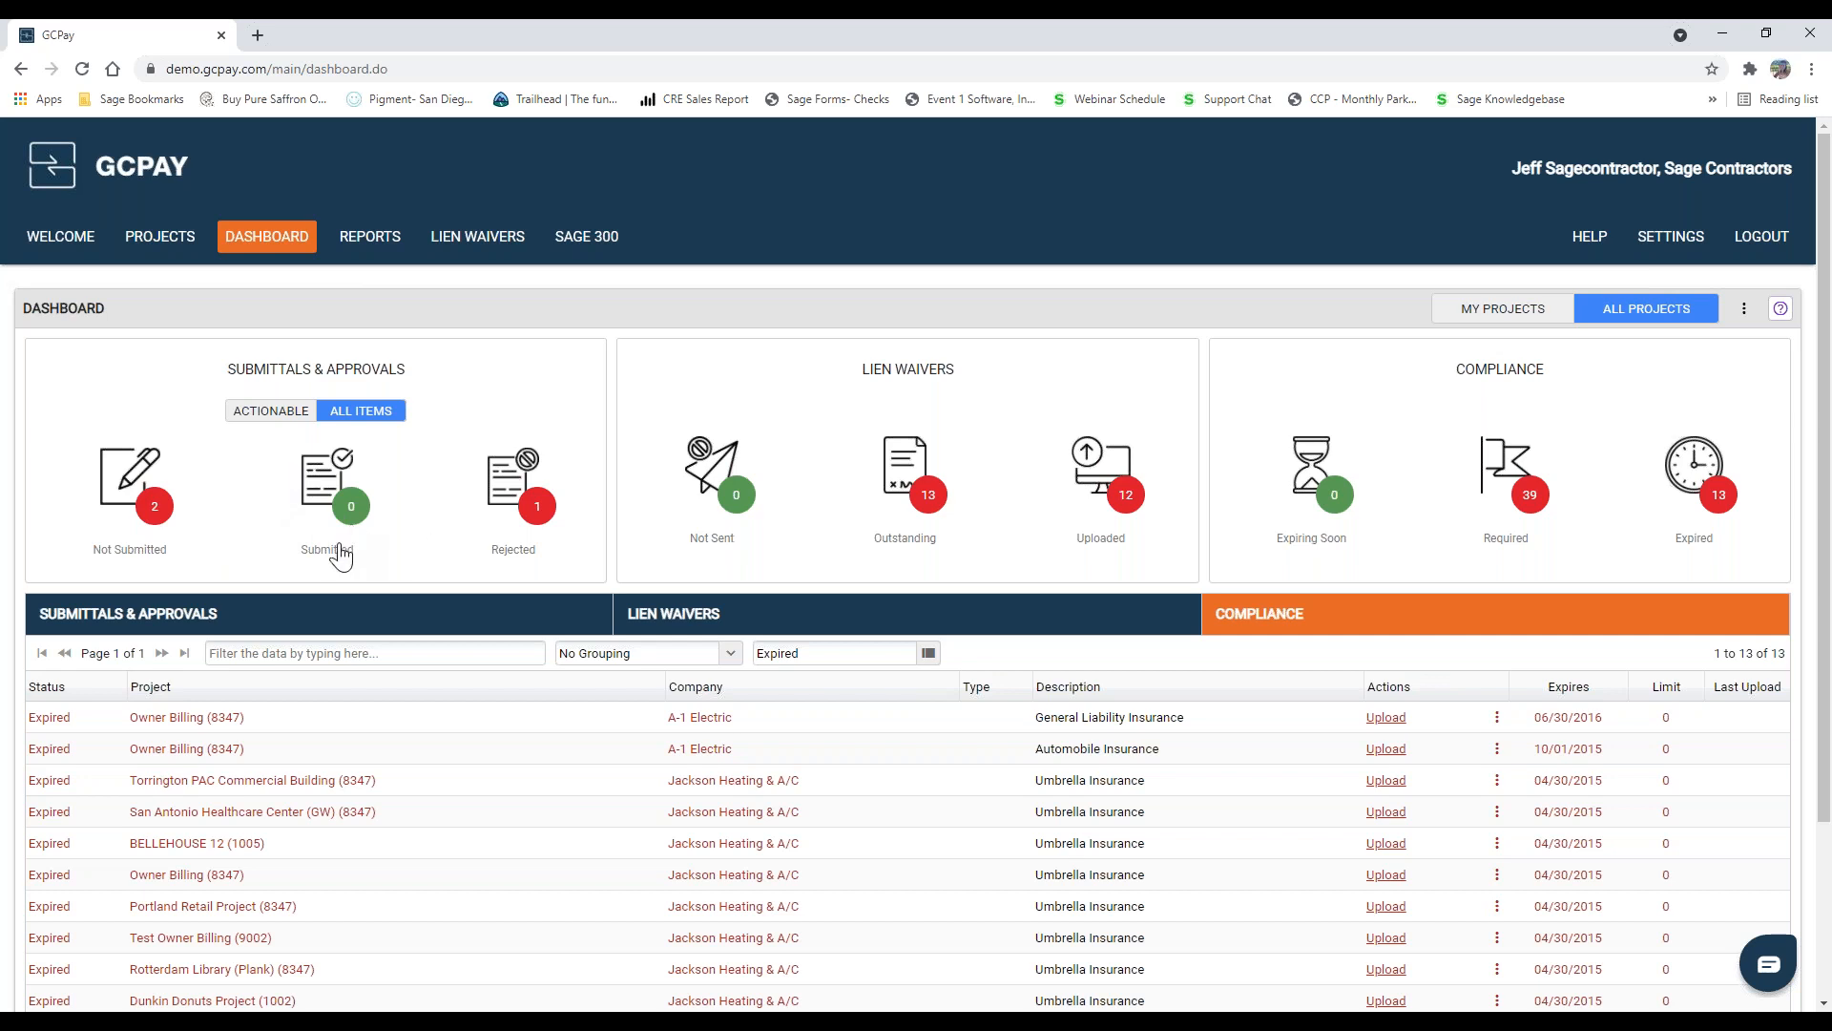
pyautogui.click(1474, 322)
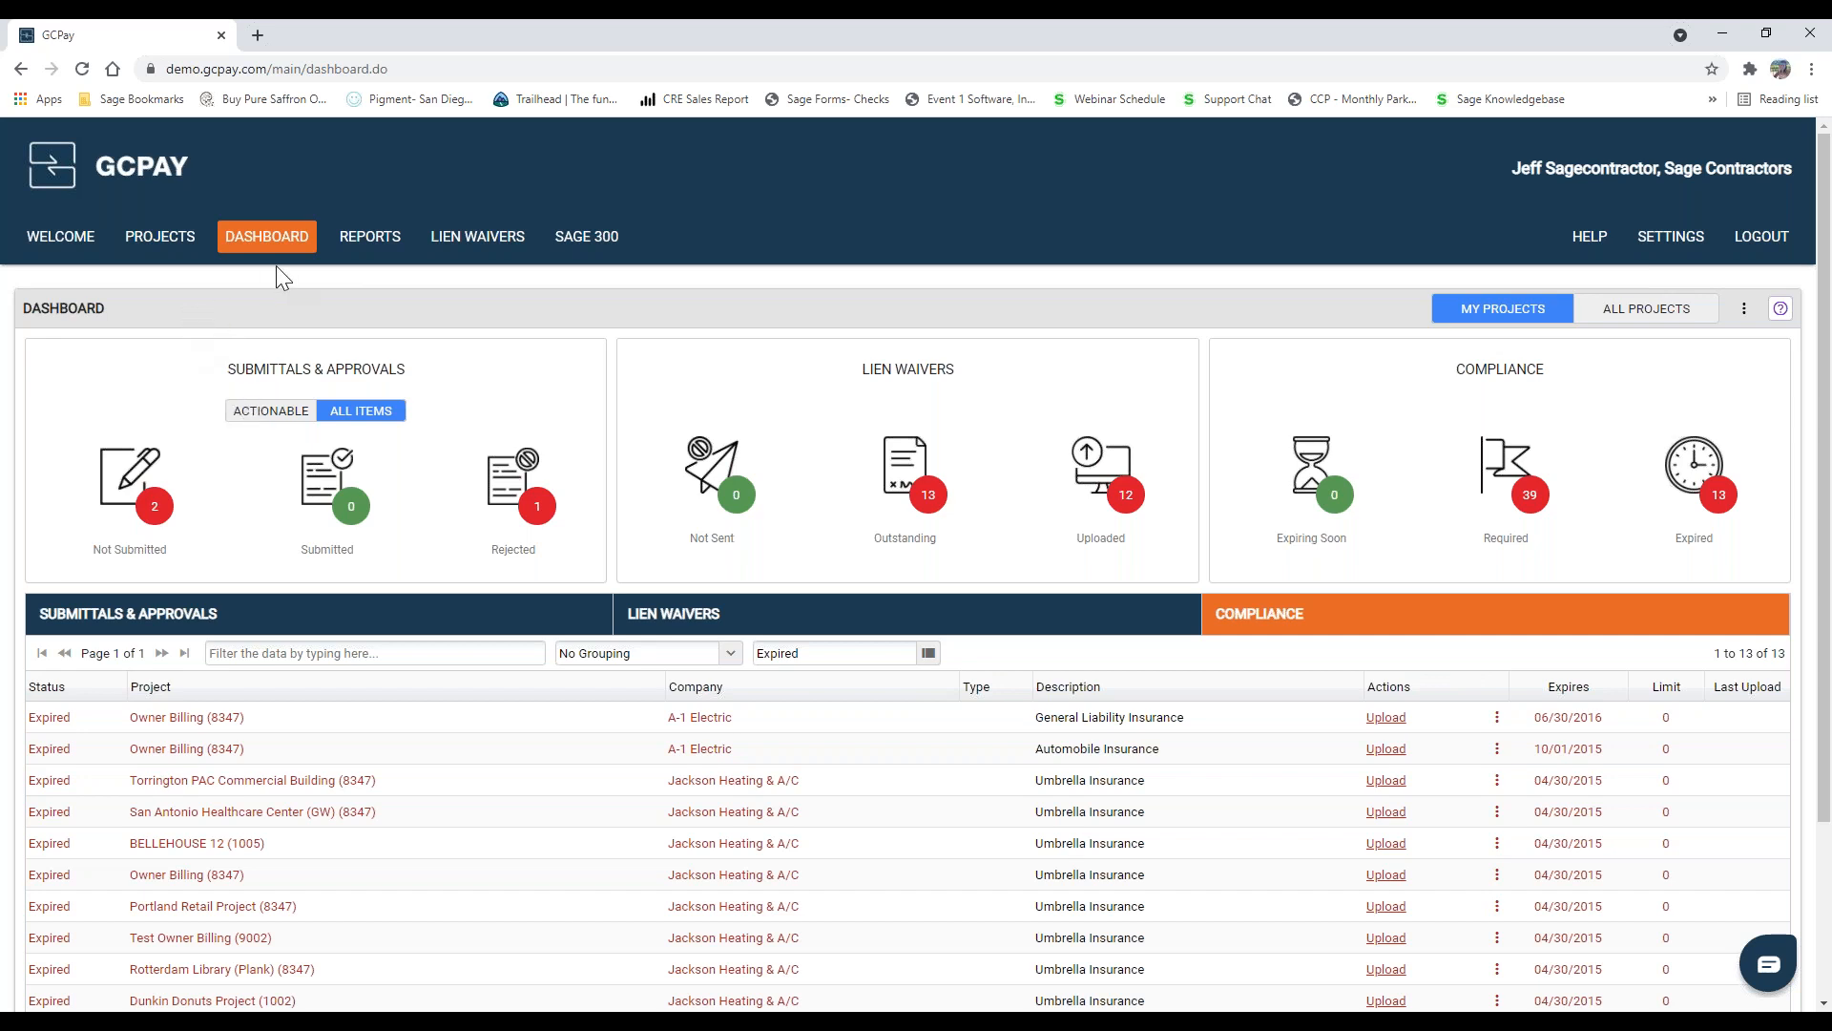
# Step: Log out and sign back in with the saved username and password of the Hundred Construction account
pyautogui.click(1765, 243)
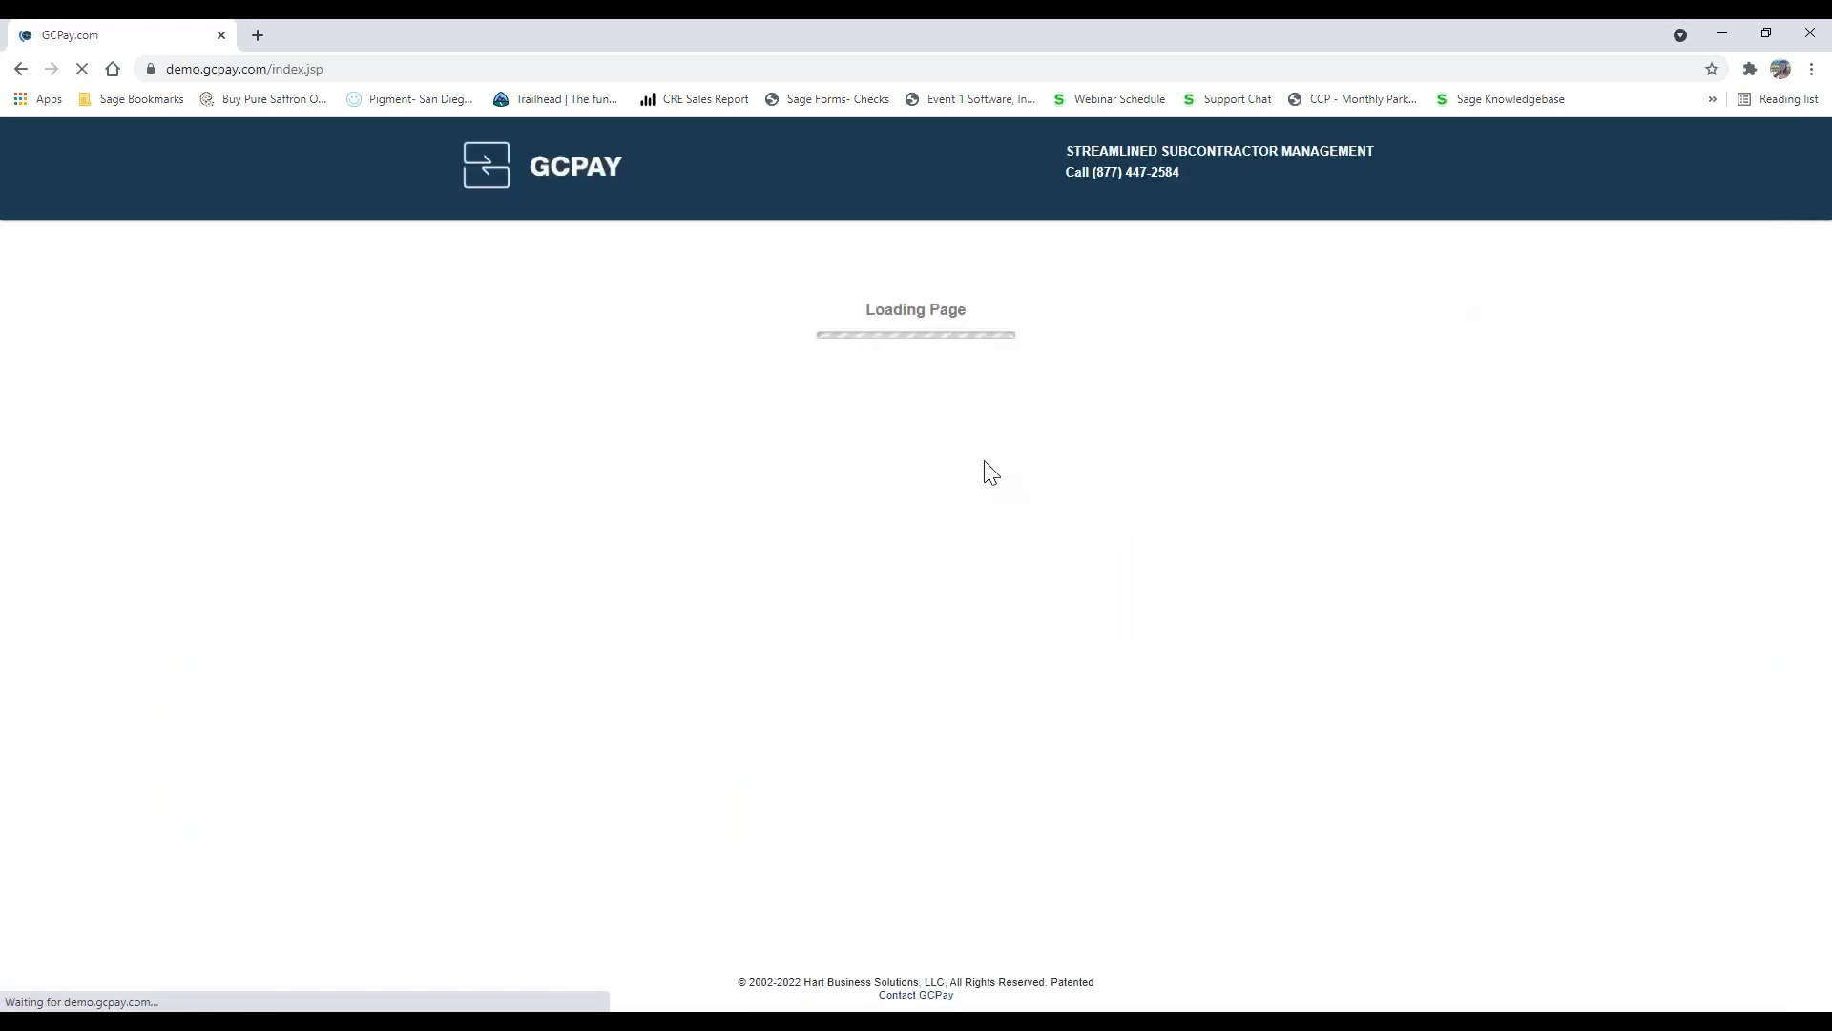
pyautogui.click(883, 372)
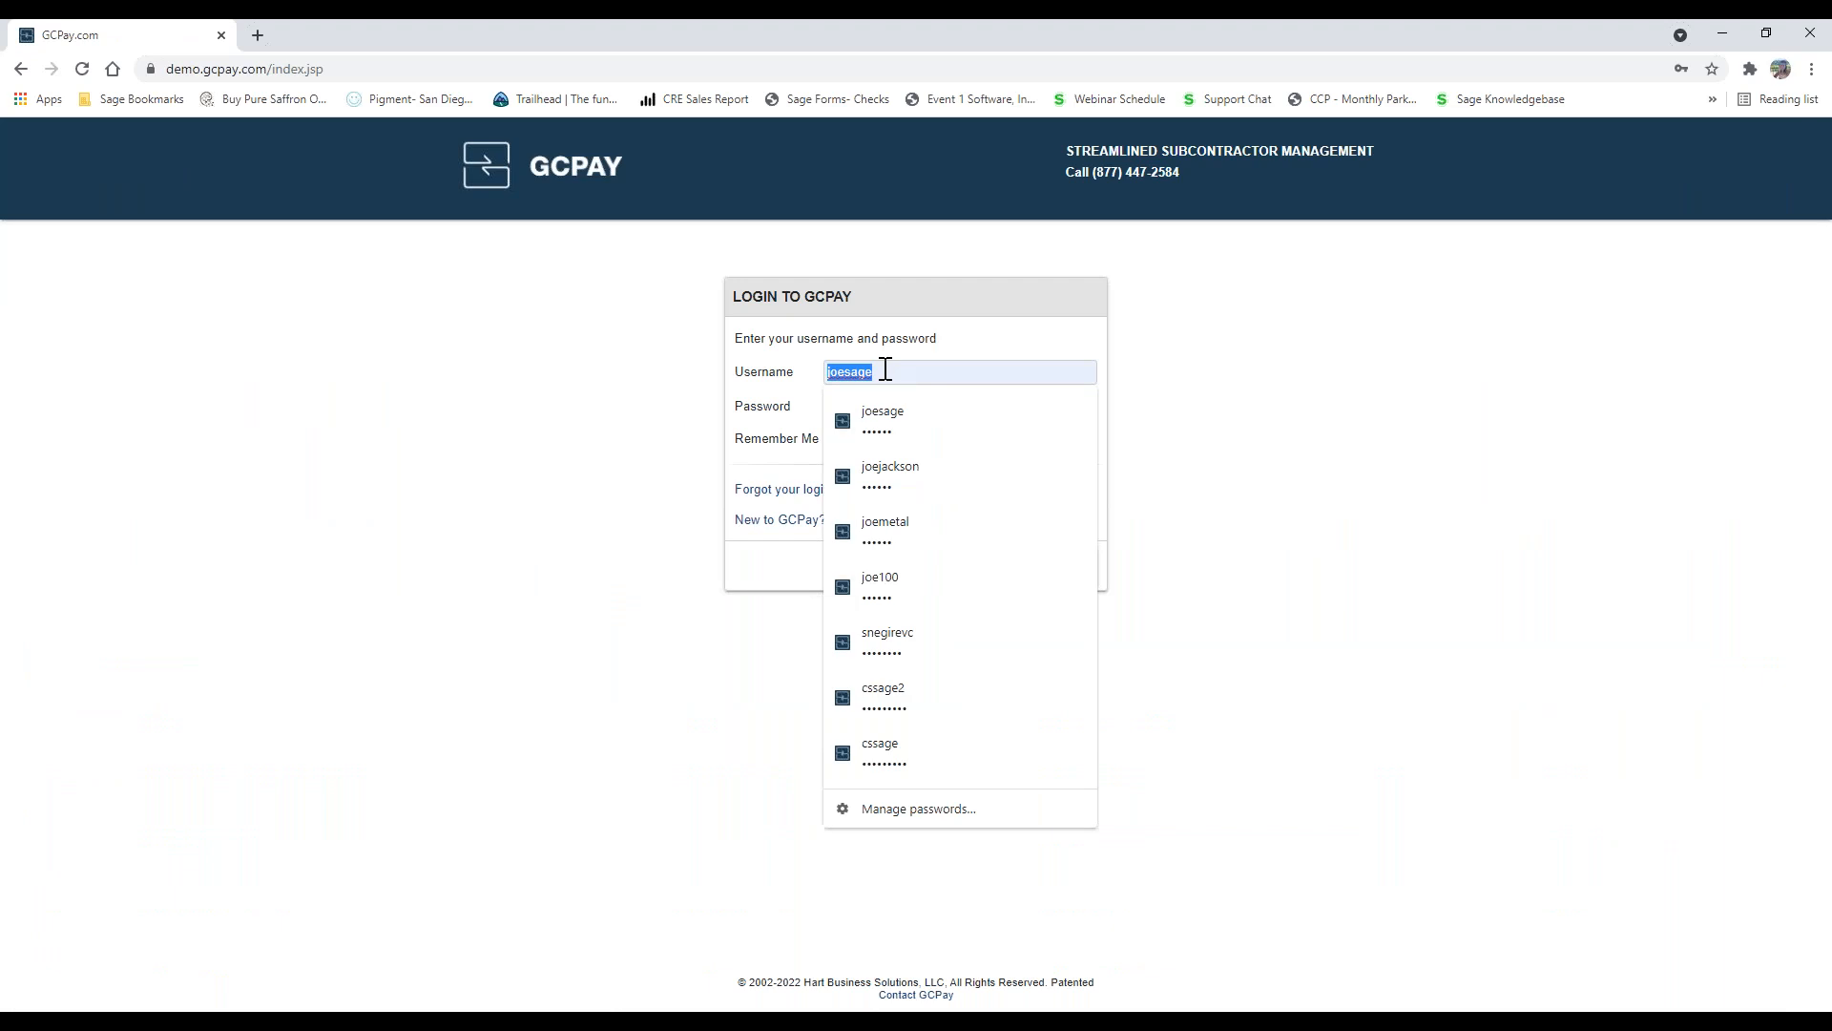
pyautogui.click(878, 578)
pyautogui.click(1017, 573)
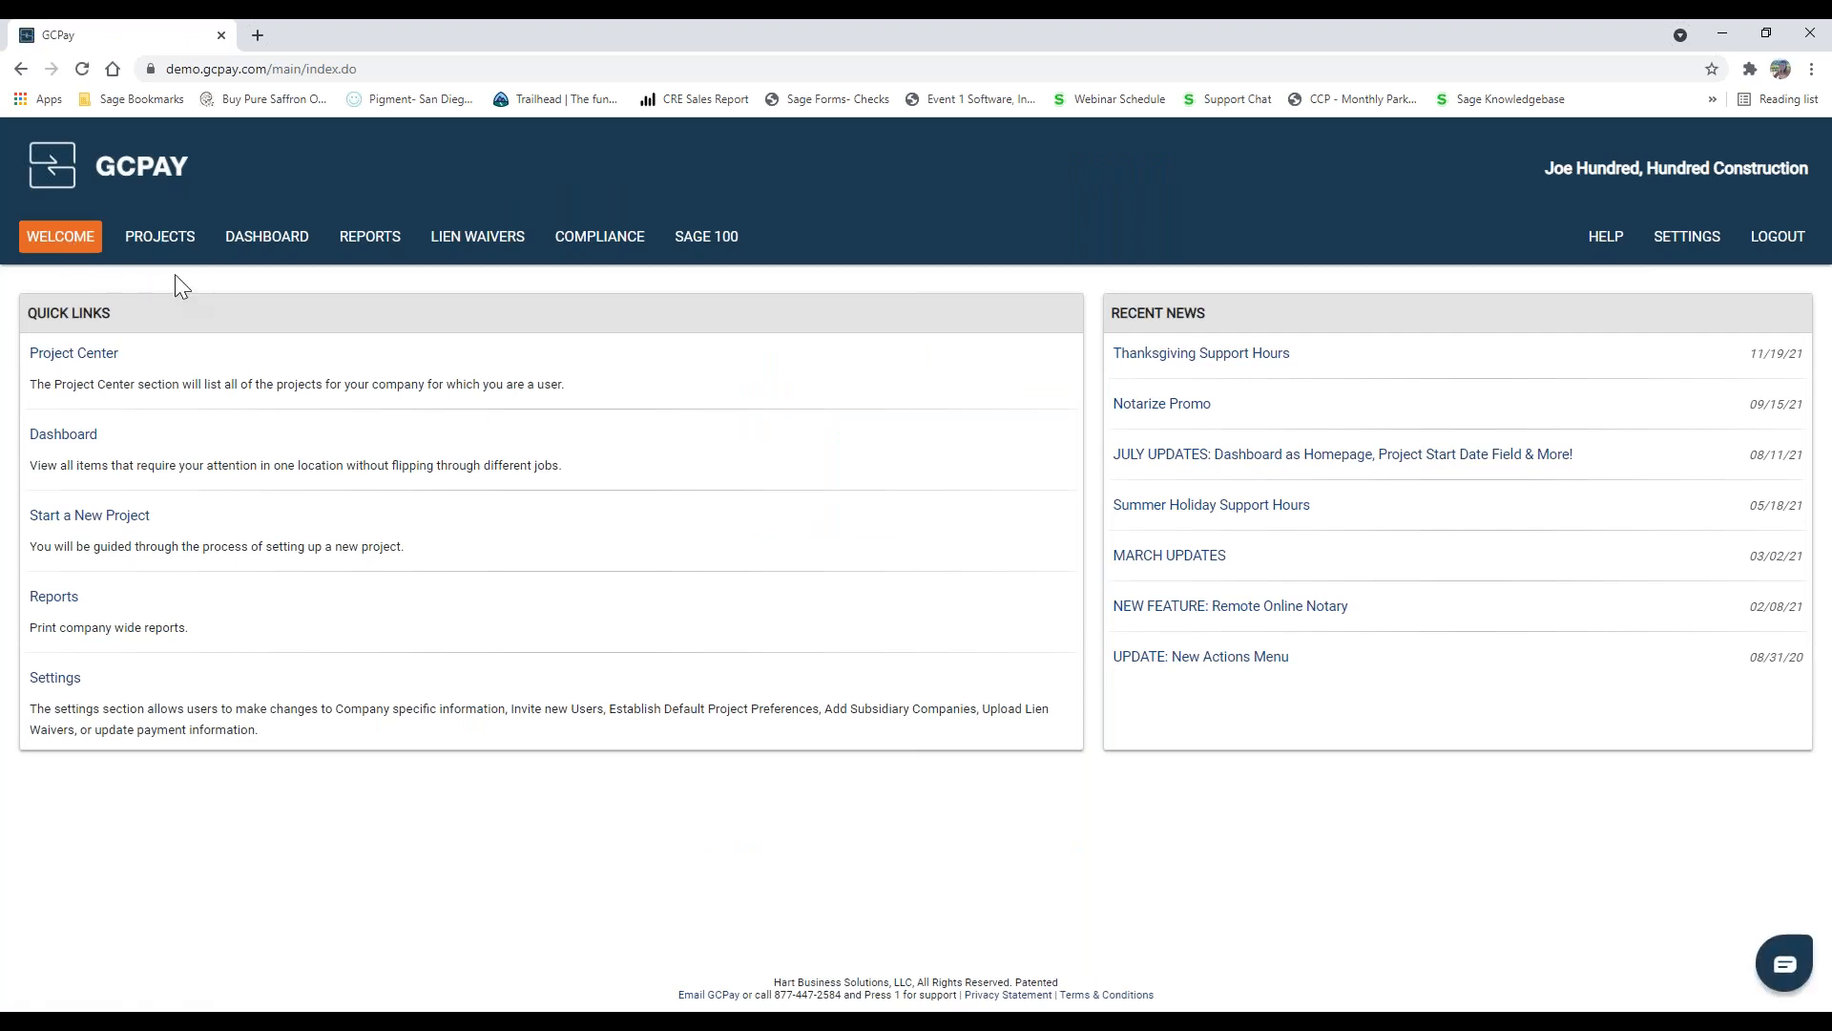
# Step: Open the Accordant Webinar Project from the project list and go to its project companies
pyautogui.click(161, 248)
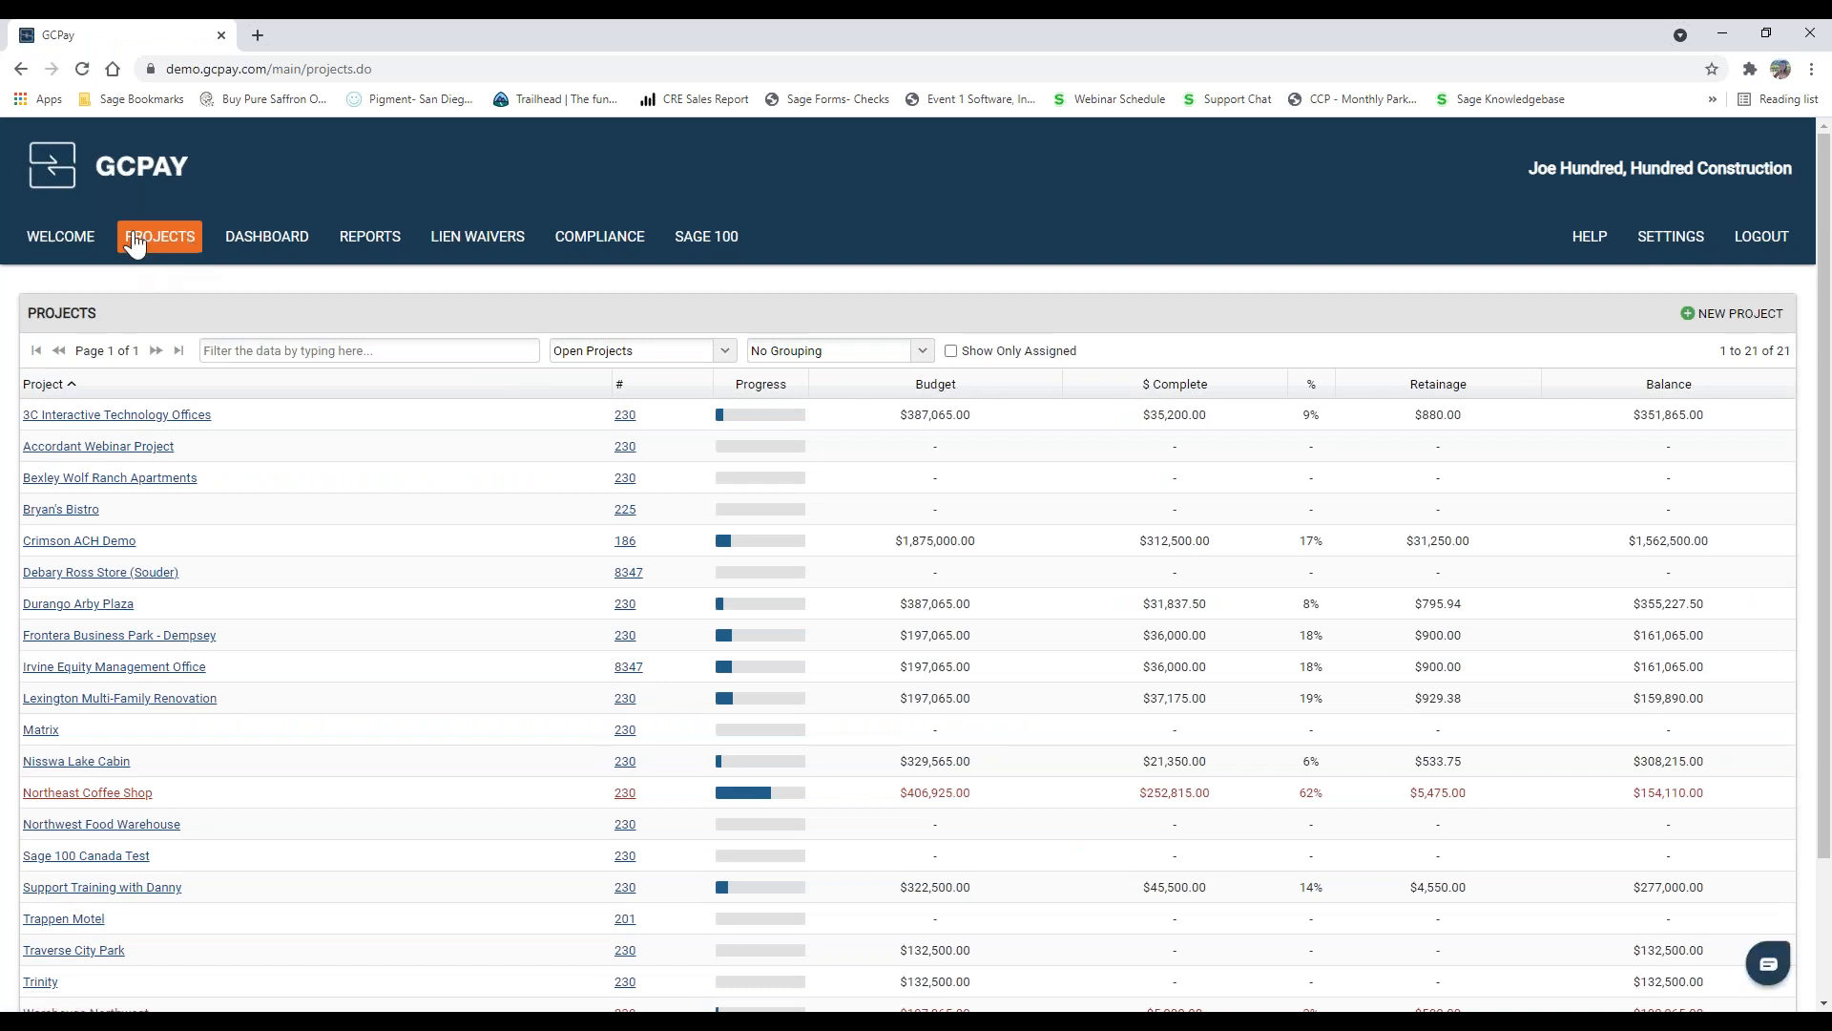
pyautogui.click(86, 456)
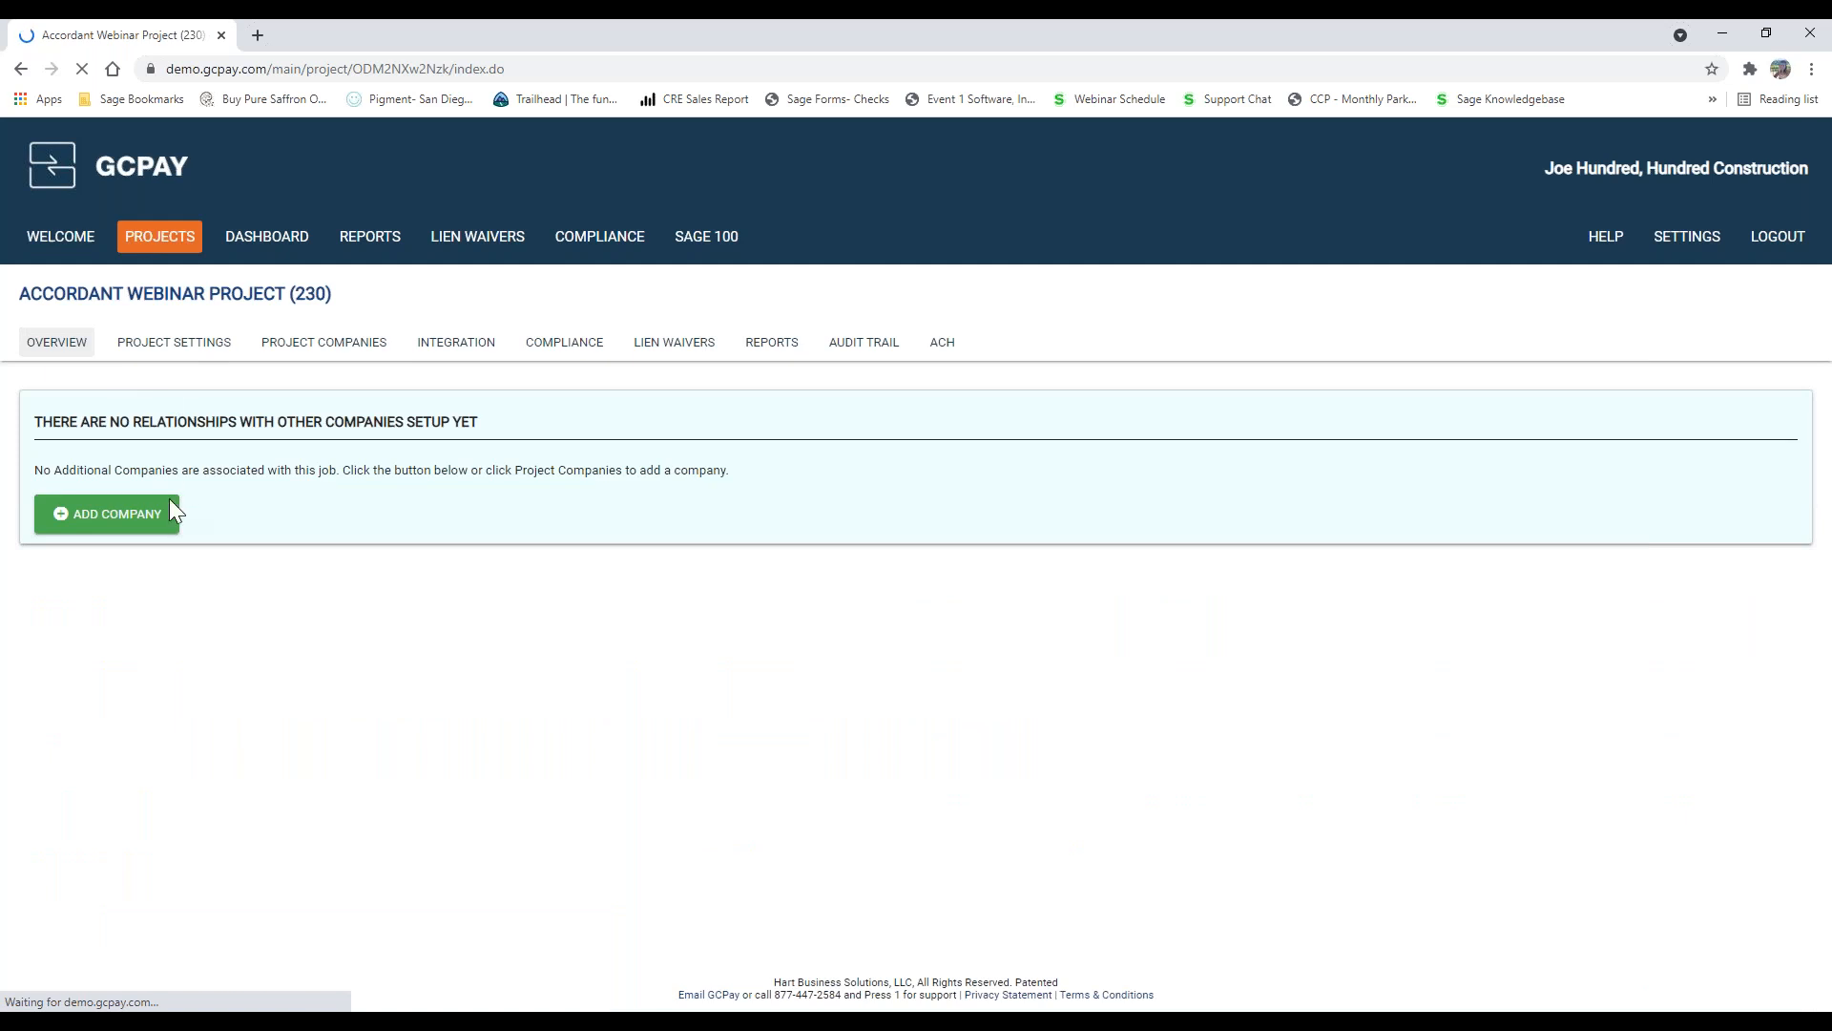
pyautogui.click(138, 525)
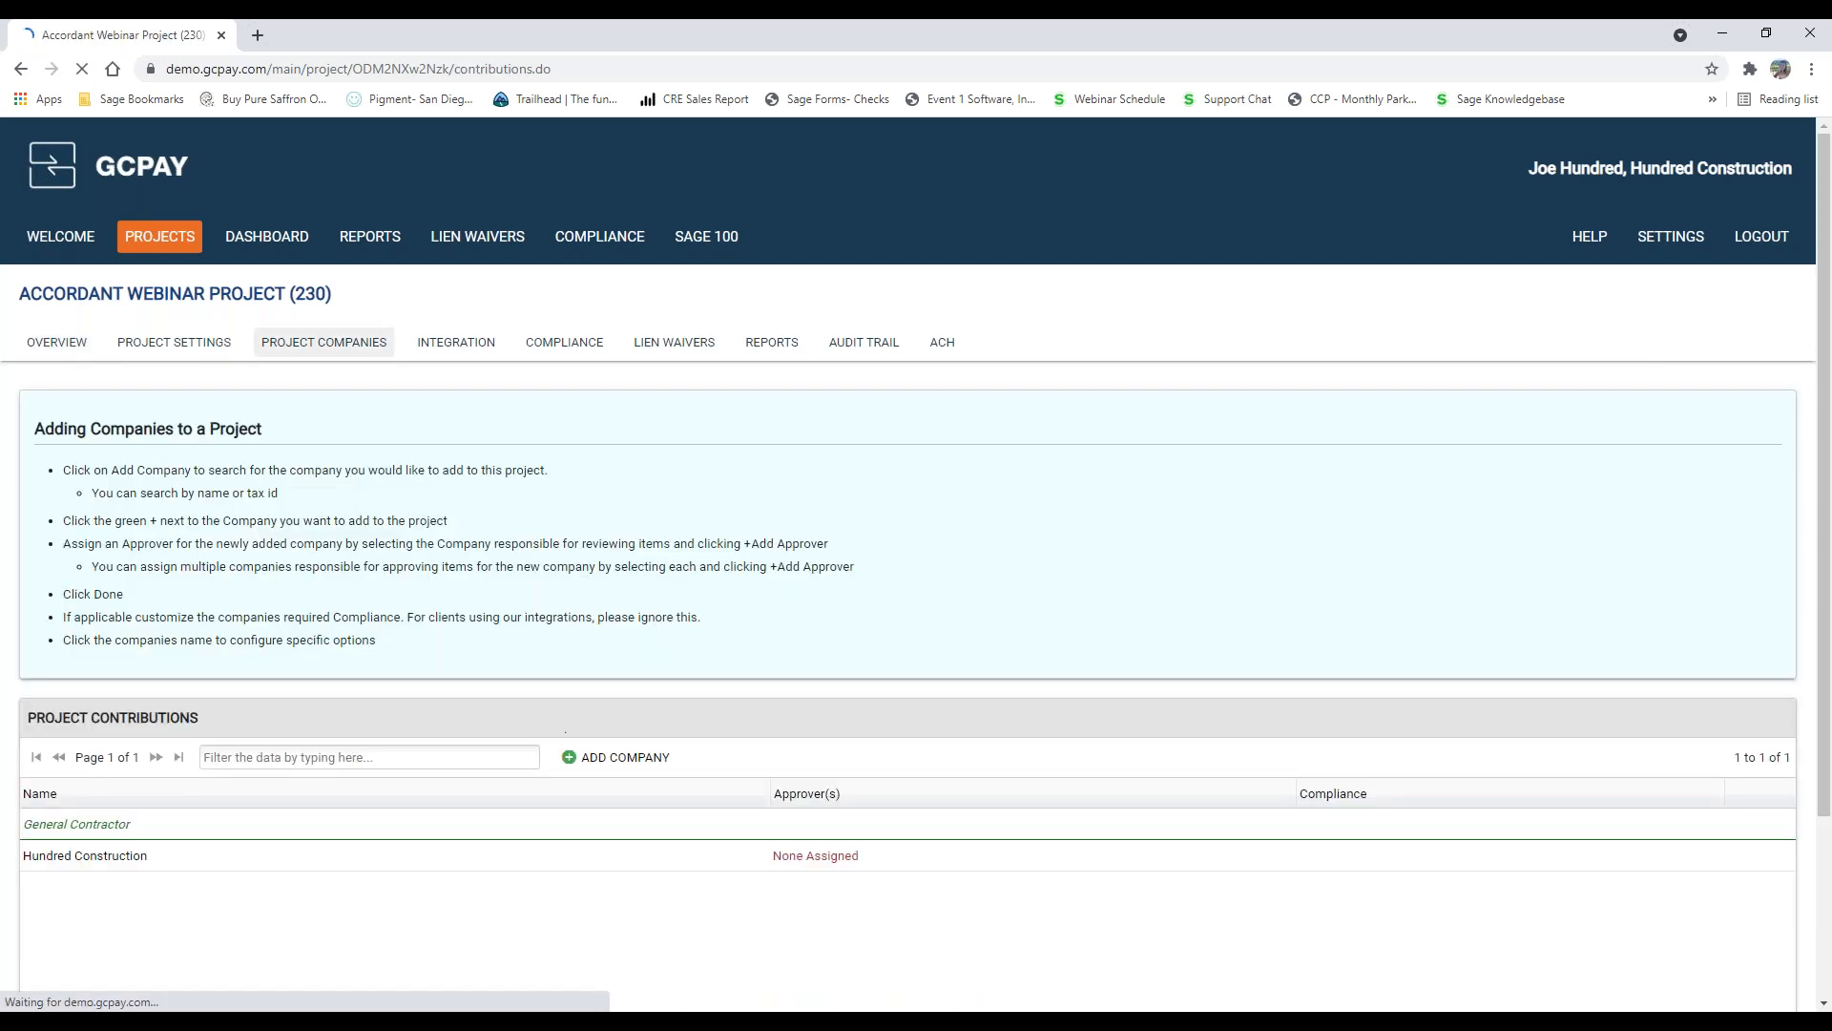
# Step: Search the companies for "jack" and add Jackson Heating & A/C to the project with Hundred Construction as approver
pyautogui.click(592, 759)
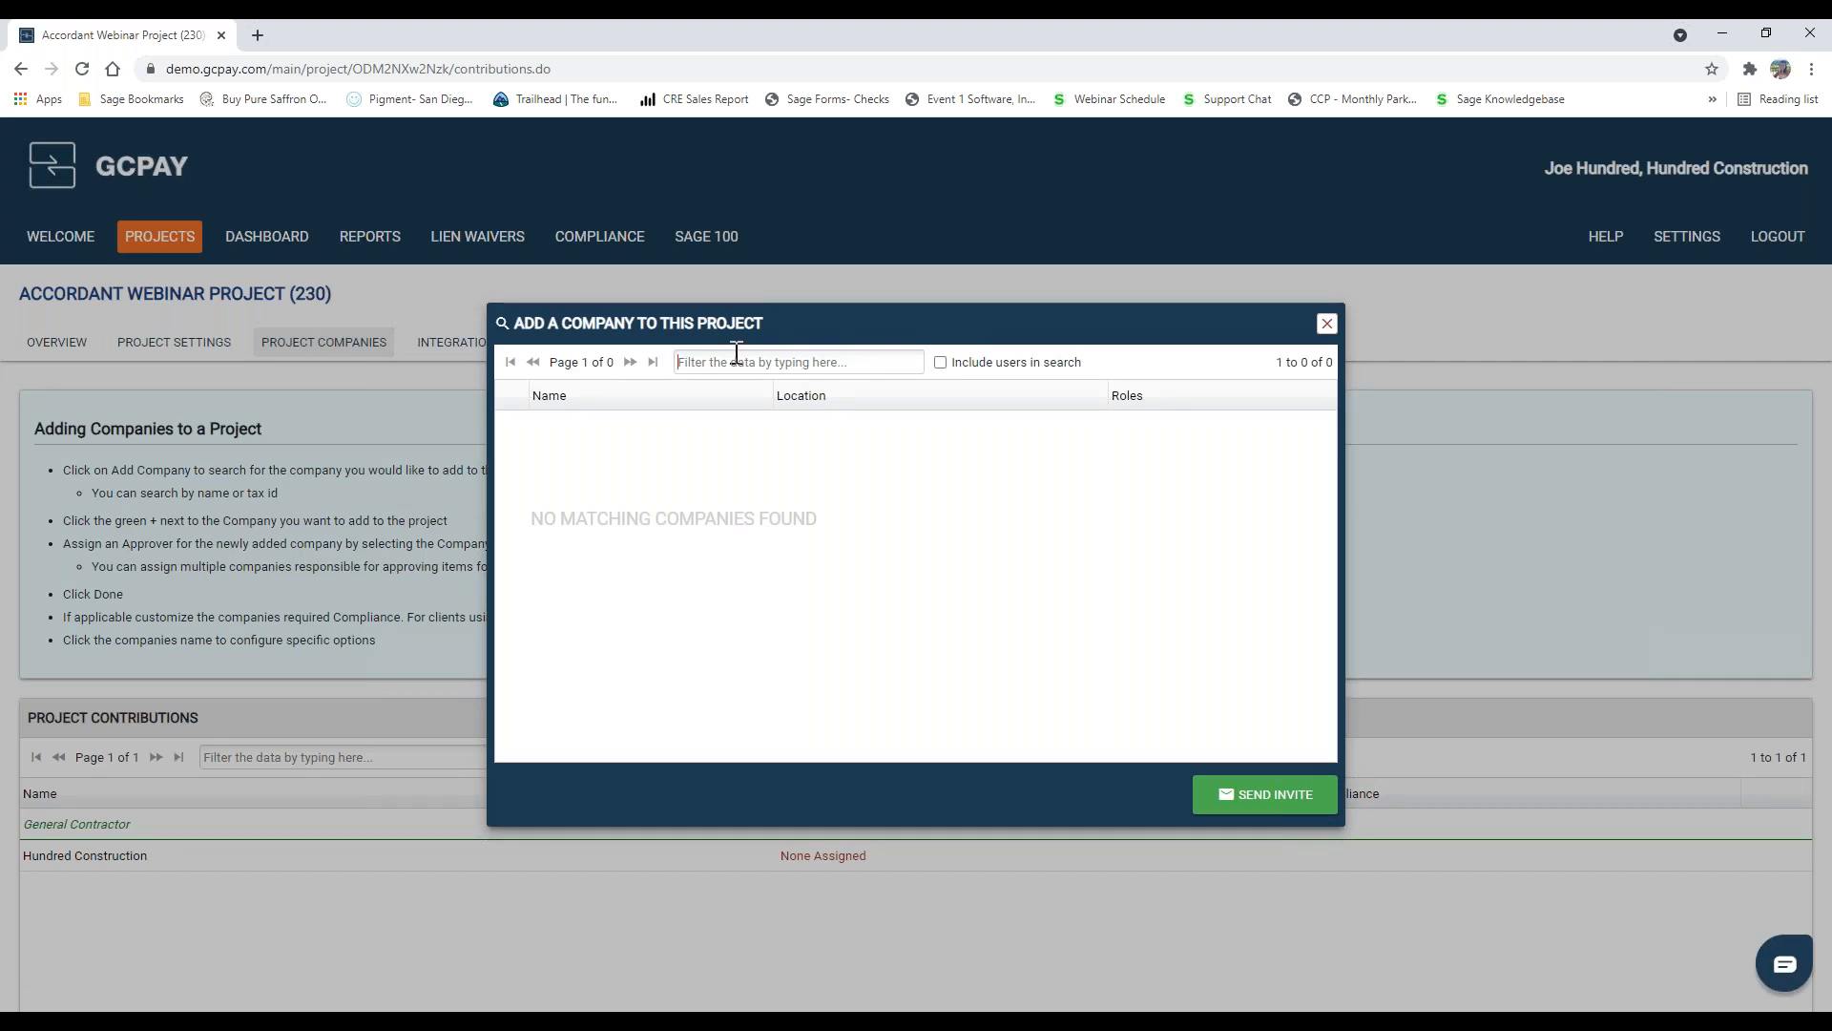
pyautogui.write('jack')
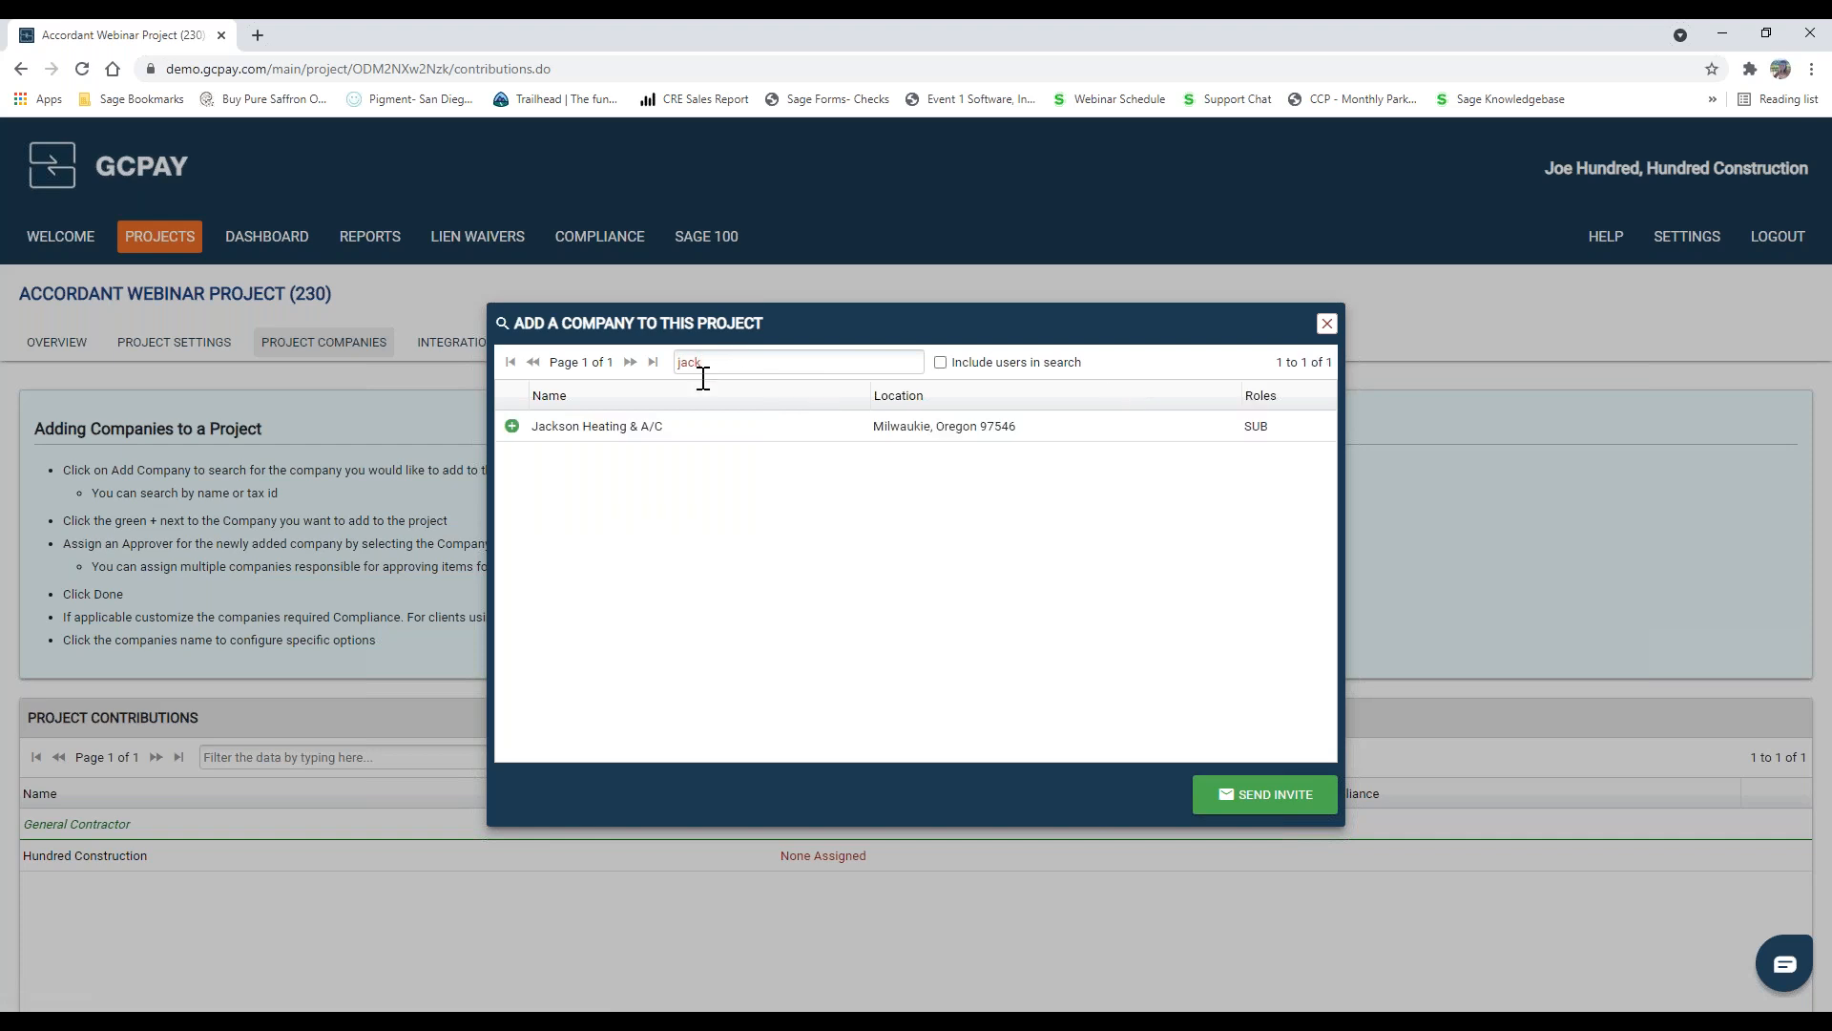
pyautogui.click(511, 426)
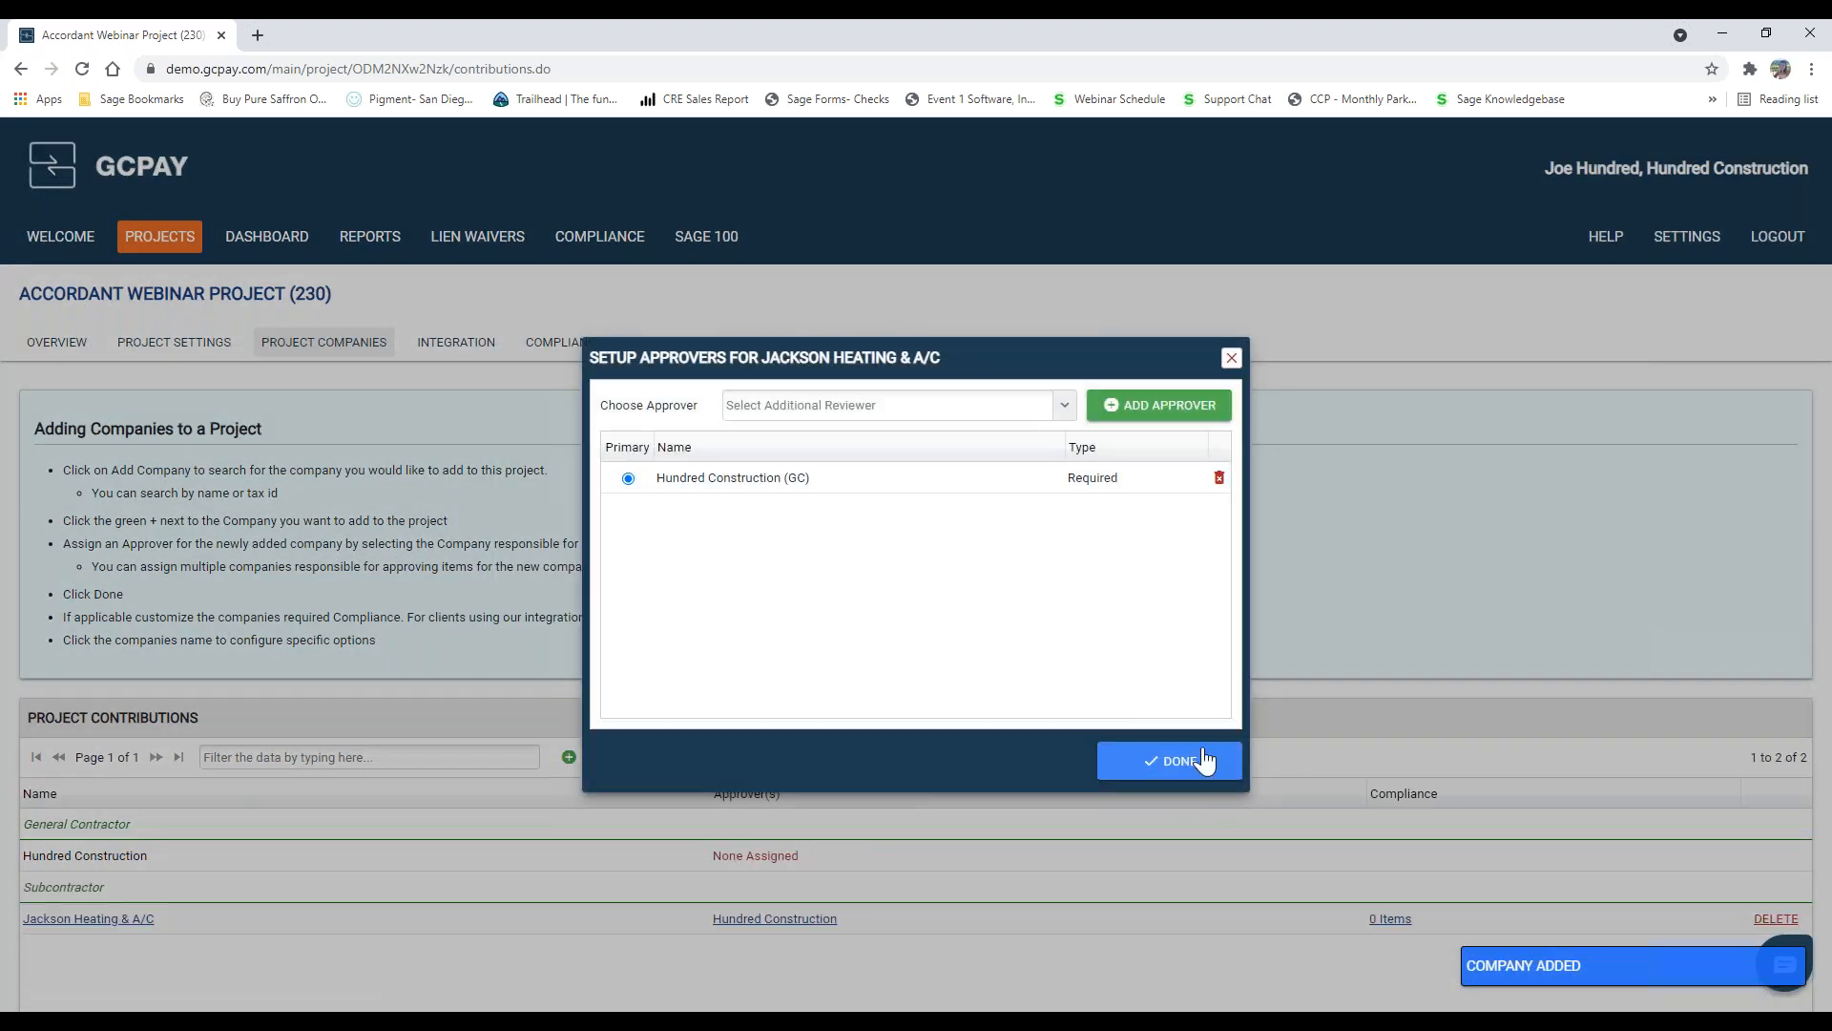
pyautogui.click(1204, 761)
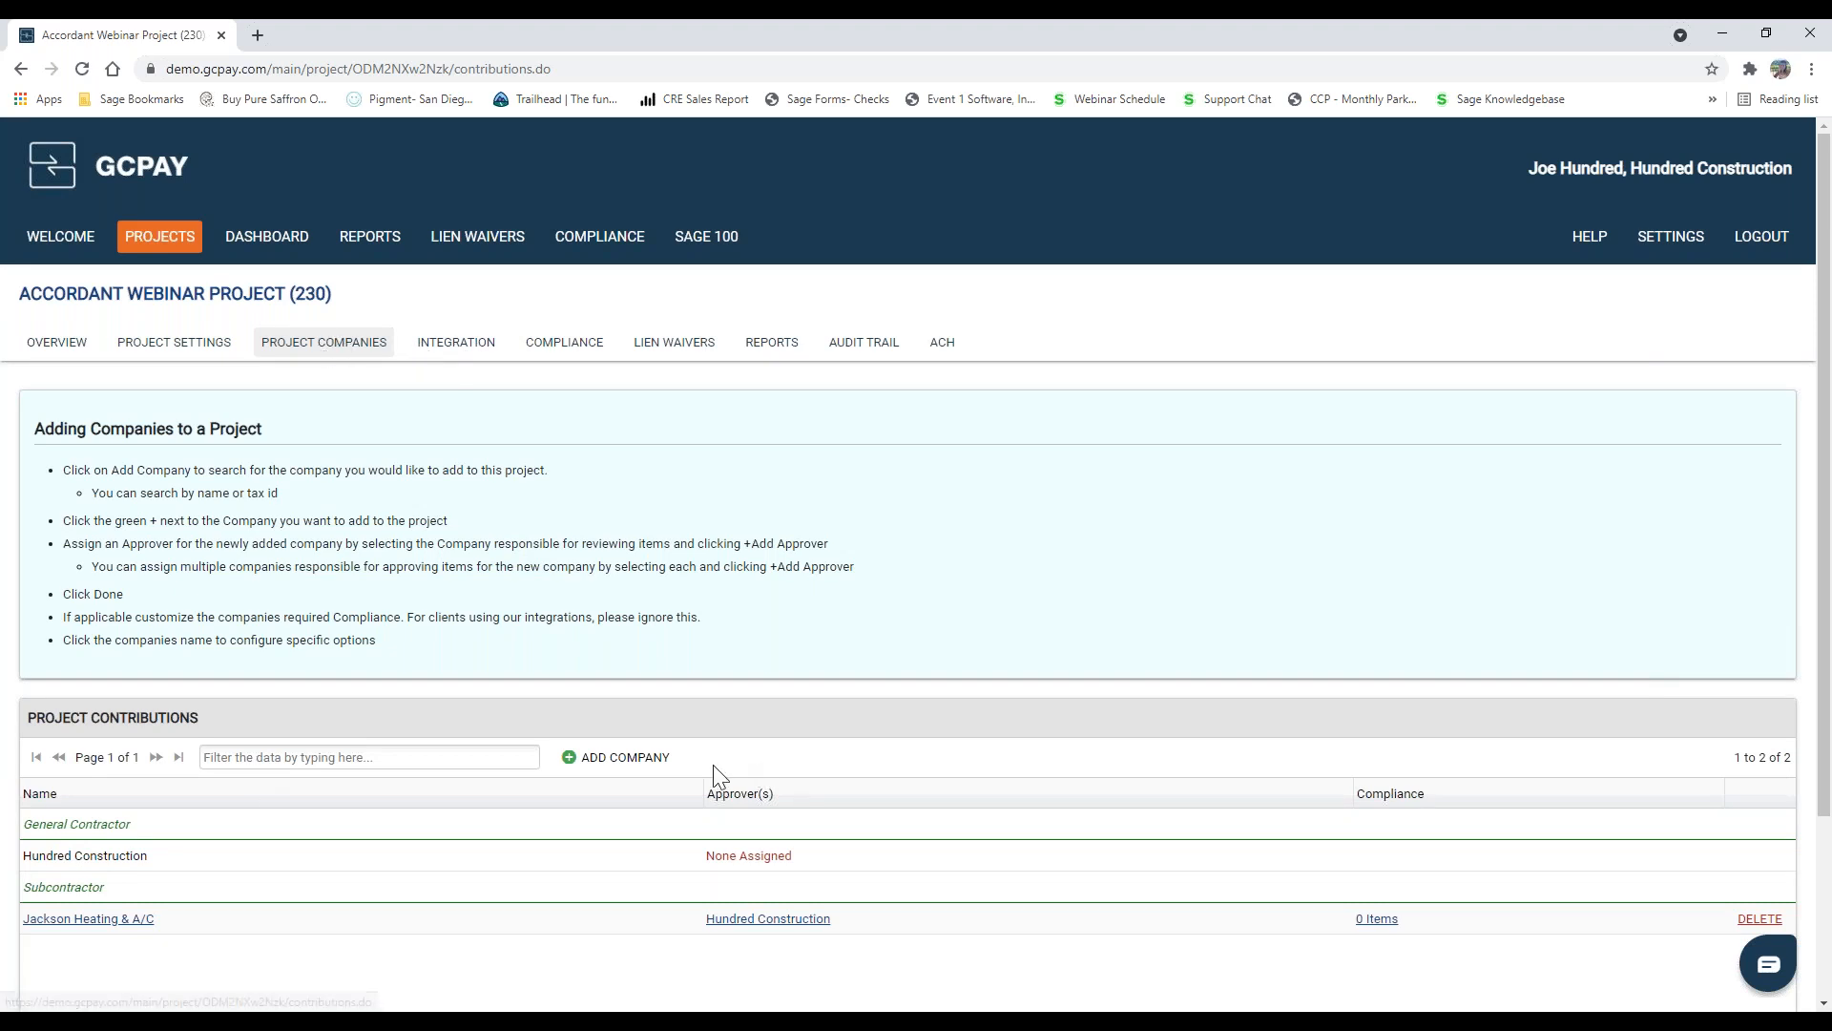
# Step: Search the companies for "beaver" and add Beaverton Painting to the project with Hundred Construction as approver
pyautogui.click(615, 760)
pyautogui.write('beaver')
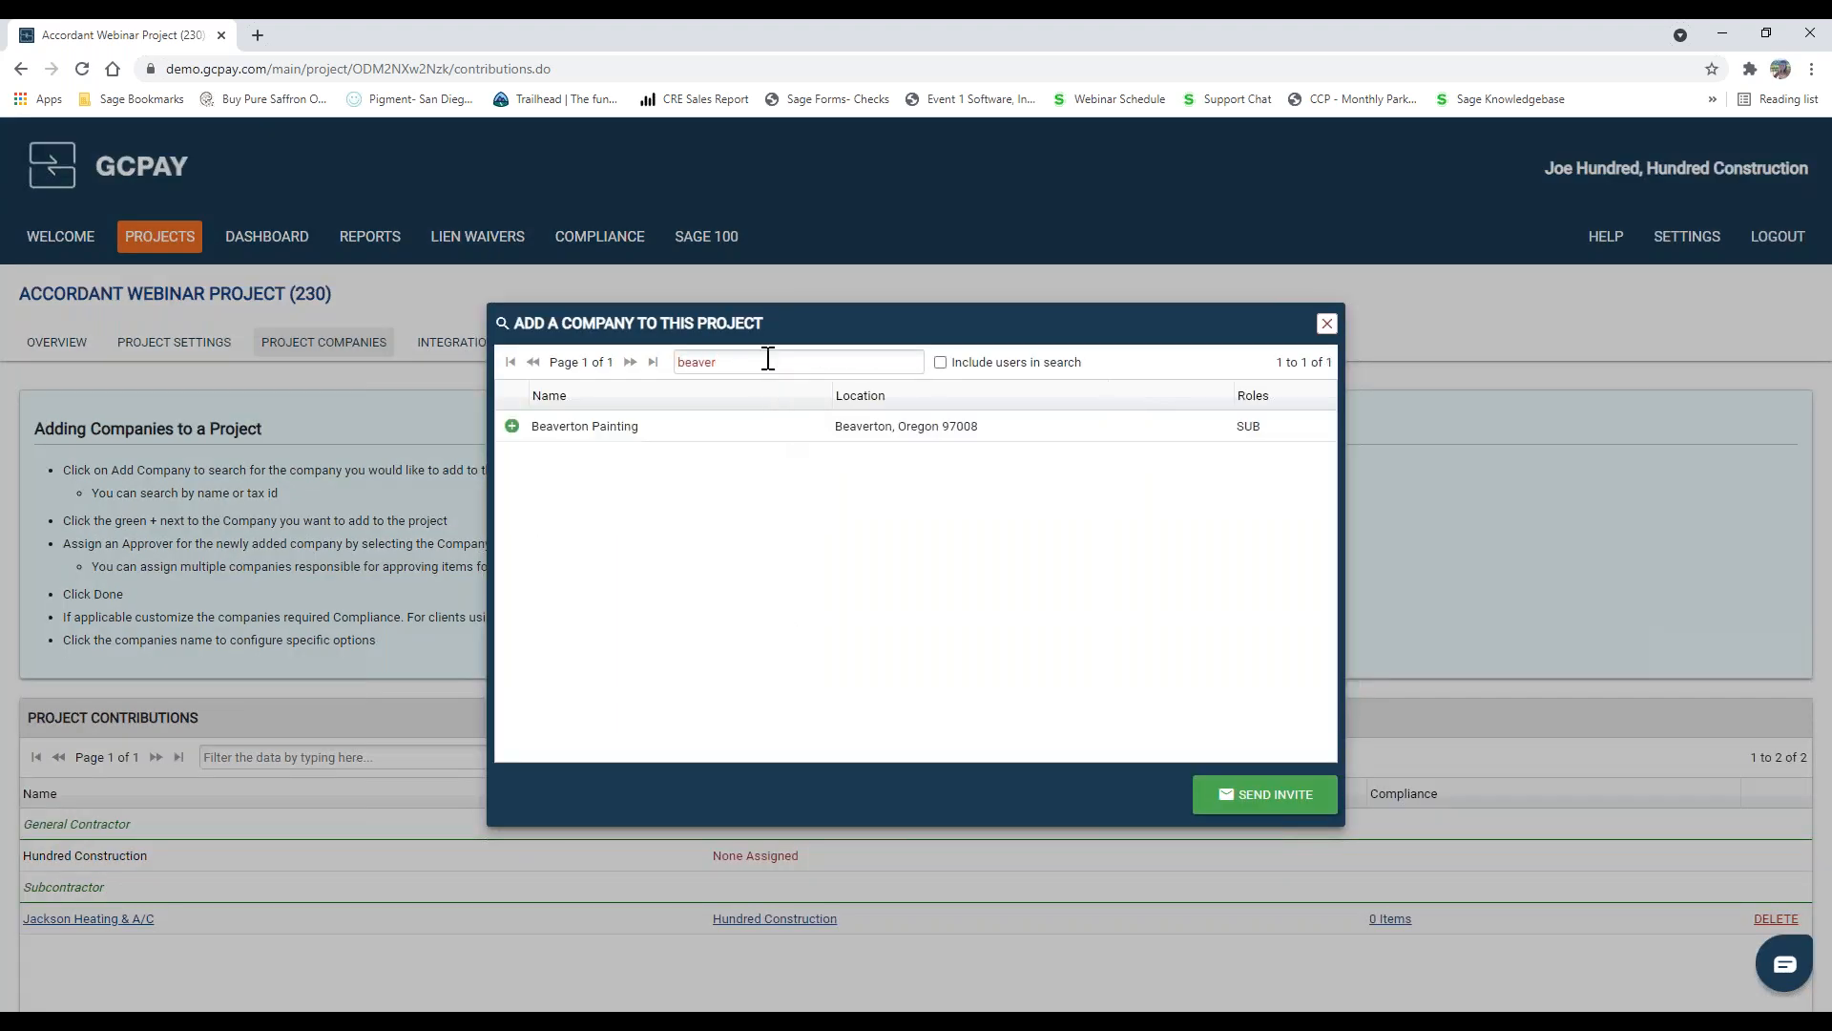
pyautogui.click(512, 426)
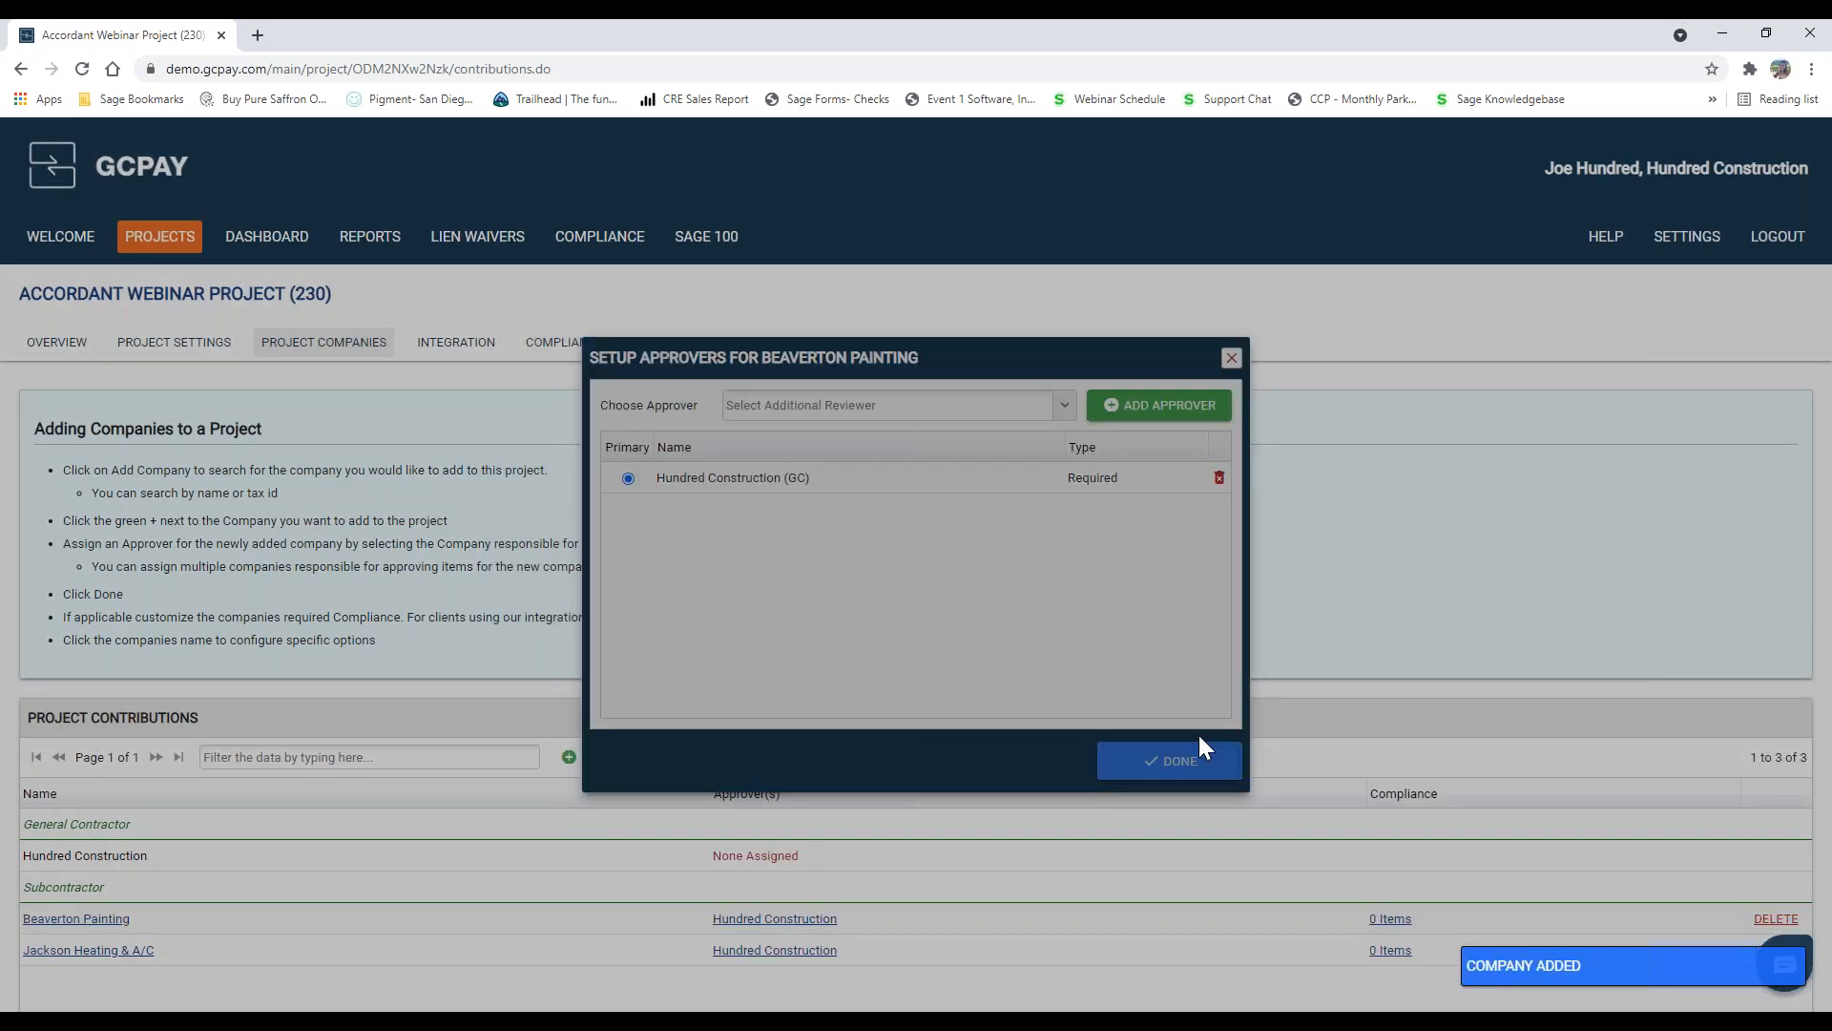
pyautogui.click(1199, 750)
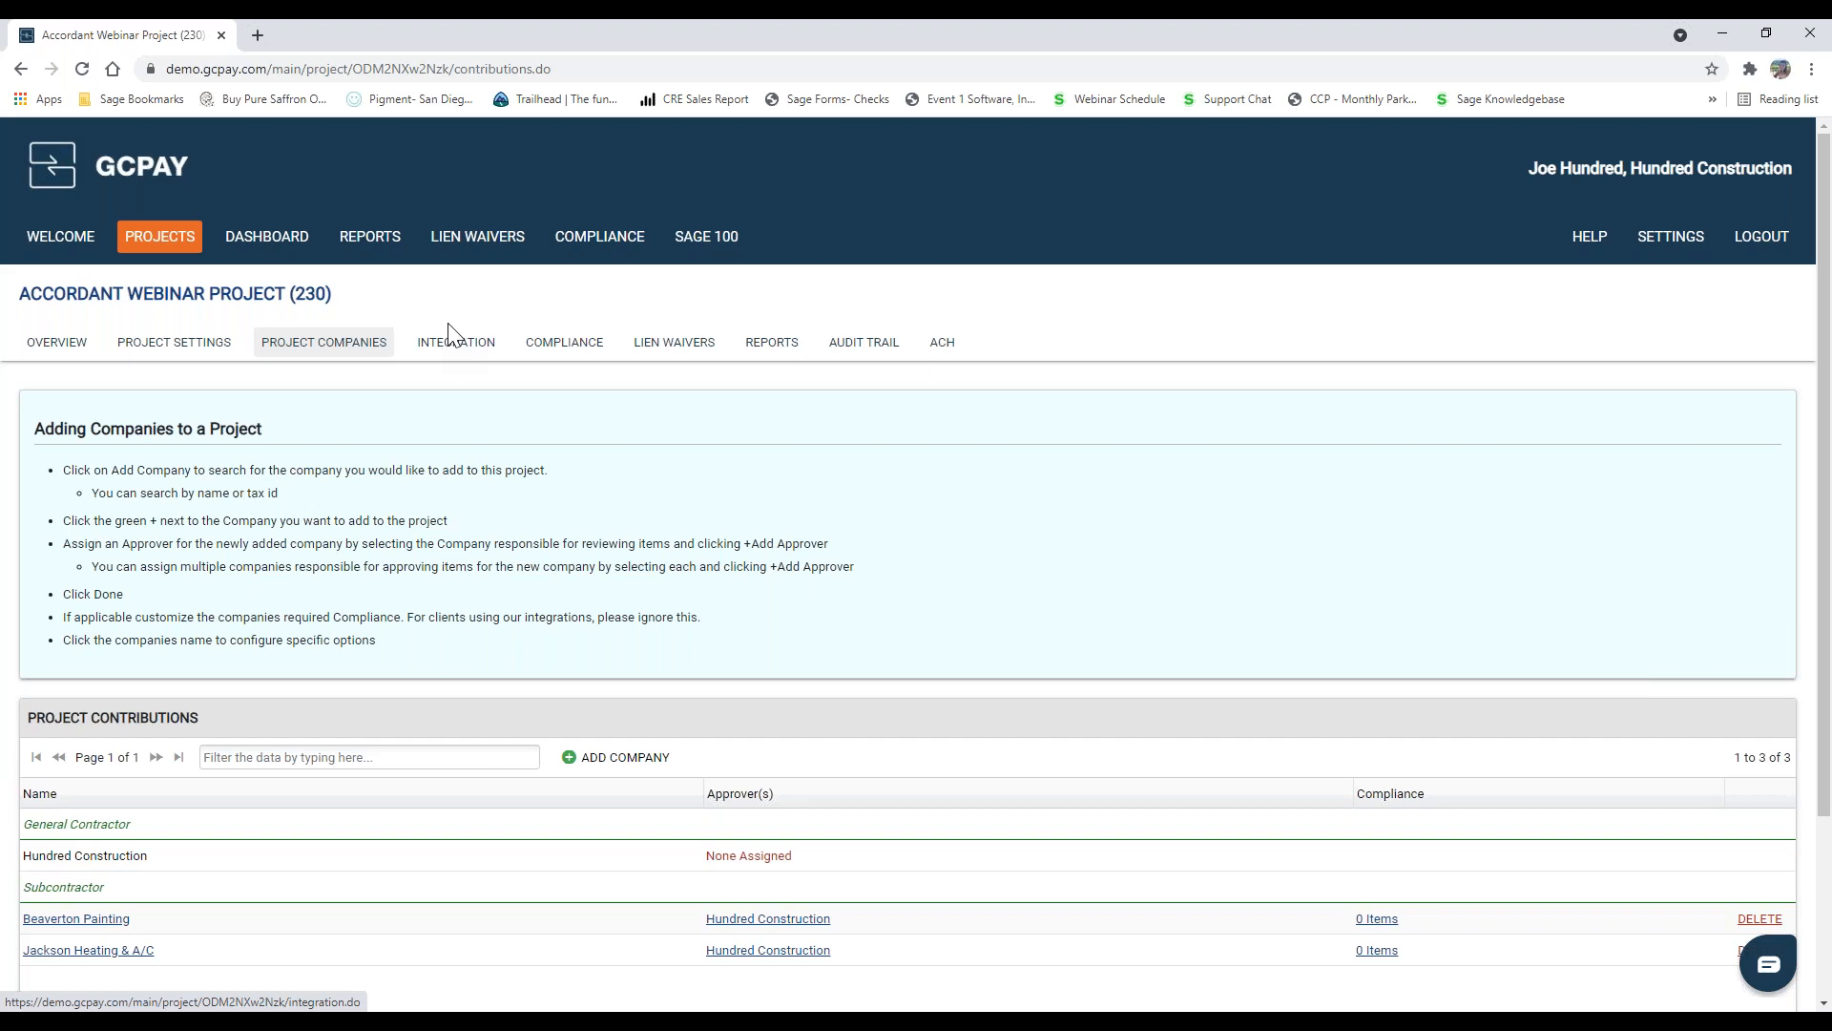
# Step: Link the auto-matched ERP contracts 936 for Beaverton Painting and 937 for Jackson Heating and Air in the project's integration
pyautogui.click(452, 353)
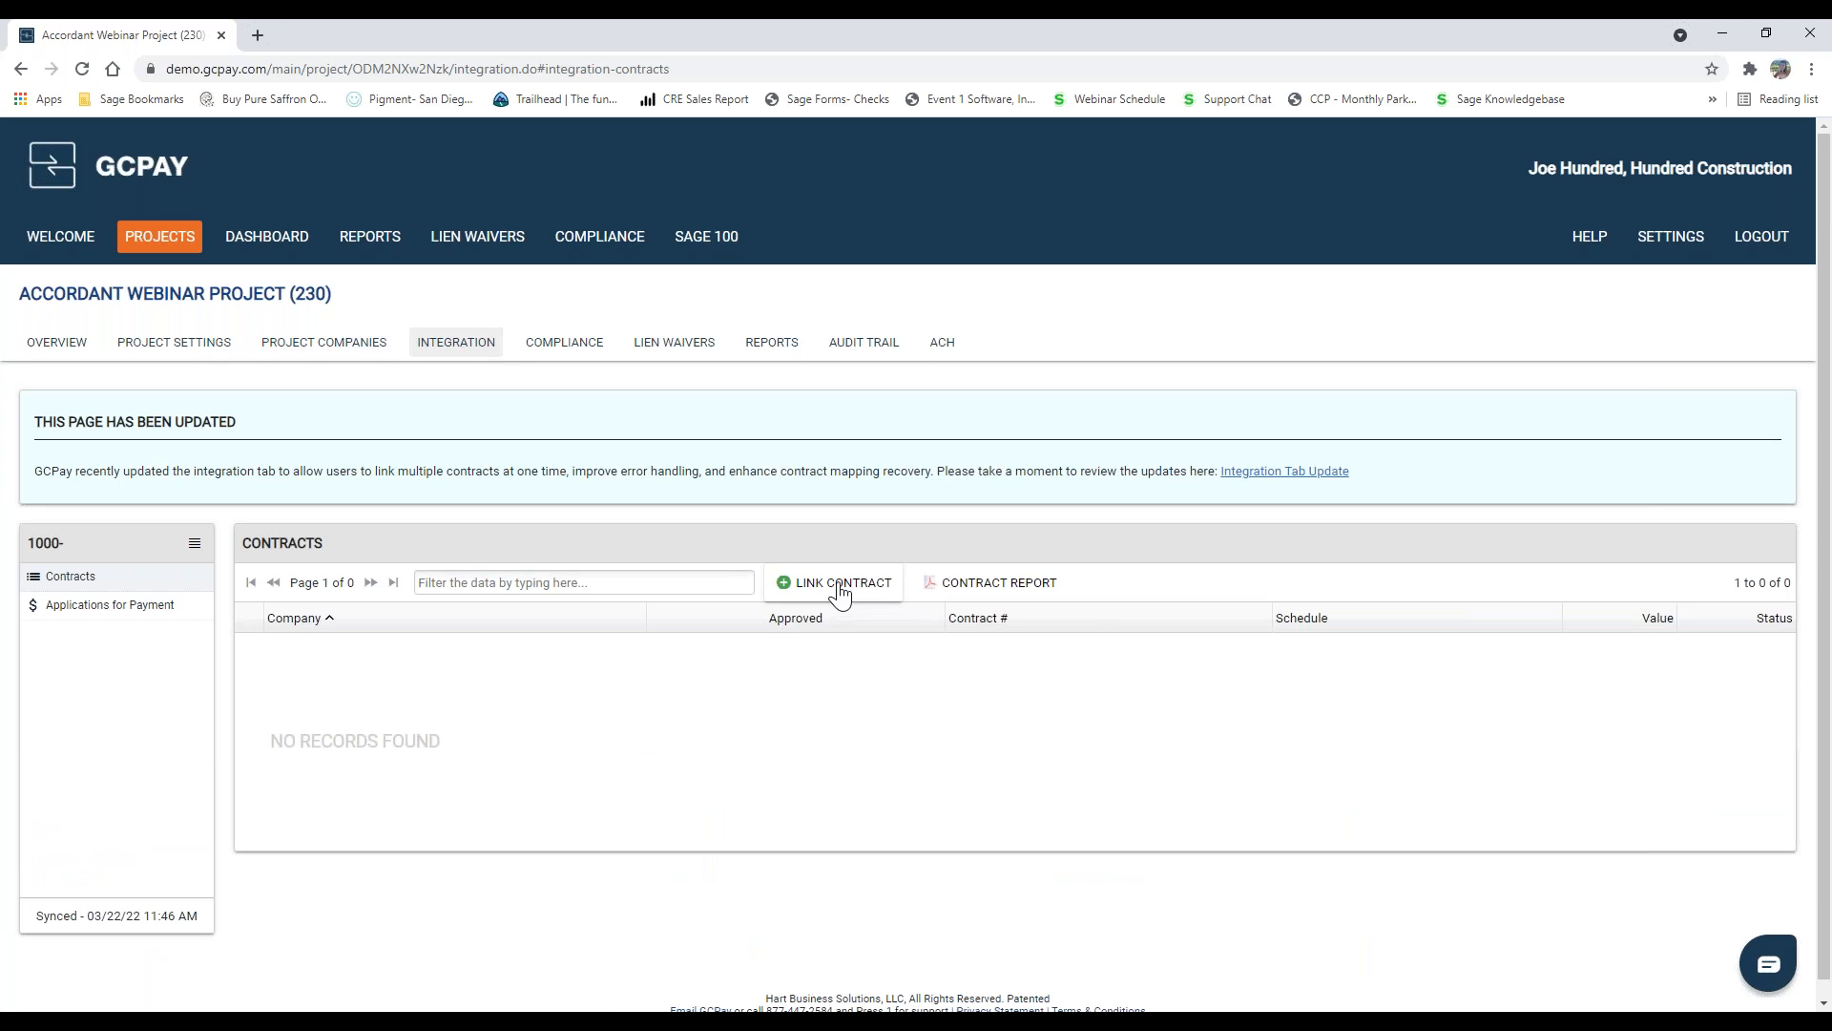
pyautogui.click(840, 588)
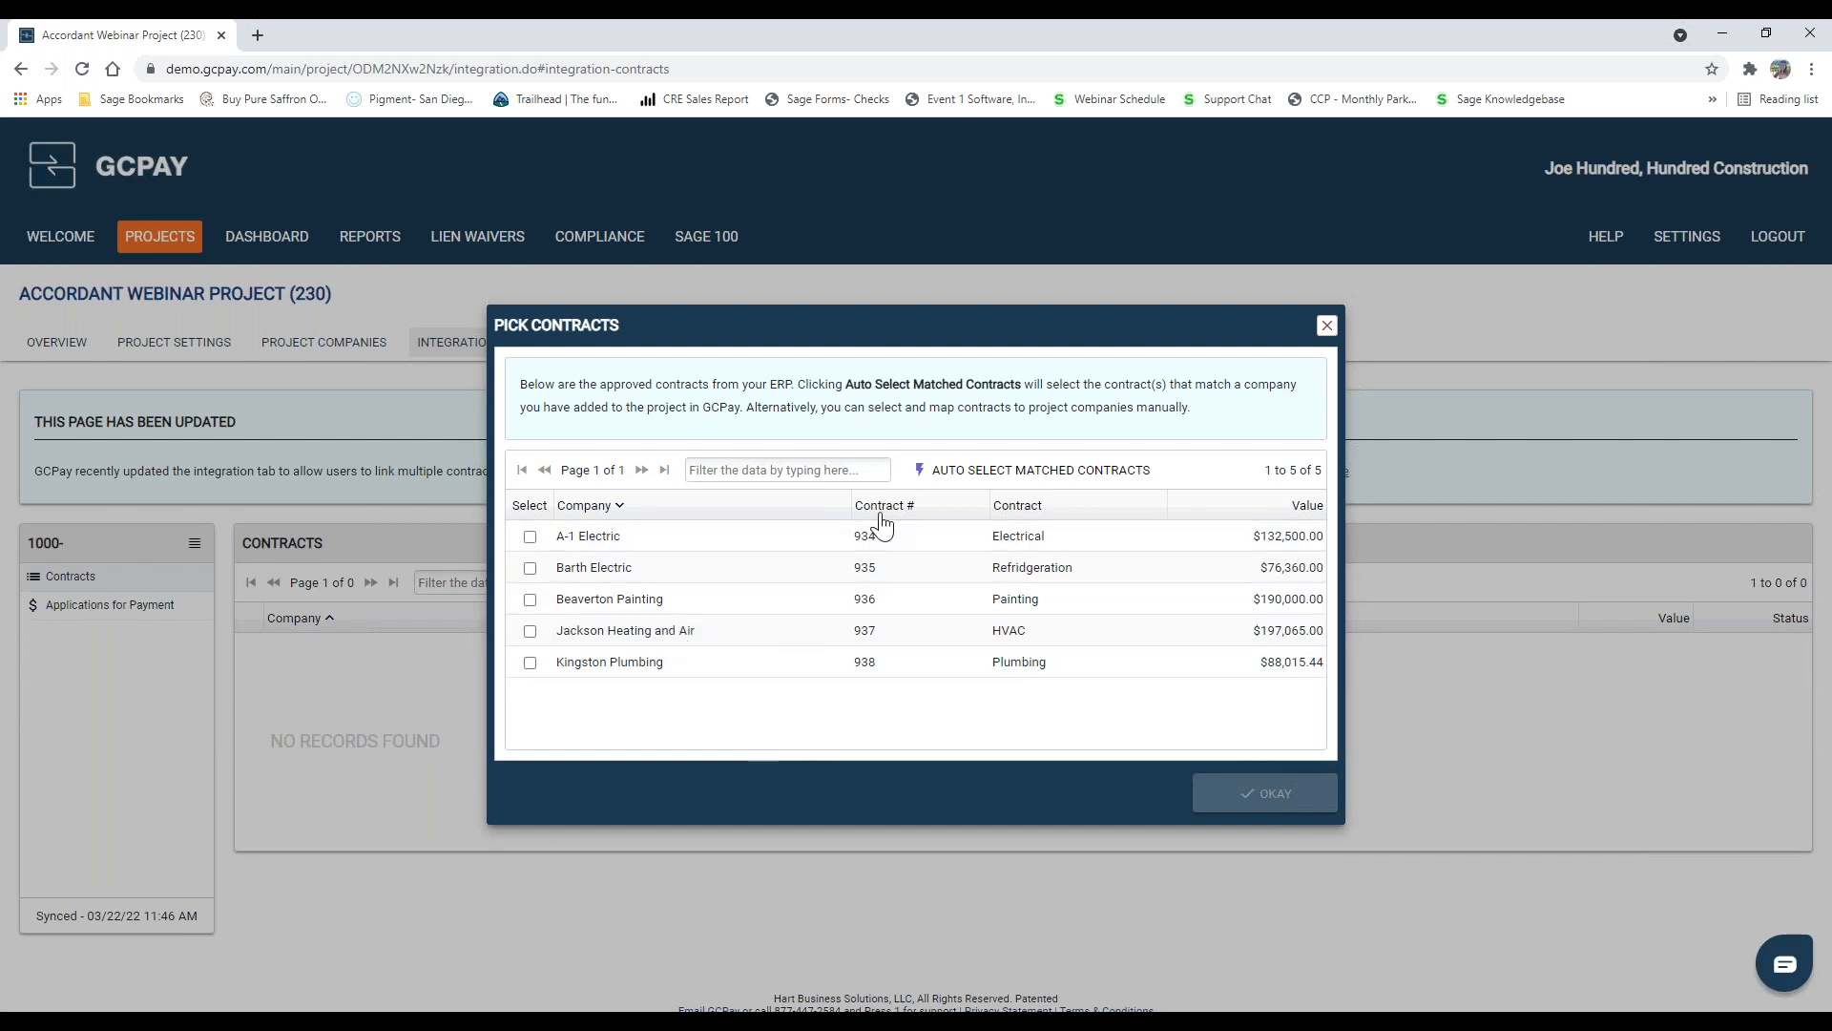
pyautogui.click(918, 472)
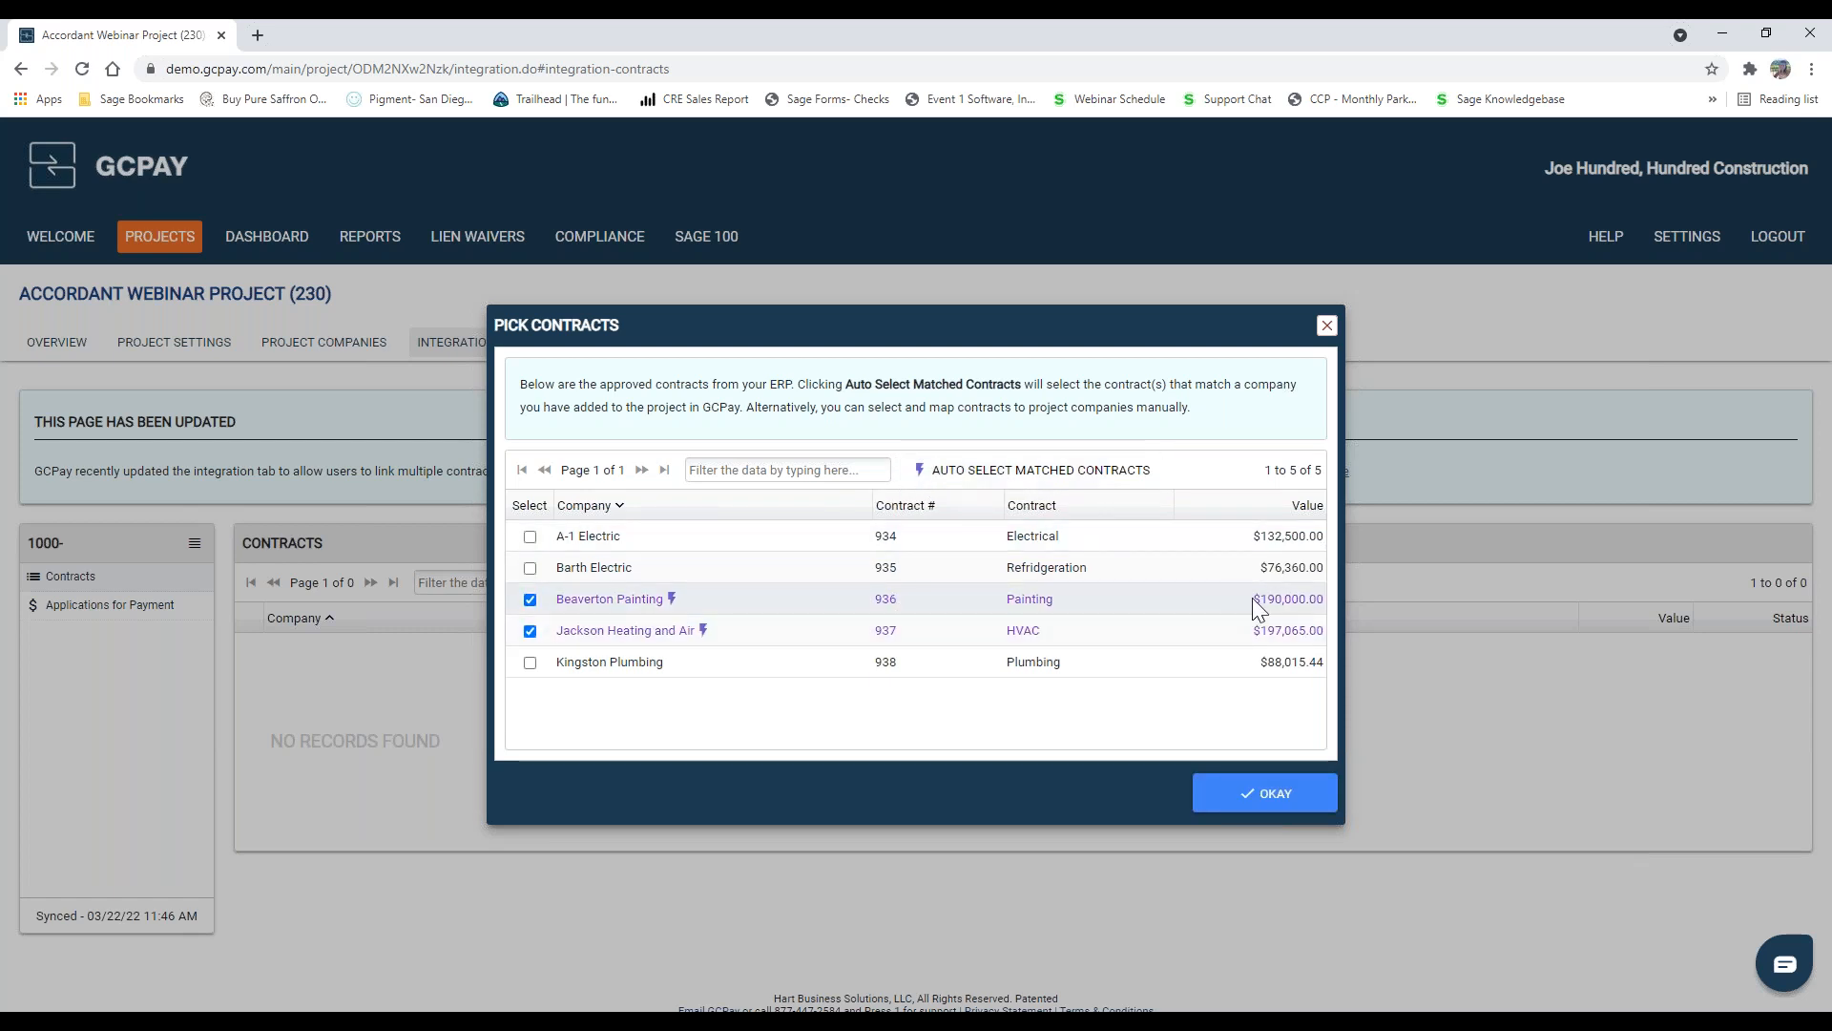
pyautogui.click(1283, 807)
pyautogui.click(1076, 535)
pyautogui.click(1366, 803)
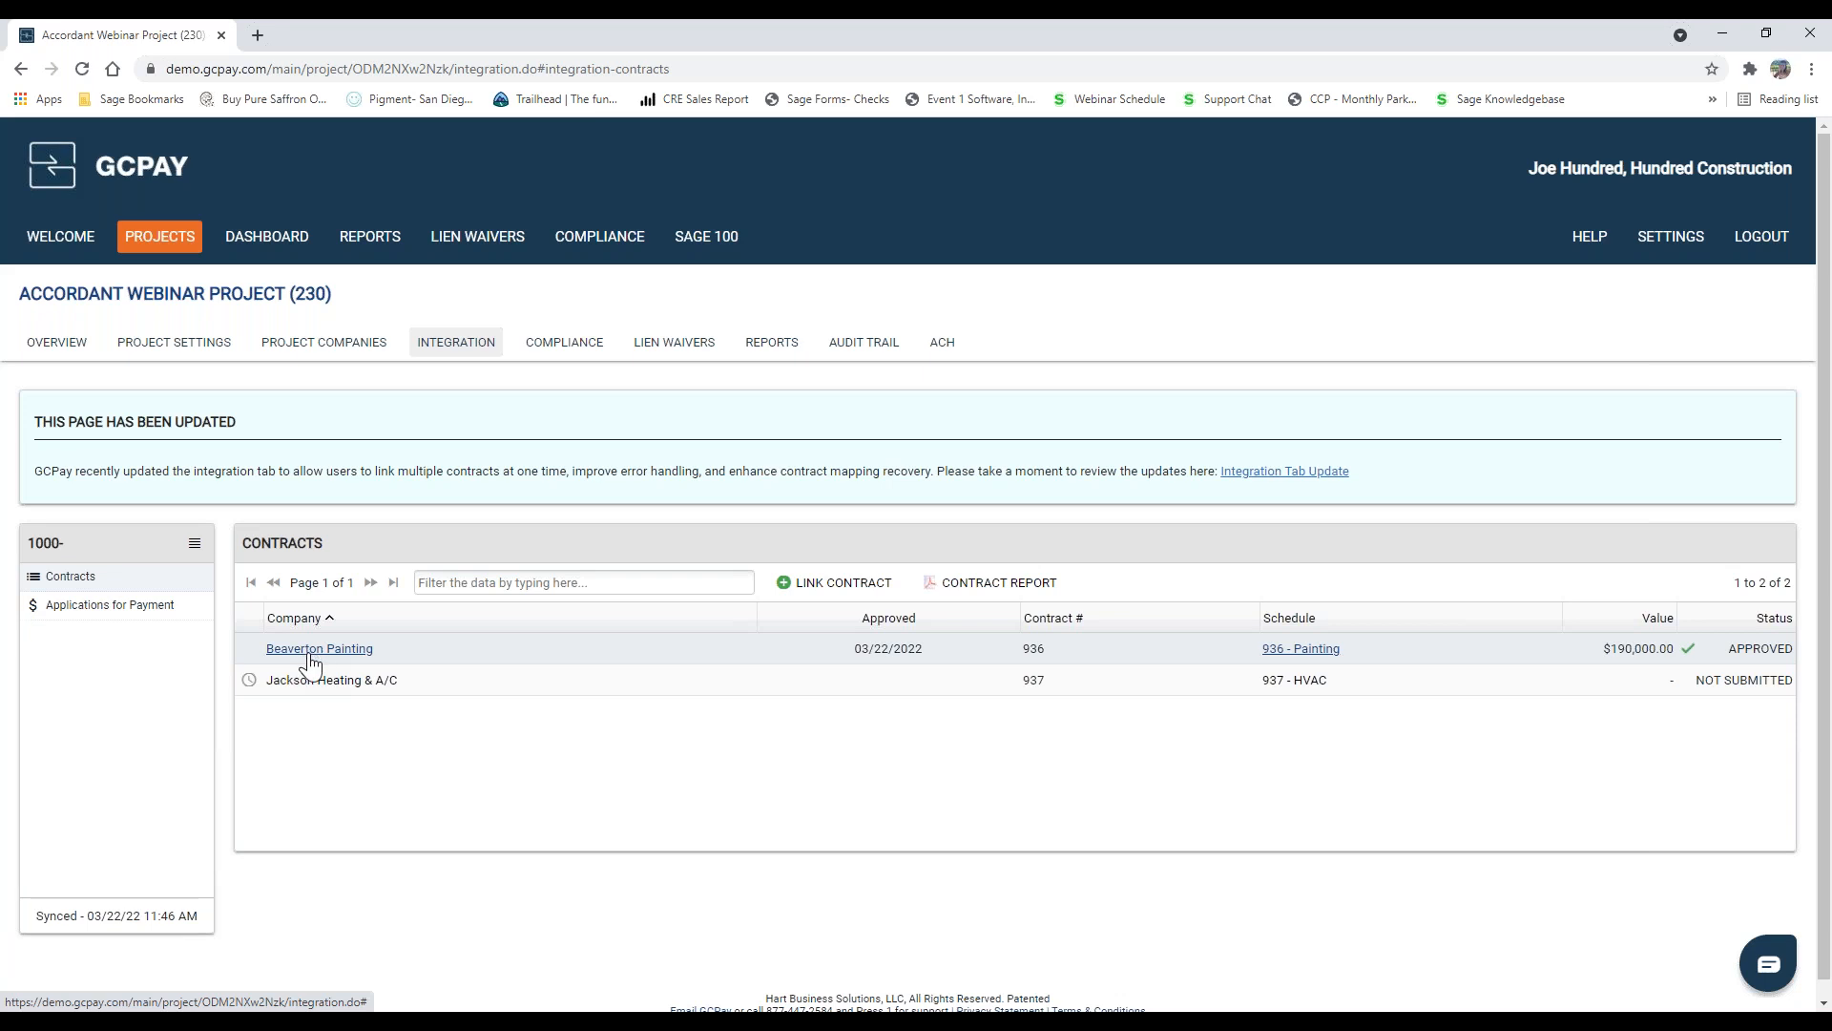
# Step: View the contract item mapping of Beaverton Painting's contract 936 and close it without saving
pyautogui.click(310, 658)
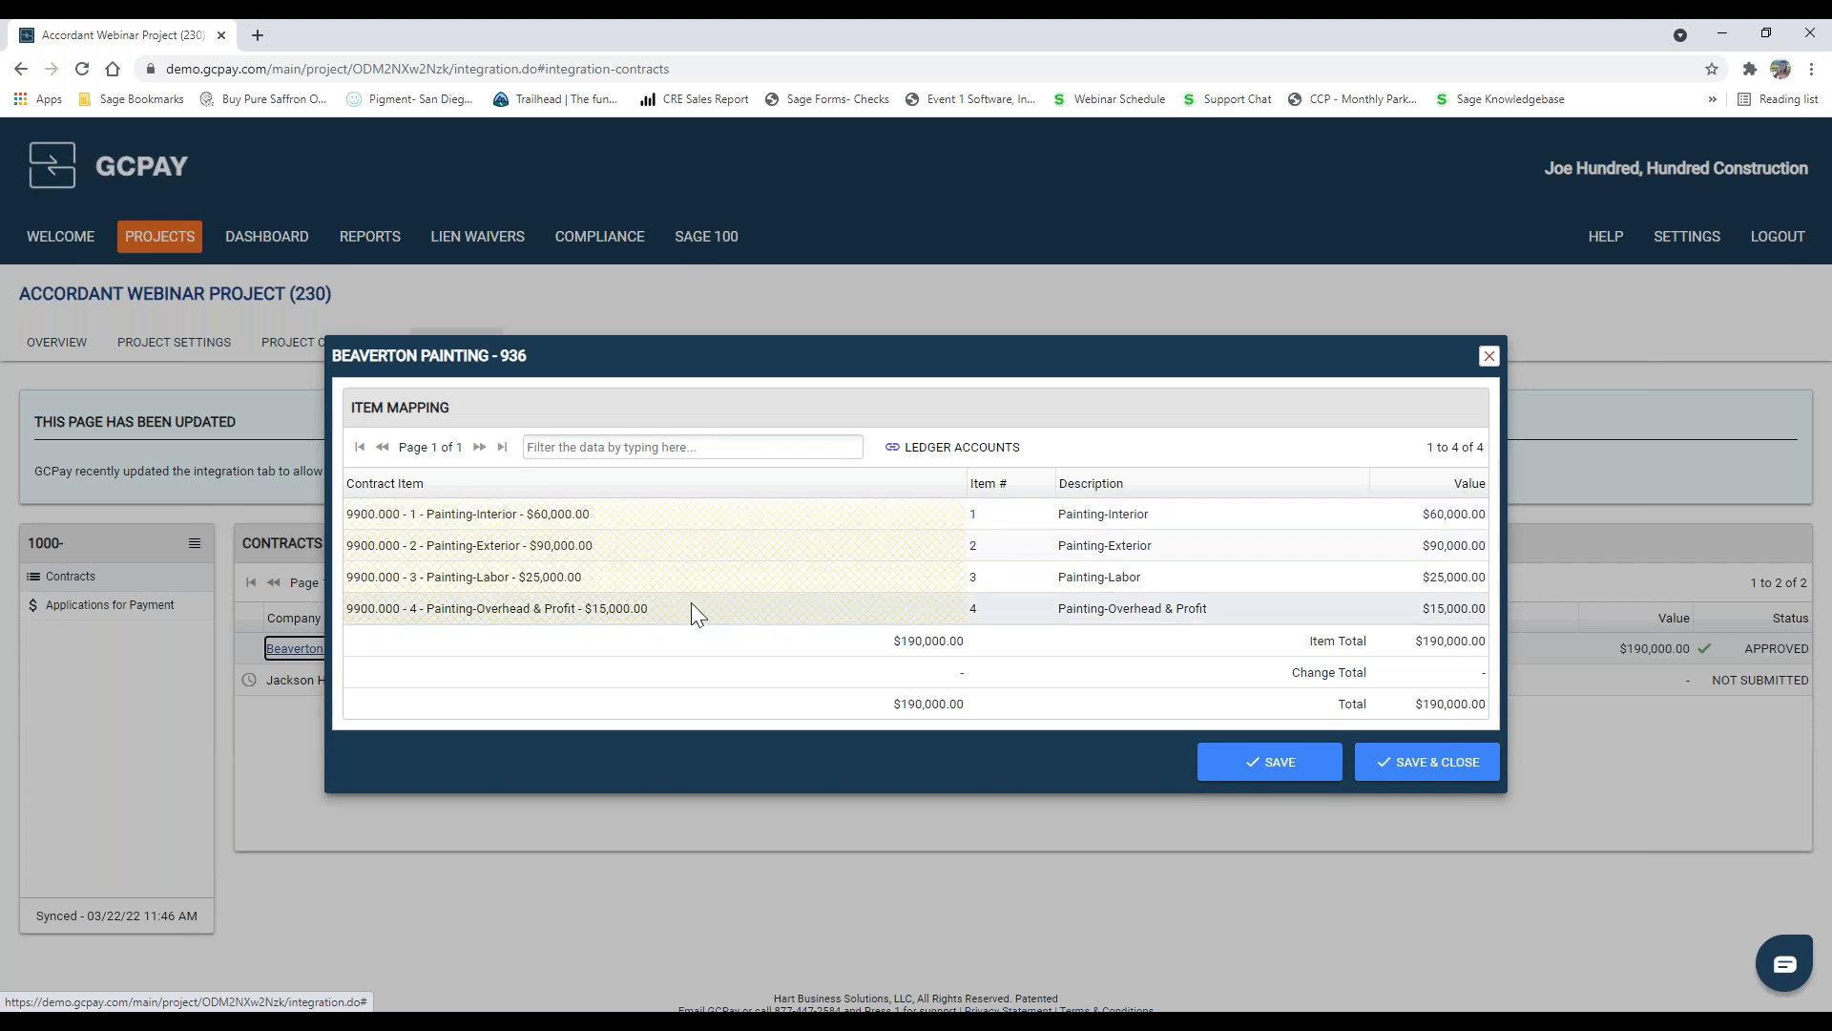
pyautogui.click(1489, 356)
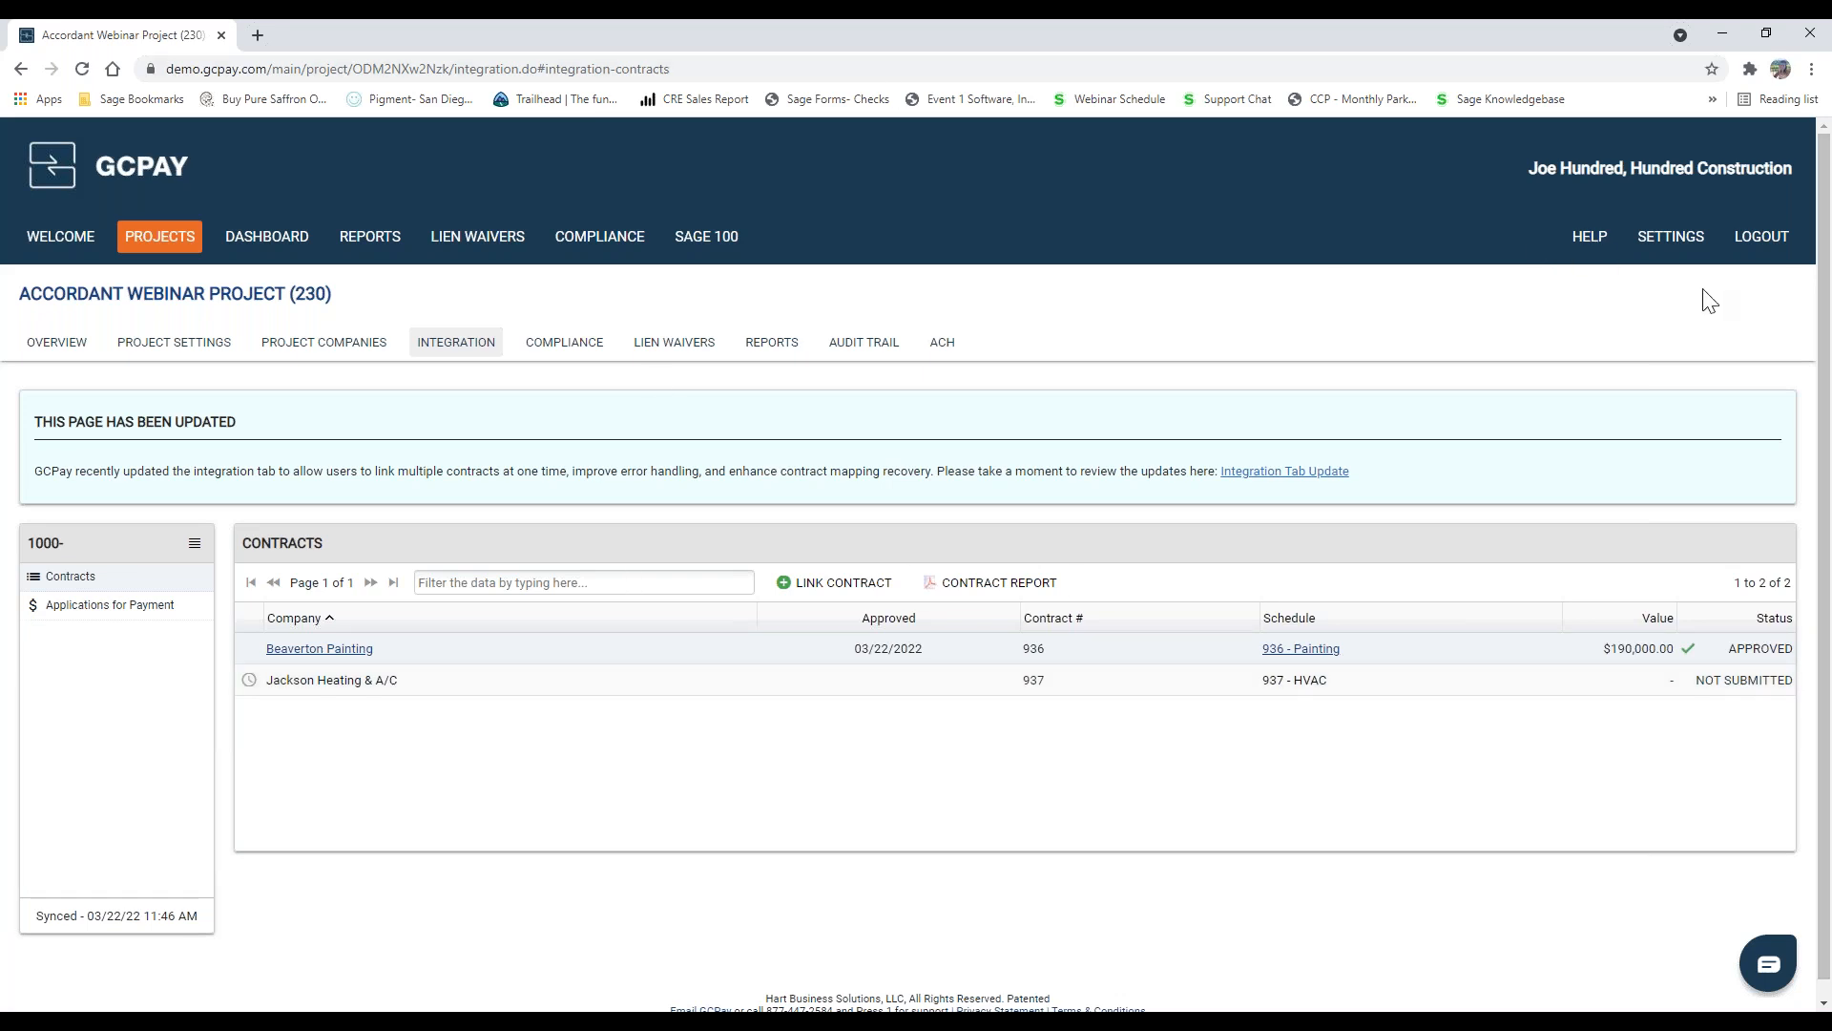
# Step: Log out and sign back in with the saved username and password of the Jackson Heating & A/C account
pyautogui.click(1763, 239)
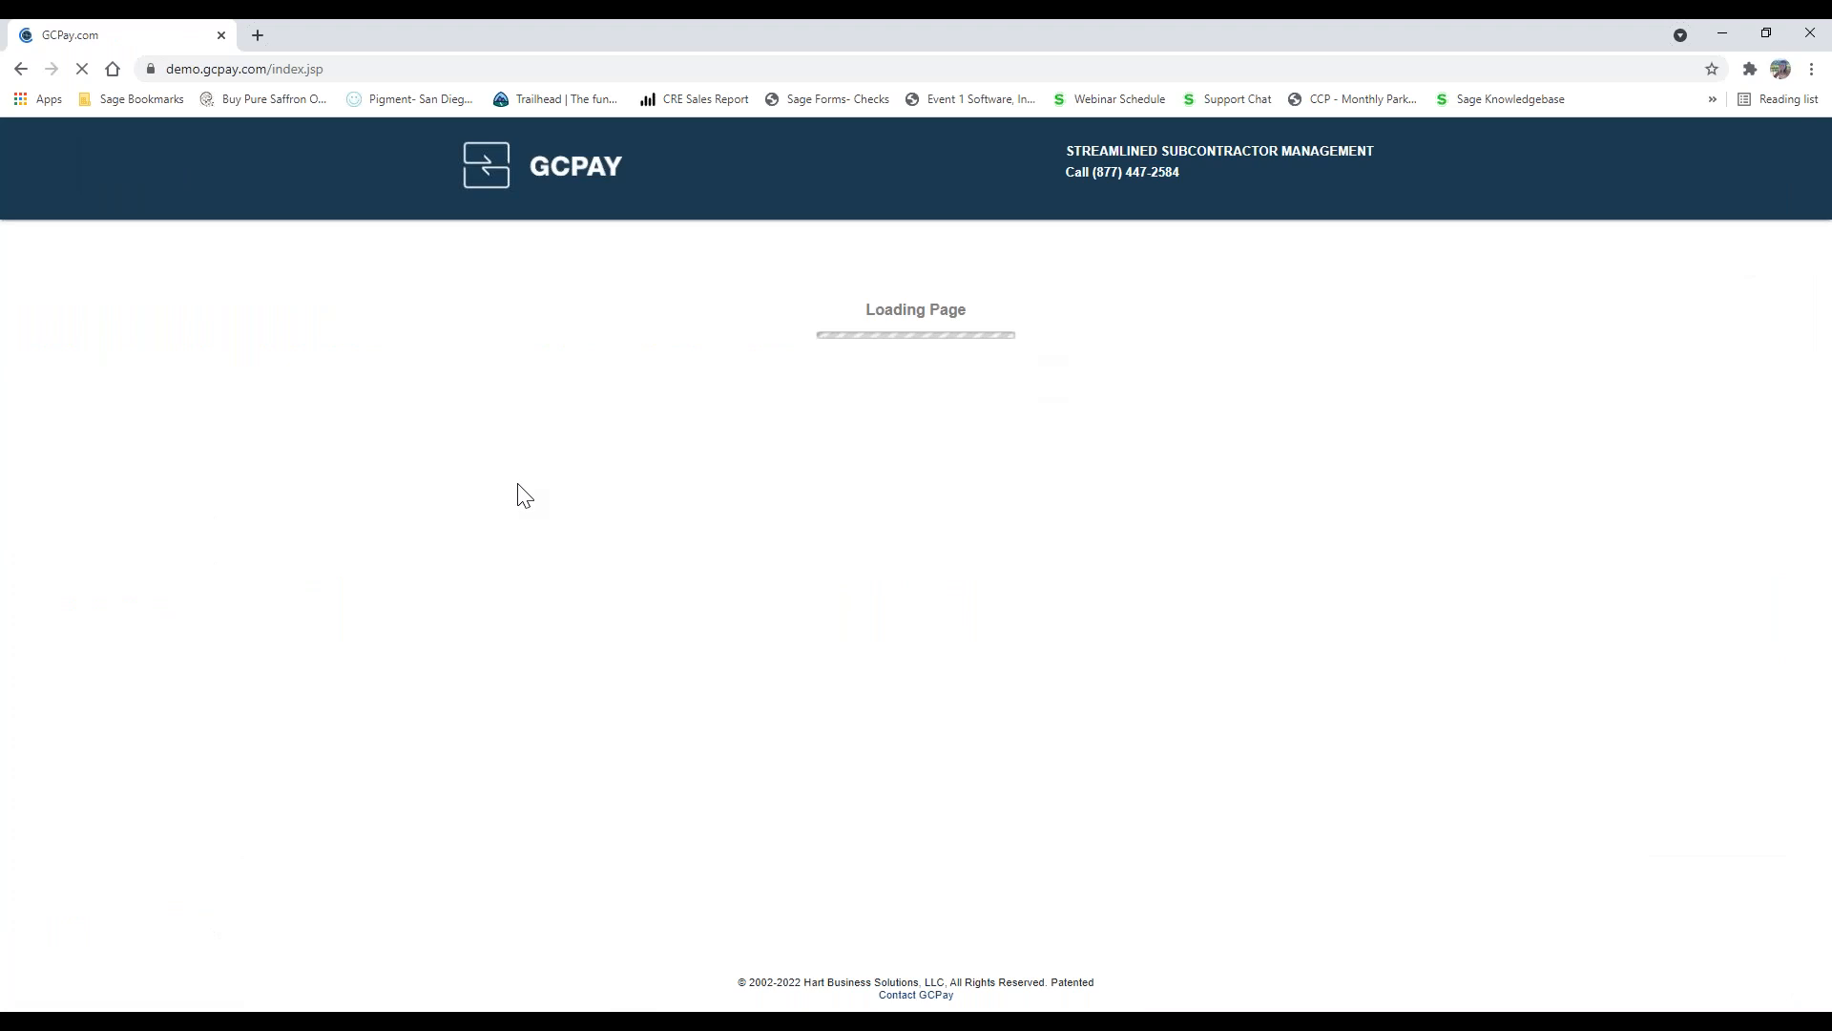
pyautogui.click(896, 366)
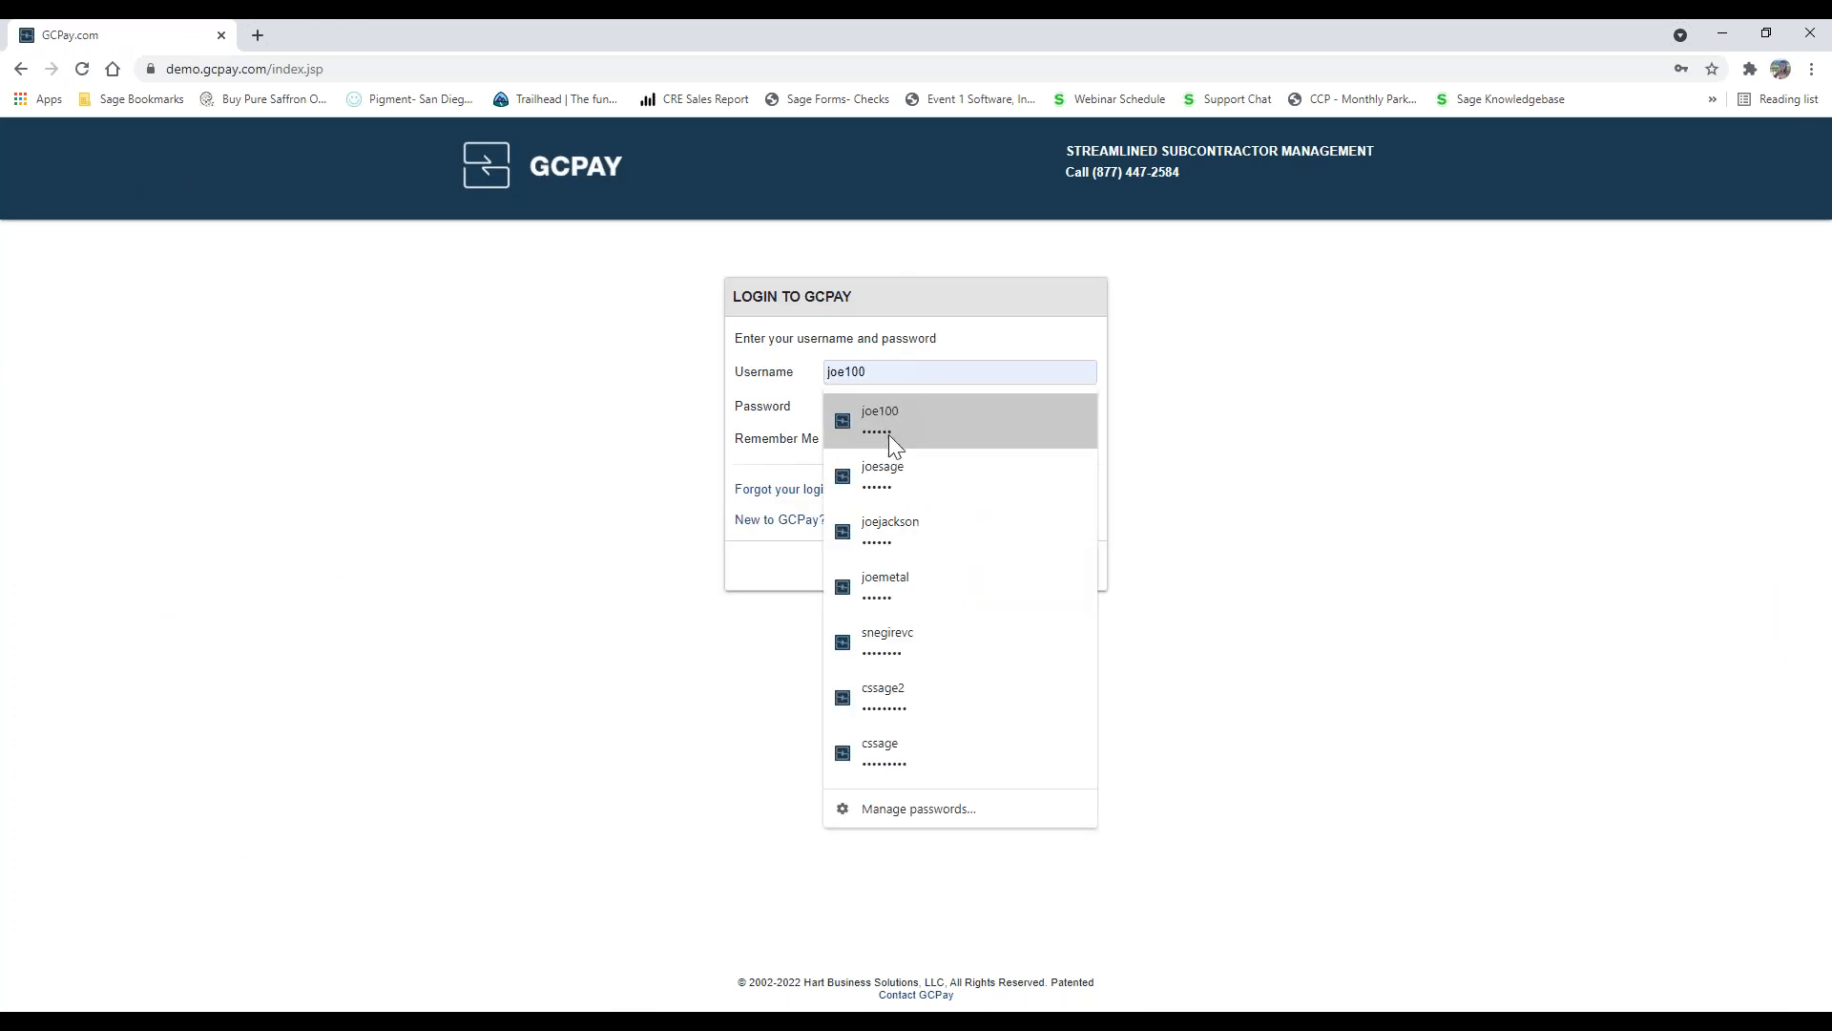
pyautogui.click(898, 514)
pyautogui.click(1027, 565)
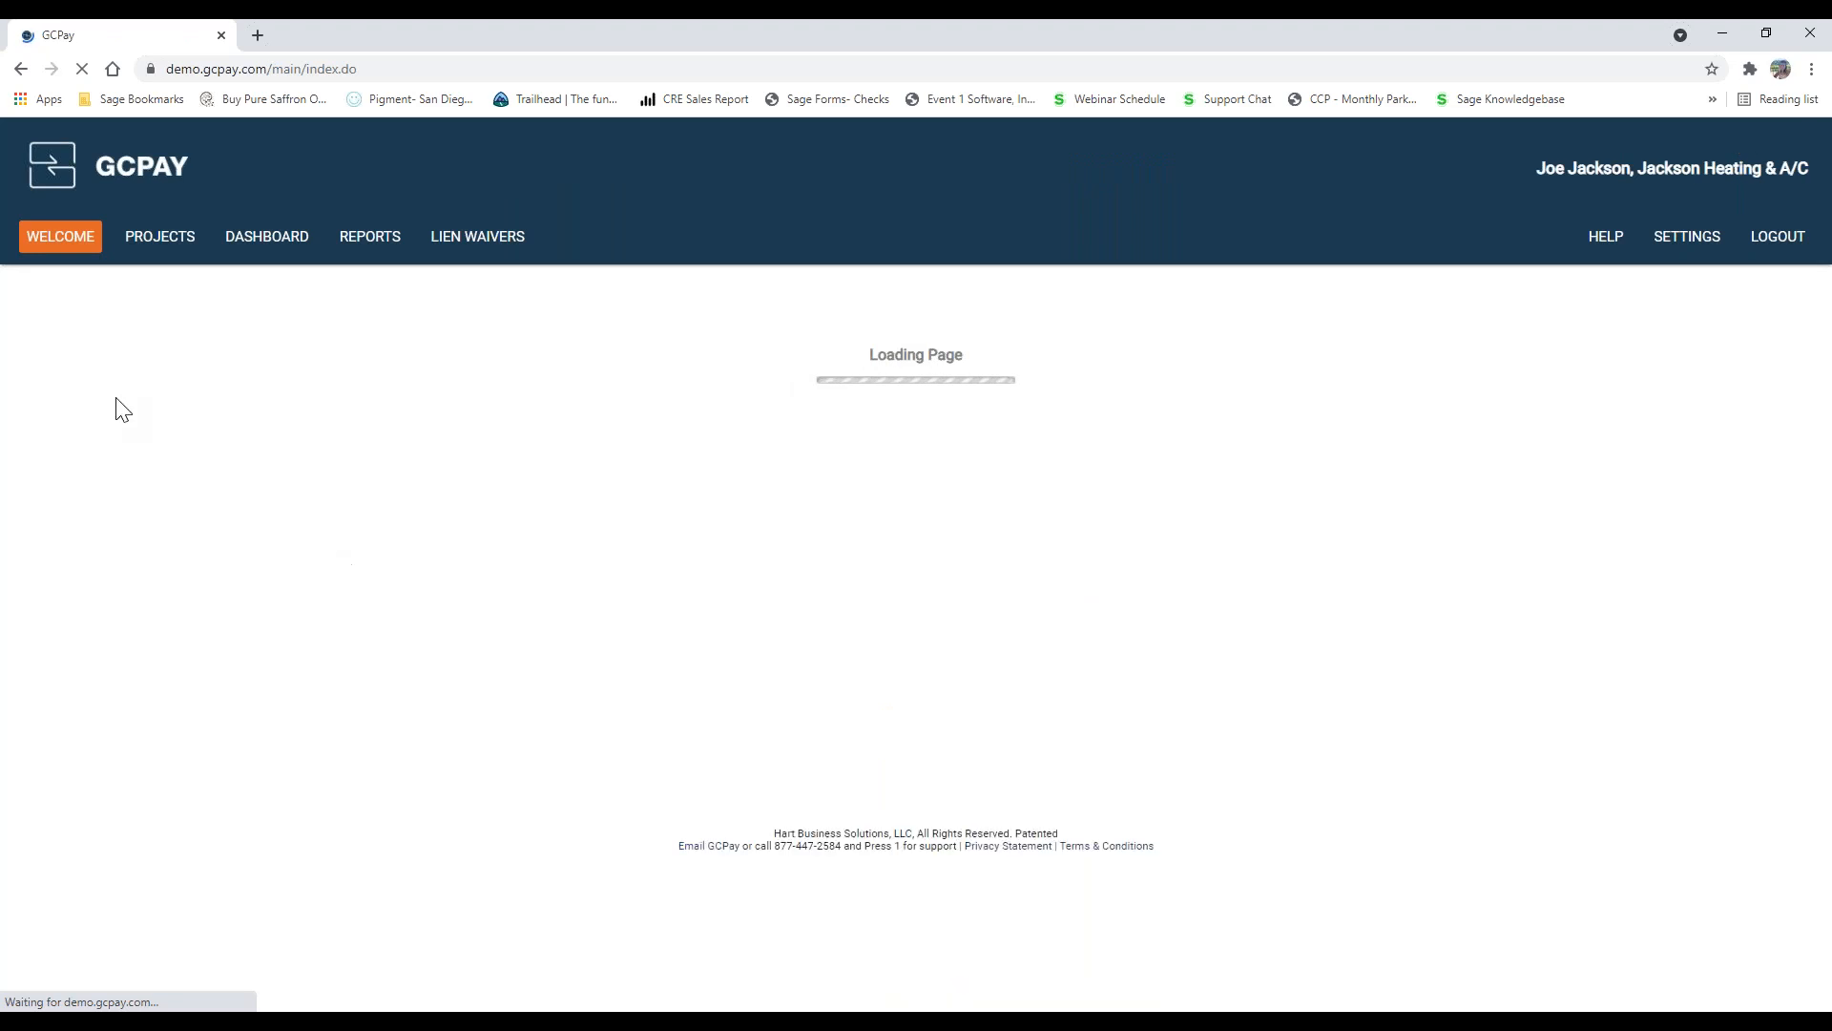
# Step: From the dashboard's Not Submitted items, open the Accordant Webinar Project's 937 - HVAC schedule of values for editing
pyautogui.click(164, 250)
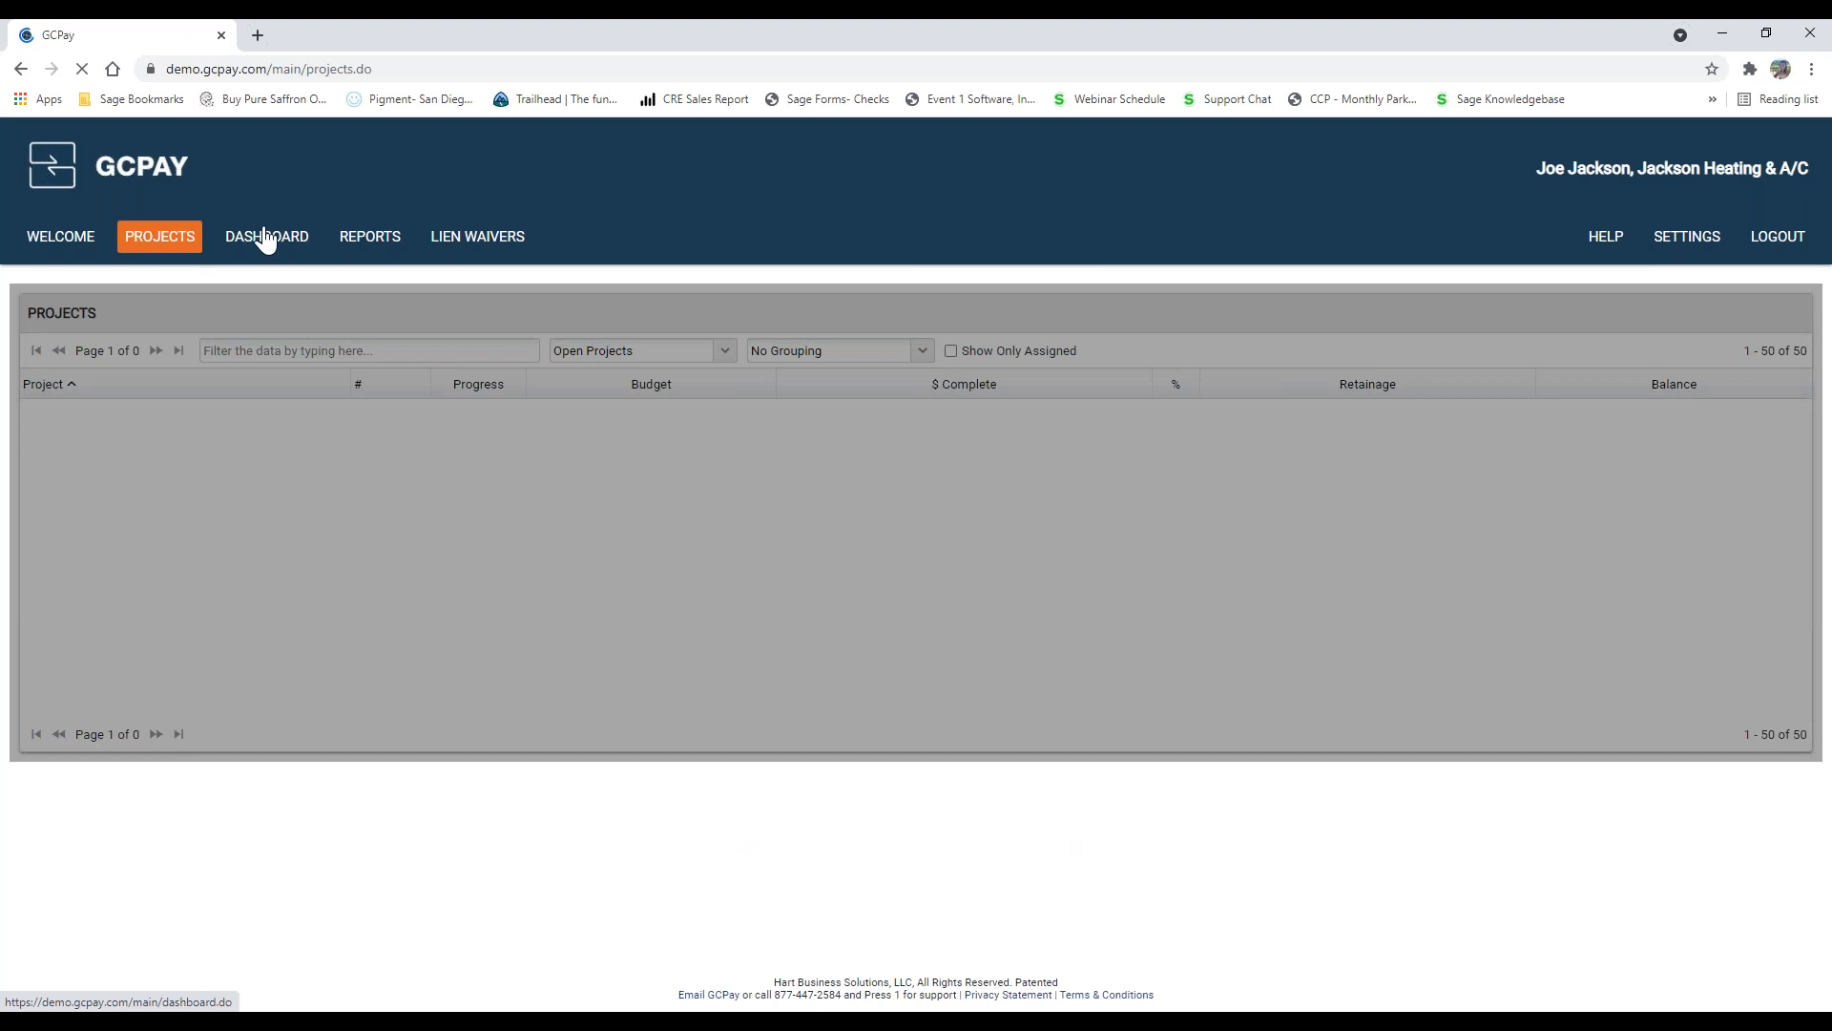
pyautogui.click(259, 241)
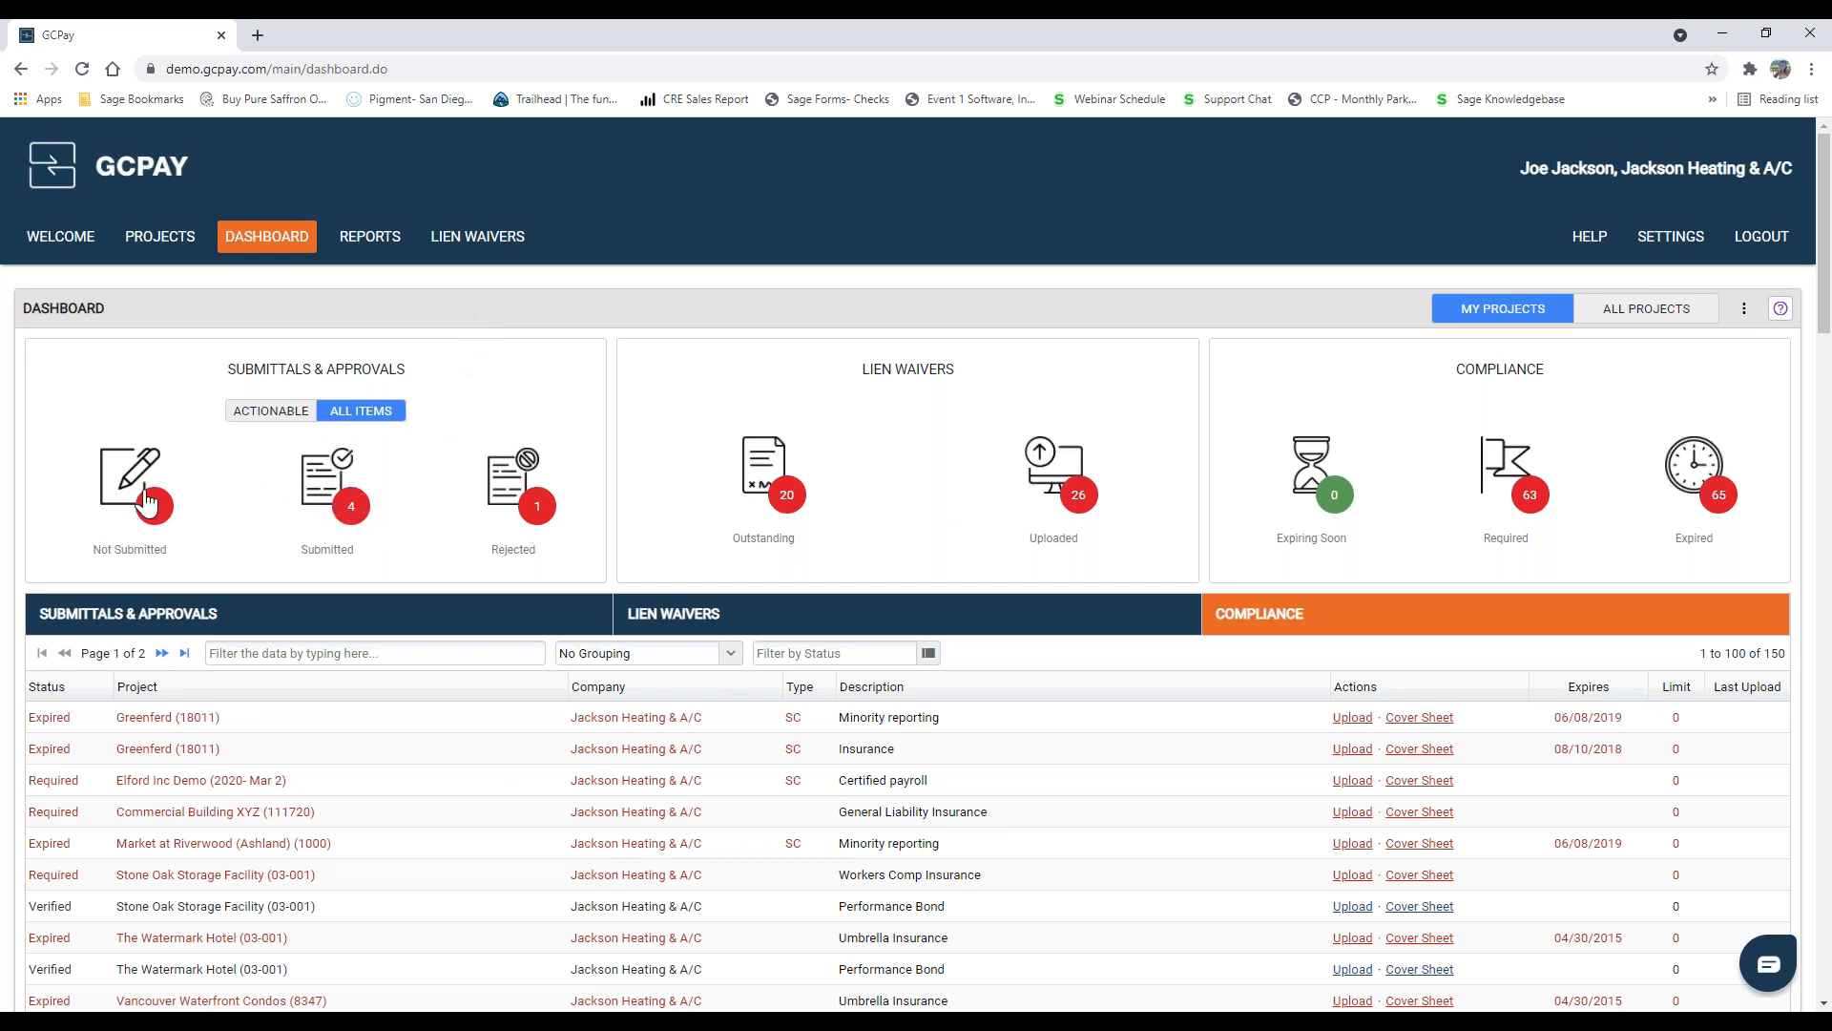
pyautogui.click(199, 568)
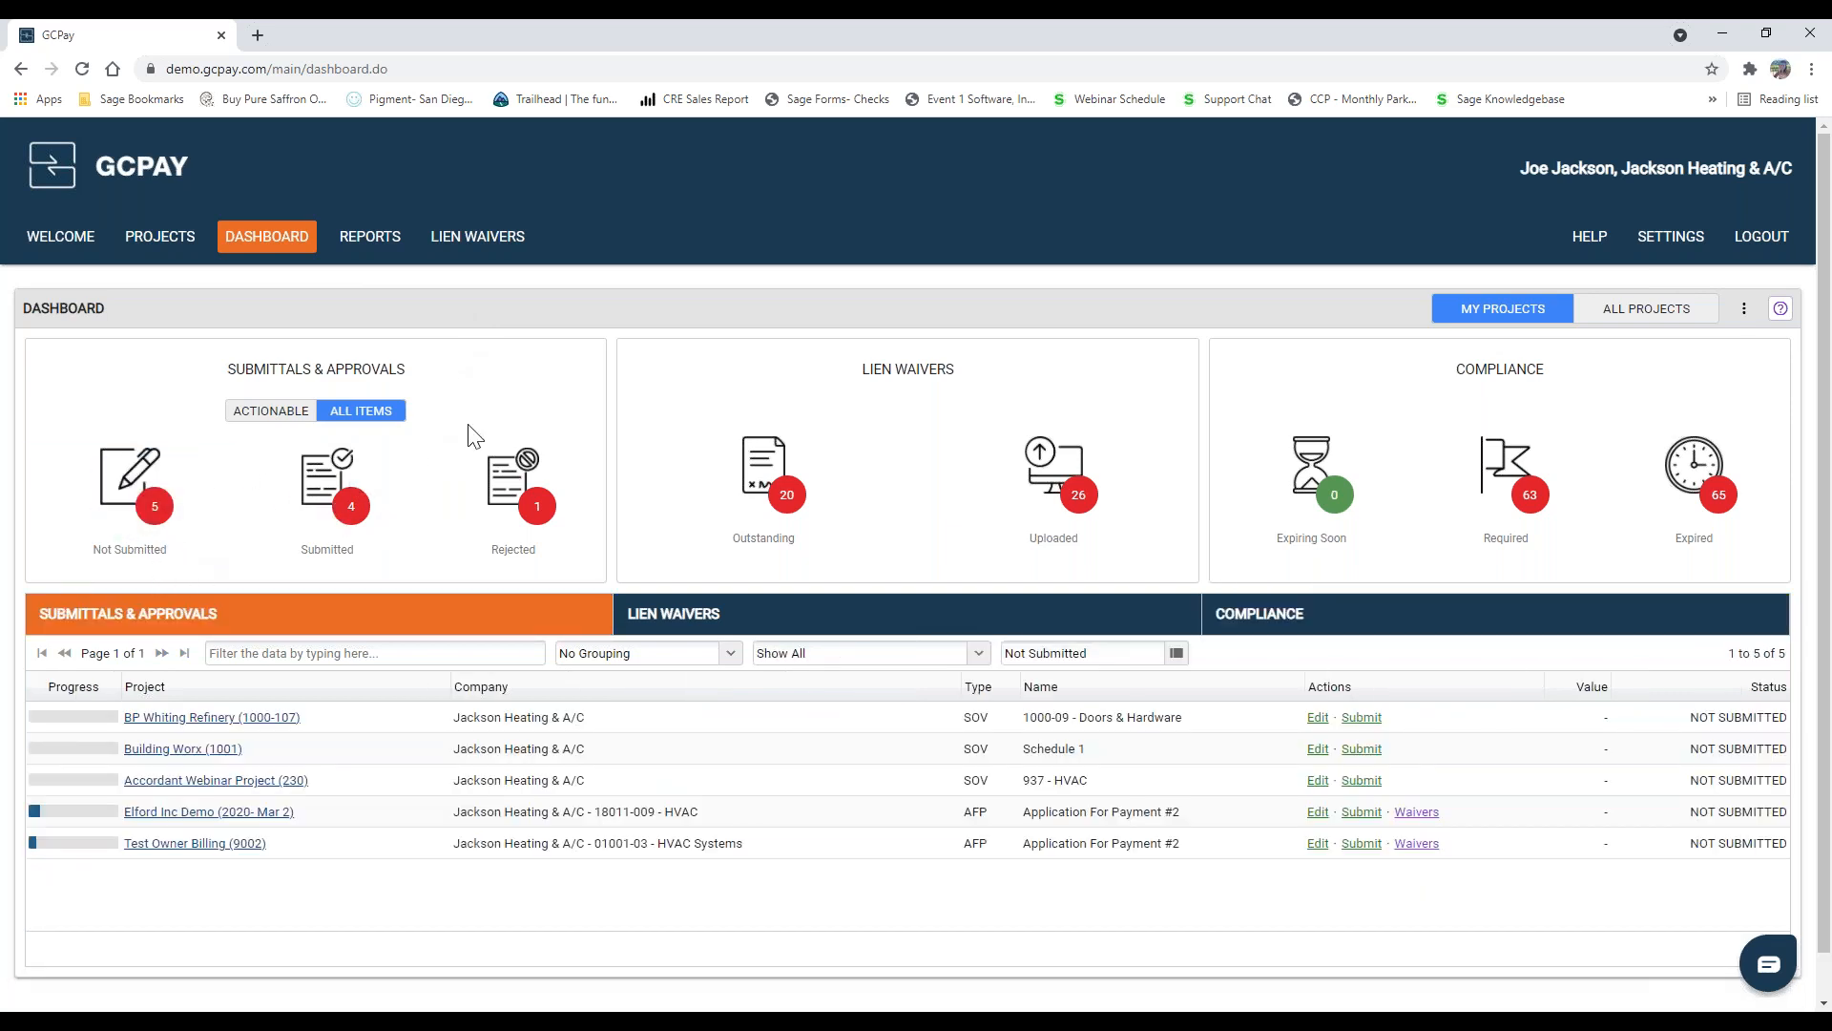
pyautogui.scroll(-1, 458, 572)
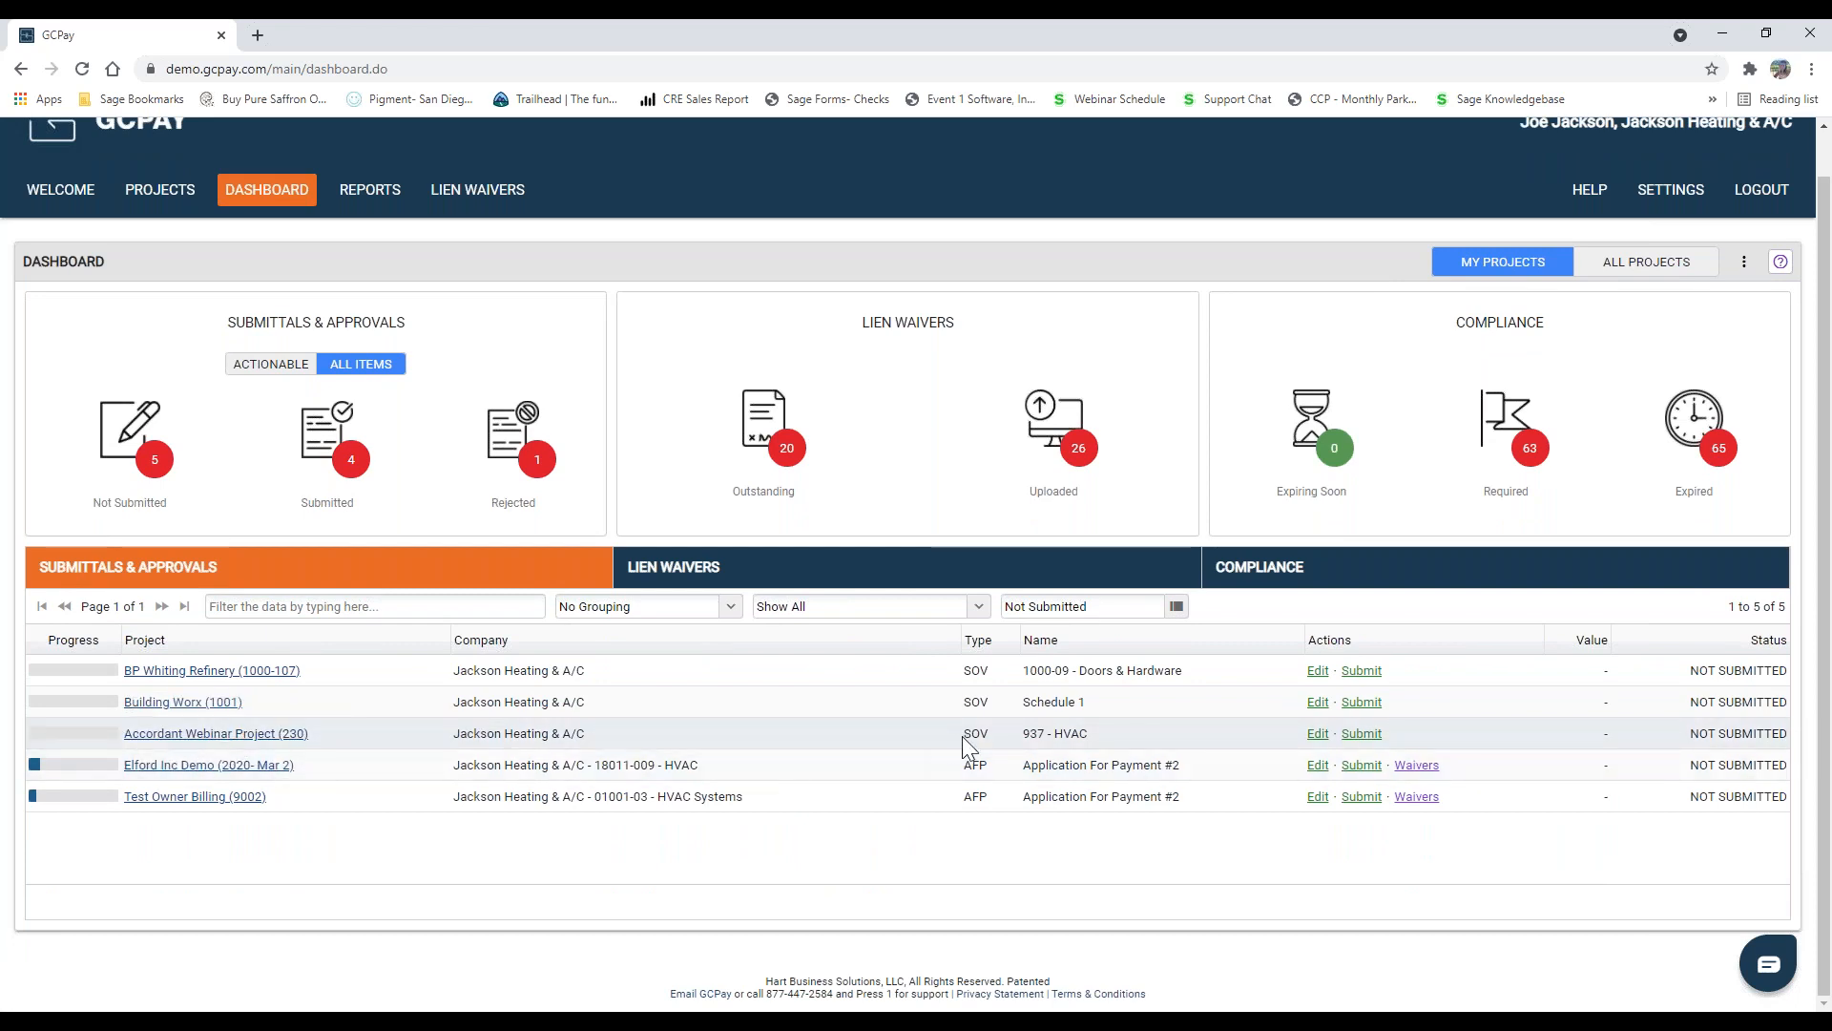
pyautogui.moveTo(971, 736); pyautogui.dragTo(997, 737)
pyautogui.click(1320, 735)
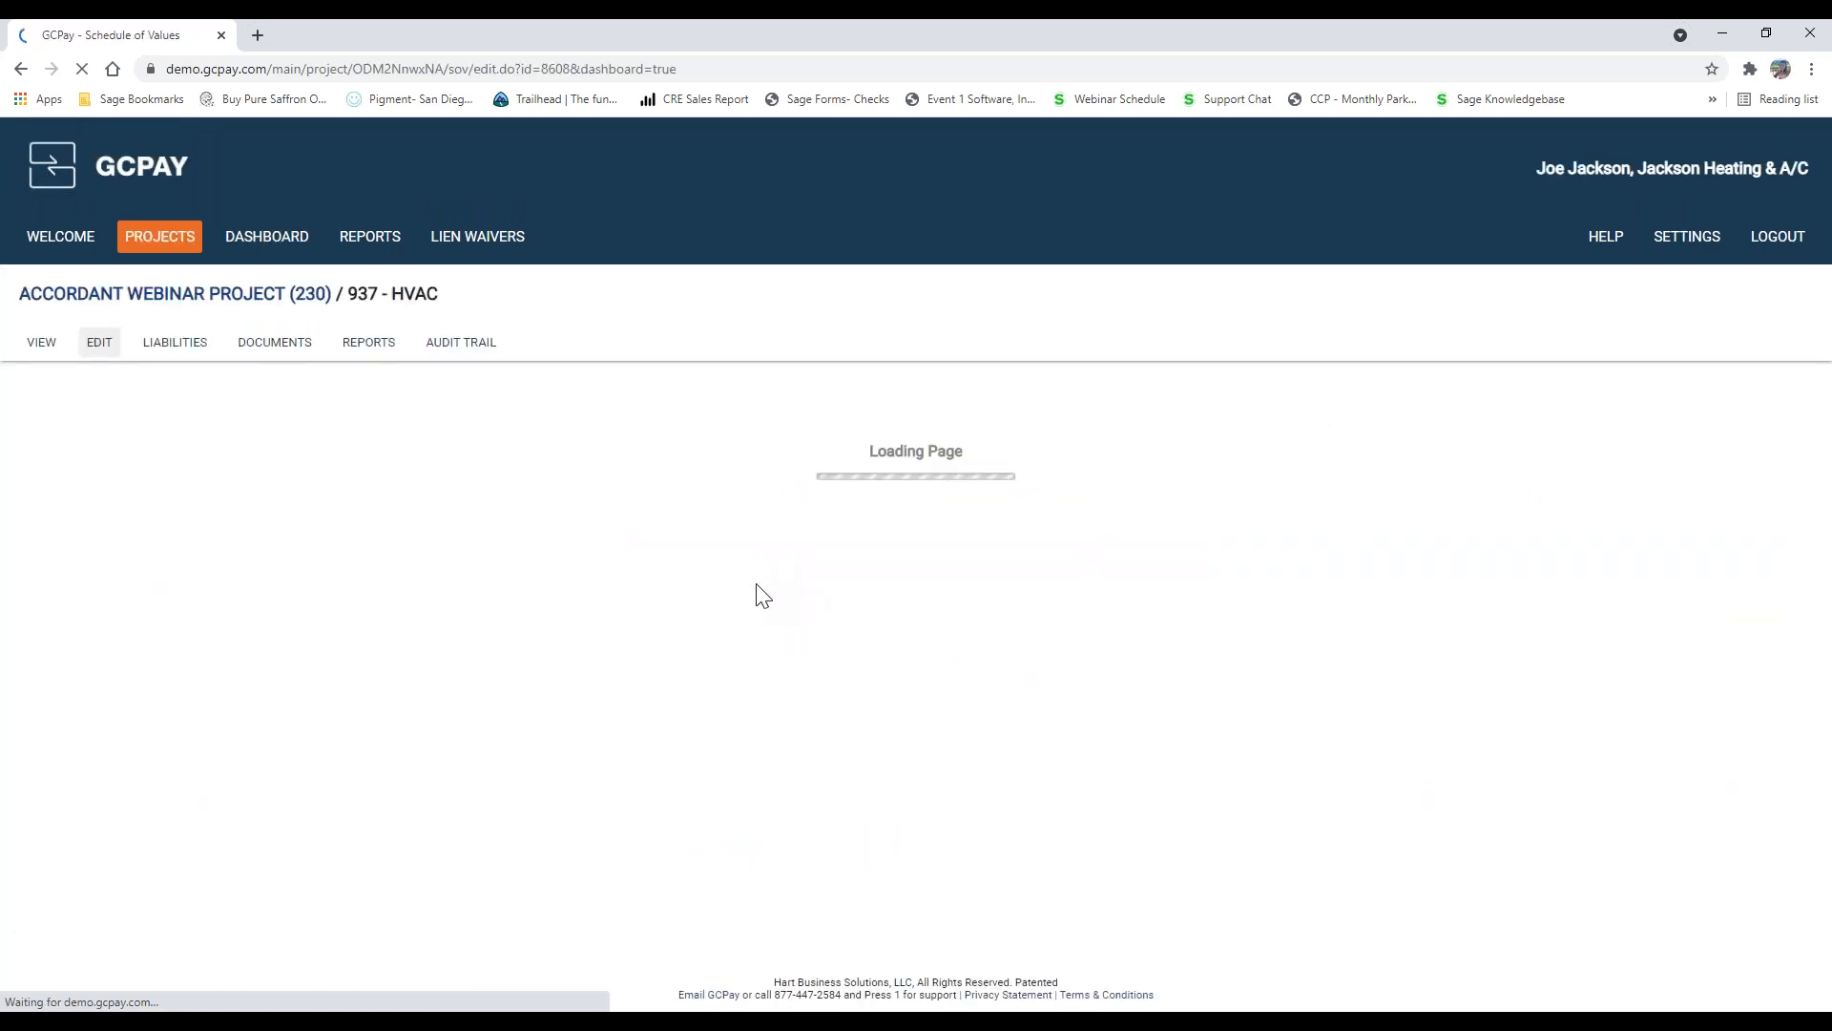
# Step: Check the total value required for the schedule of values and add five blank line items to it
pyautogui.scroll(-4, 714, 607)
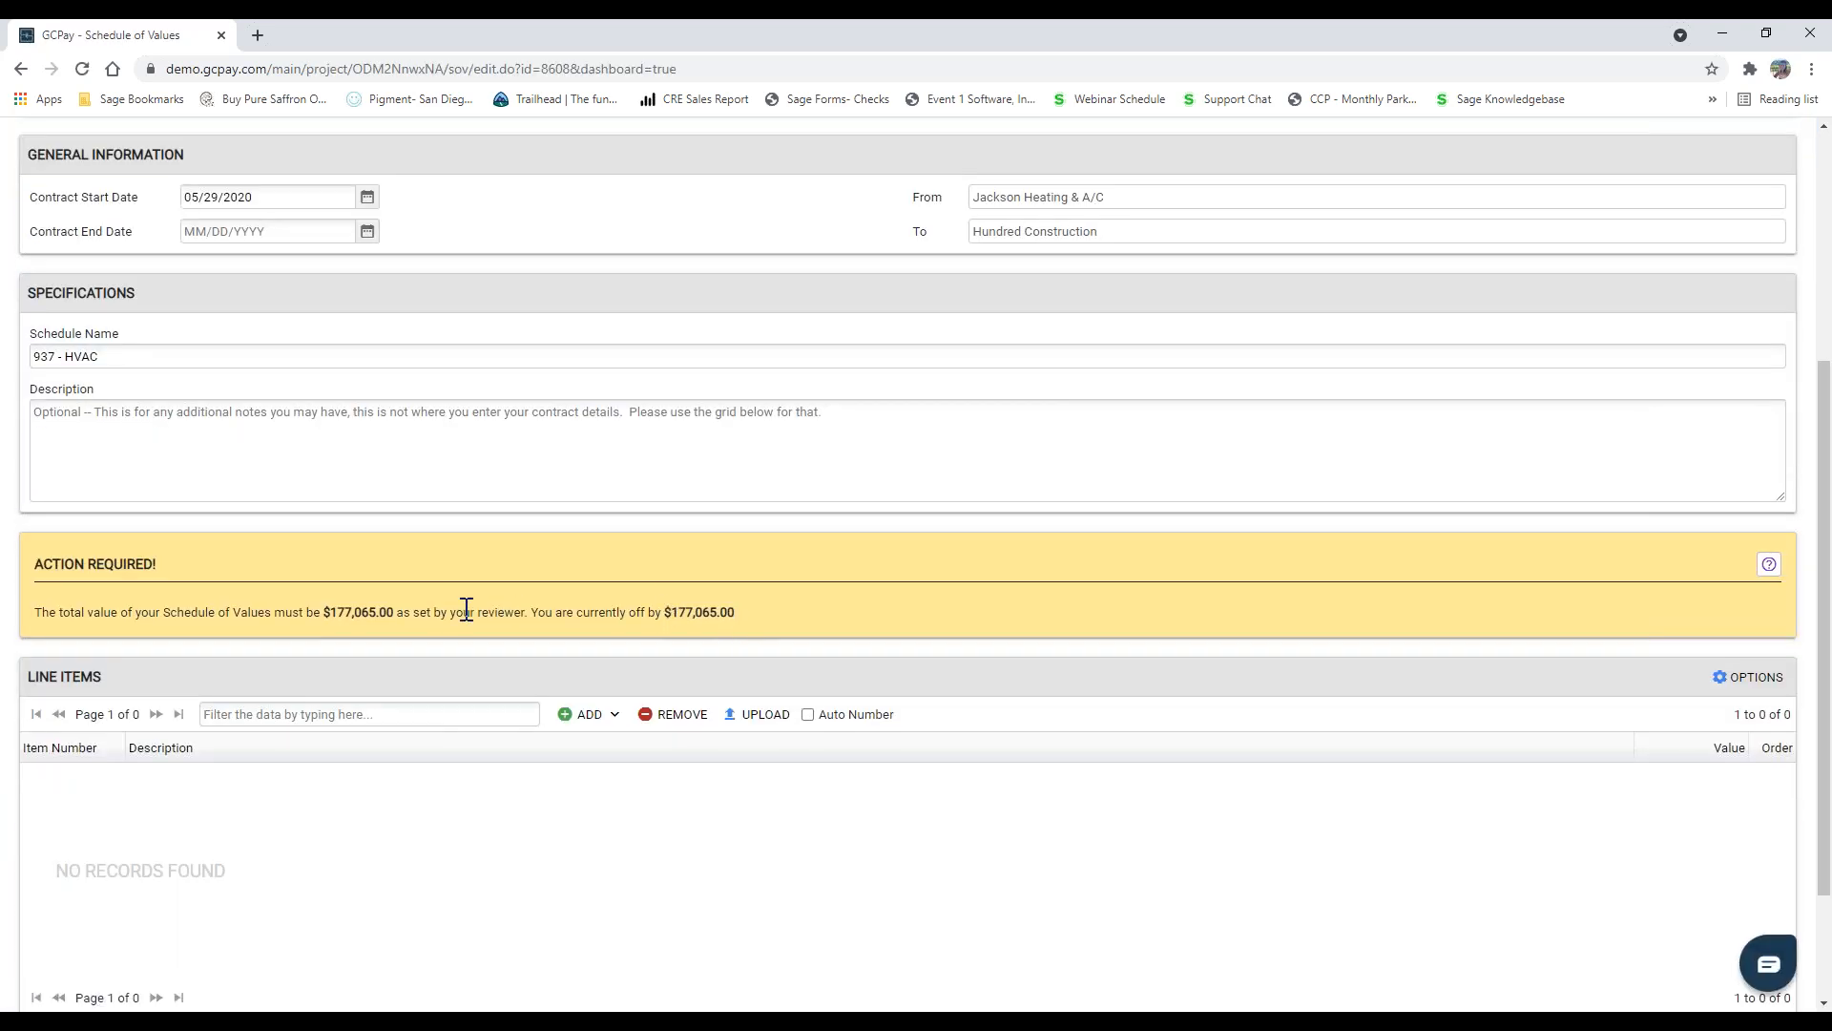
pyautogui.scroll(-2, 466, 611)
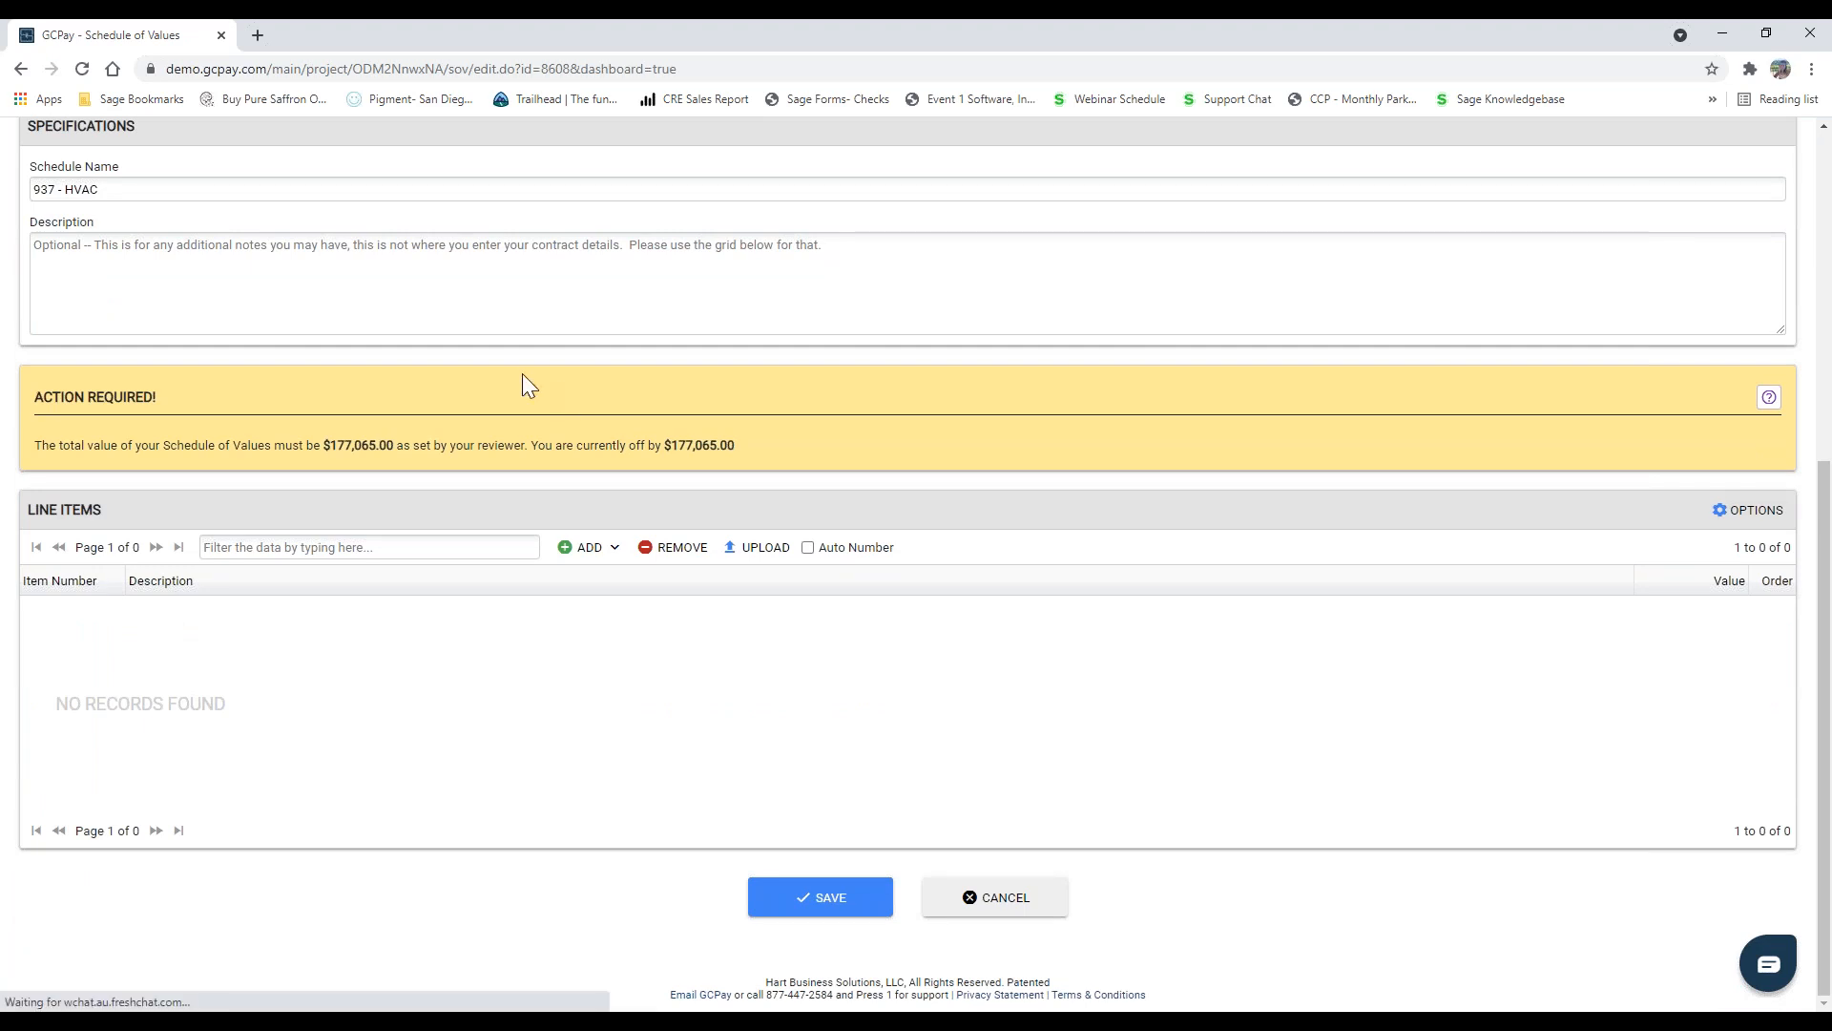
pyautogui.moveTo(165, 447); pyautogui.dragTo(274, 448)
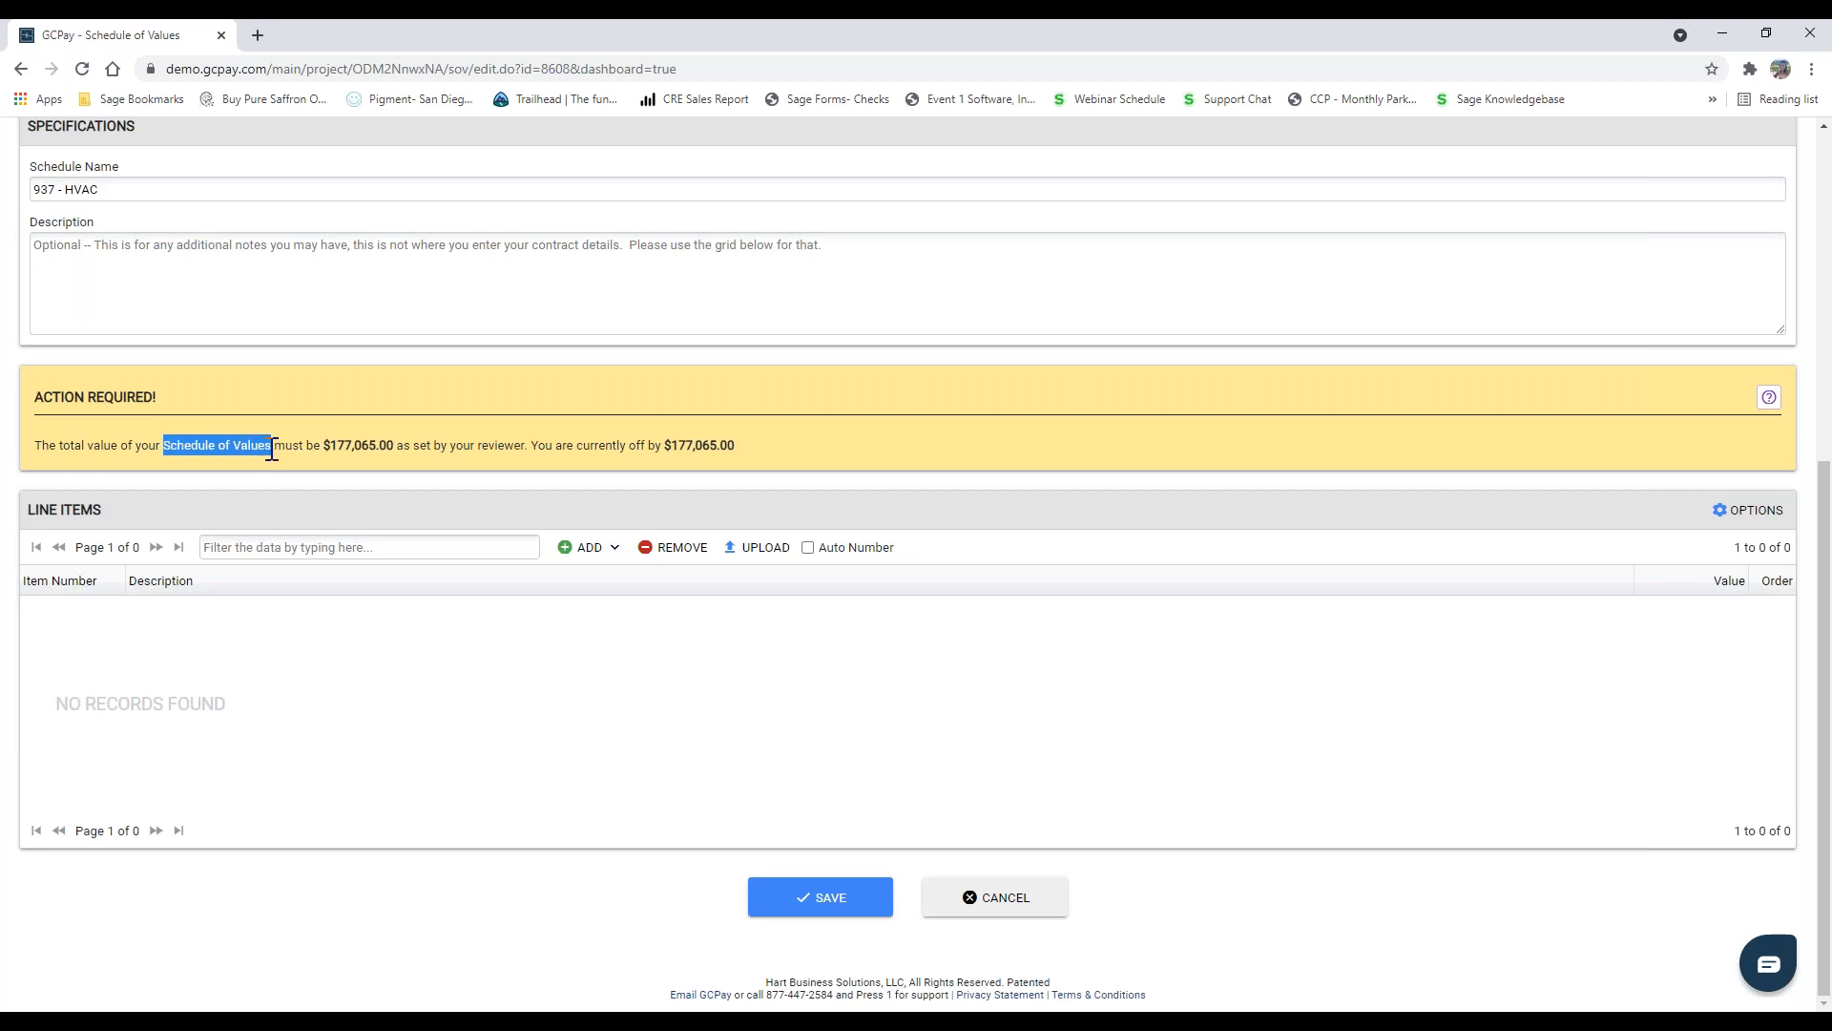
pyautogui.moveTo(330, 438); pyautogui.dragTo(395, 436)
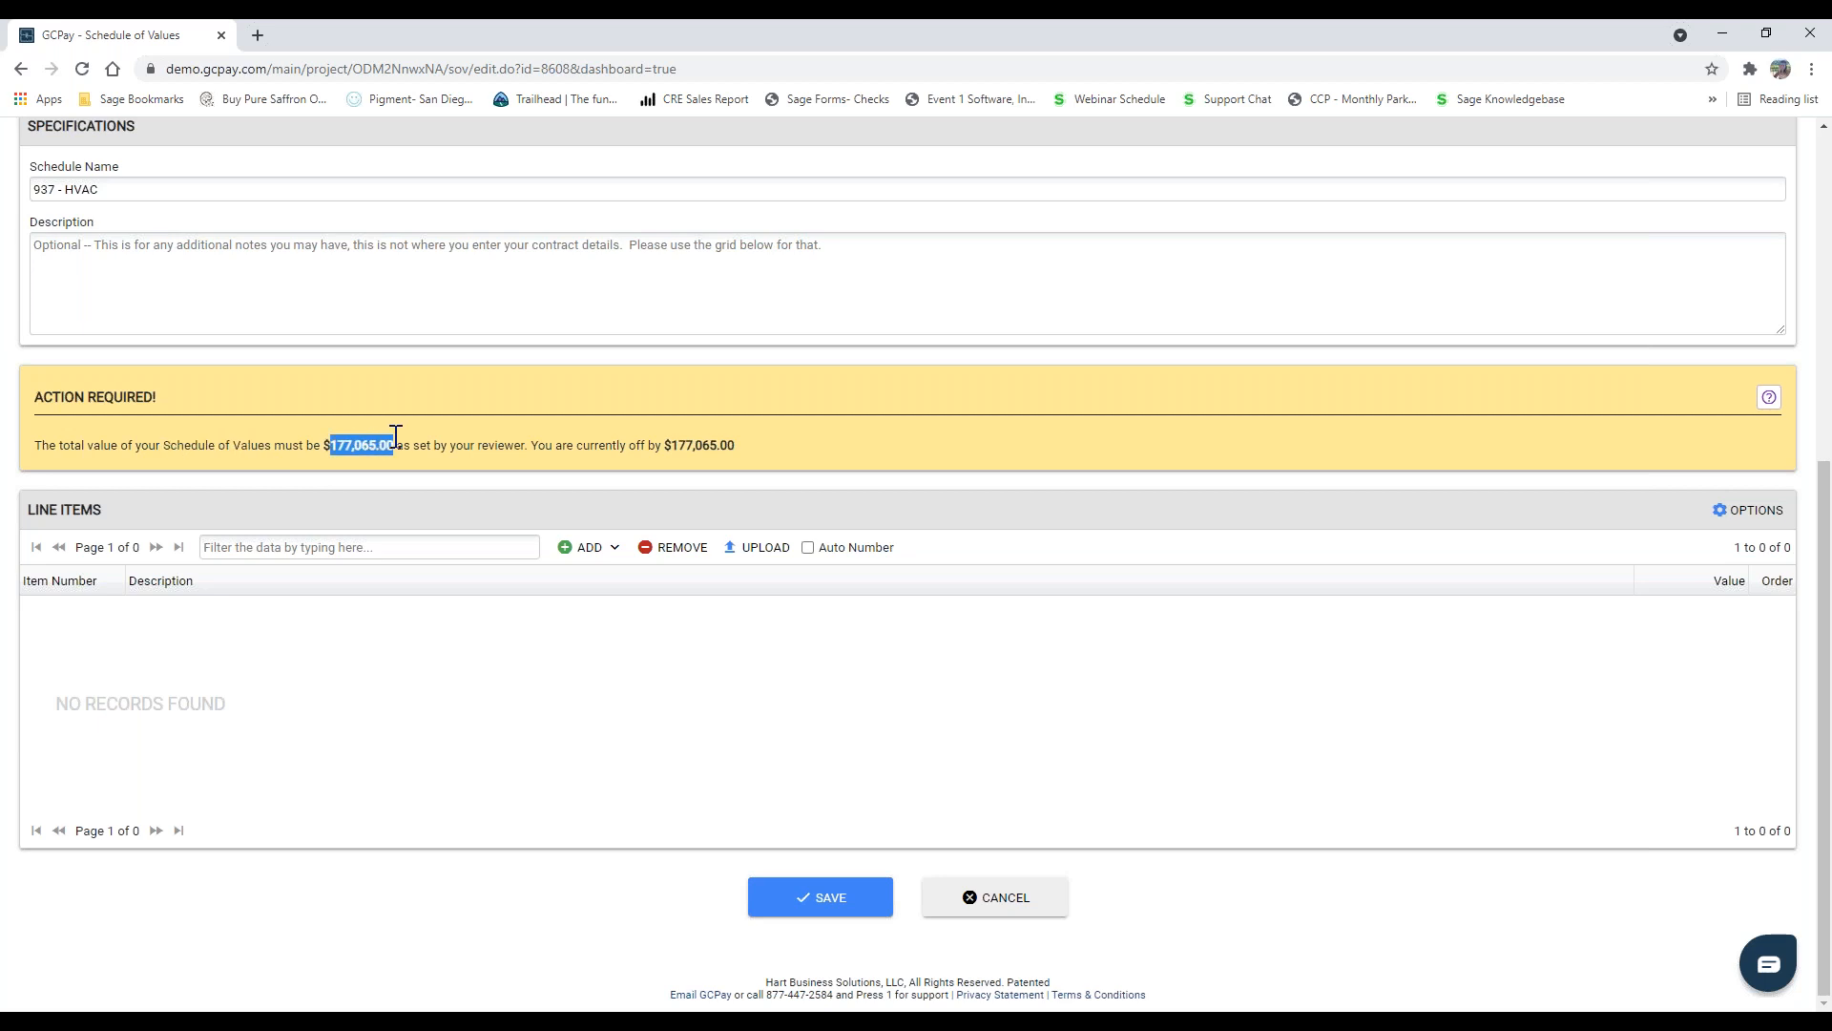
pyautogui.click(614, 548)
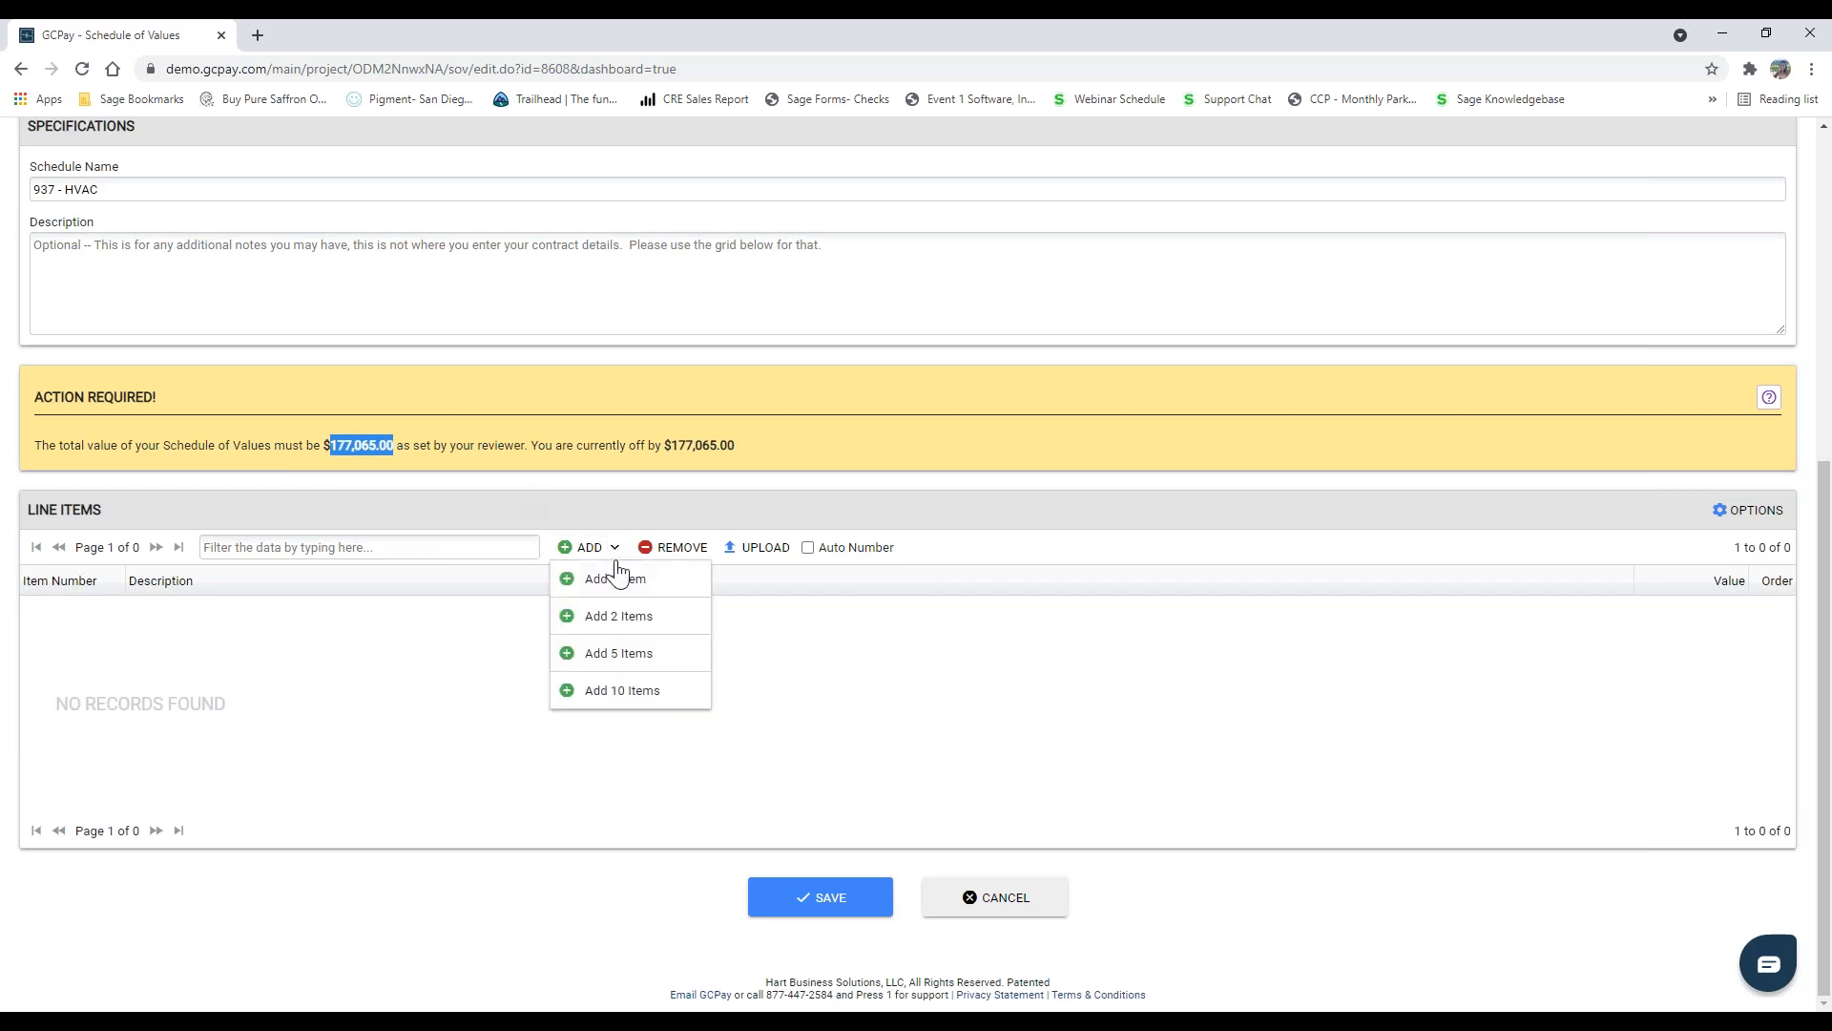
pyautogui.click(618, 653)
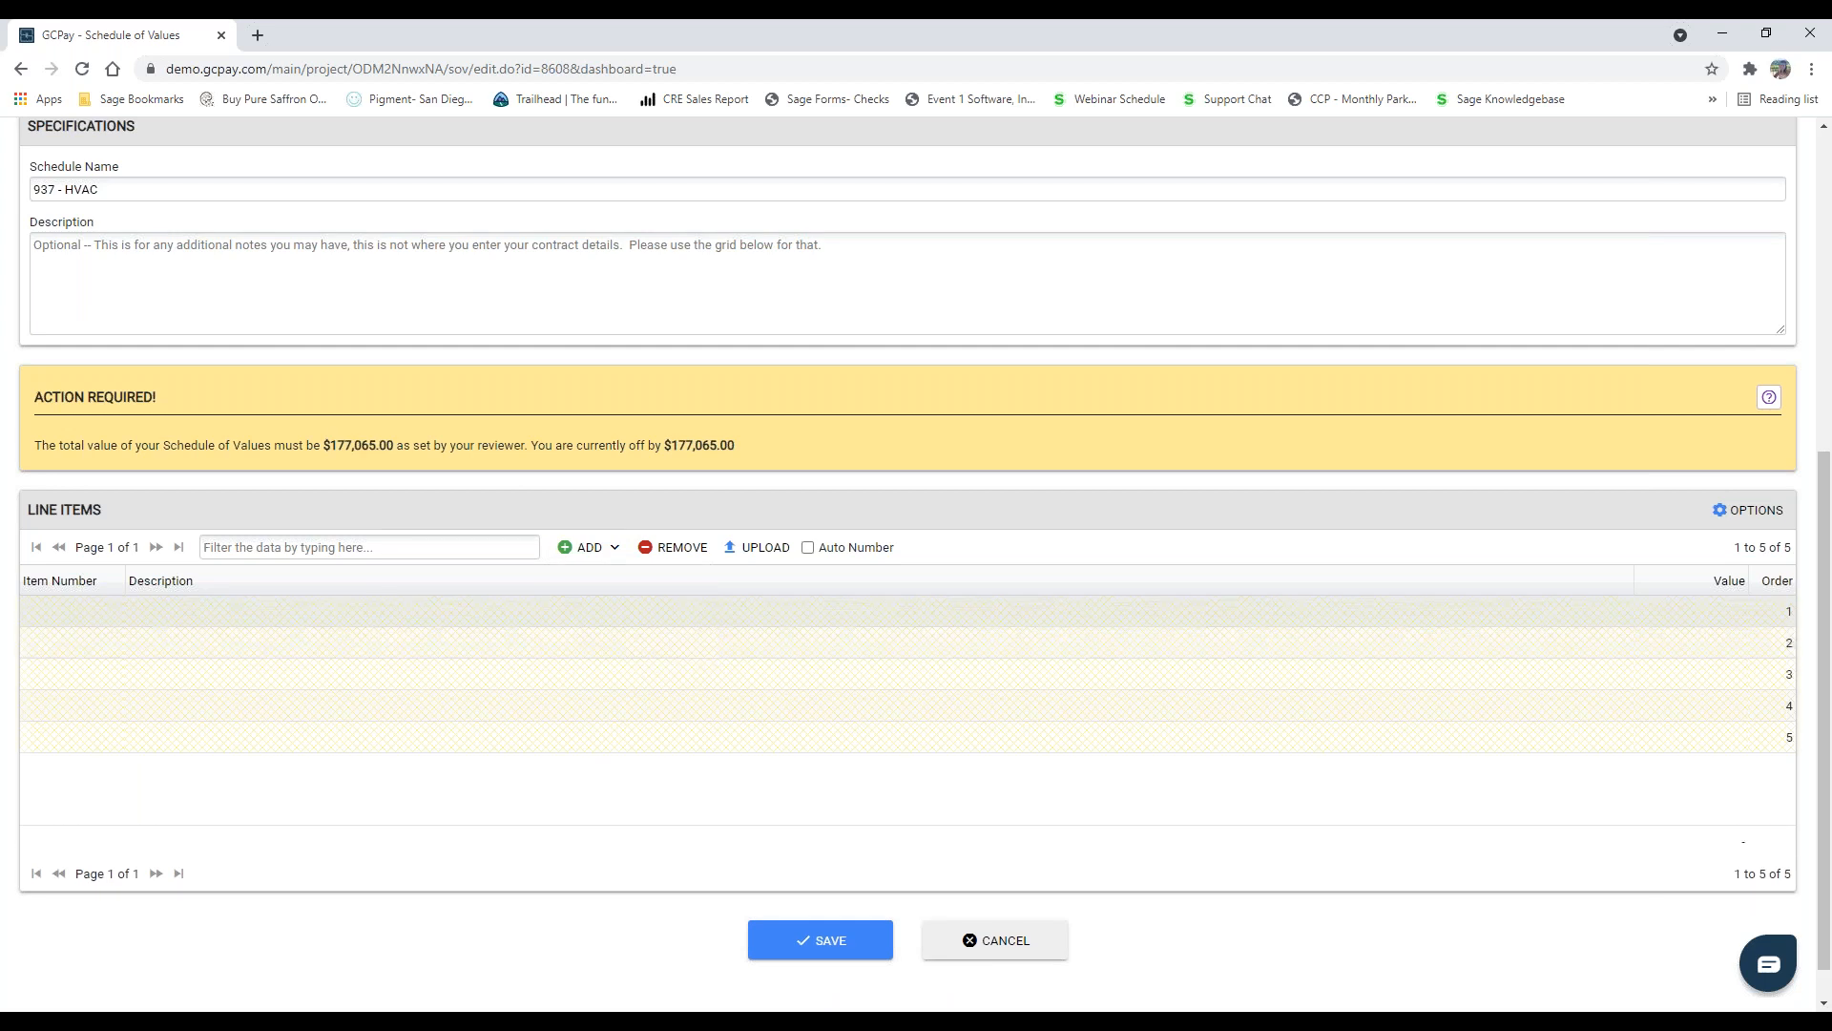
# Step: Upload the Jackson_Heating_SOV file from the GCPay Demo Materials folder as the line items and save the schedule of values
pyautogui.click(760, 547)
pyautogui.click(1117, 651)
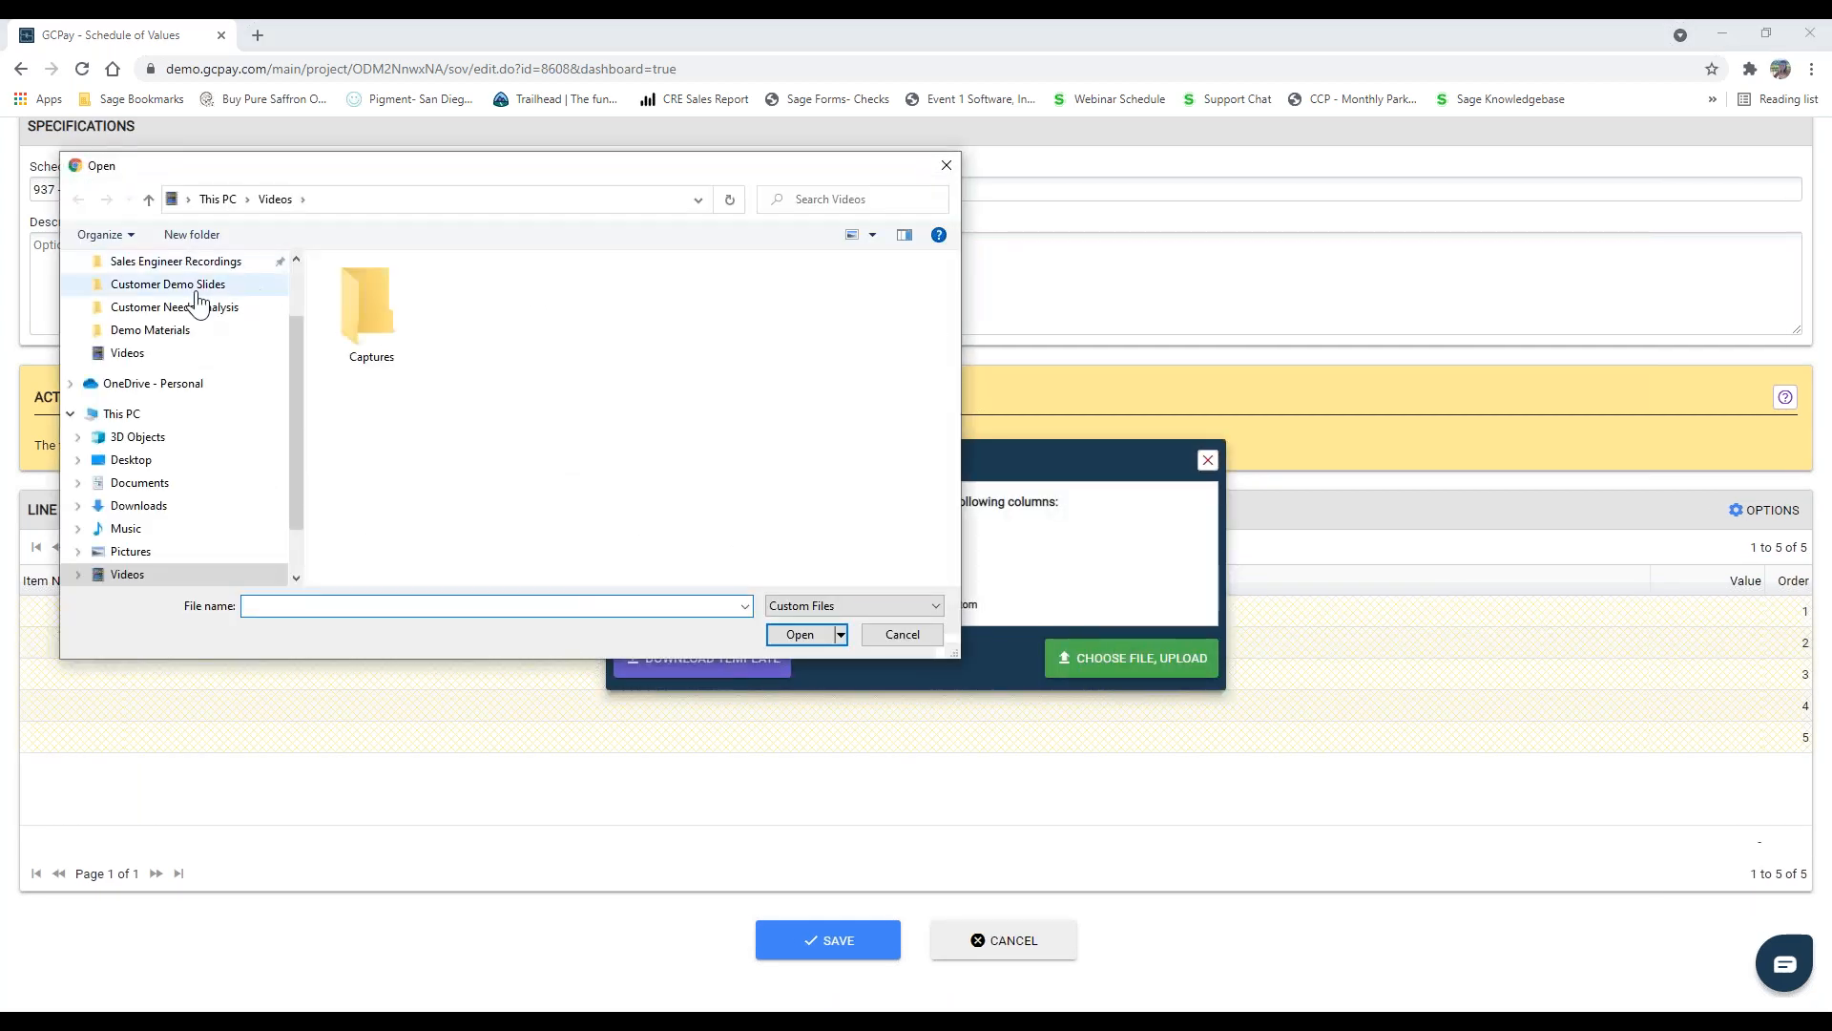
pyautogui.scroll(1, 184, 304)
pyautogui.click(149, 326)
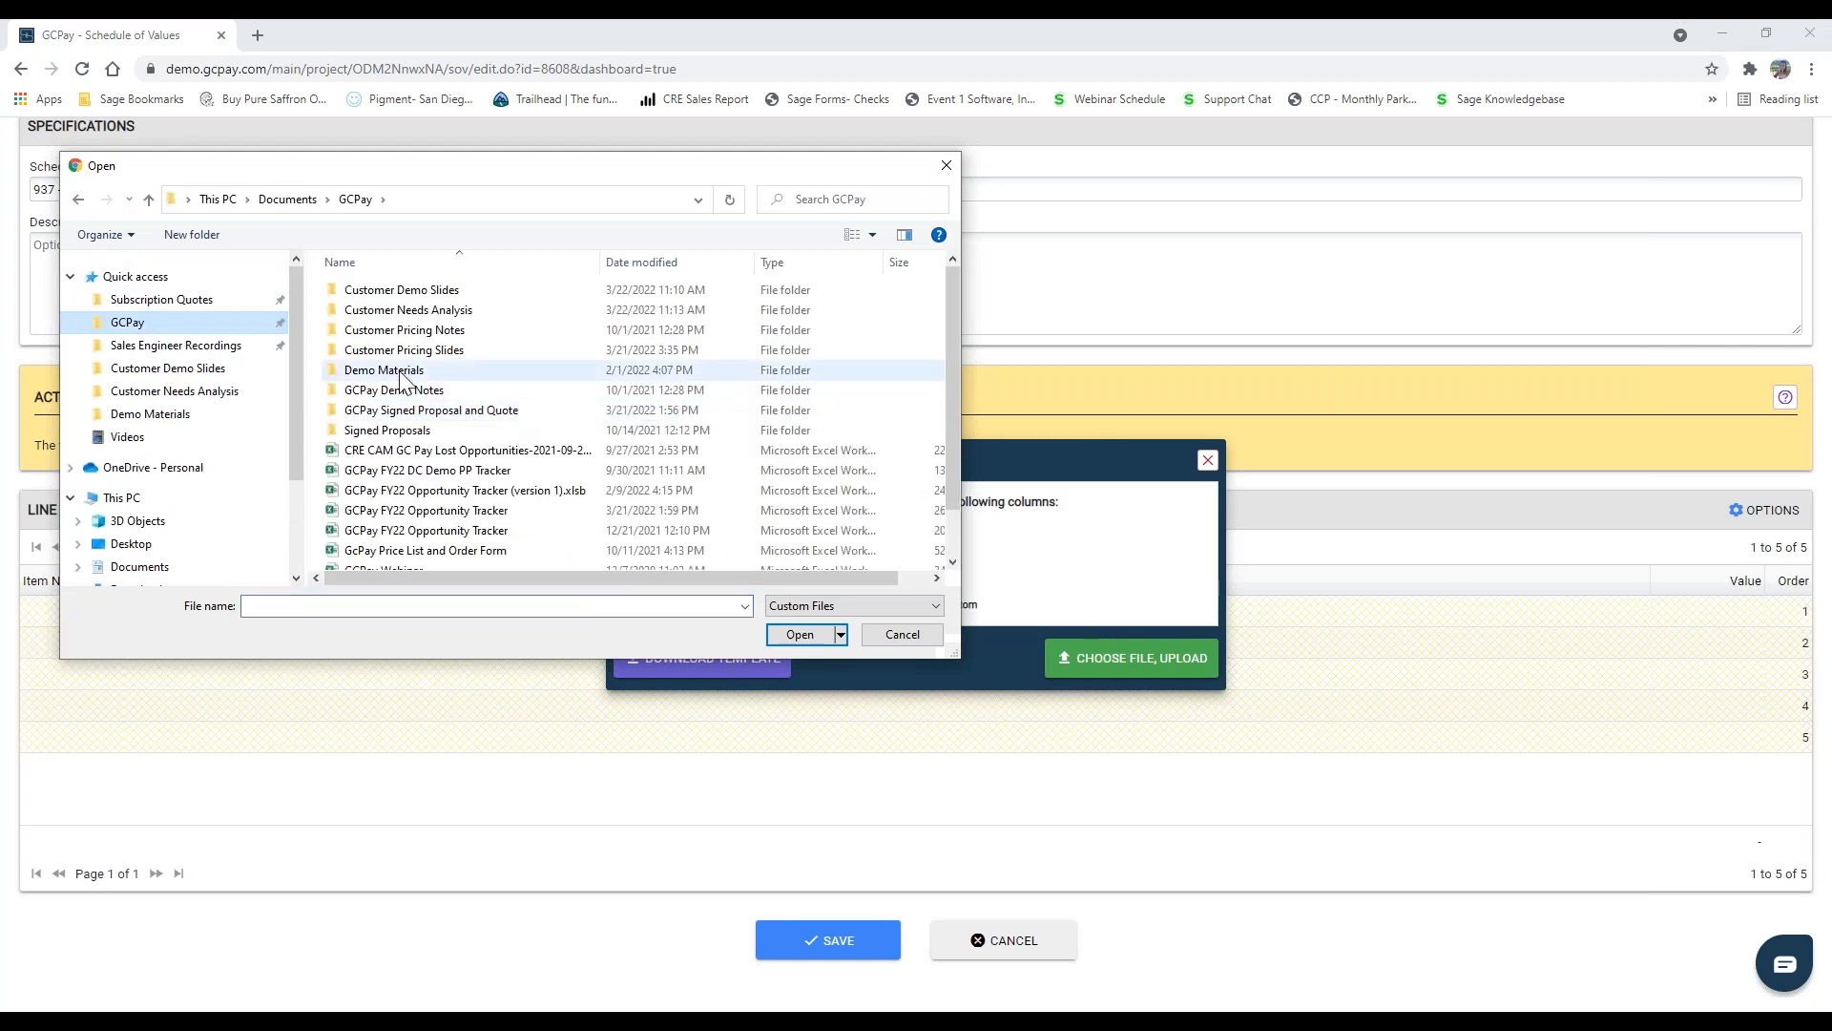
pyautogui.doubleClick(410, 369)
pyautogui.click(410, 313)
pyautogui.click(813, 634)
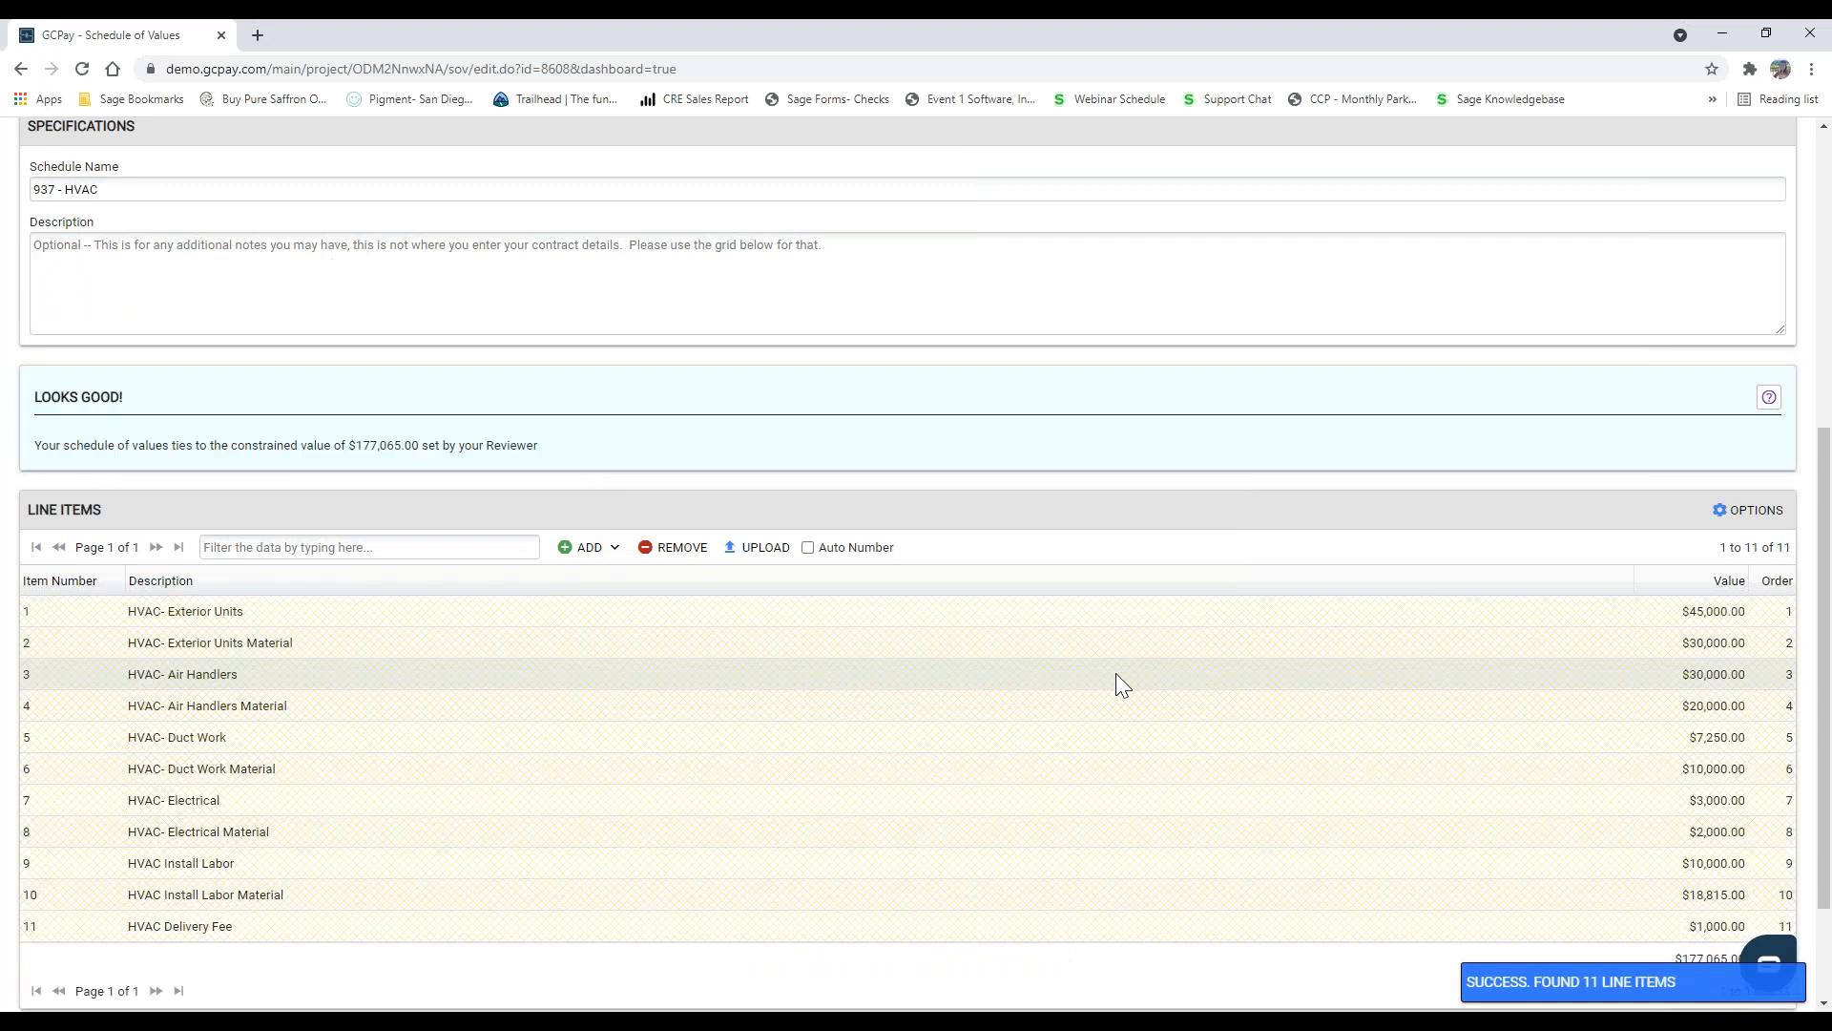
pyautogui.scroll(-2, 1123, 687)
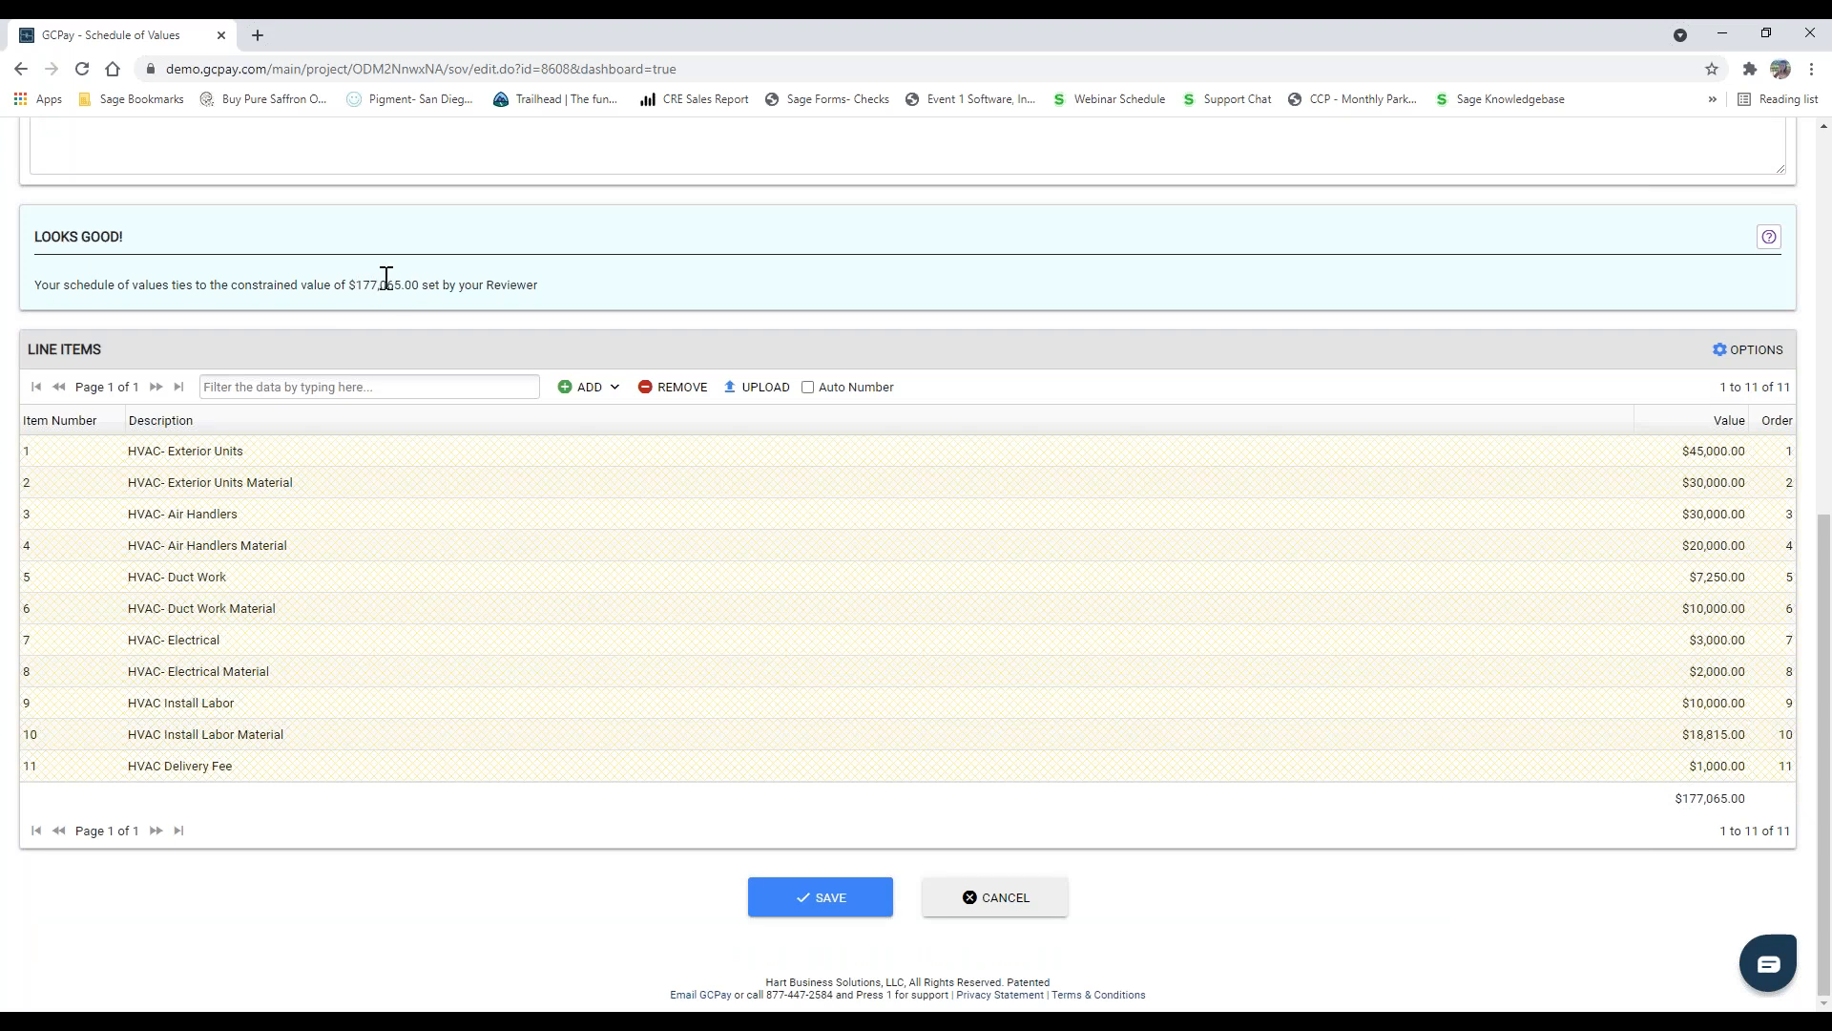
pyautogui.click(826, 899)
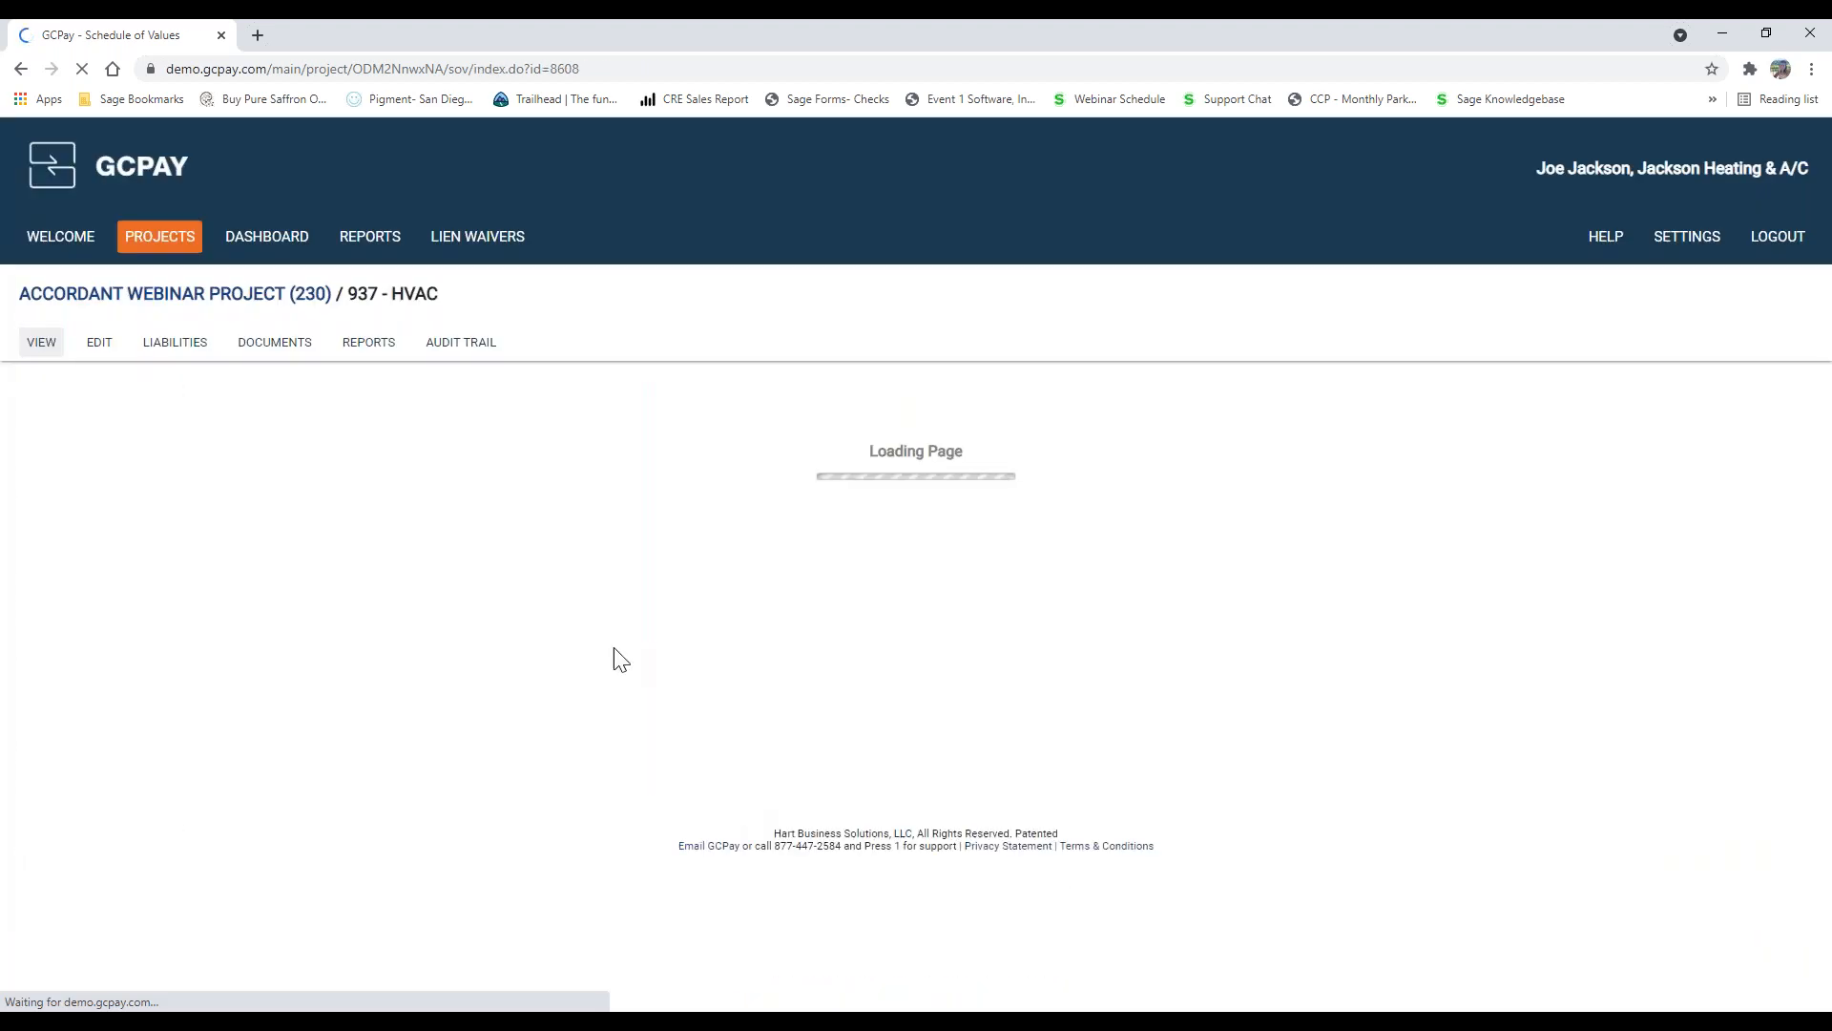
# Step: Fulfil the ACH requirement by assigning the existing Bank of America account to the project, and return to the schedule of values
pyautogui.scroll(-4, 555, 563)
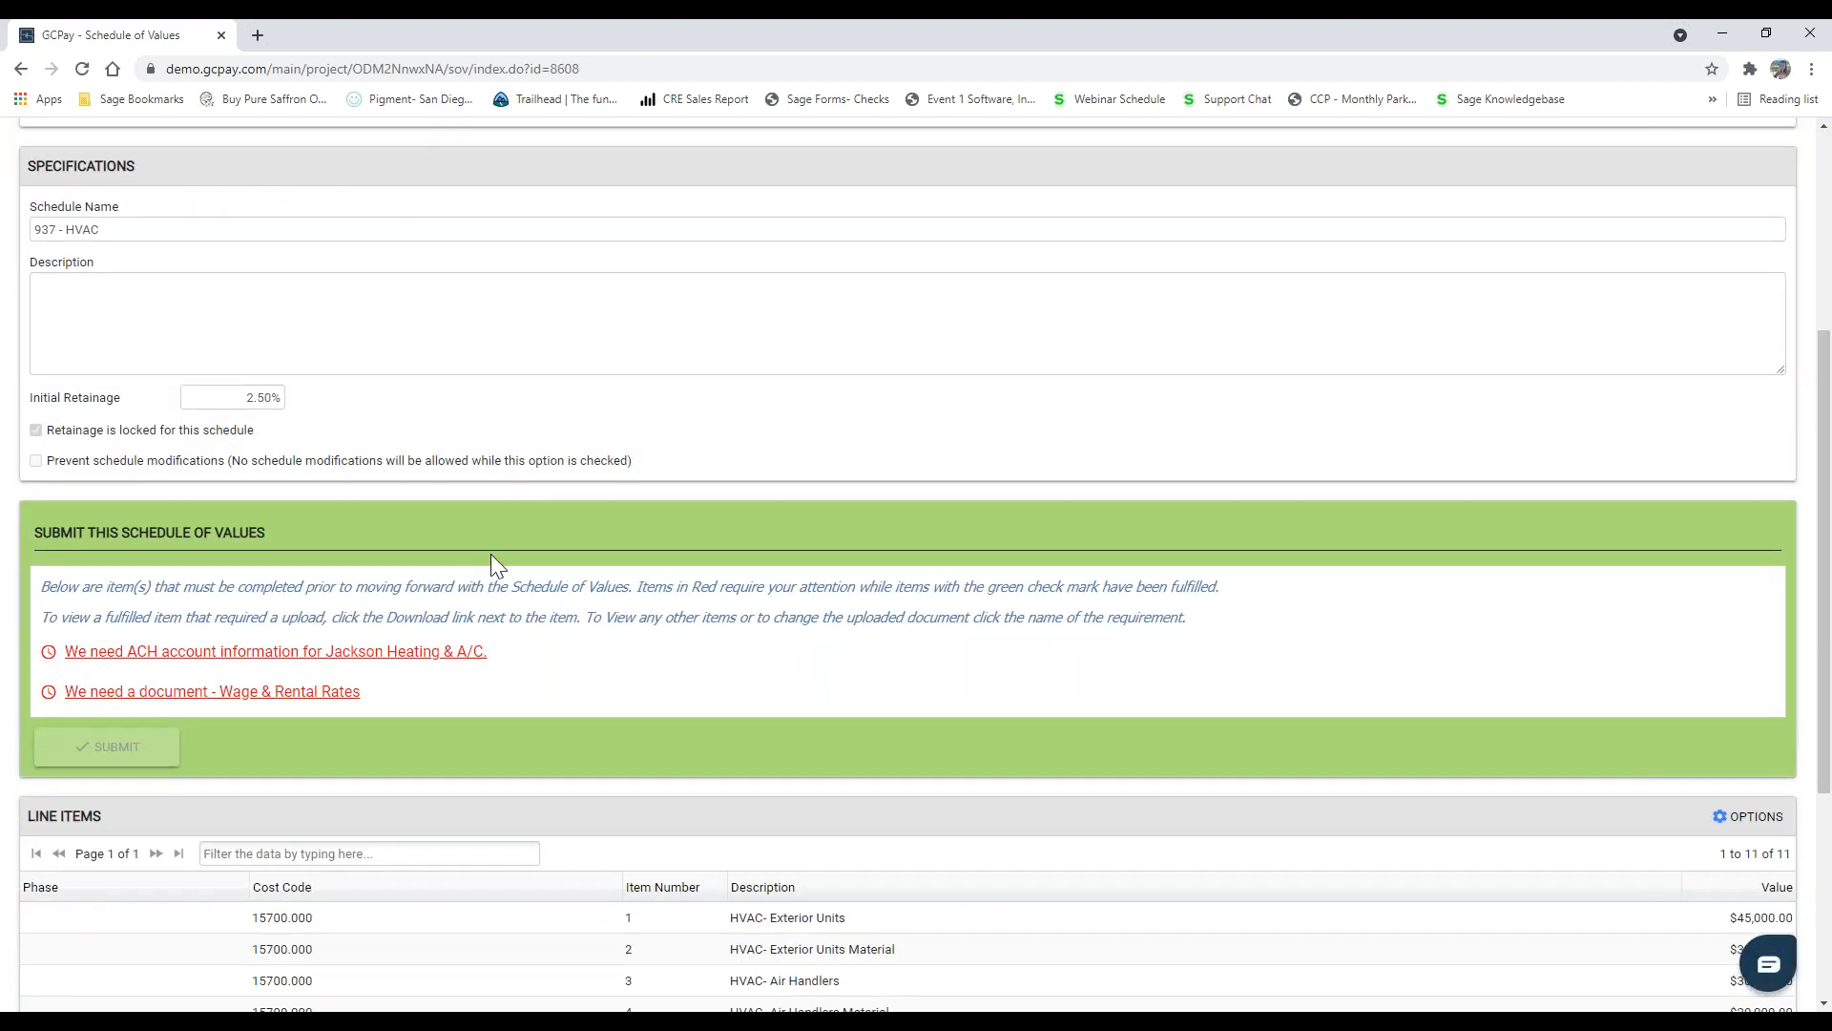
pyautogui.scroll(-2, 420, 552)
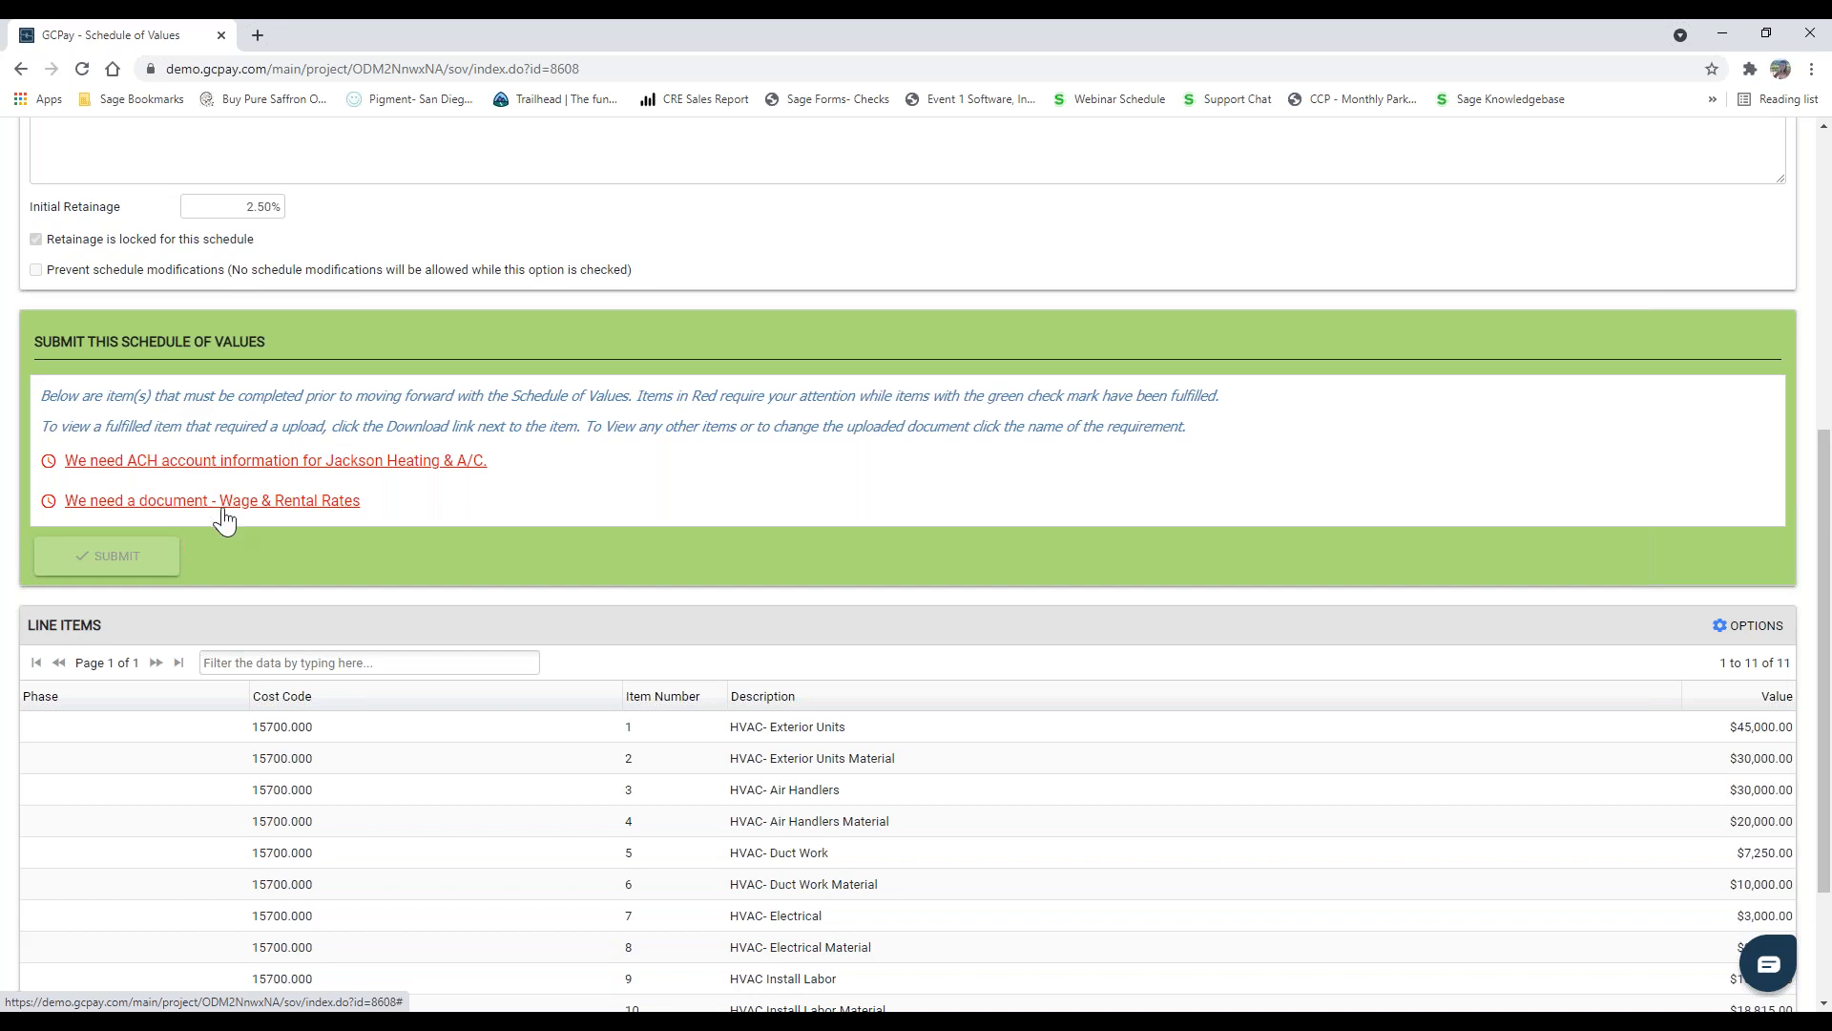
pyautogui.click(184, 466)
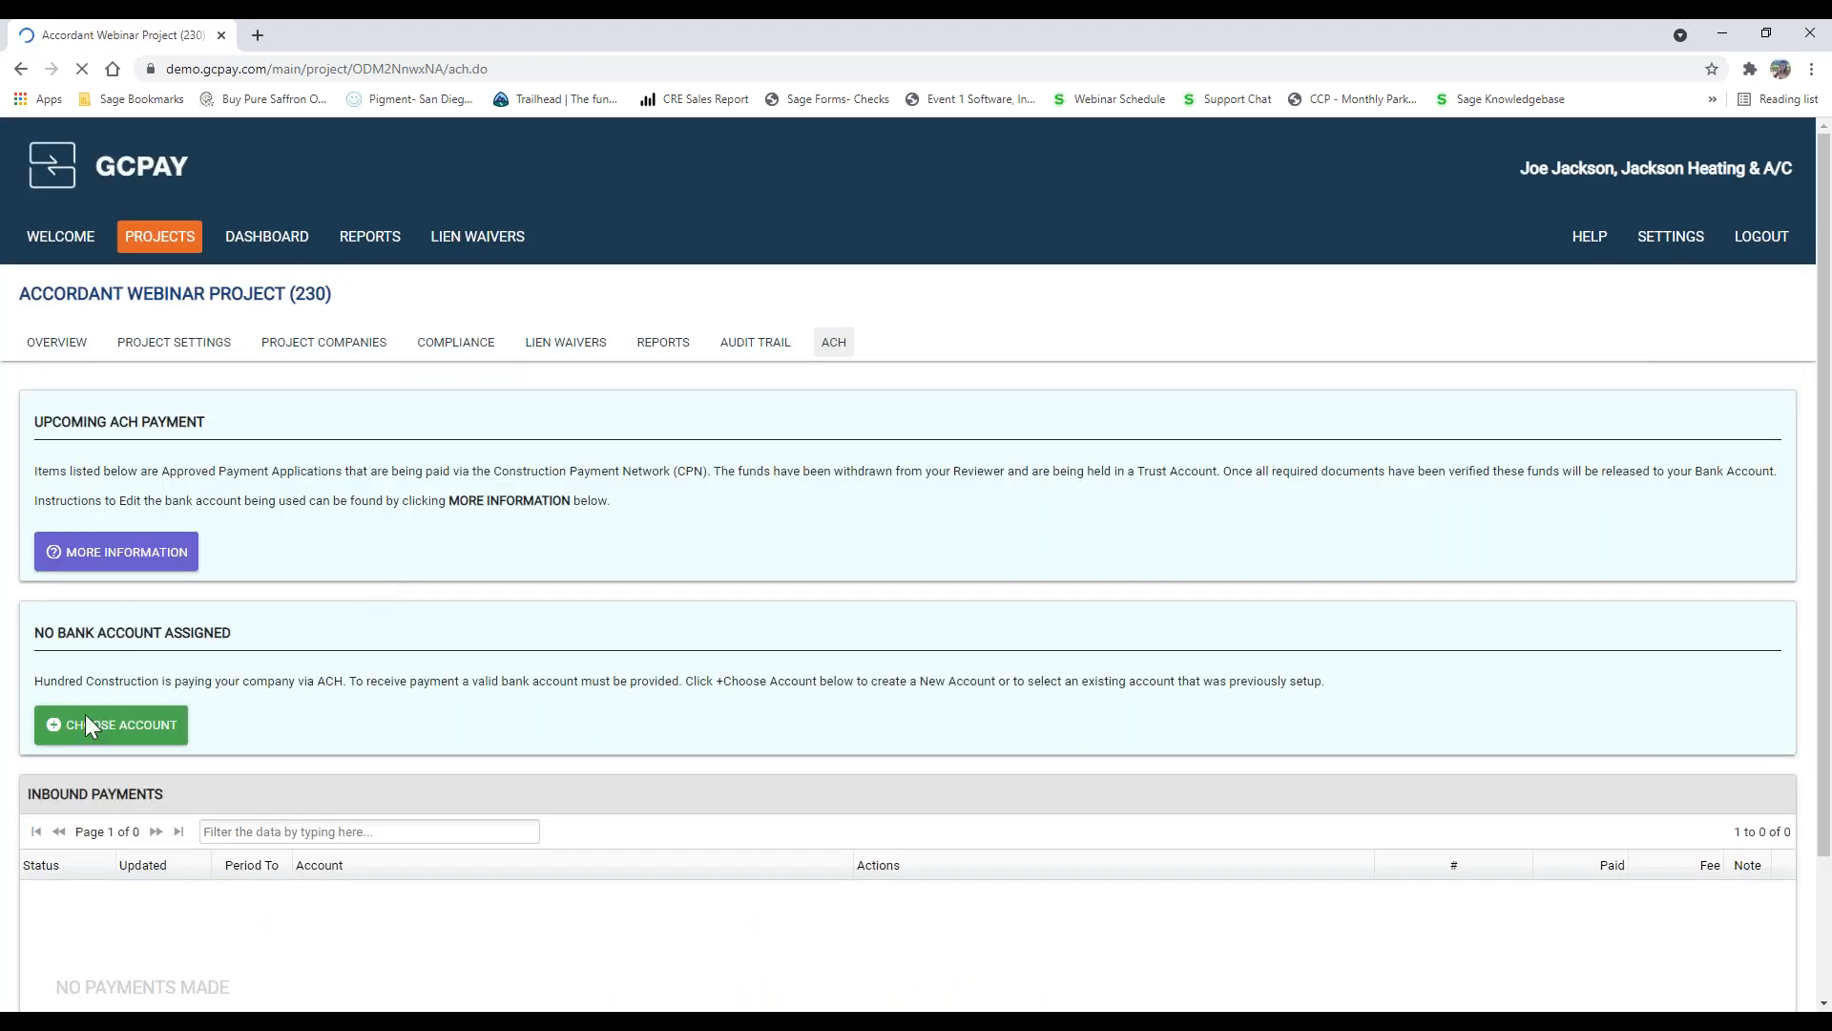
pyautogui.click(111, 724)
pyautogui.click(673, 477)
pyautogui.click(1119, 708)
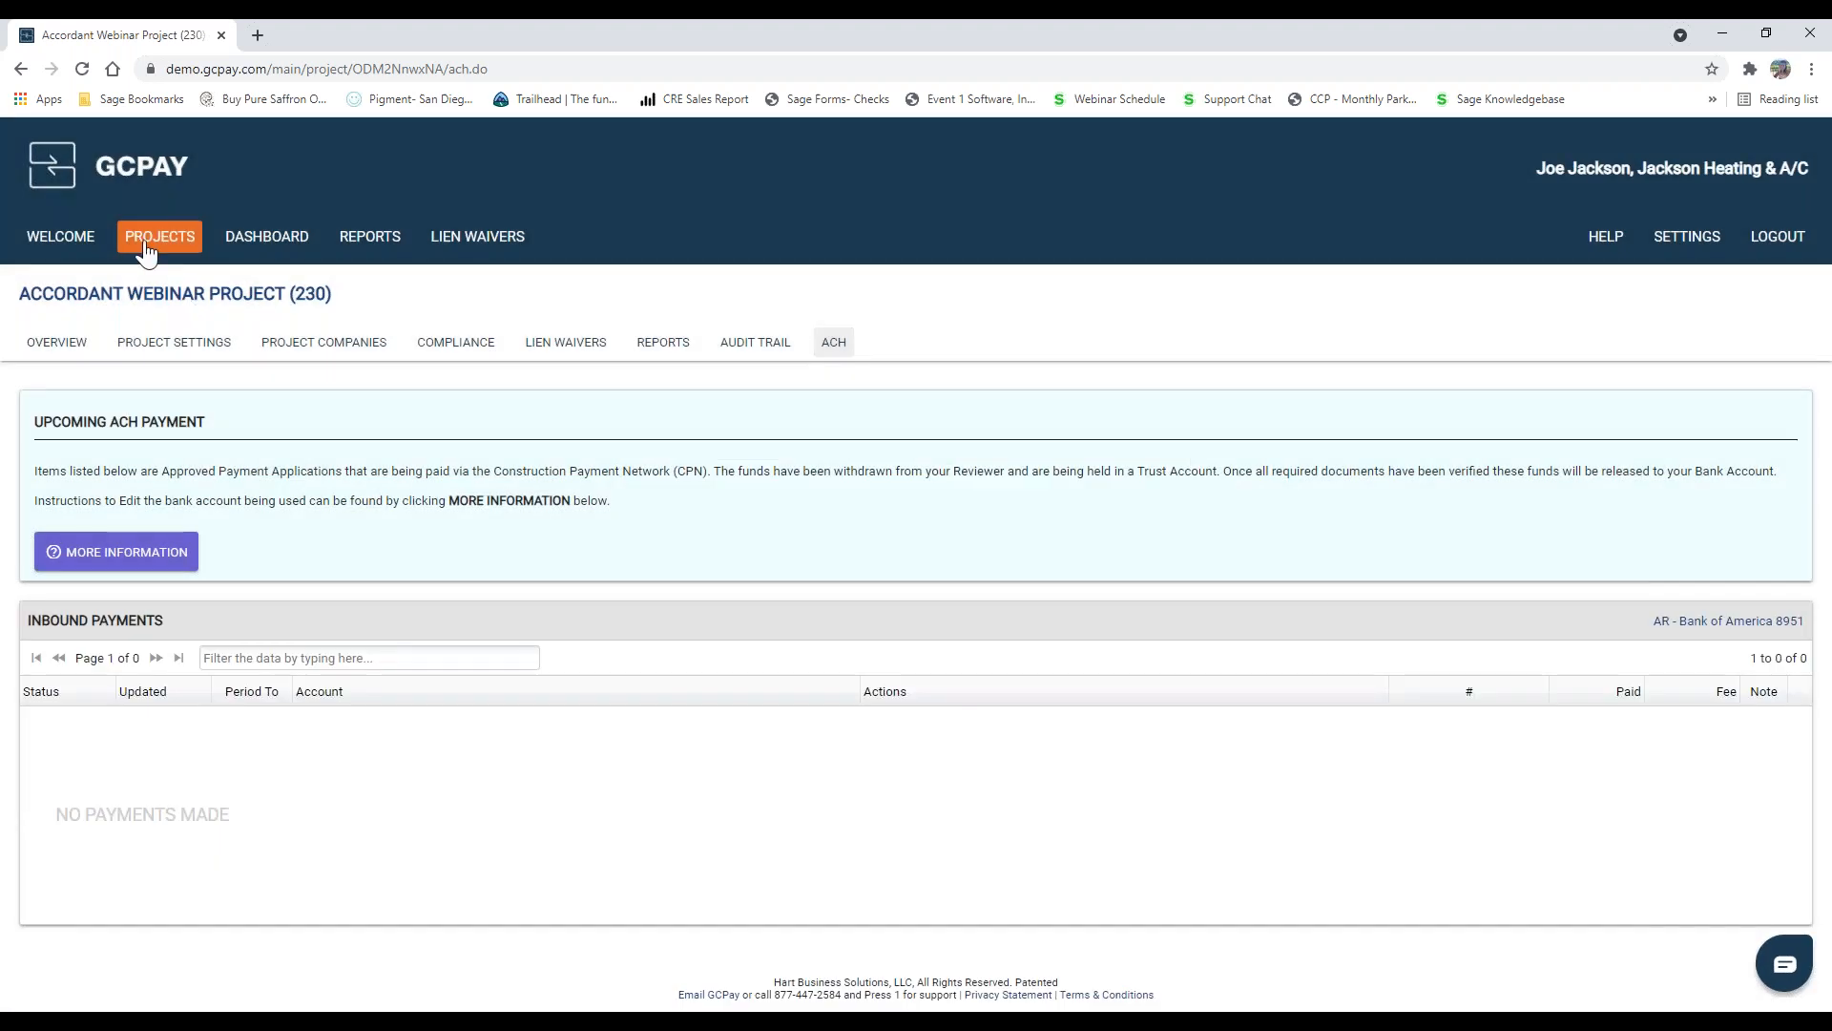
pyautogui.click(21, 68)
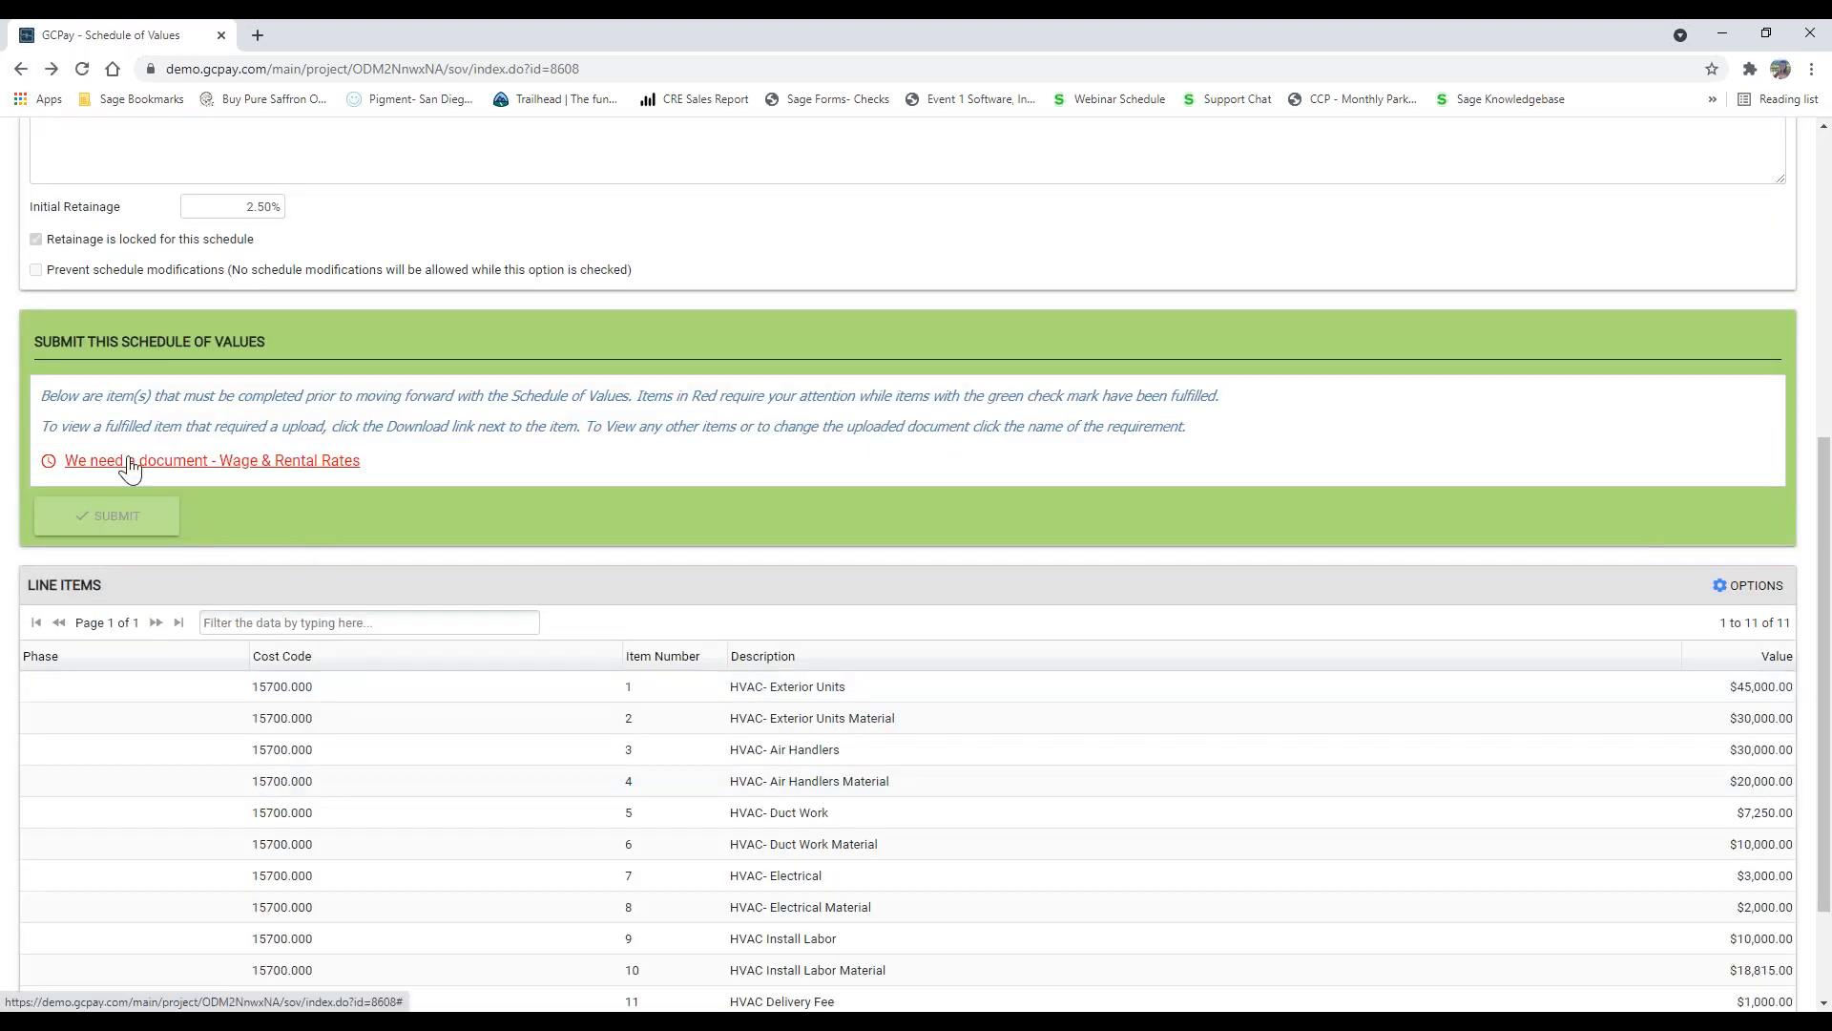
# Step: Upload the Wage & Rental Rates file from the Demo Materials folder as the required document
pyautogui.click(244, 468)
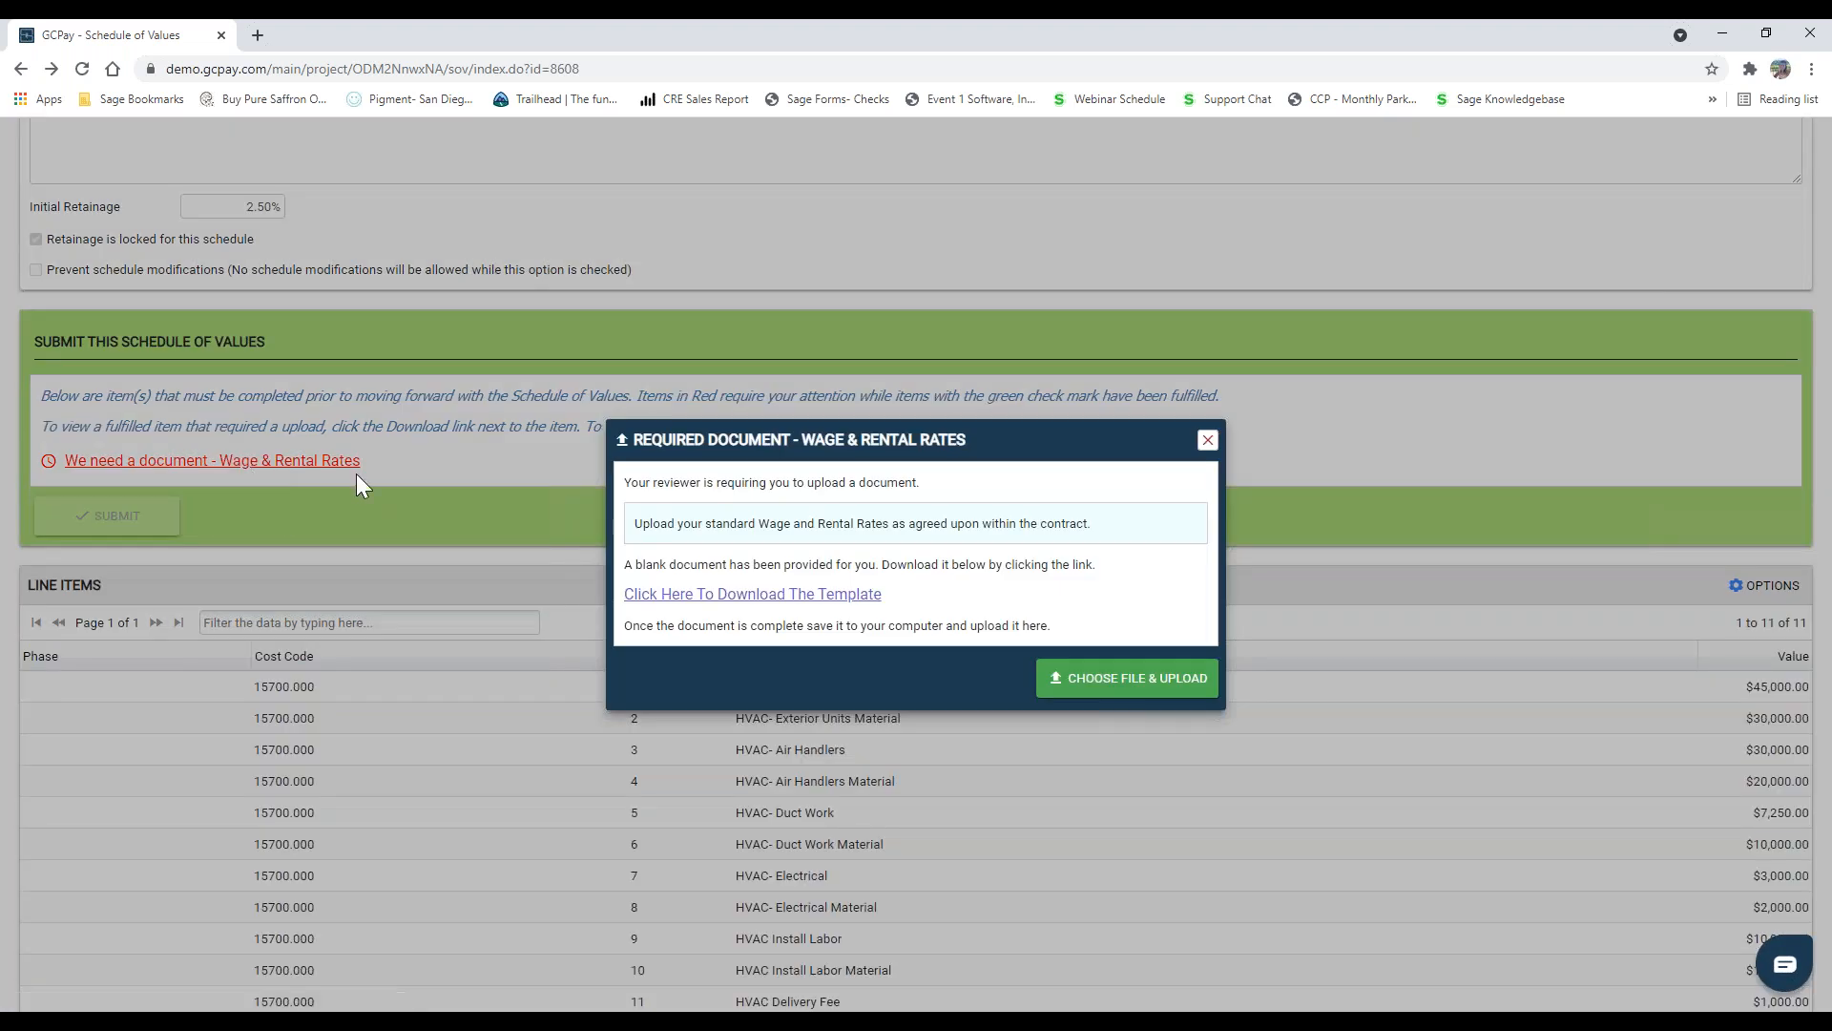
pyautogui.click(1122, 685)
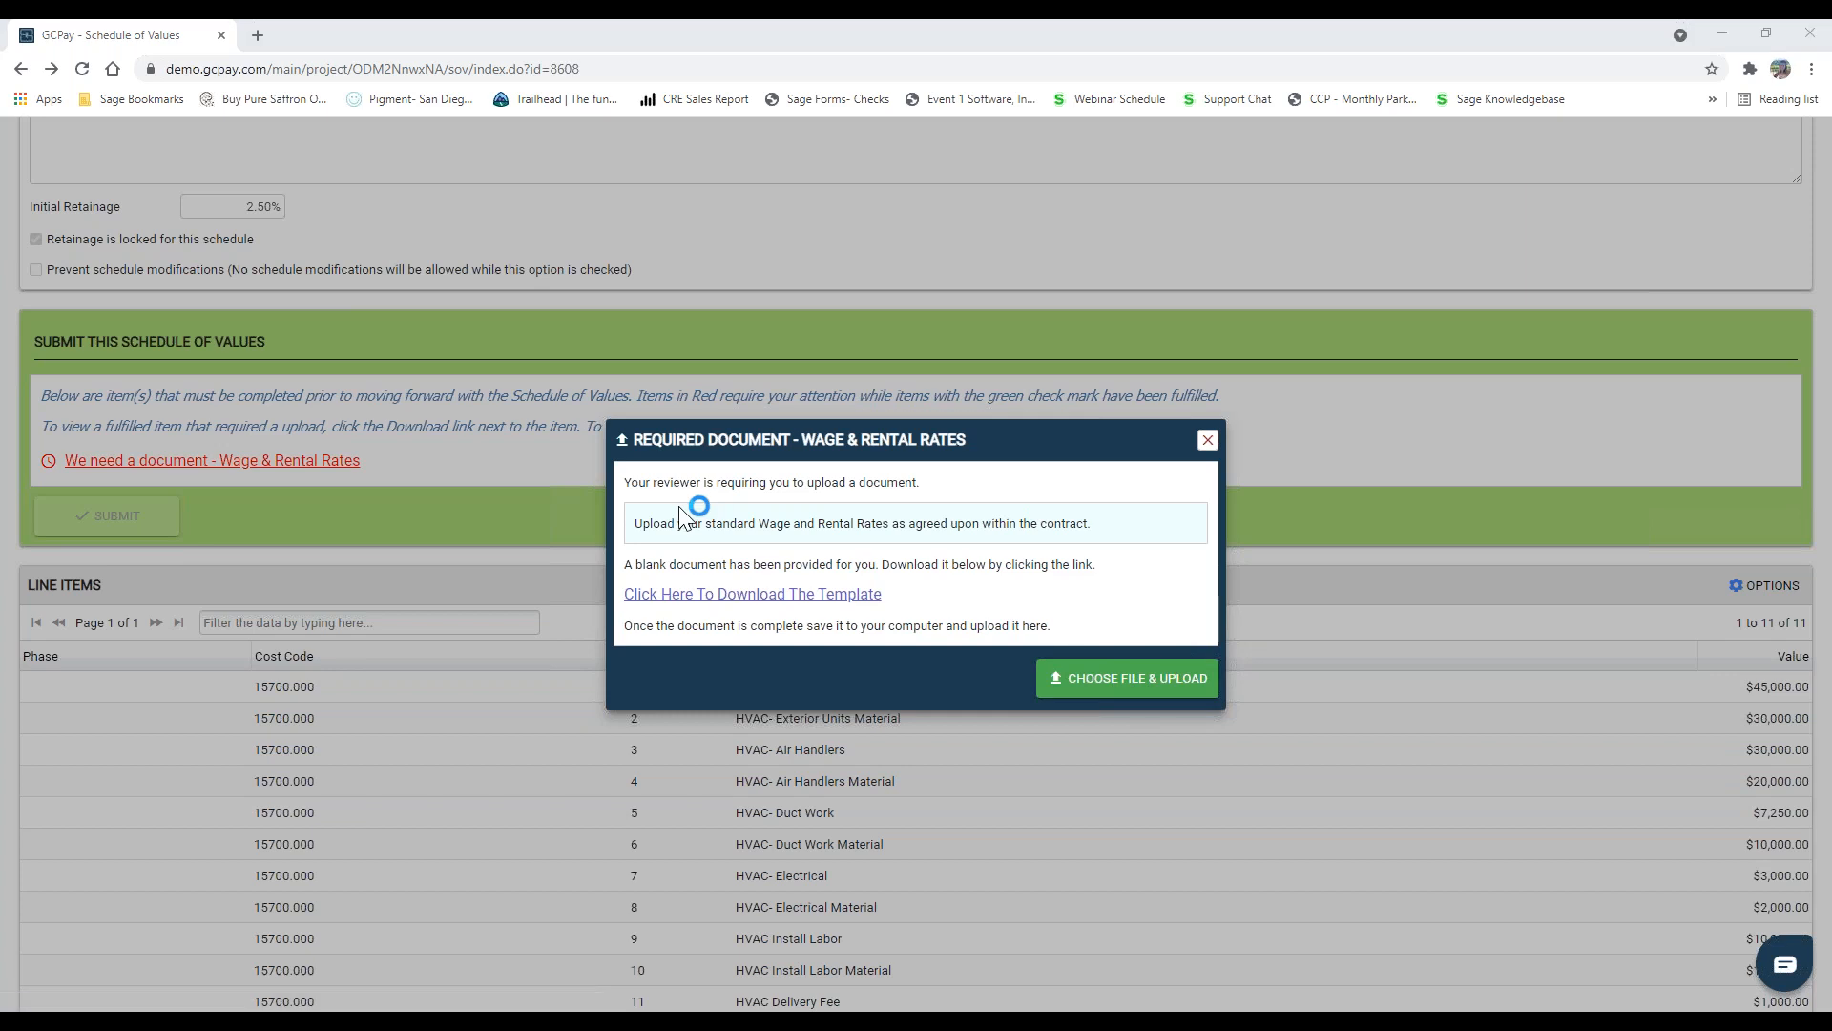
pyautogui.scroll(-1, 510, 453)
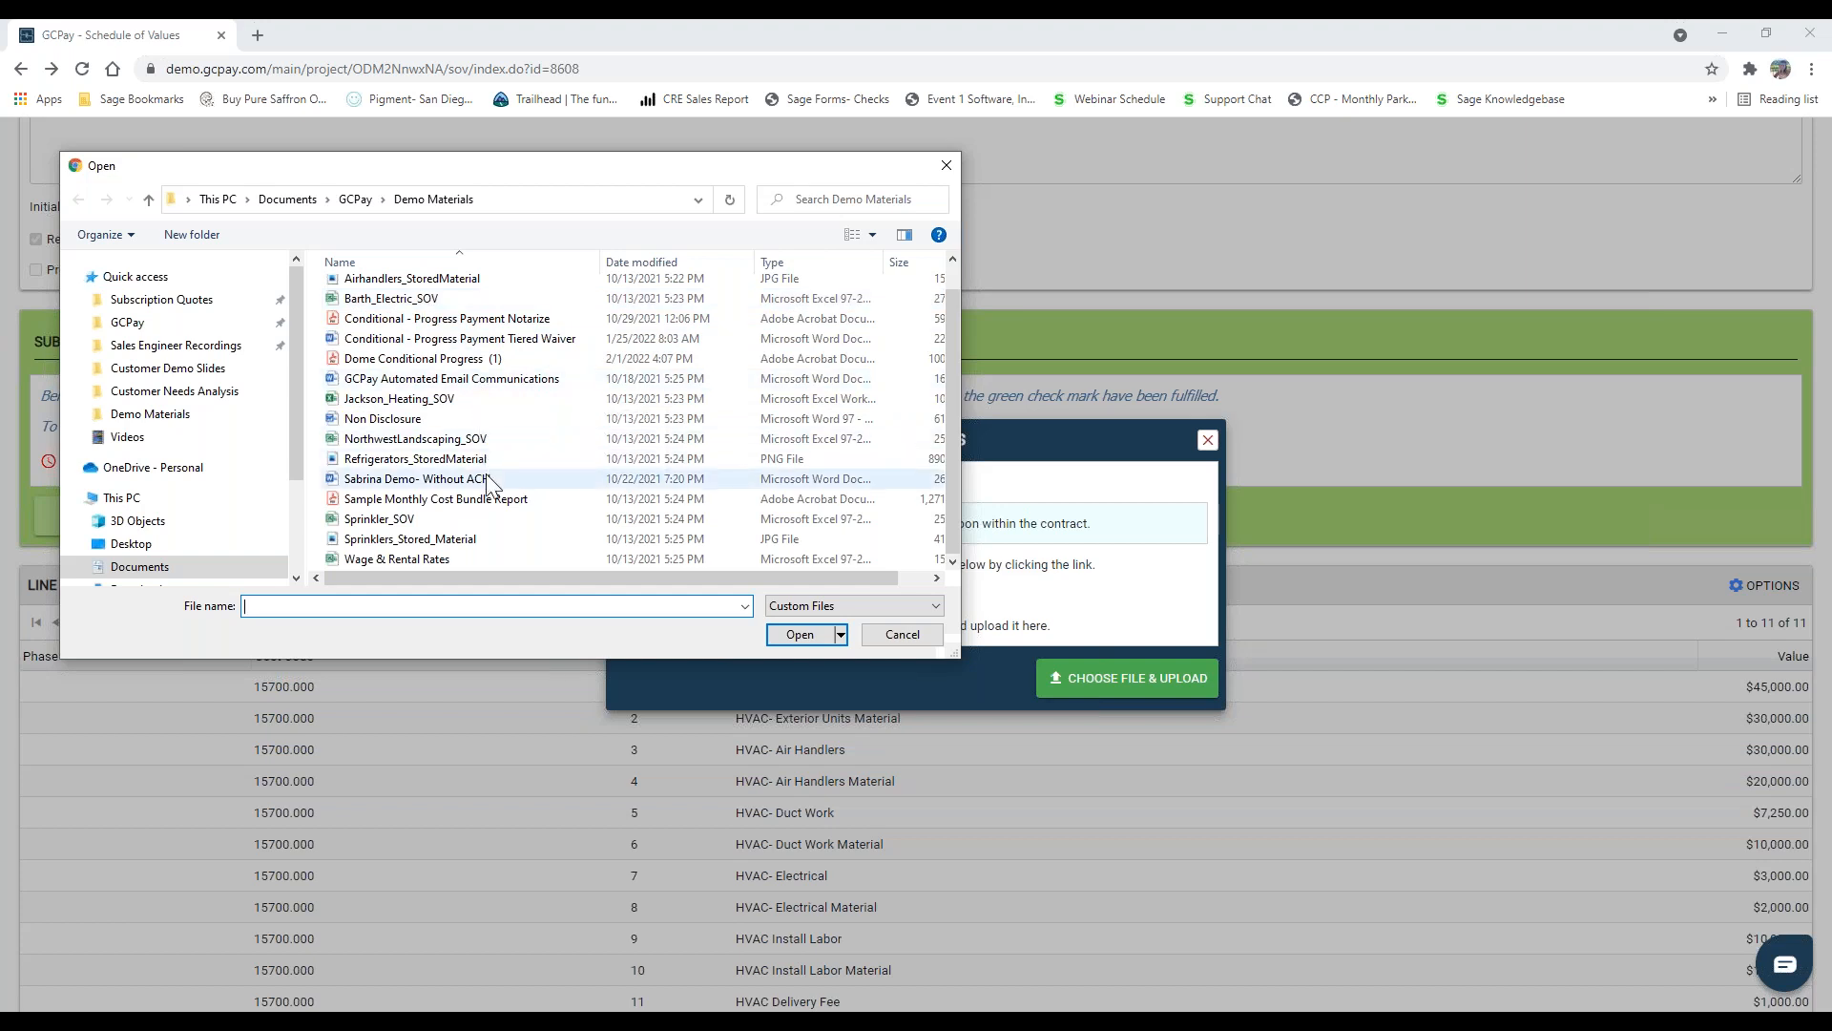
pyautogui.click(393, 558)
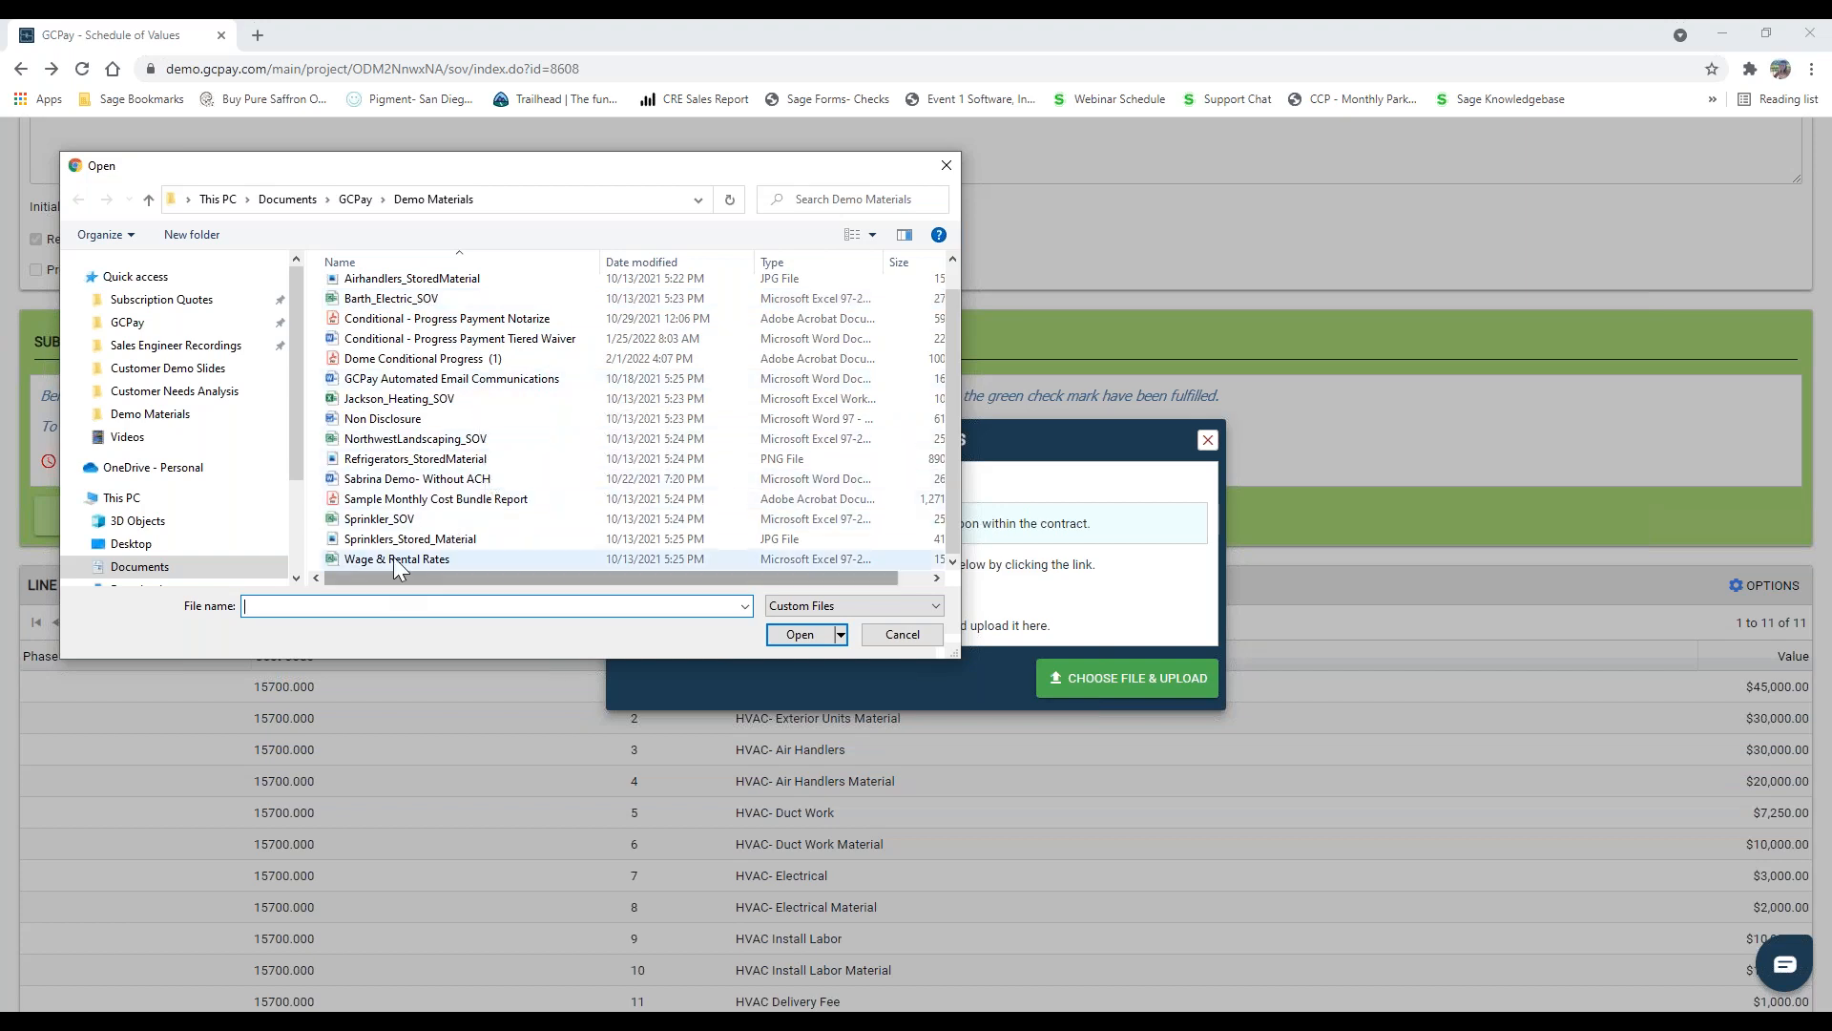
pyautogui.click(800, 635)
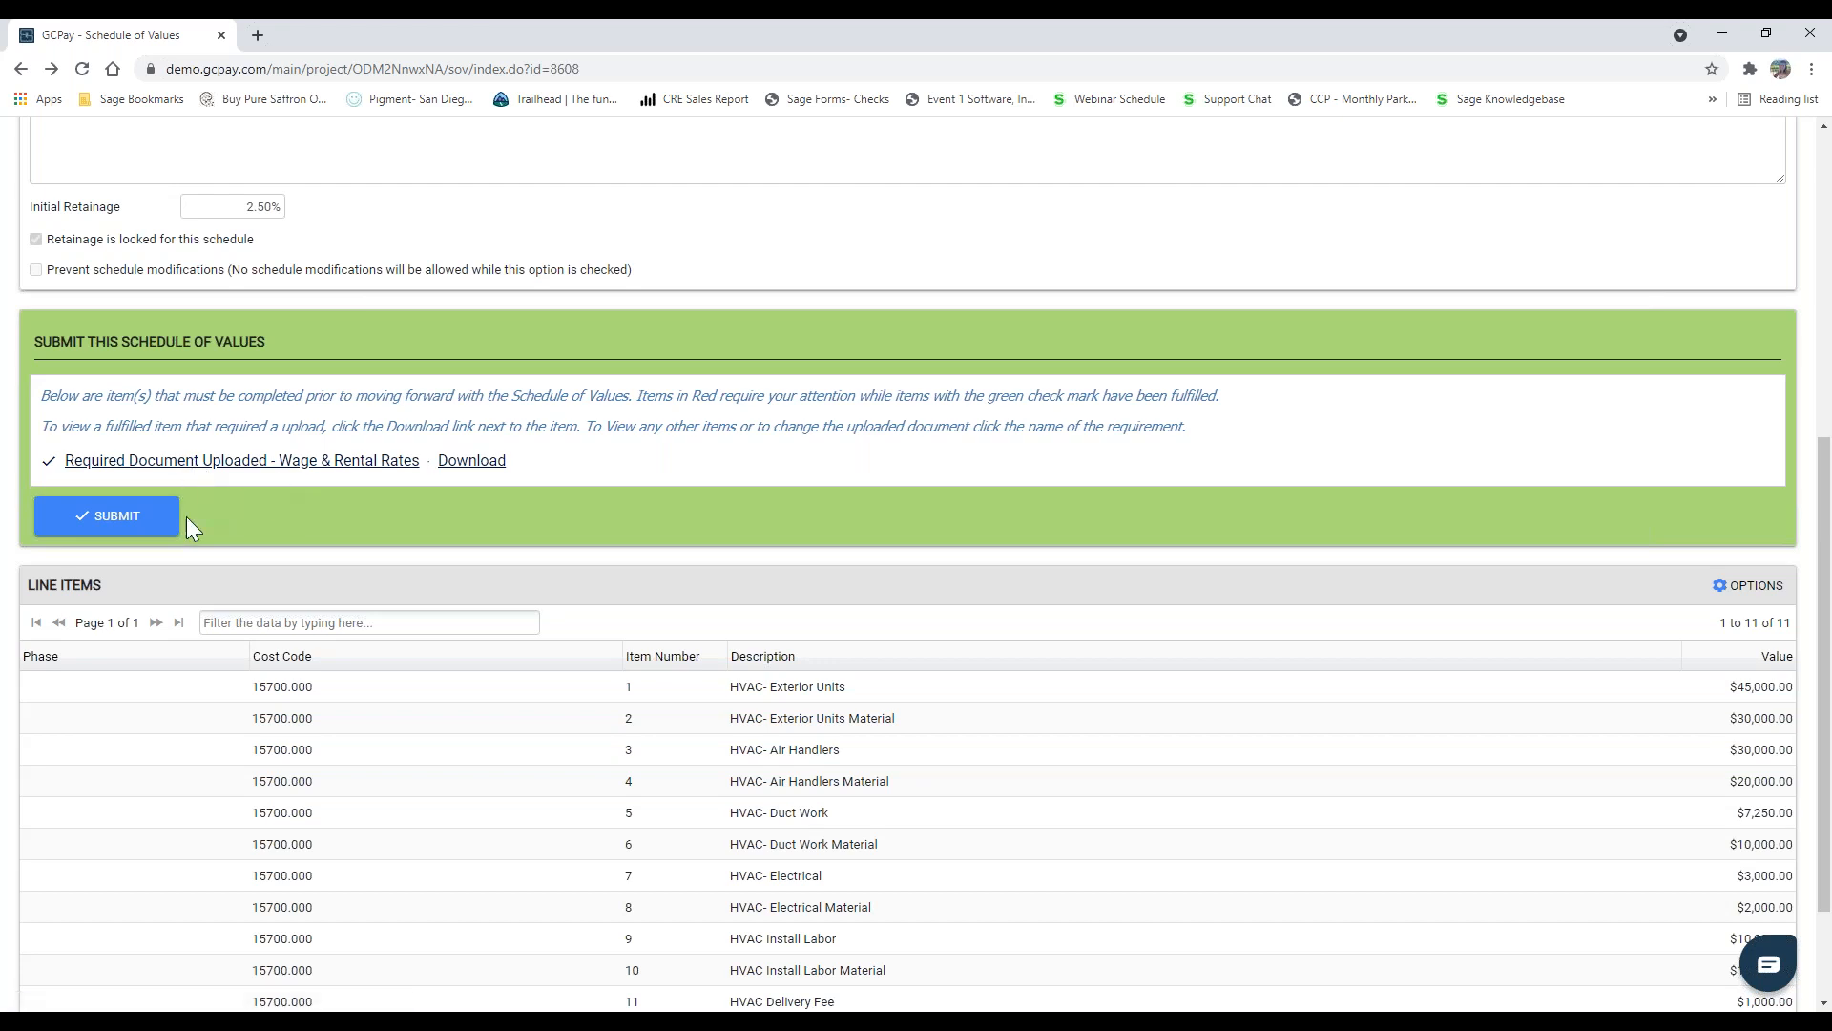
# Step: Submit the 937 - HVAC schedule of values without a comment and confirm the submission
pyautogui.click(147, 531)
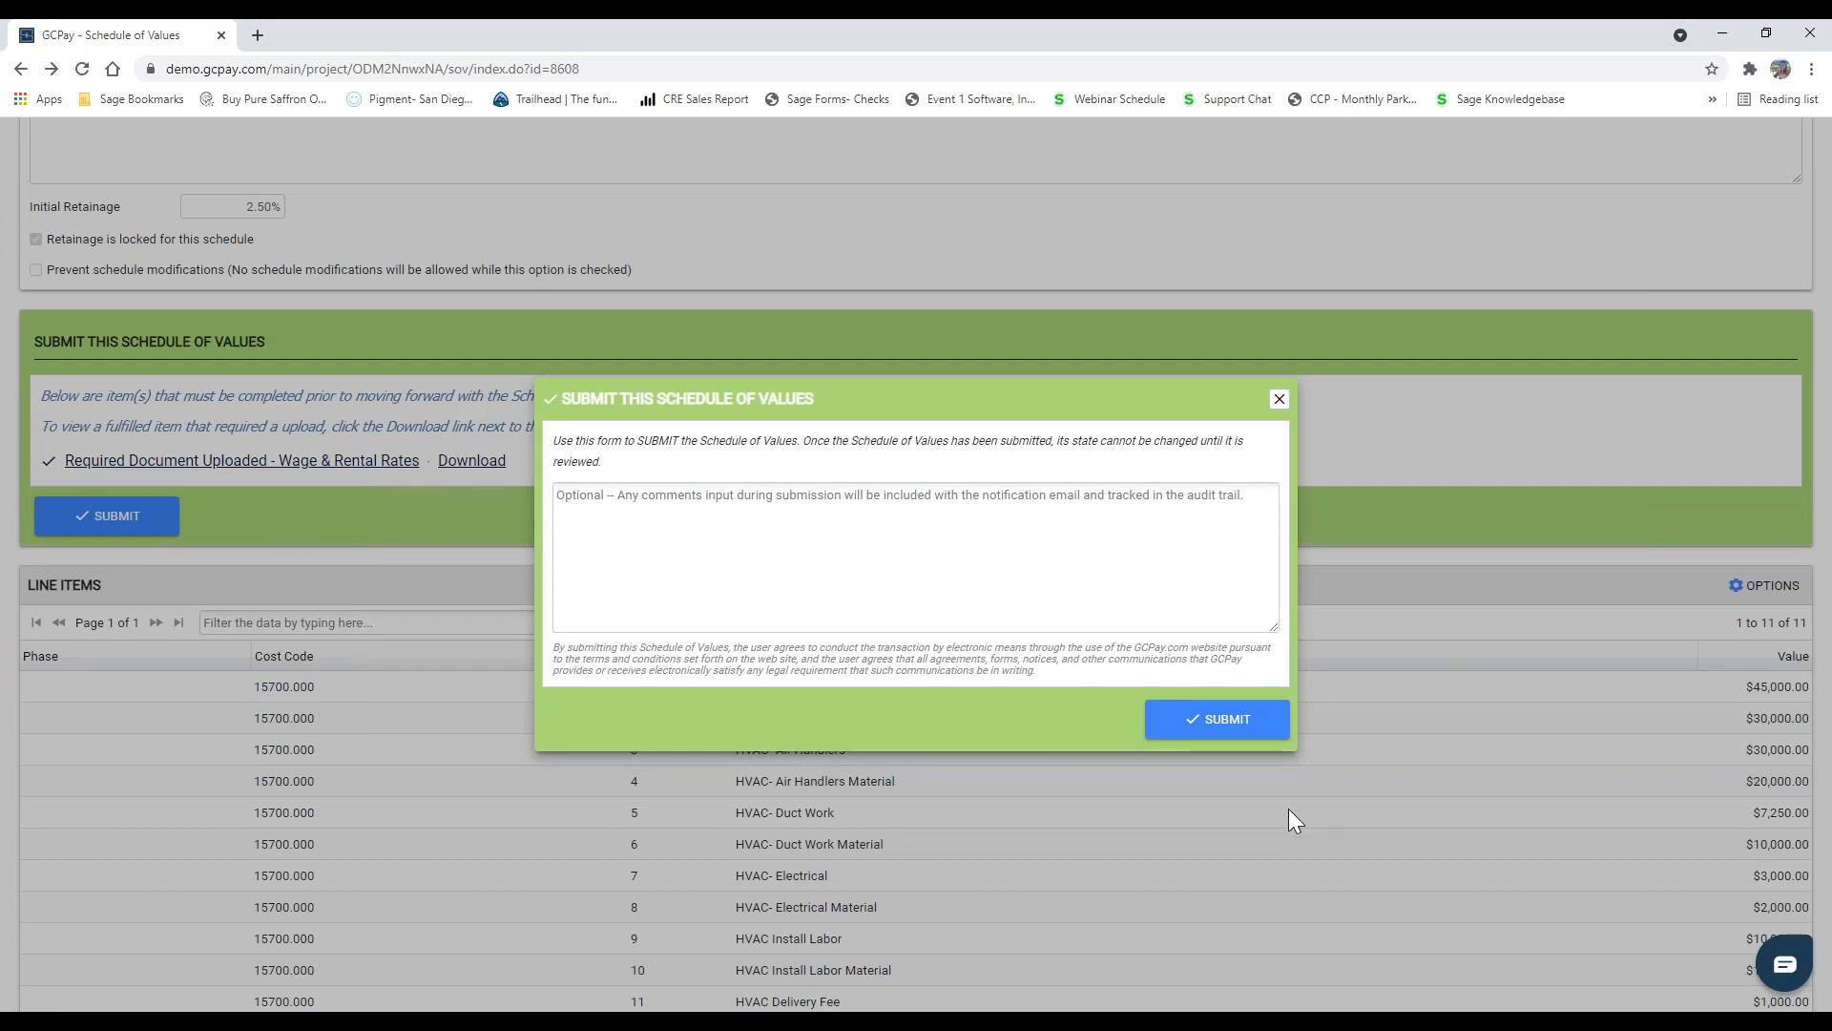
pyautogui.click(1227, 727)
pyautogui.click(872, 611)
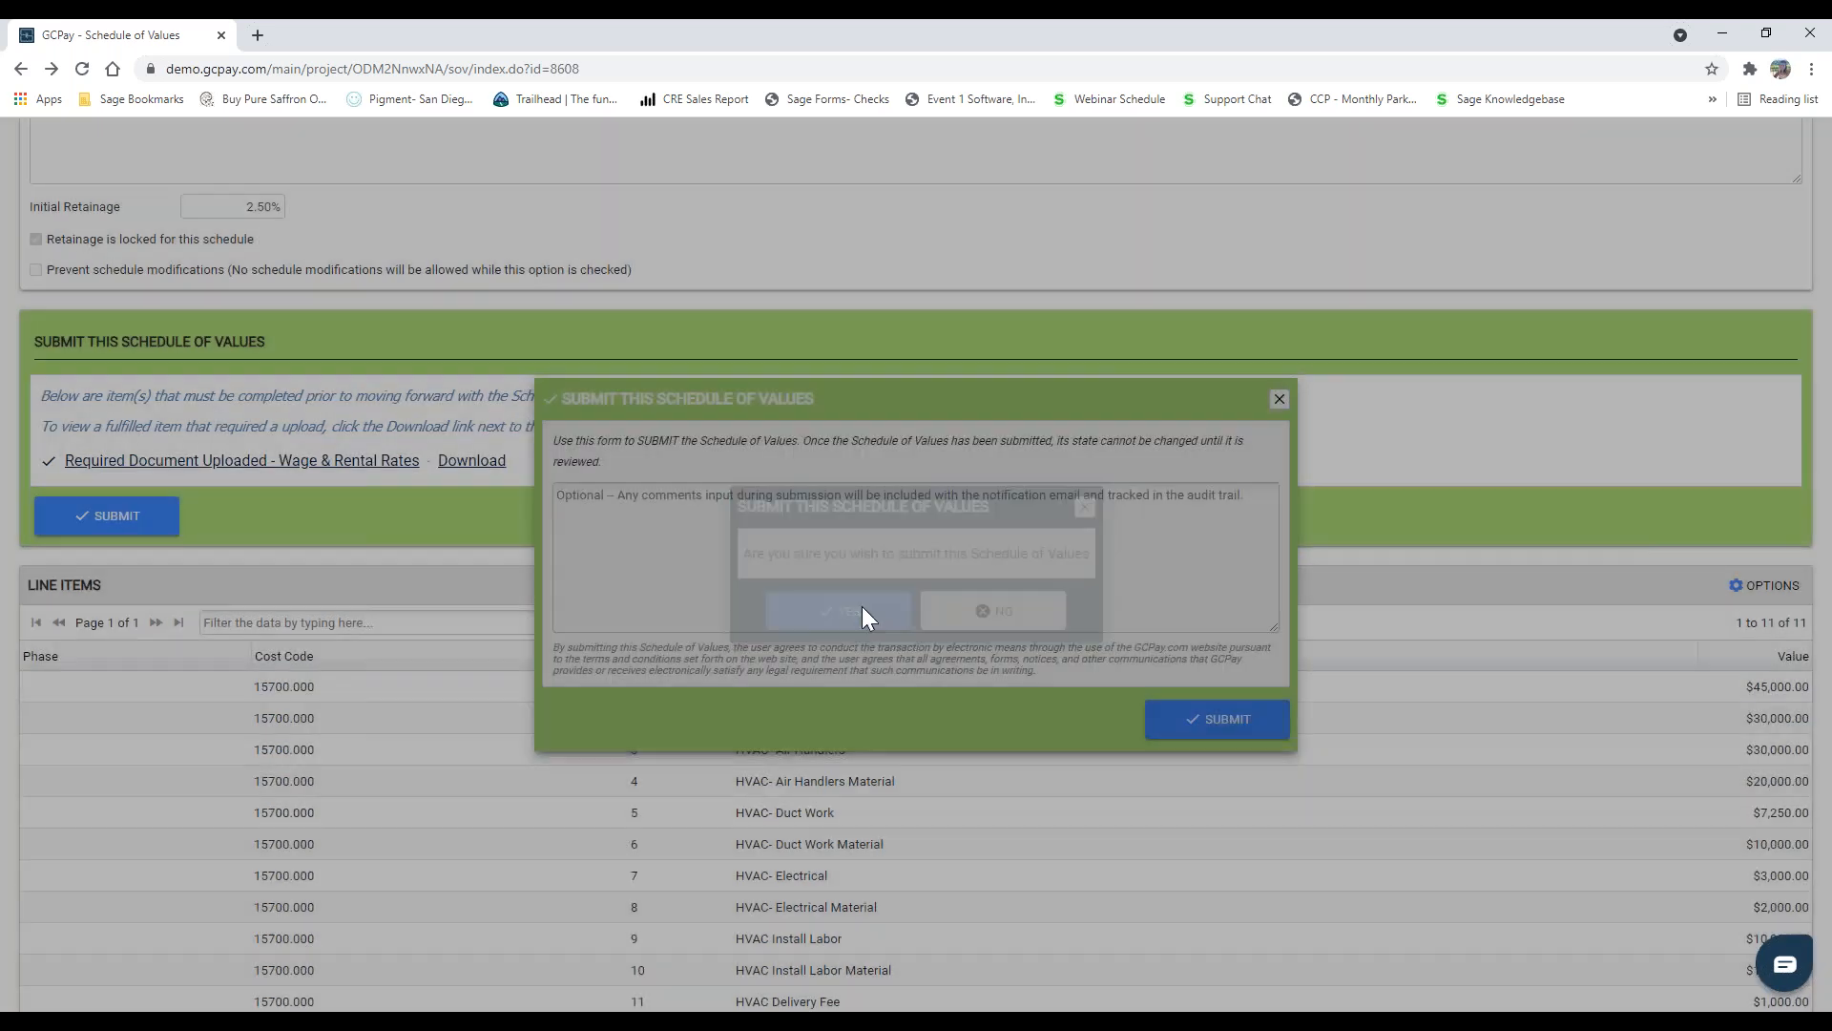
pyautogui.click(922, 616)
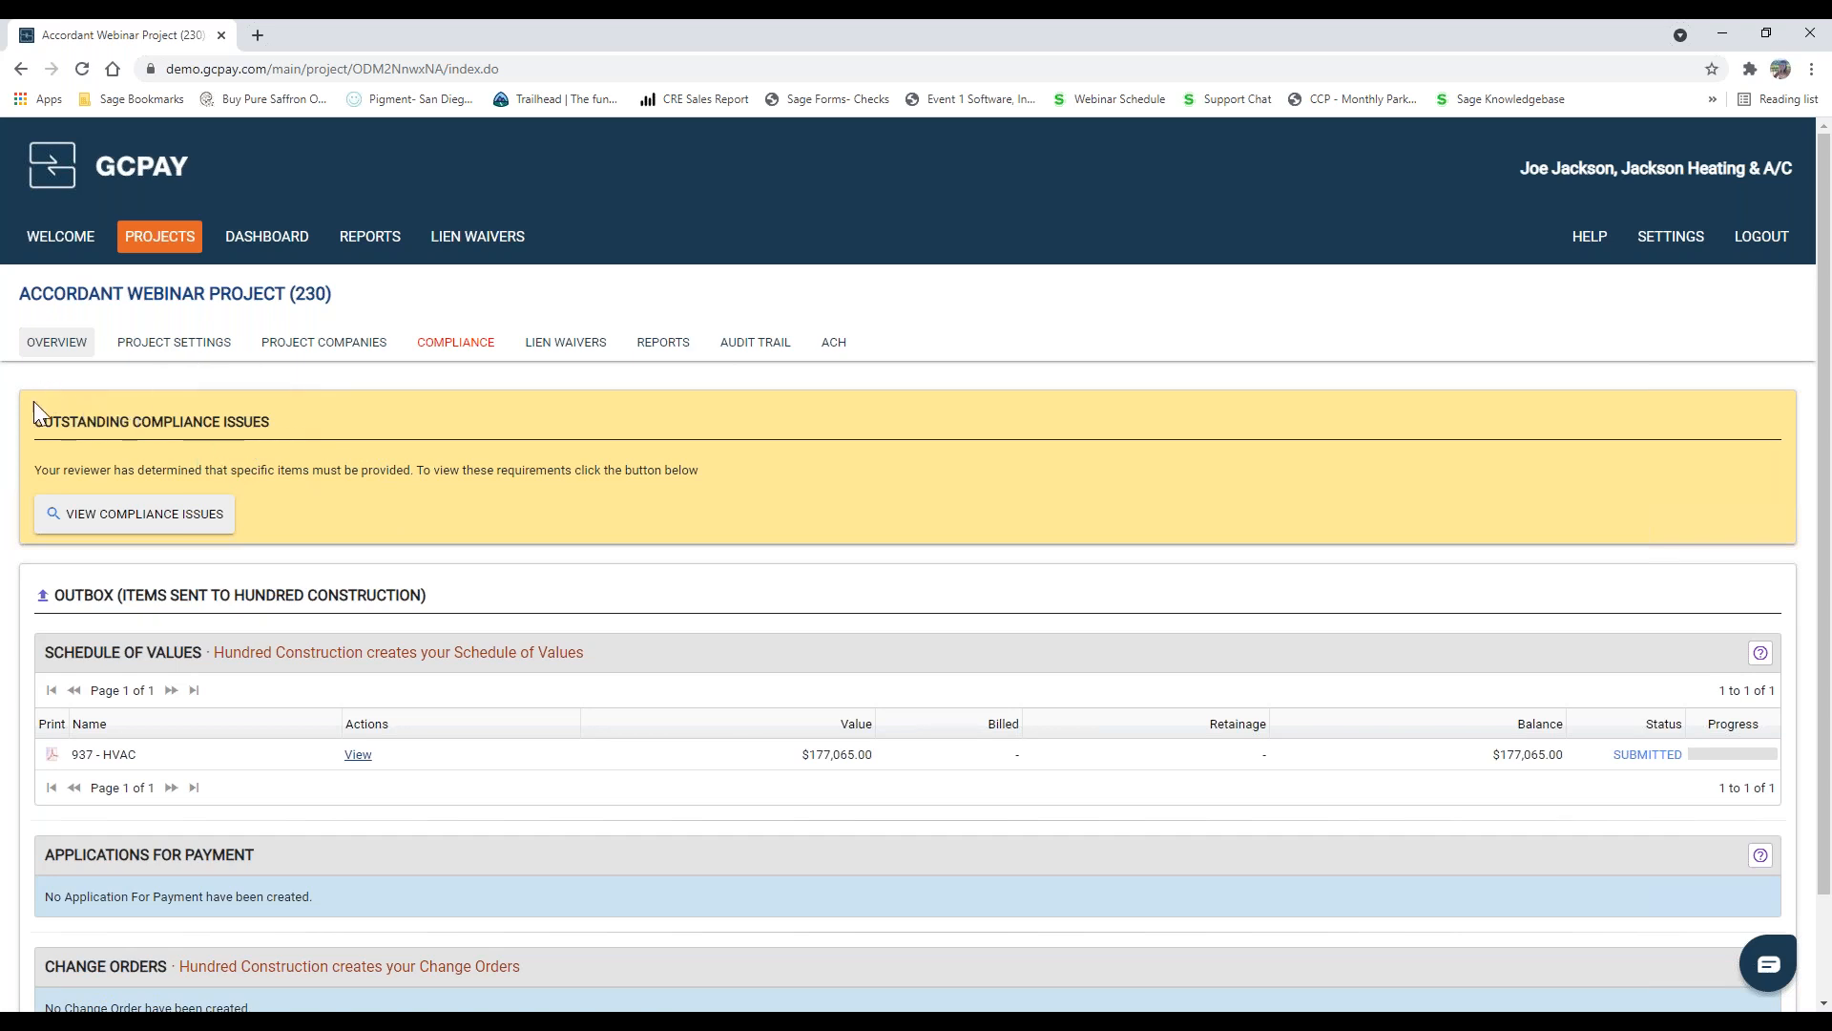
# Step: Review the project's compliance items, download and view the Auto Insurance cover sheet, and close it
pyautogui.click(456, 353)
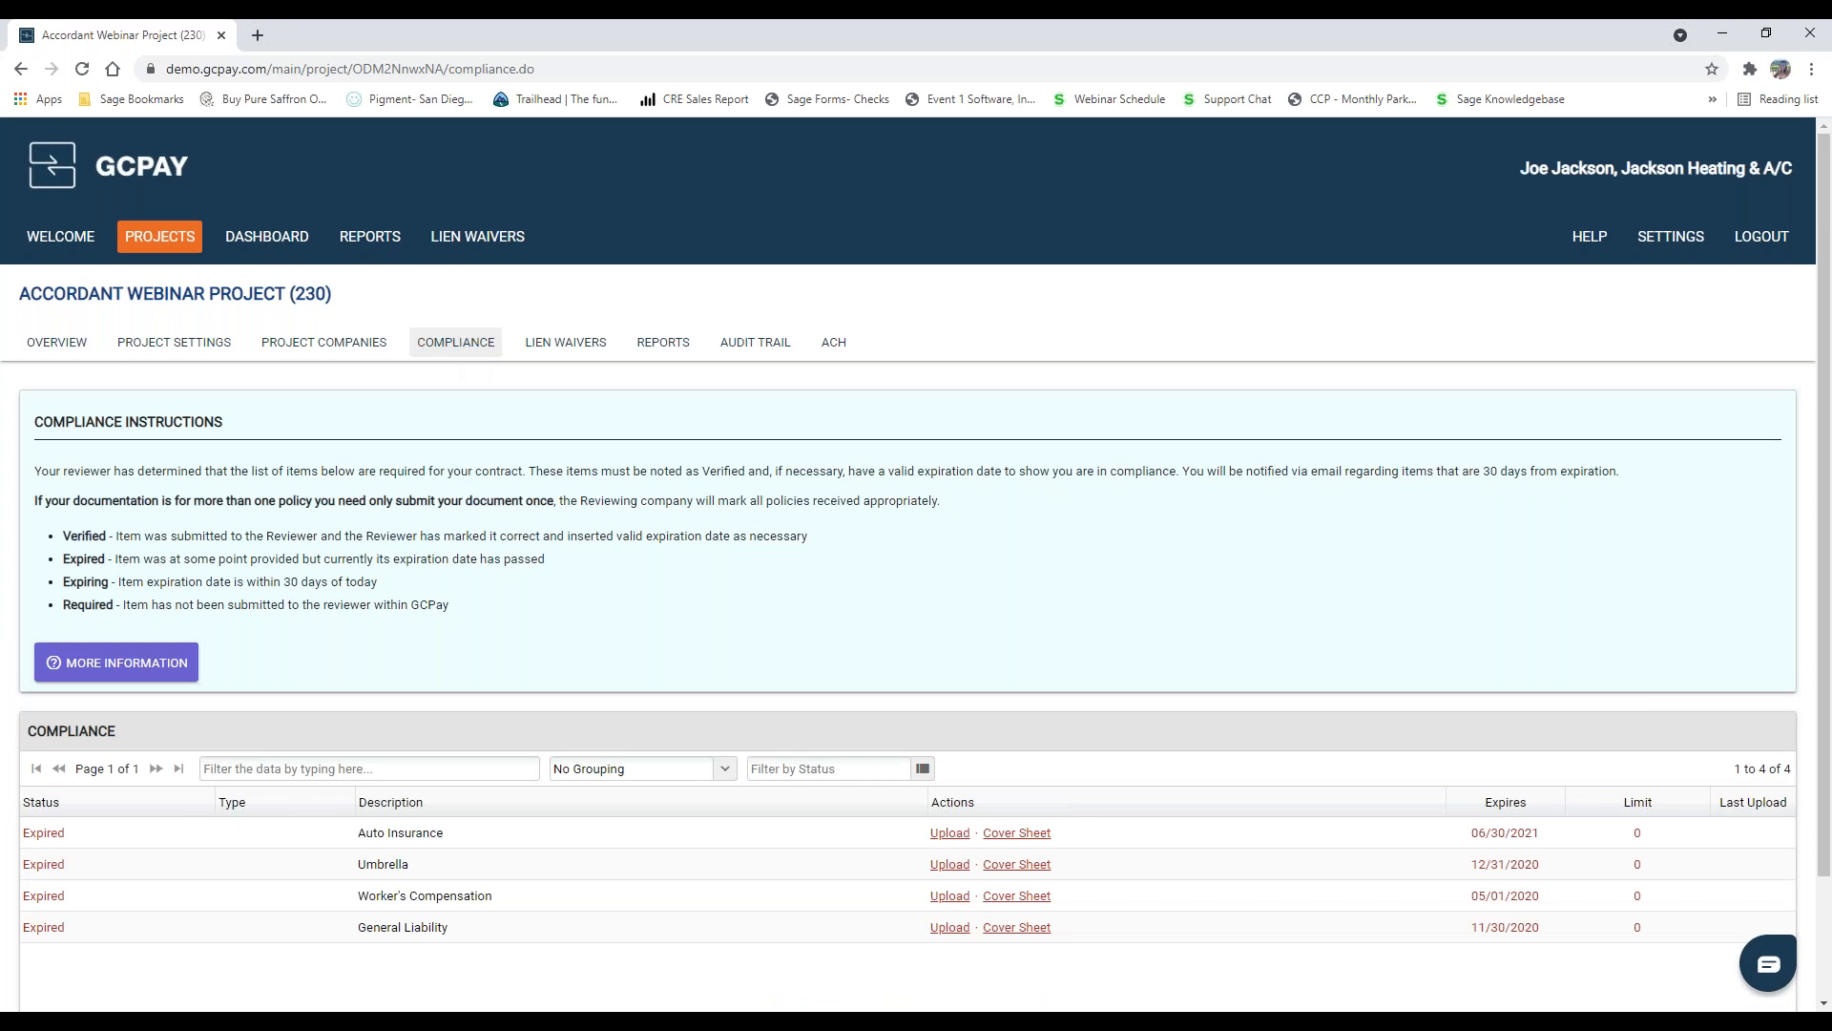
pyautogui.scroll(-1, 544, 519)
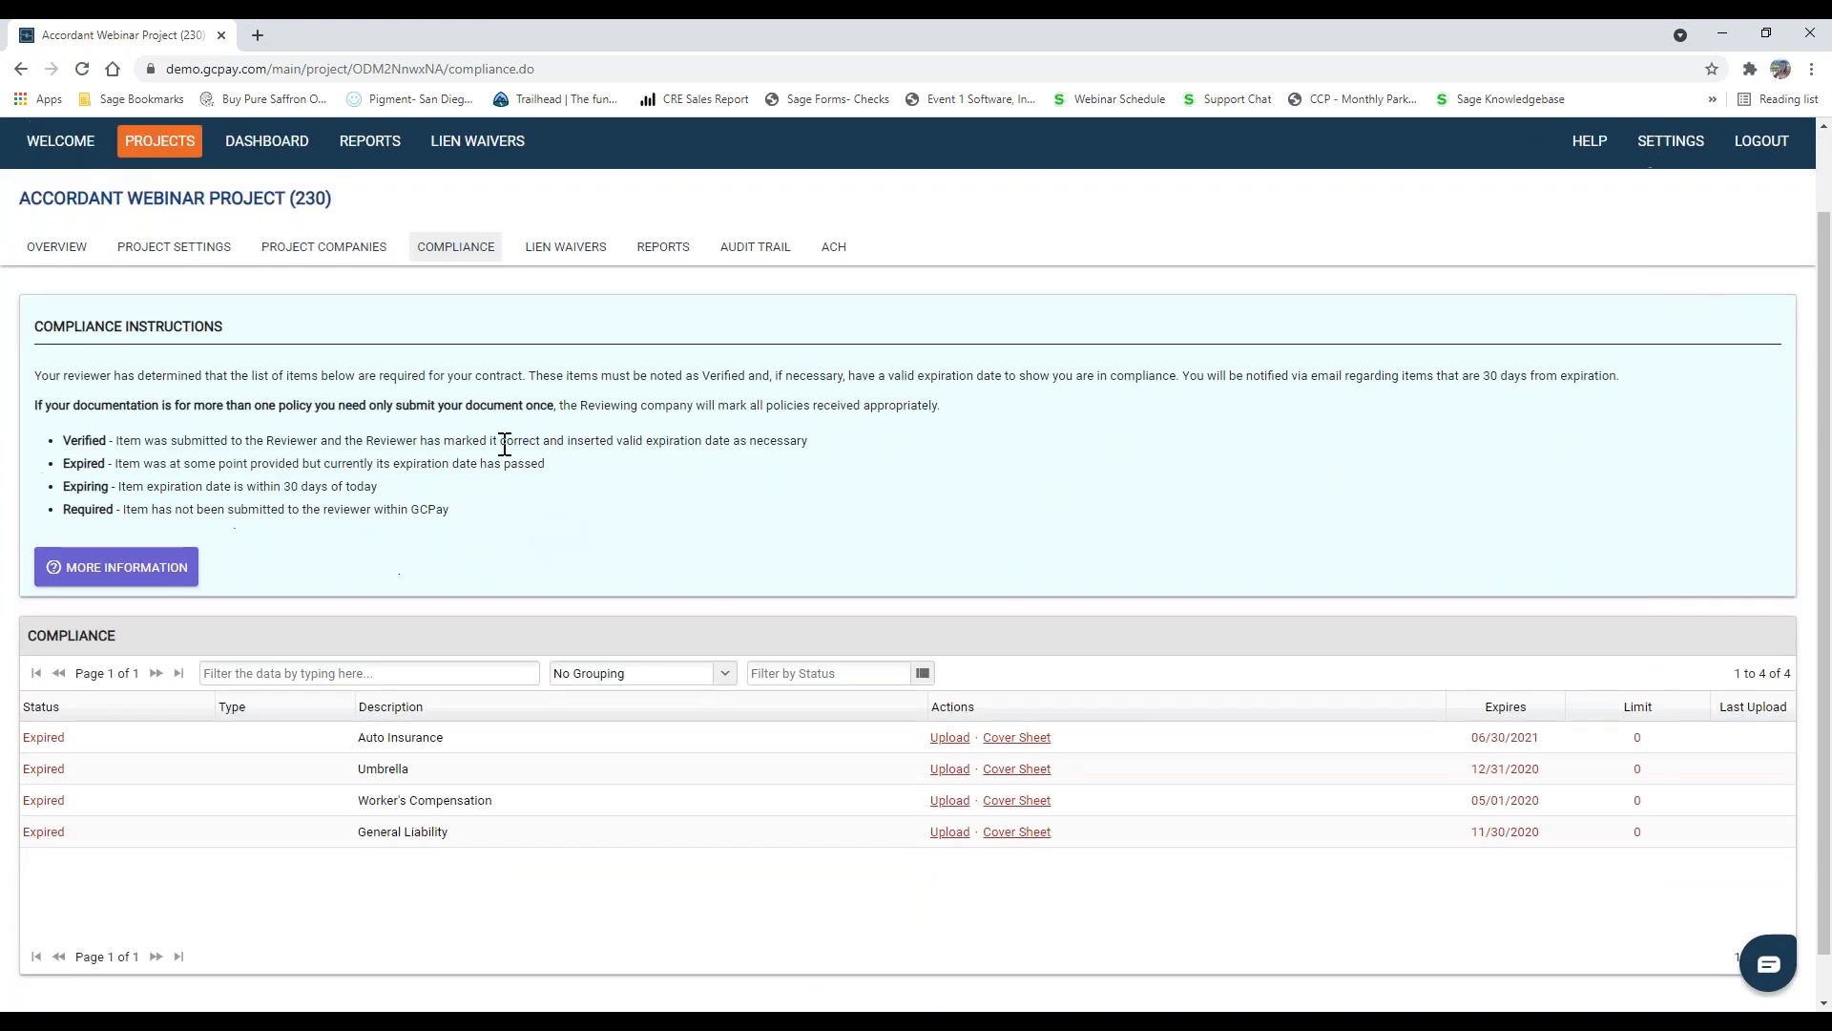
pyautogui.scroll(-1, 556, 789)
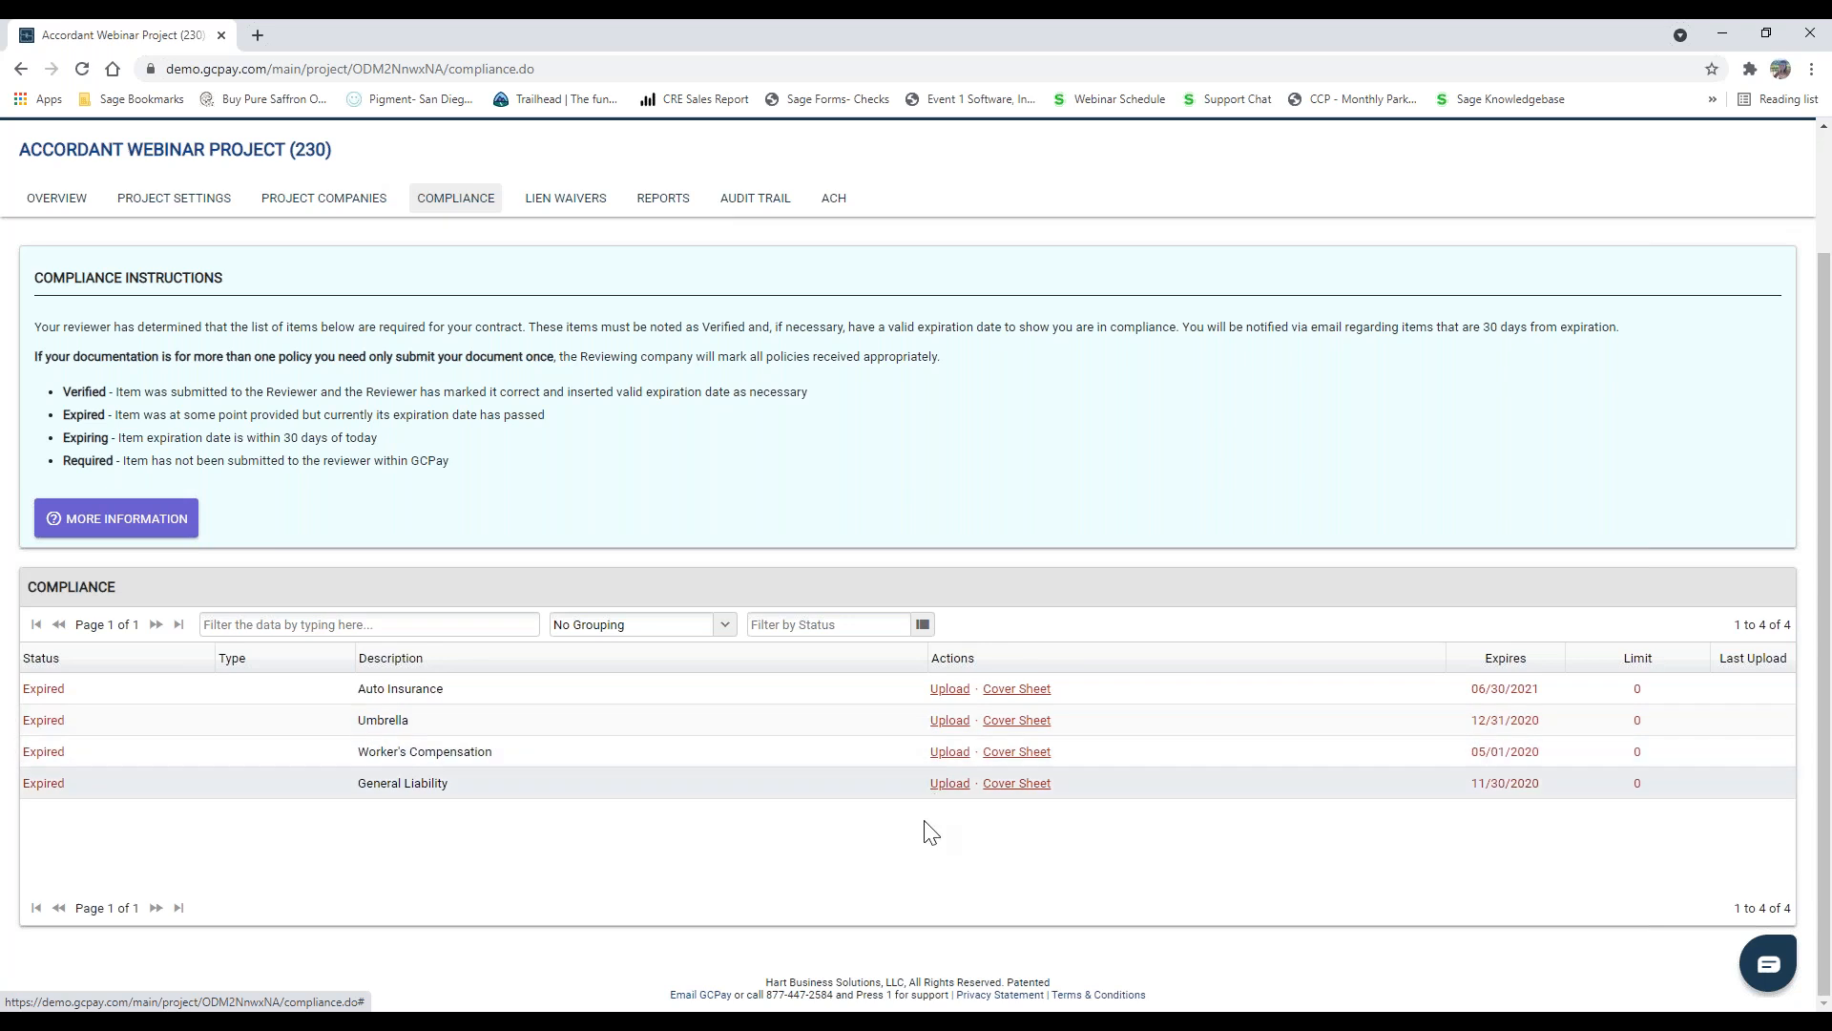
pyautogui.click(1023, 691)
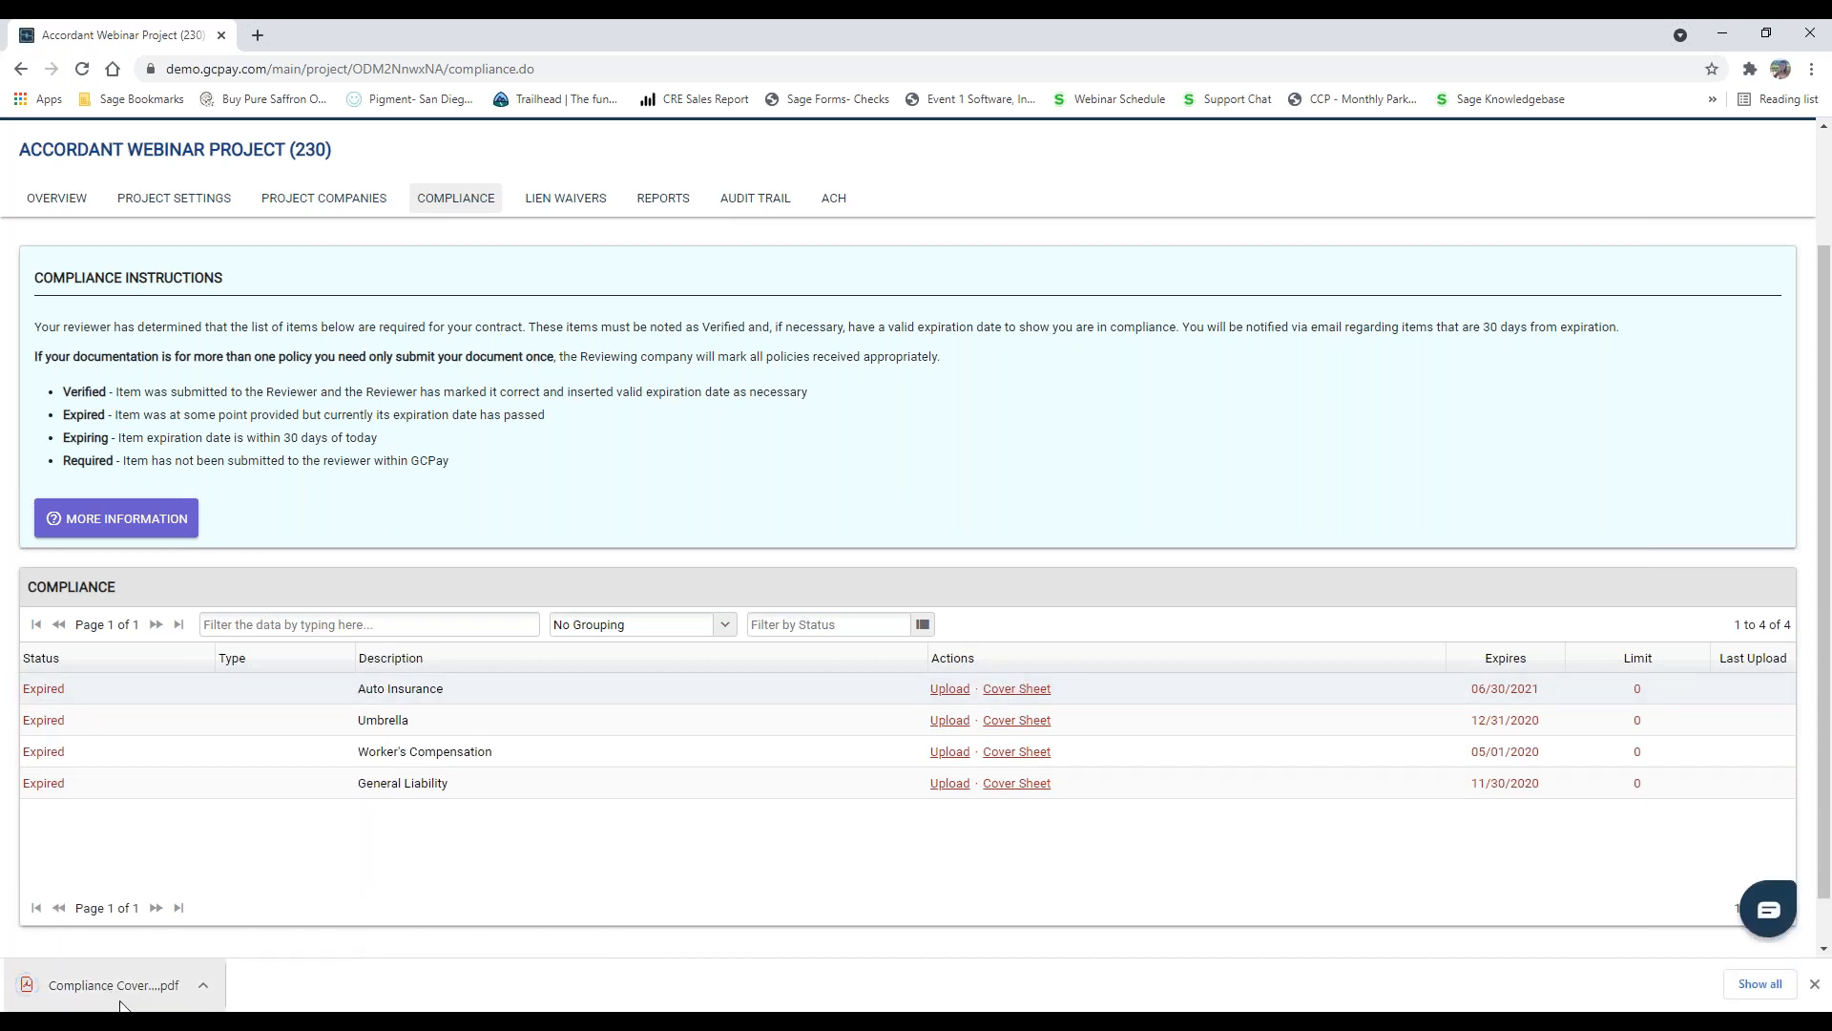
pyautogui.click(113, 993)
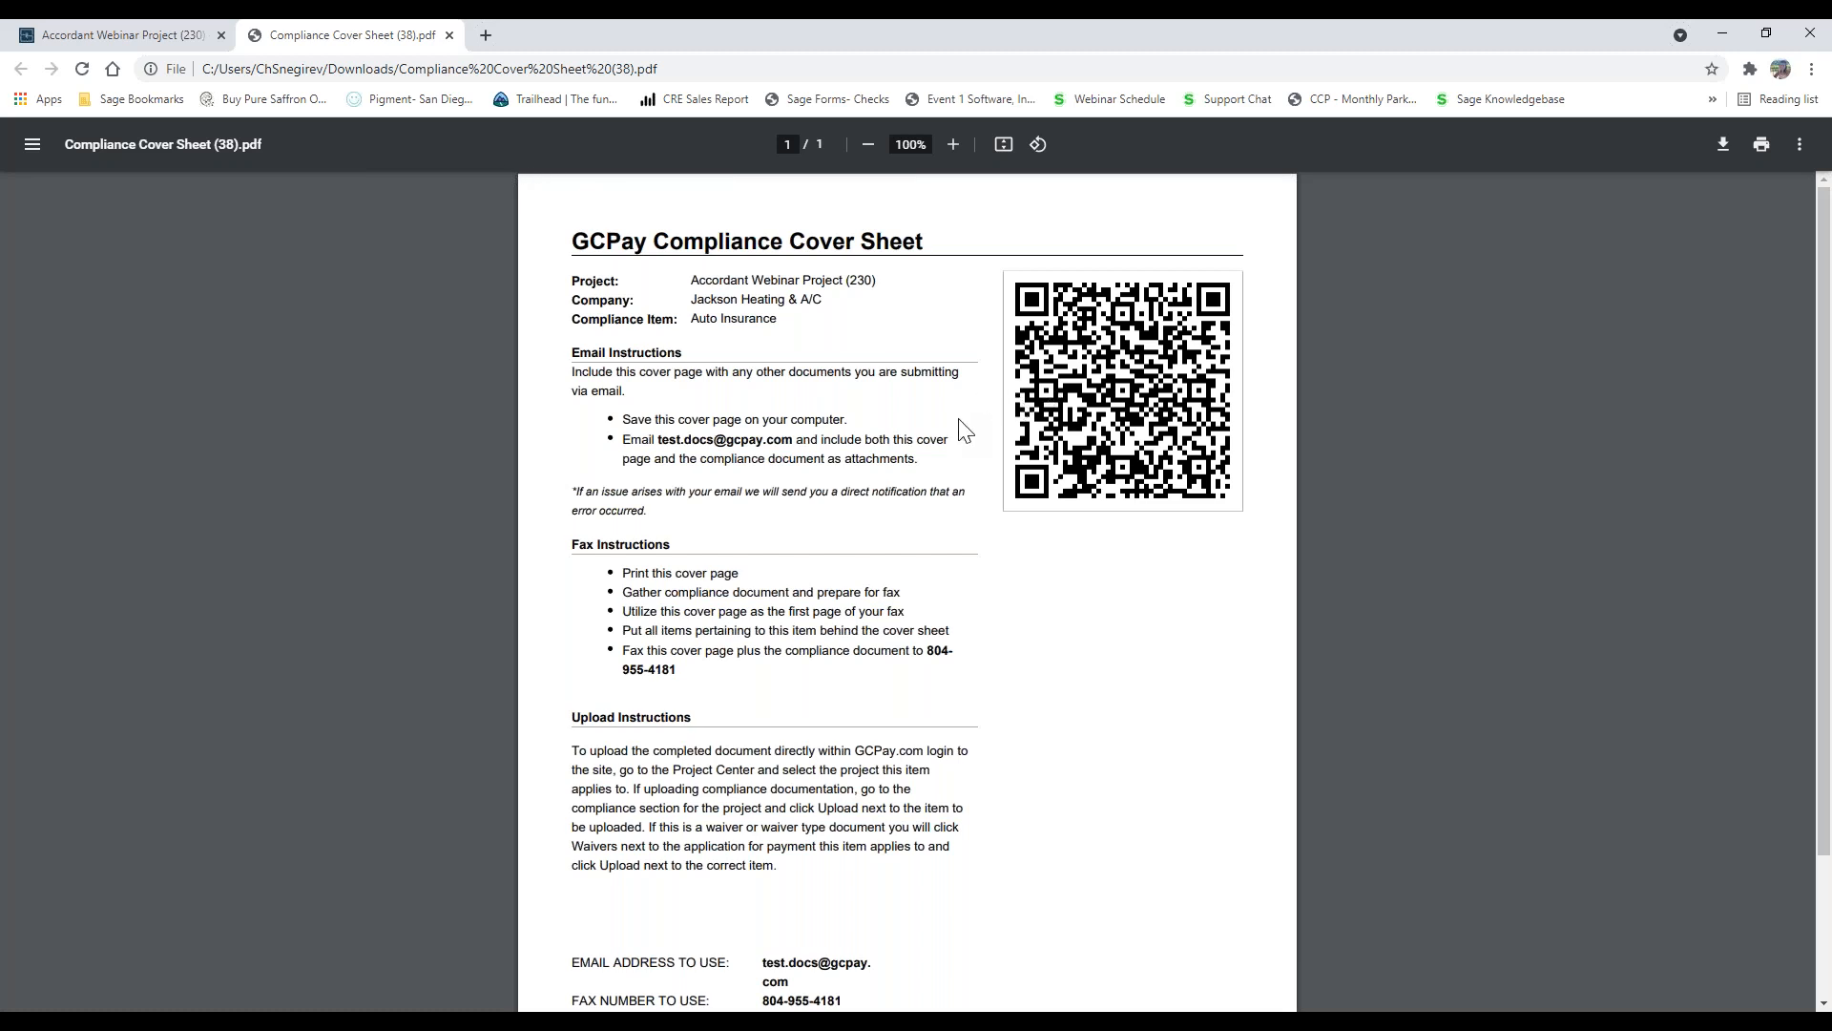
pyautogui.click(450, 35)
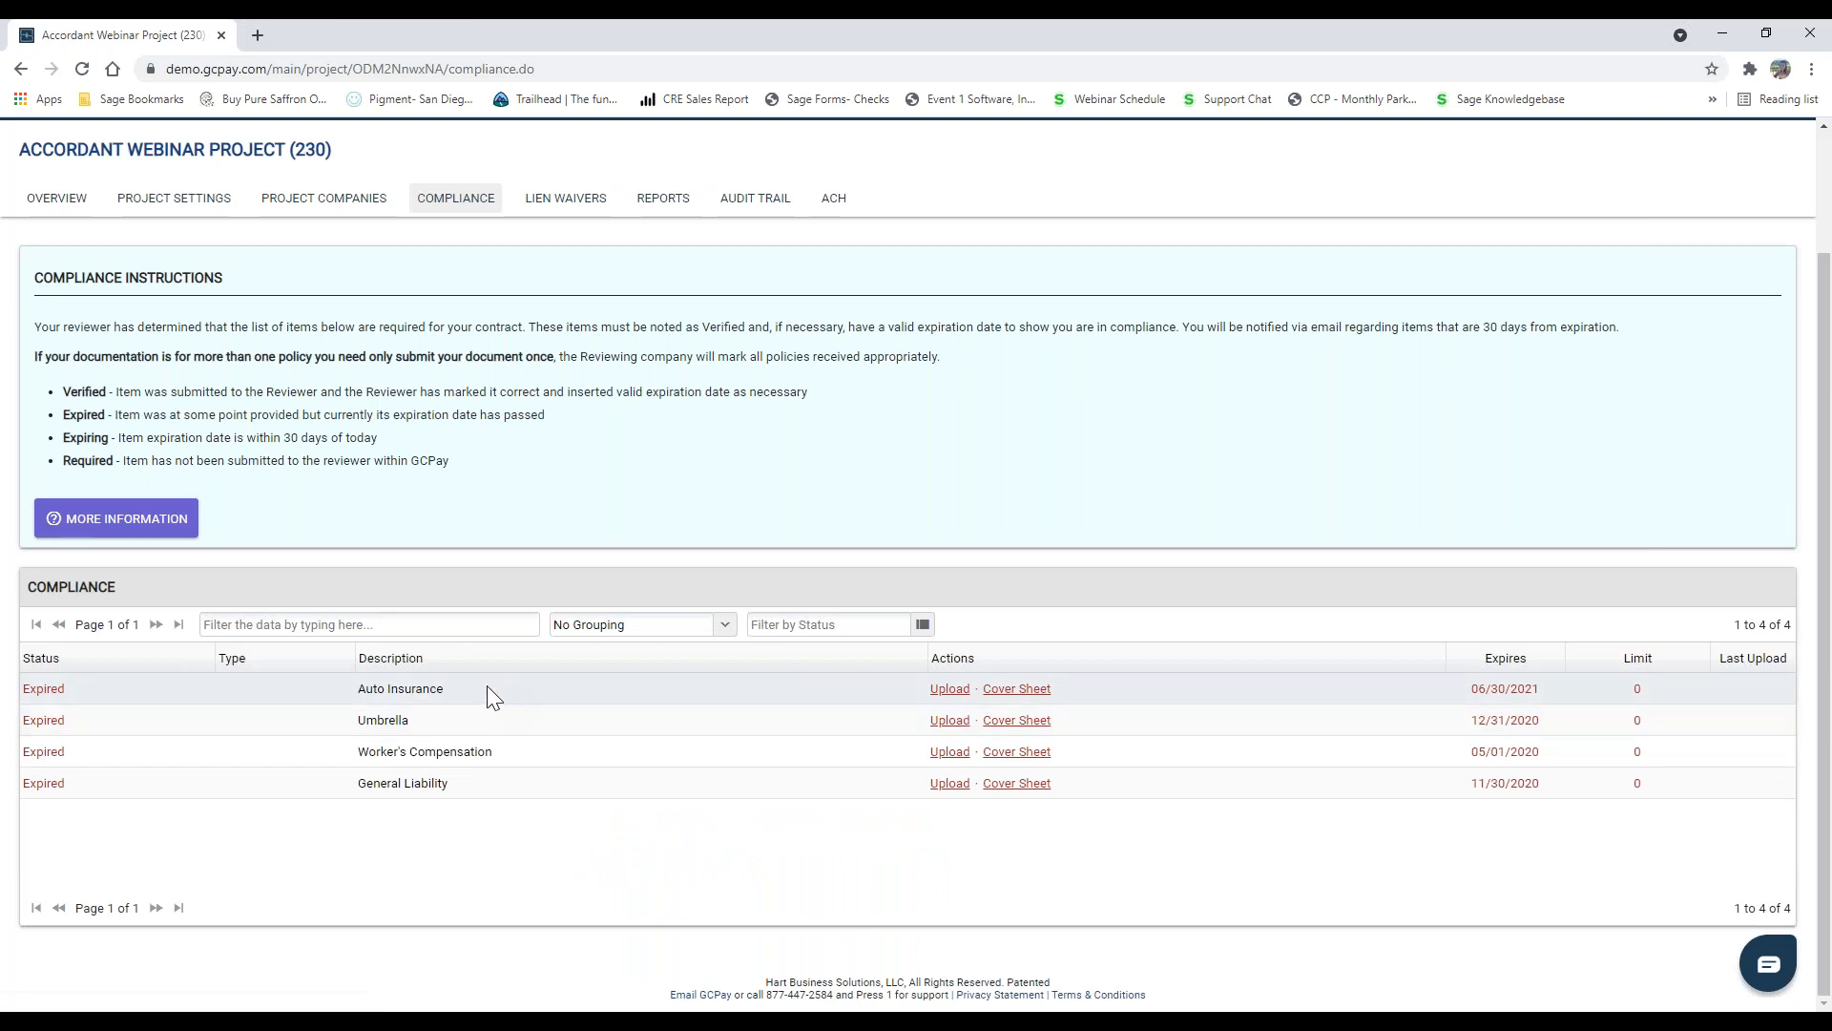
# Step: Log out and sign back in with the saved username and password of the Hundred Construction account
pyautogui.scroll(2, 494, 614)
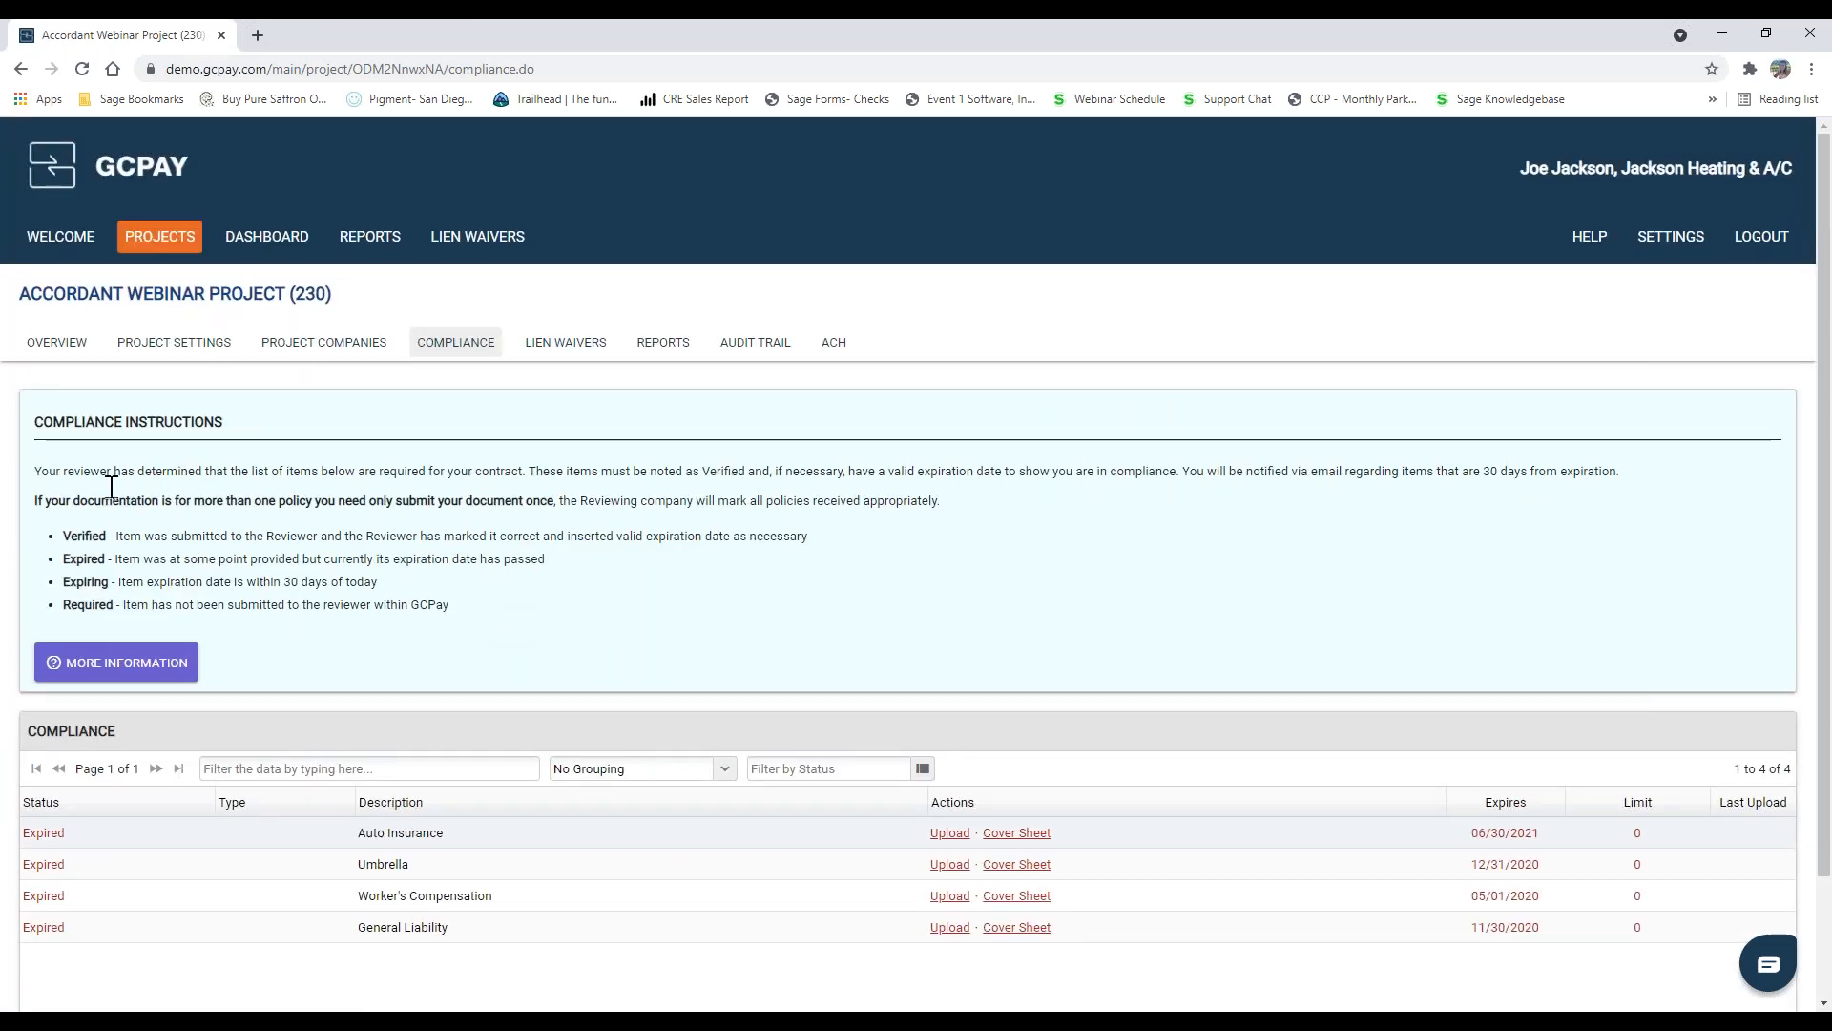
pyautogui.click(1762, 237)
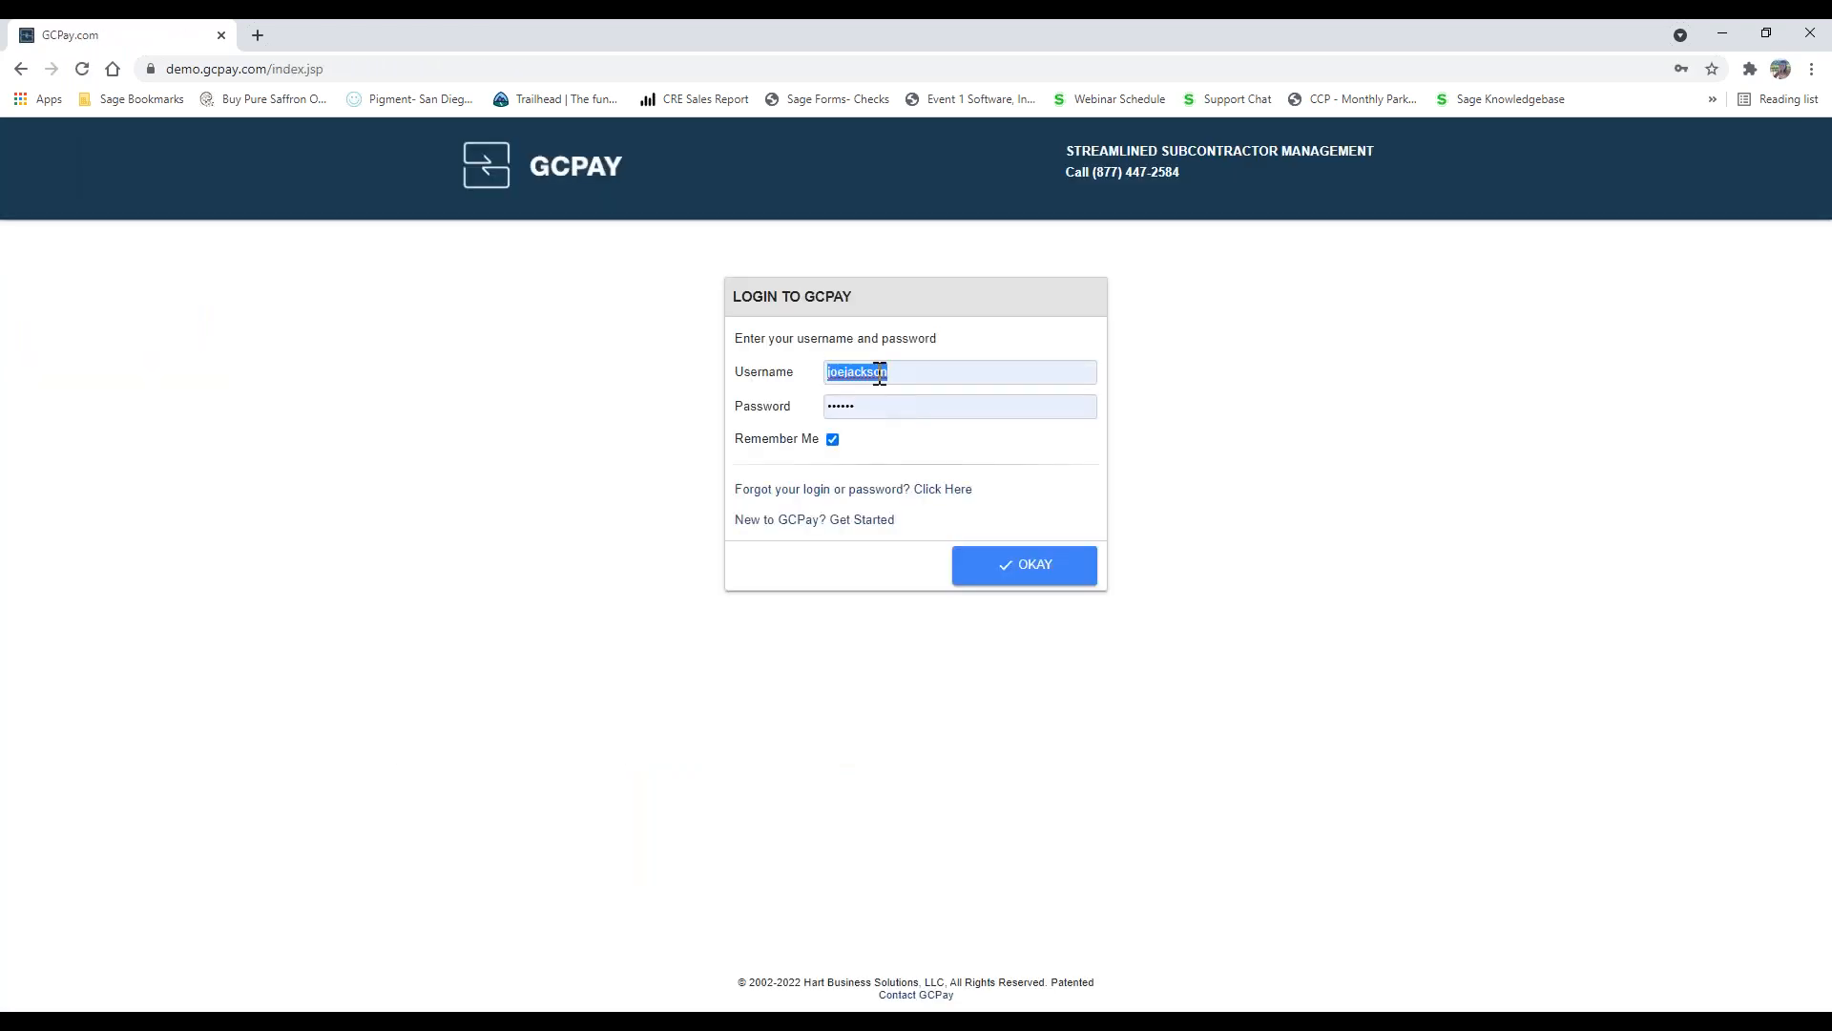
pyautogui.click(880, 372)
pyautogui.click(879, 474)
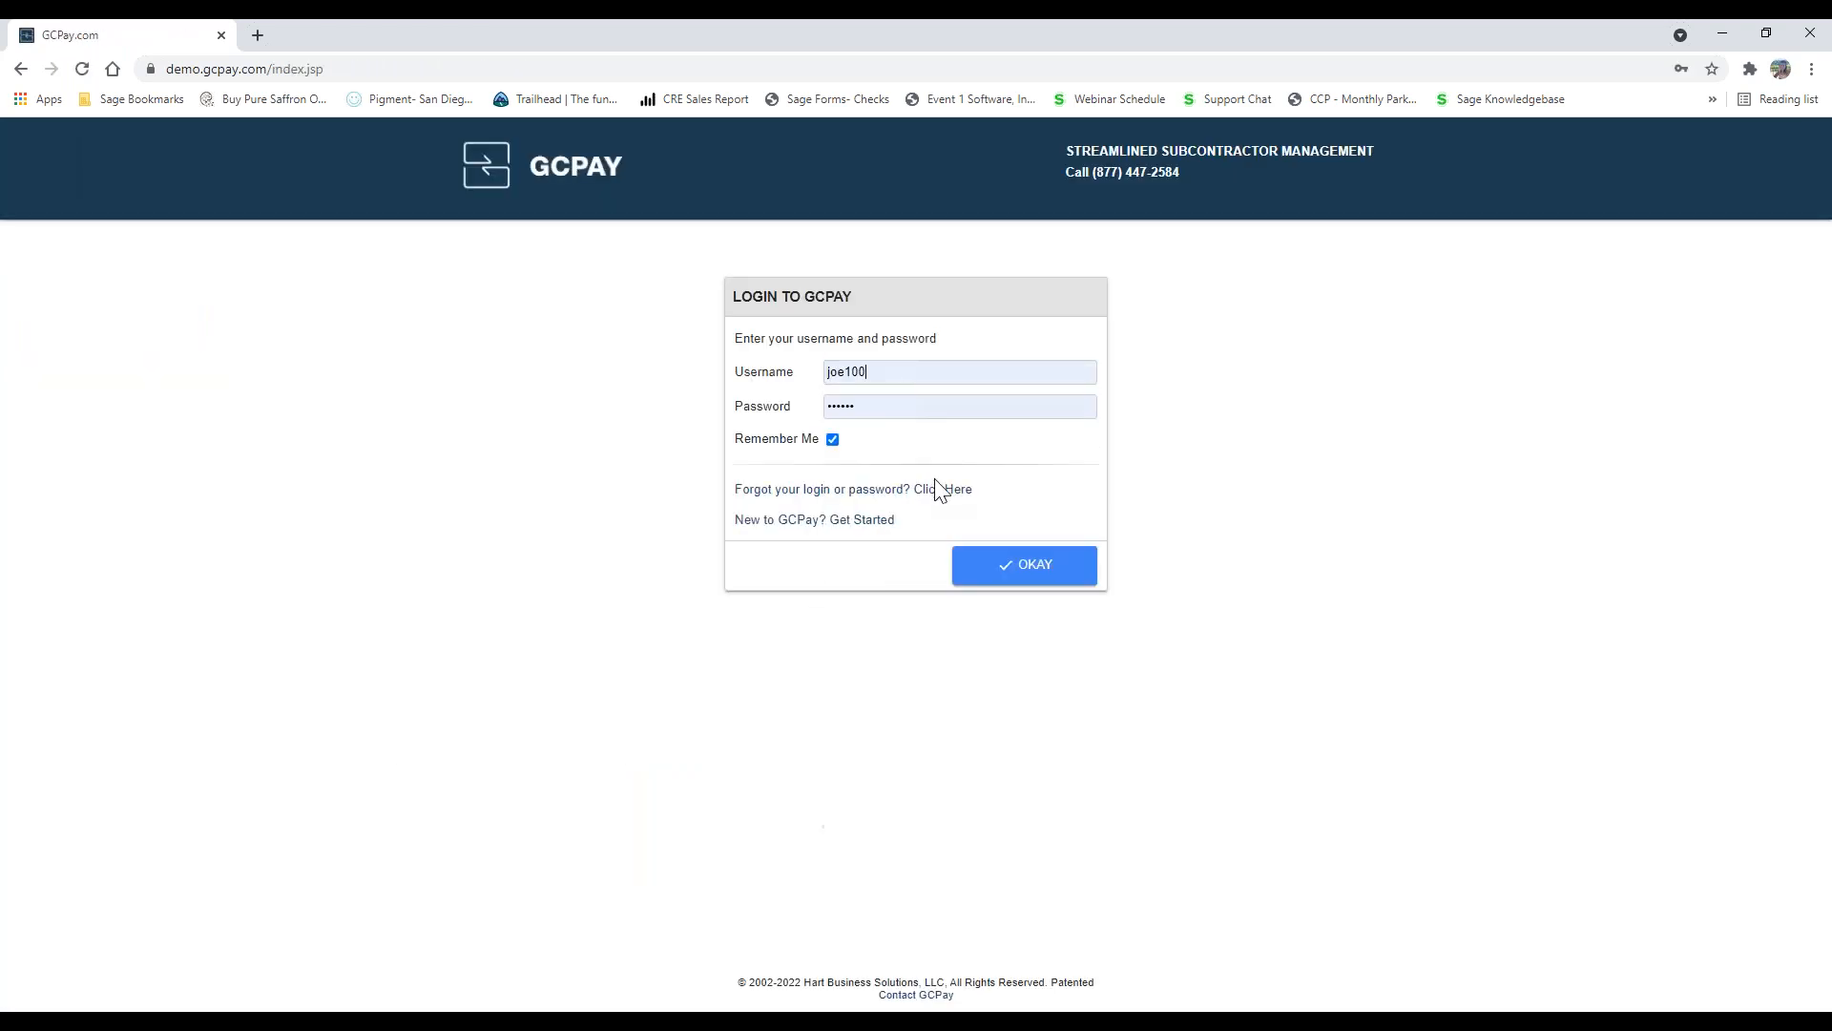
pyautogui.click(1023, 573)
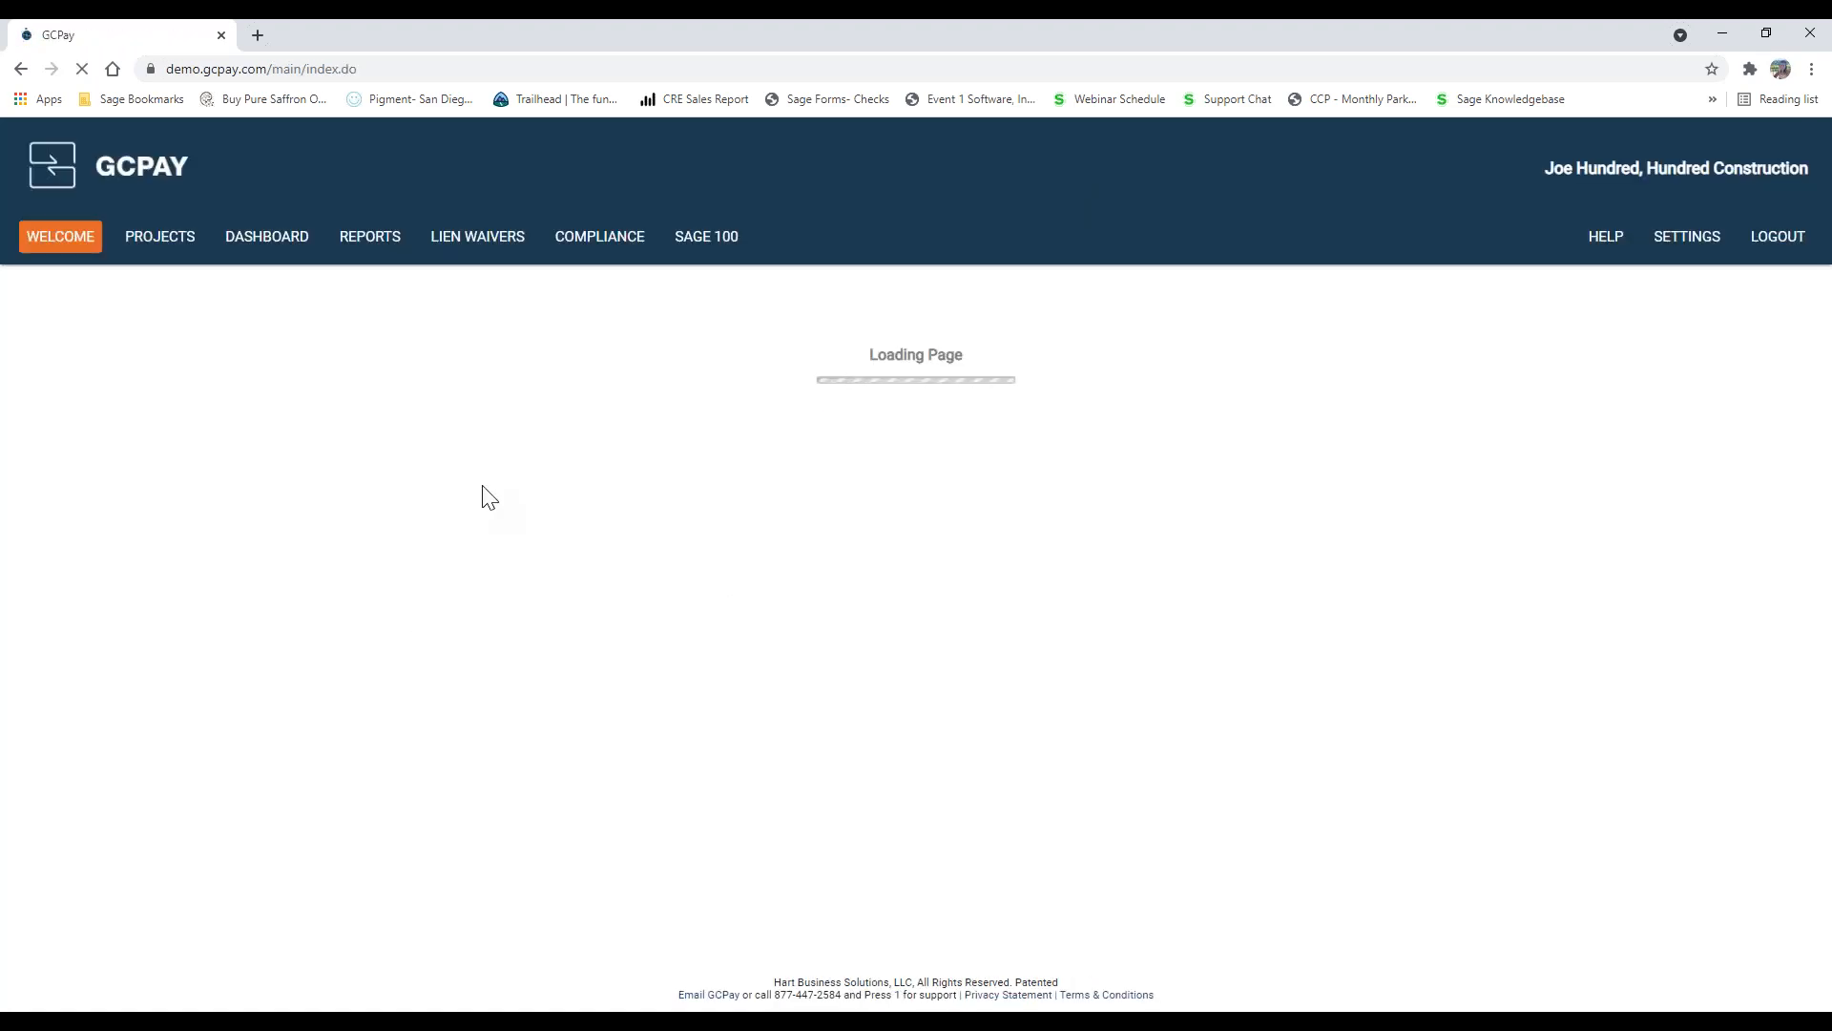
# Step: From the dashboard's Submitted items, open Jackson Heating & A/C's 937 - HVAC schedule of values for review and check its line items
pyautogui.click(263, 242)
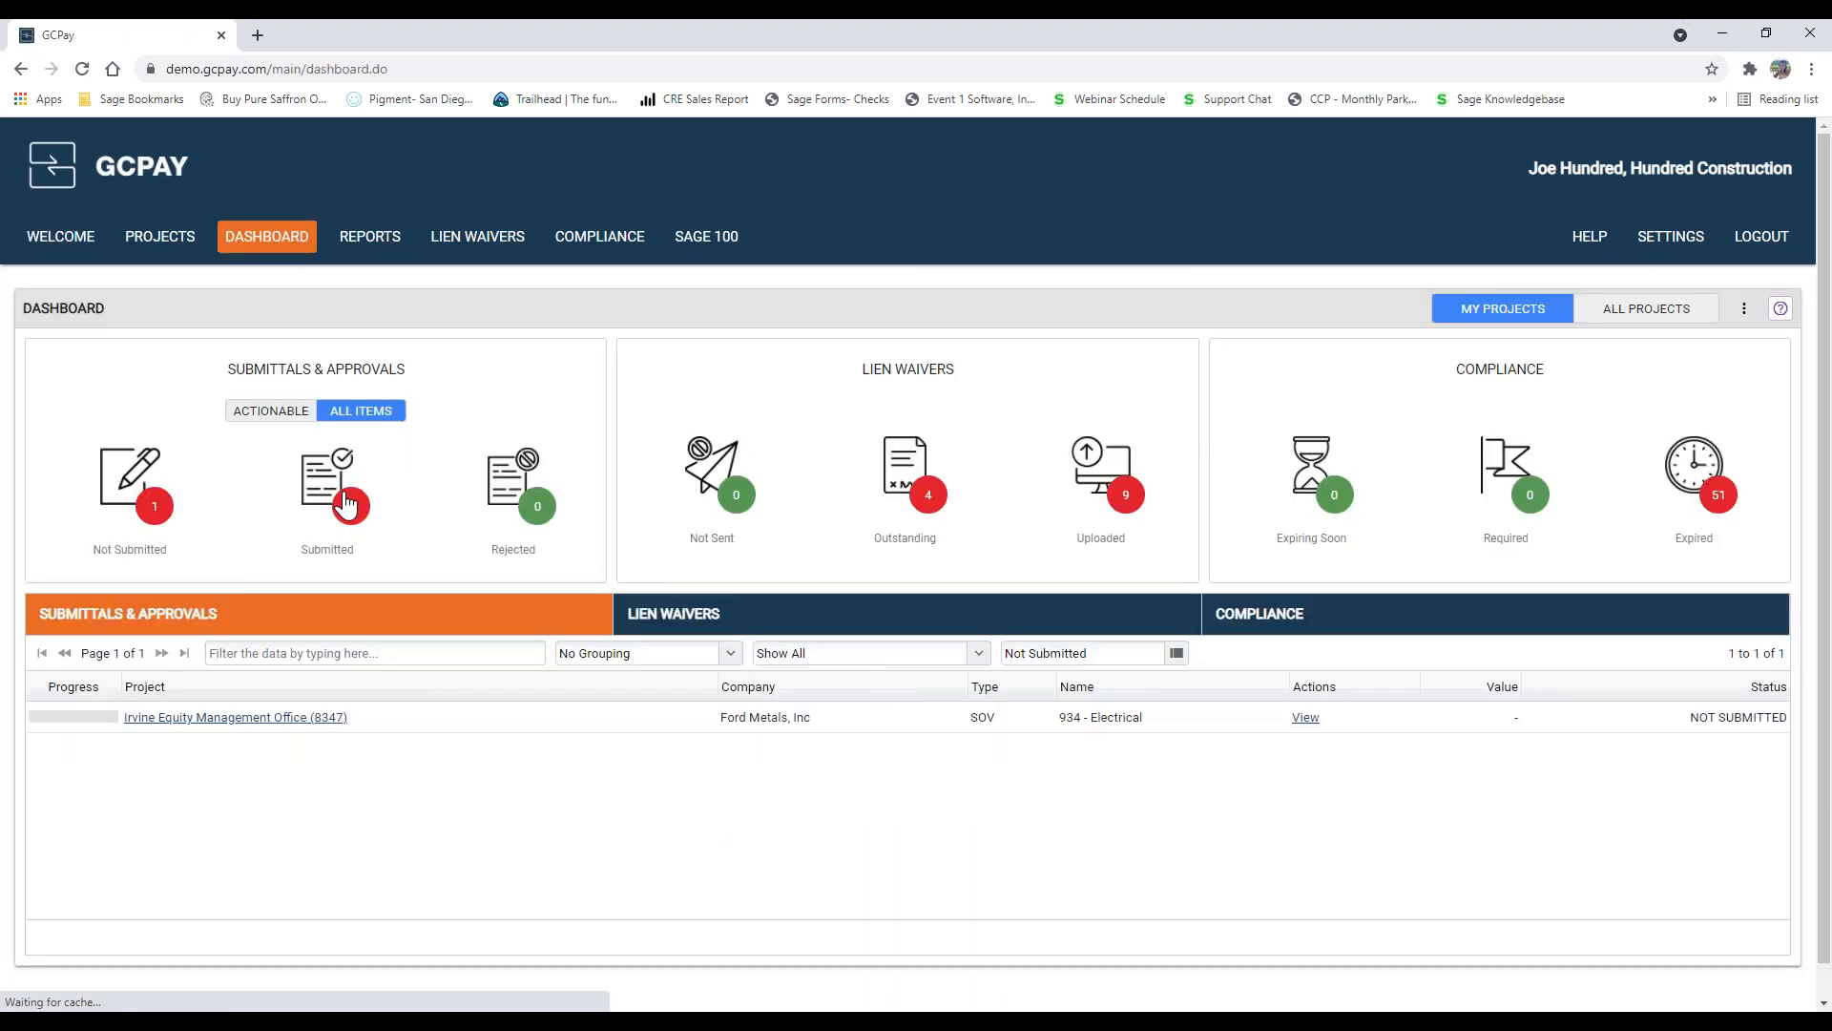
pyautogui.click(342, 491)
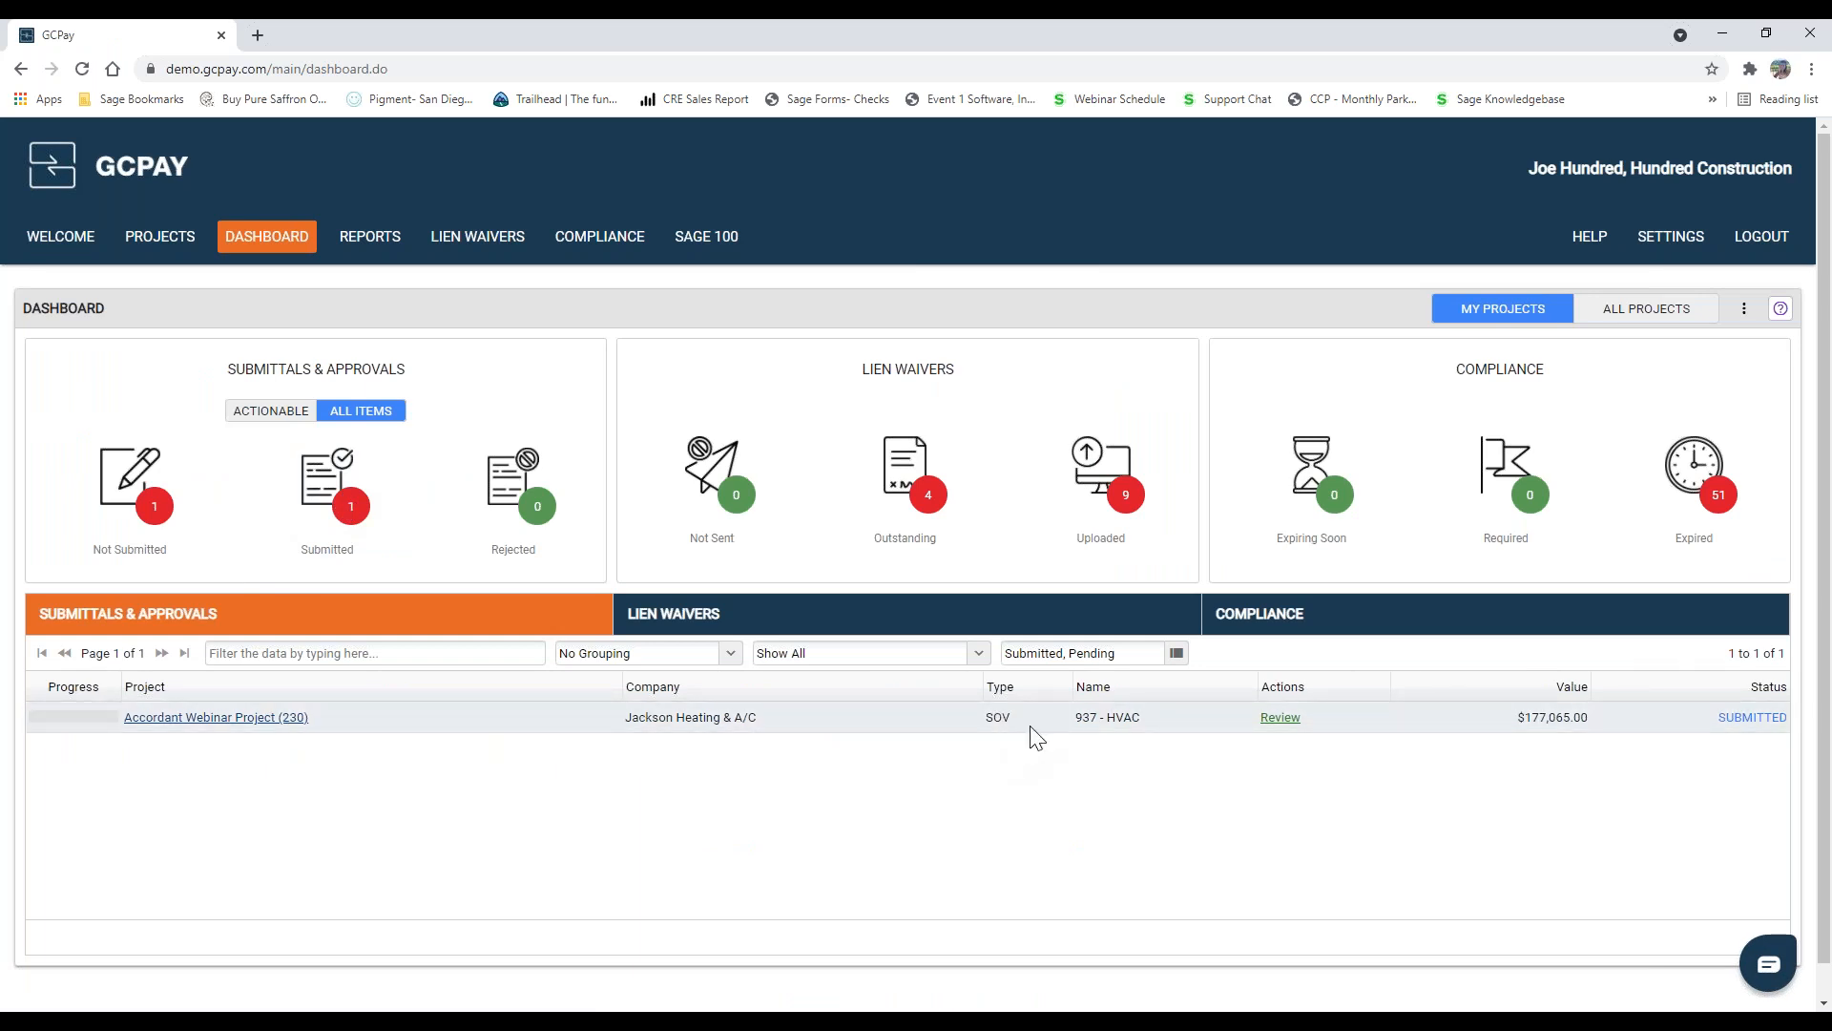
pyautogui.click(1284, 719)
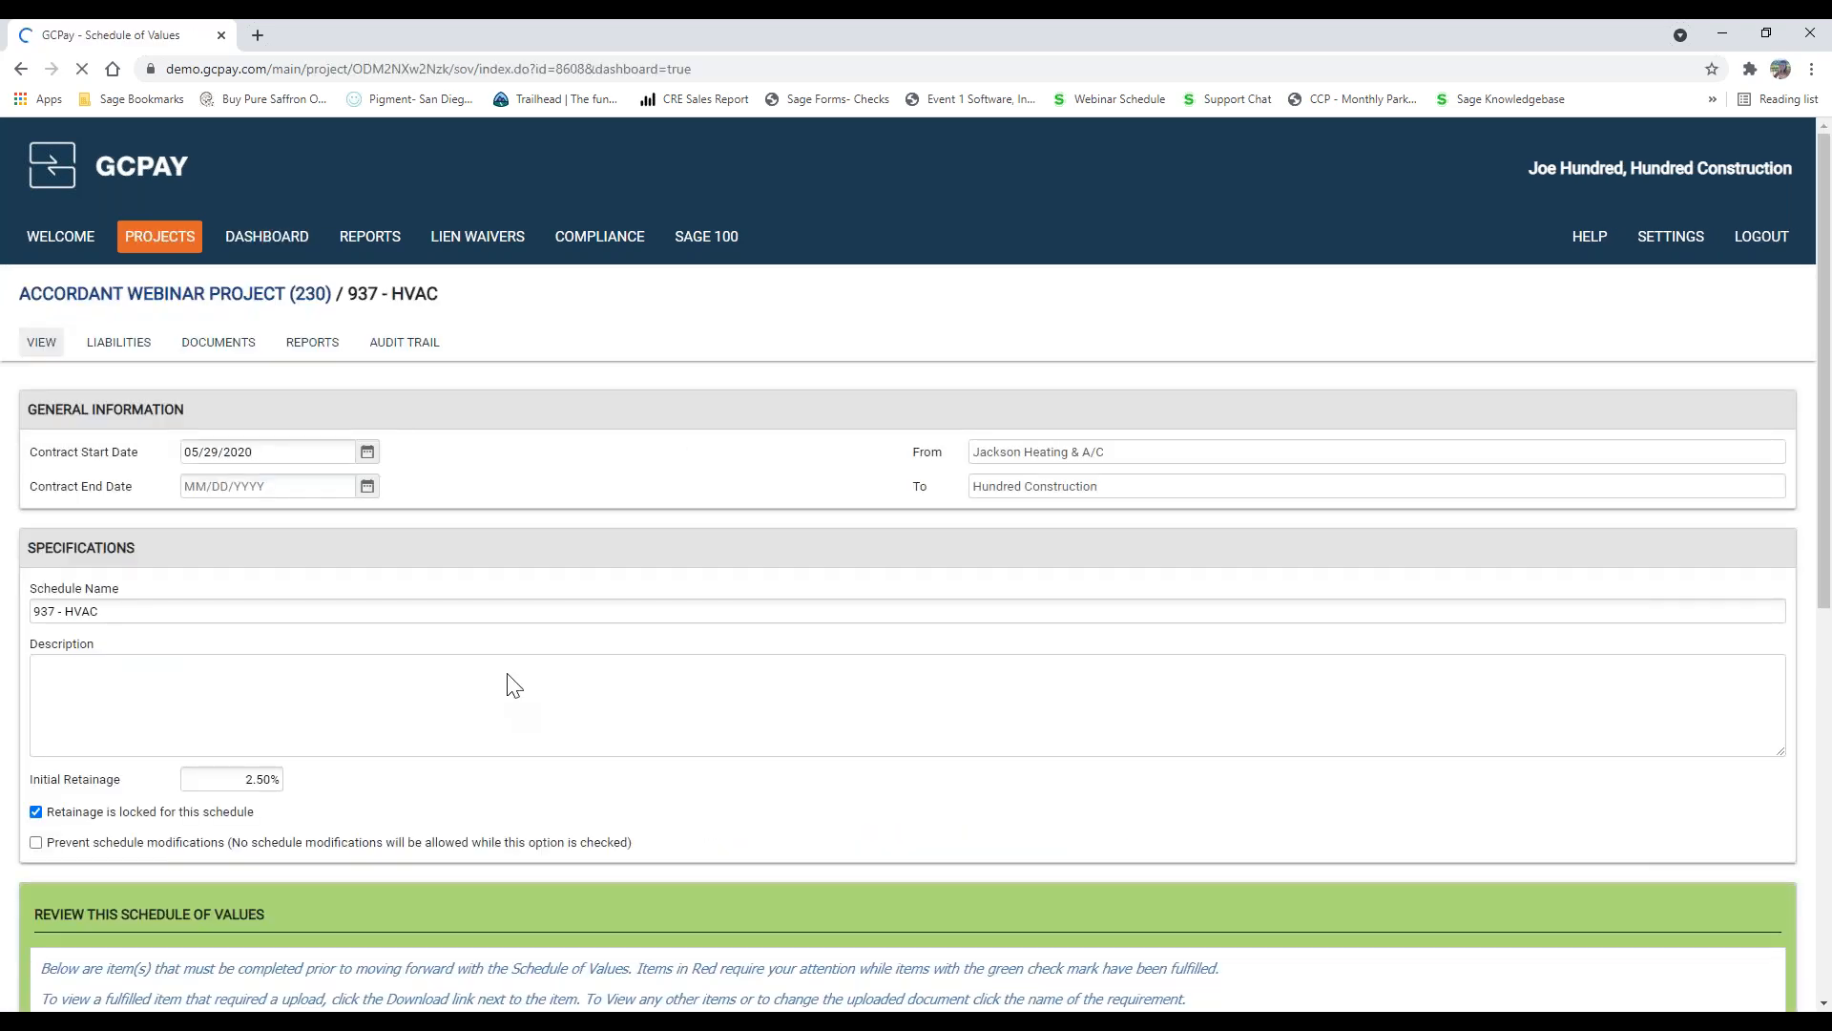
pyautogui.scroll(-4, 508, 666)
pyautogui.scroll(-3, 508, 662)
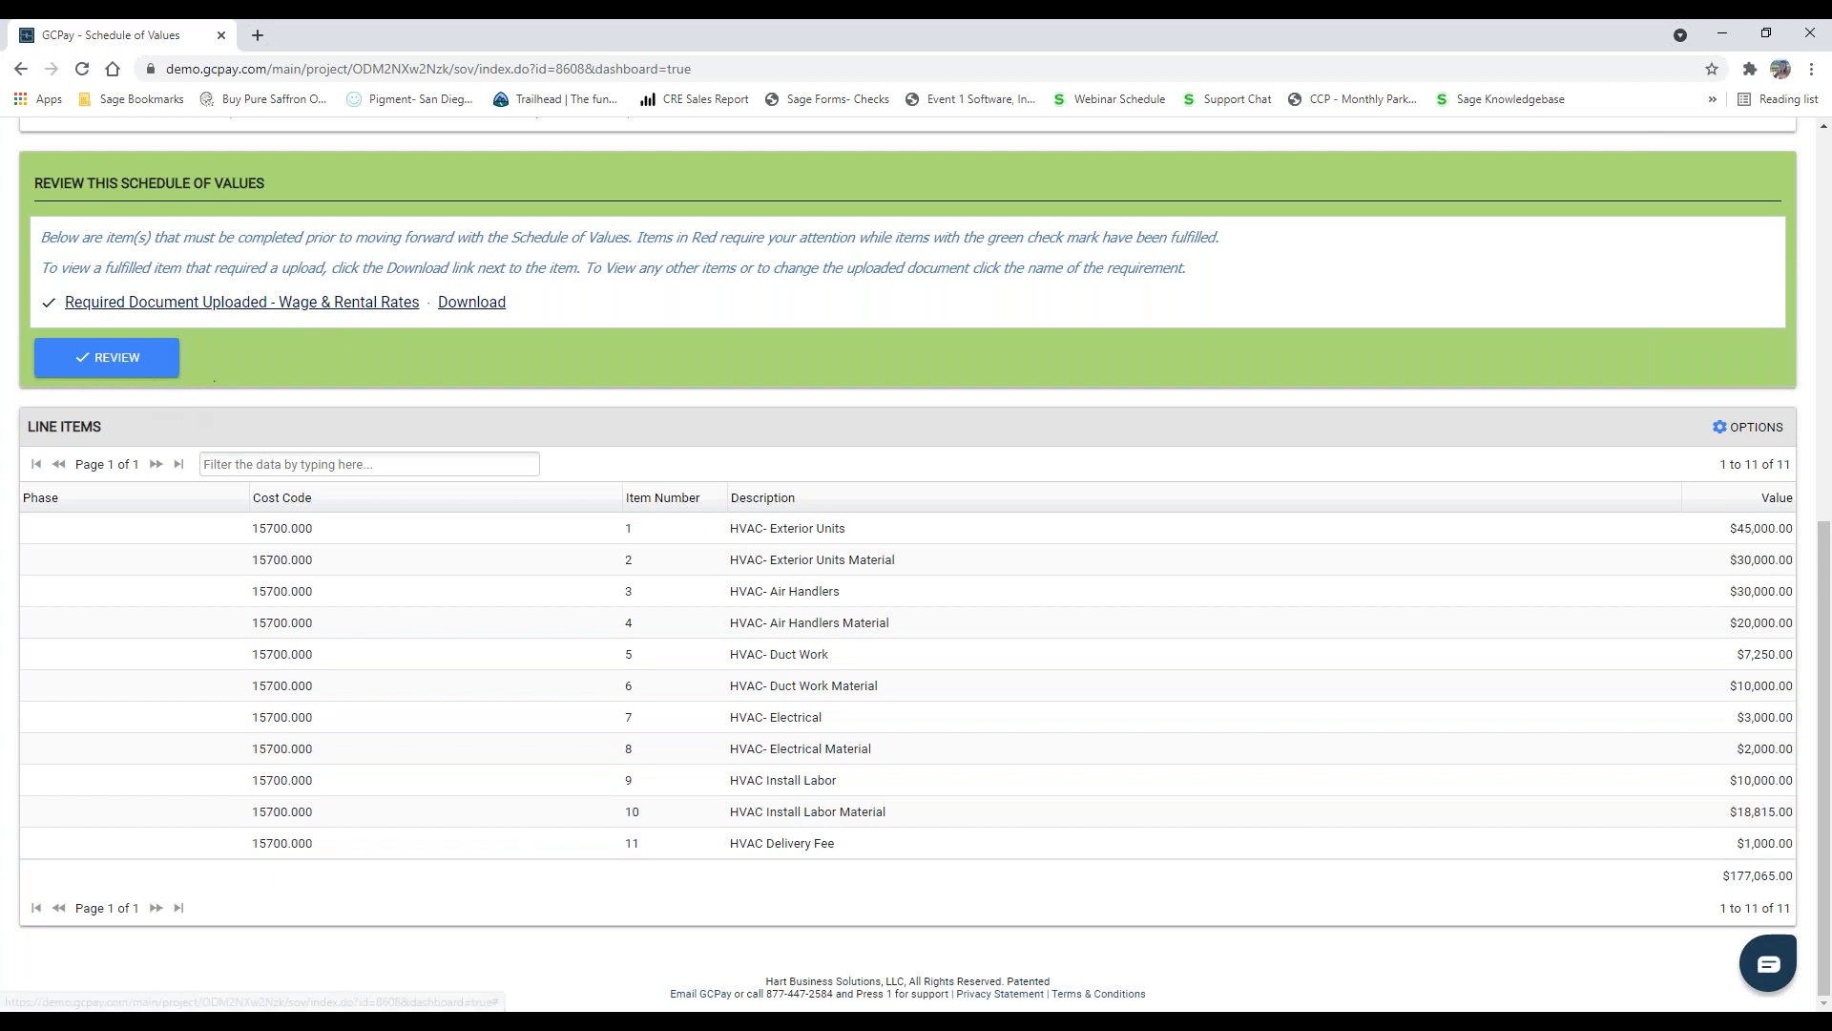
# Step: Open the review form for the 937 - HVAC schedule of values and try to reject it without a comment
pyautogui.click(132, 371)
pyautogui.click(637, 539)
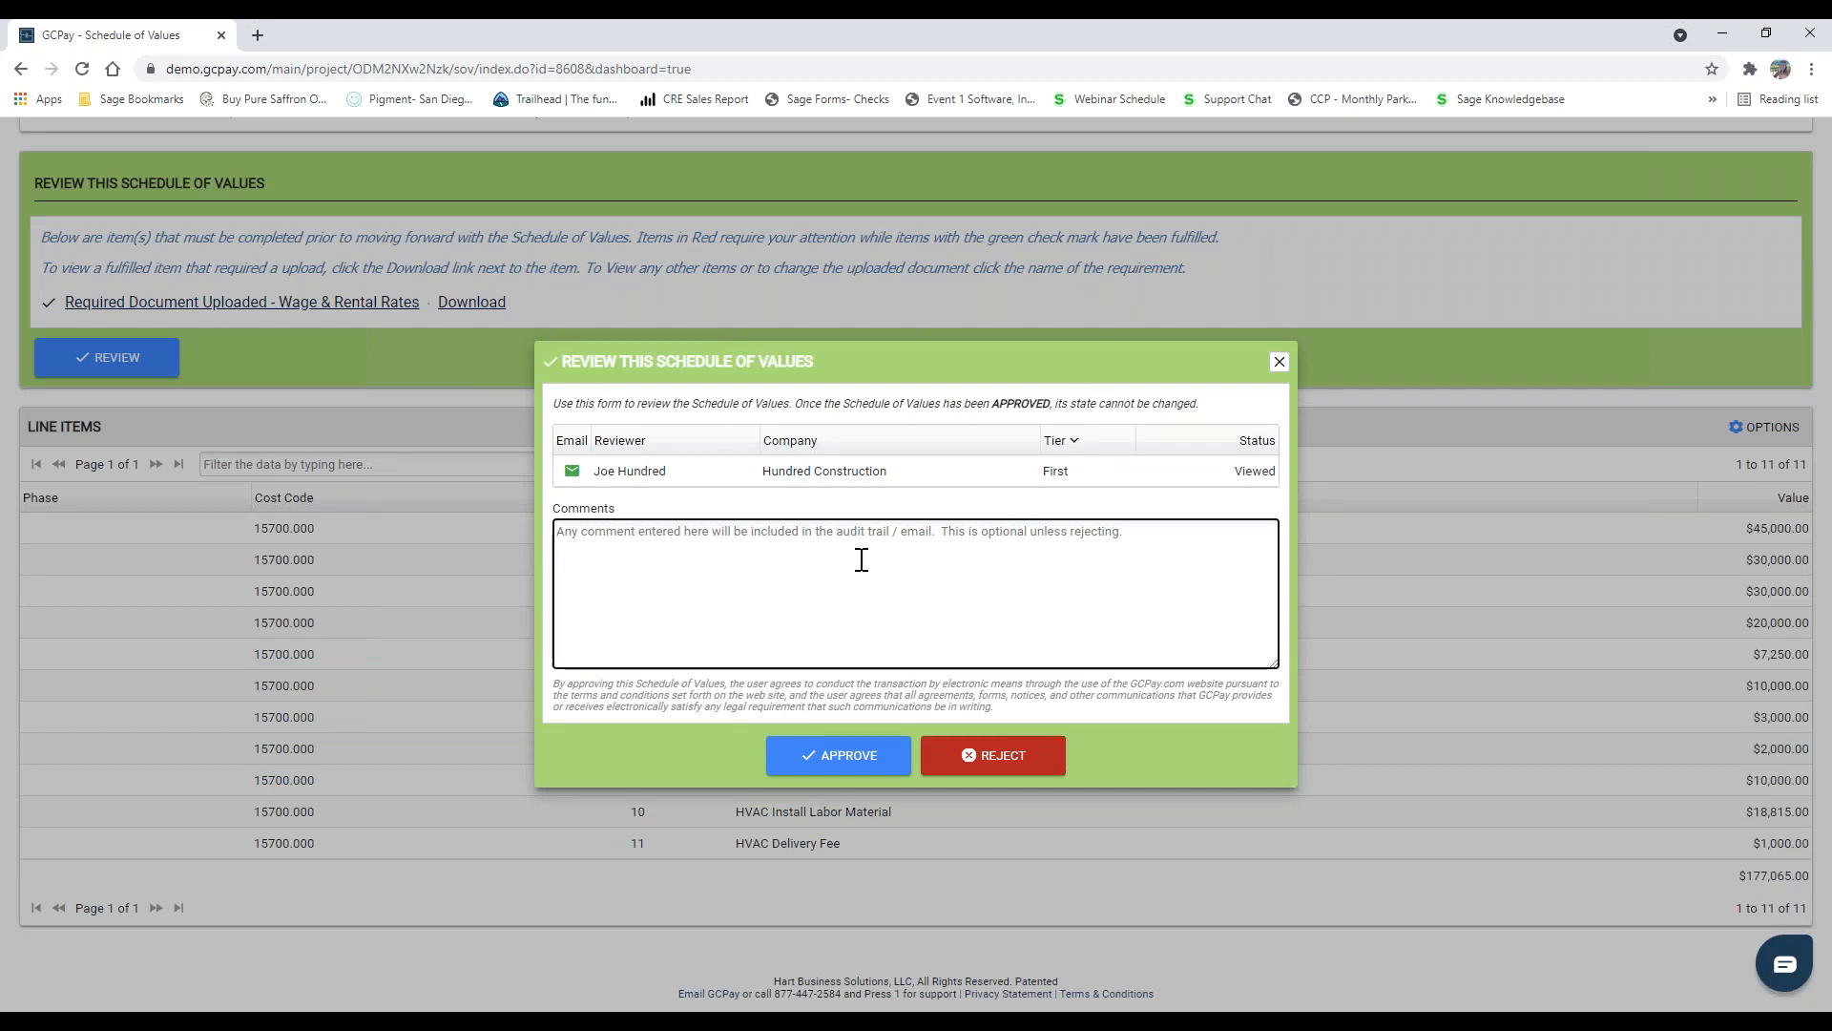
pyautogui.click(1003, 763)
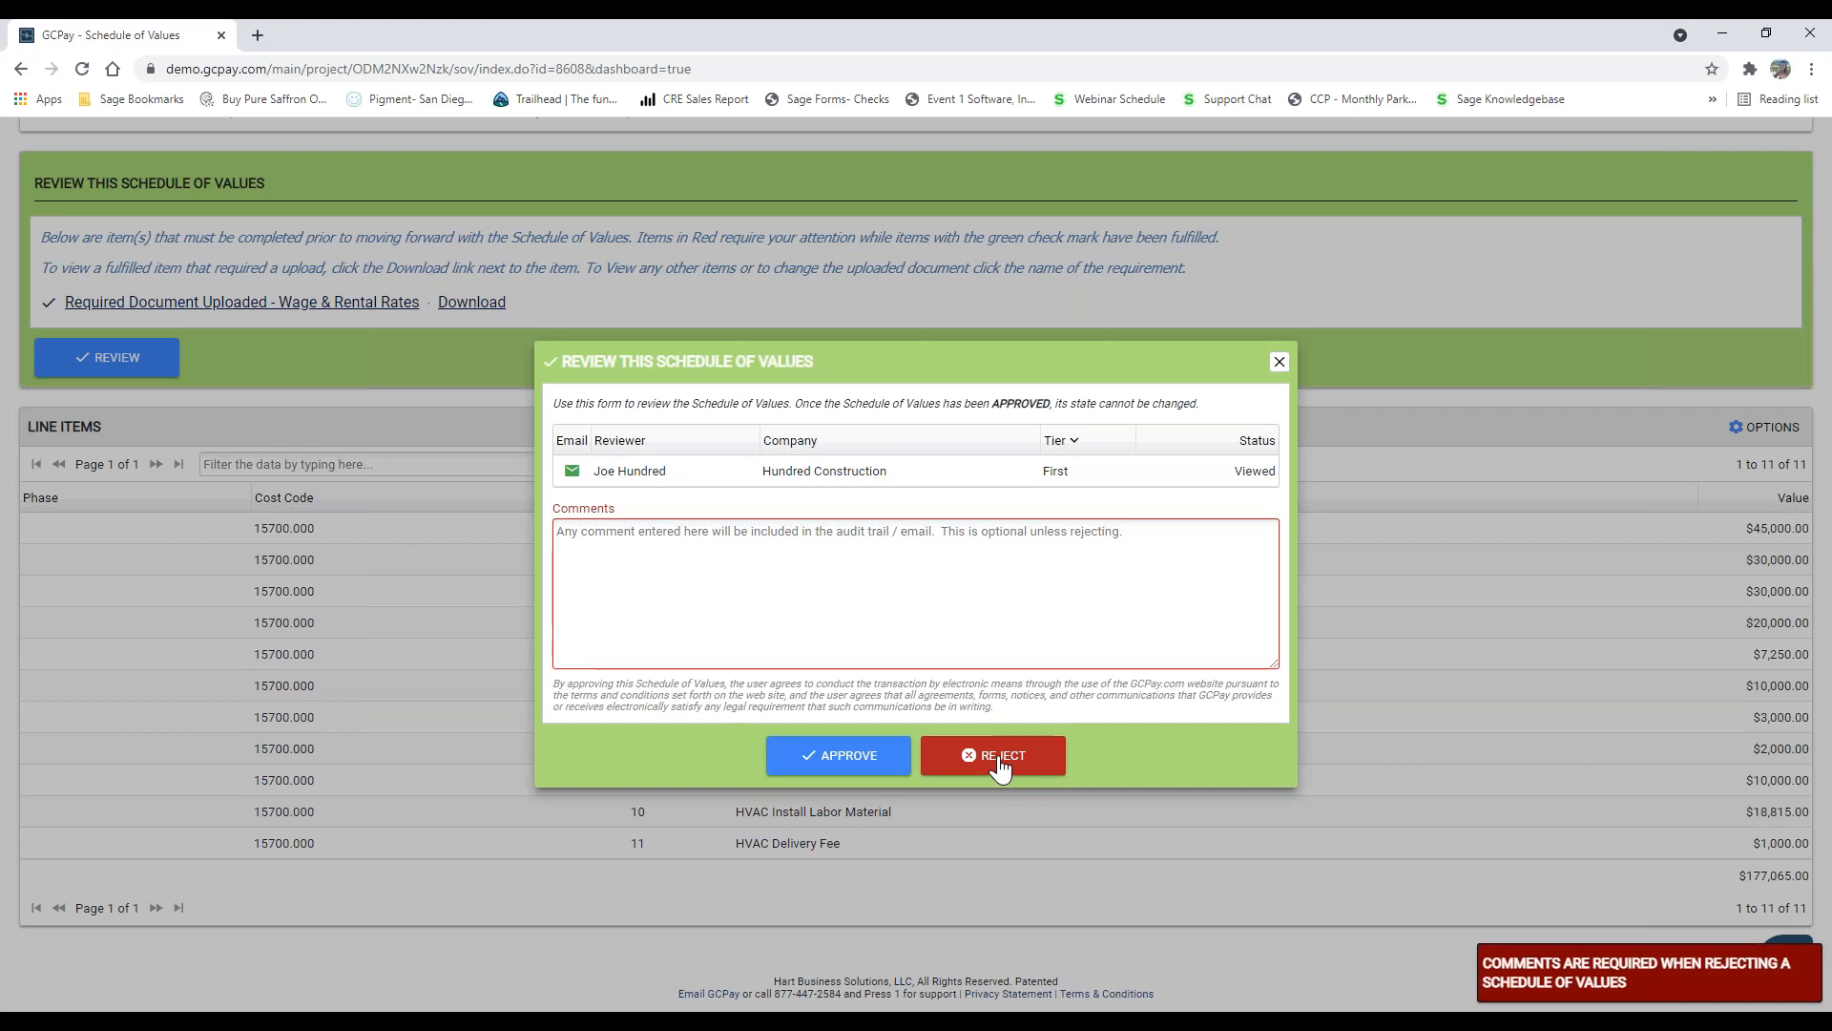
pyautogui.click(790, 565)
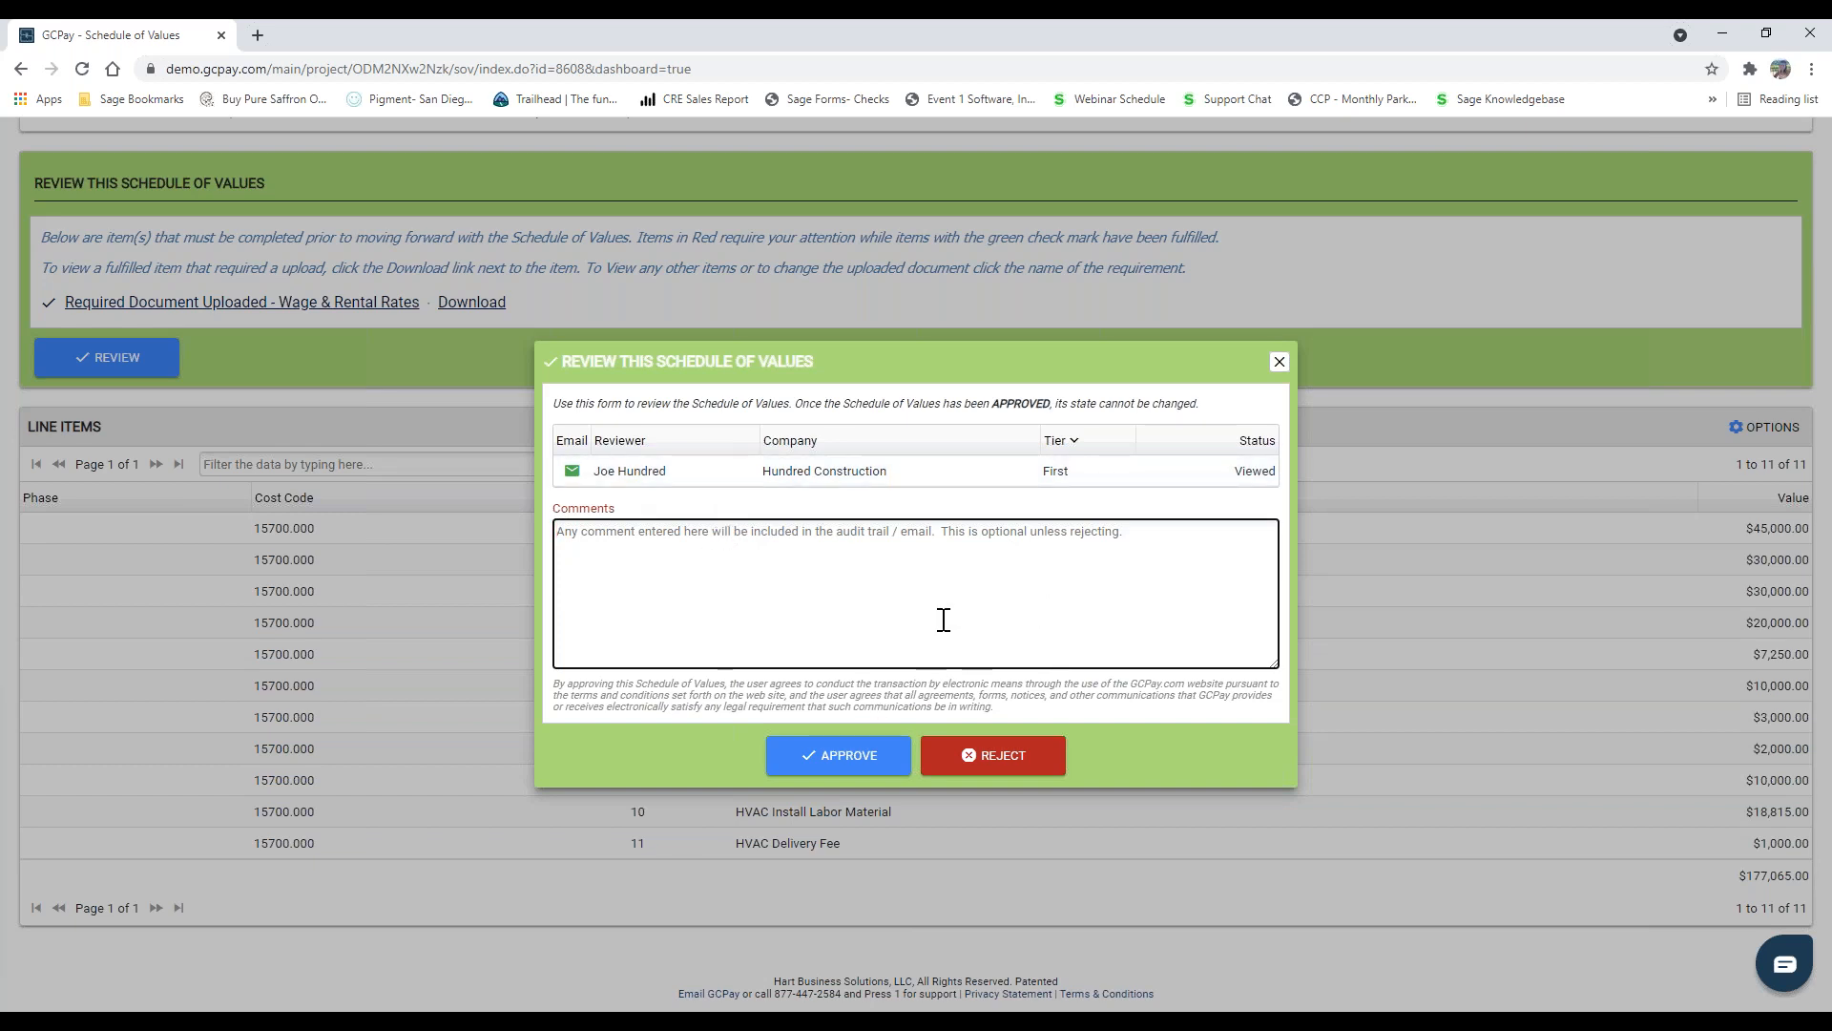
# Step: Approve the 937 - HVAC schedule of values without a comment and confirm the approval
pyautogui.click(853, 761)
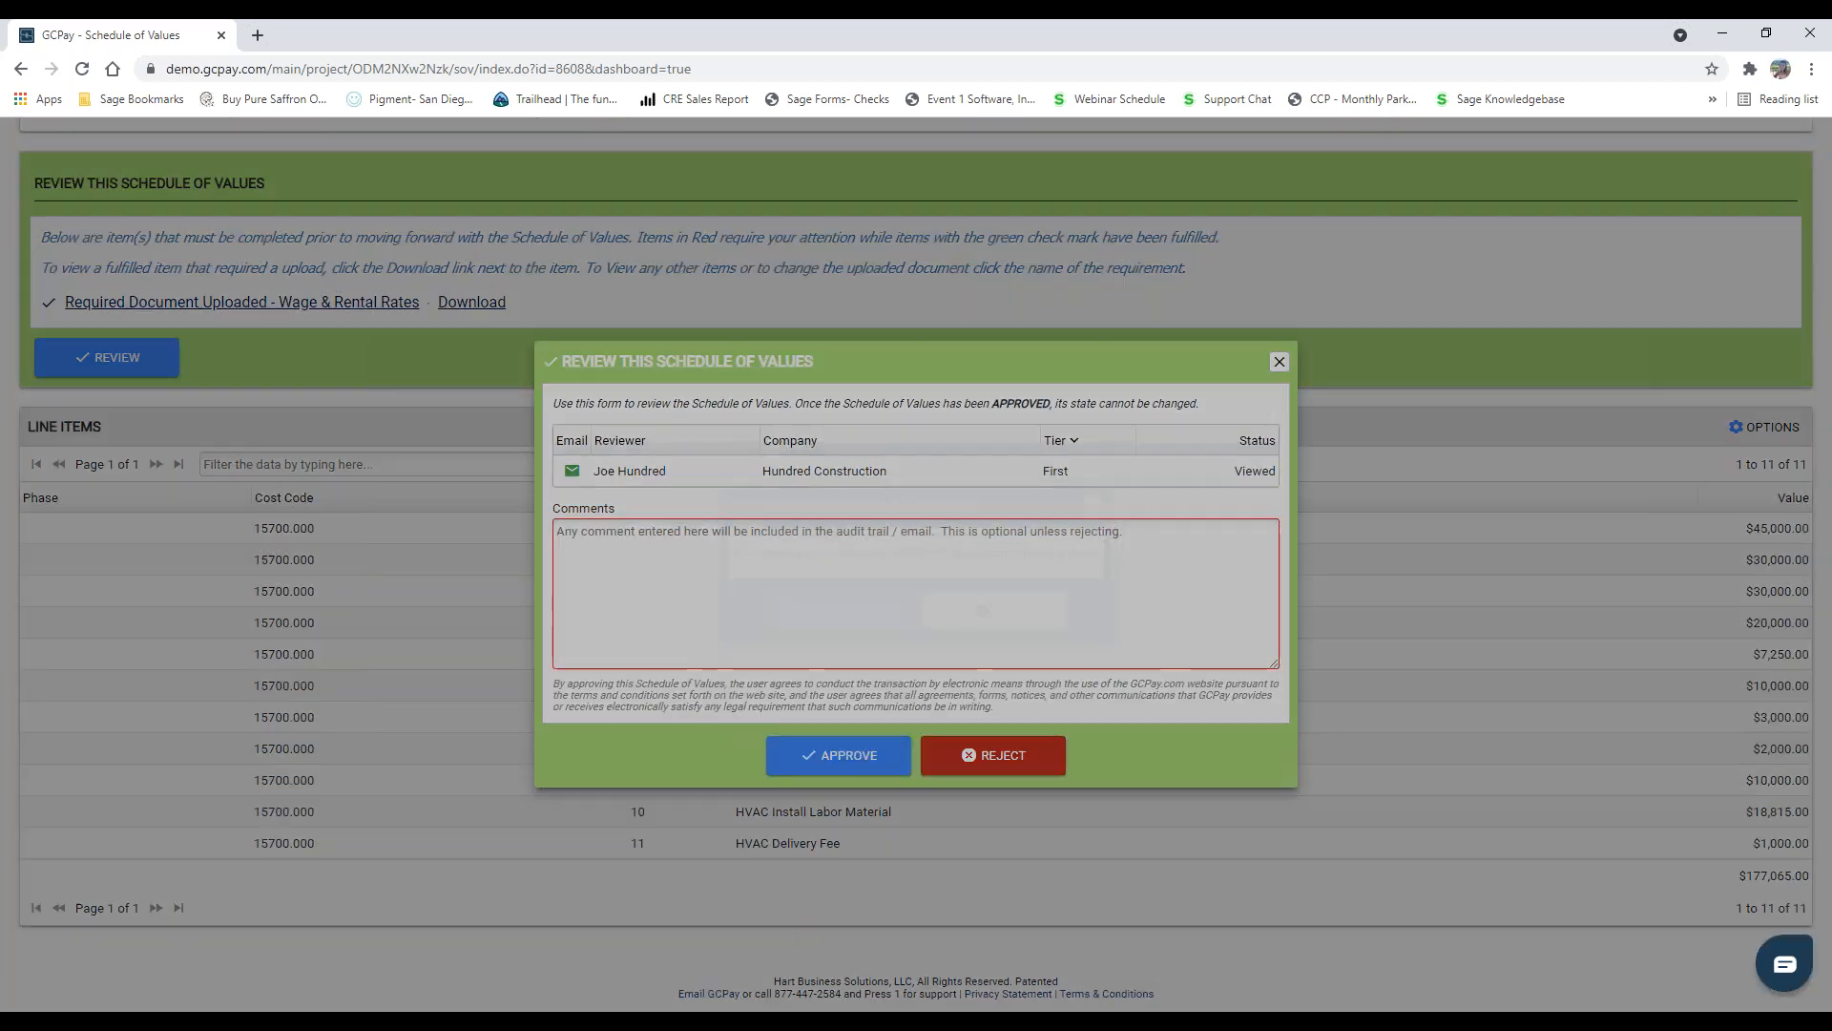
pyautogui.click(873, 611)
pyautogui.click(874, 611)
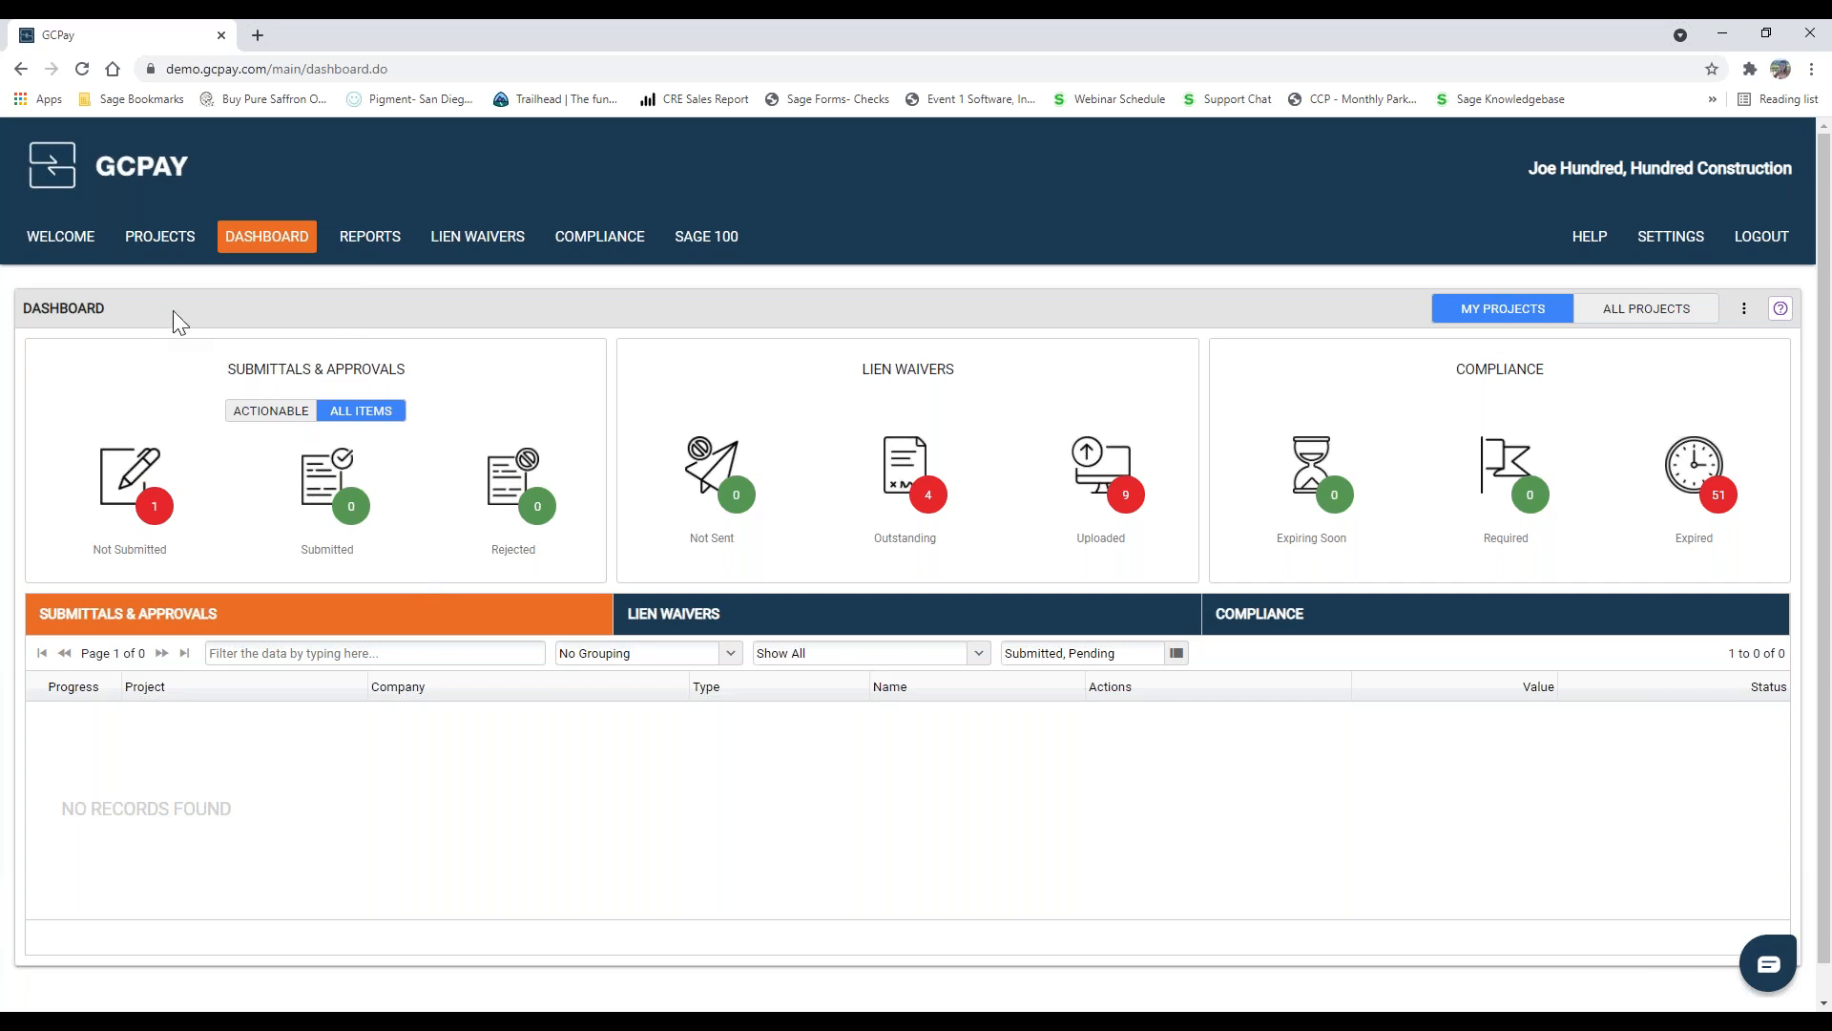
# Step: In the Accordant Webinar Project's integration contracts, open the item mapping of Jackson Heating & A/C's contract 937
pyautogui.click(160, 236)
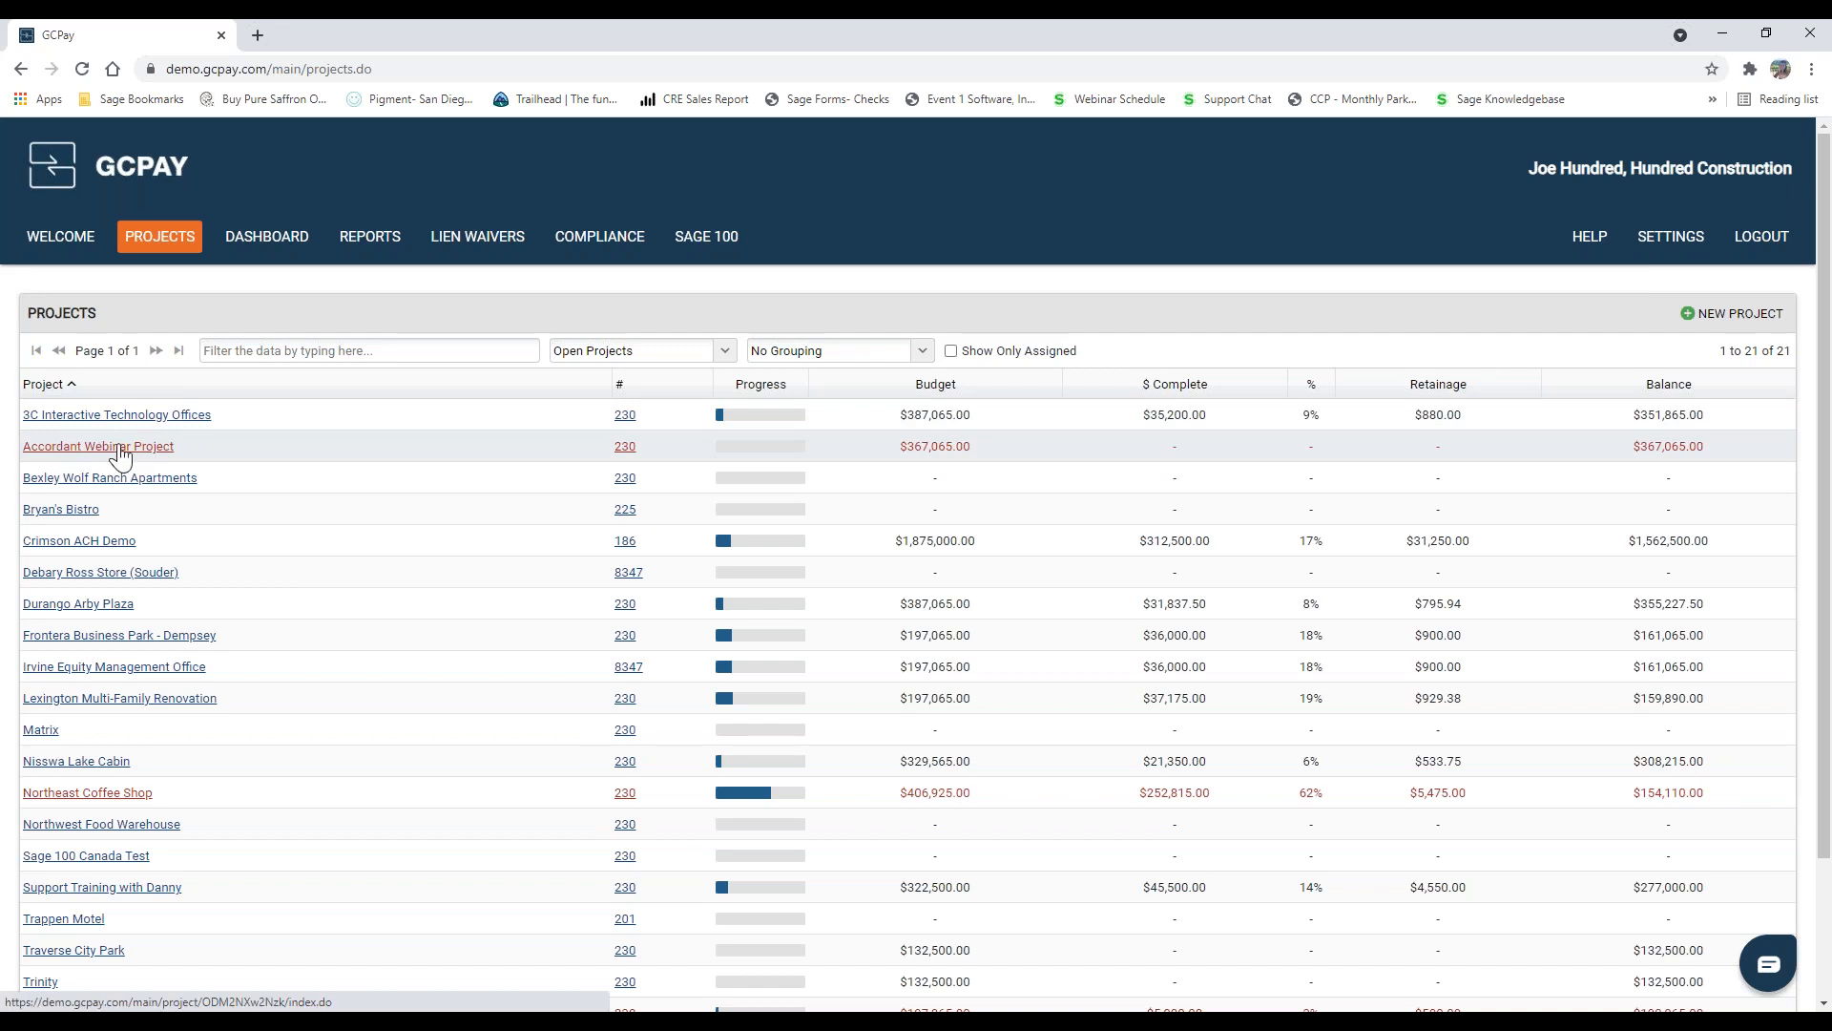
pyautogui.click(120, 448)
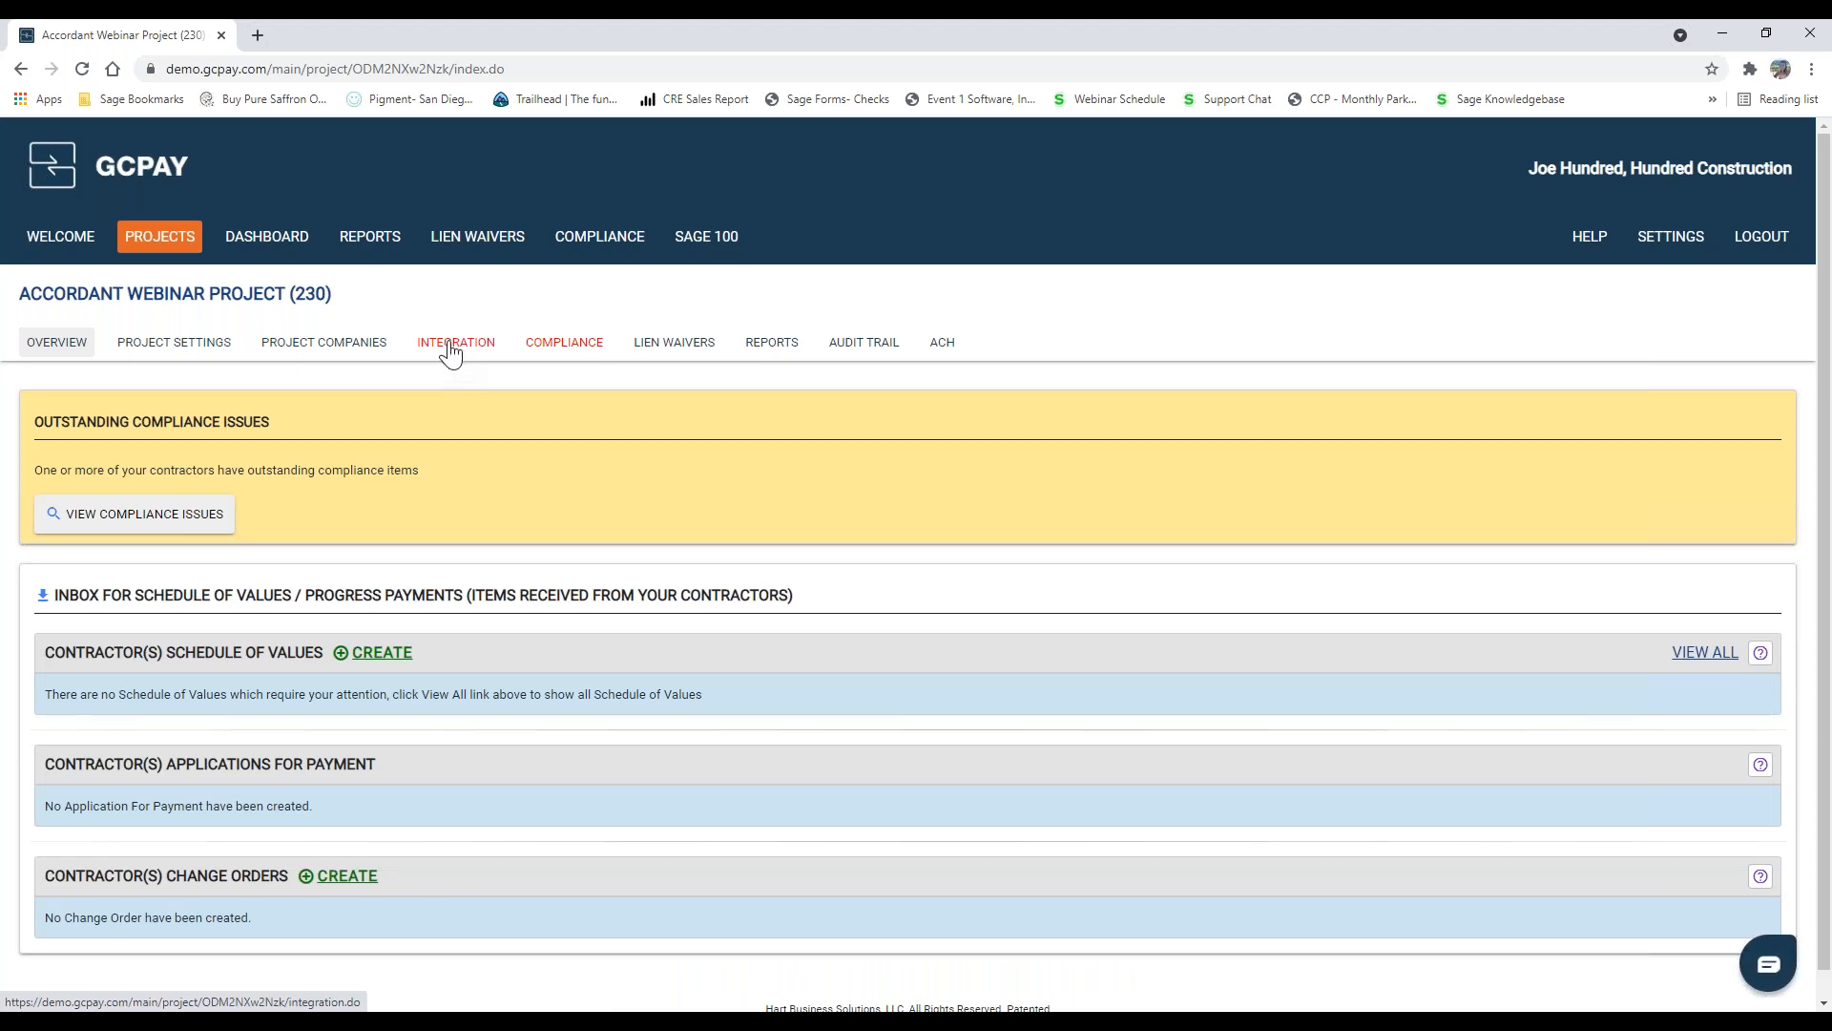
pyautogui.click(452, 350)
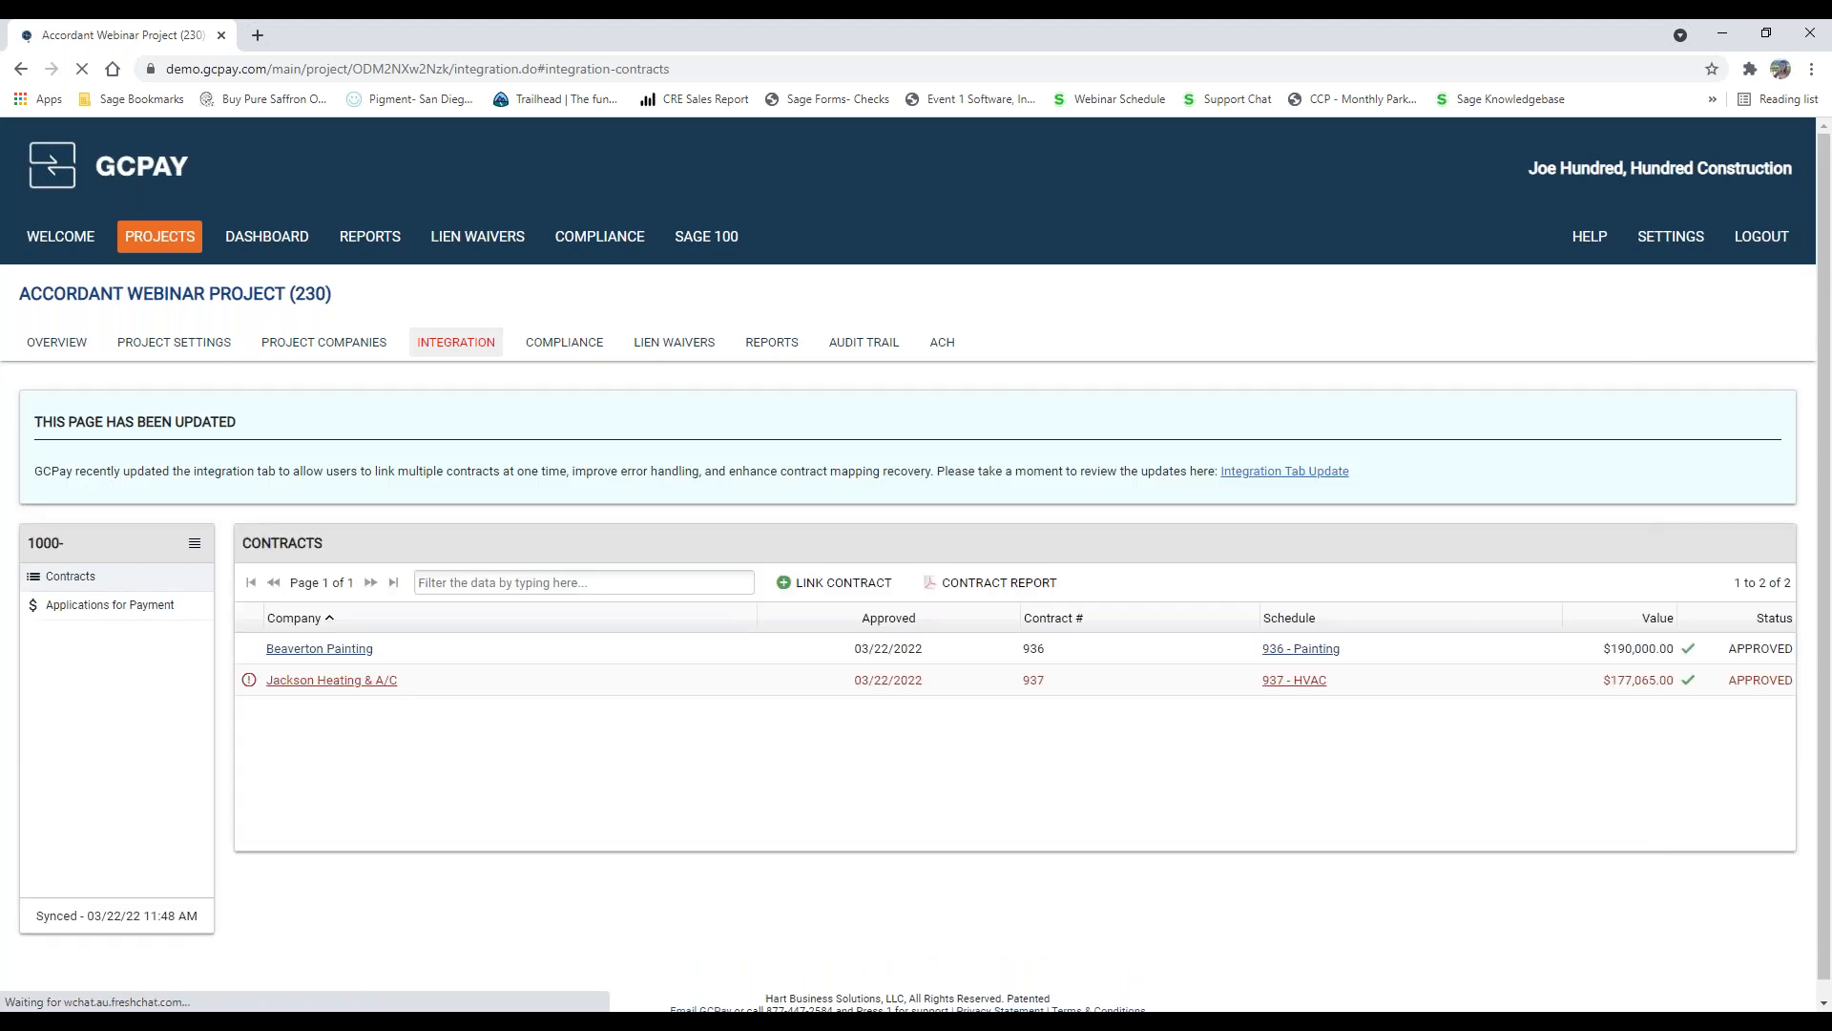
pyautogui.click(322, 682)
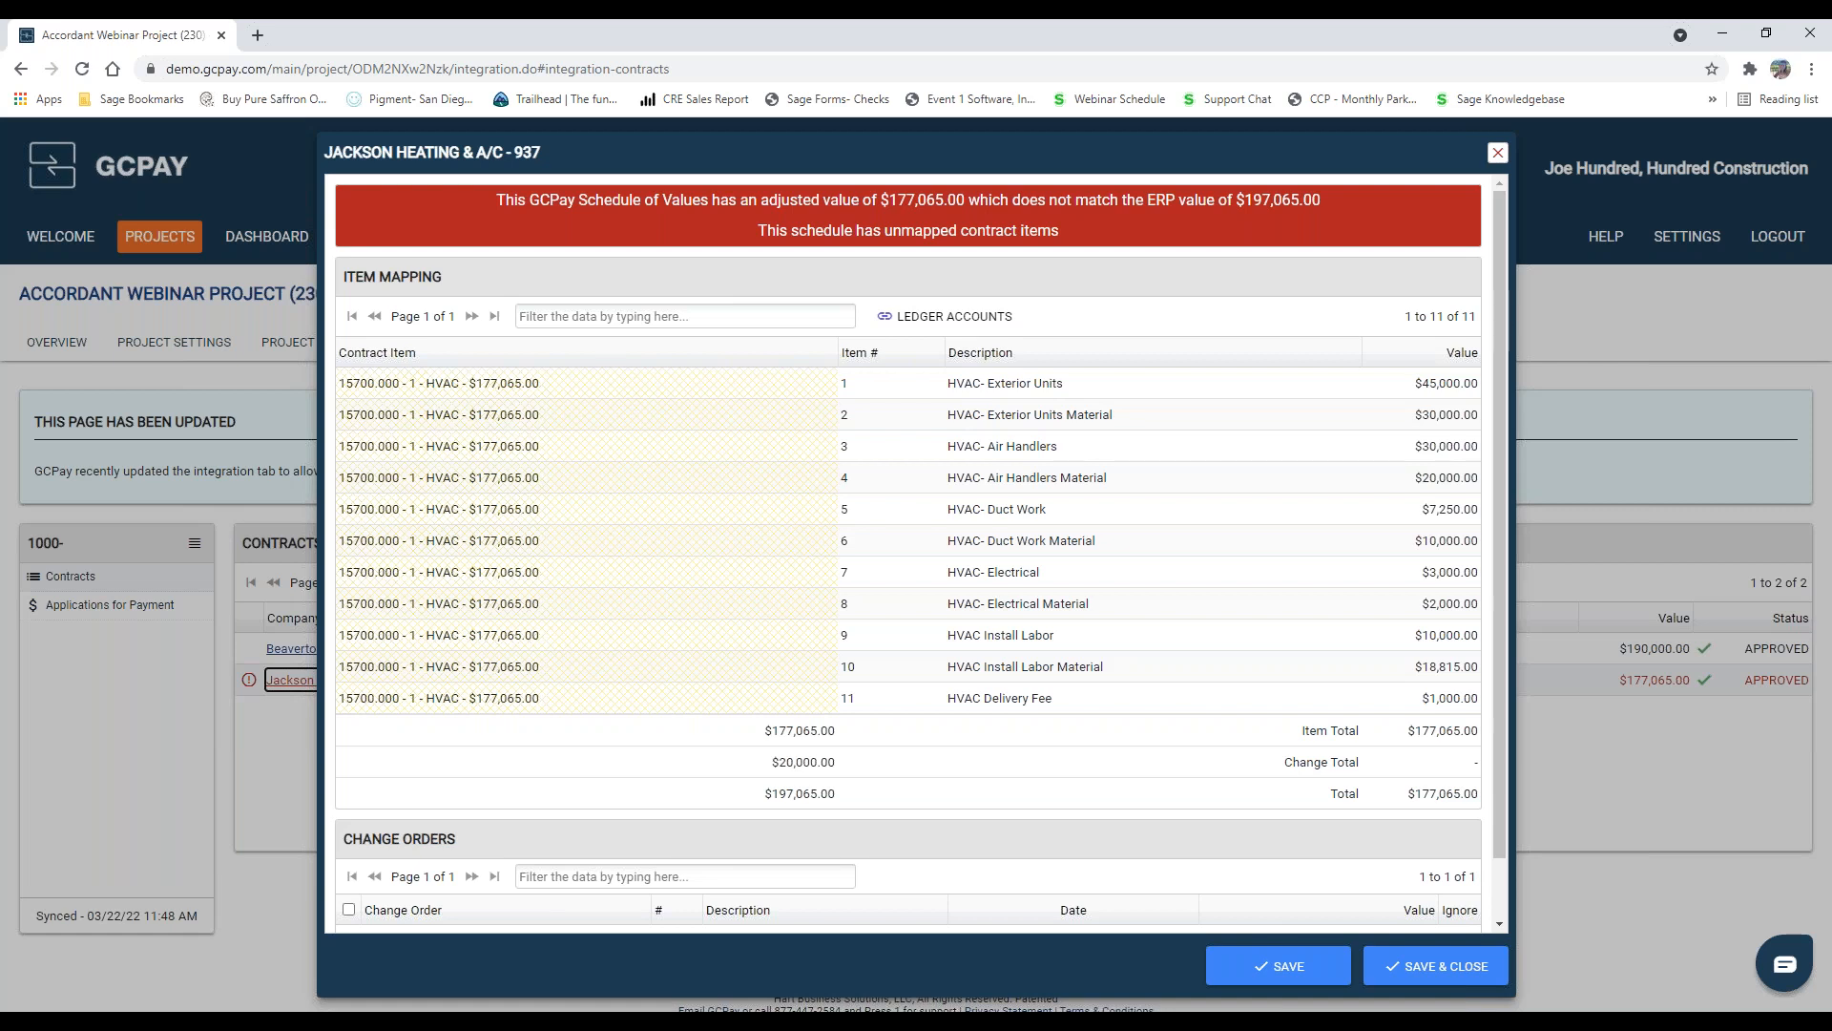
# Step: Include change order CO #1 in contract 937's mapping, save it, and close the mapping
pyautogui.scroll(-1, 592, 621)
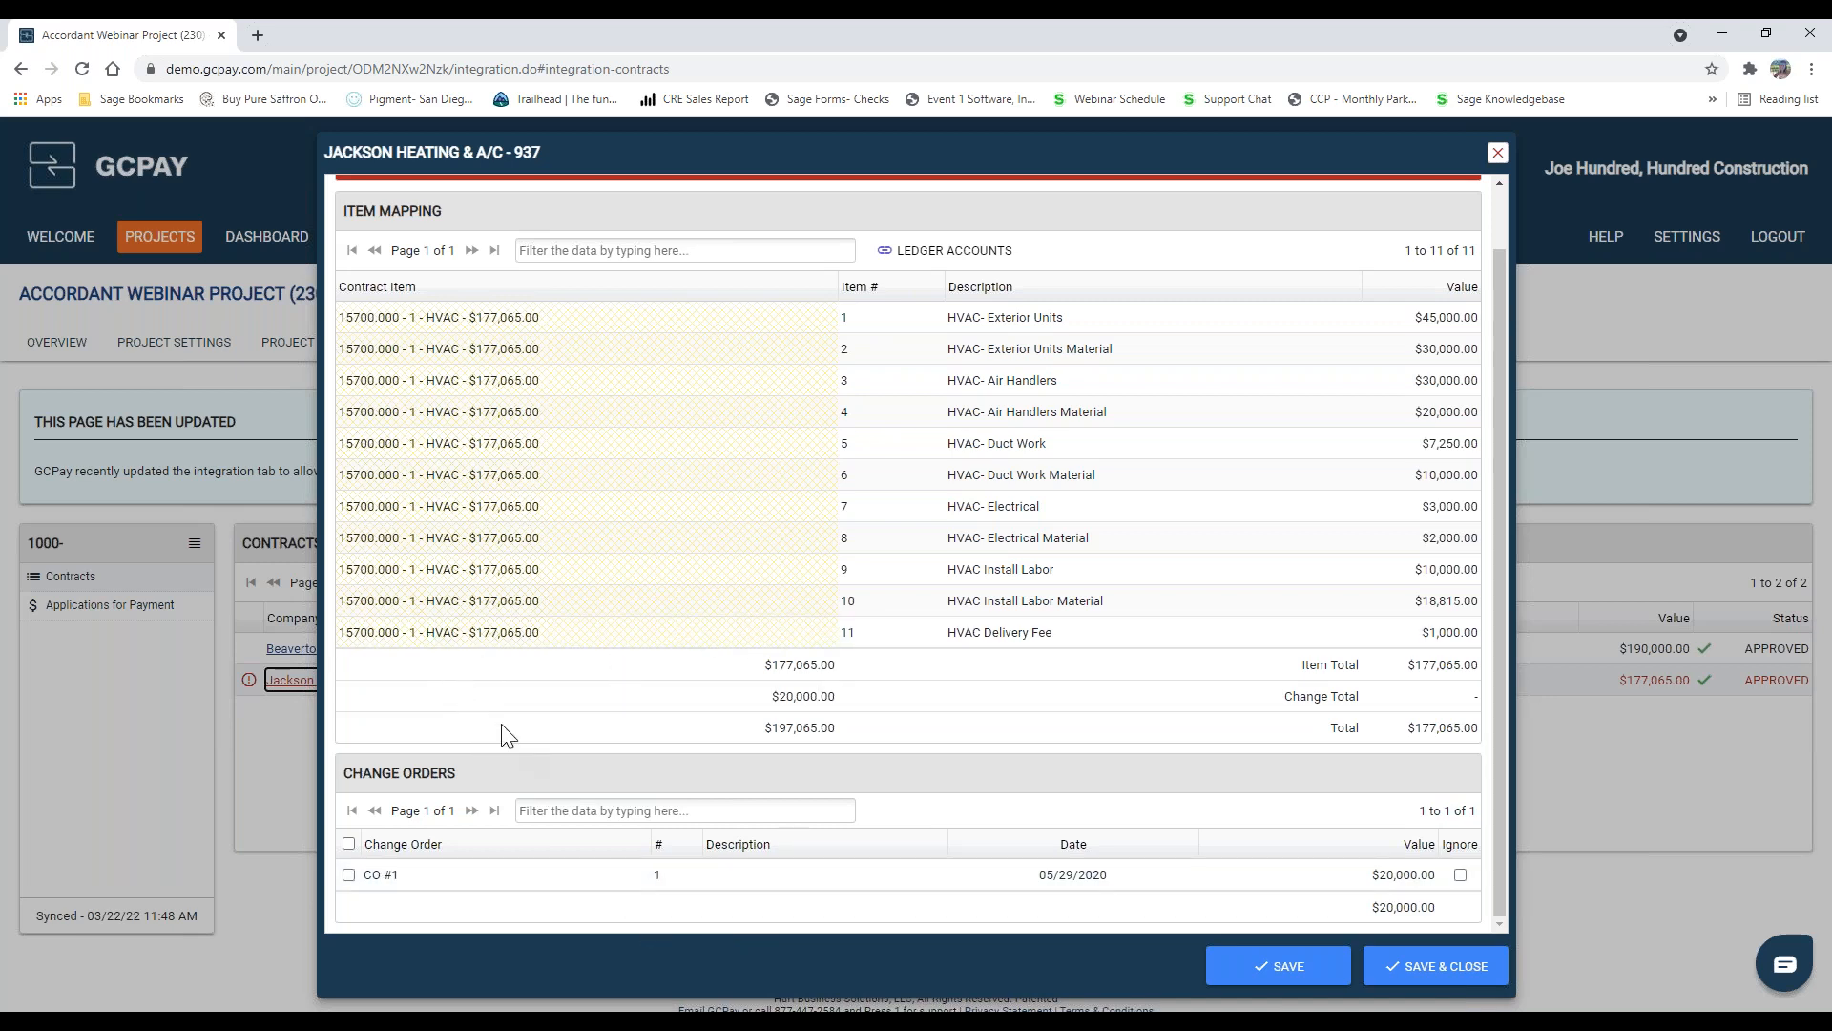
pyautogui.click(349, 874)
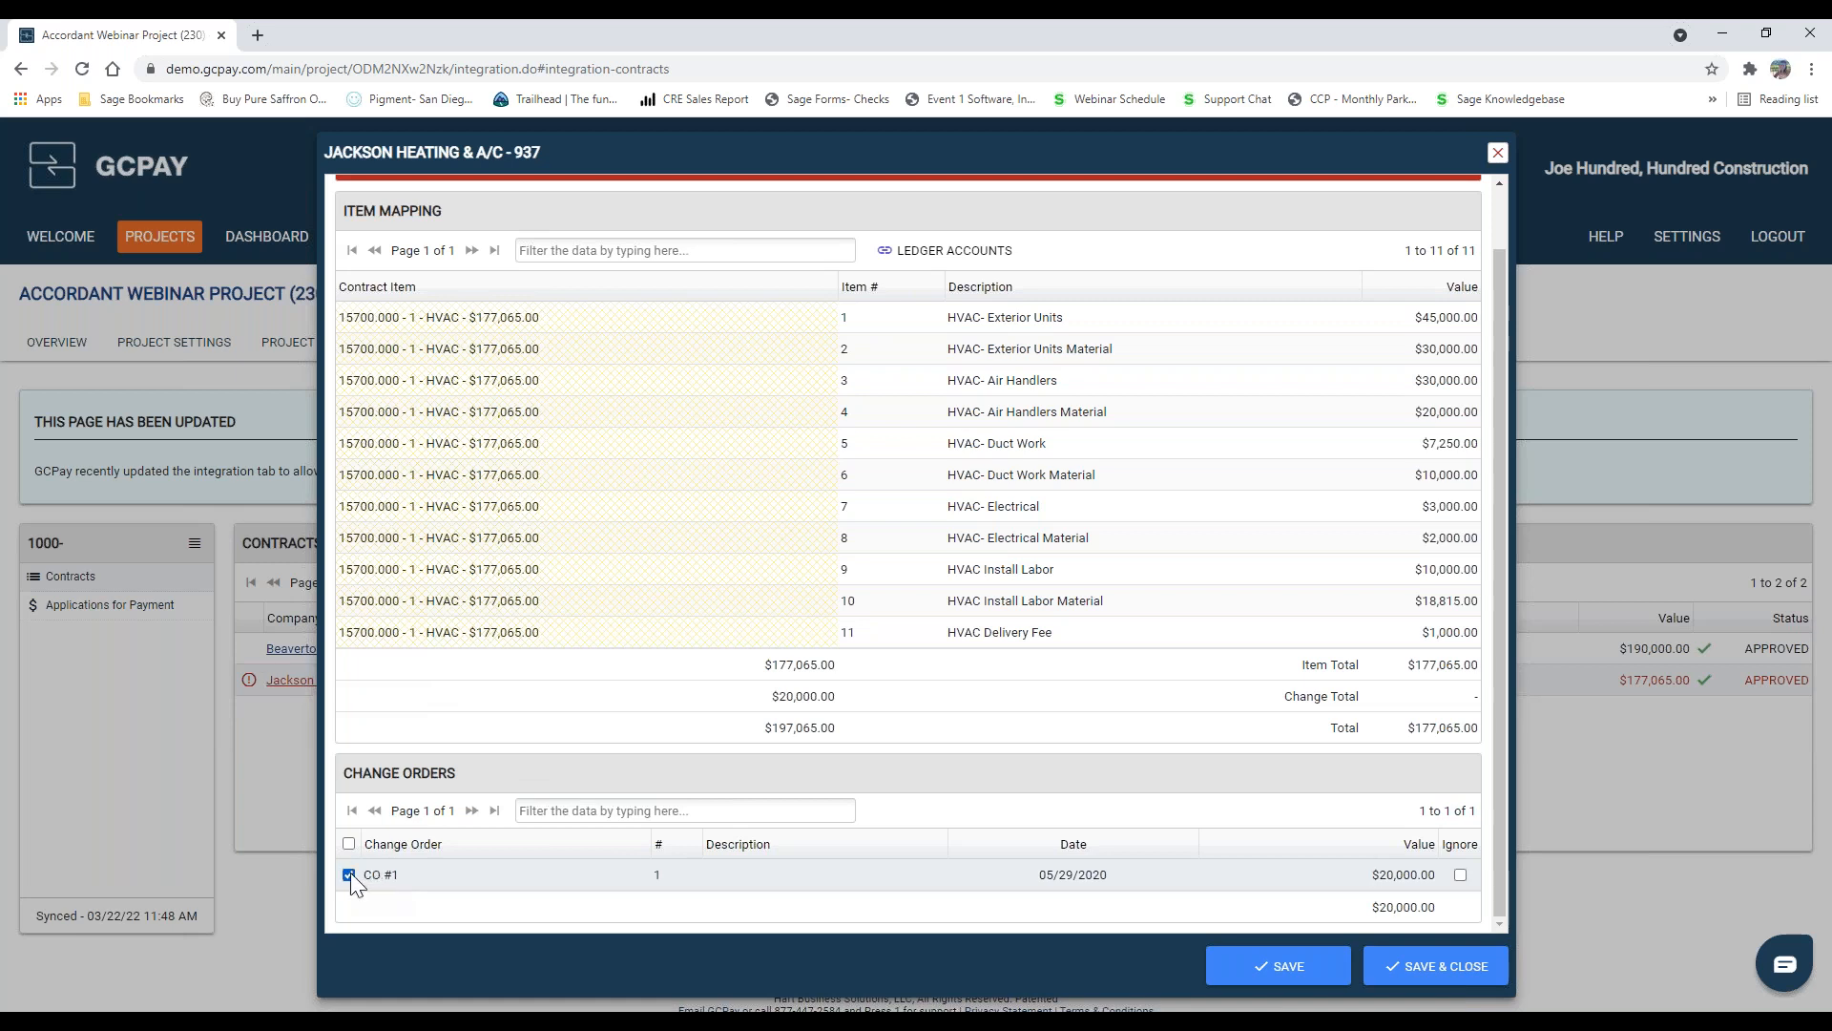
pyautogui.click(1276, 966)
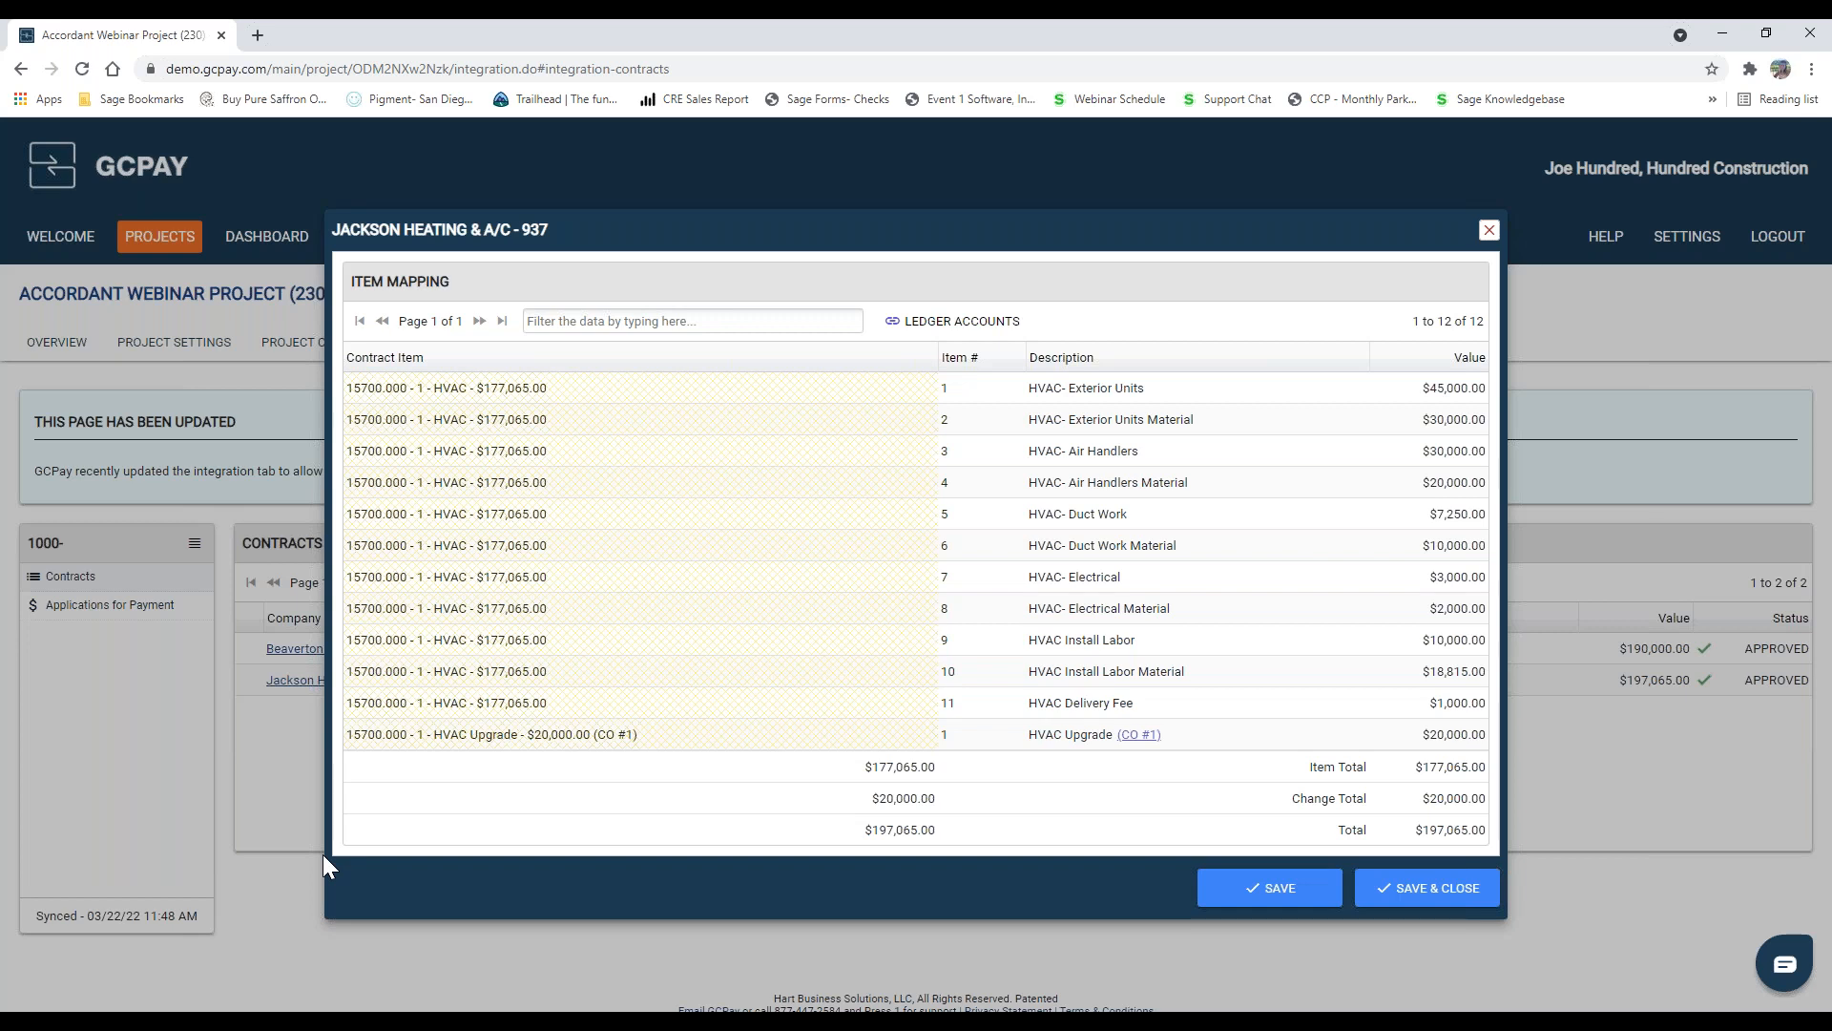
pyautogui.click(1428, 895)
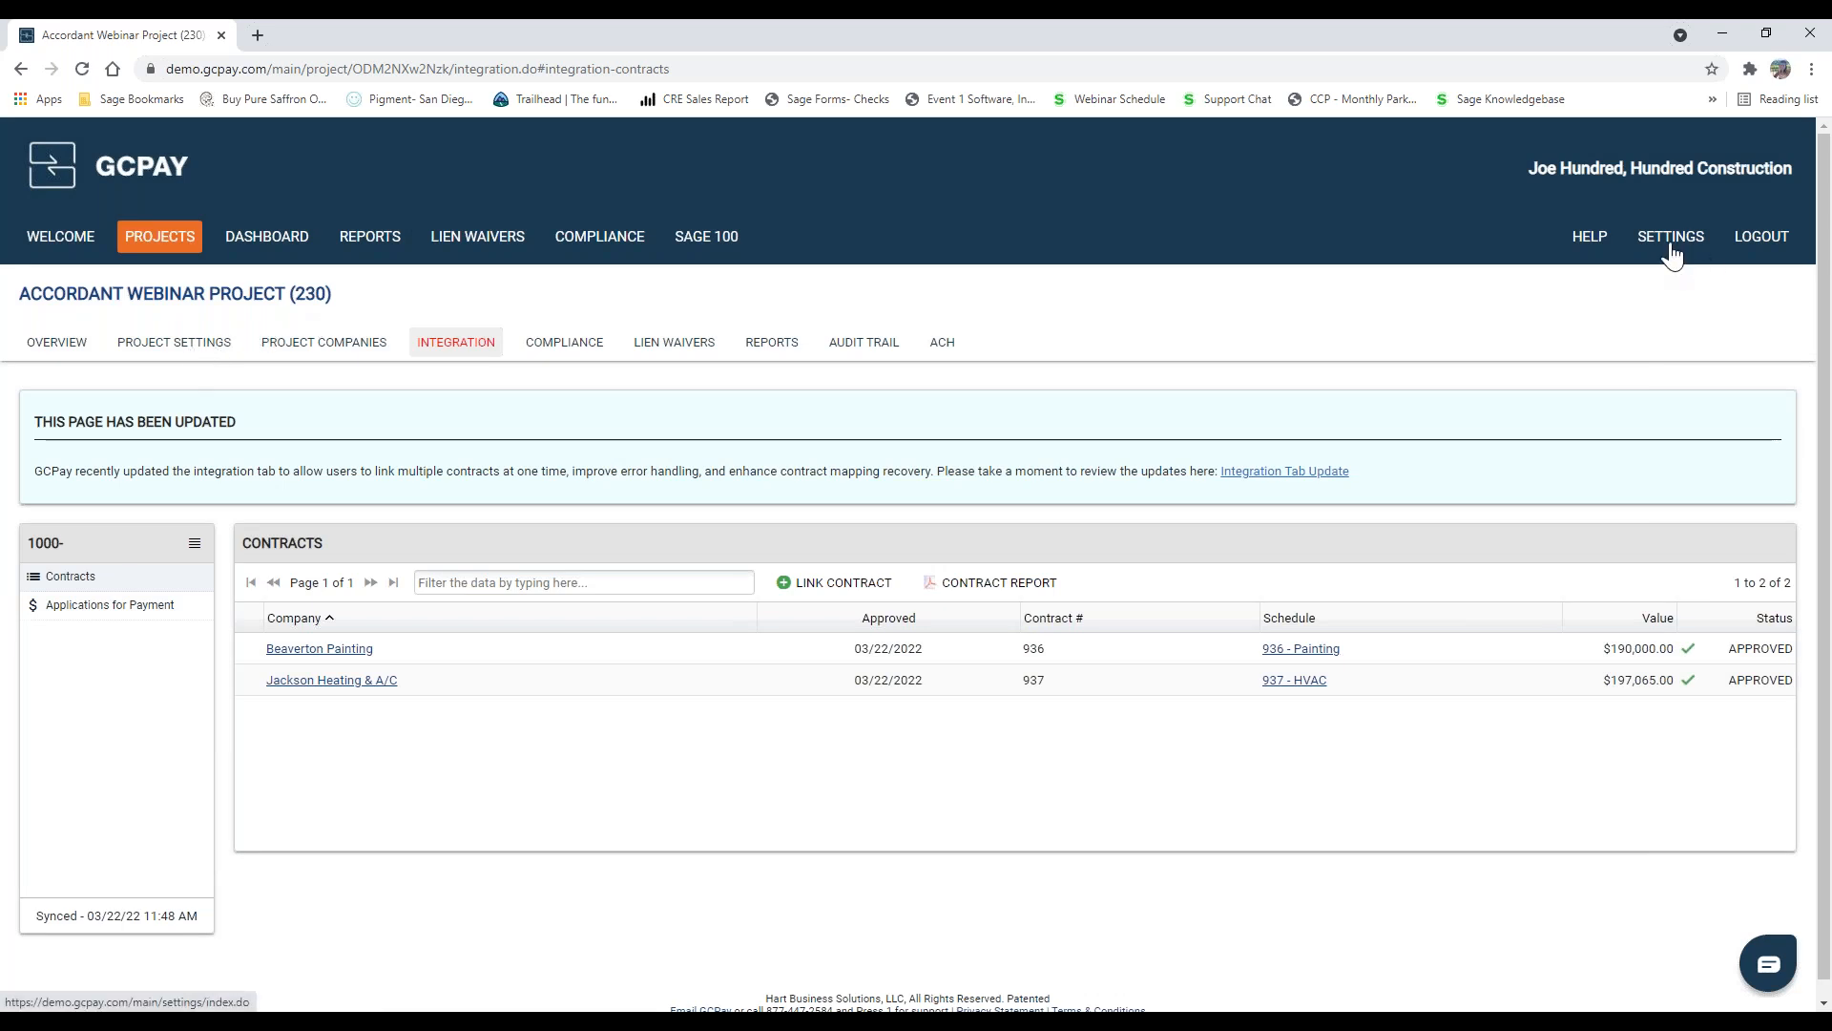
# Step: Open the Accordant Webinar Project's settings and examine the billing options, including the available bill due dates, without changing them
pyautogui.click(155, 360)
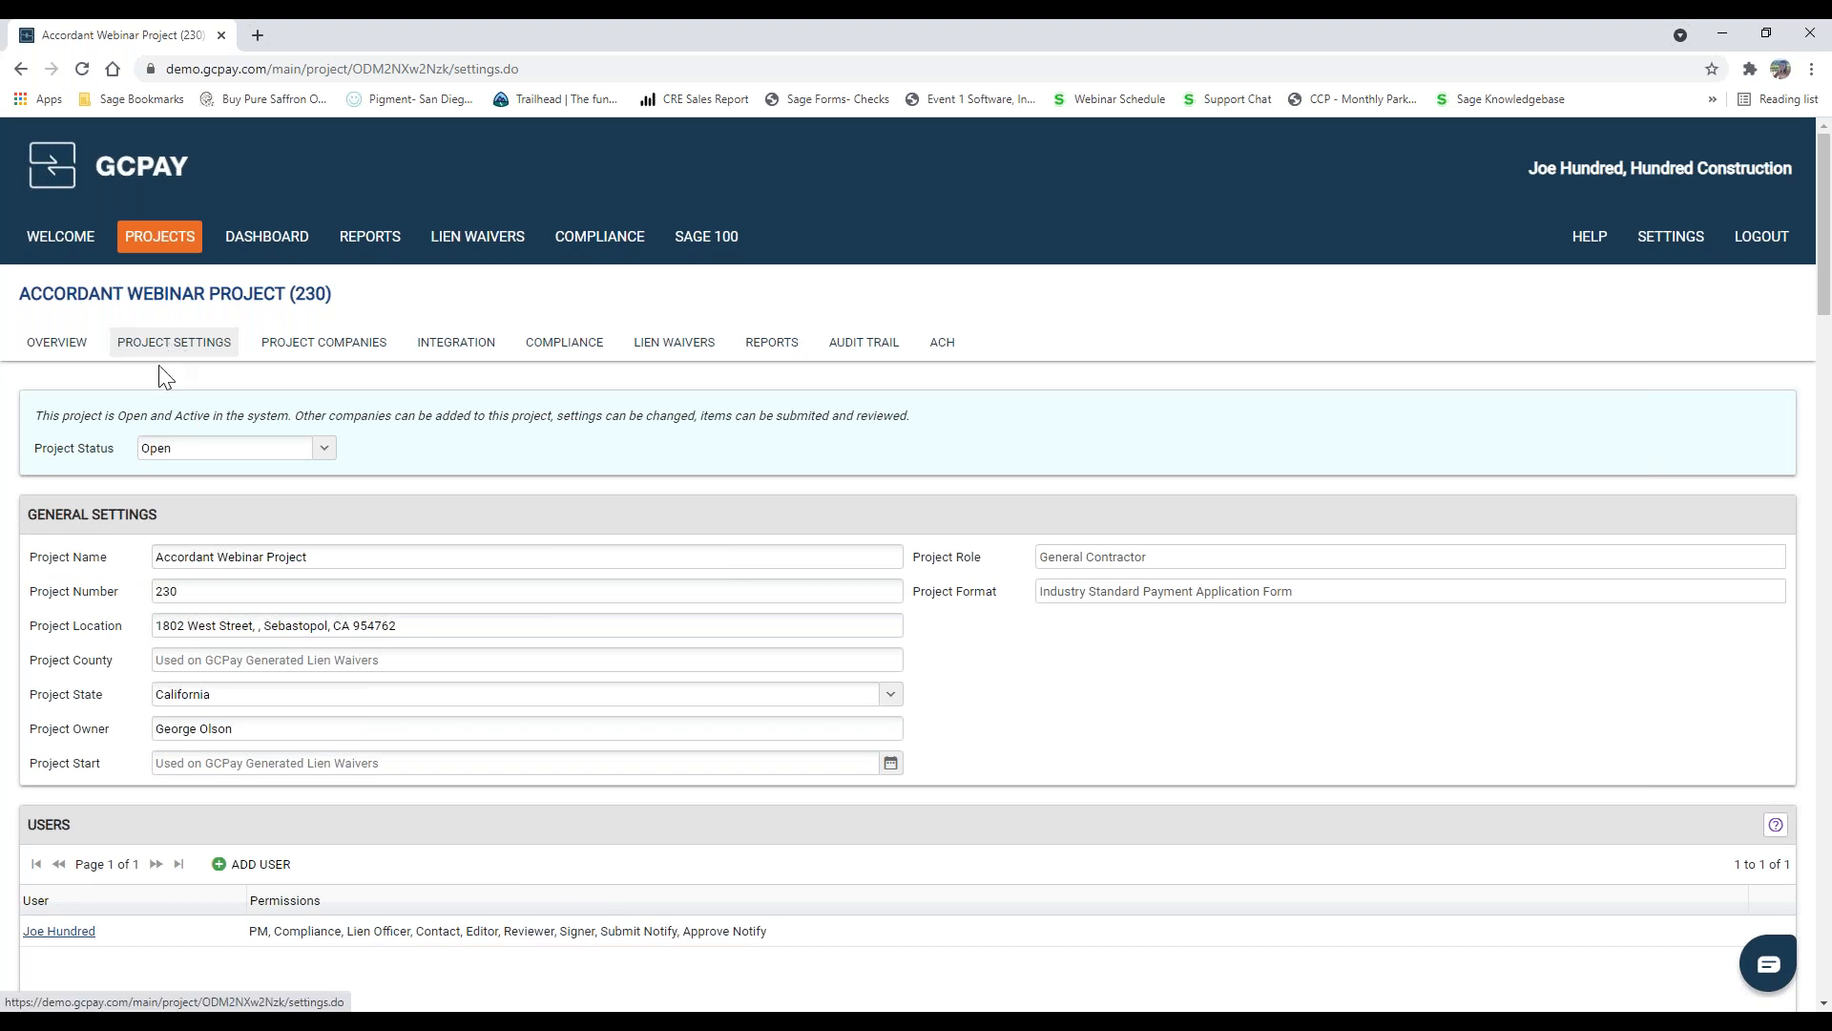
pyautogui.scroll(-5, 200, 453)
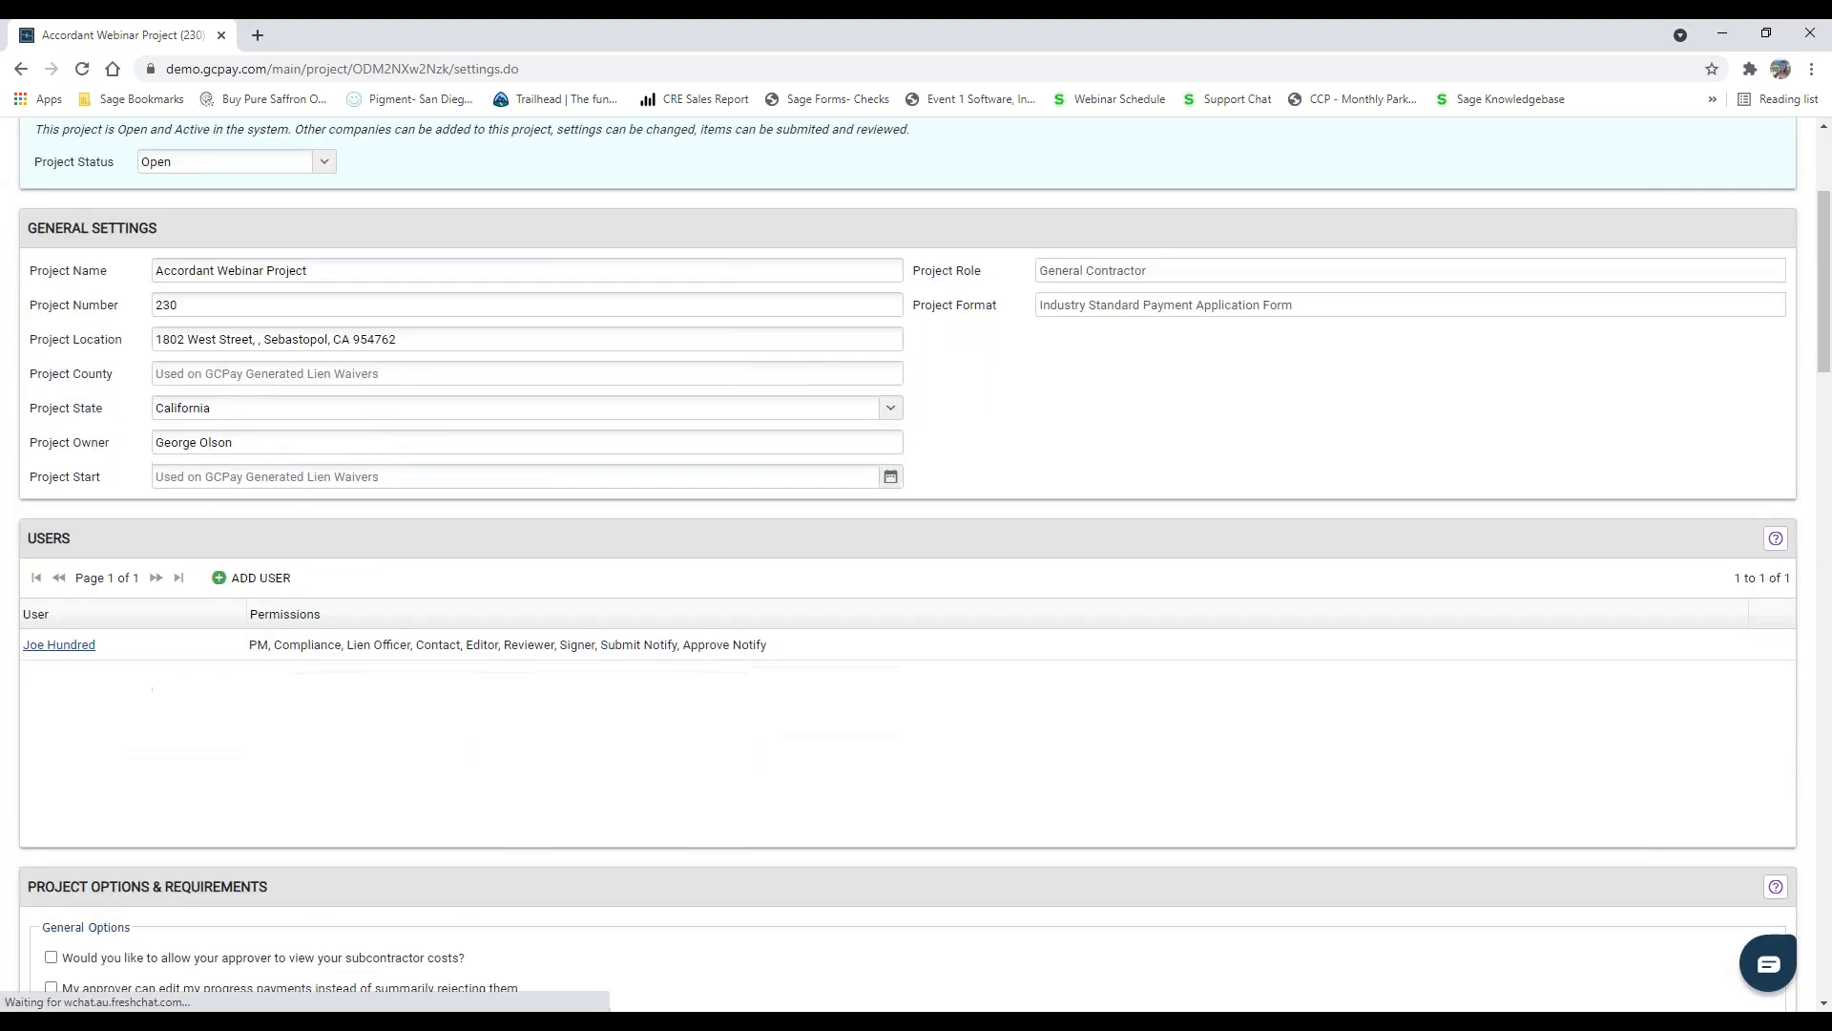
pyautogui.scroll(-4, 204, 451)
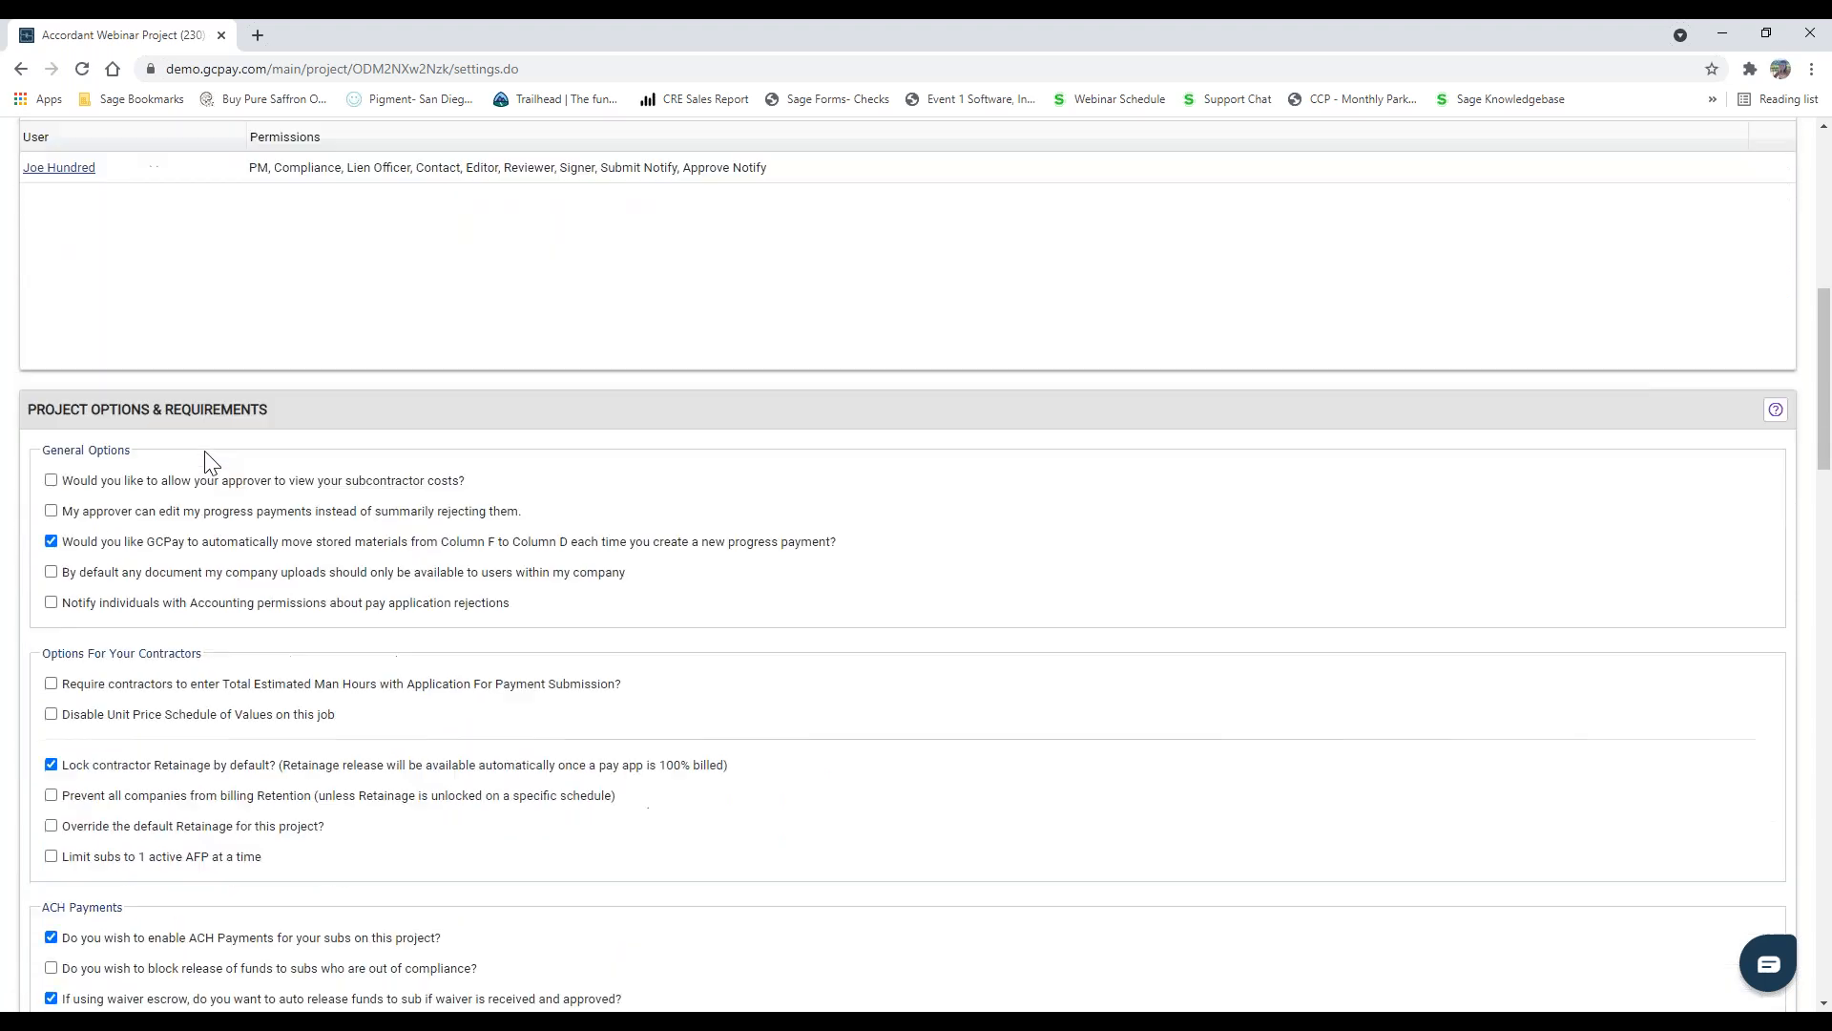
pyautogui.scroll(-6, 204, 451)
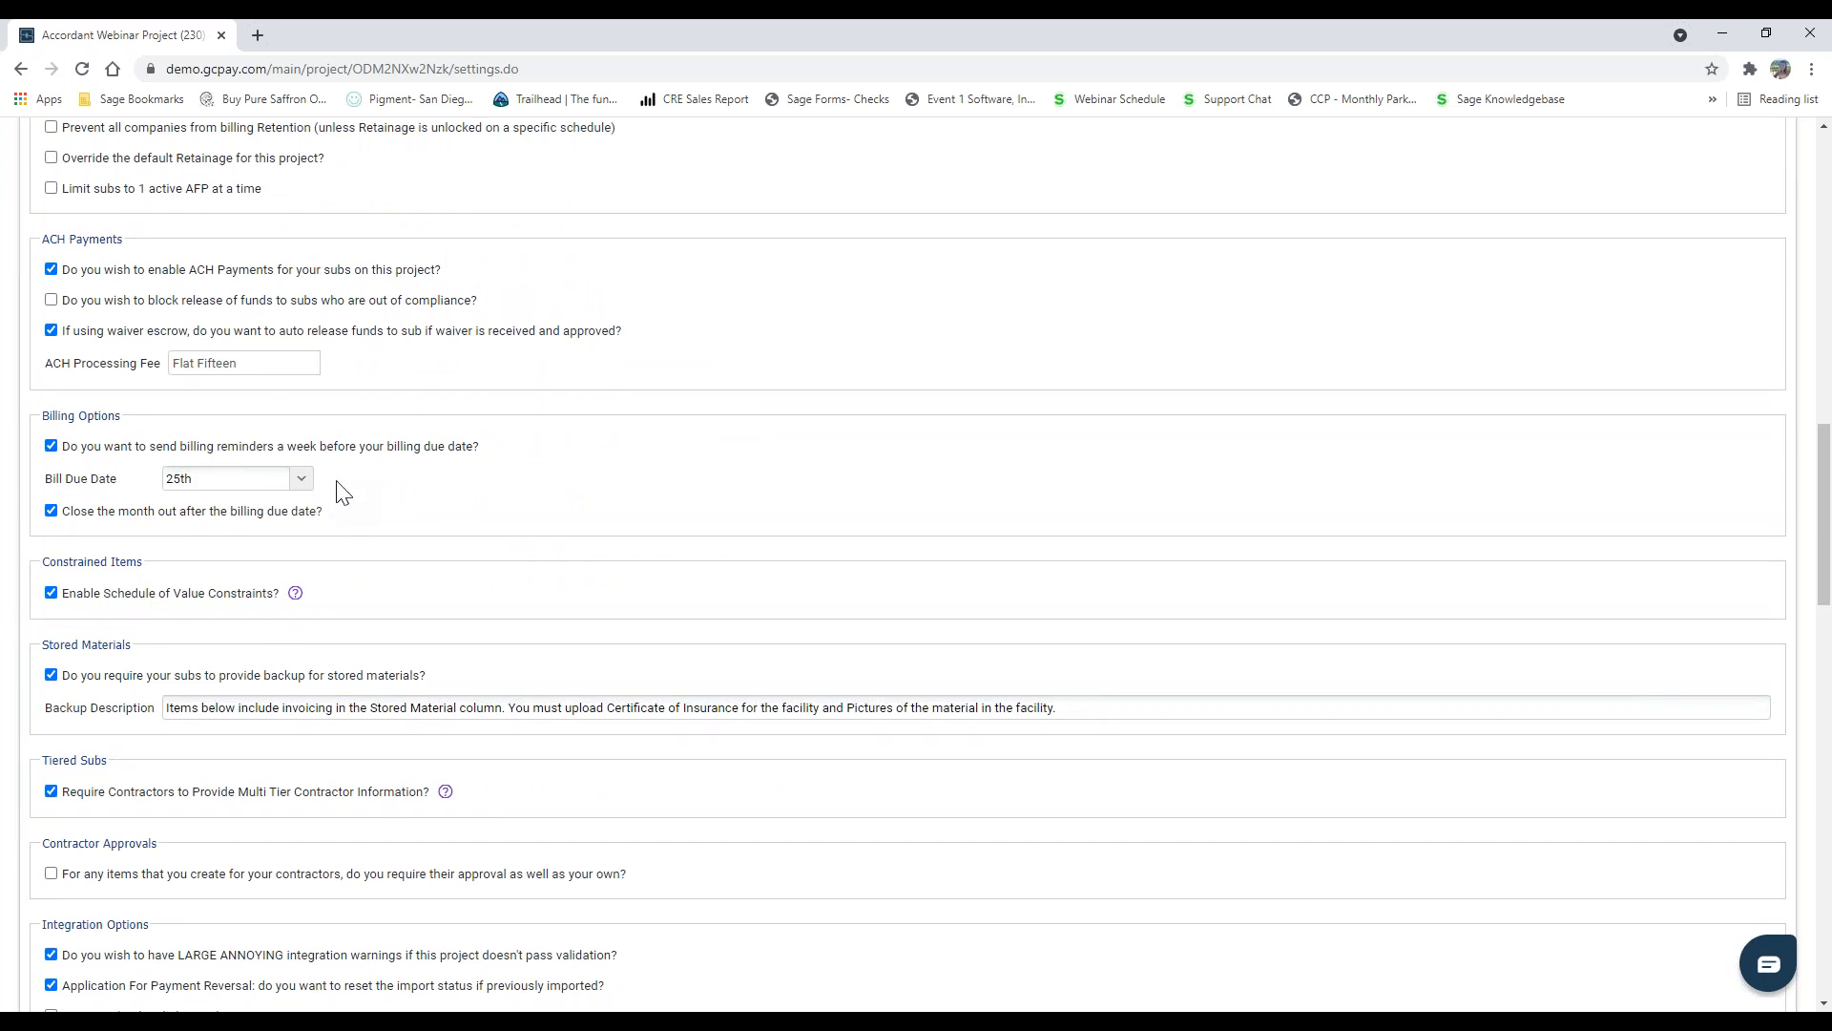
pyautogui.click(301, 478)
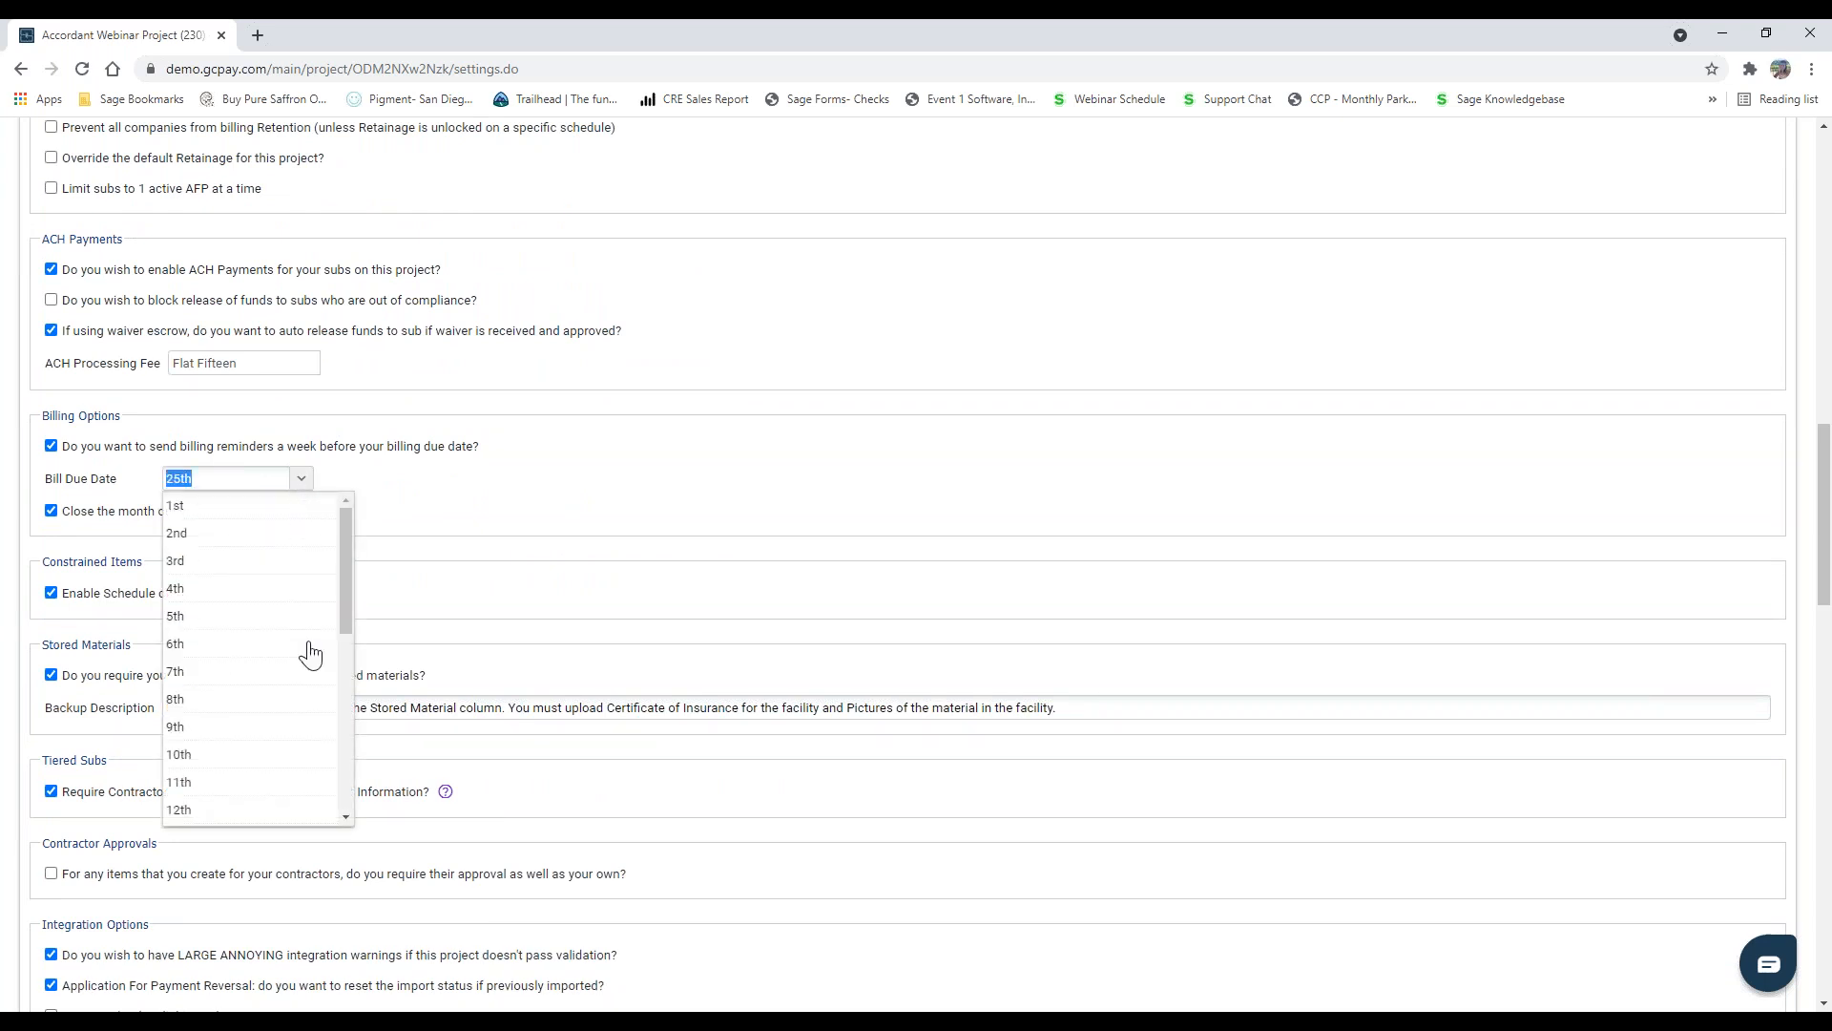
pyautogui.scroll(-5, 272, 766)
pyautogui.scroll(1, 346, 744)
pyautogui.click(481, 475)
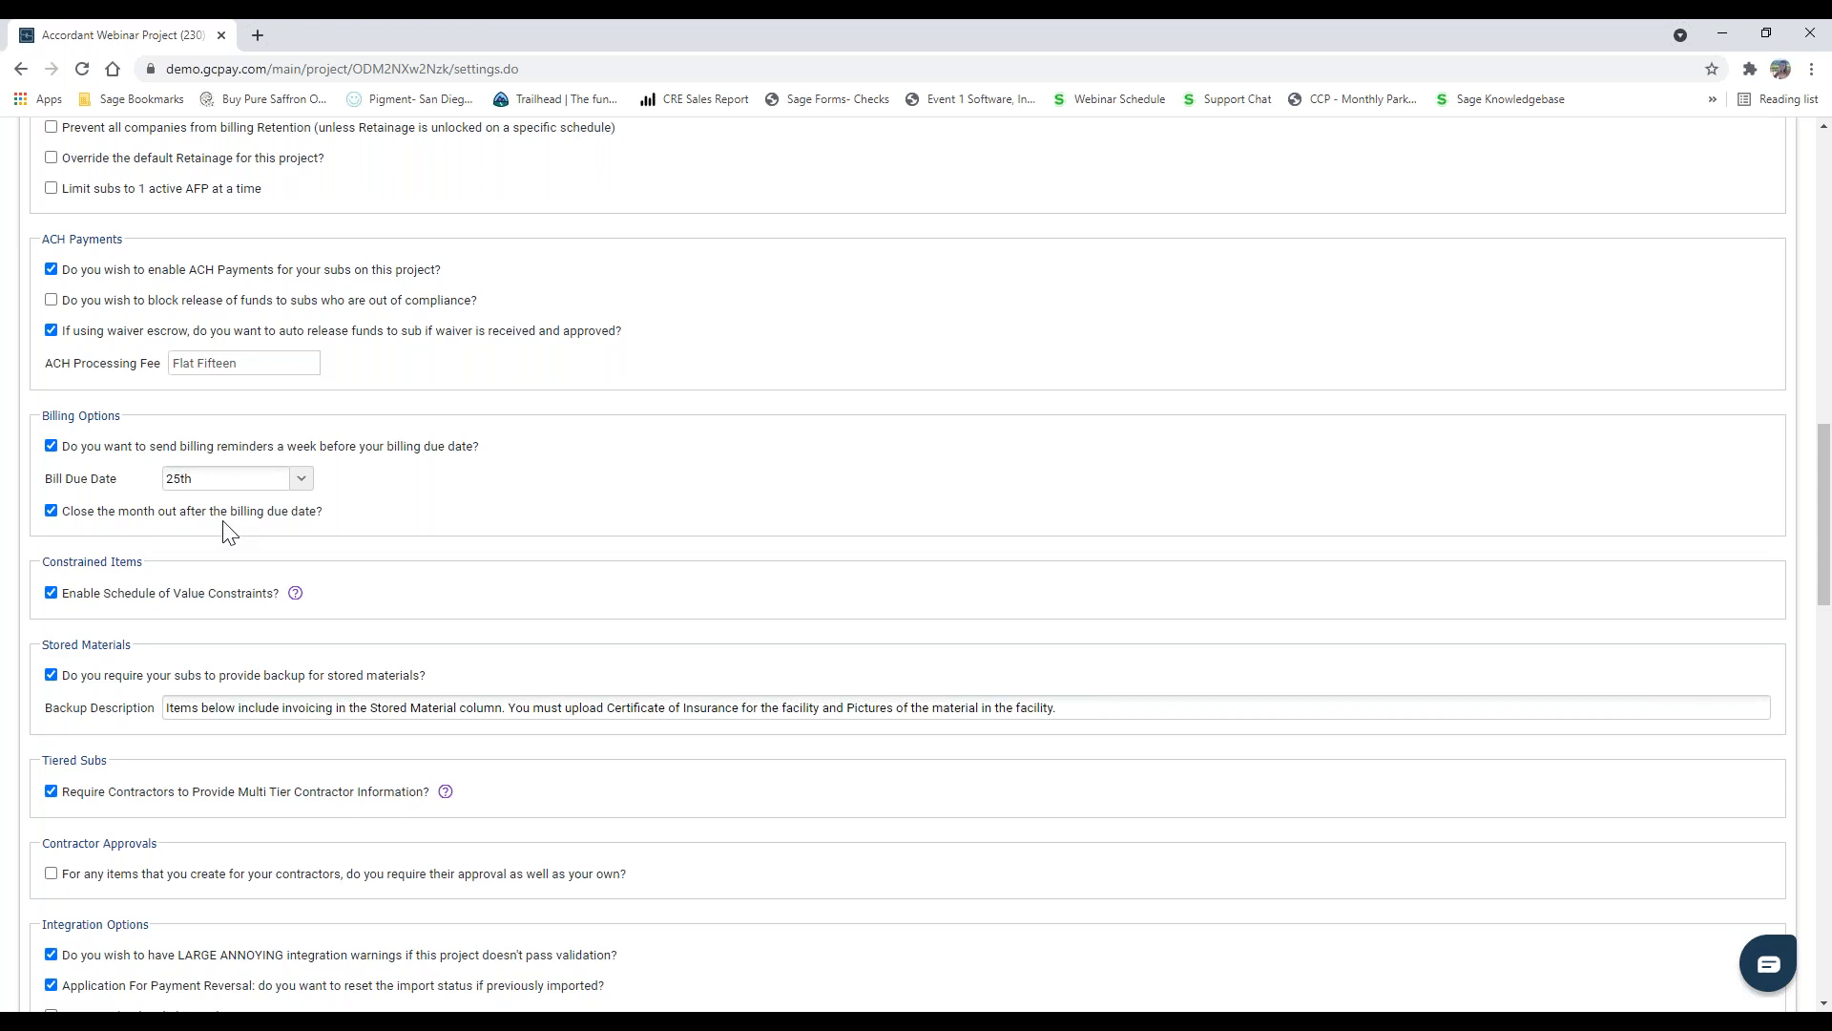
# Step: Examine the lien waivers available to add without selecting any, and view the configuration of Conditional - Progress Payment Notarize.pdf unchanged
pyautogui.scroll(-9, 229, 531)
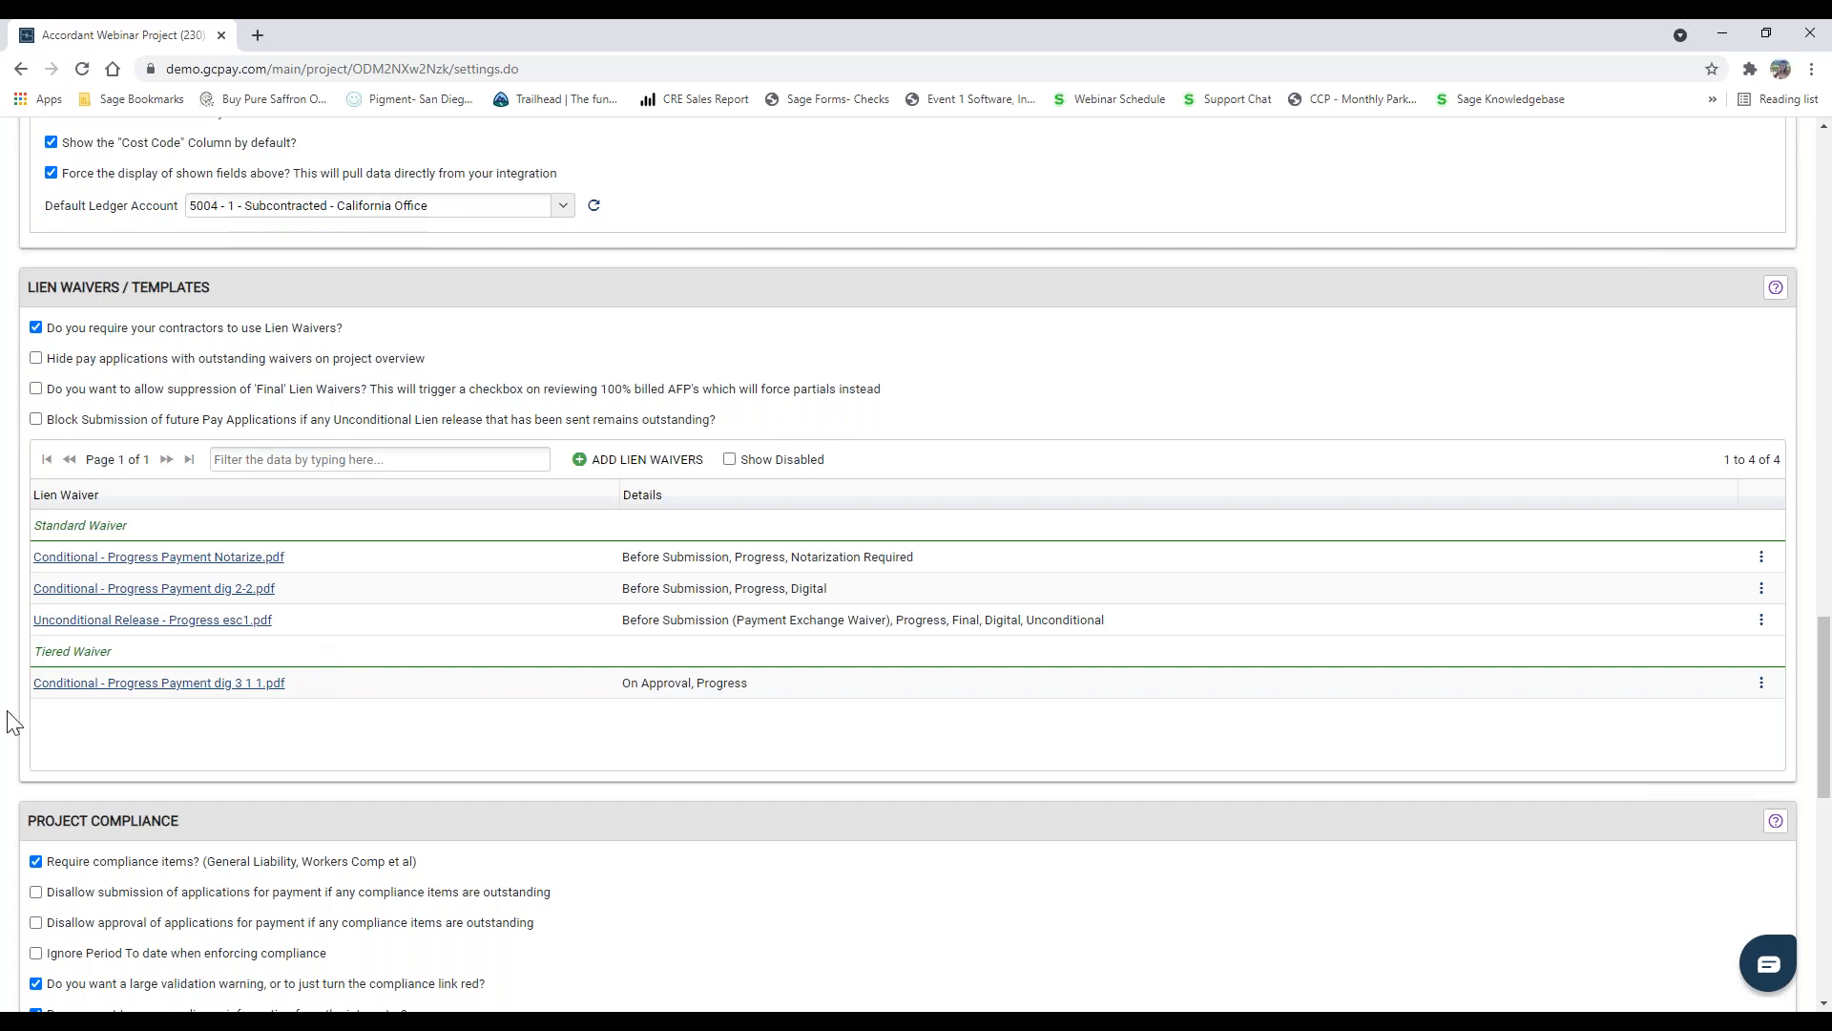
pyautogui.moveTo(43, 525); pyautogui.dragTo(139, 520)
pyautogui.click(138, 521)
pyautogui.click(585, 461)
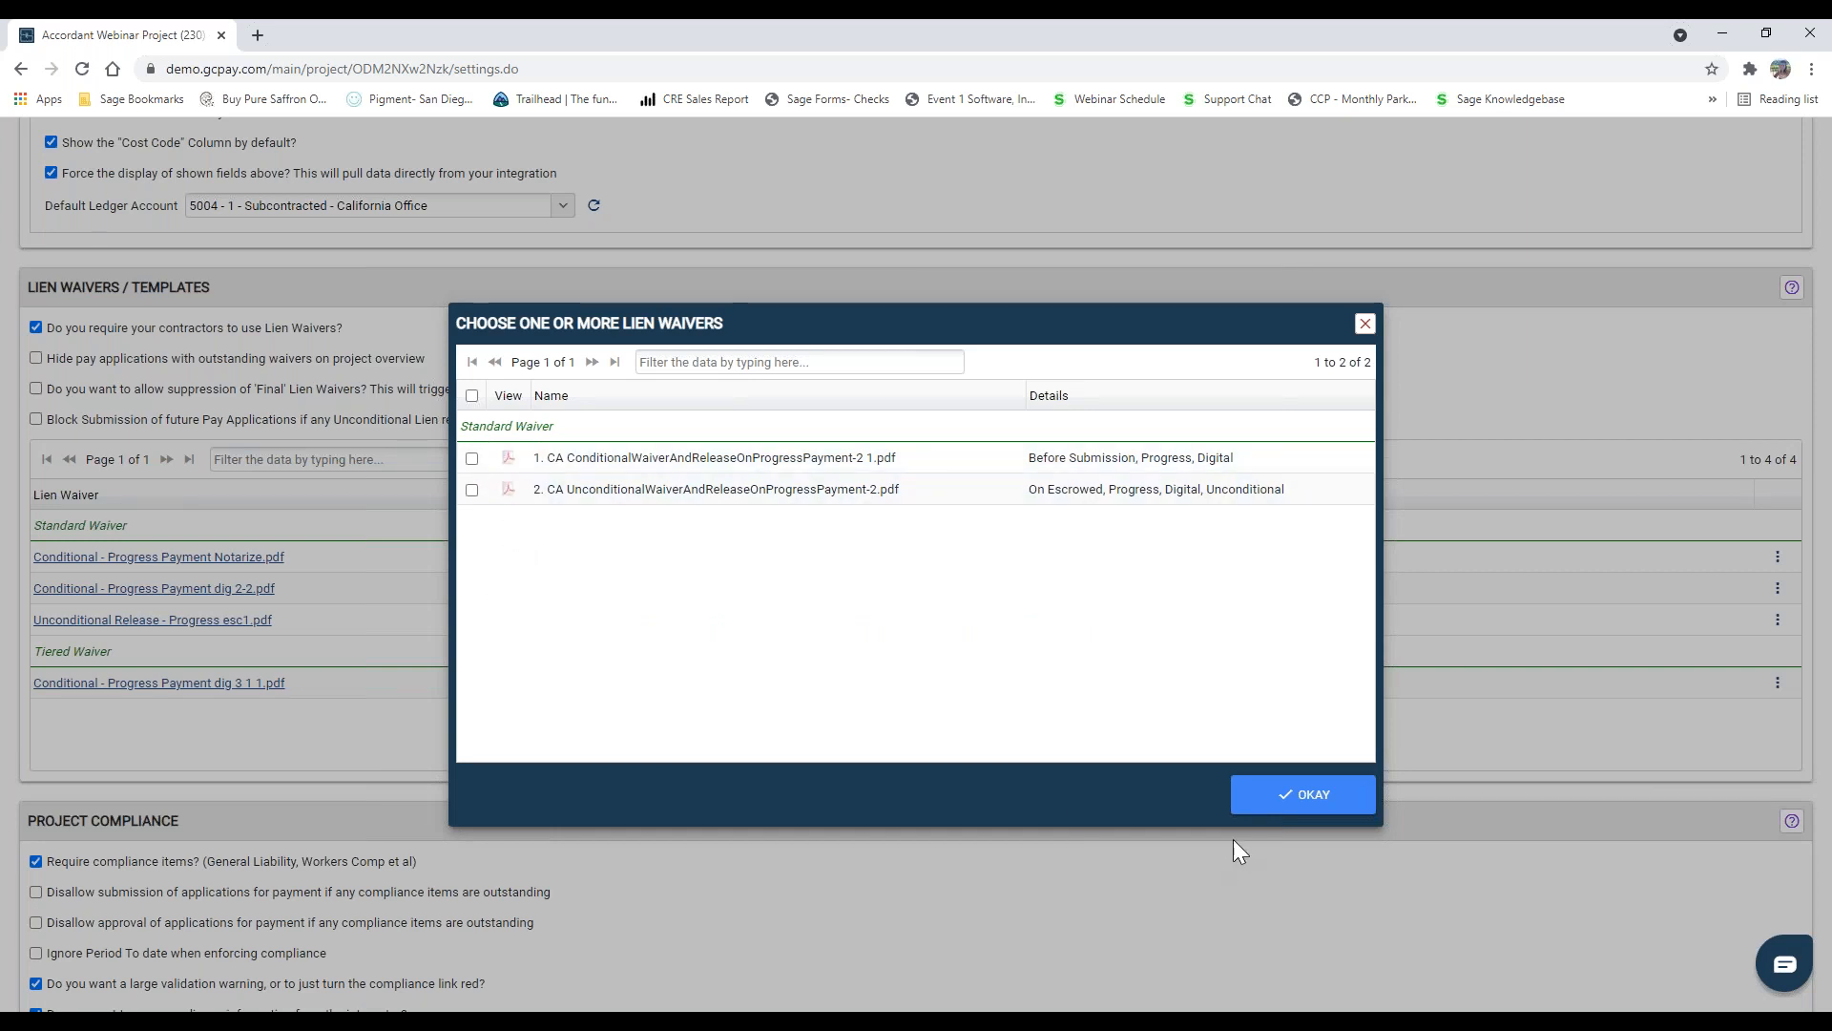
pyautogui.click(1278, 790)
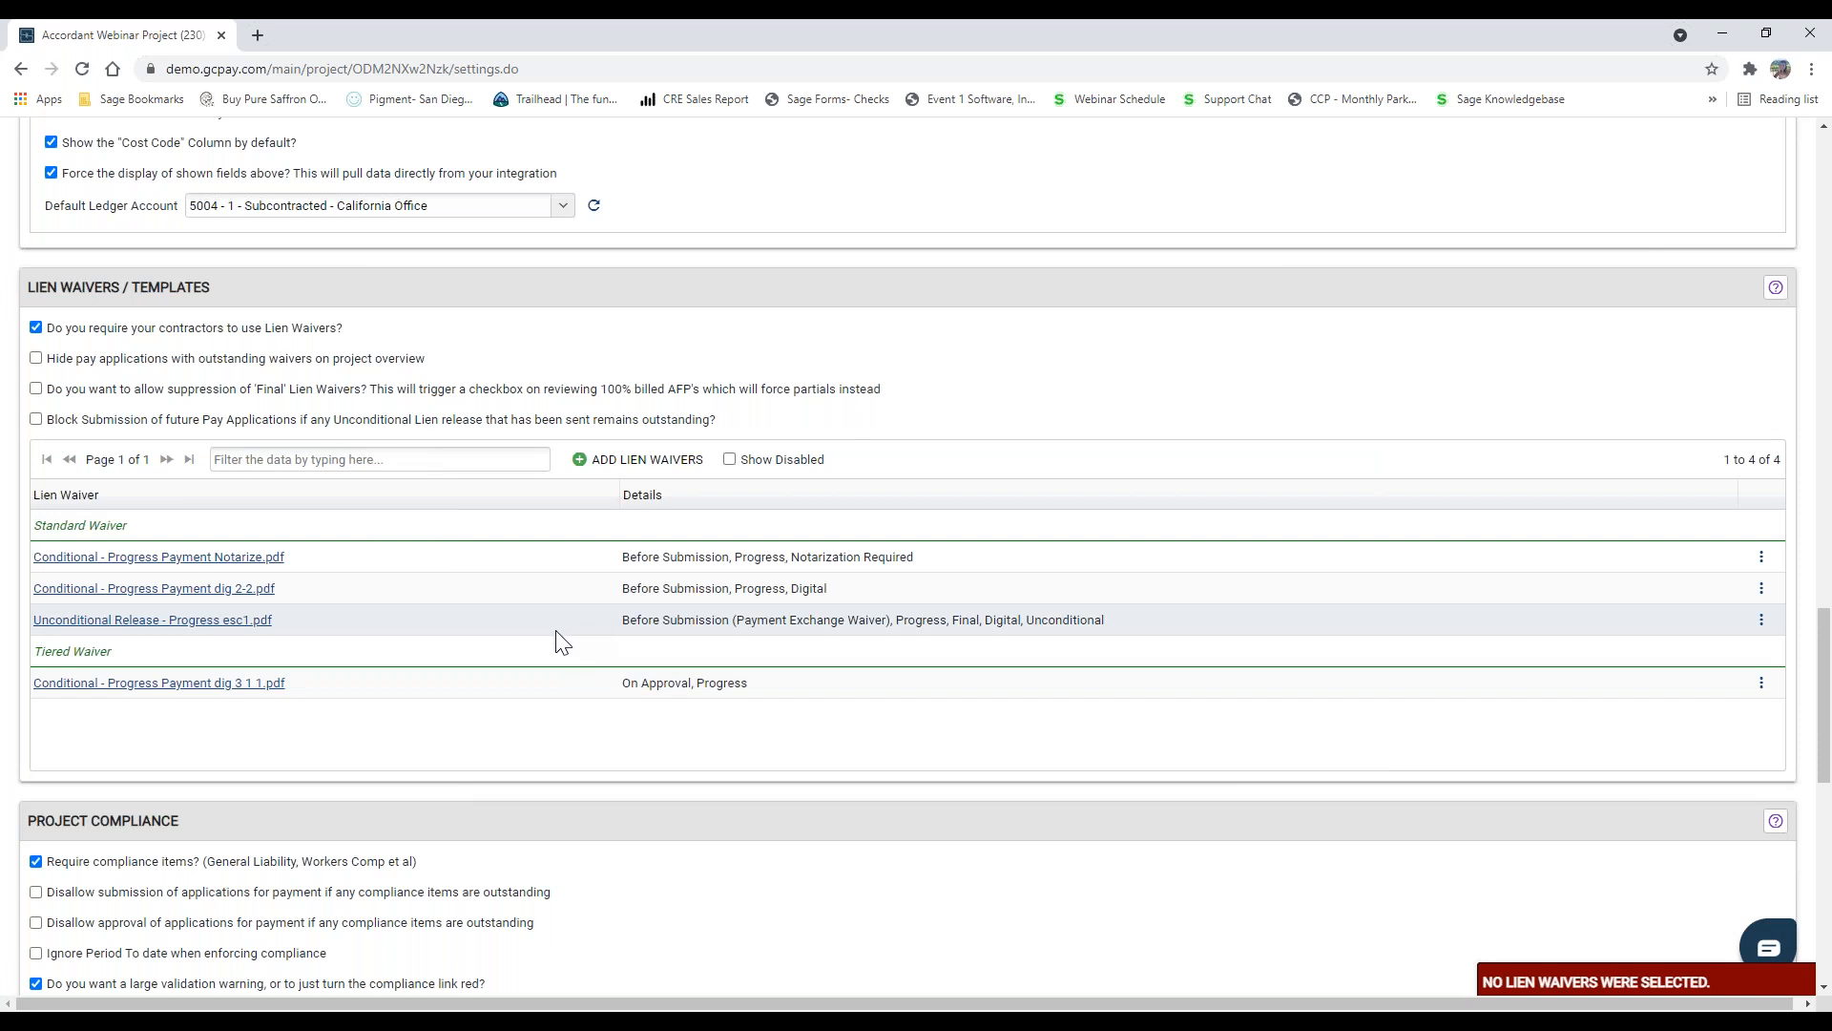
pyautogui.click(237, 563)
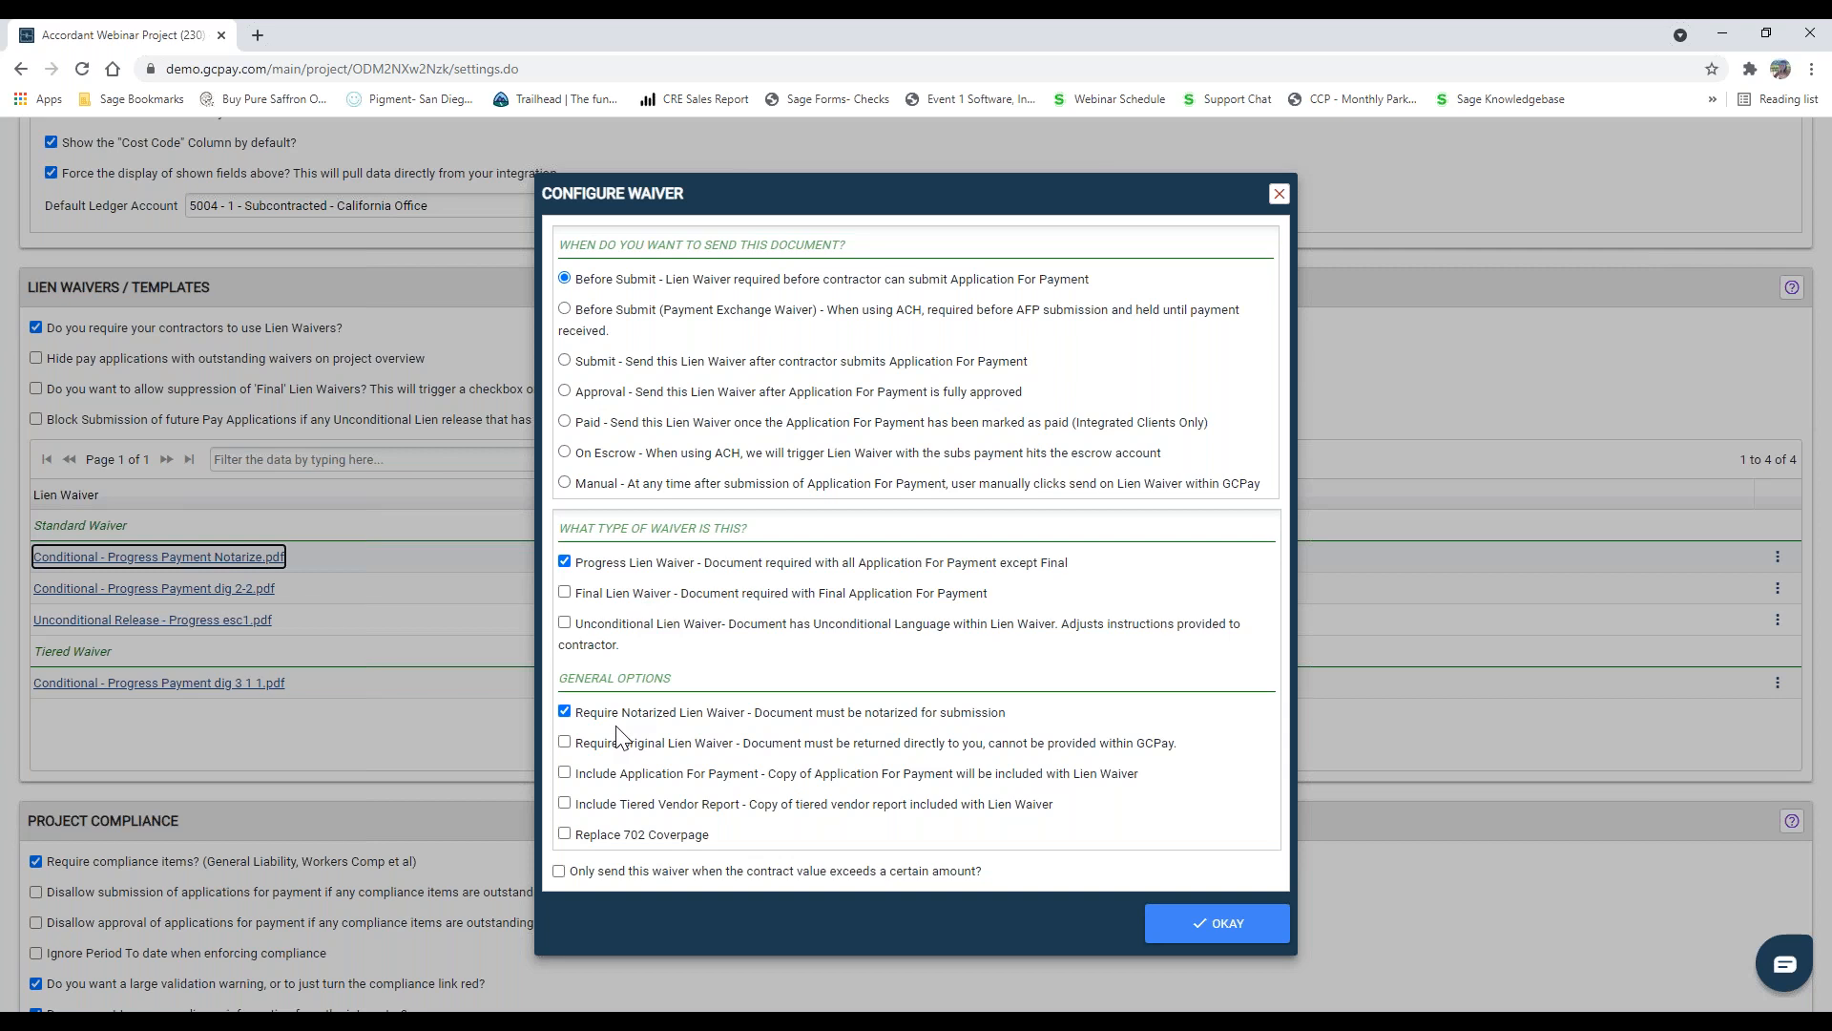
pyautogui.click(1211, 928)
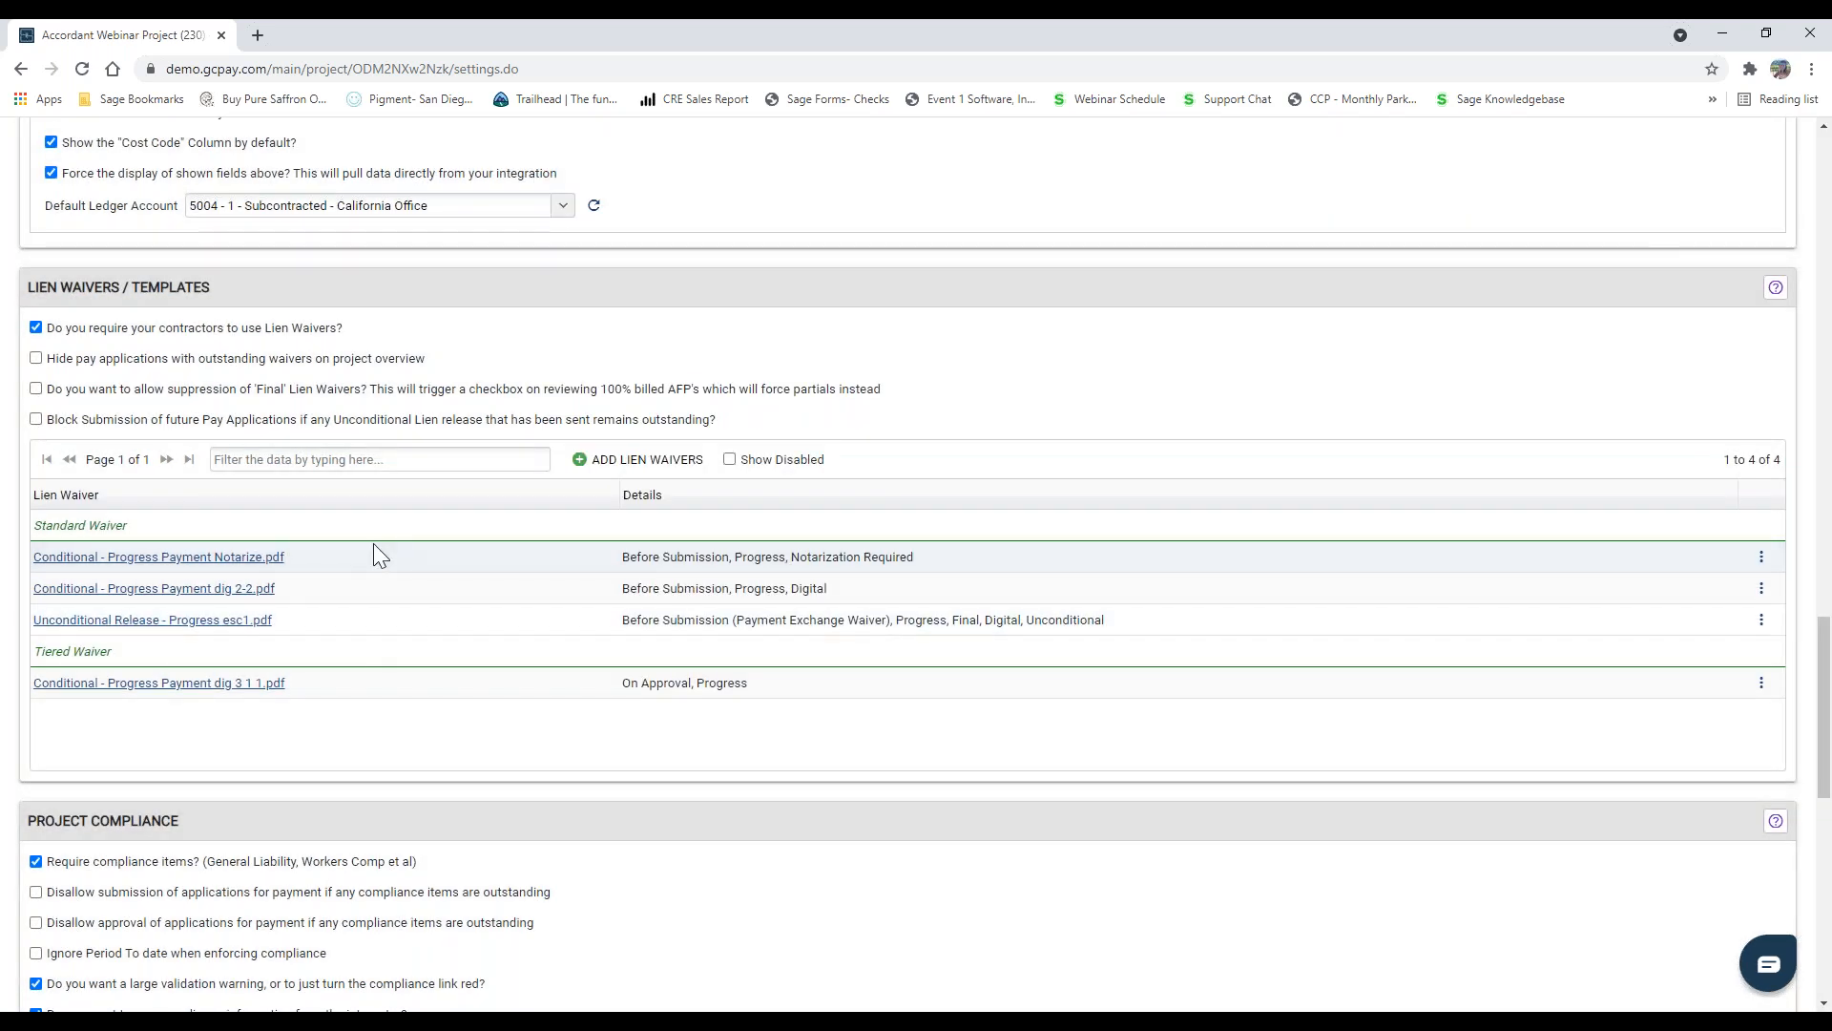
# Step: Review the project's compliance, required document and checklist settings, viewing the Wage & Rental Rates document requirement and closing it unchanged
pyautogui.scroll(-6, 374, 542)
pyautogui.scroll(-2, 325, 551)
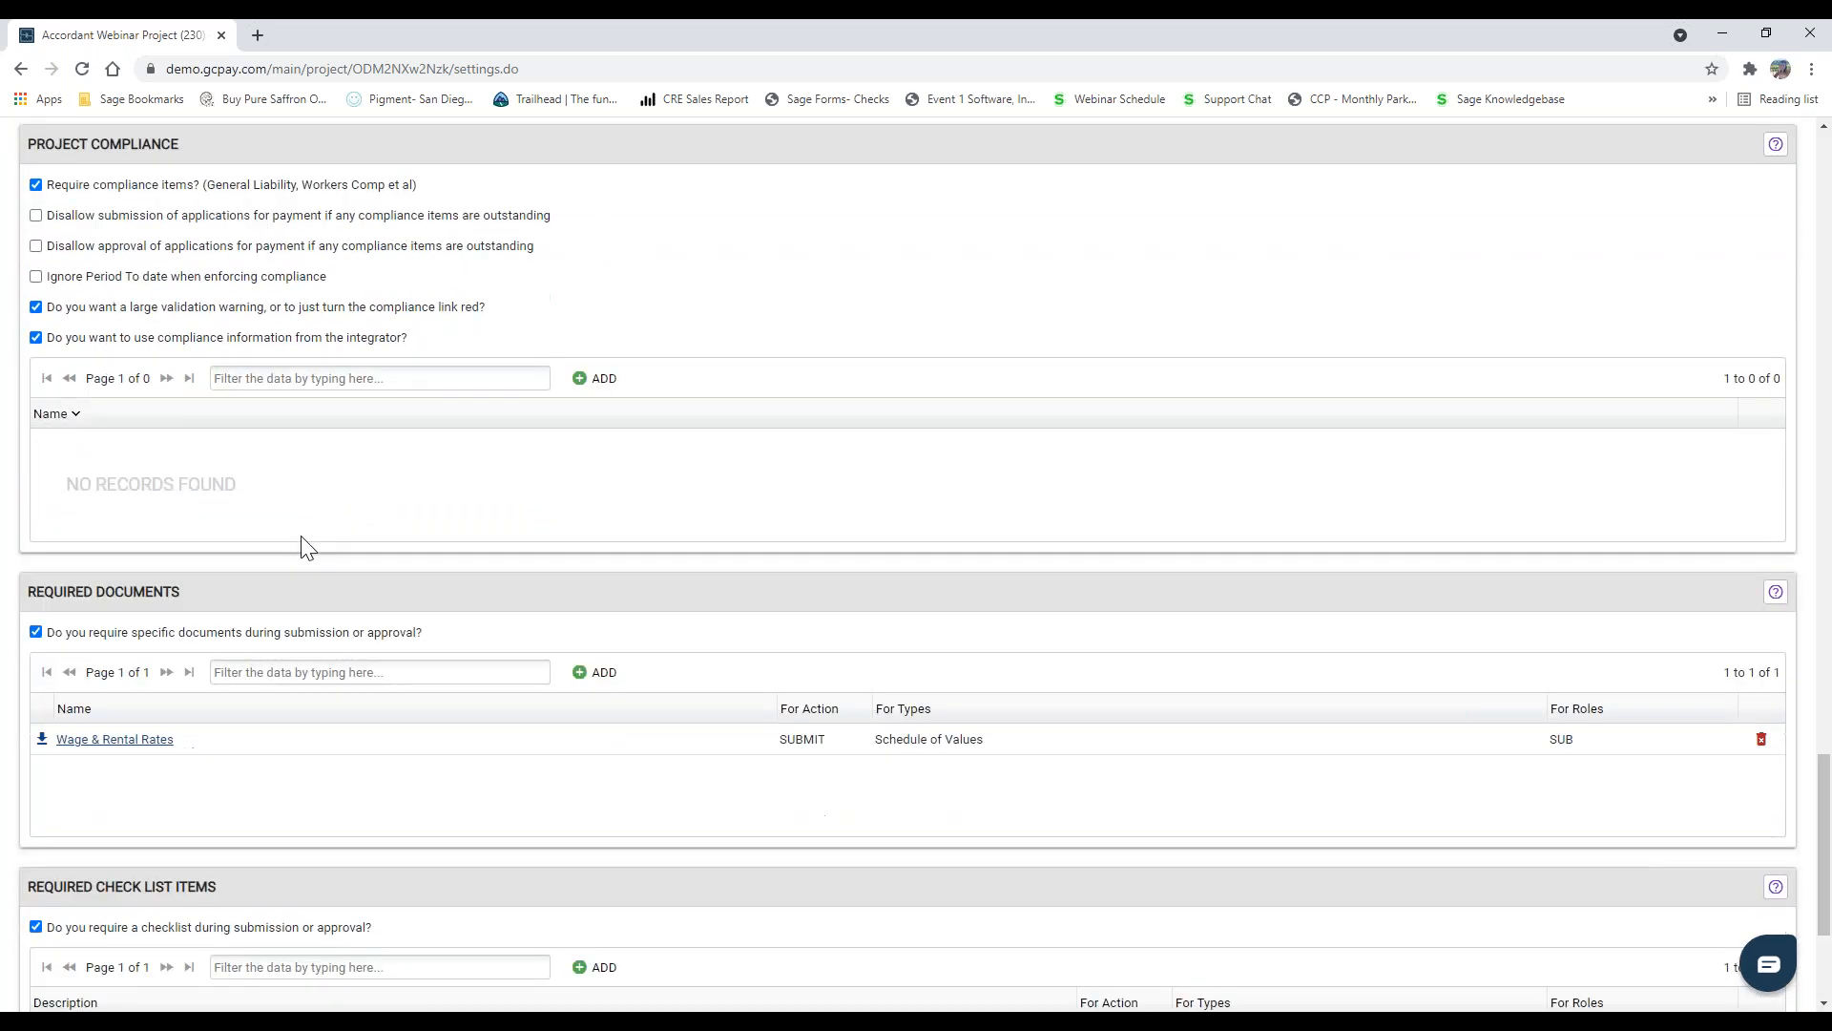
pyautogui.scroll(-1, 238, 563)
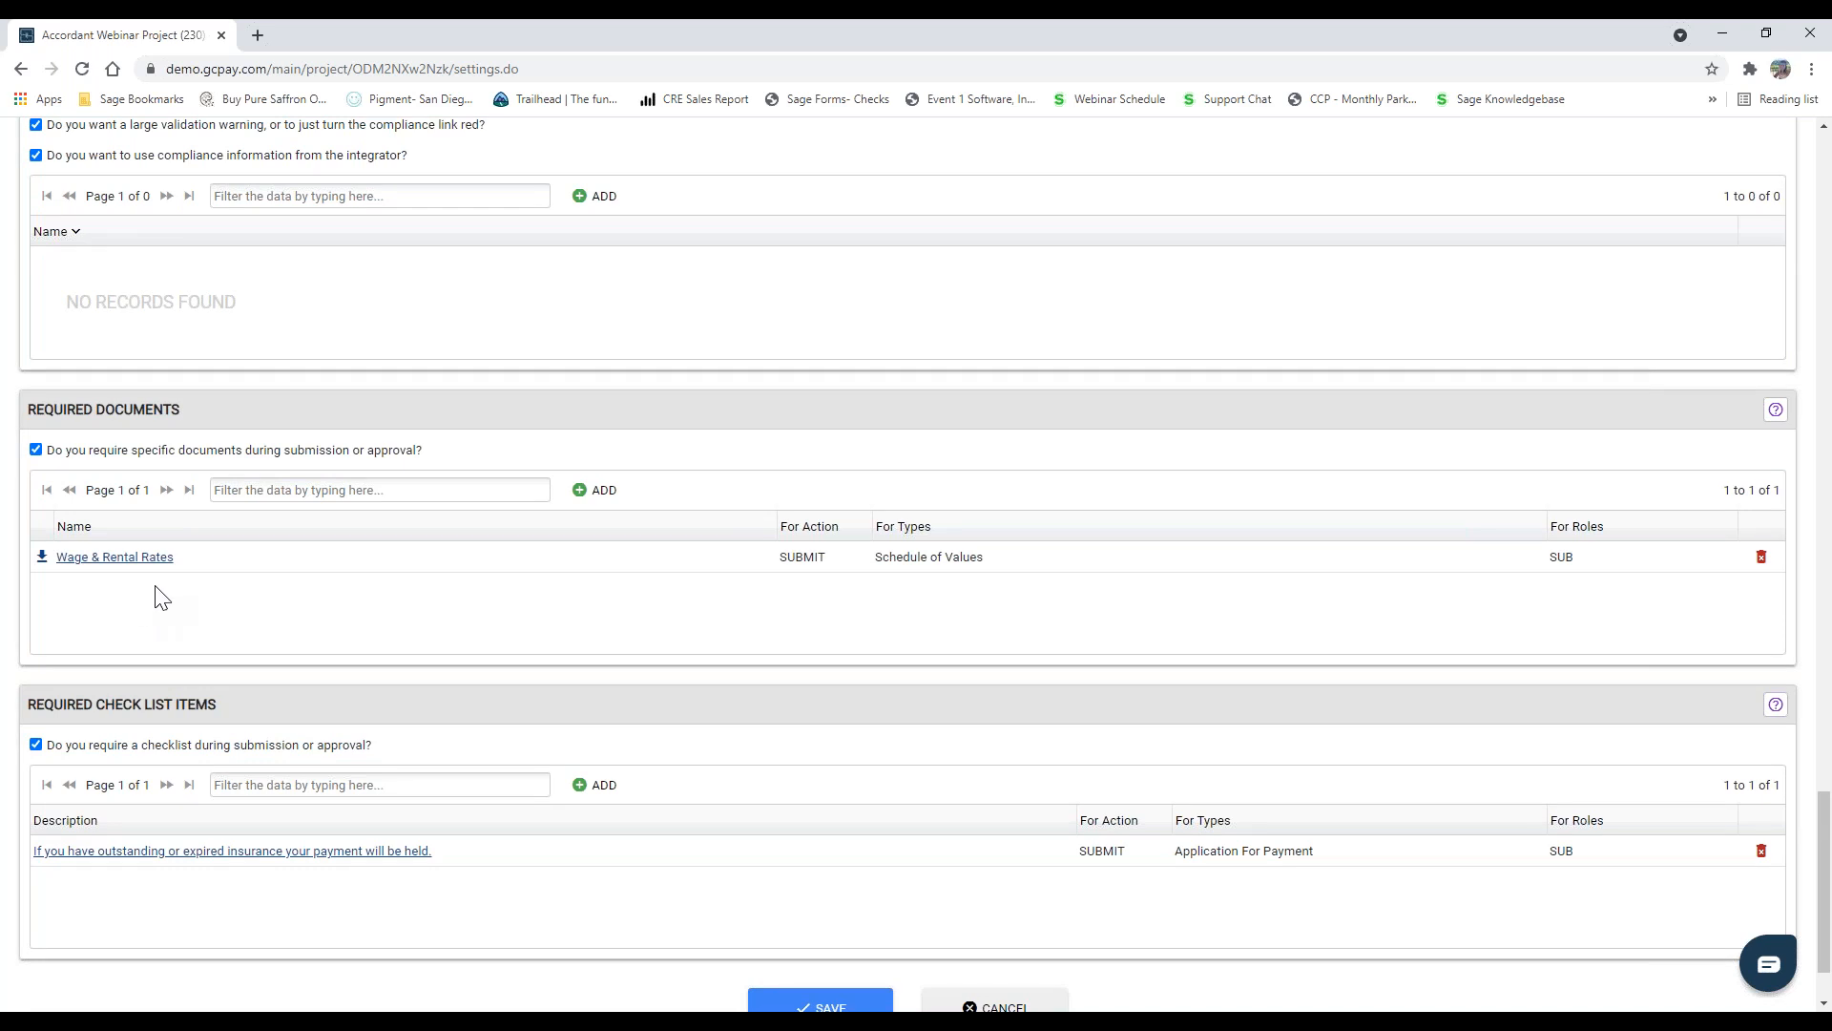
pyautogui.click(117, 561)
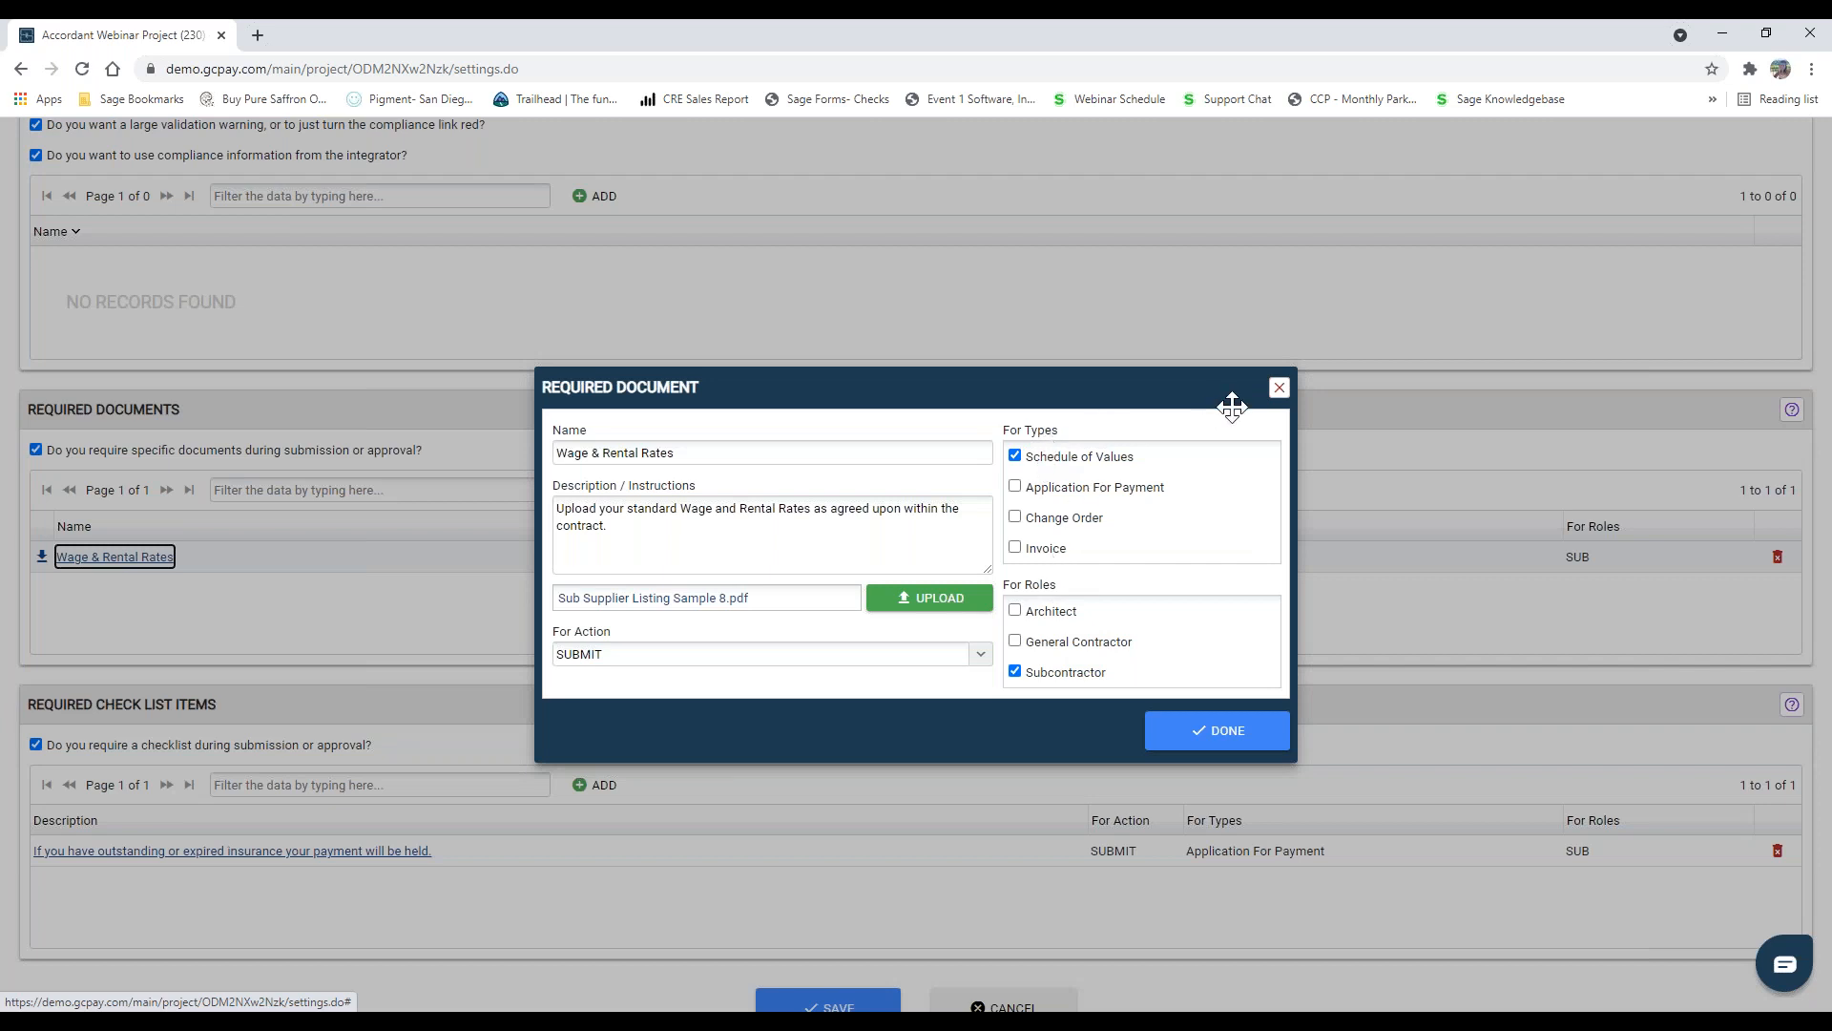
pyautogui.click(1280, 390)
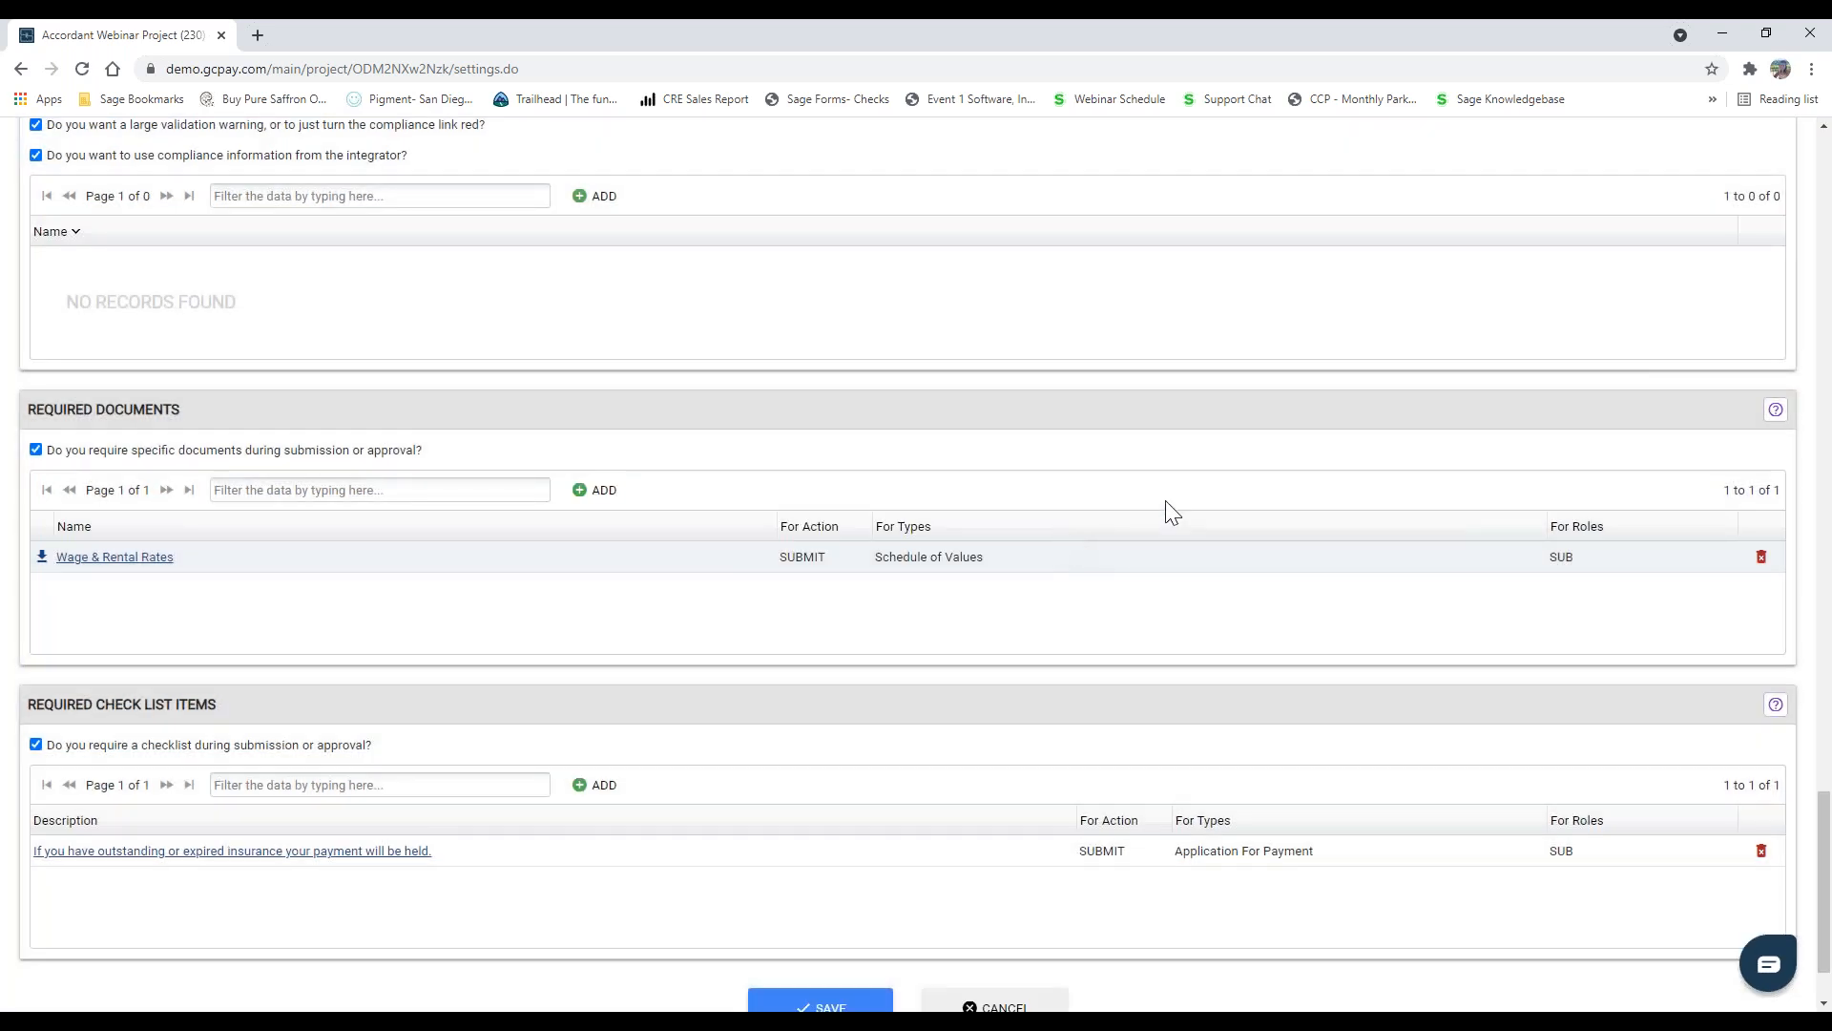
# Step: Log out and sign back in with the saved username and password of the Jackson Heating & A/C account
pyautogui.scroll(1, 895, 588)
pyautogui.scroll(20, 895, 588)
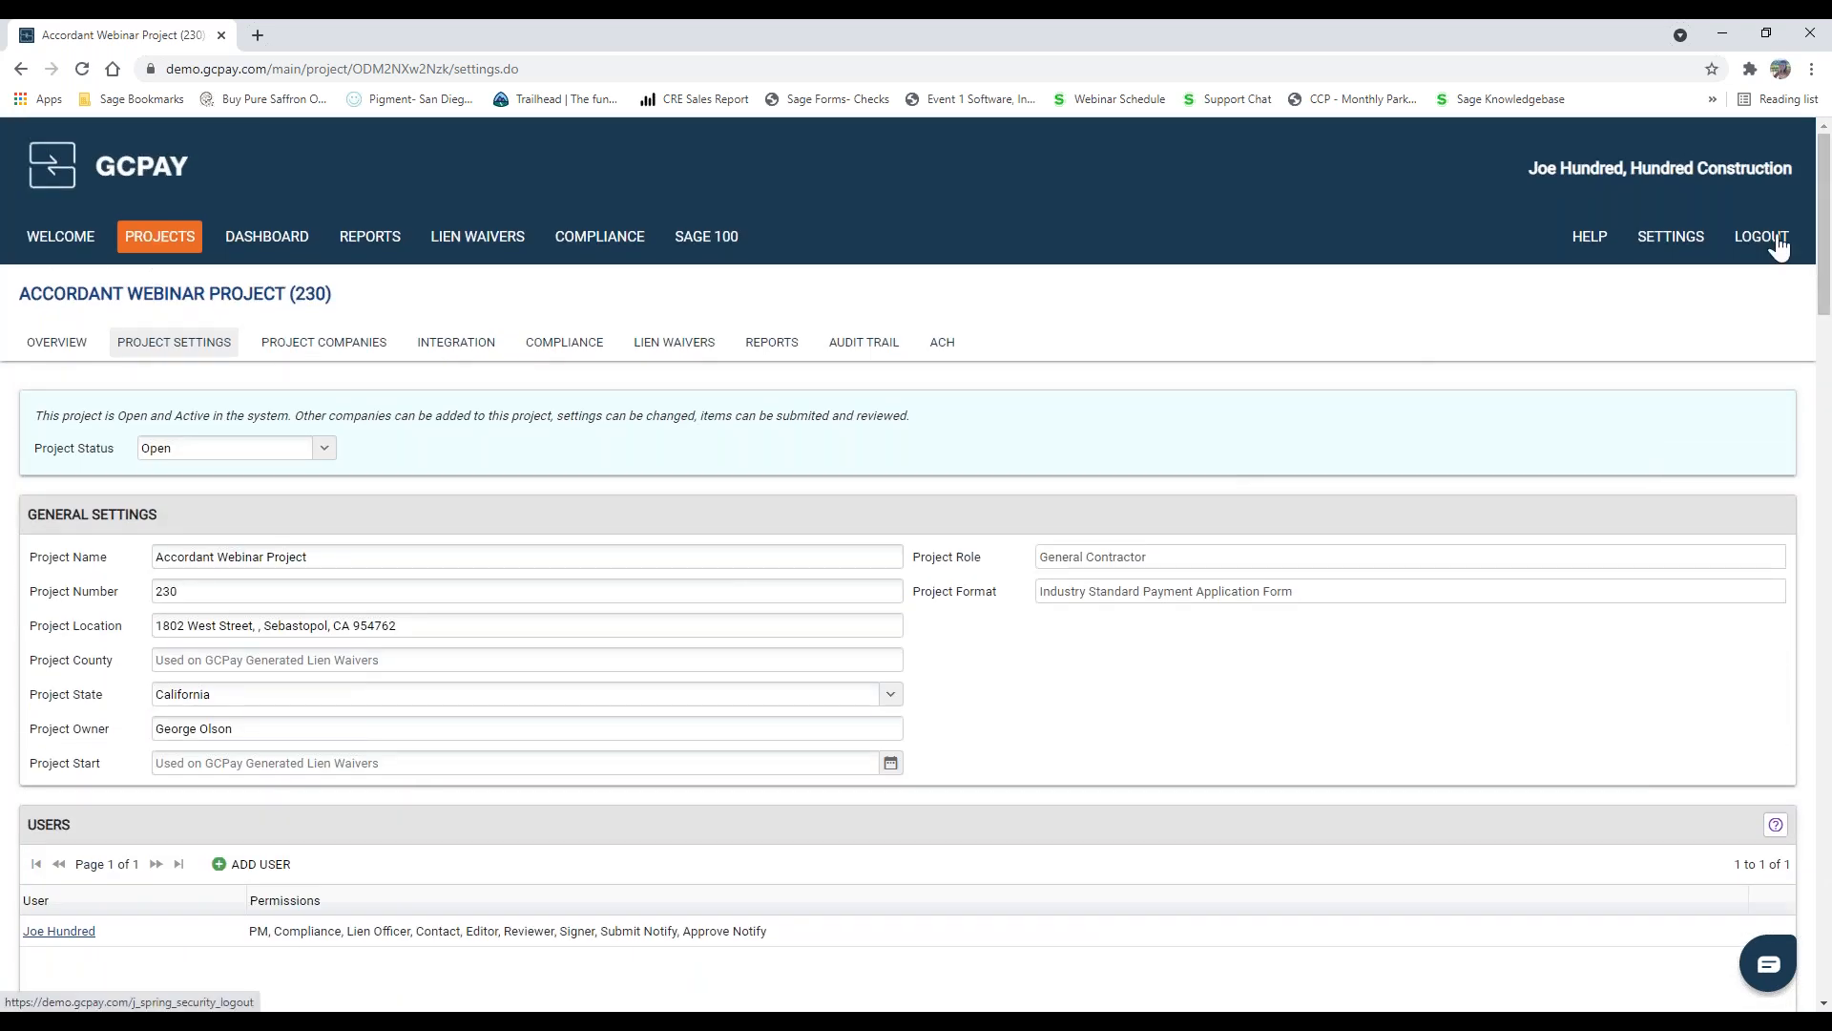
pyautogui.click(1746, 250)
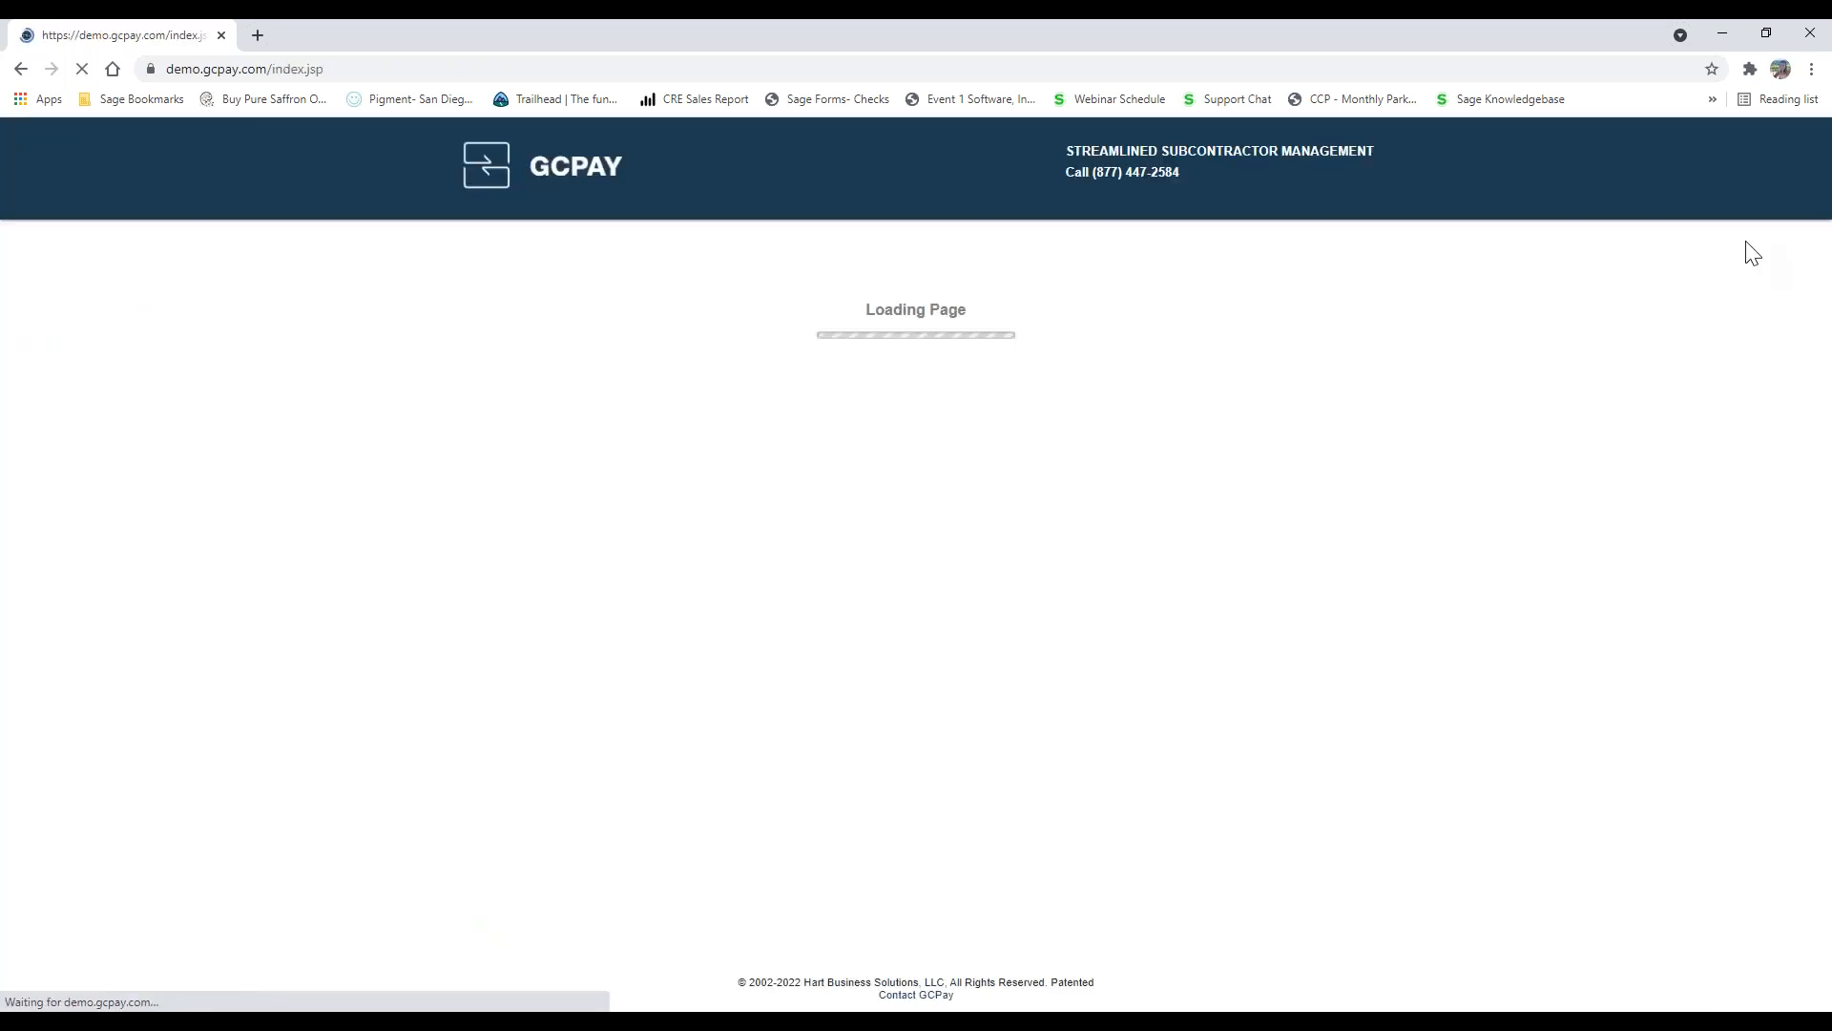
pyautogui.doubleClick(903, 364)
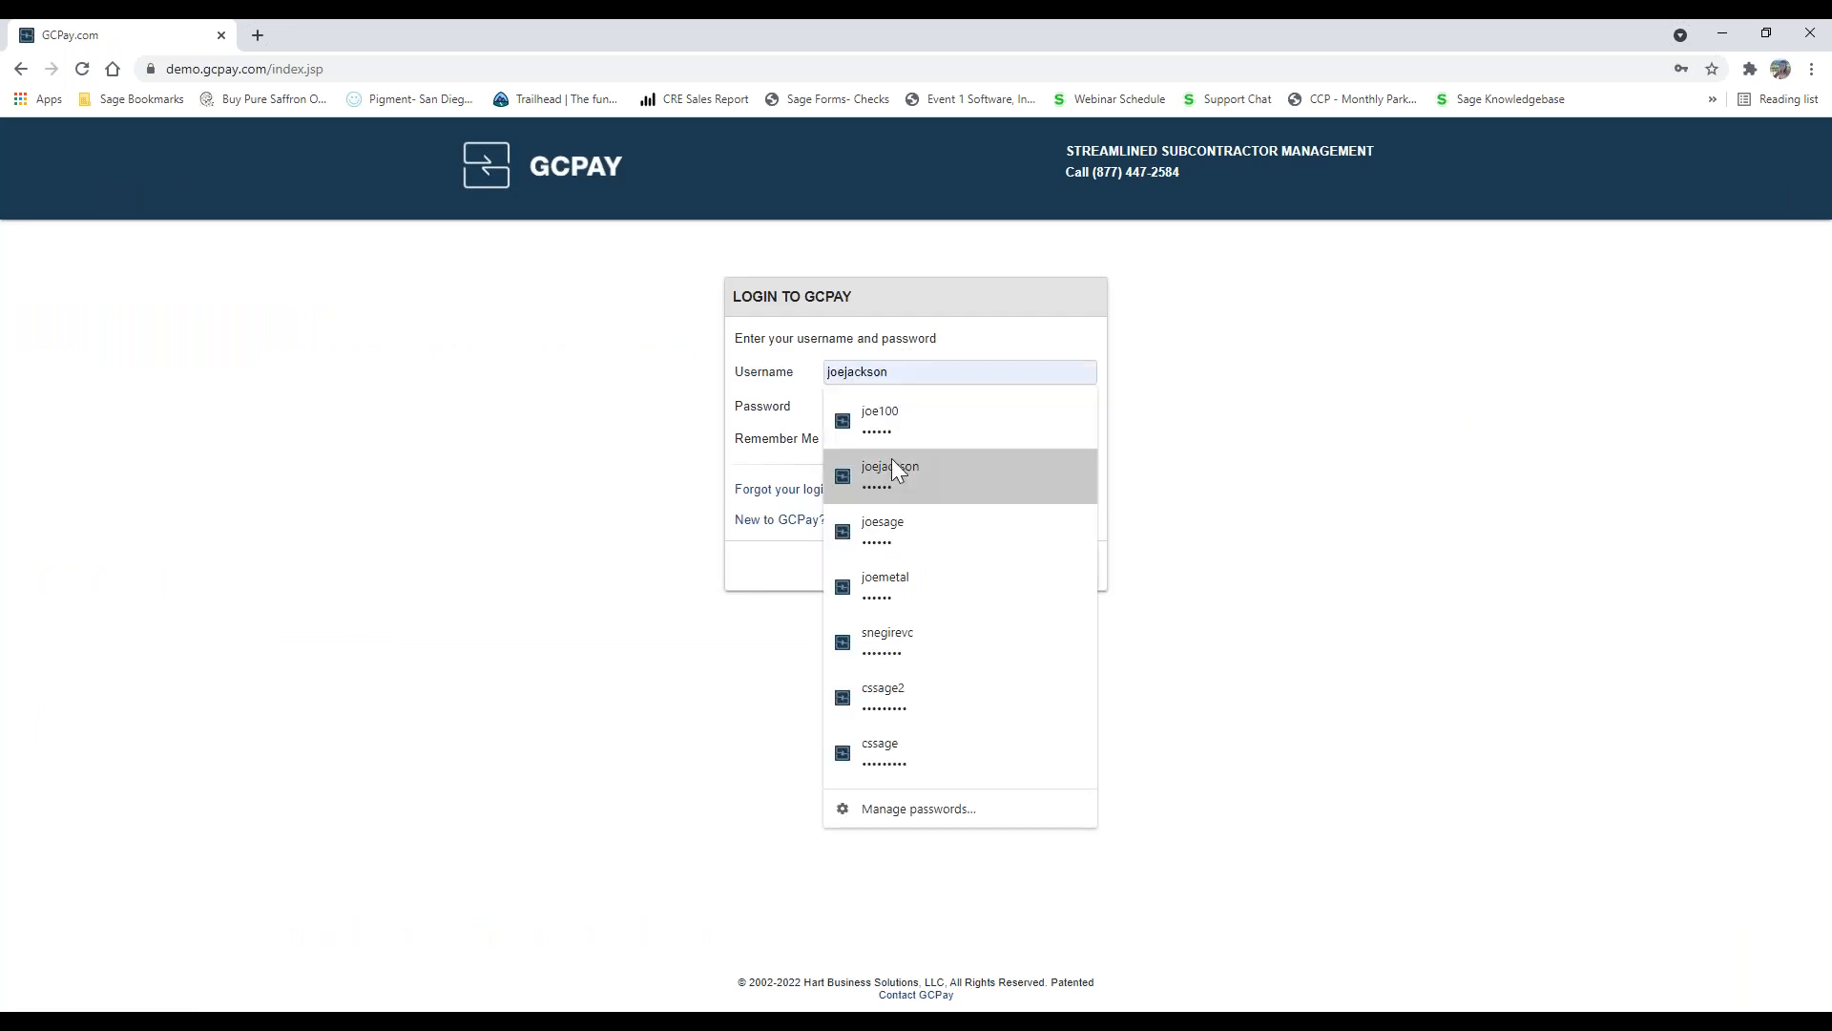
pyautogui.click(891, 473)
pyautogui.click(981, 568)
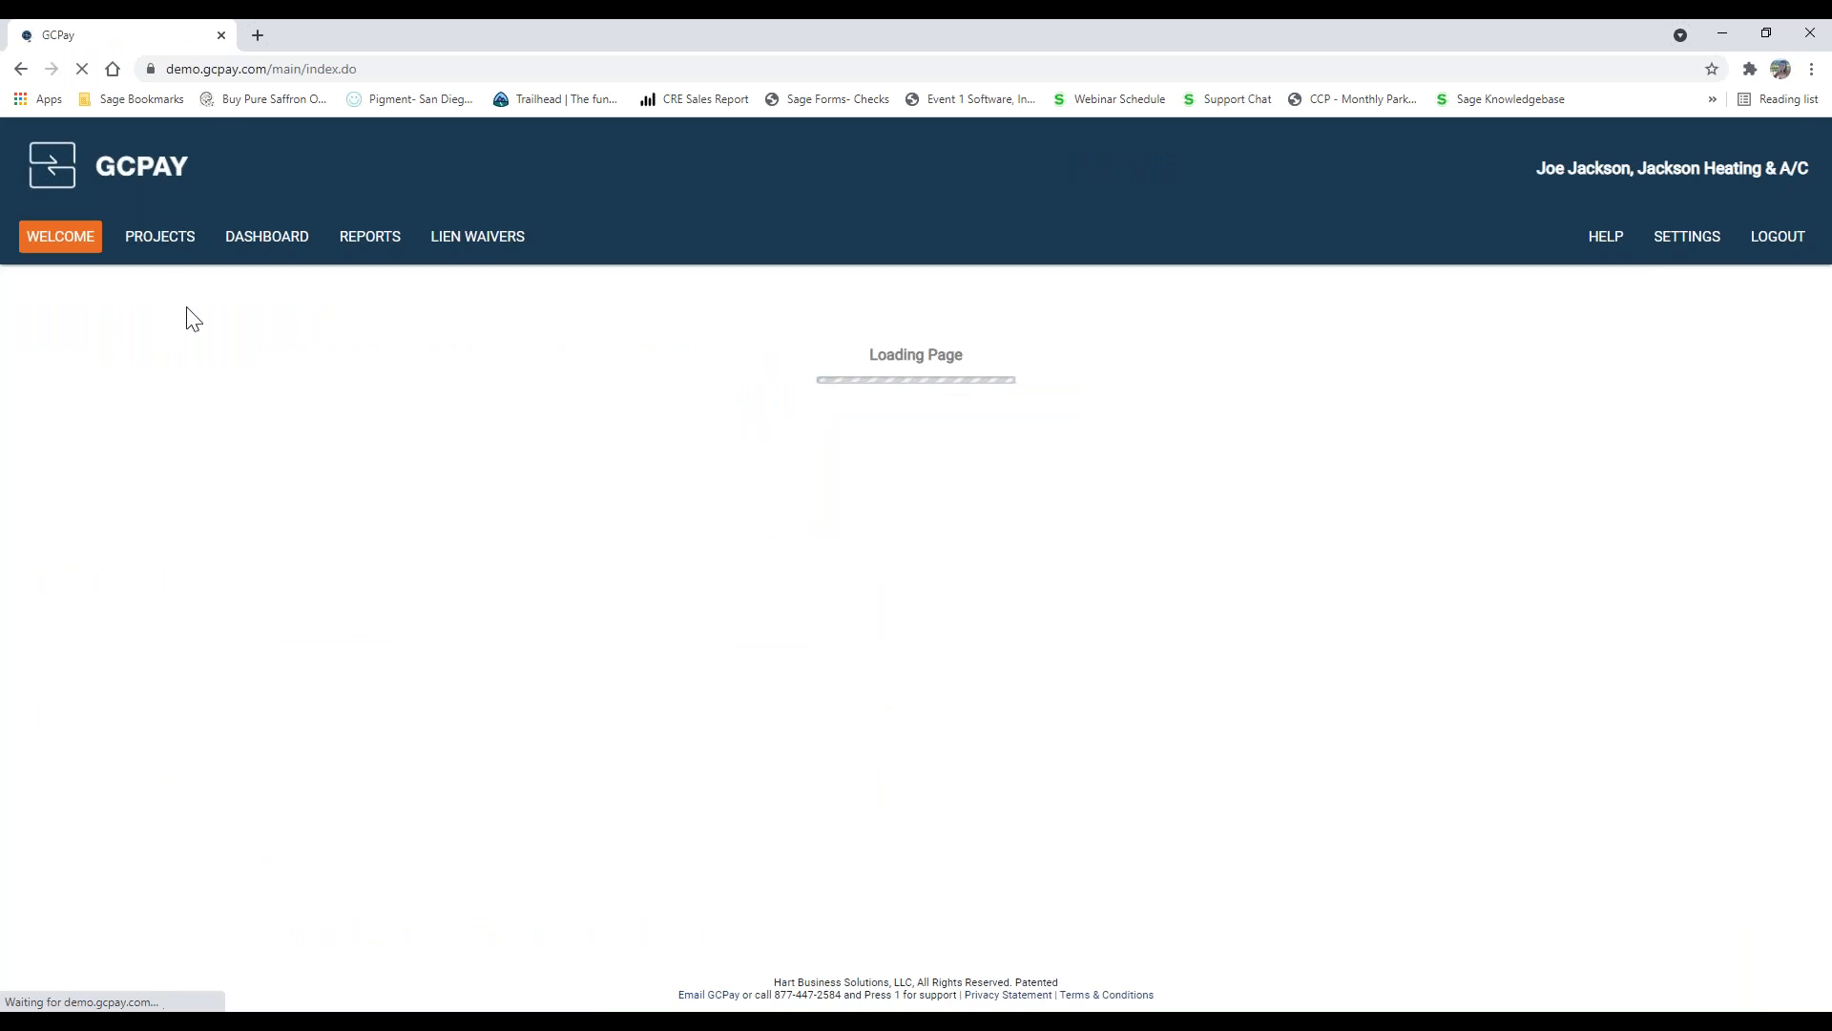
# Step: Open the subcontractor's Accordant Webinar Project numbered 230 and go to its applications for payment on the overview
pyautogui.click(174, 250)
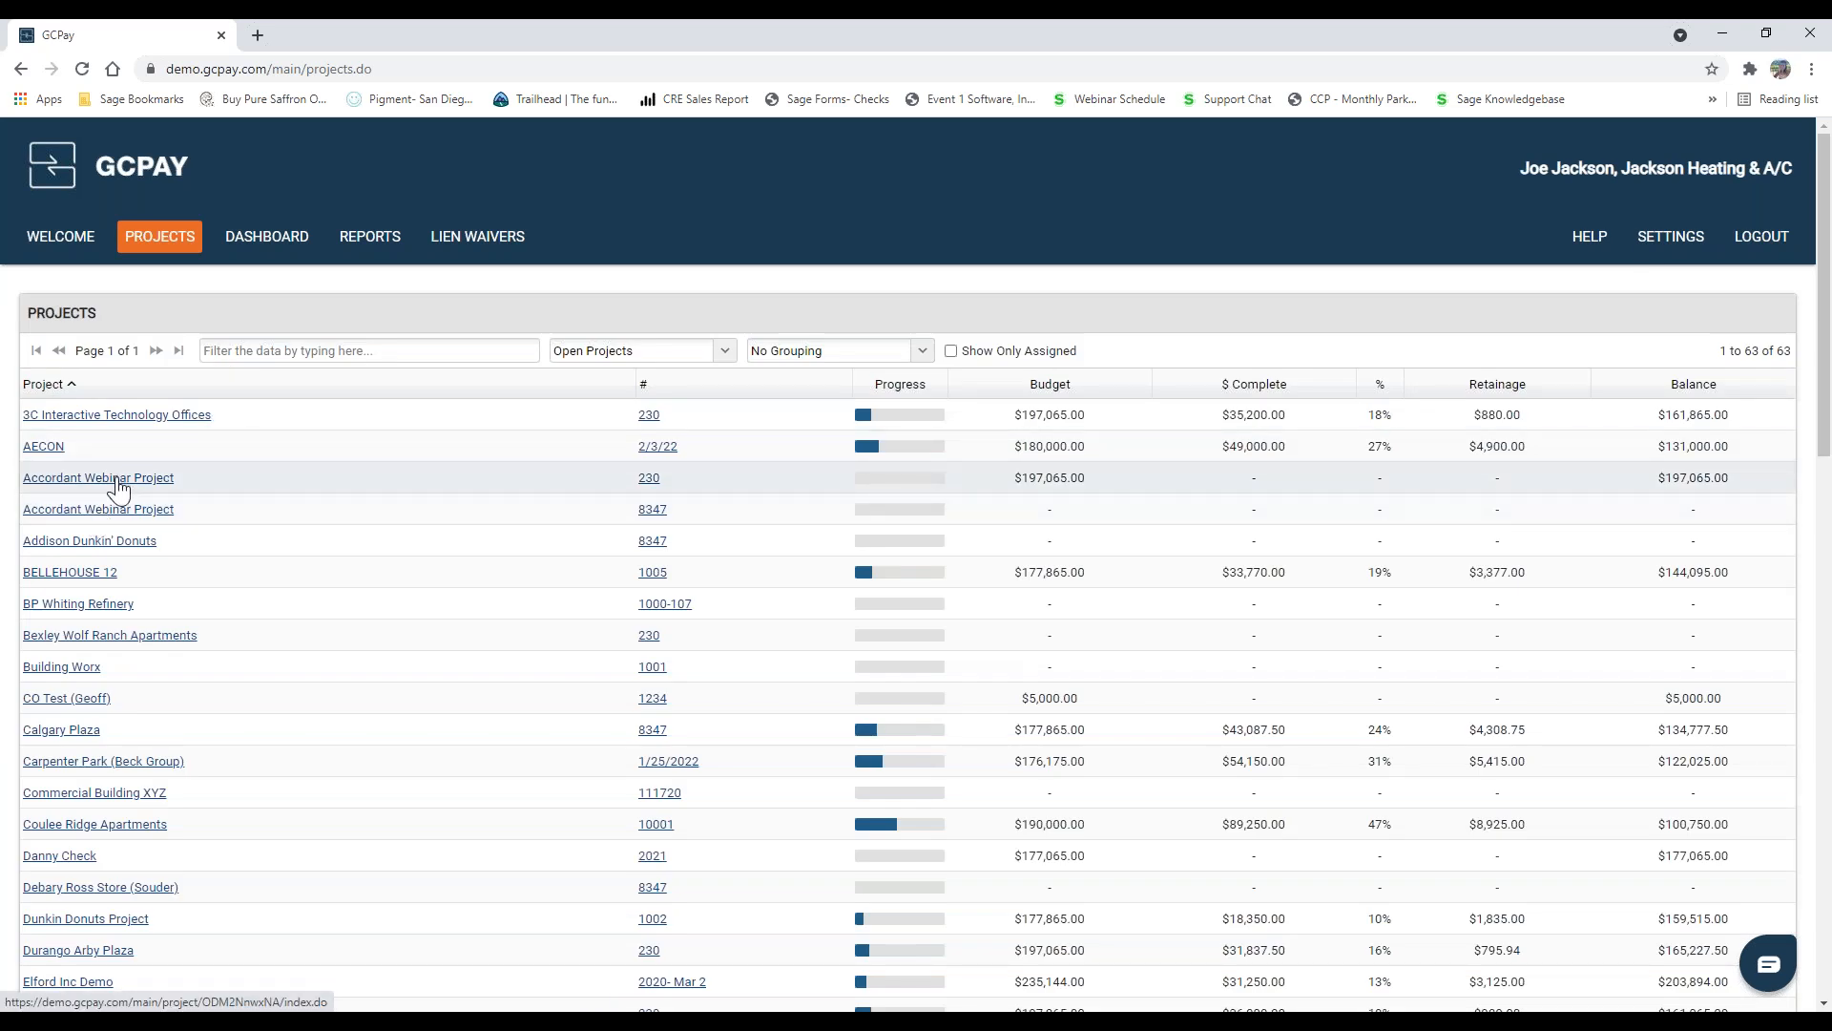
pyautogui.click(117, 486)
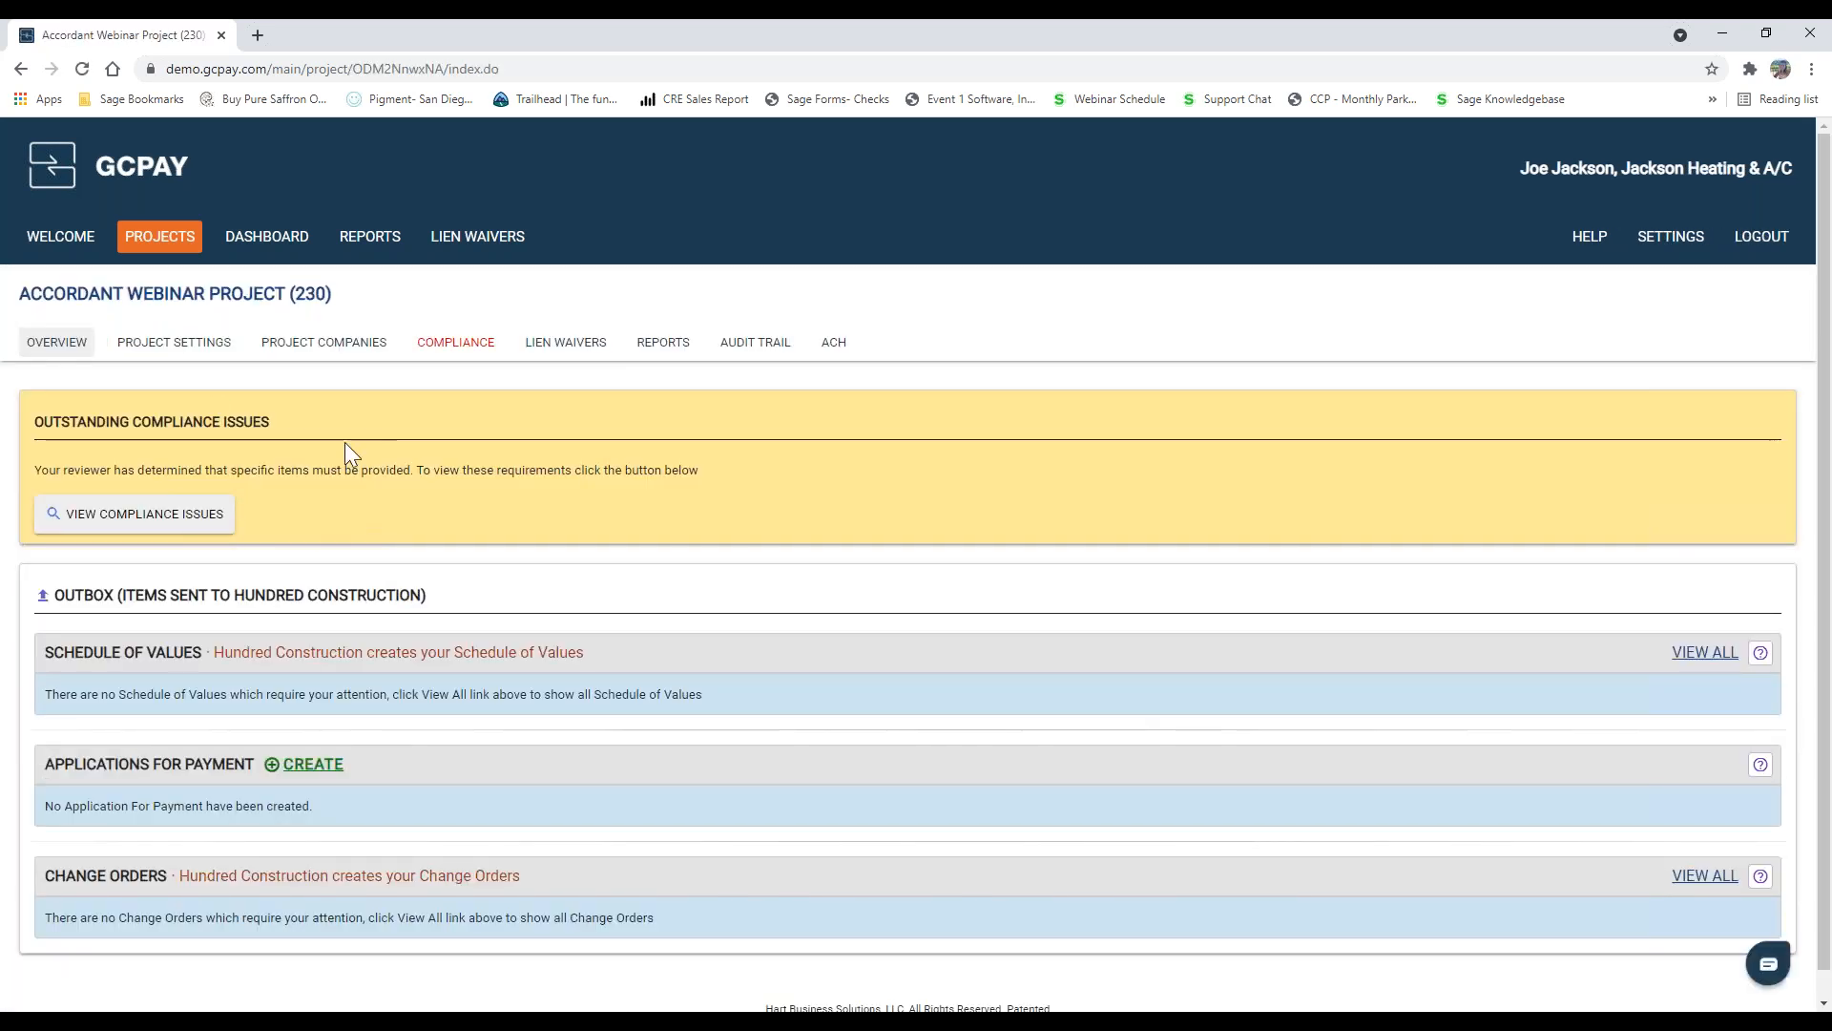
pyautogui.scroll(-1, 239, 602)
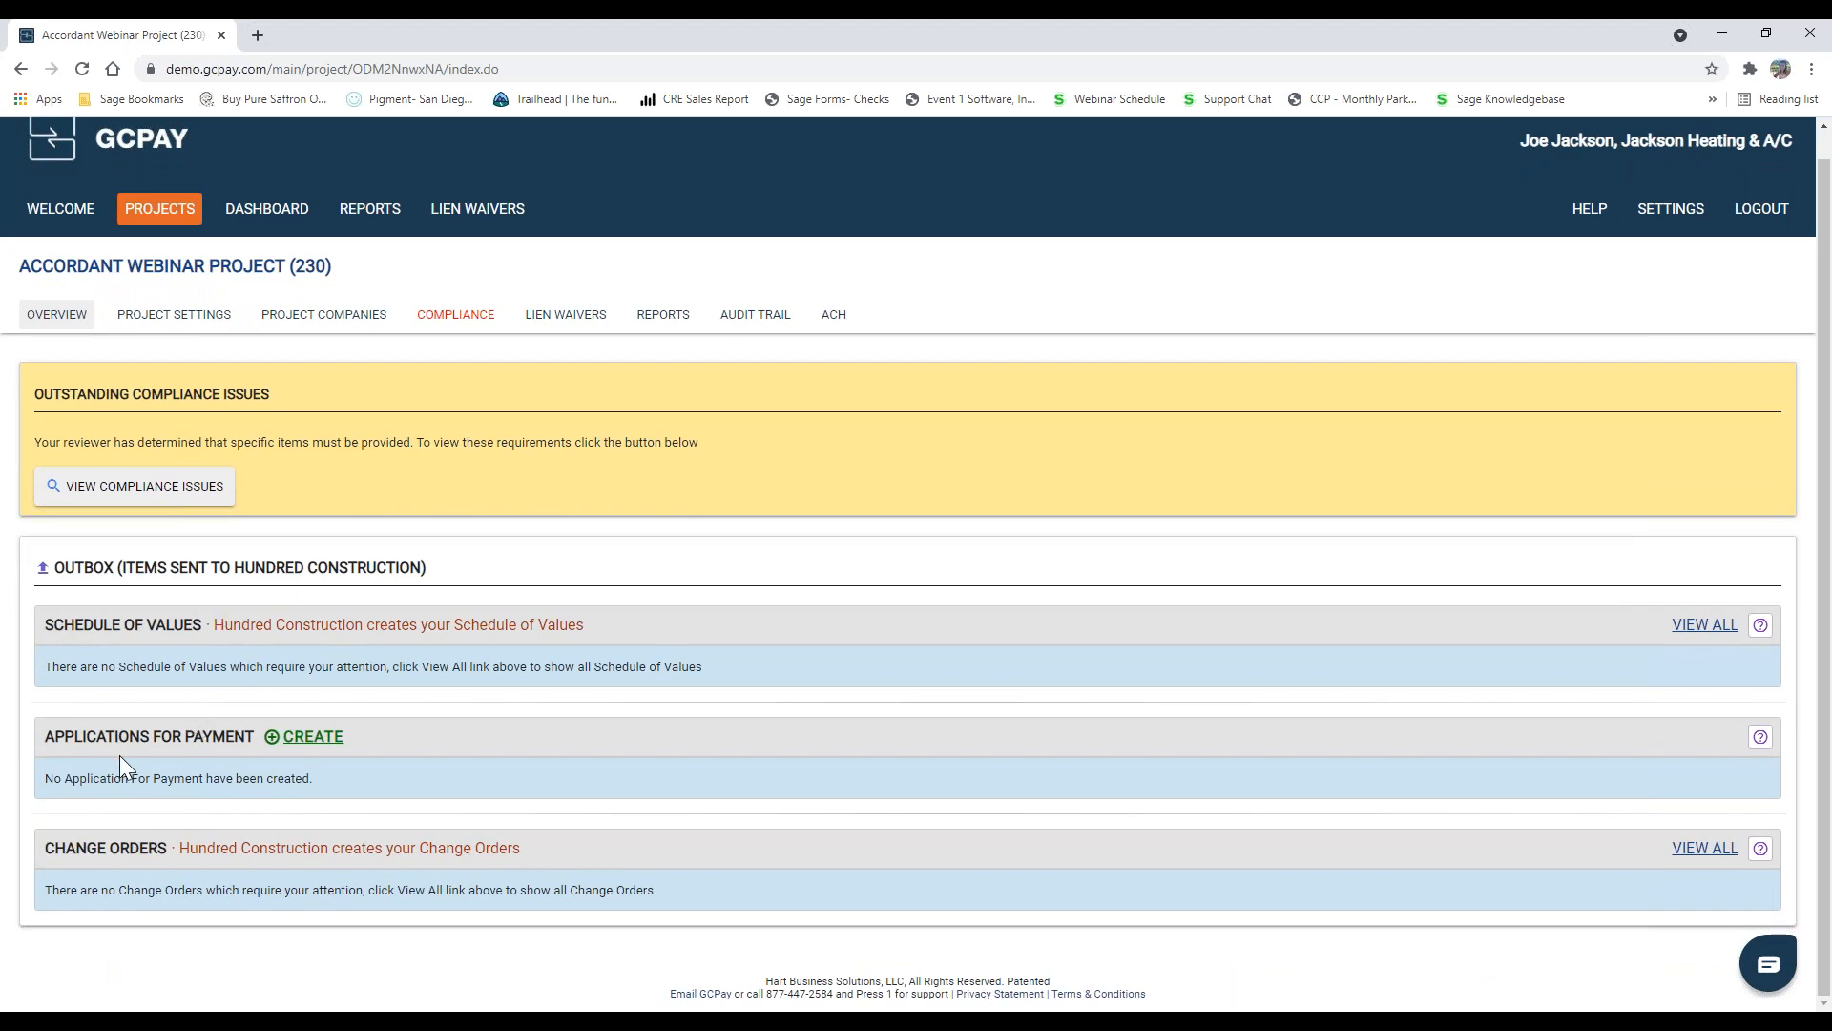
# Step: Create a new application for payment for the project and view the help on retainage types, closing it again
pyautogui.click(302, 745)
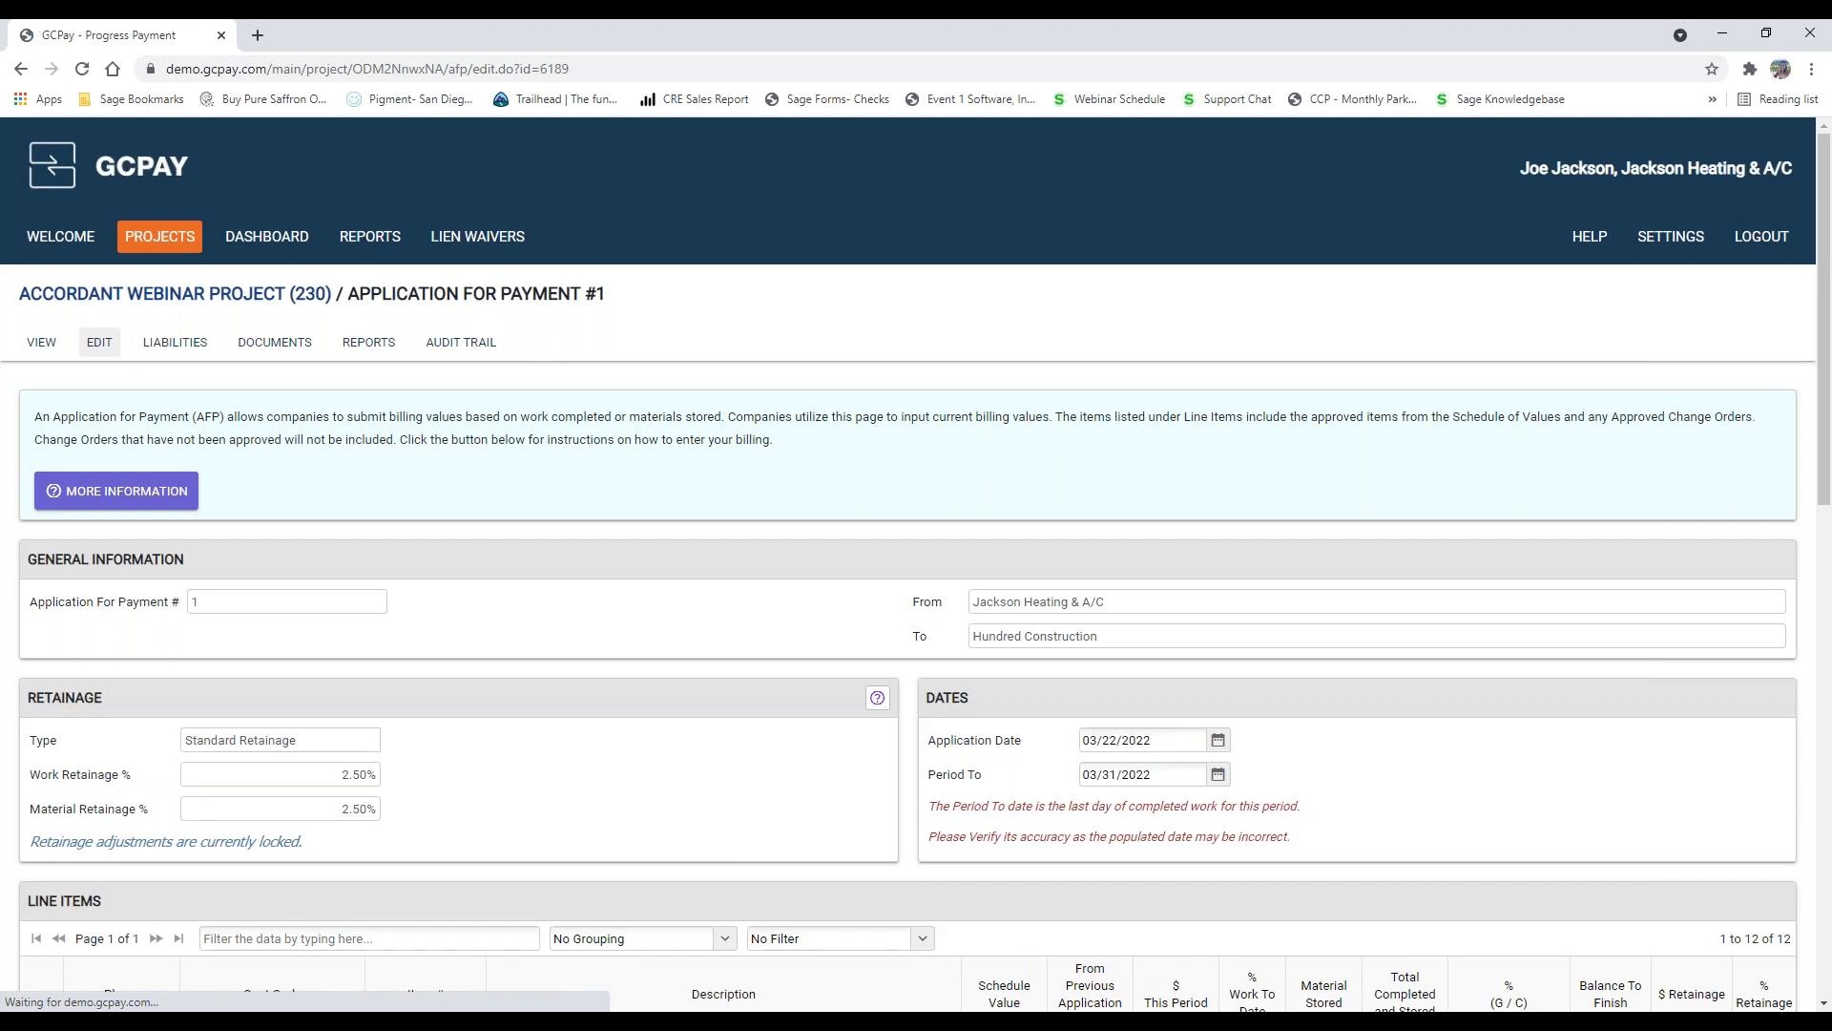
pyautogui.scroll(-2, 534, 820)
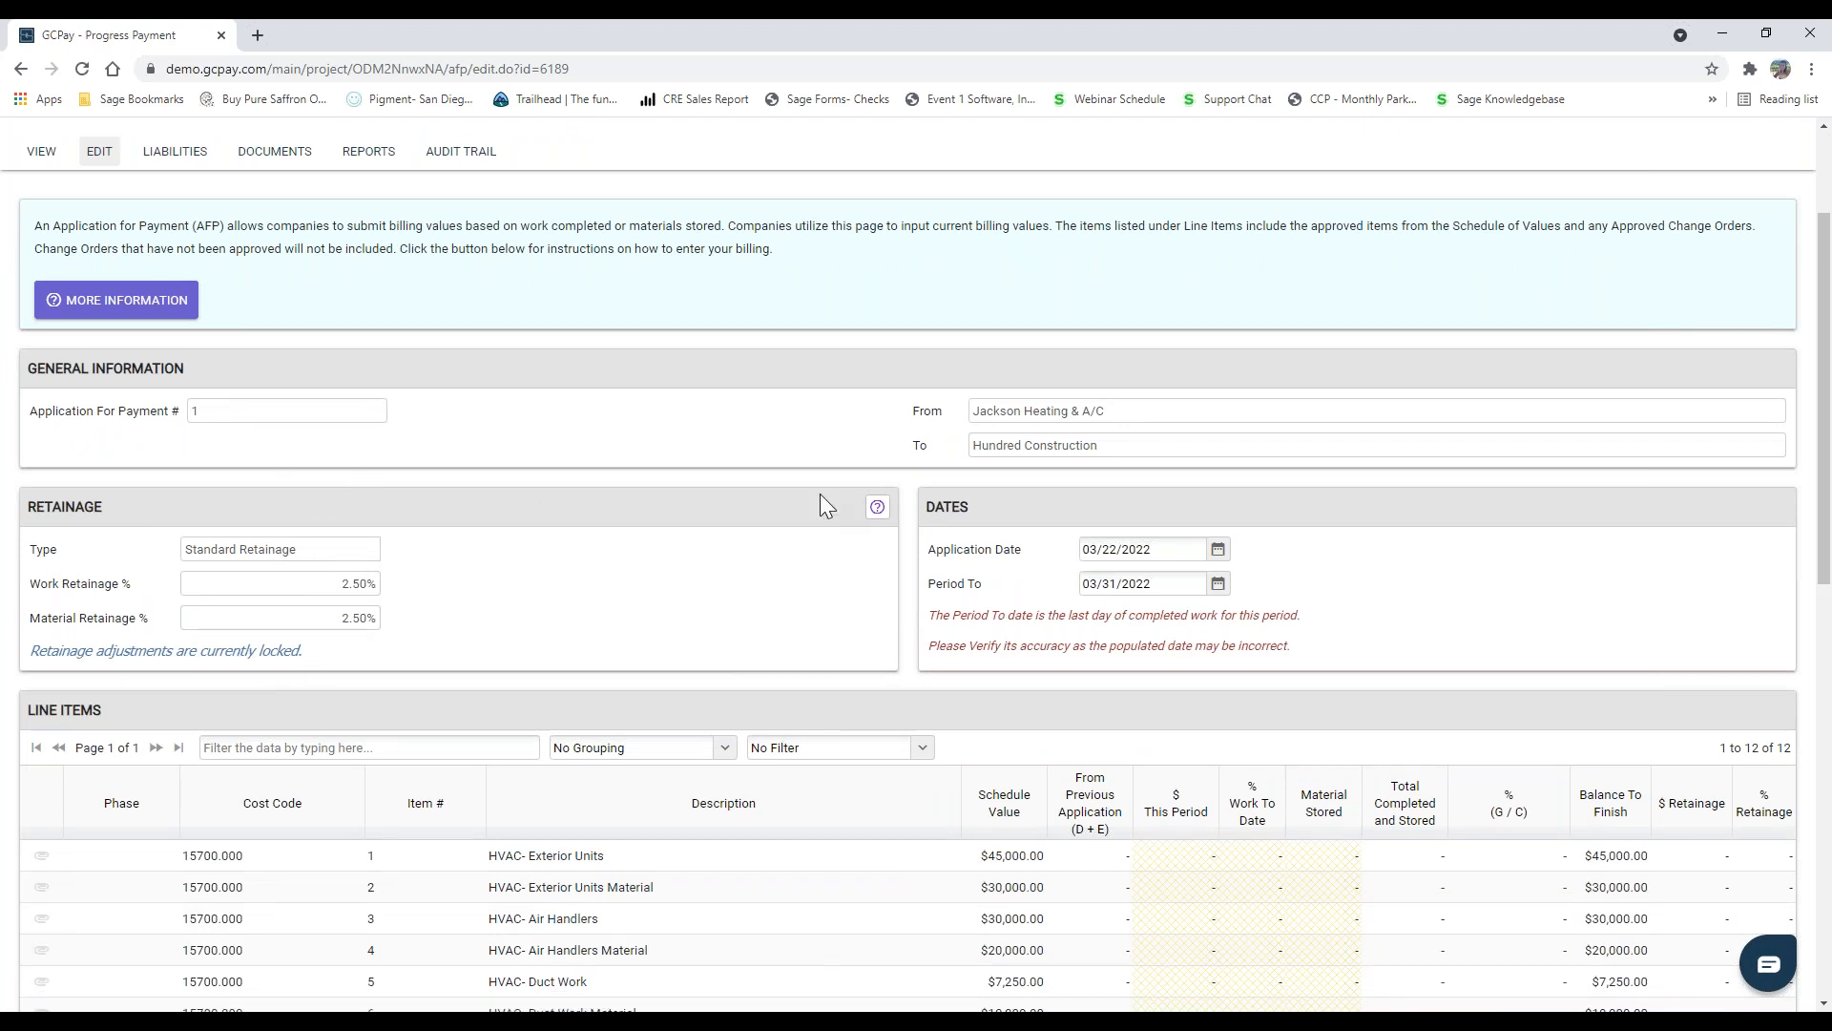
pyautogui.click(878, 509)
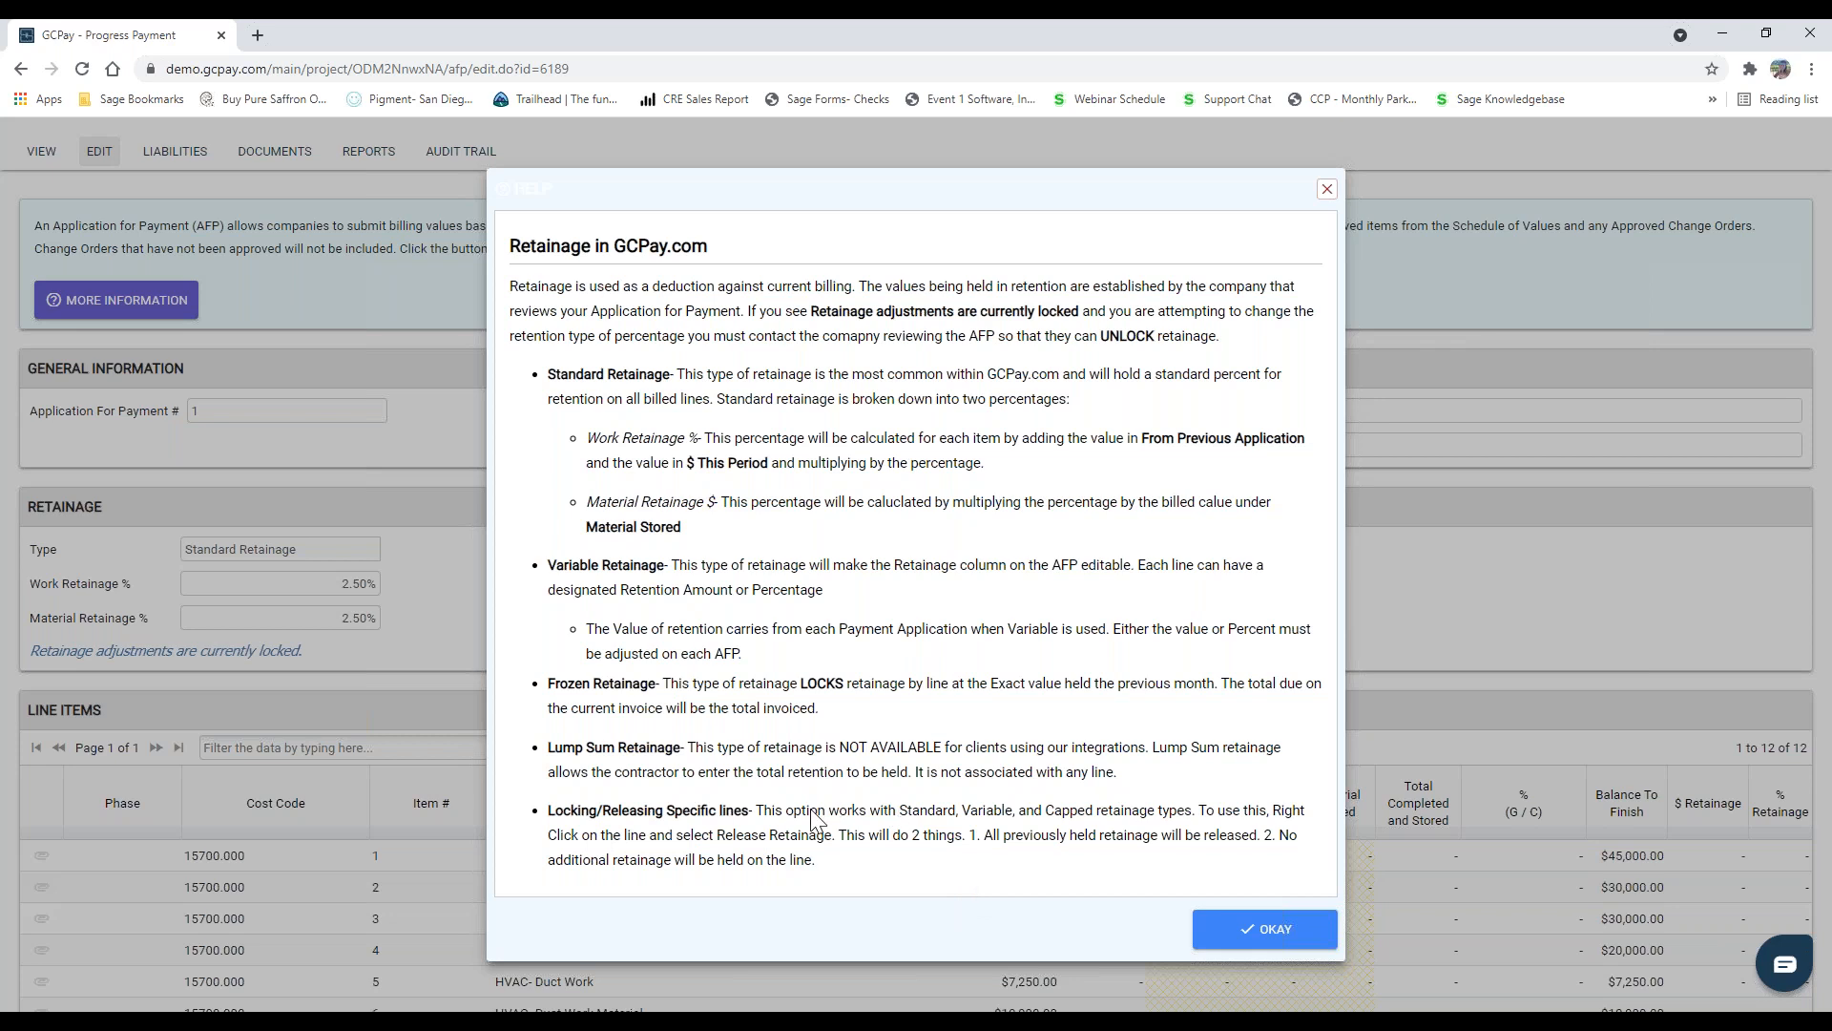
pyautogui.click(1260, 939)
pyautogui.scroll(1, 572, 840)
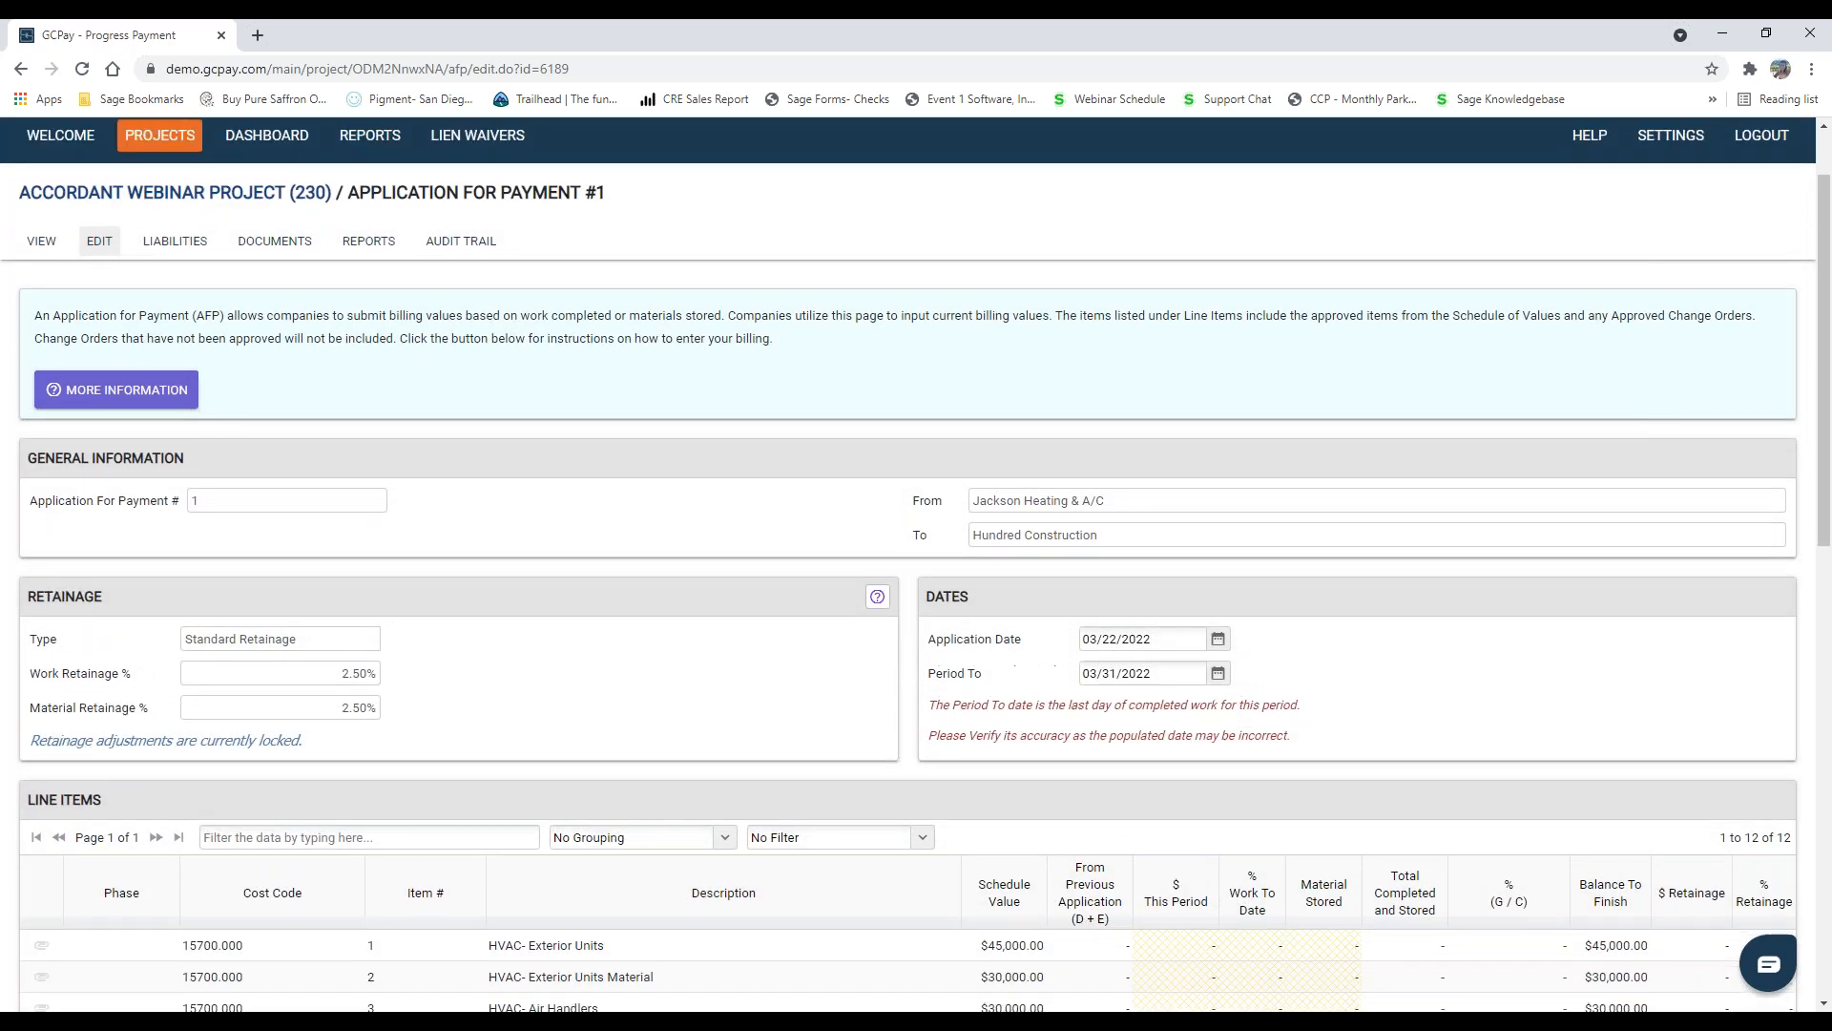
# Step: Bill $5,000 of work this period on the HVAC- Exterior Units line item
pyautogui.scroll(-2, 596, 823)
pyautogui.scroll(-3, 596, 822)
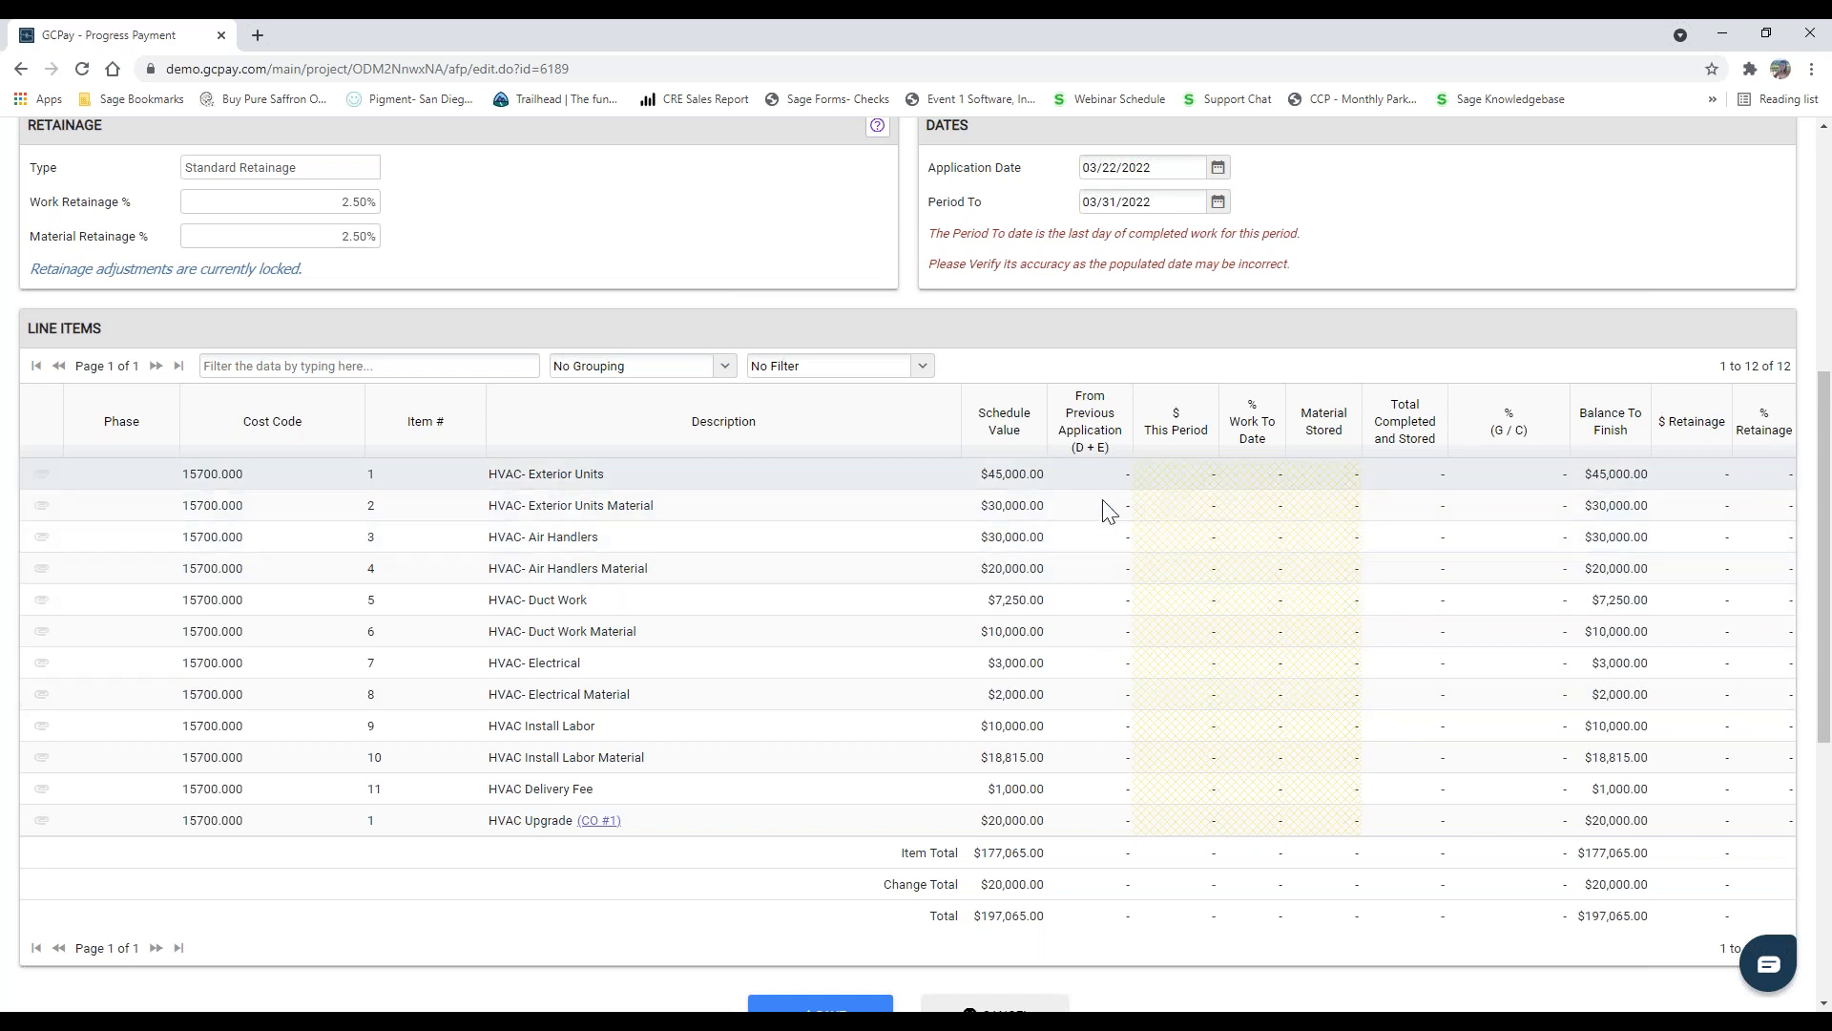
pyautogui.click(1181, 477)
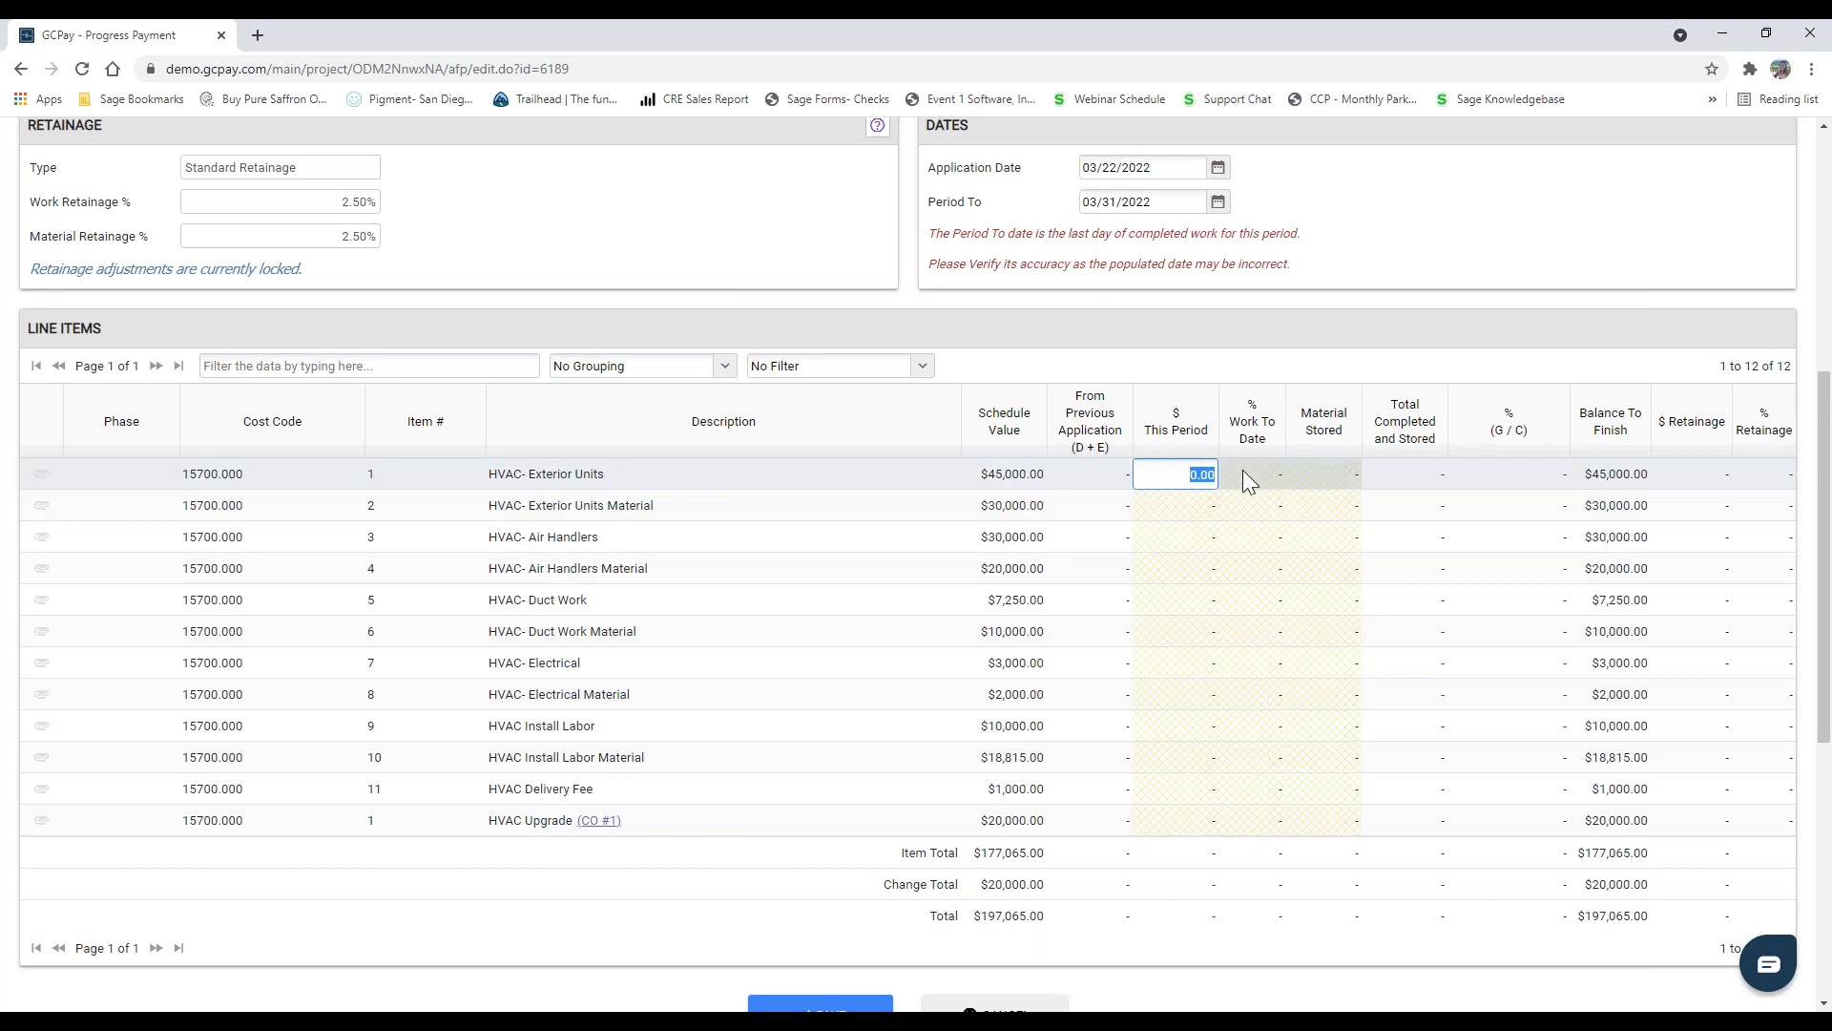
pyautogui.click(1247, 474)
pyautogui.click(1320, 477)
pyautogui.click(1175, 474)
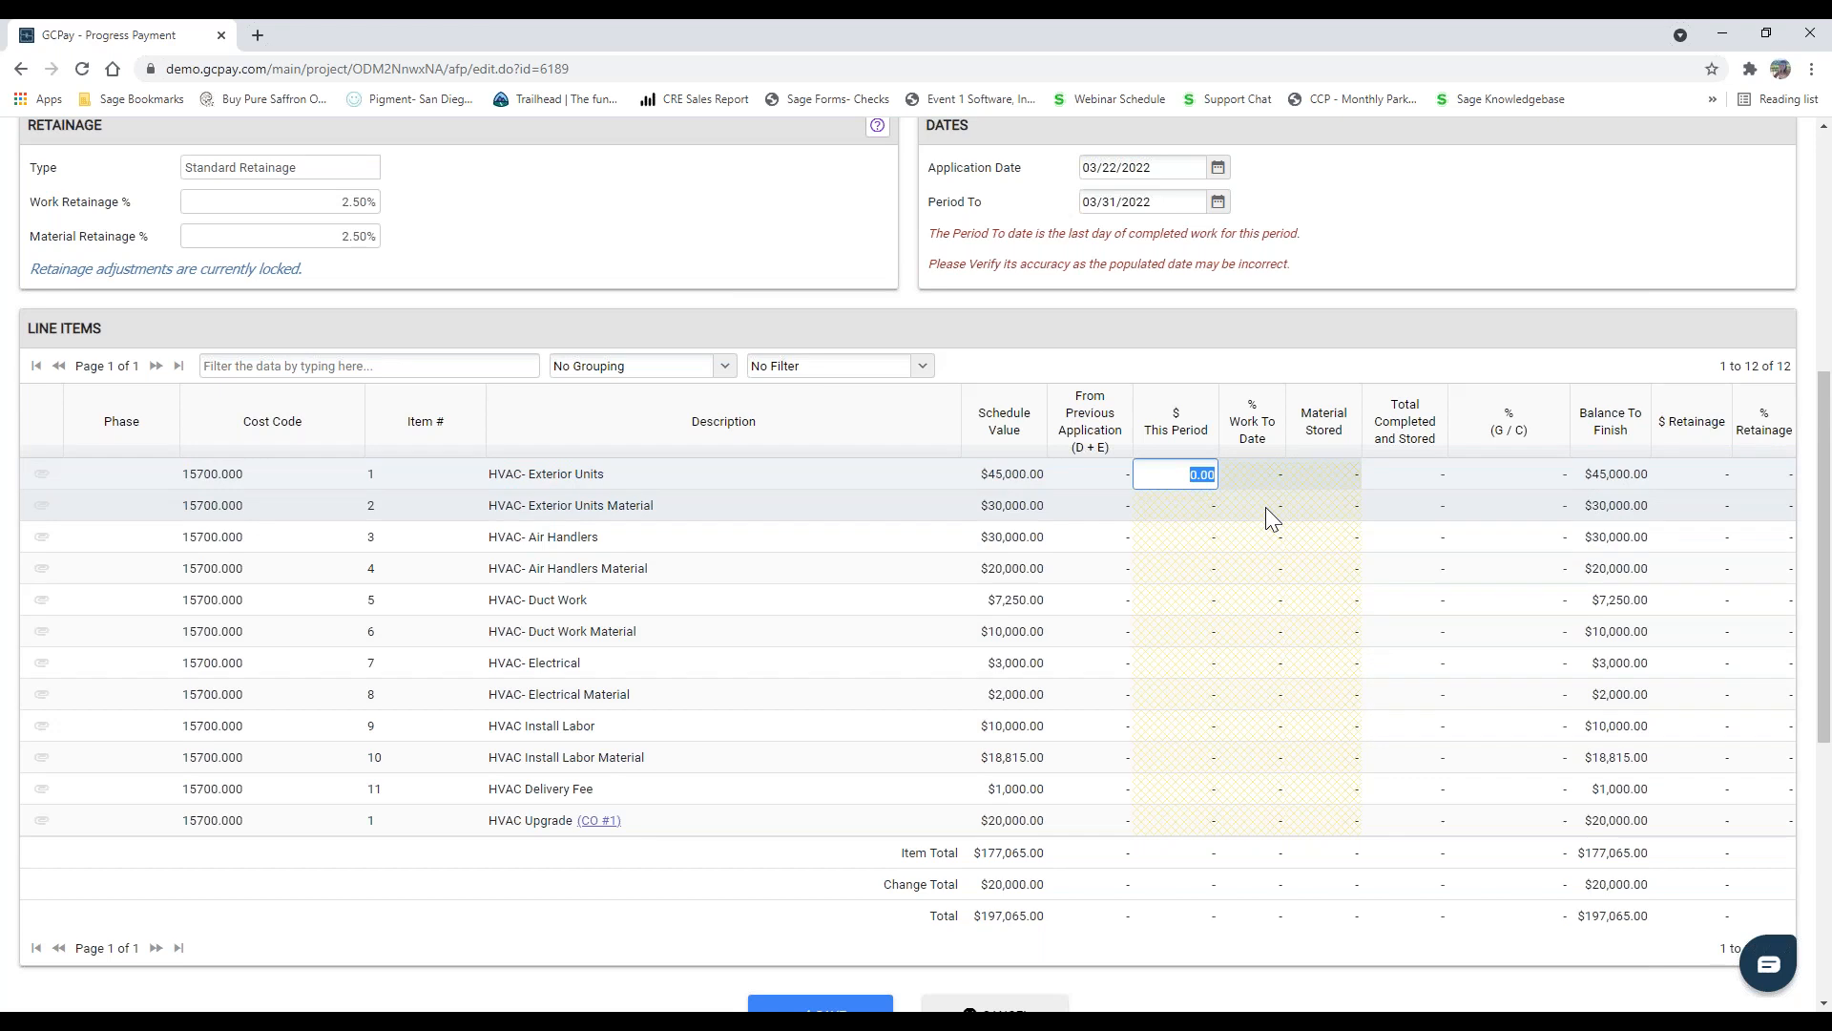
pyautogui.write('5,0')
pyautogui.write('00')
pyautogui.press('Return')
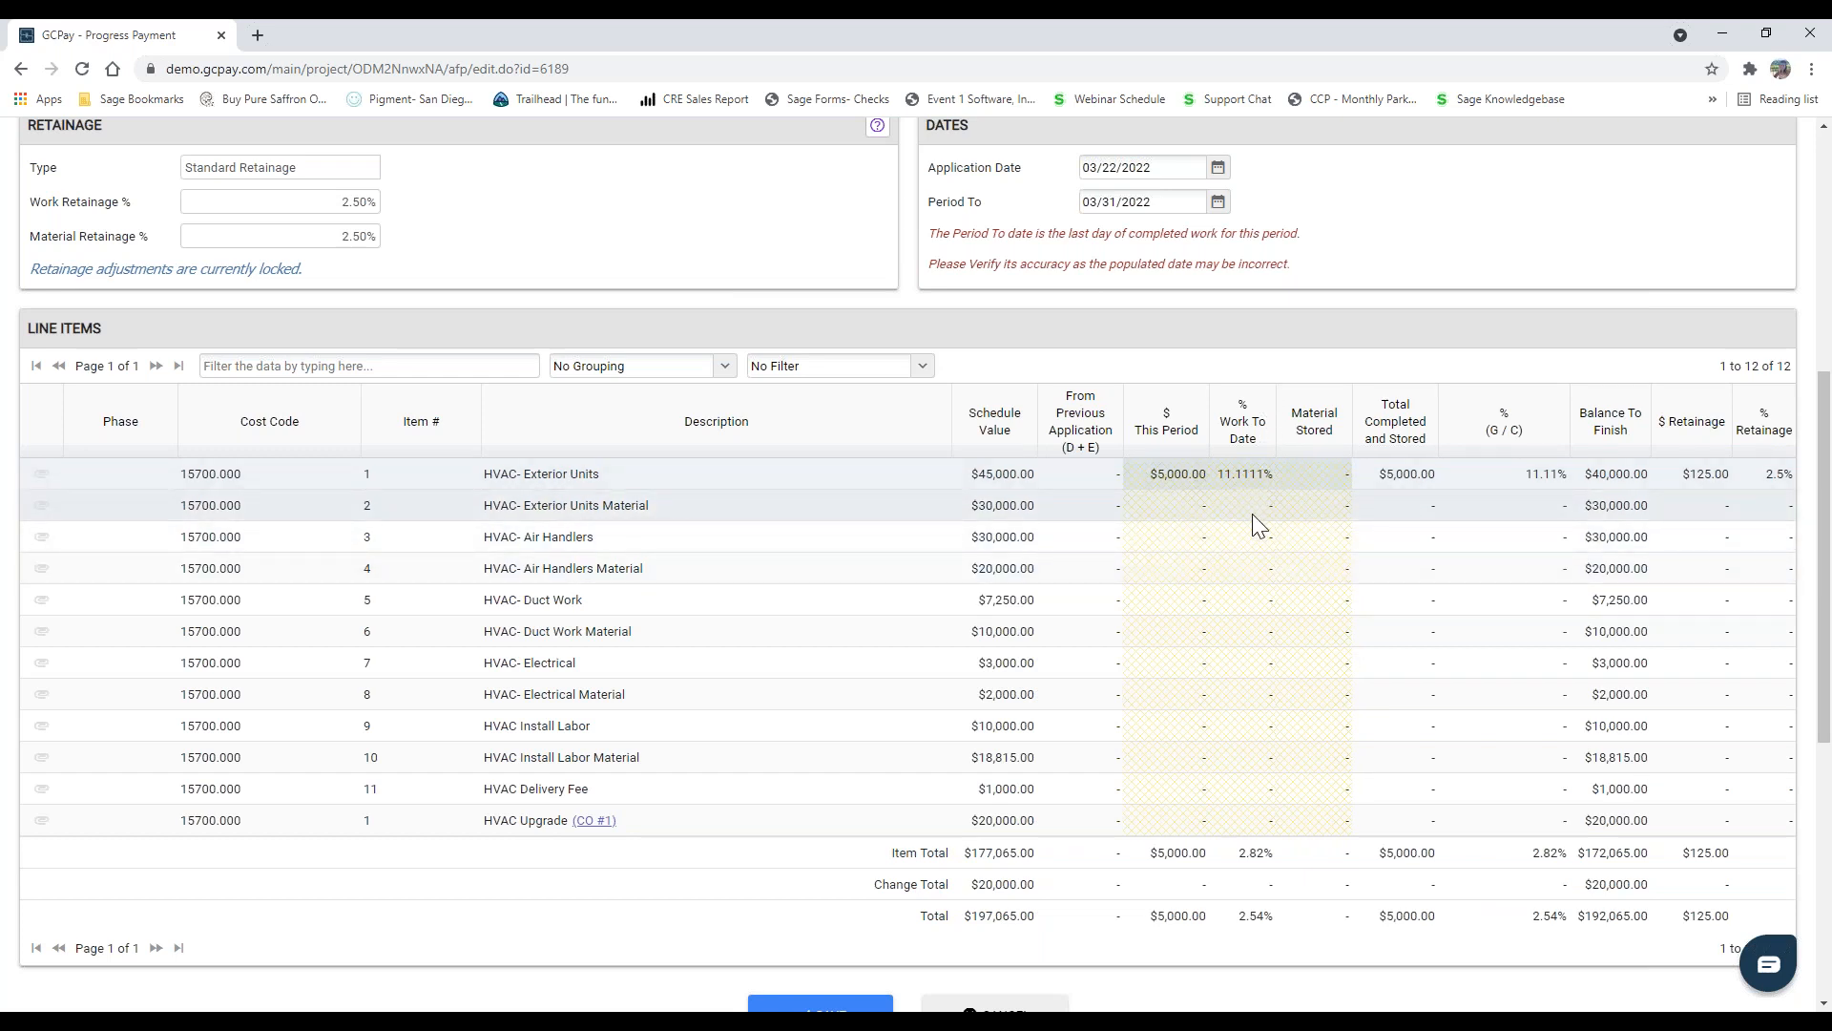
# Step: Set the work to date to 25% for HVAC- Duct Work, 15% for HVAC- Electrical and 10% for HVAC- Electrical Material
pyautogui.click(1237, 599)
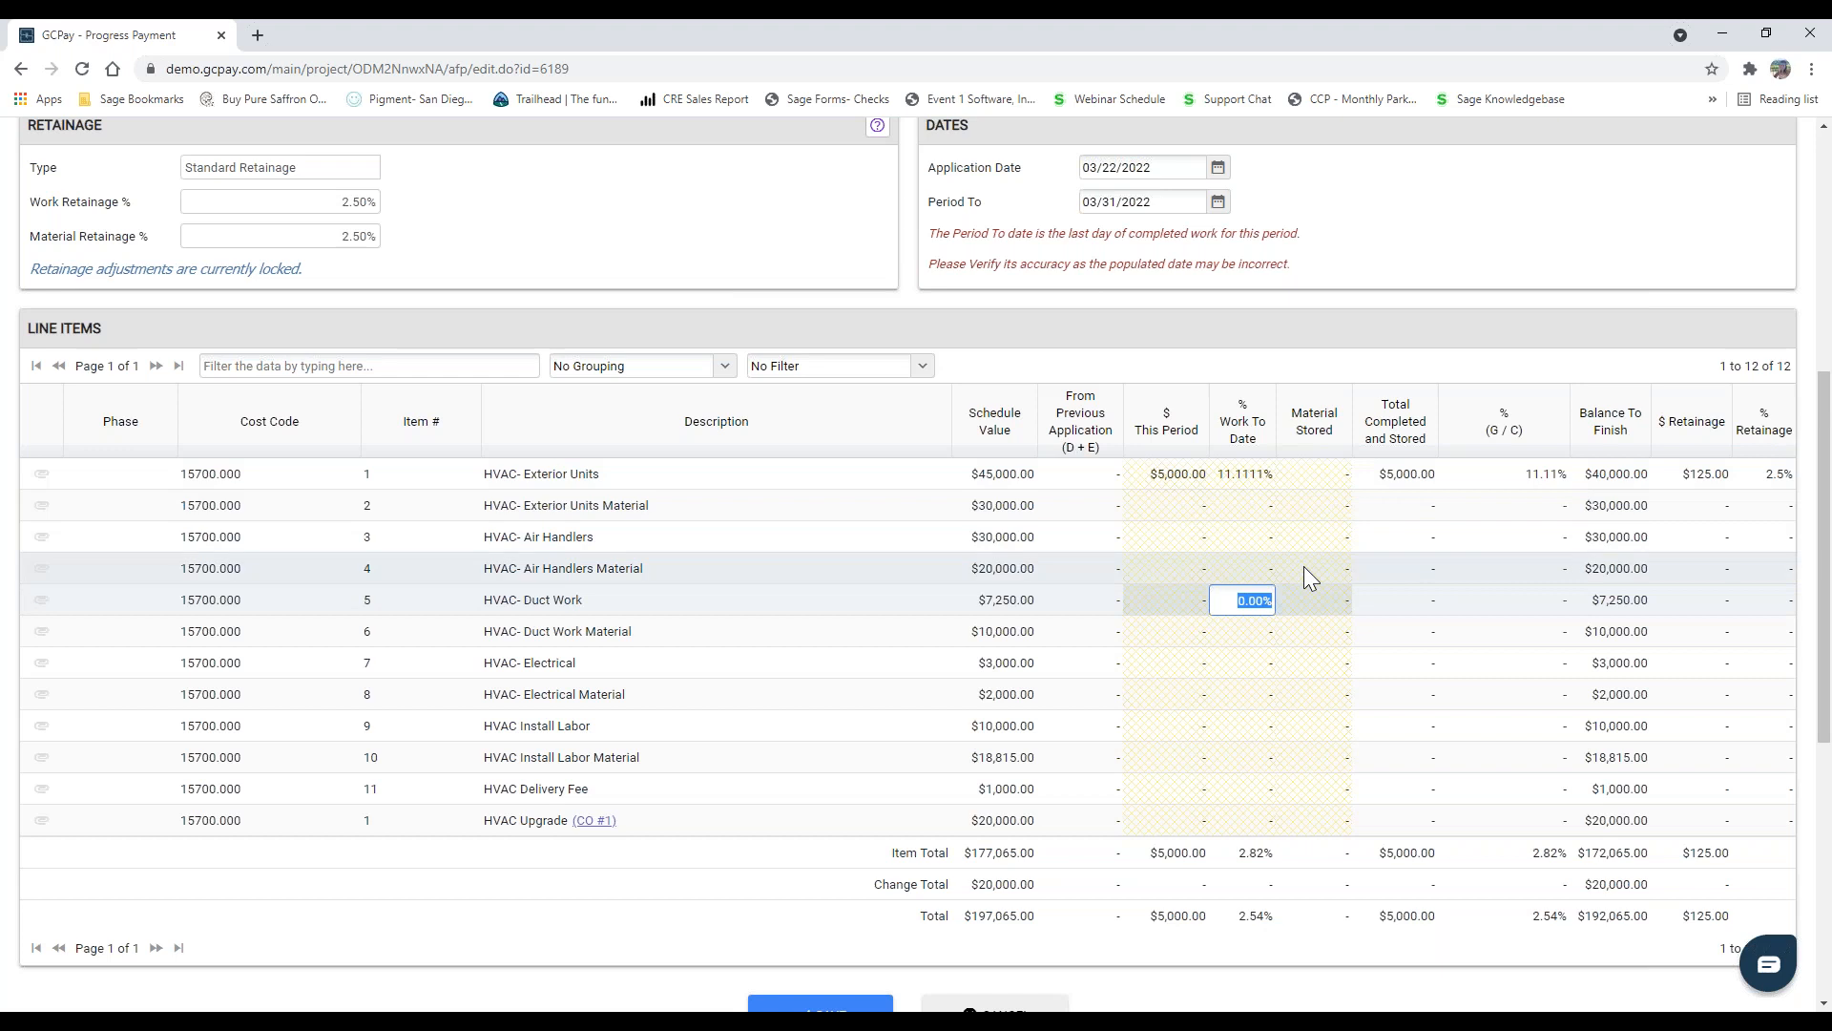
pyautogui.write('25')
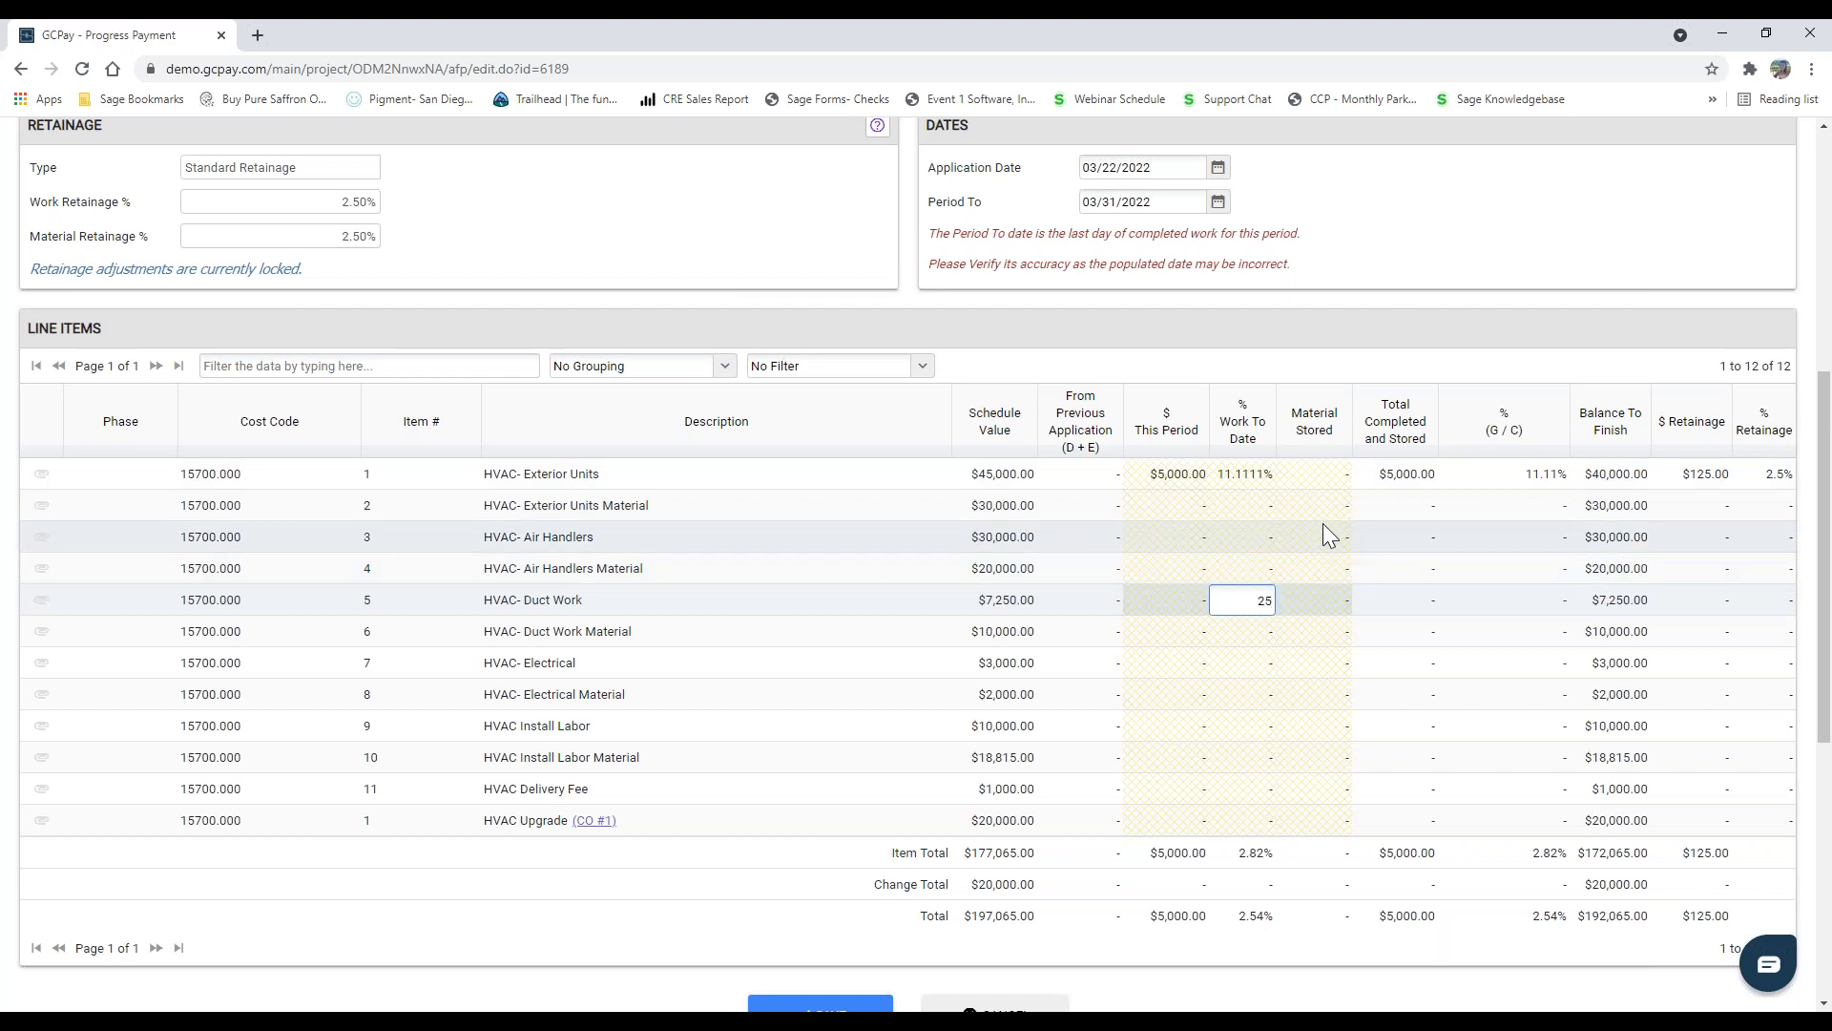
pyautogui.press('Return')
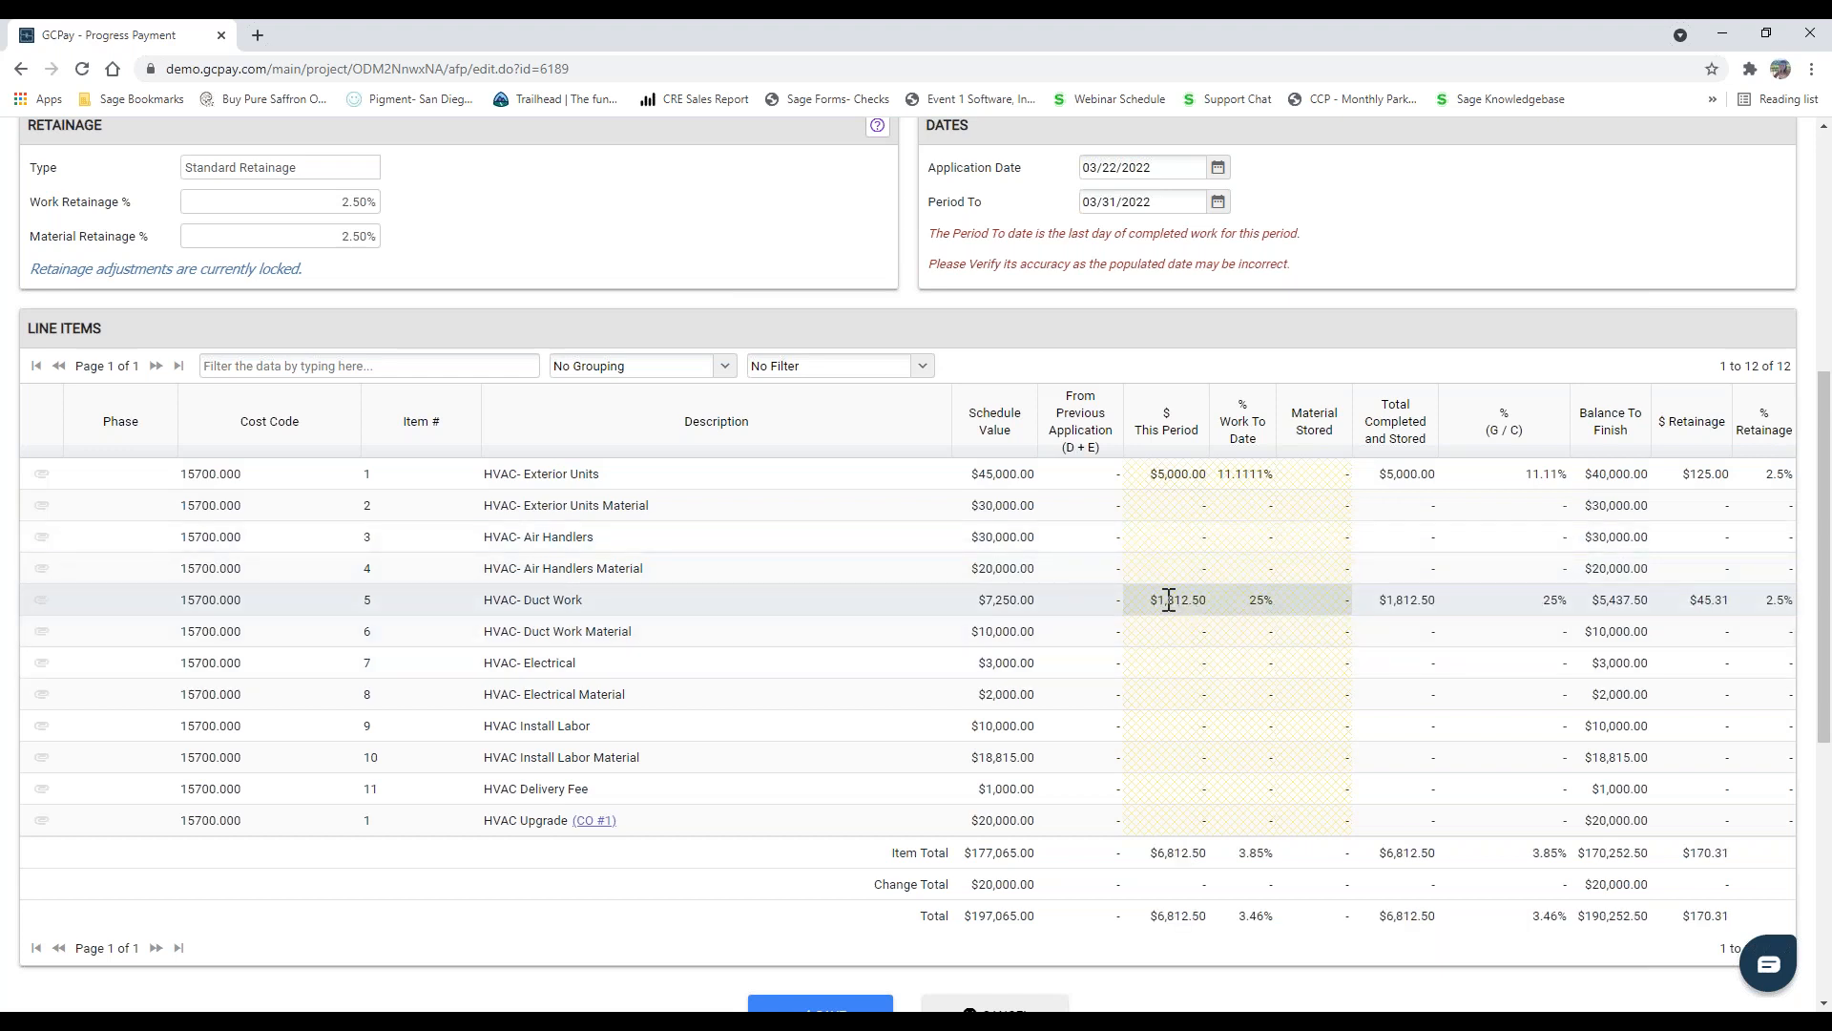
pyautogui.click(1243, 697)
pyautogui.click(1243, 666)
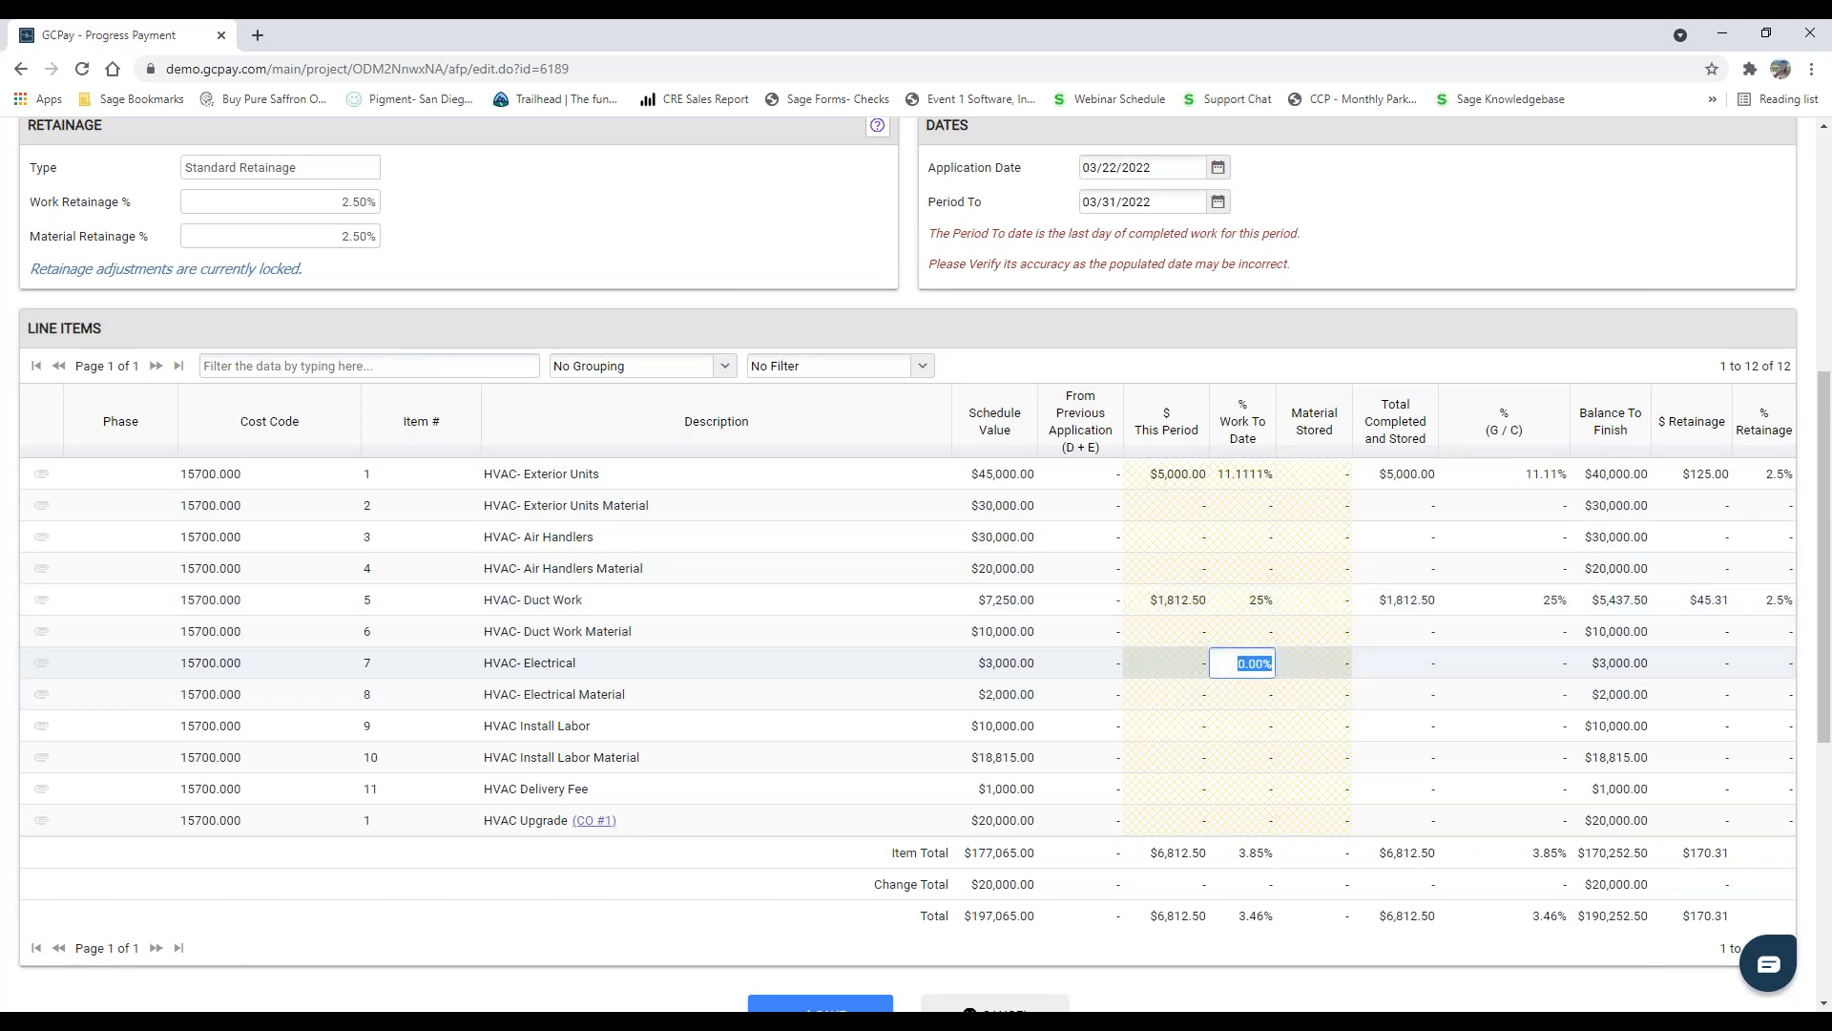
pyautogui.write('15')
pyautogui.press('Return')
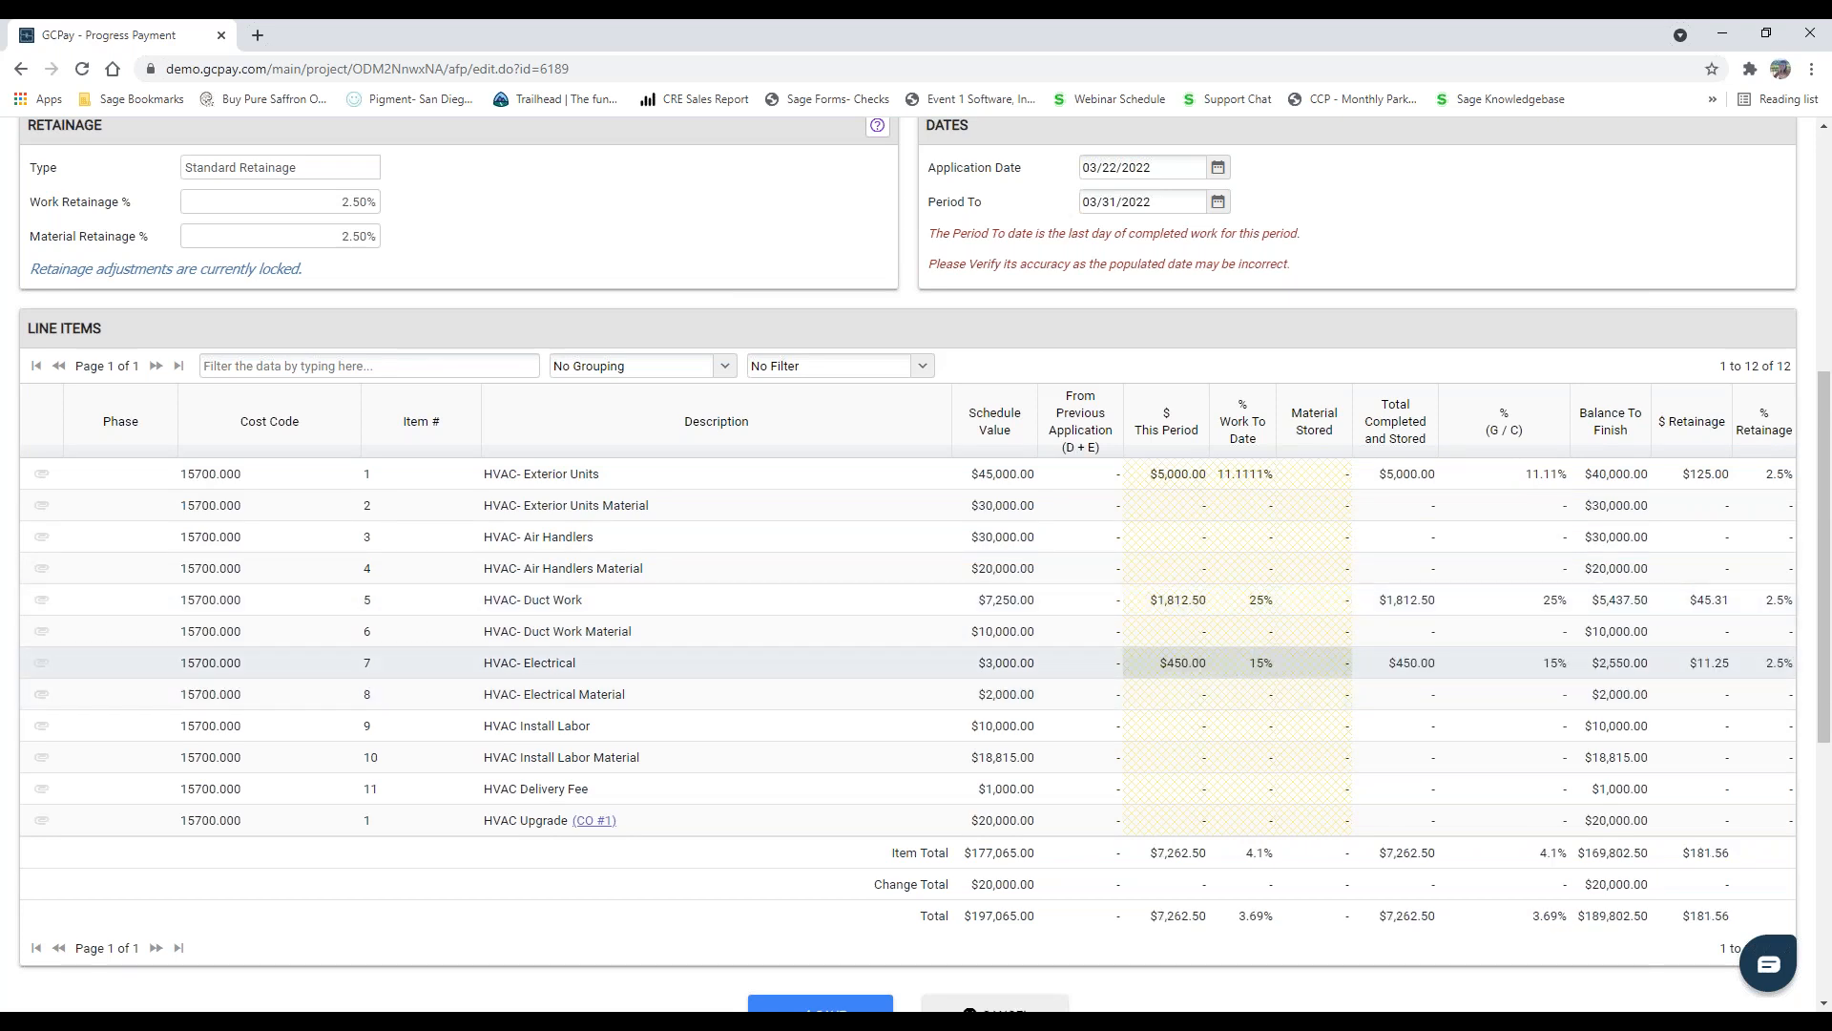
pyautogui.click(1241, 696)
pyautogui.write('10')
pyautogui.press('Return')
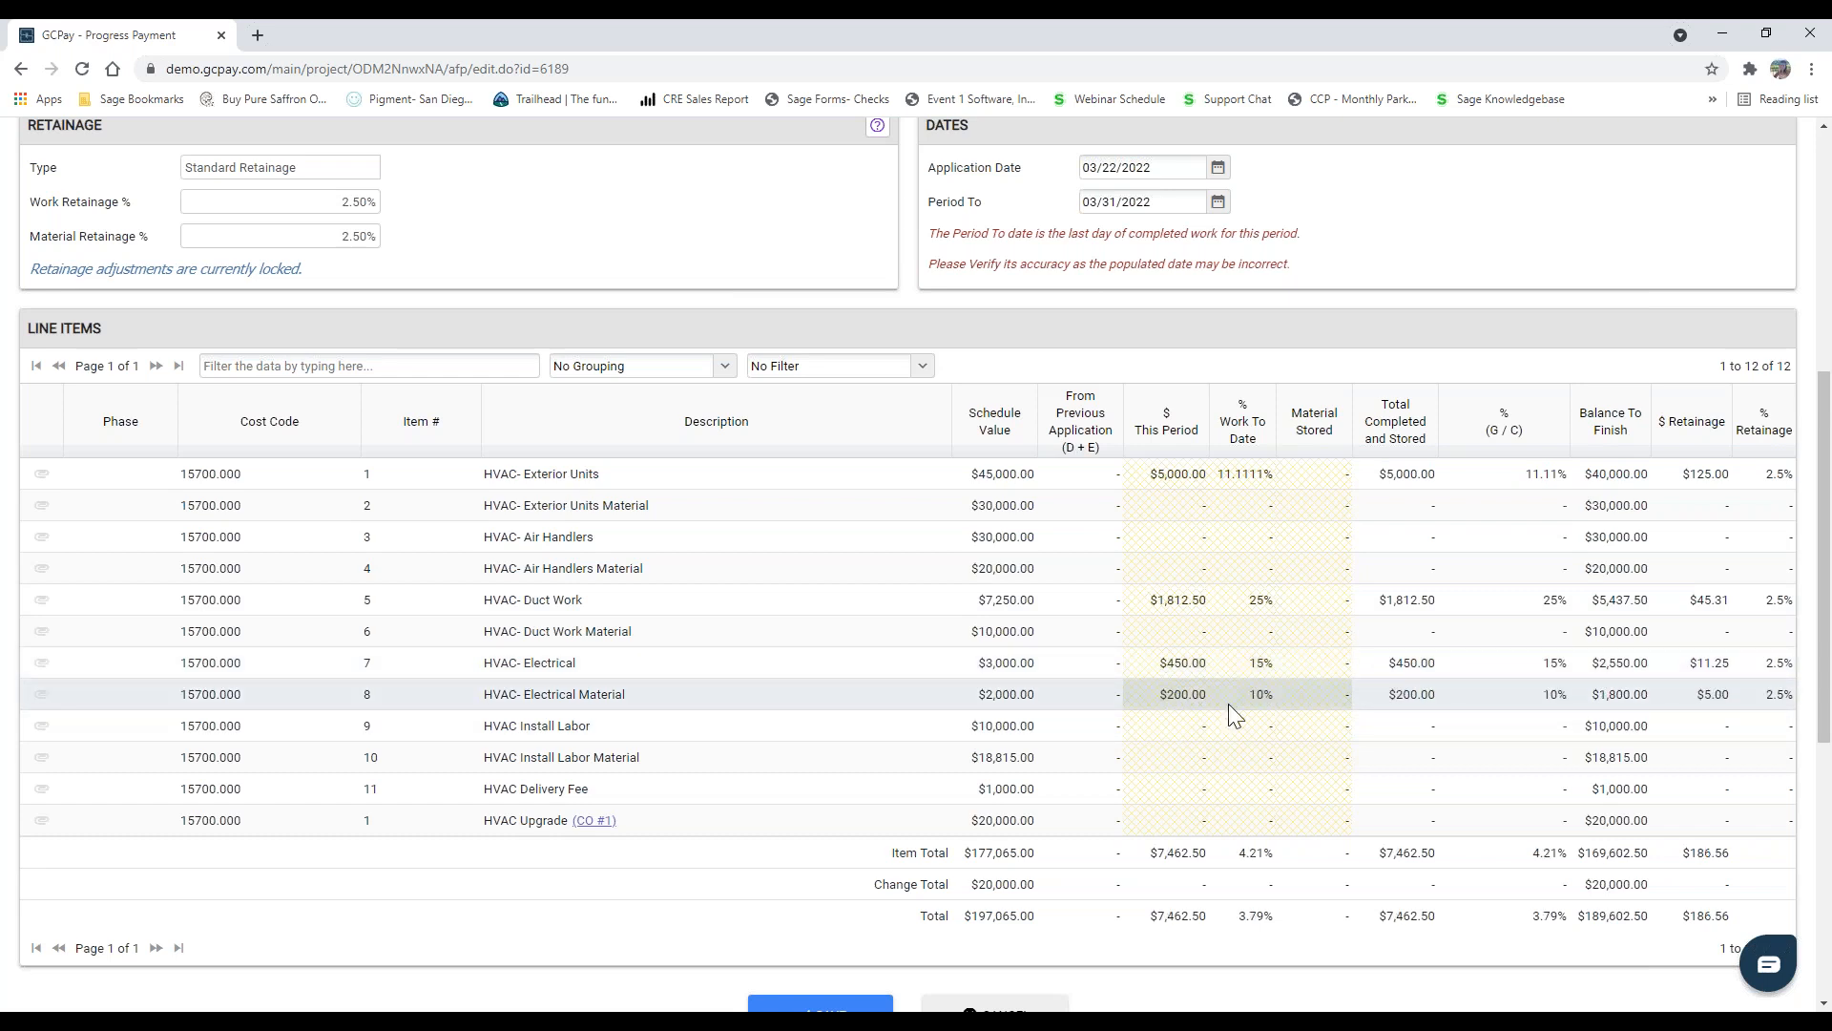
# Step: Try to bill HVAC Install Labor above its schedule value this period, with $12,000 and with $10,000.01
pyautogui.click(1174, 728)
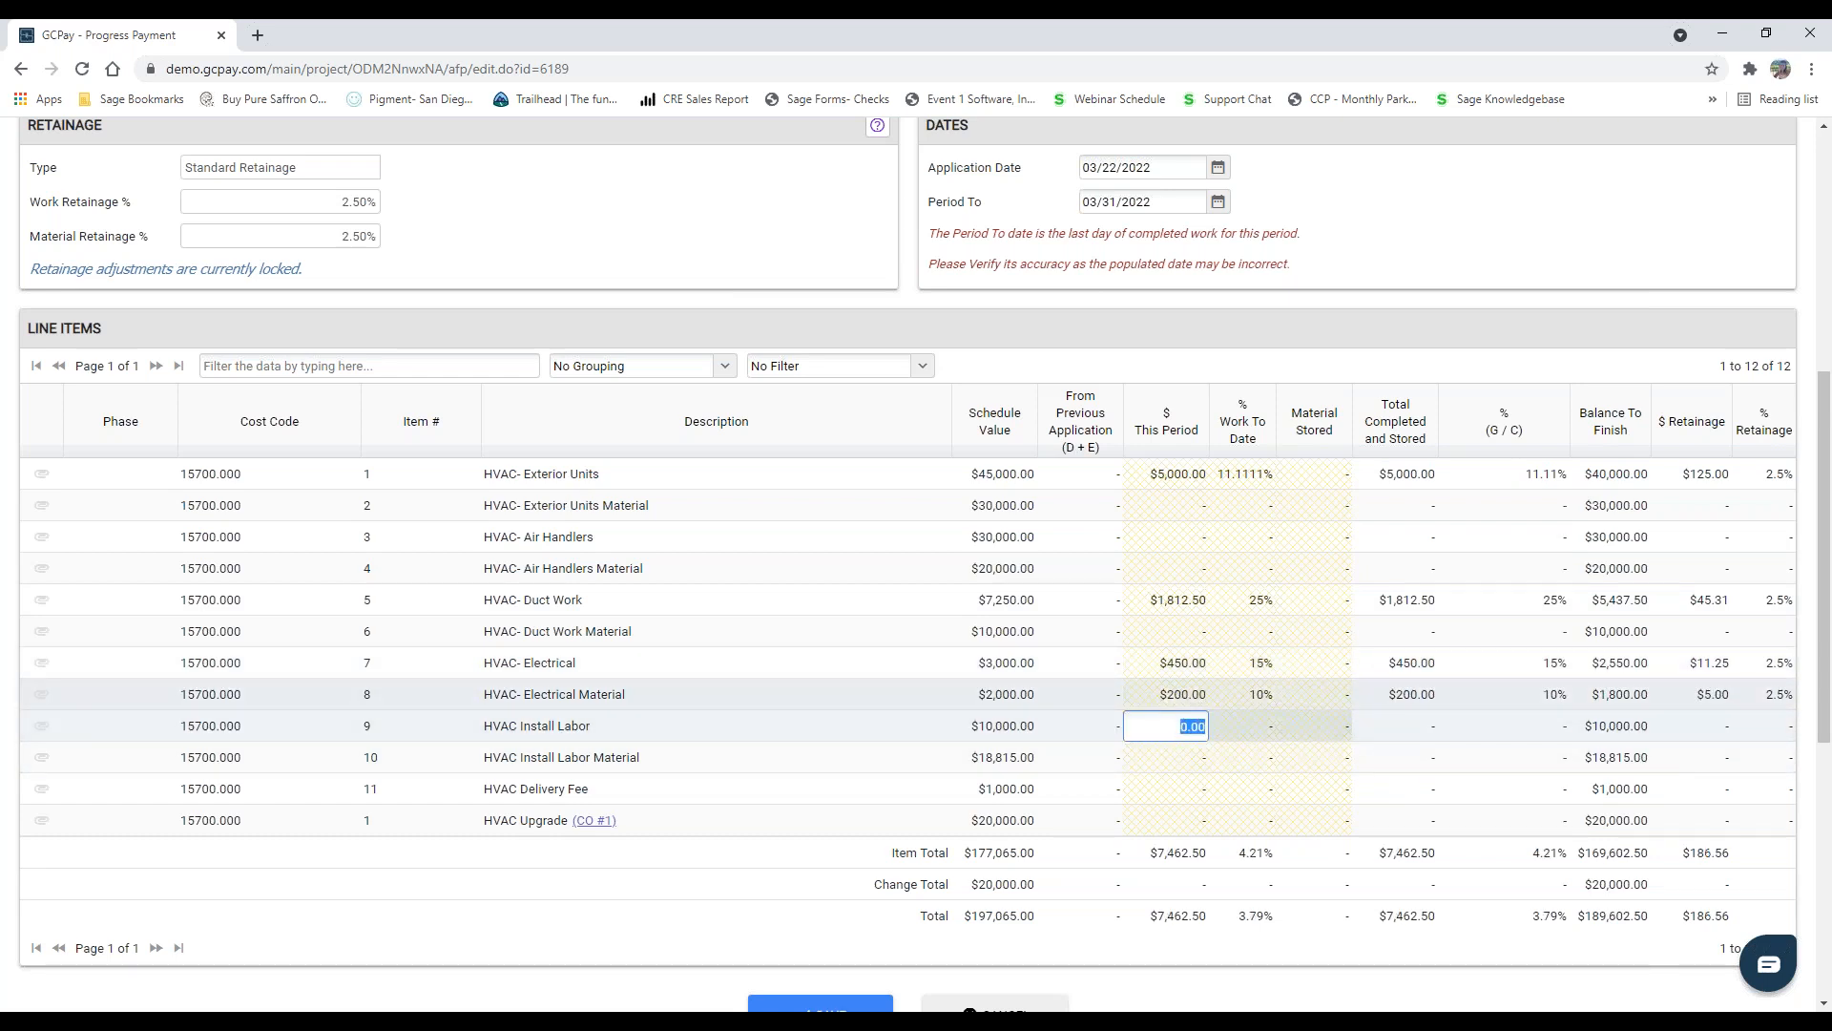
pyautogui.write('12000')
pyautogui.press('Return')
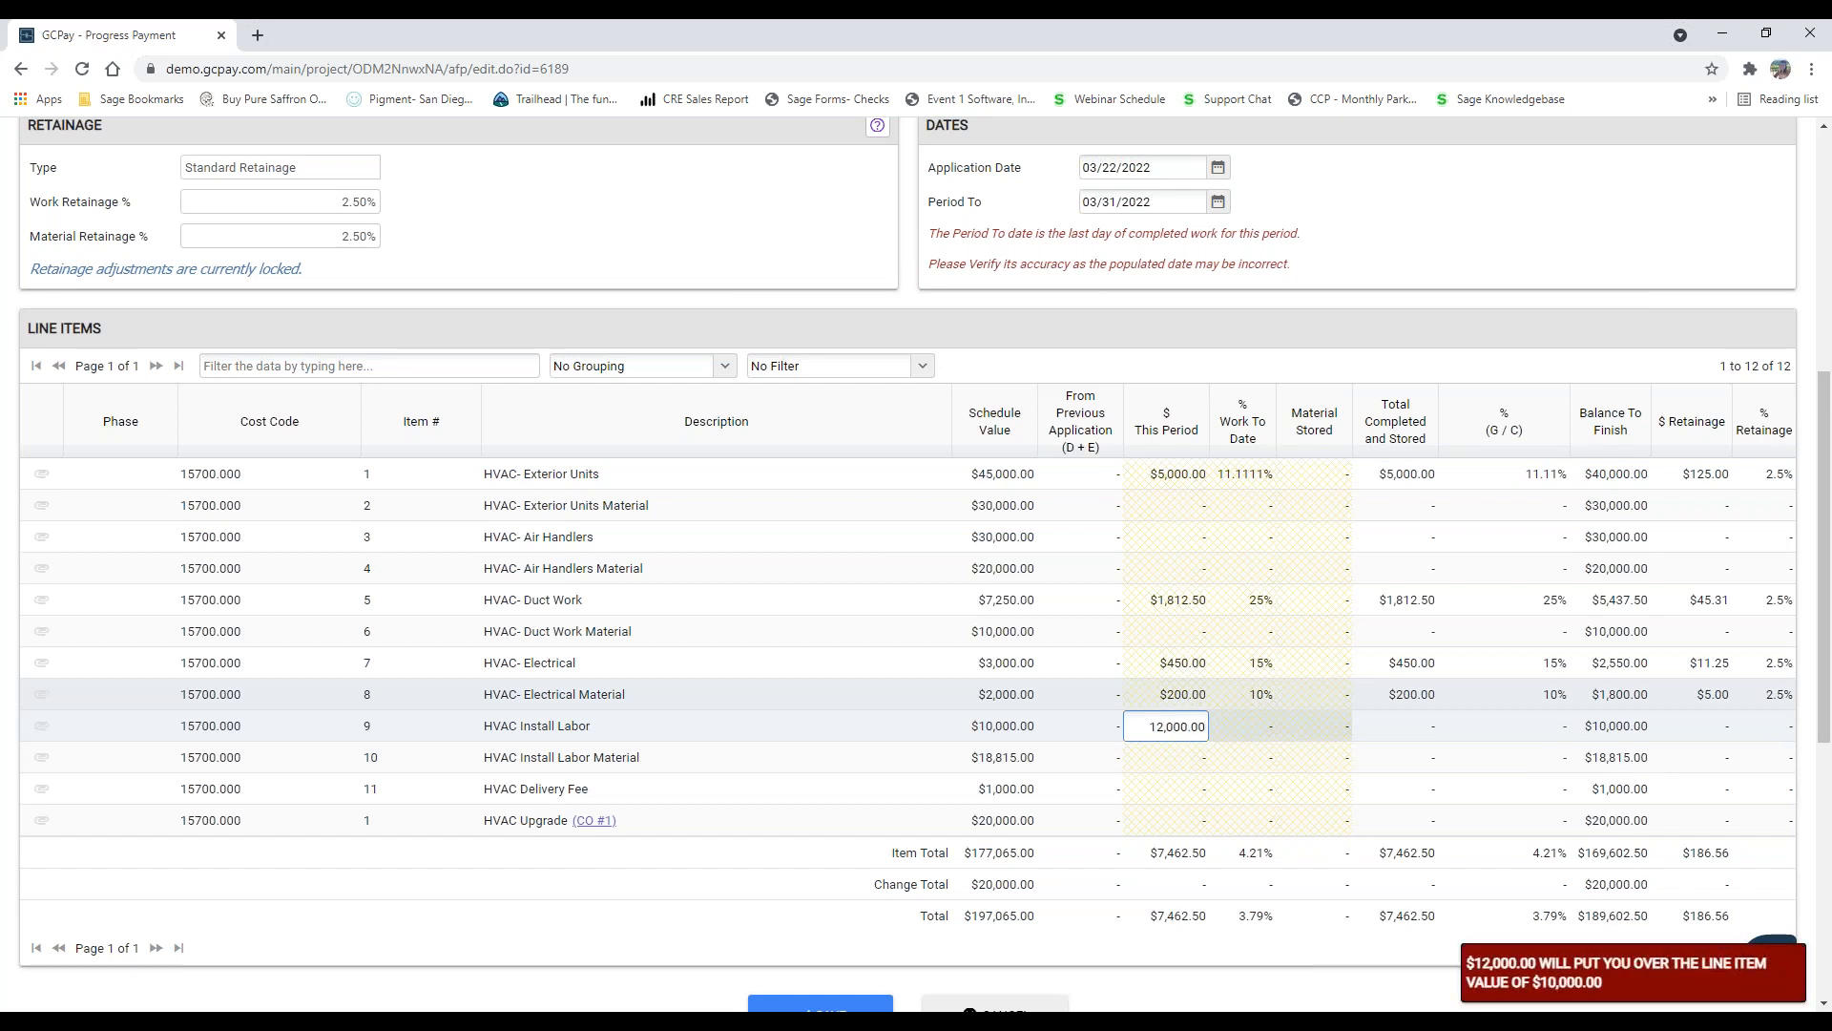
pyautogui.click(1177, 725)
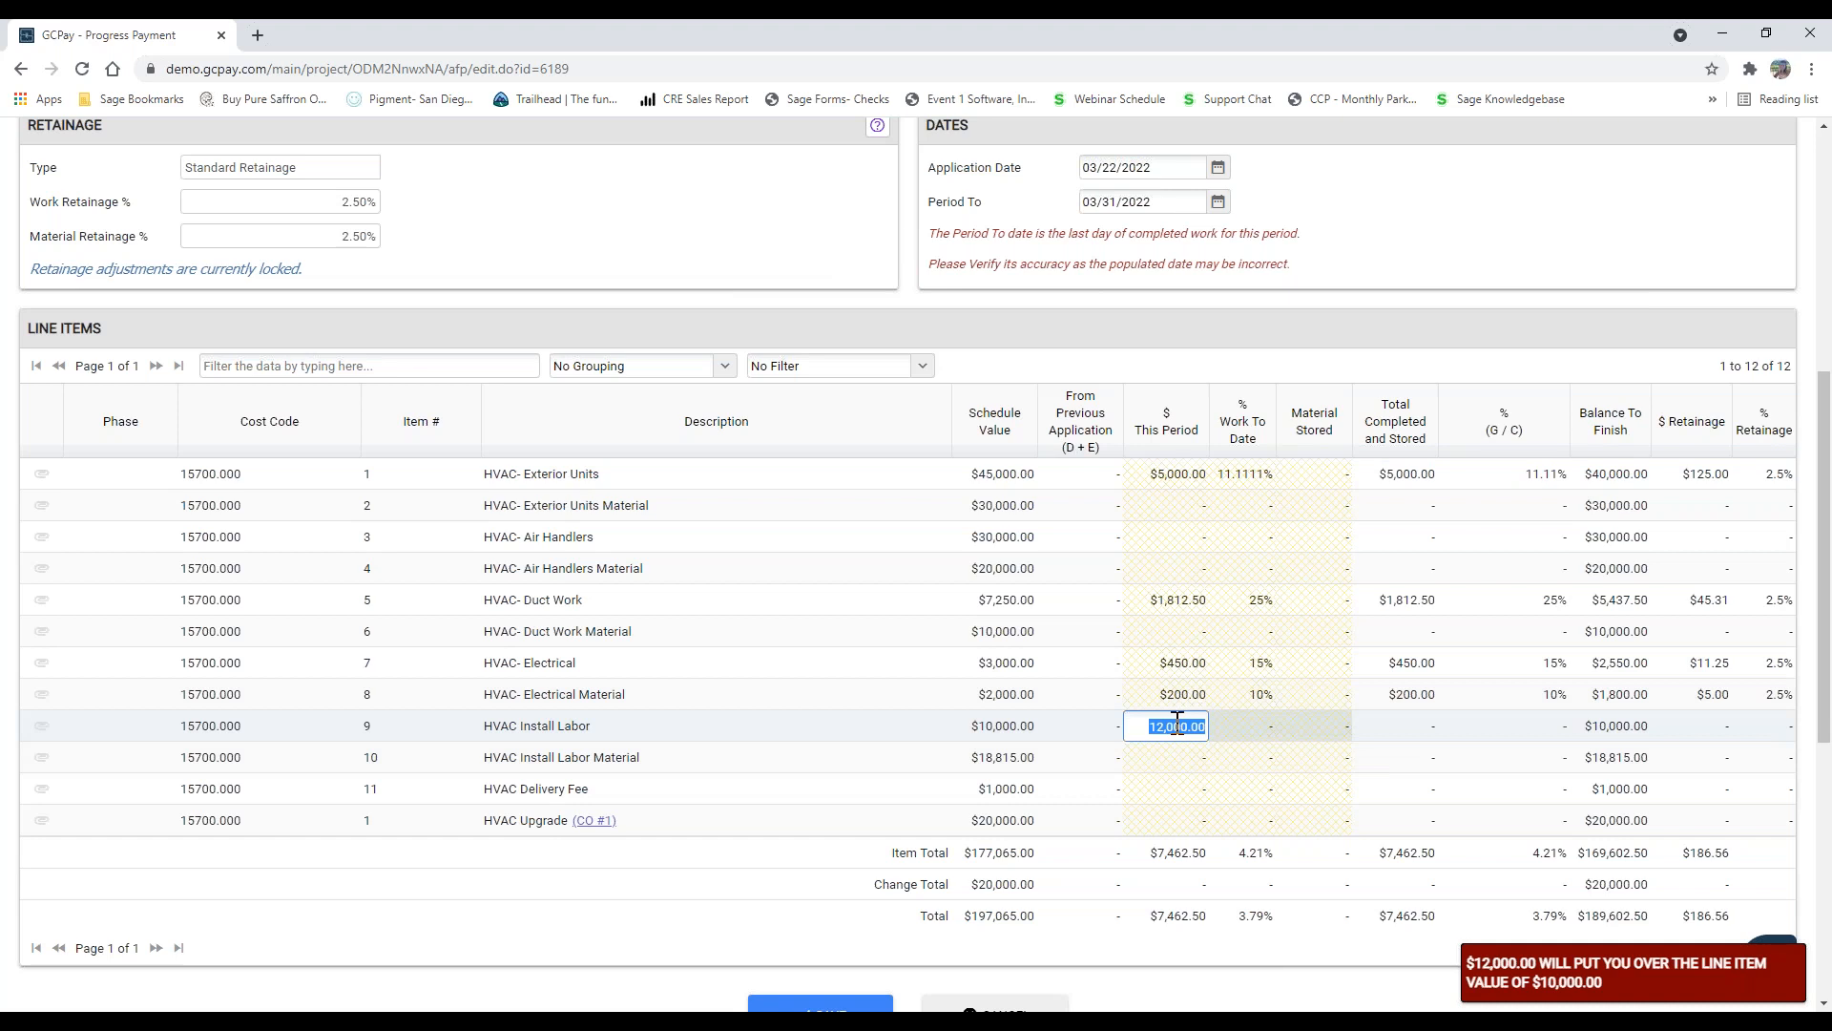
pyautogui.write('10,000.0')
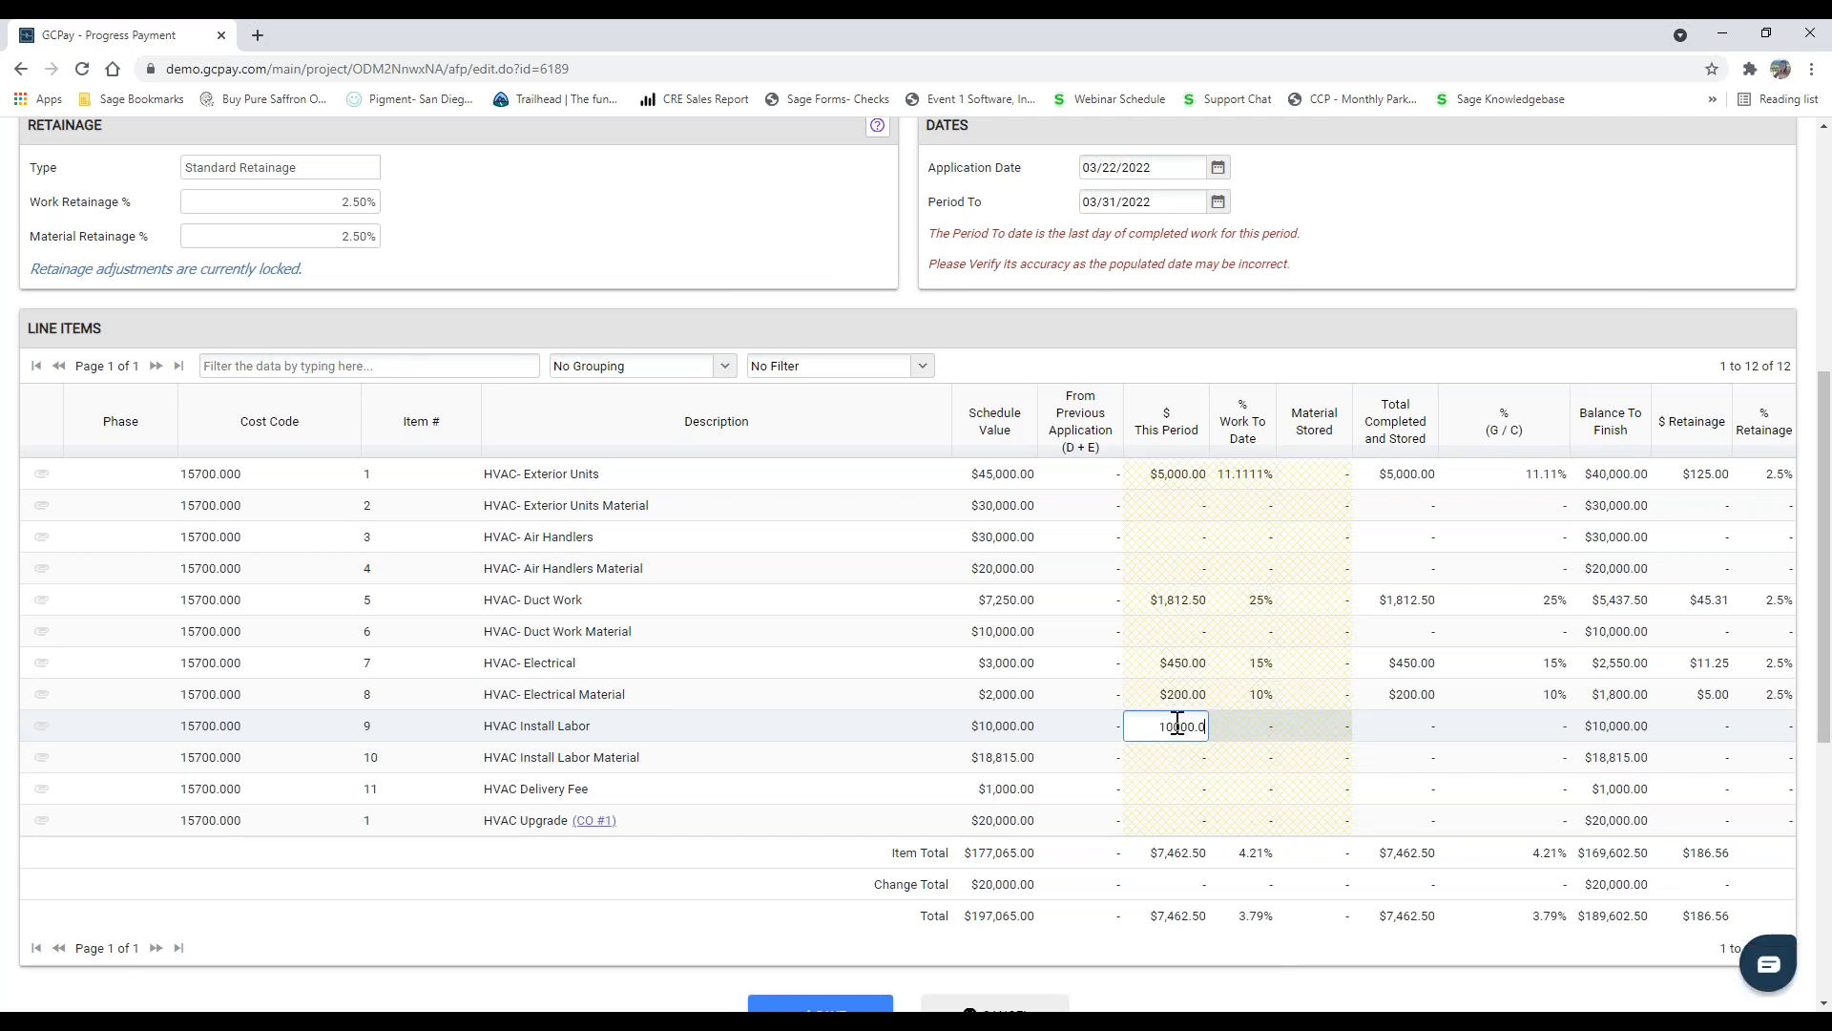
pyautogui.write('1')
pyautogui.press('Return')
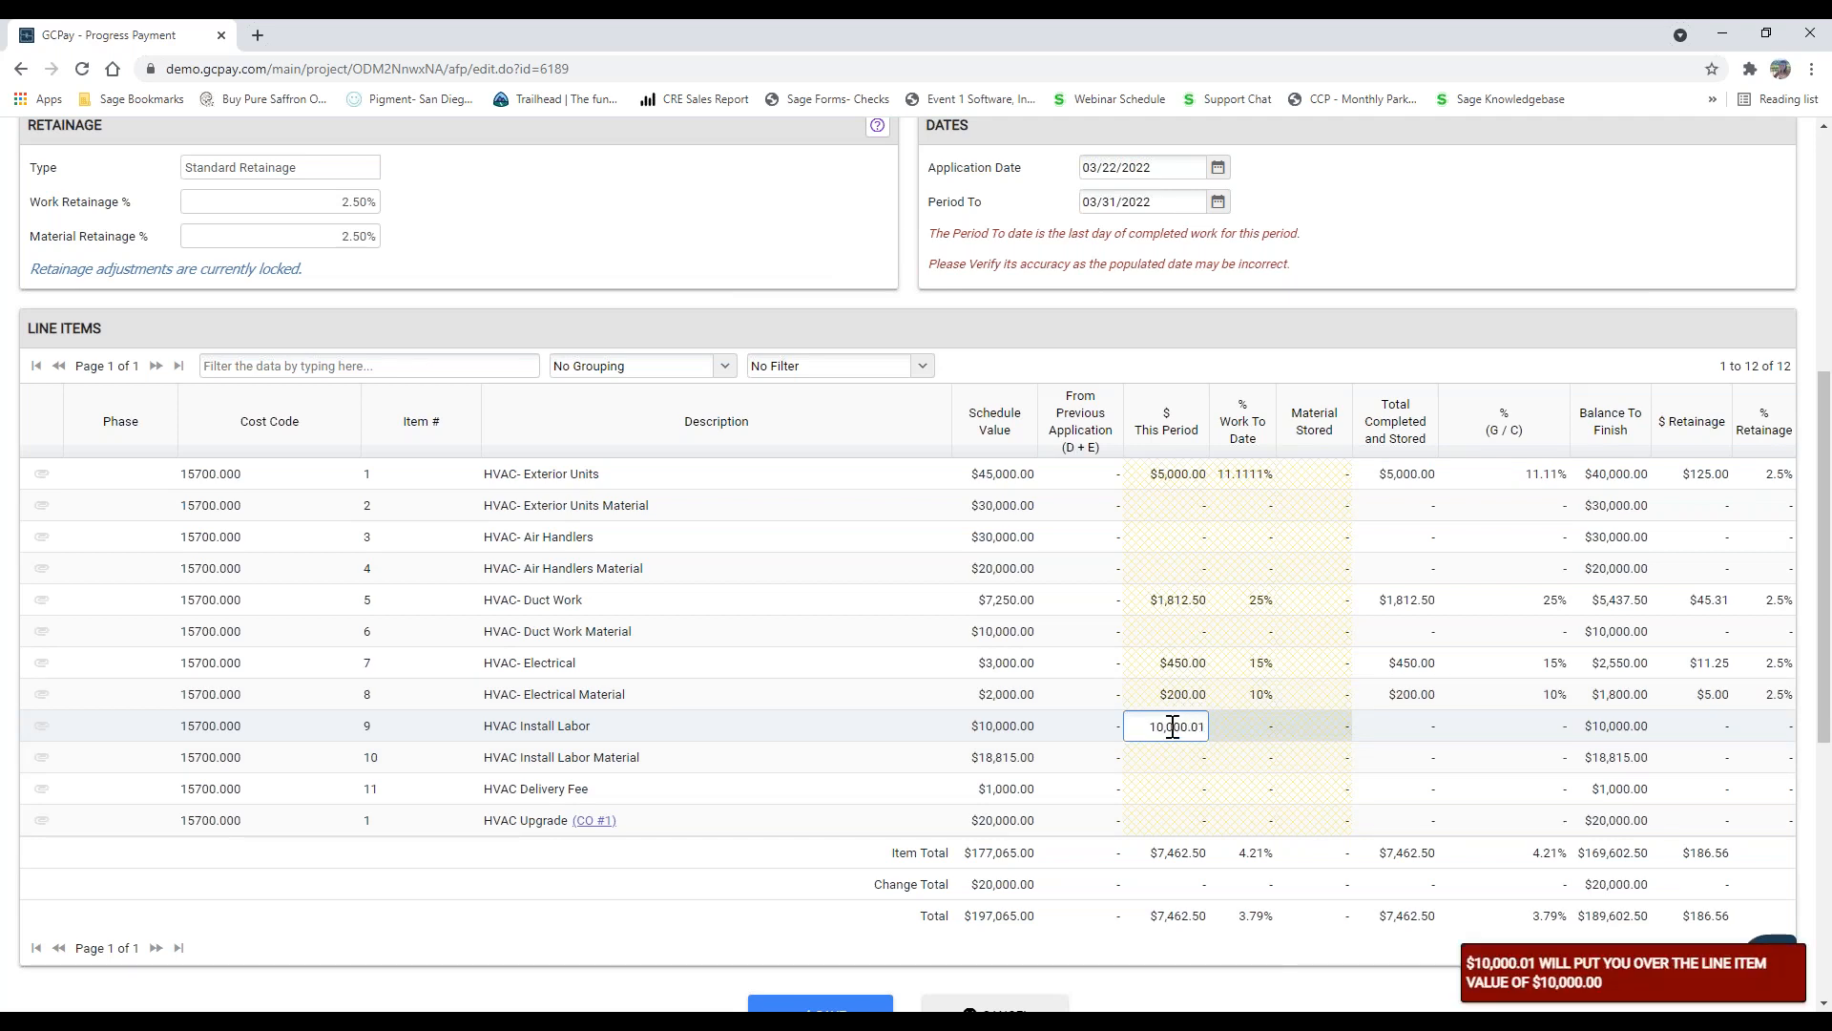
# Step: Bill $10,000 this period for HVAC Install Labor and $5,000 of stored material for HVAC- Air Handlers
pyautogui.doubleClick(1173, 725)
pyautogui.write('10')
pyautogui.press('Return')
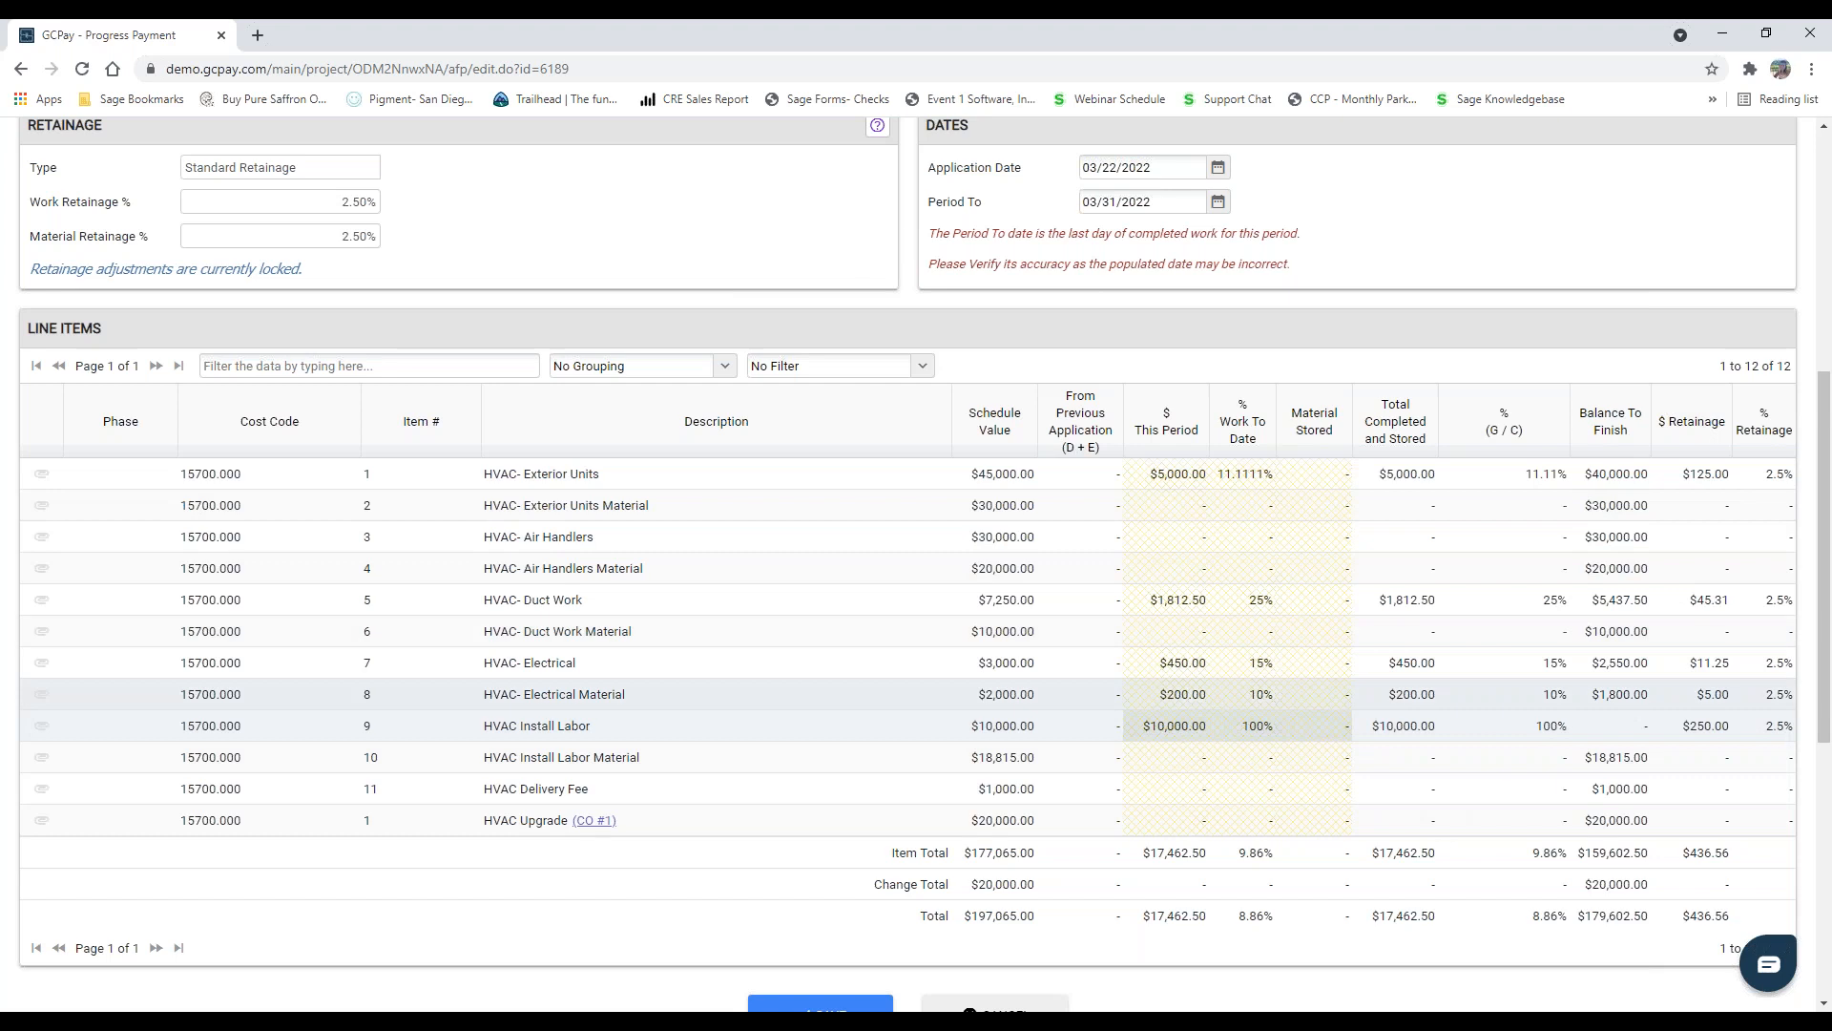
pyautogui.click(1319, 536)
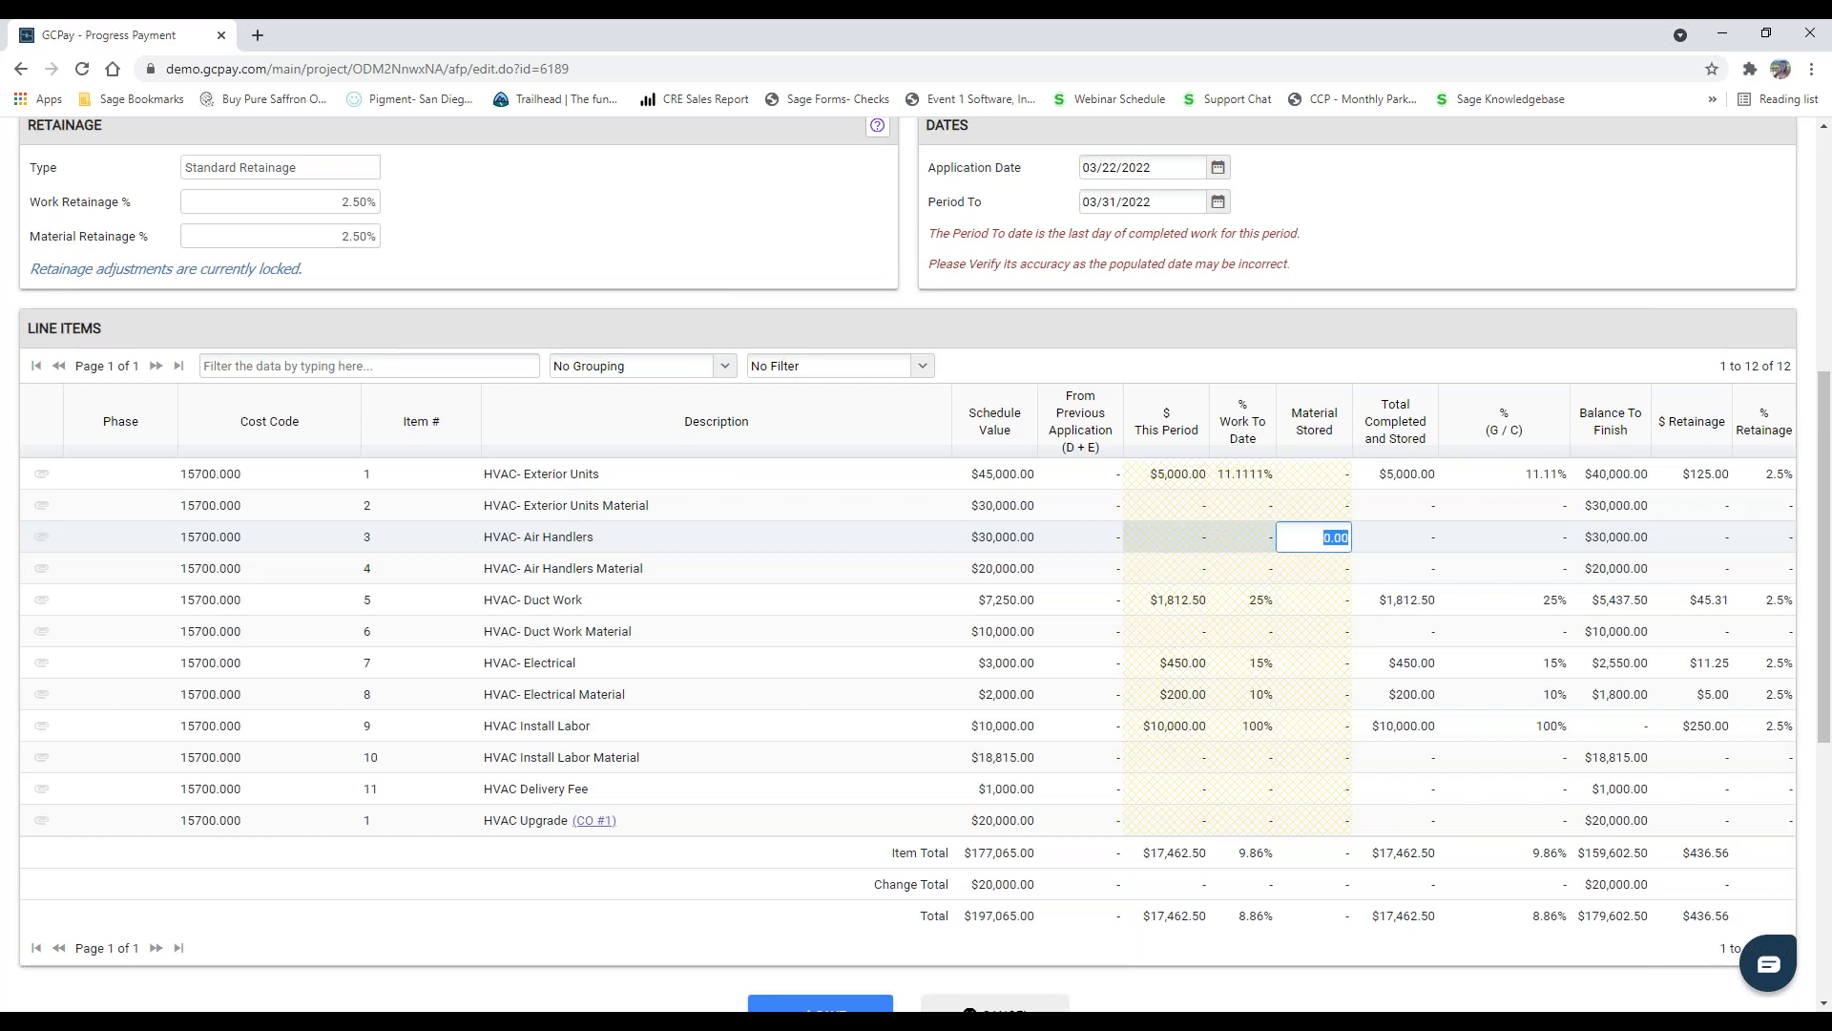
pyautogui.write('5000')
pyautogui.press('Return')
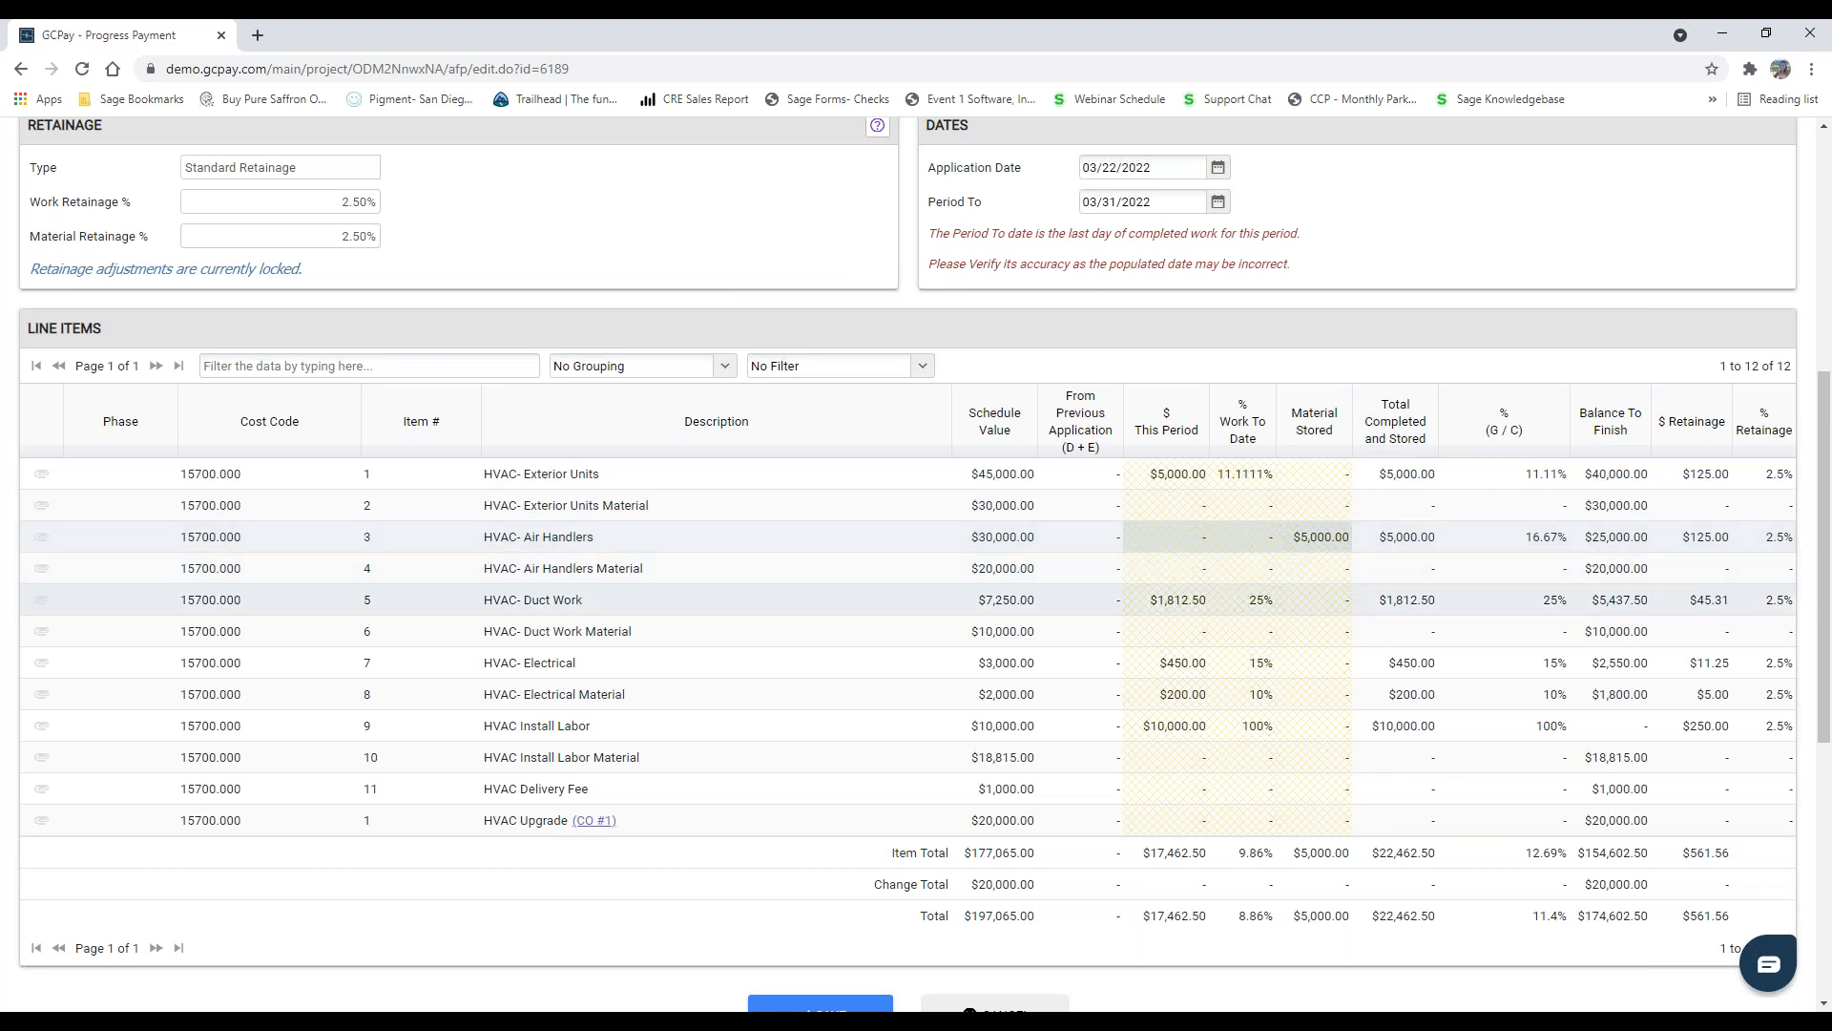
# Step: Review the summary's current payment due and save the application for payment
pyautogui.scroll(-3, 1155, 632)
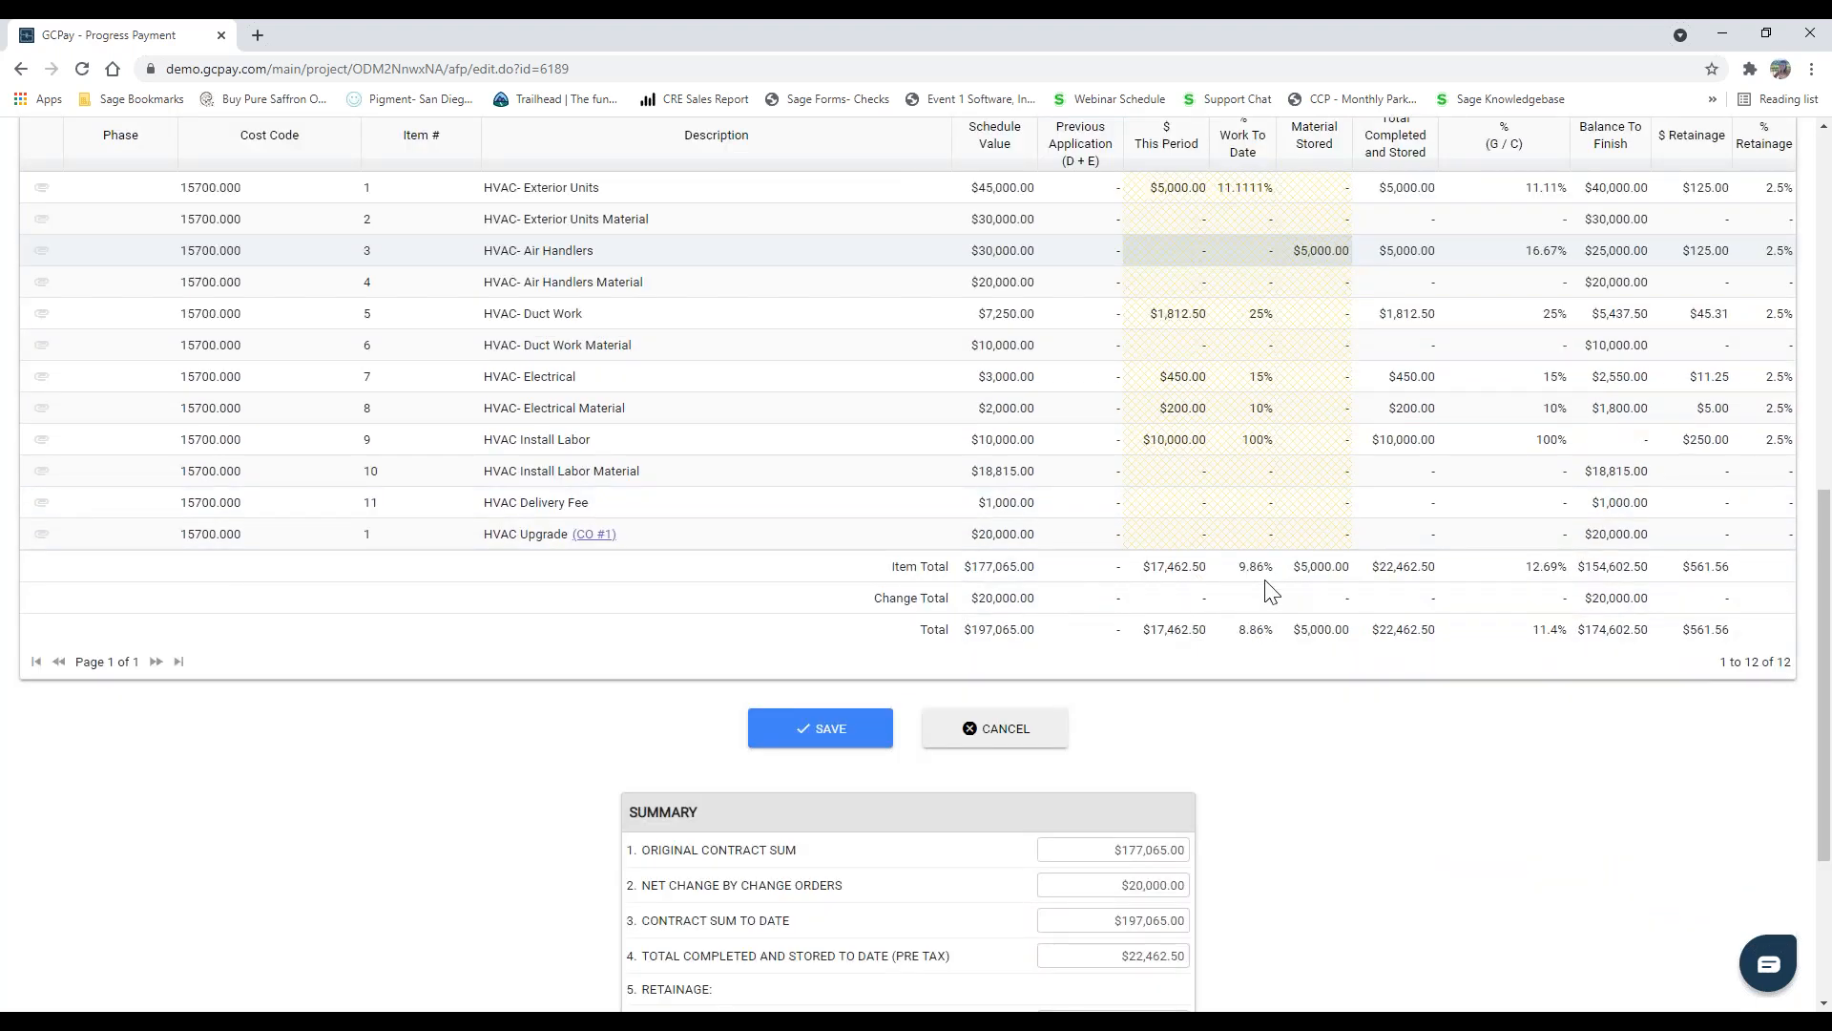
pyautogui.scroll(-3, 931, 707)
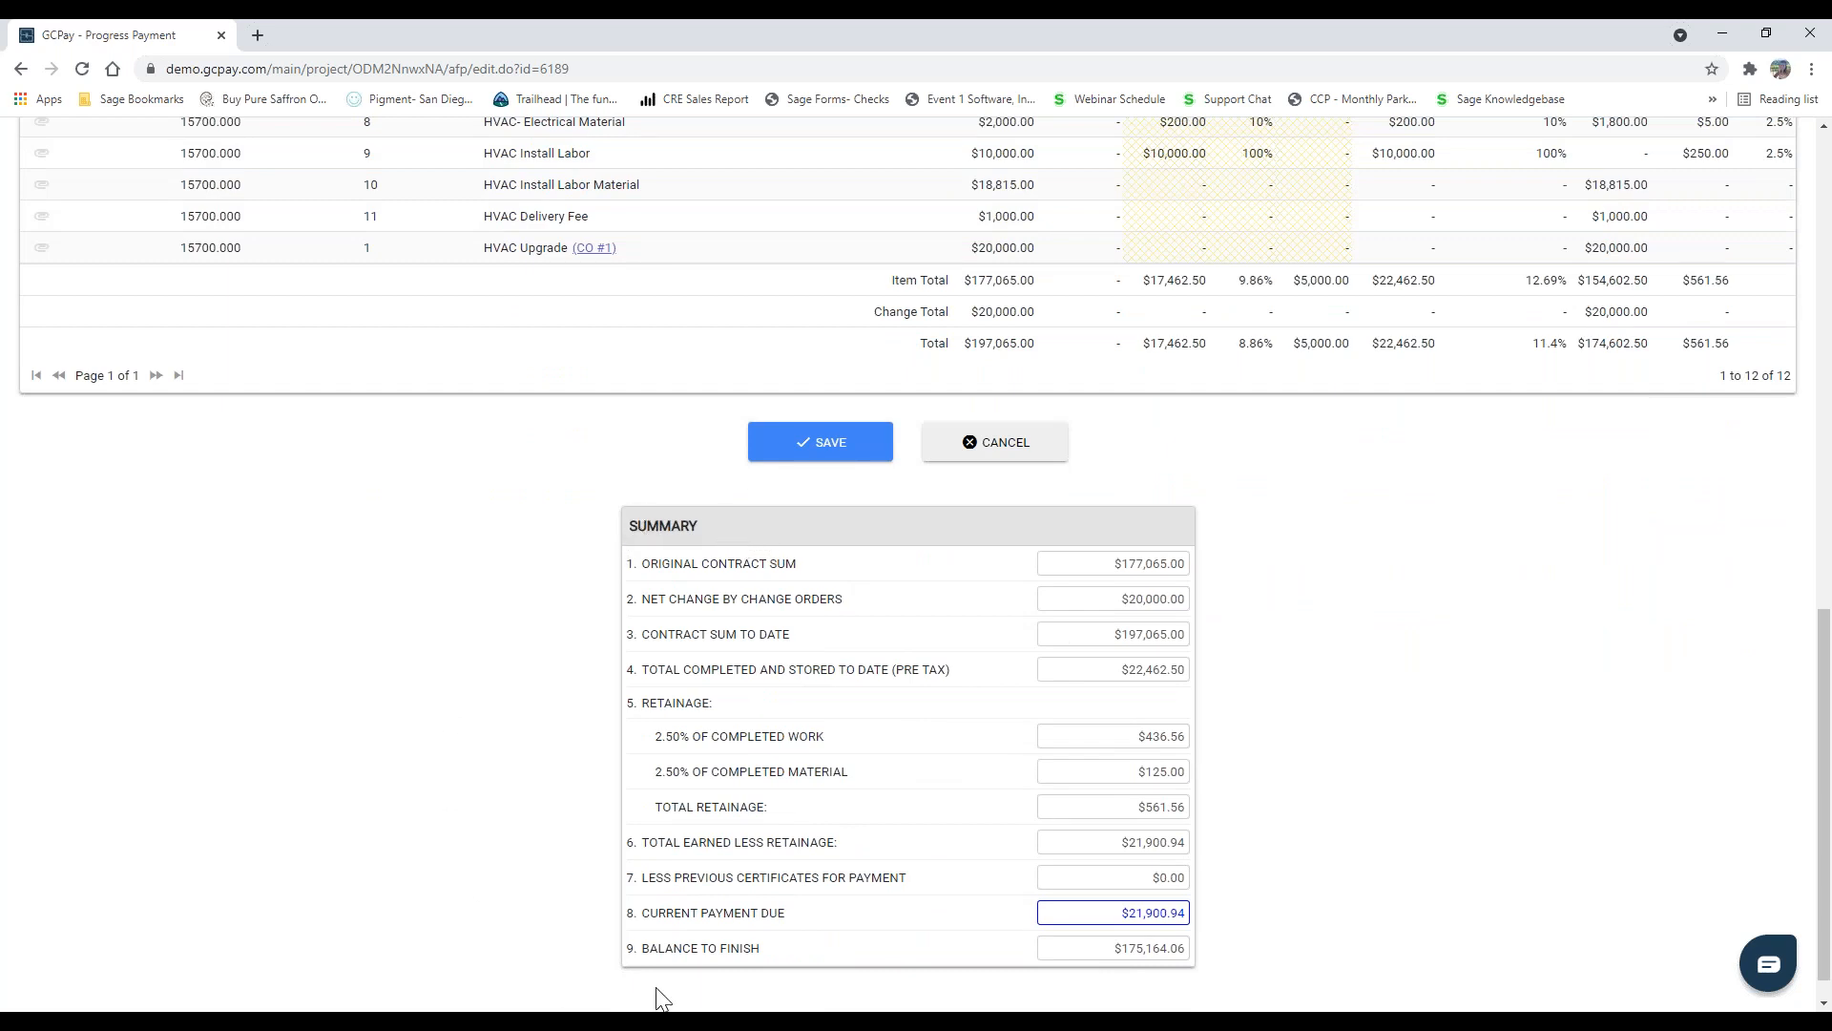
pyautogui.scroll(-1, 1269, 682)
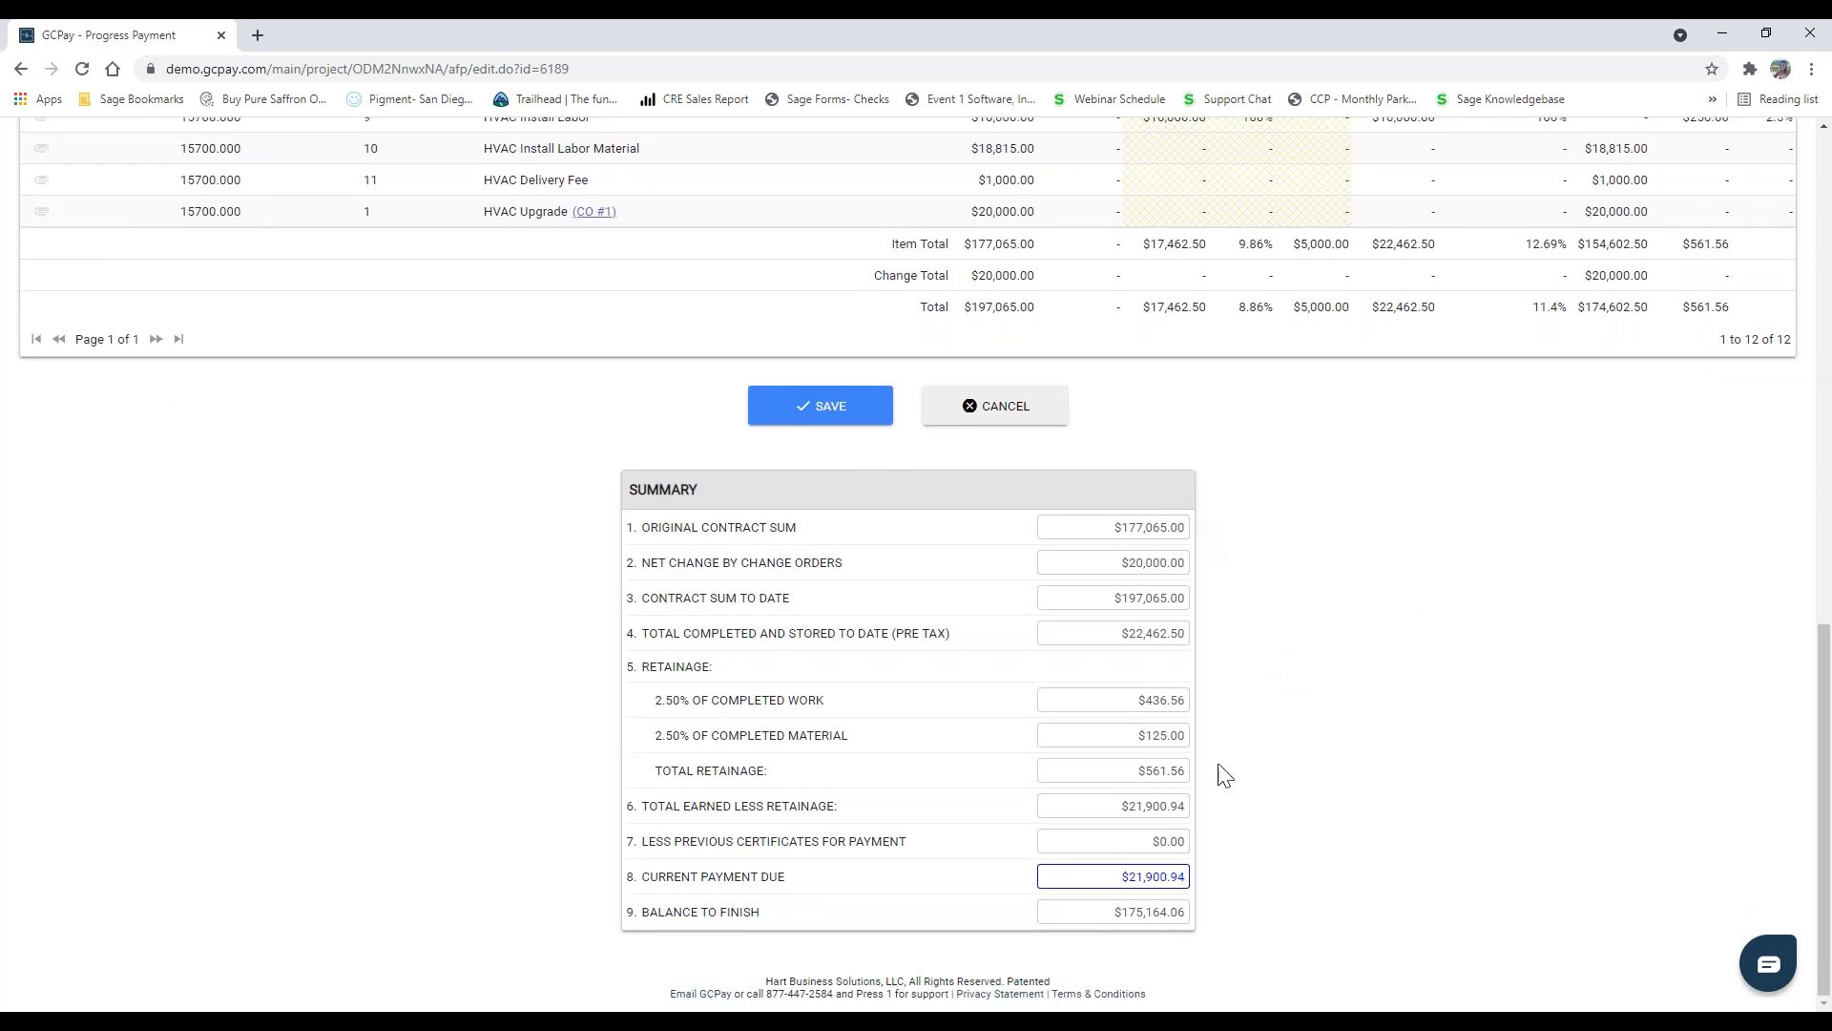
pyautogui.moveTo(1118, 878); pyautogui.dragTo(1188, 881)
pyautogui.click(1335, 859)
pyautogui.click(800, 407)
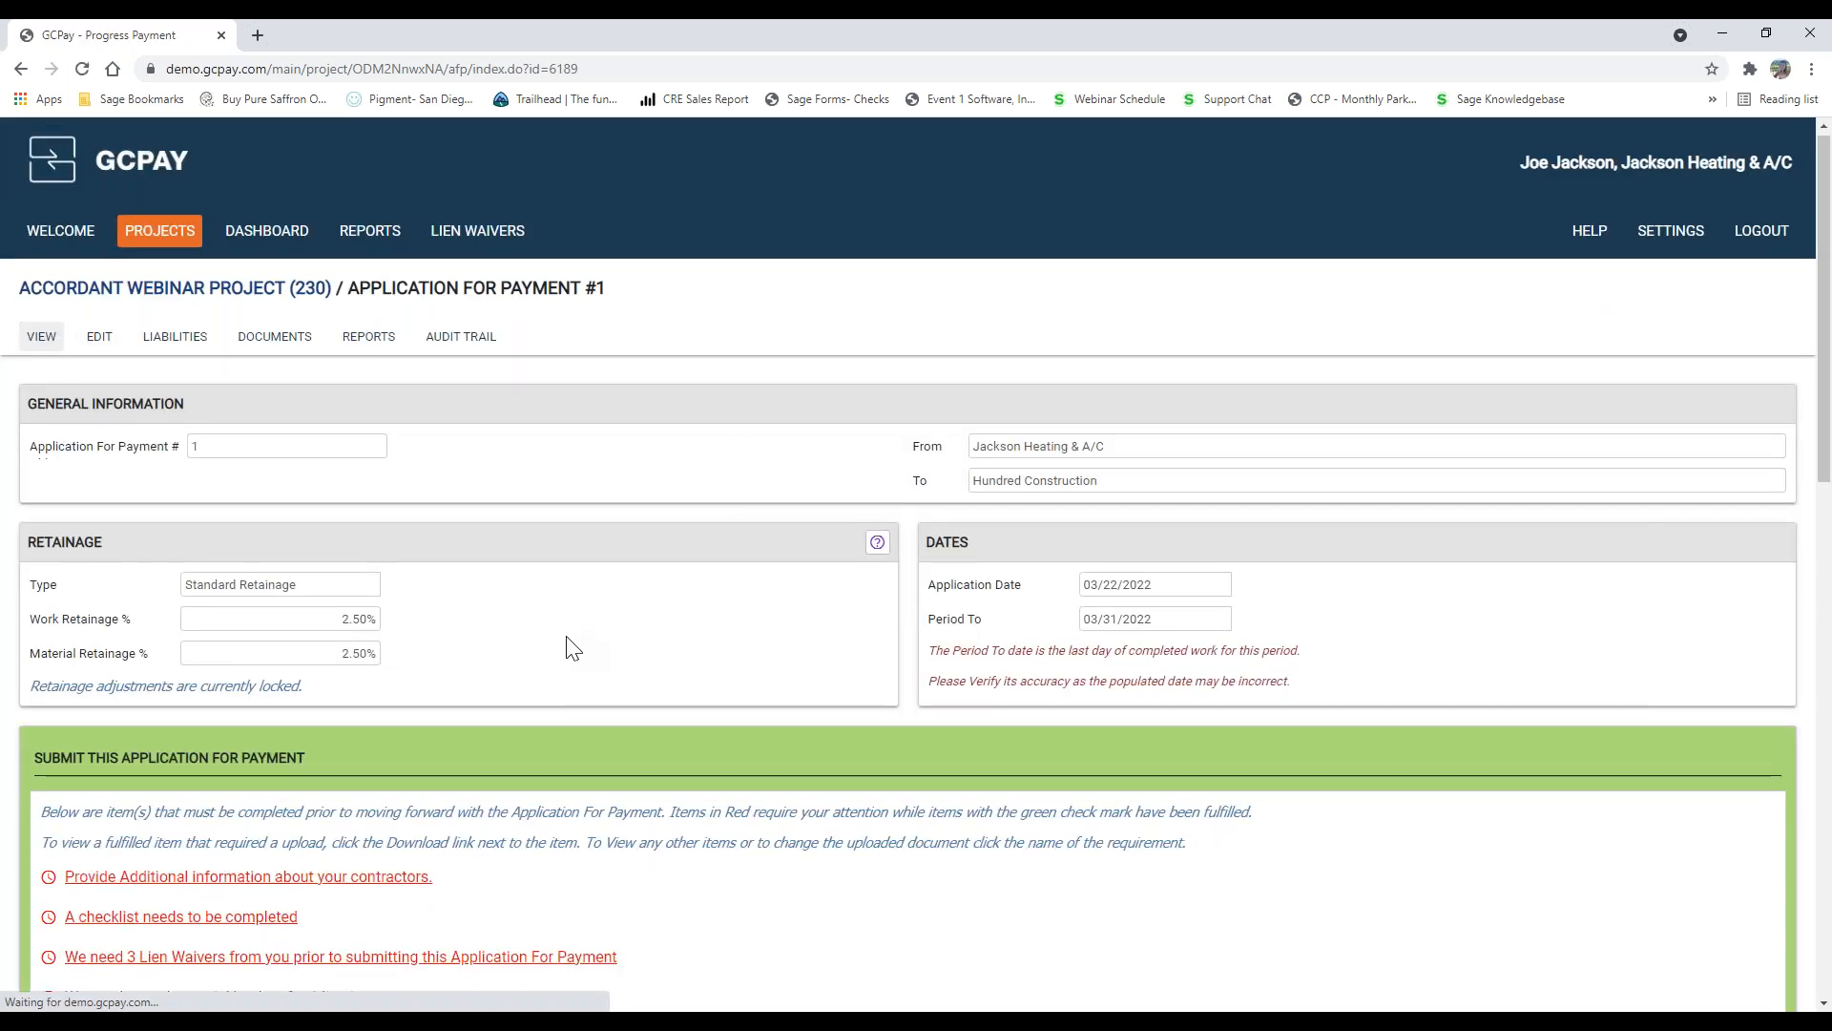
# Step: Open the additional contractor information requirement, choose to report third parties, and add the recent contractor Sal's Supply as a vendor
pyautogui.scroll(-4, 573, 647)
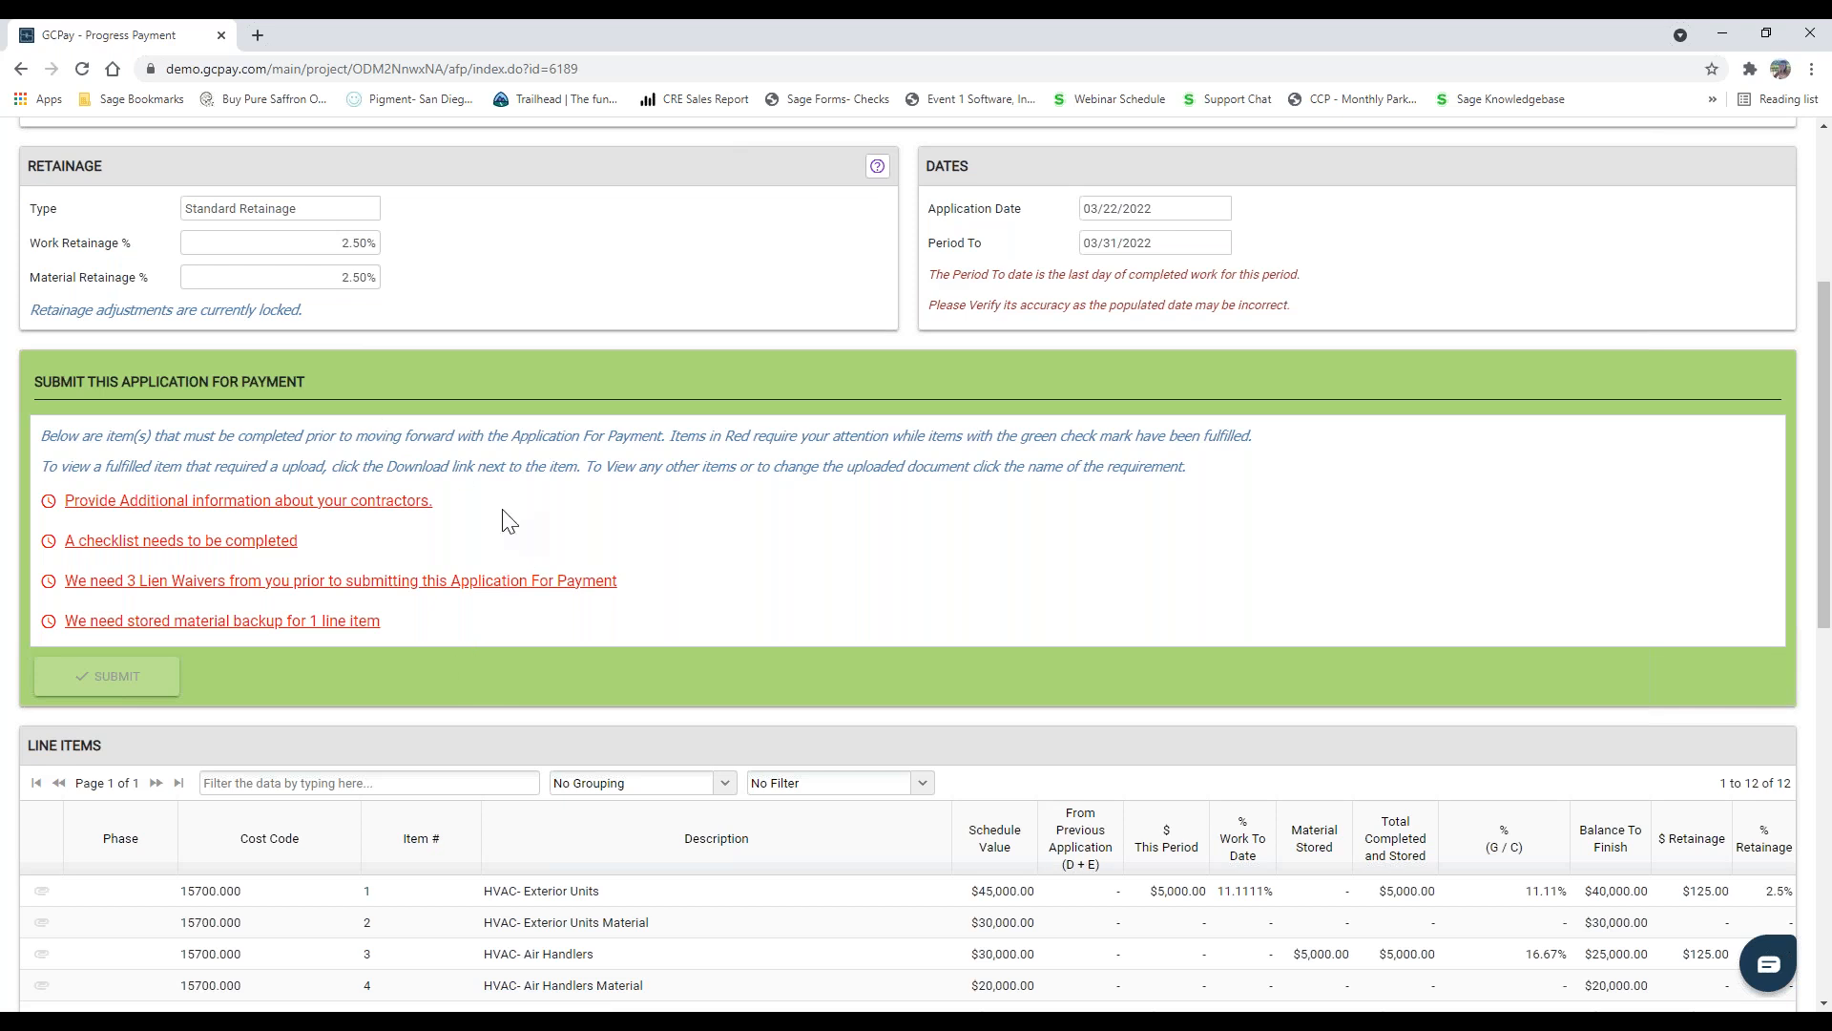
pyautogui.click(314, 506)
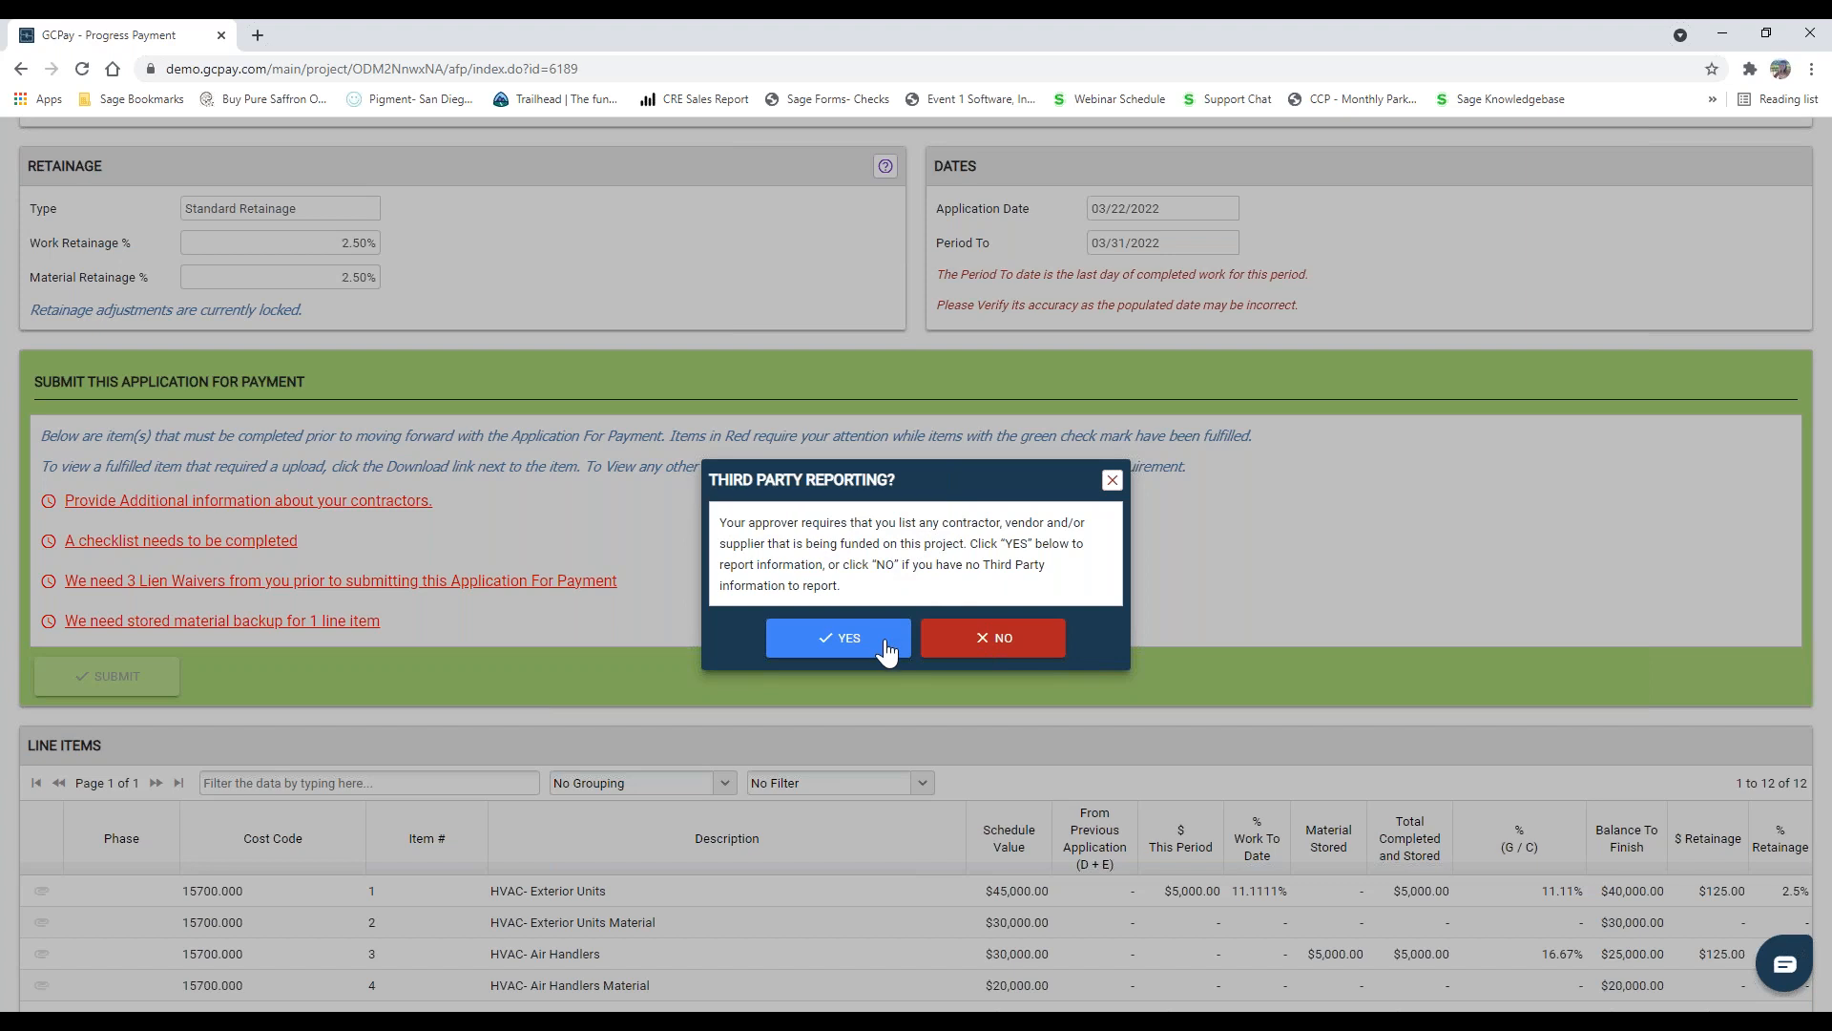
pyautogui.click(835, 637)
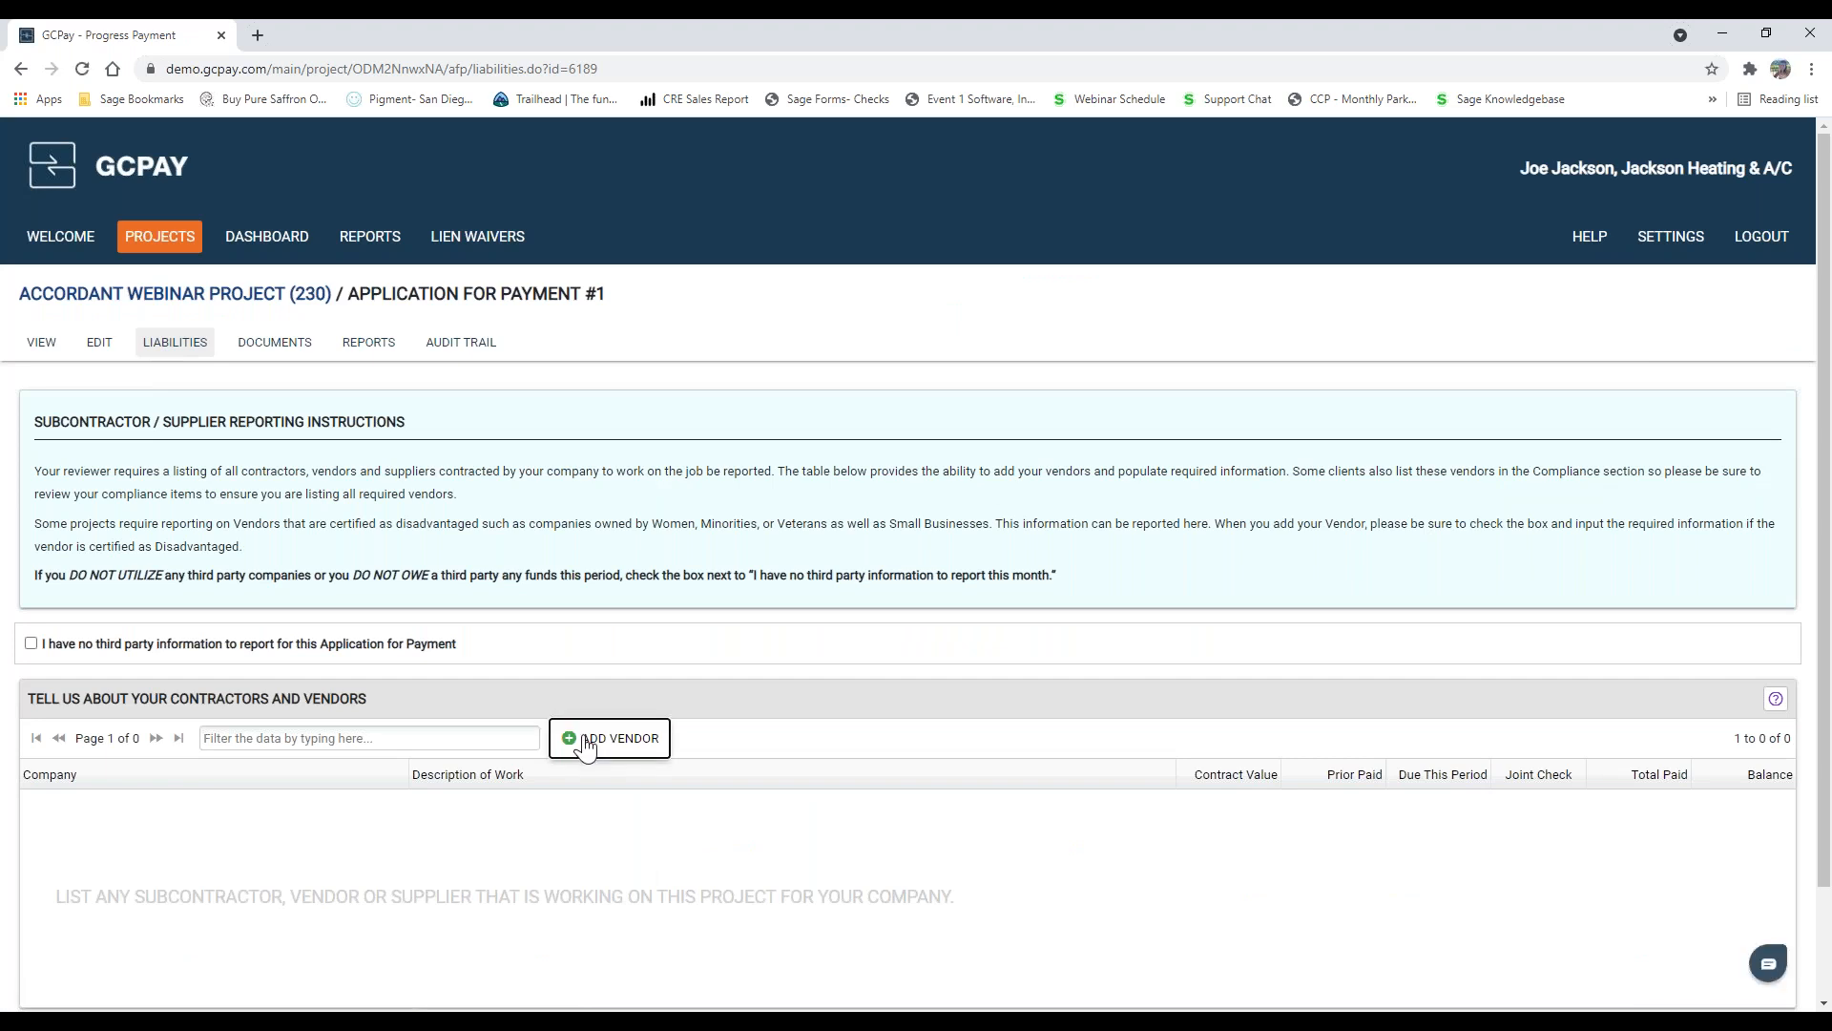
pyautogui.click(587, 741)
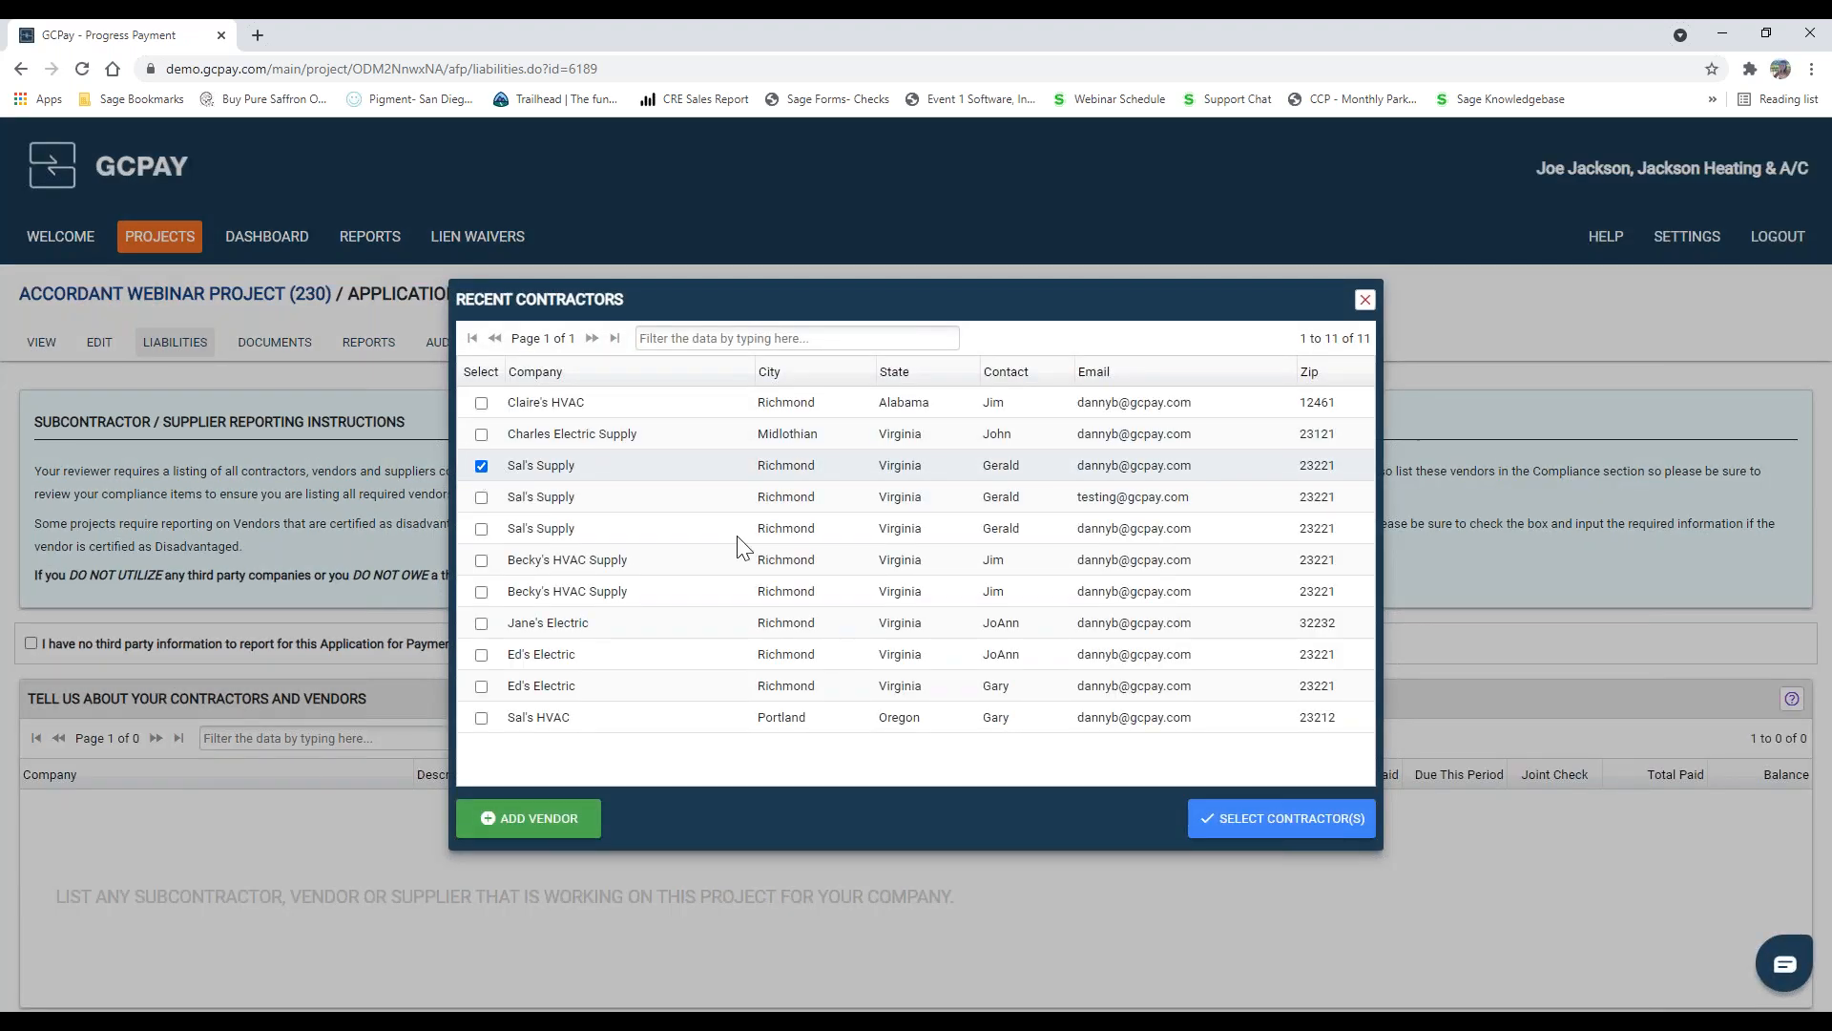
pyautogui.click(1240, 817)
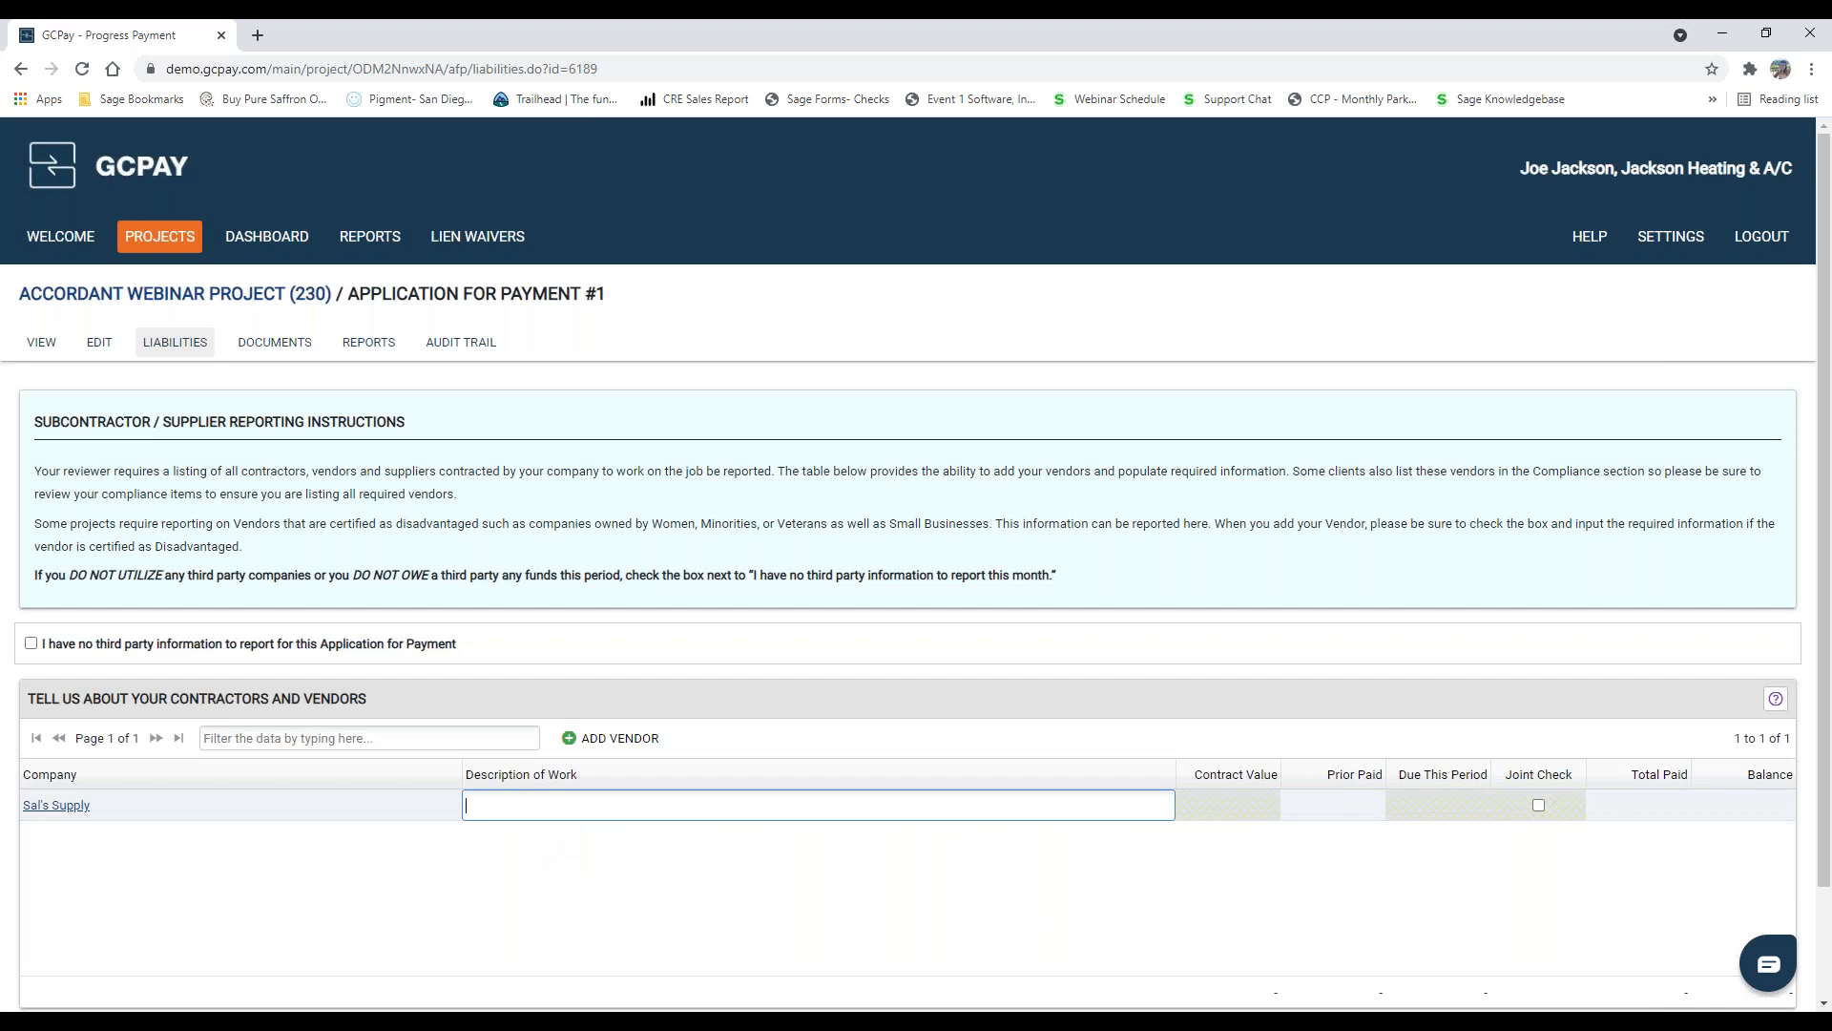
# Step: Fill in Sal's Supply with the work description refrigeration, a contract value of $10,000 and $5,000 due this period
pyautogui.write('refrigeration')
pyautogui.press('Tab')
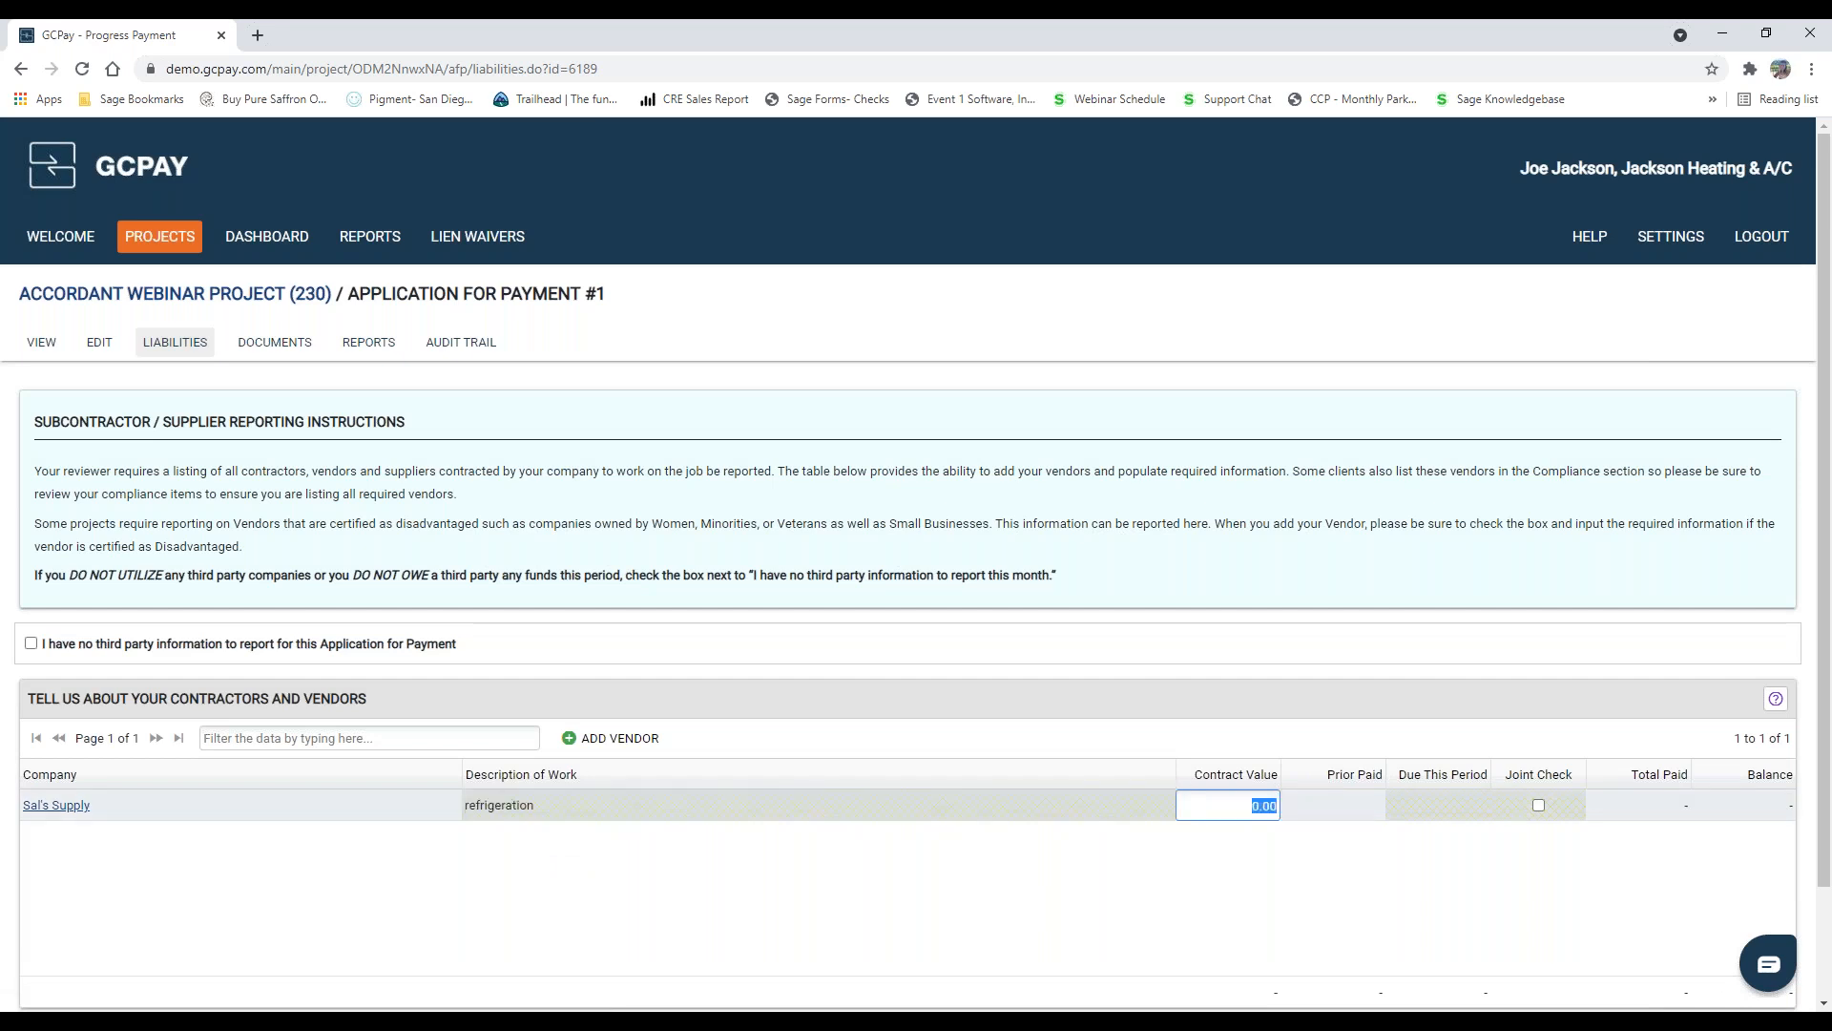
pyautogui.write('10000')
pyautogui.press('Tab')
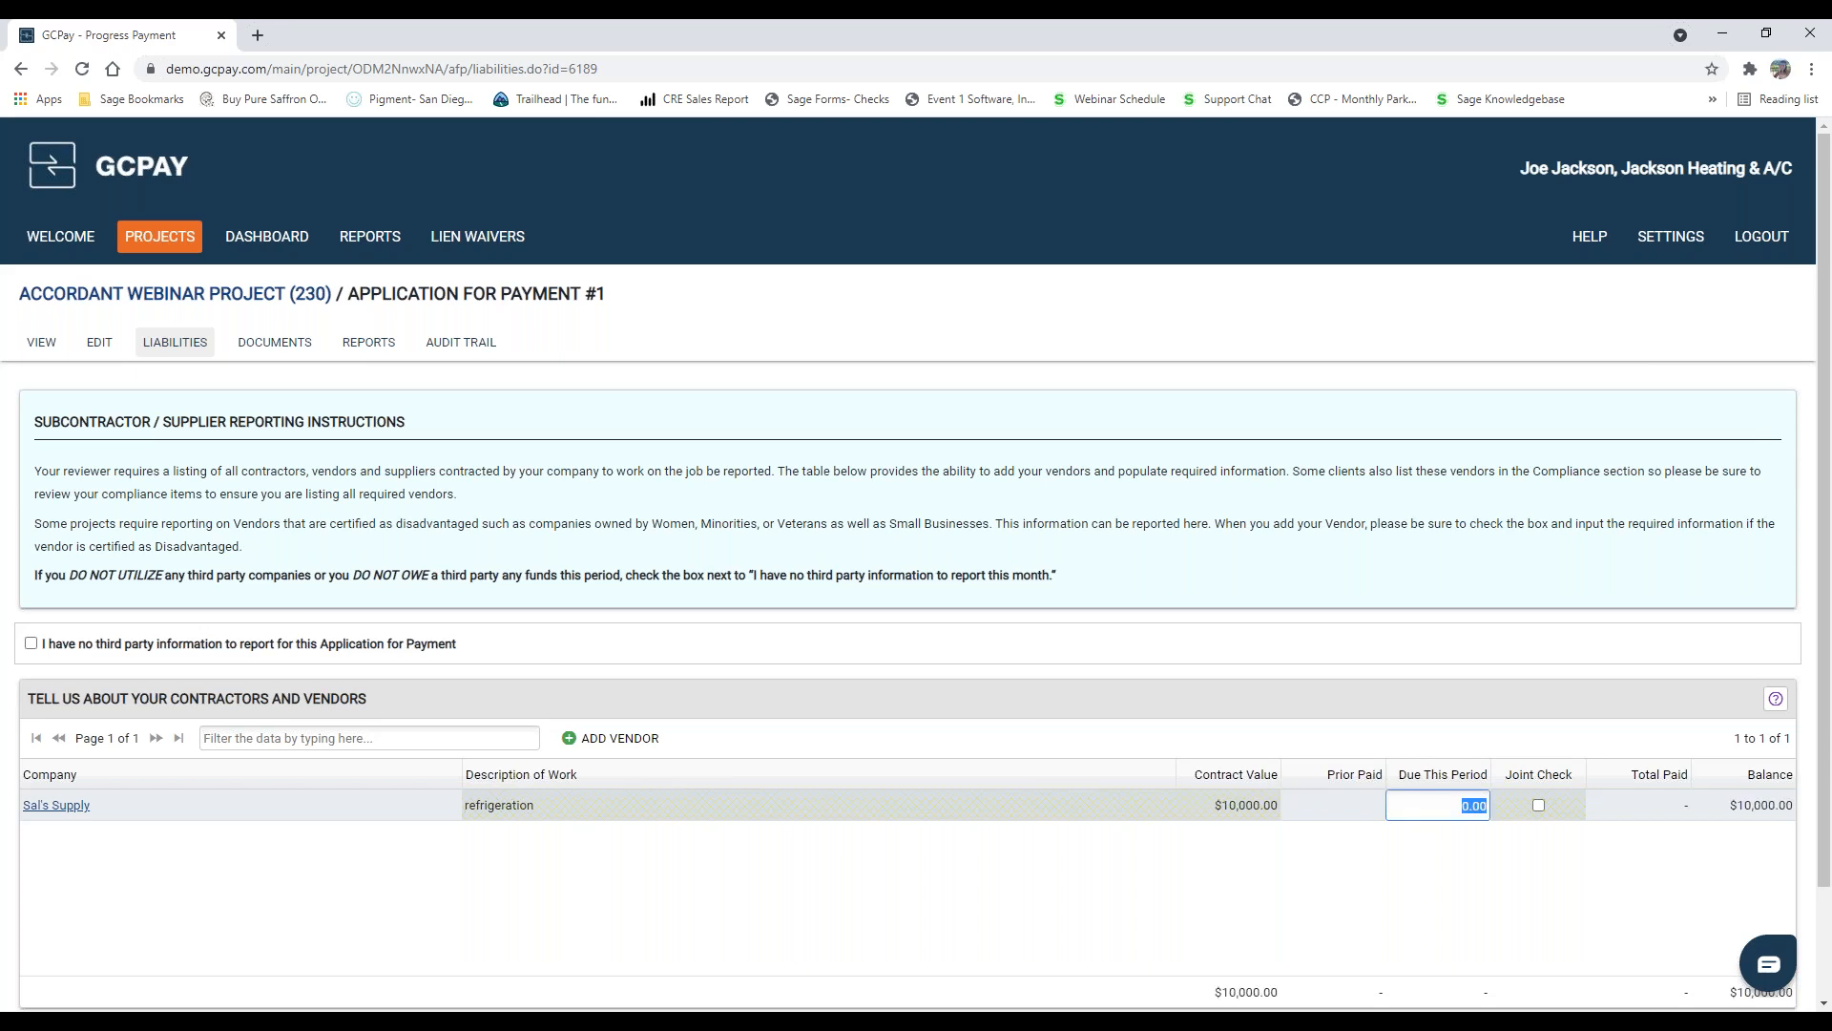
pyautogui.write('5000')
pyautogui.press('Tab')
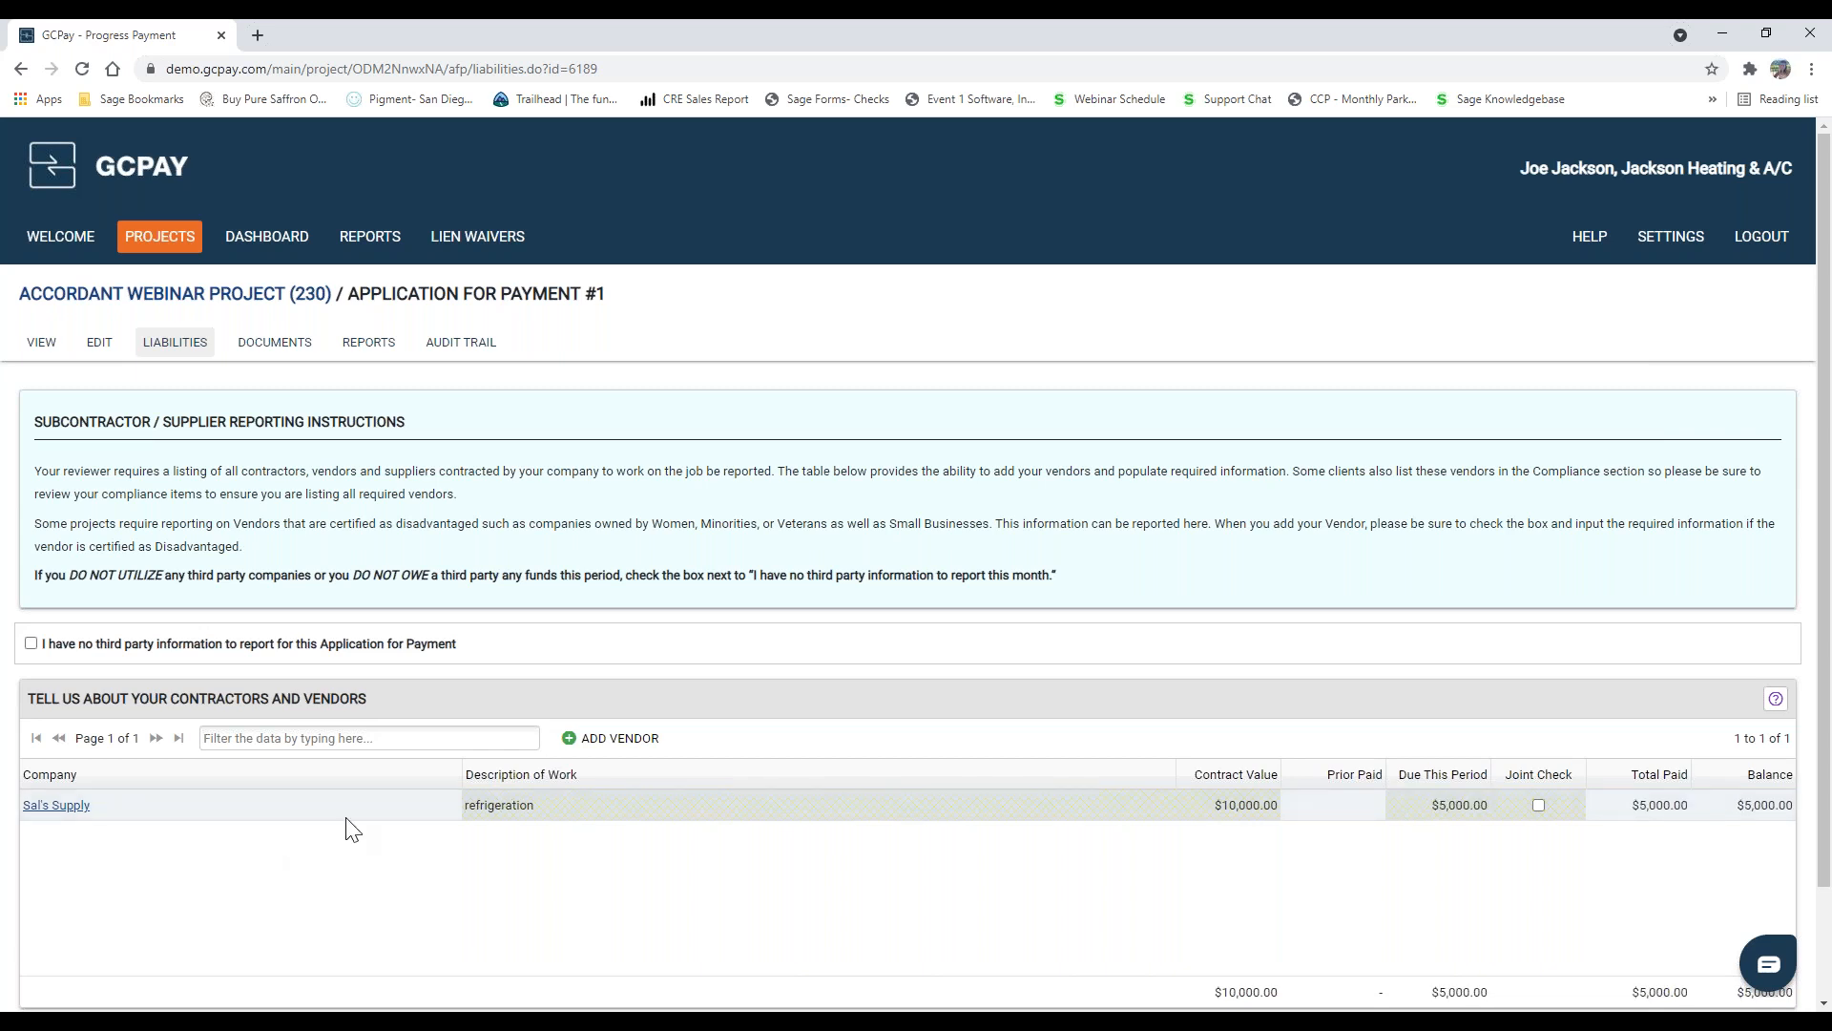
pyautogui.scroll(-2, 492, 812)
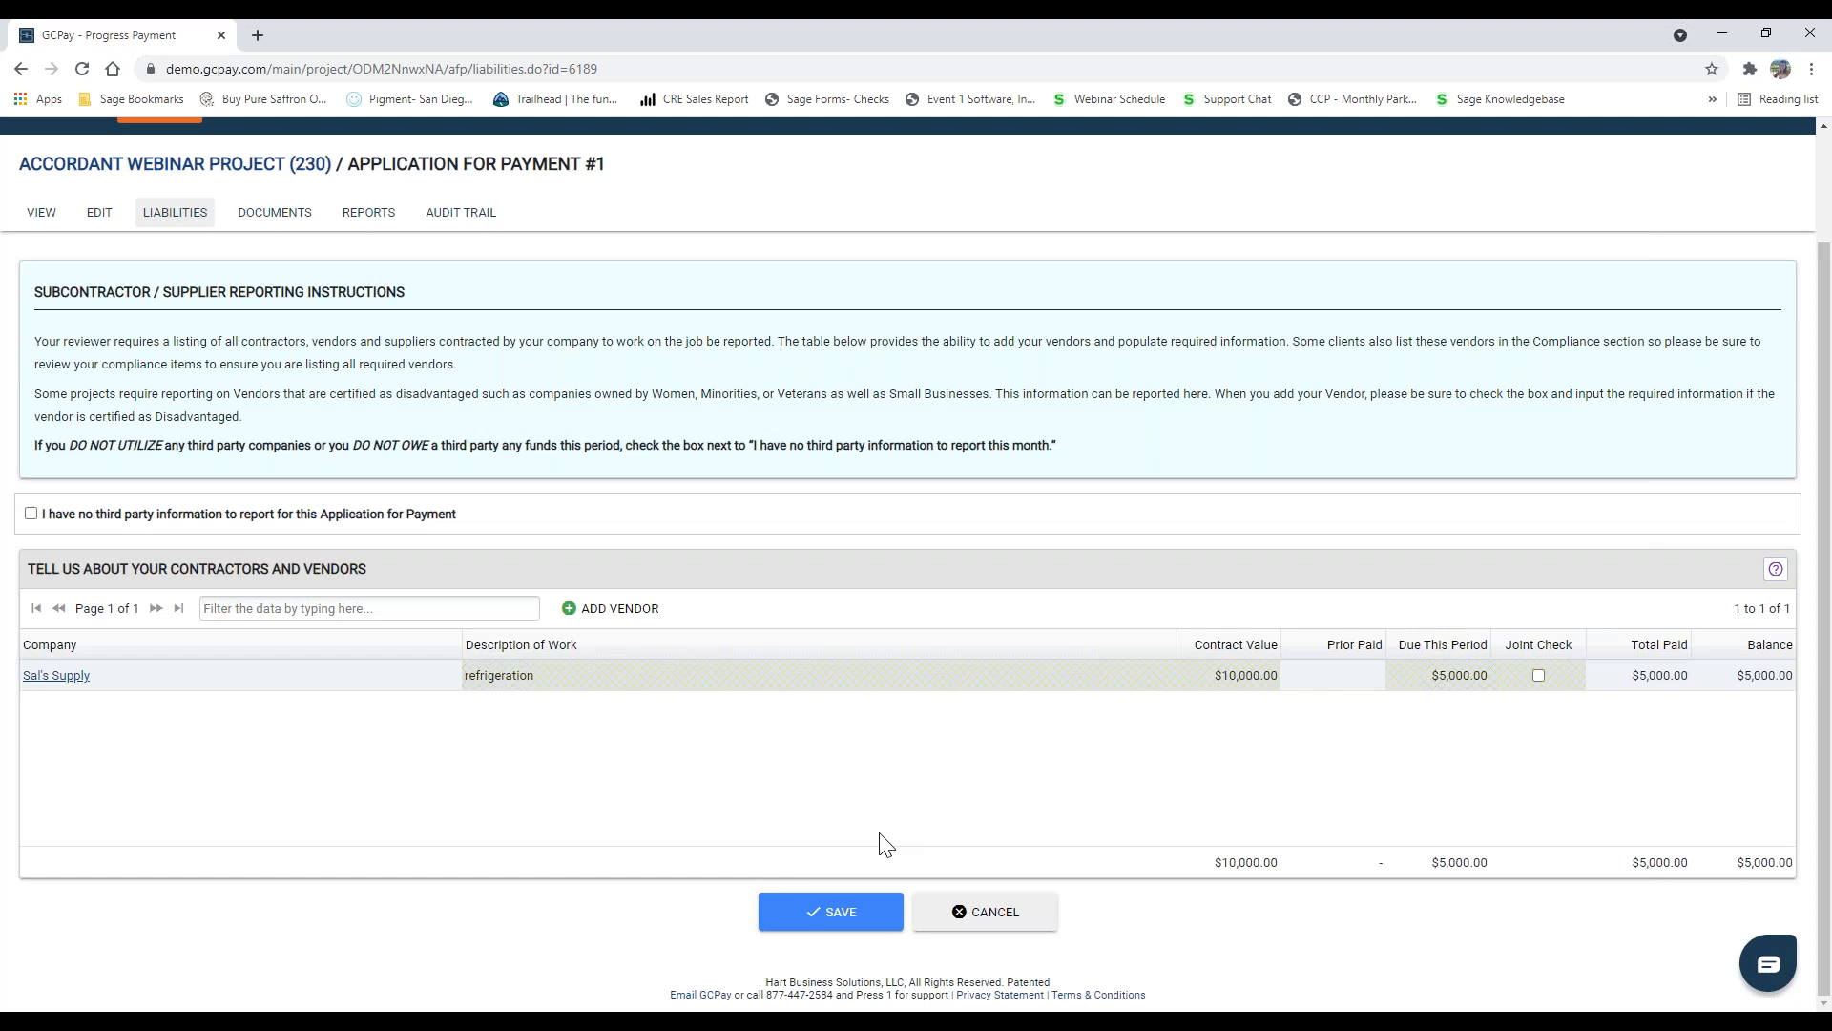
# Step: Save the vendor report, then complete the checklist requirement by acknowledging the reminder about outstanding or expired insurance
pyautogui.click(816, 917)
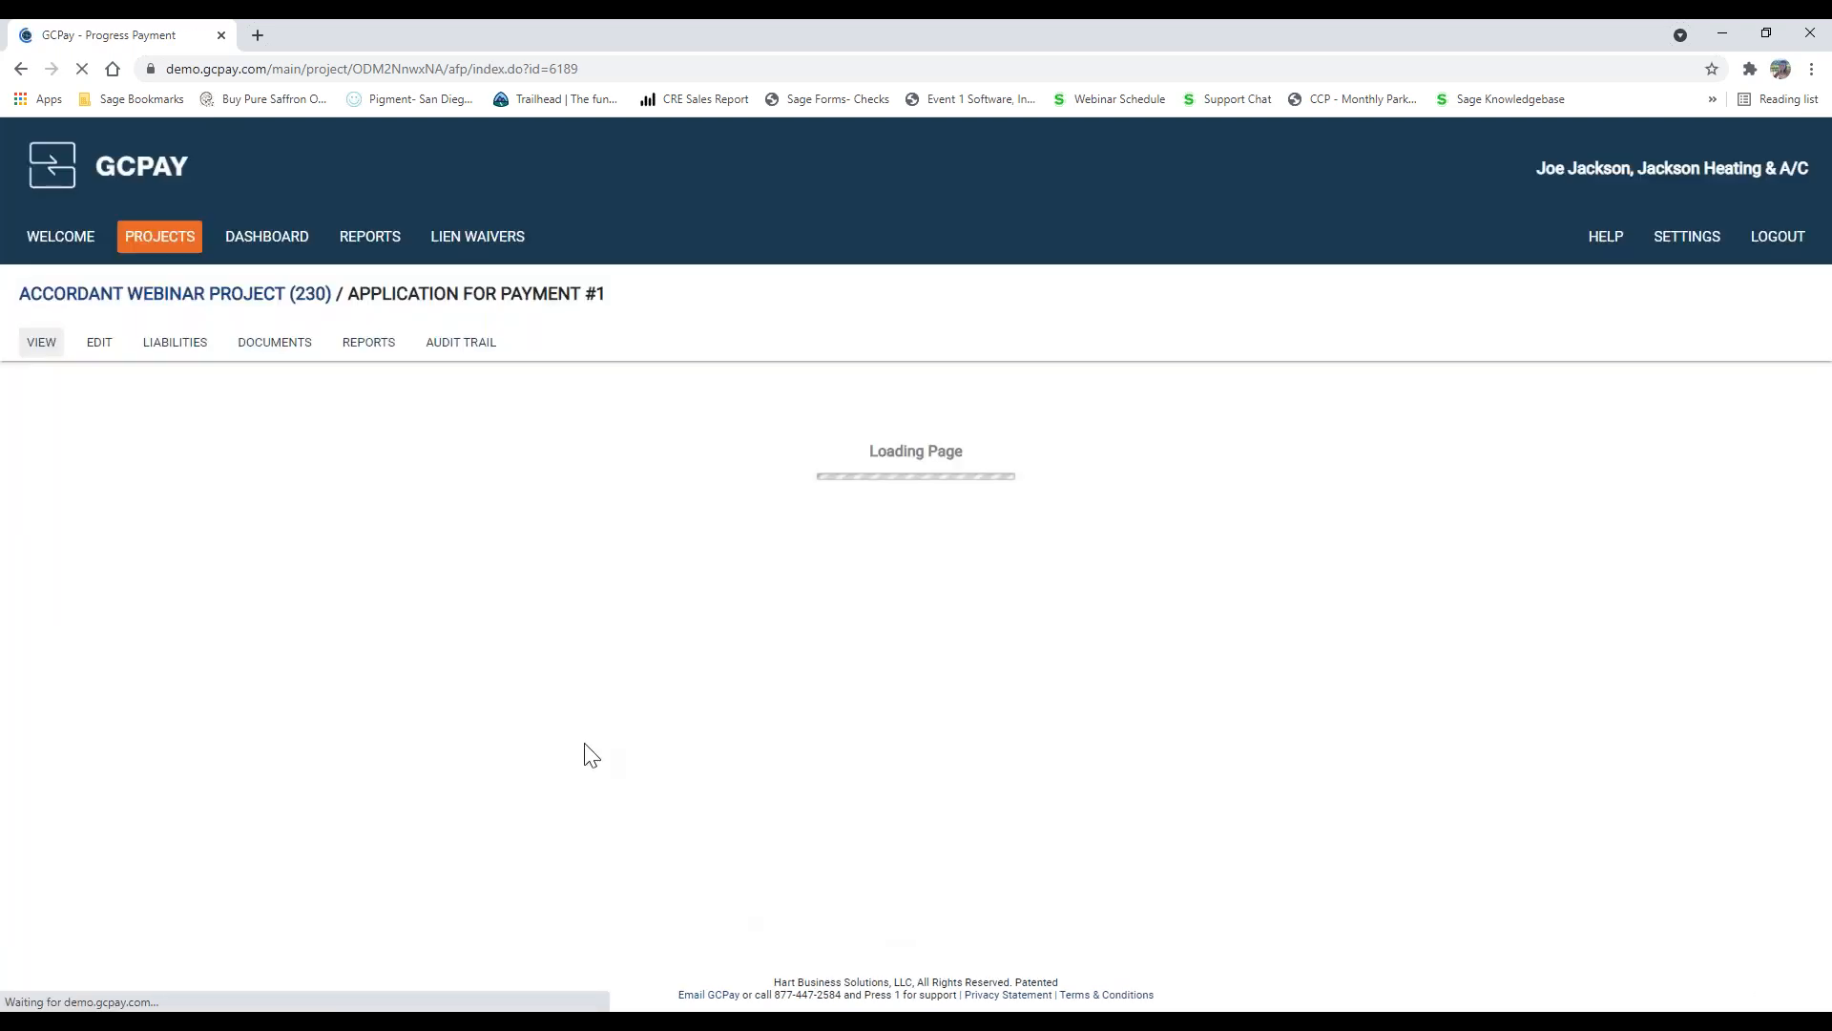
pyautogui.scroll(-2, 548, 519)
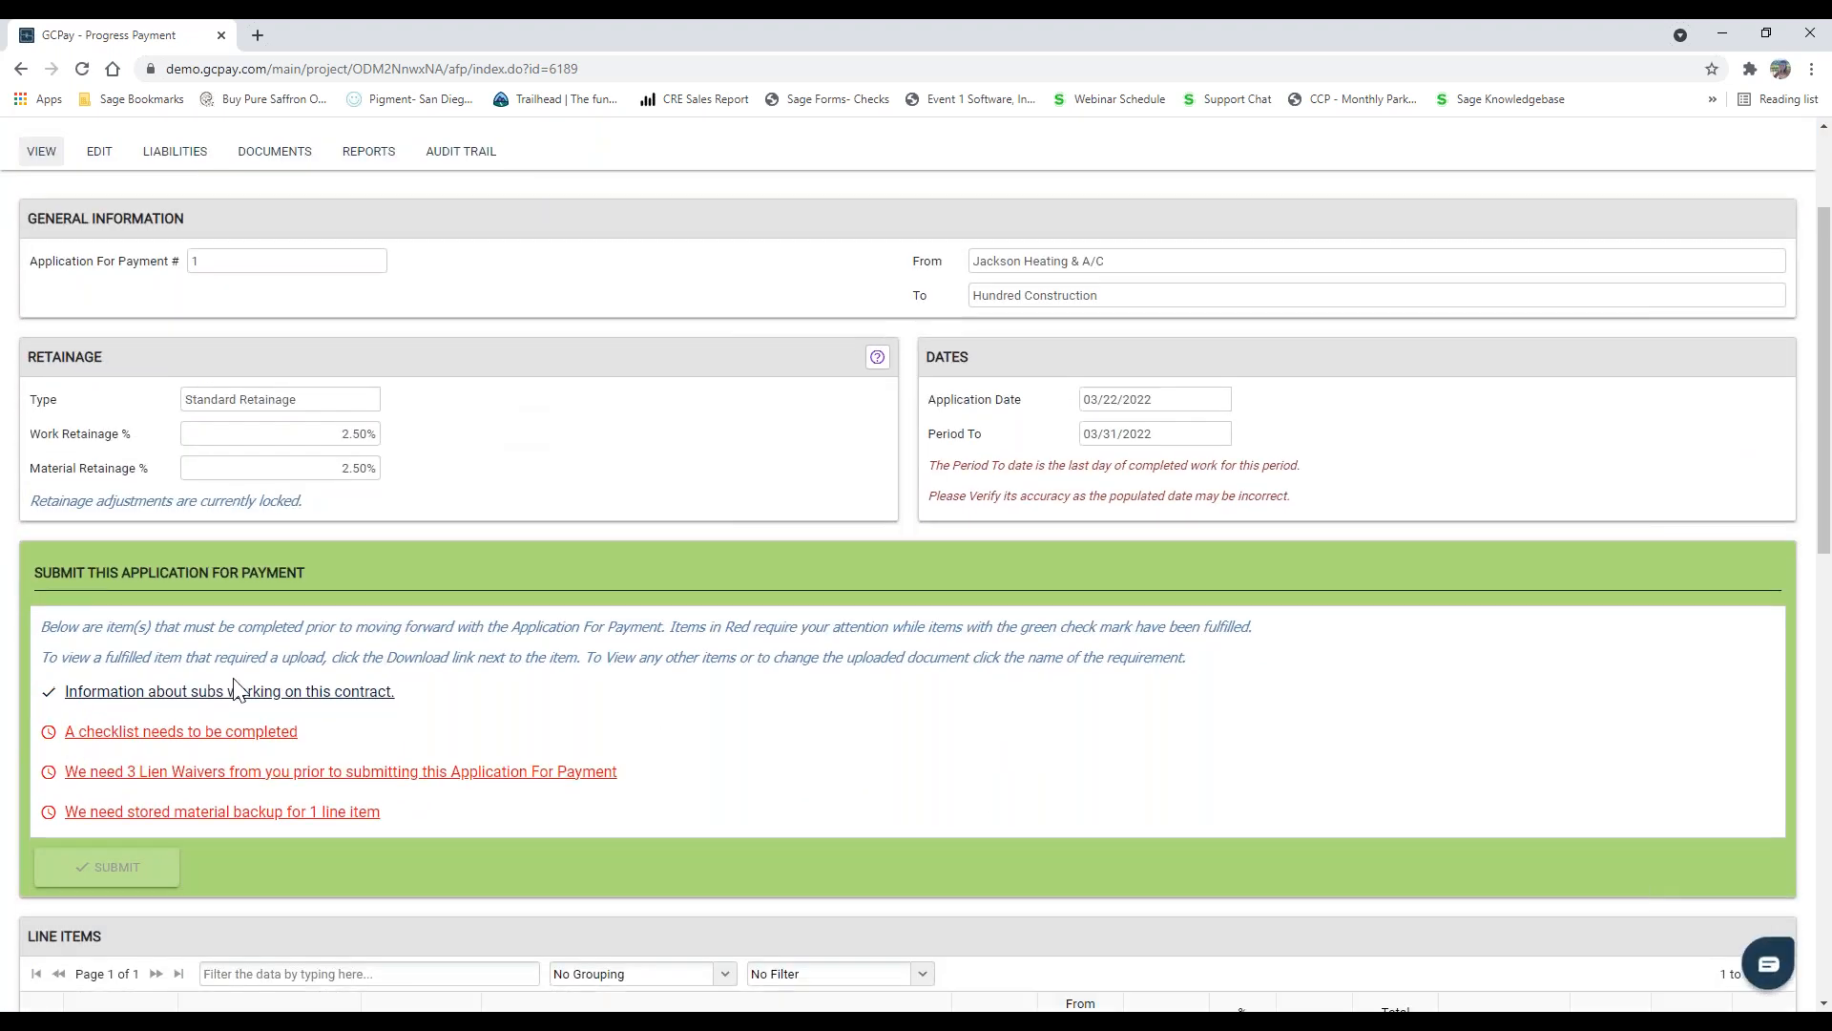
pyautogui.click(253, 734)
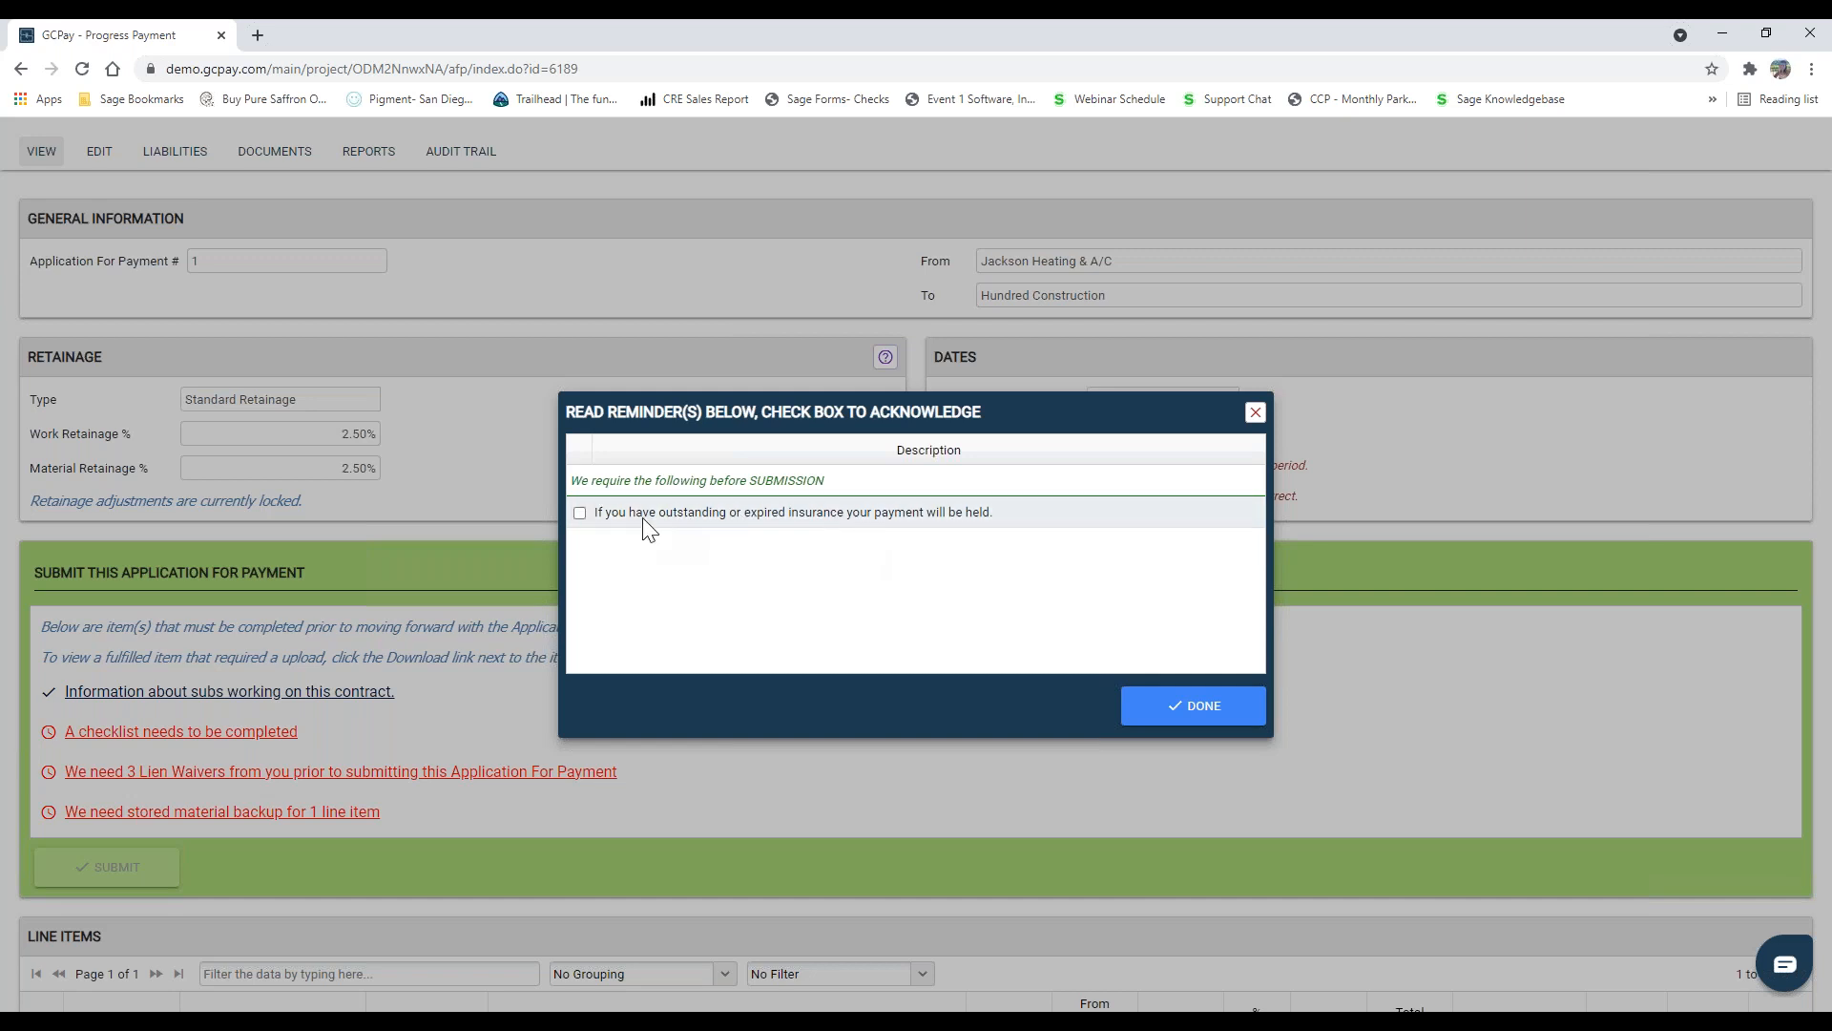
pyautogui.click(578, 514)
pyautogui.click(1229, 708)
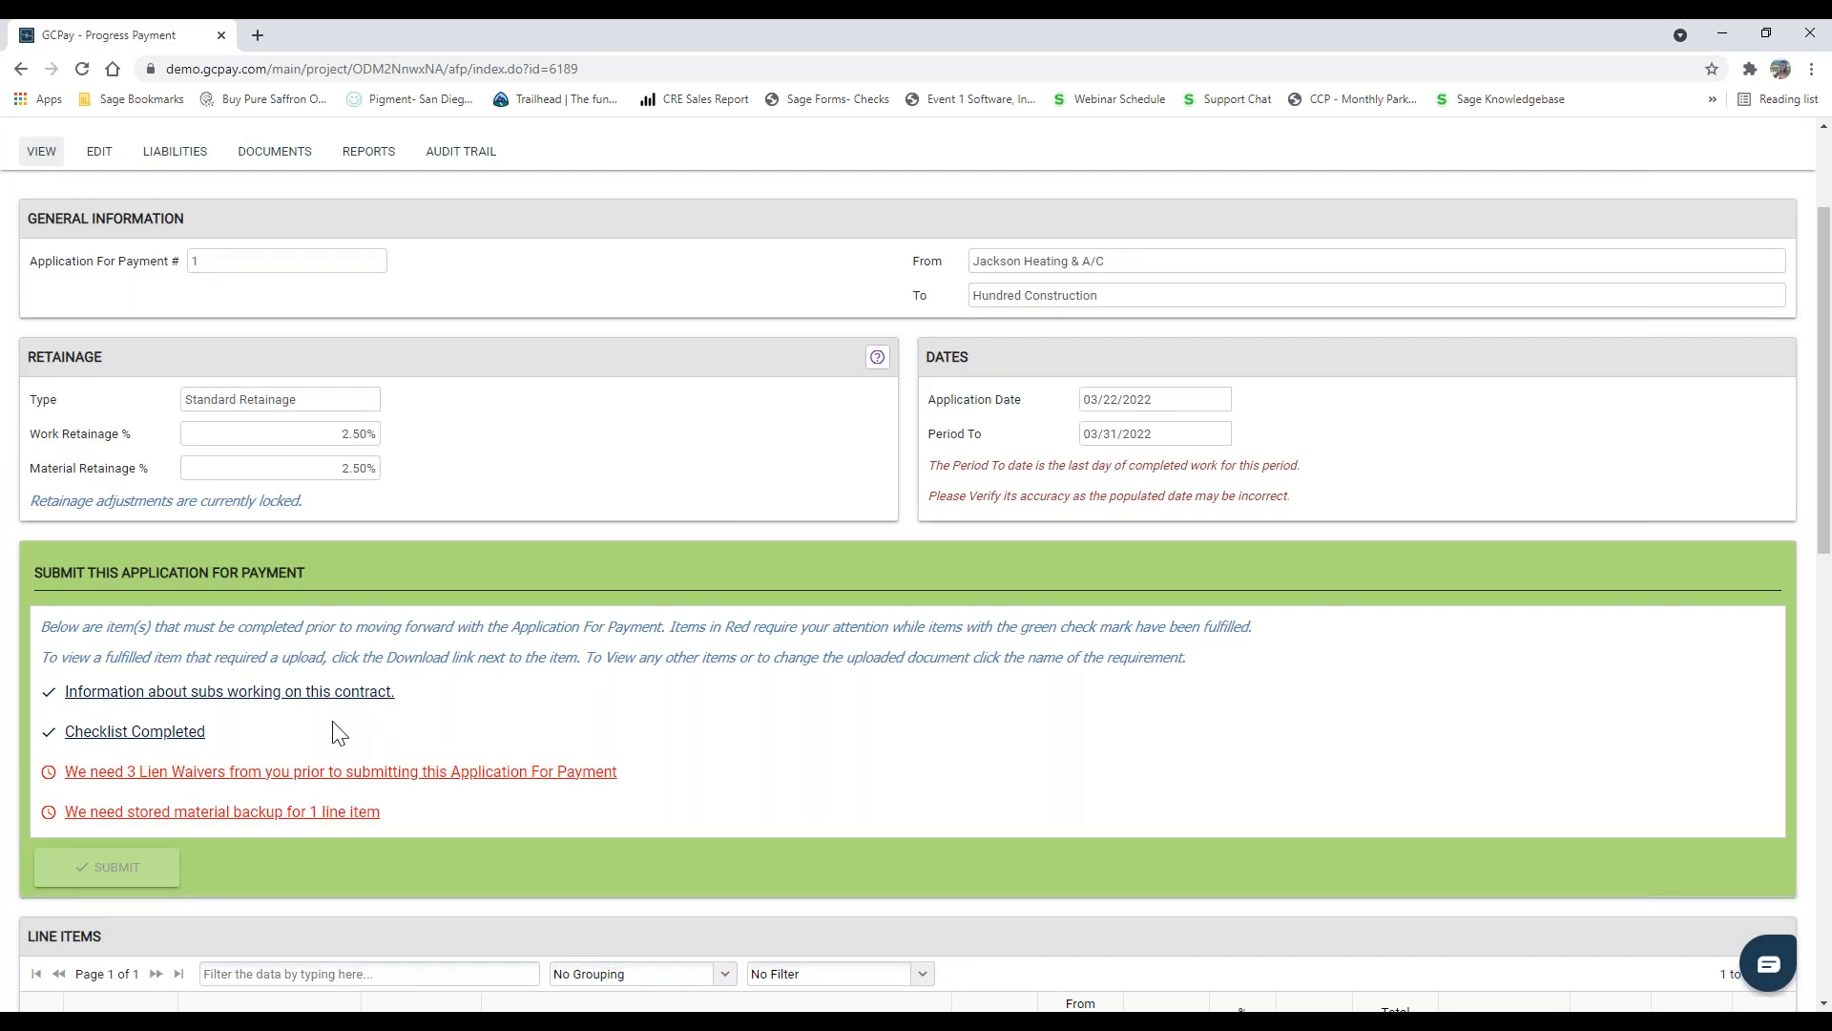
# Step: Upload Airhandlers_StoredMaterial as the stored material backup for the HVAC- Air Handlers line item and close the requirement
pyautogui.scroll(-2, 334, 687)
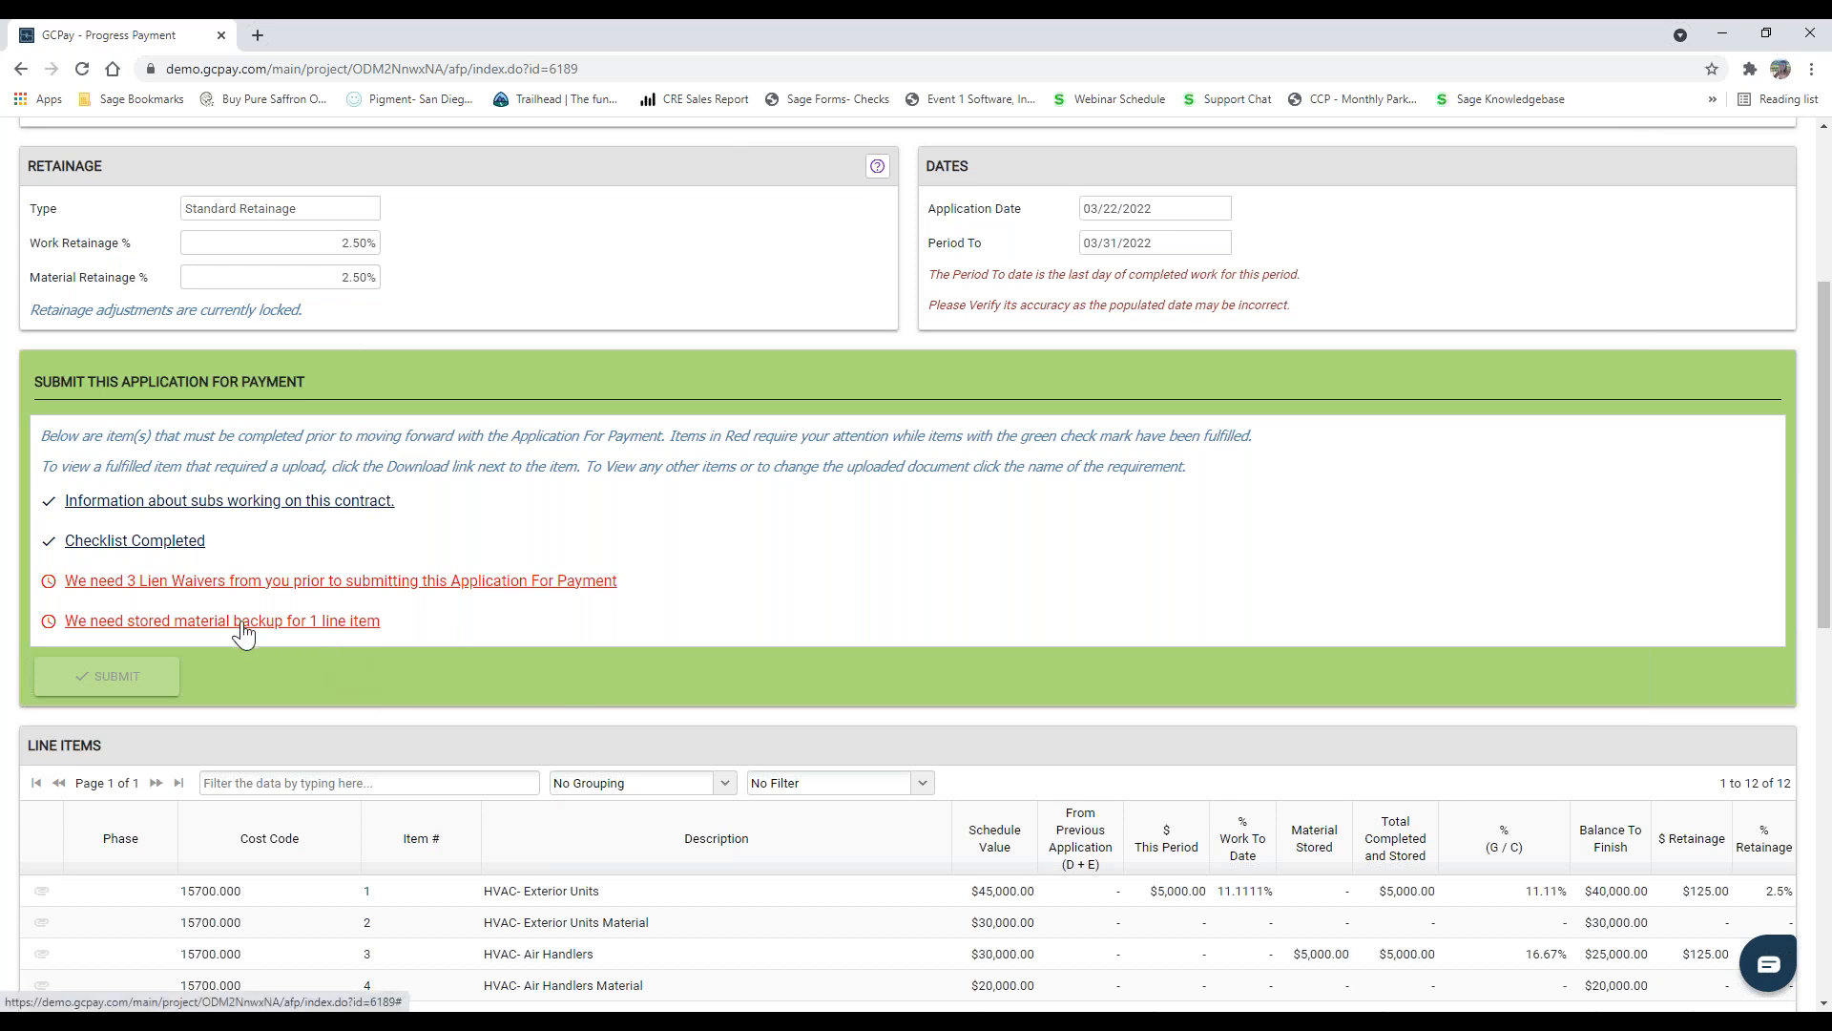
pyautogui.click(284, 625)
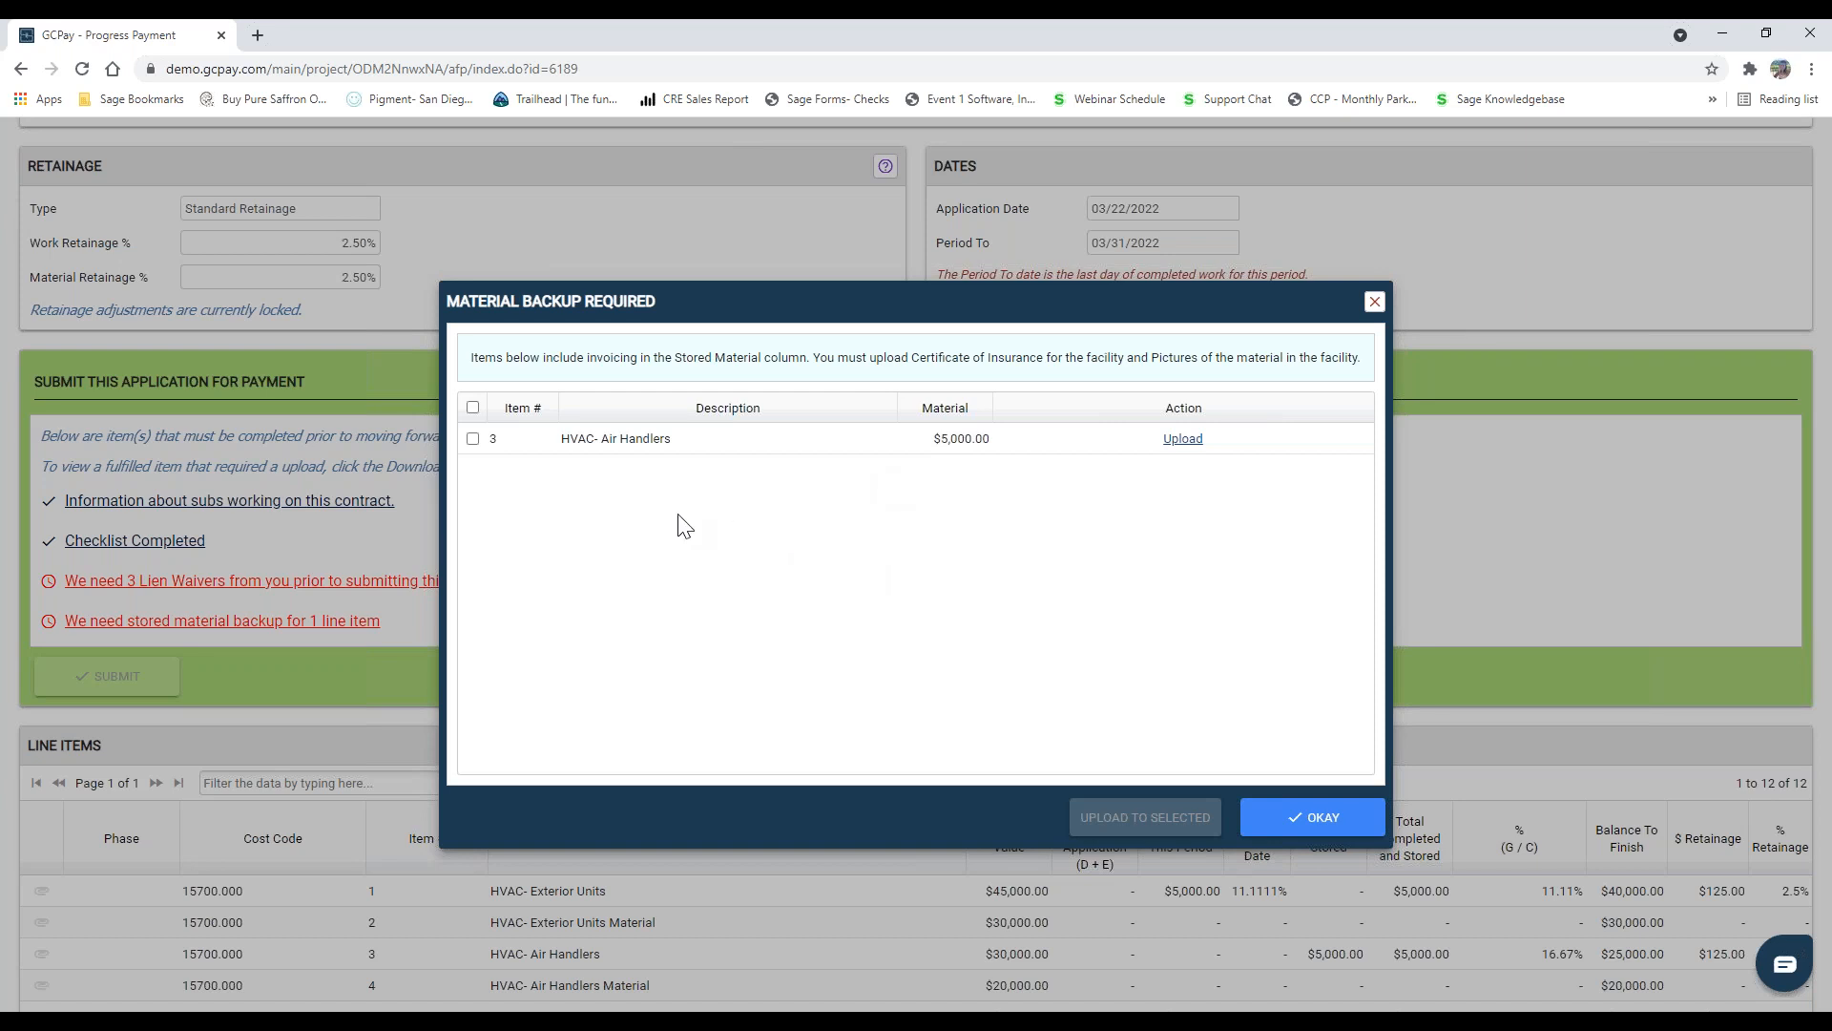
pyautogui.click(1181, 440)
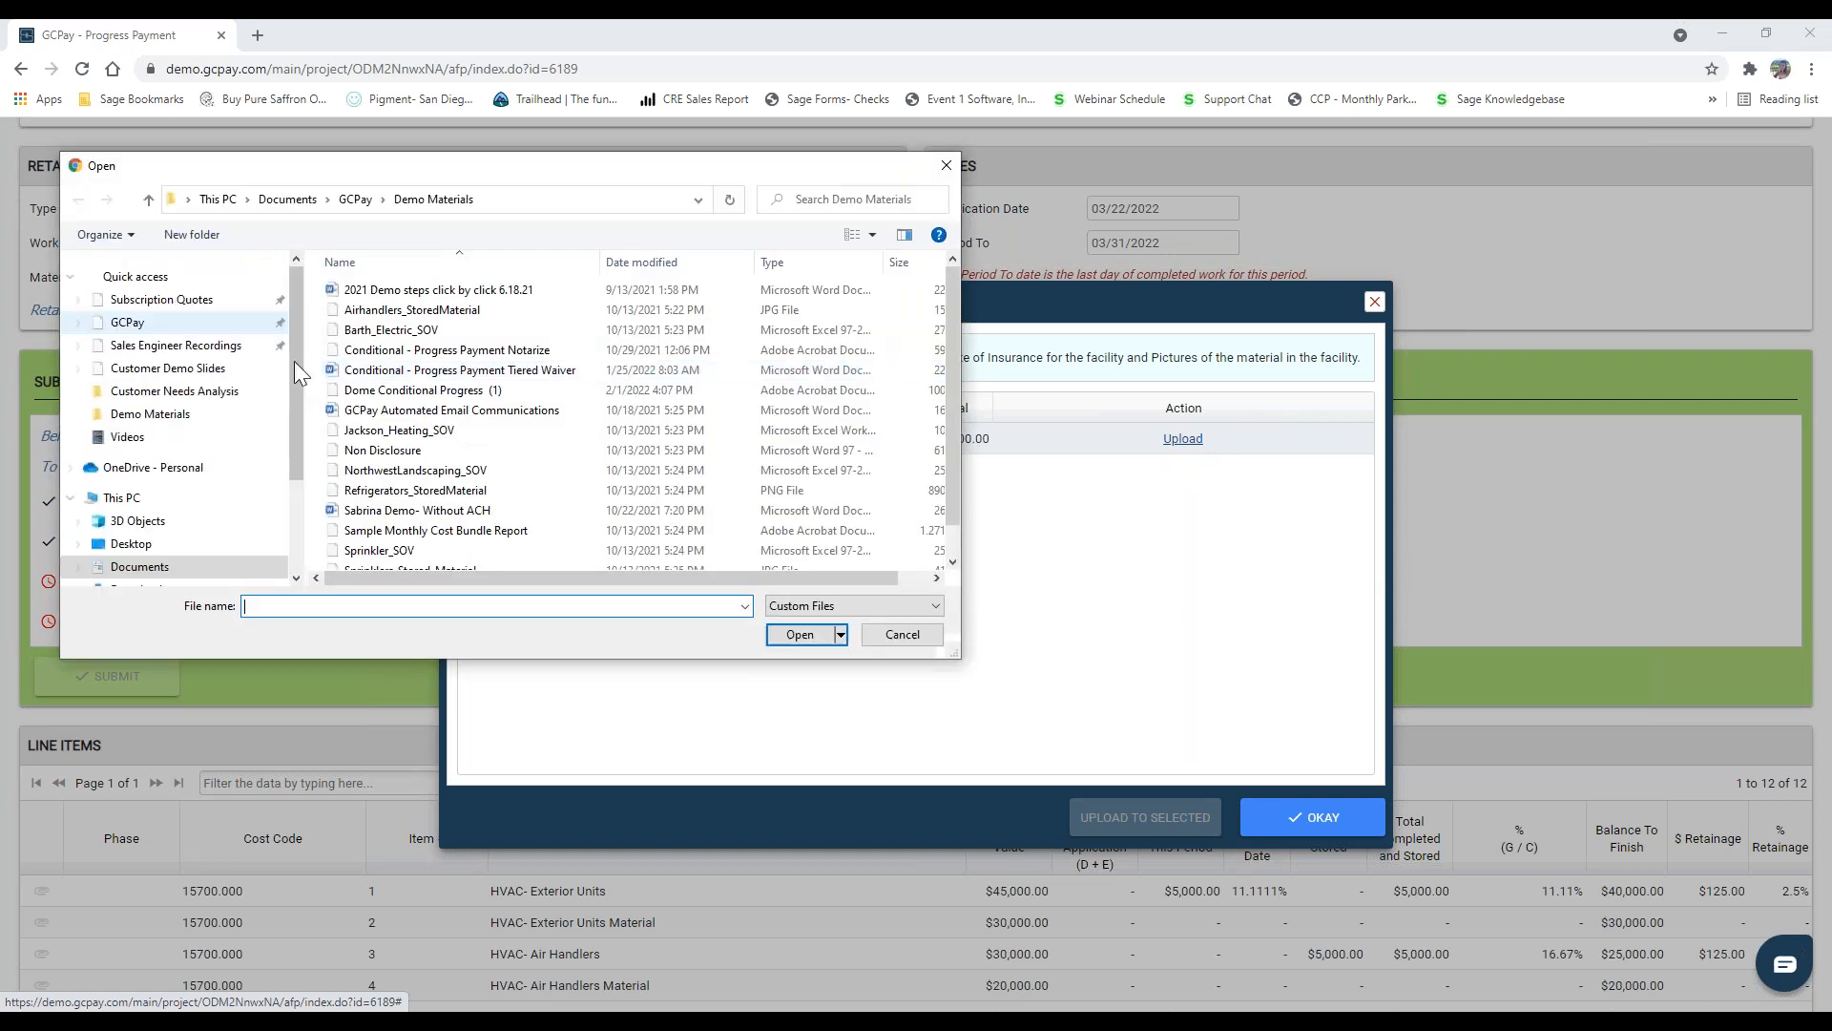
pyautogui.click(431, 311)
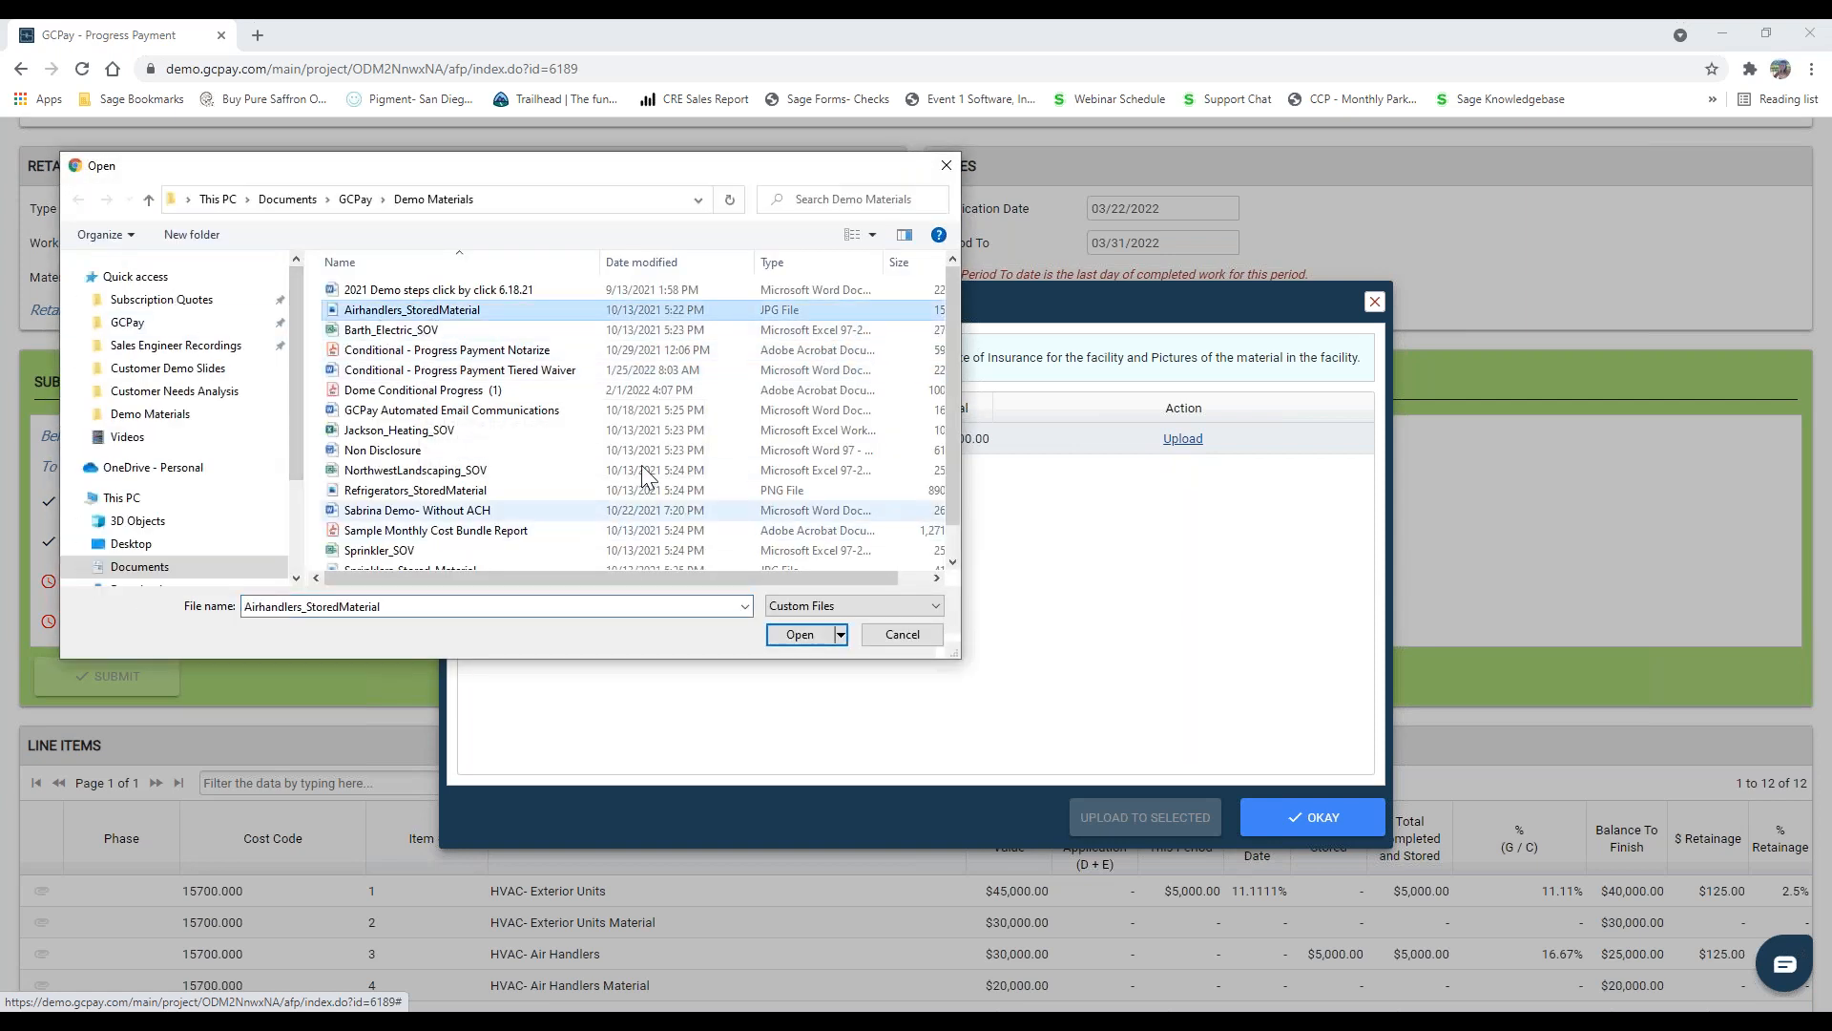
pyautogui.click(800, 635)
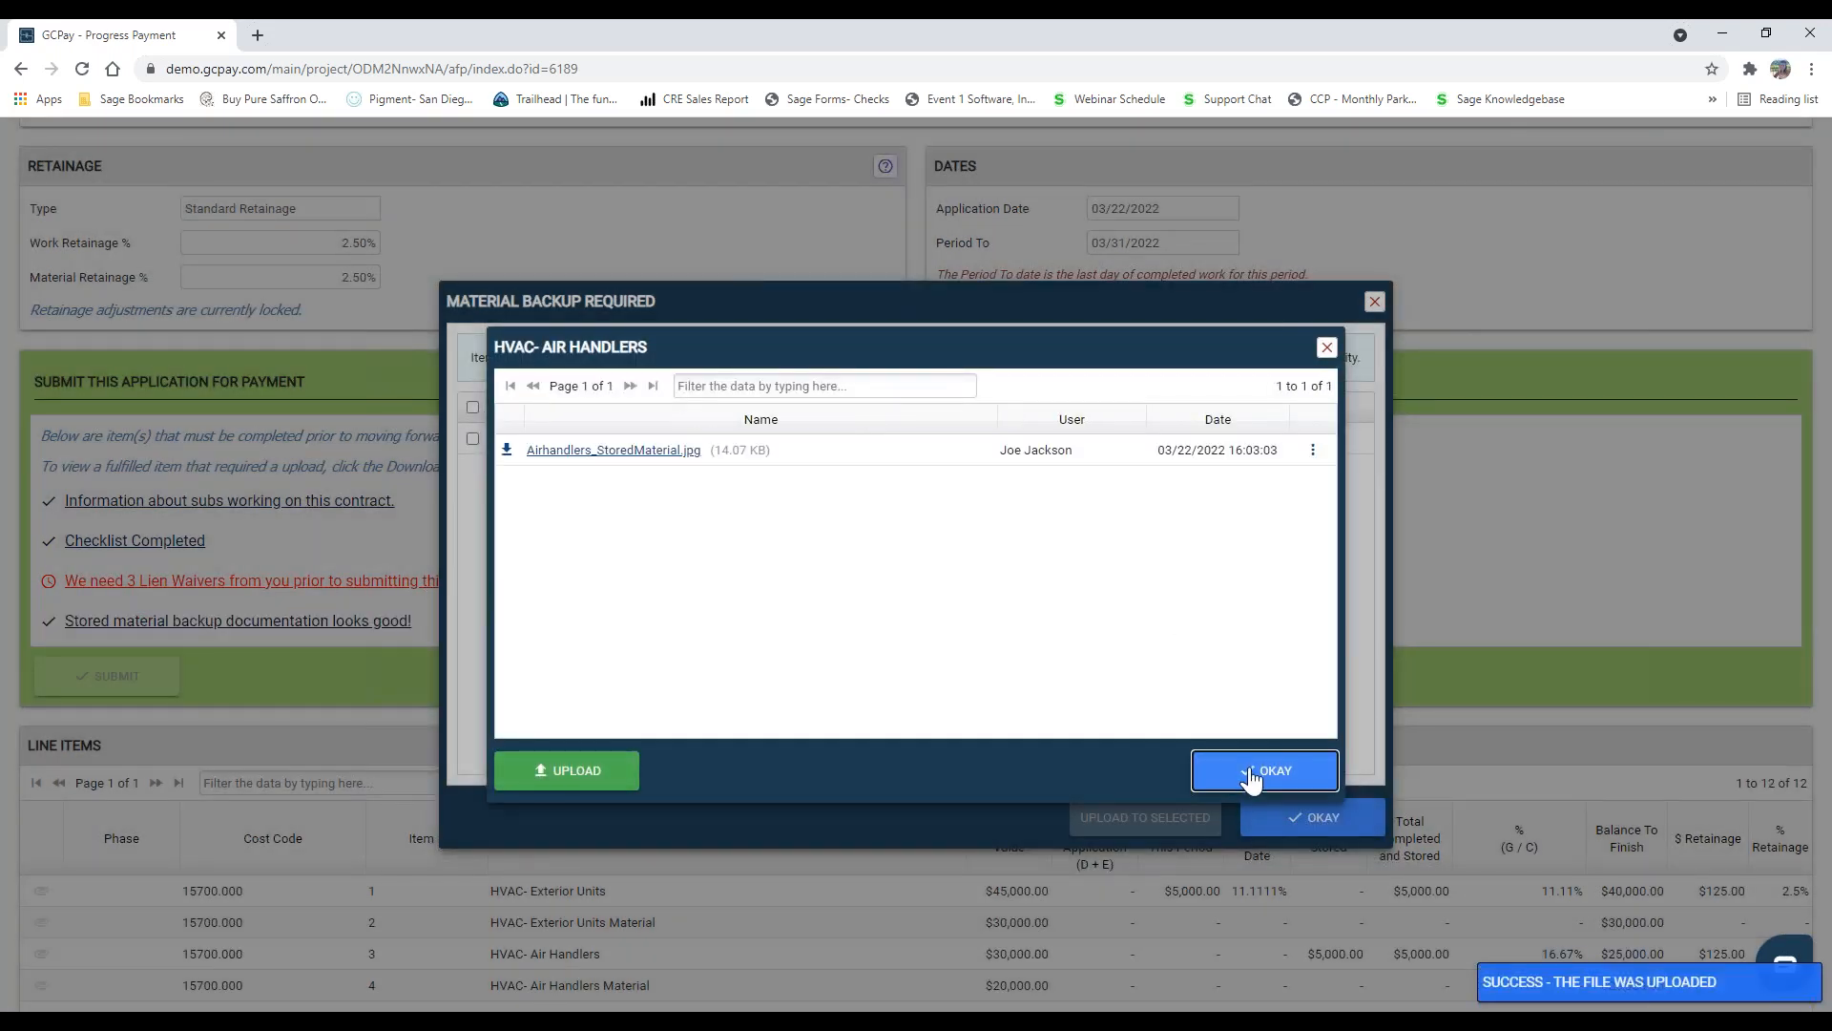
pyautogui.click(1253, 773)
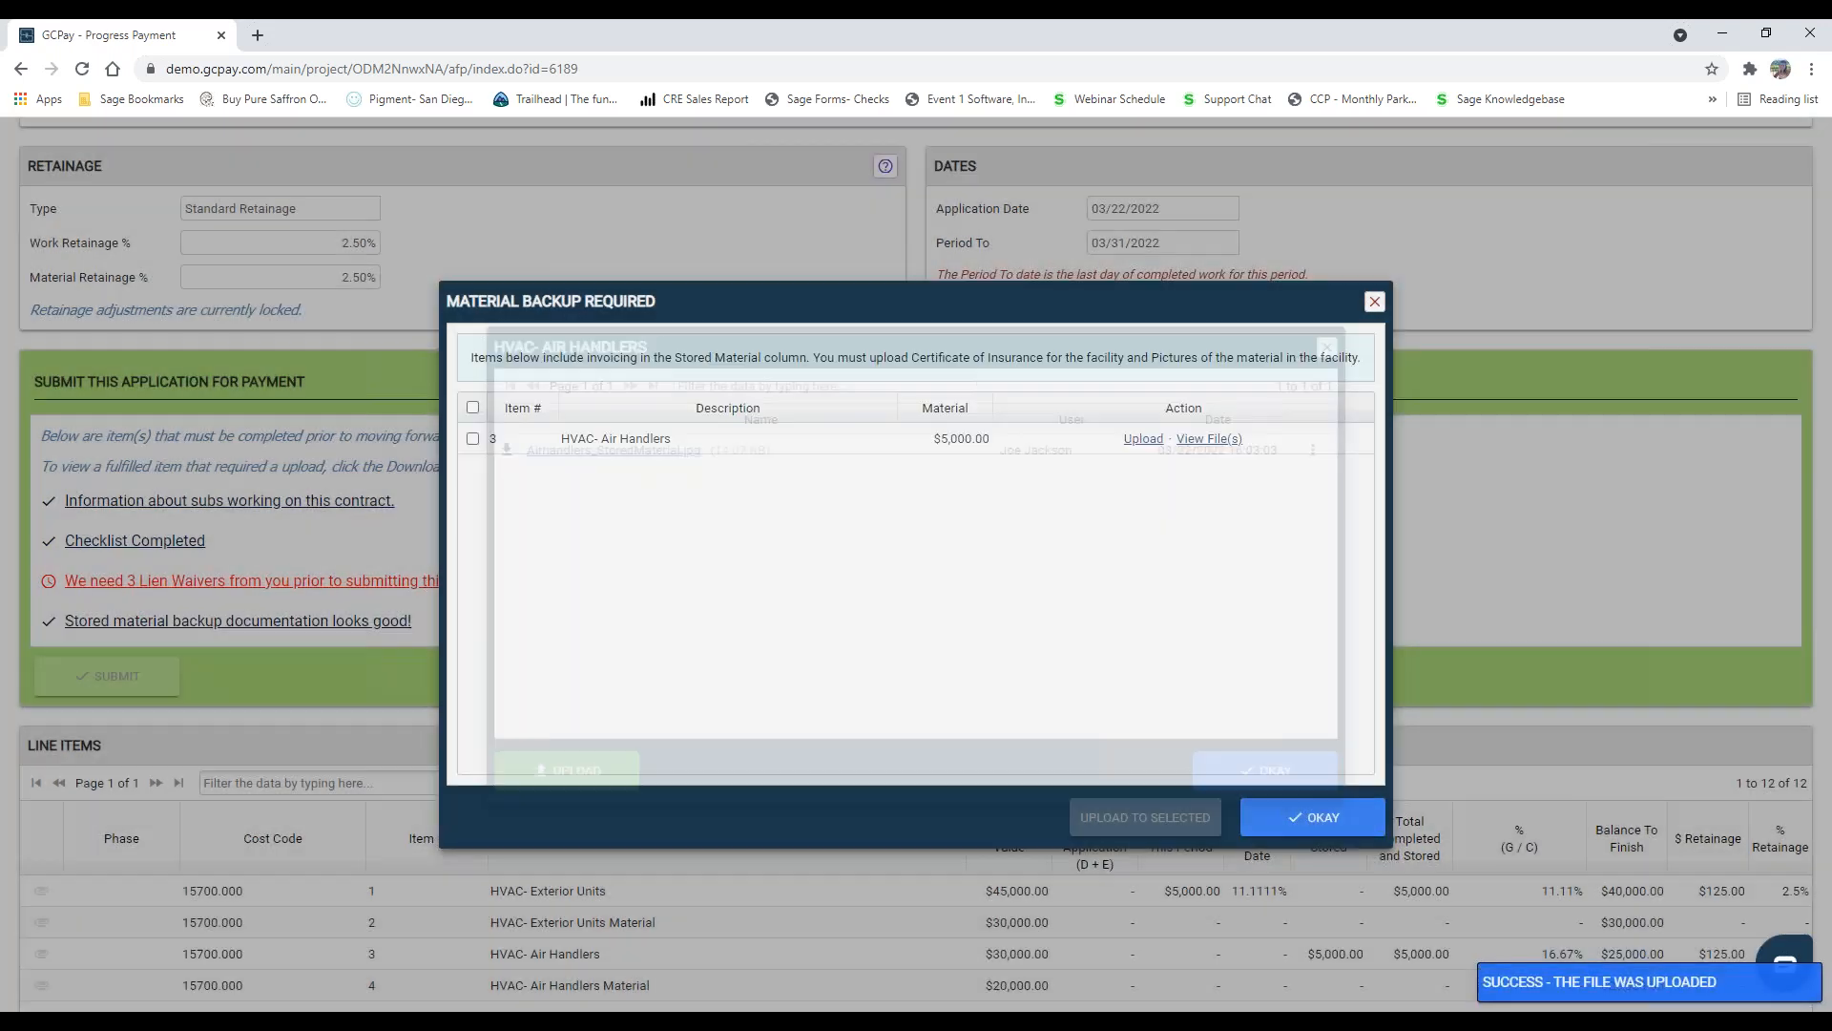
pyautogui.click(1296, 817)
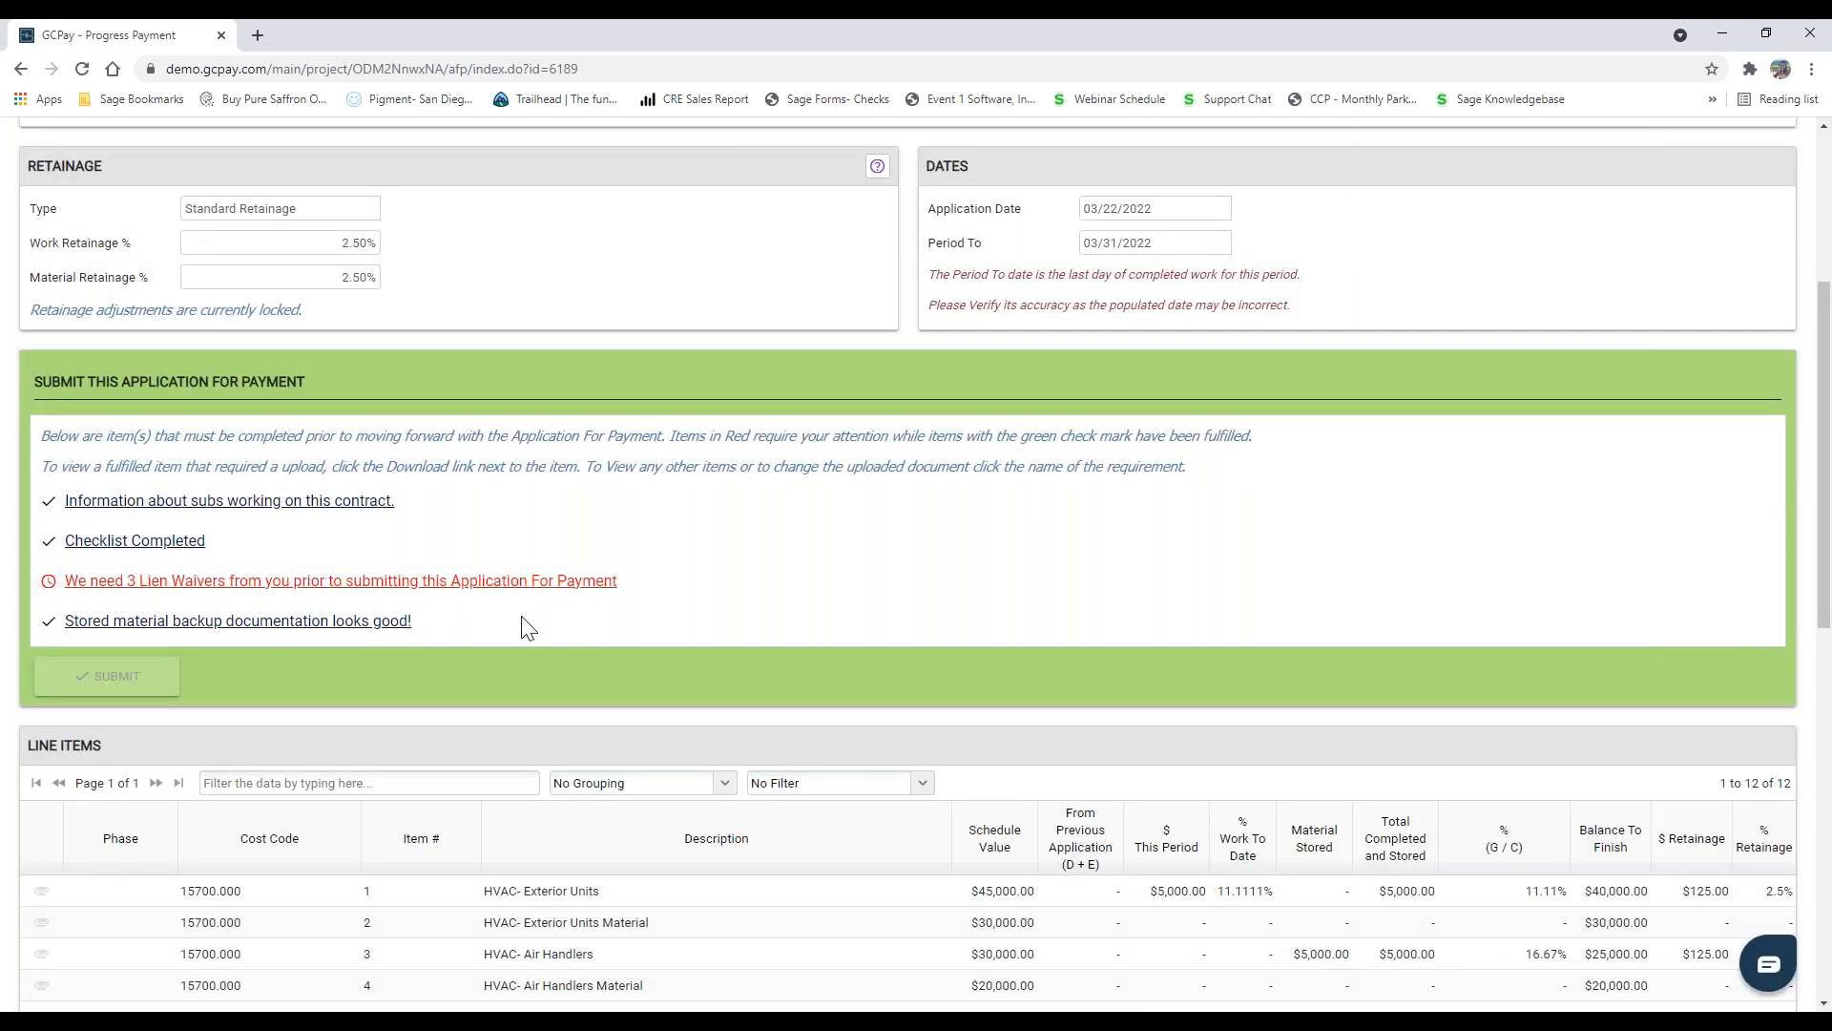
# Step: Open the required lien waivers, digitally sign Conditional - Progress Payment dig 2-2.pdf with the saved signature, and review the signed document
pyautogui.click(464, 581)
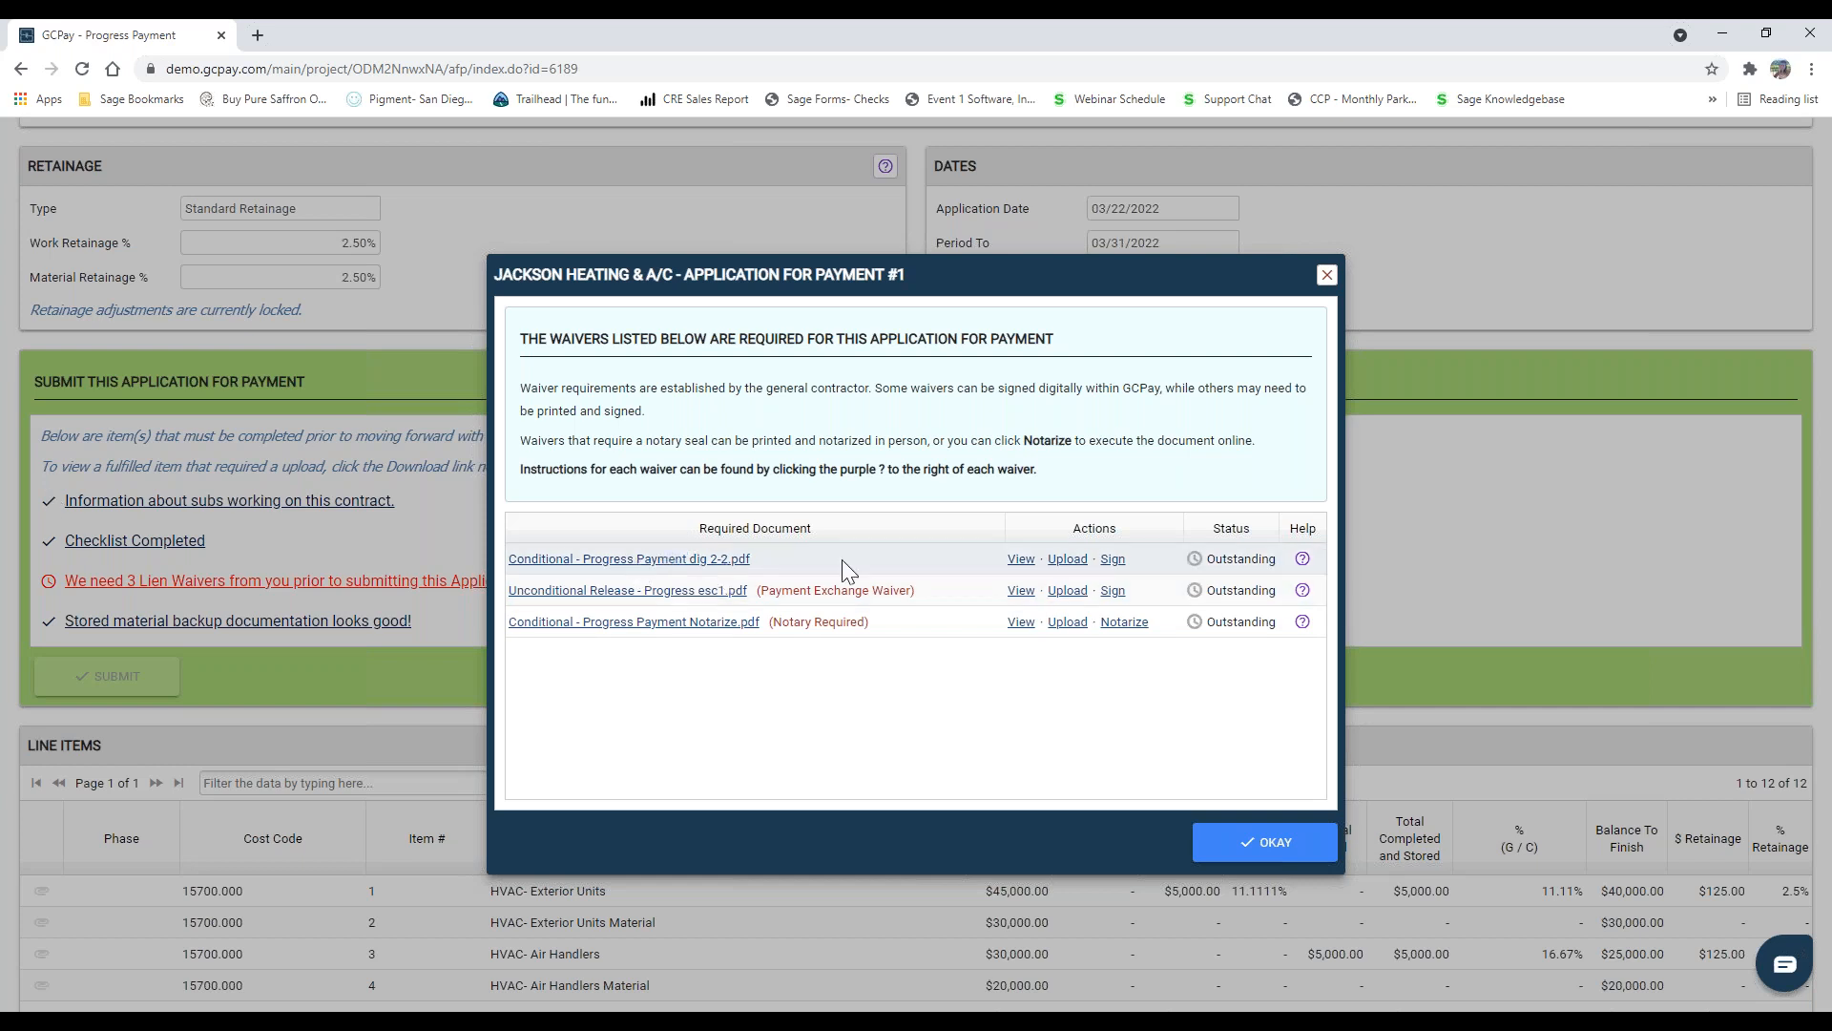
pyautogui.click(1112, 561)
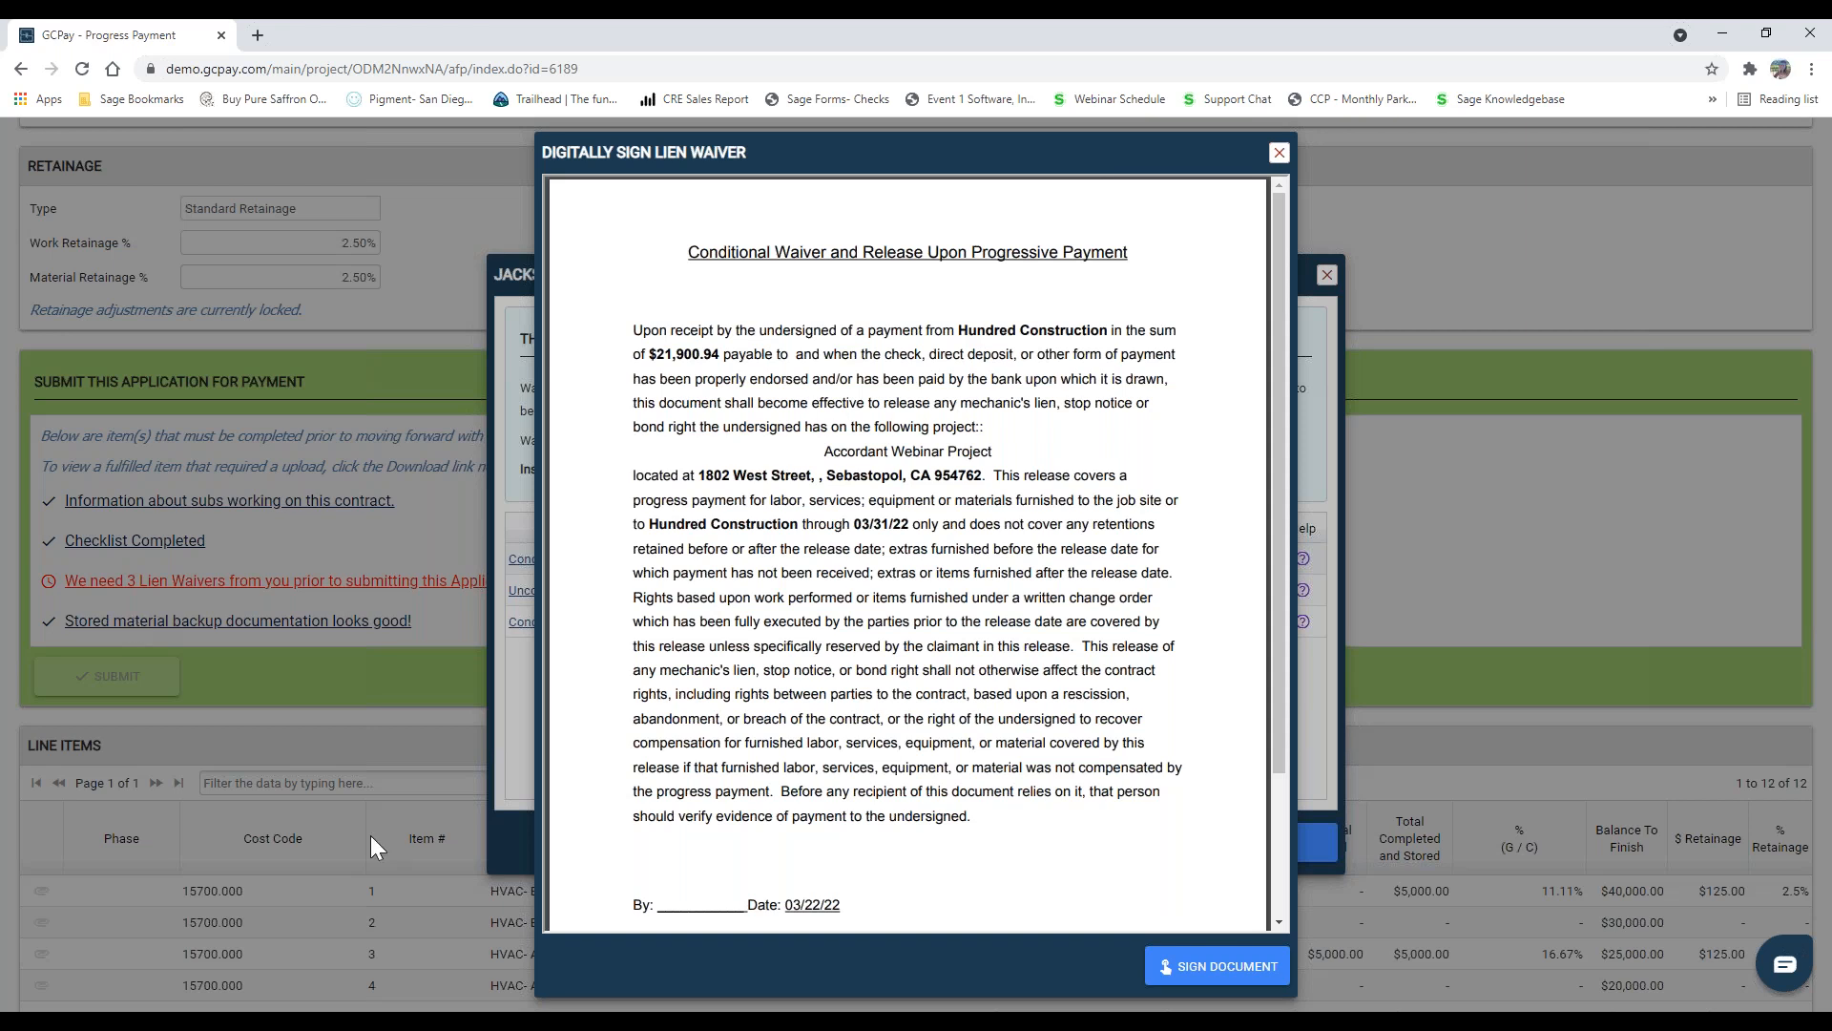
pyautogui.click(1249, 973)
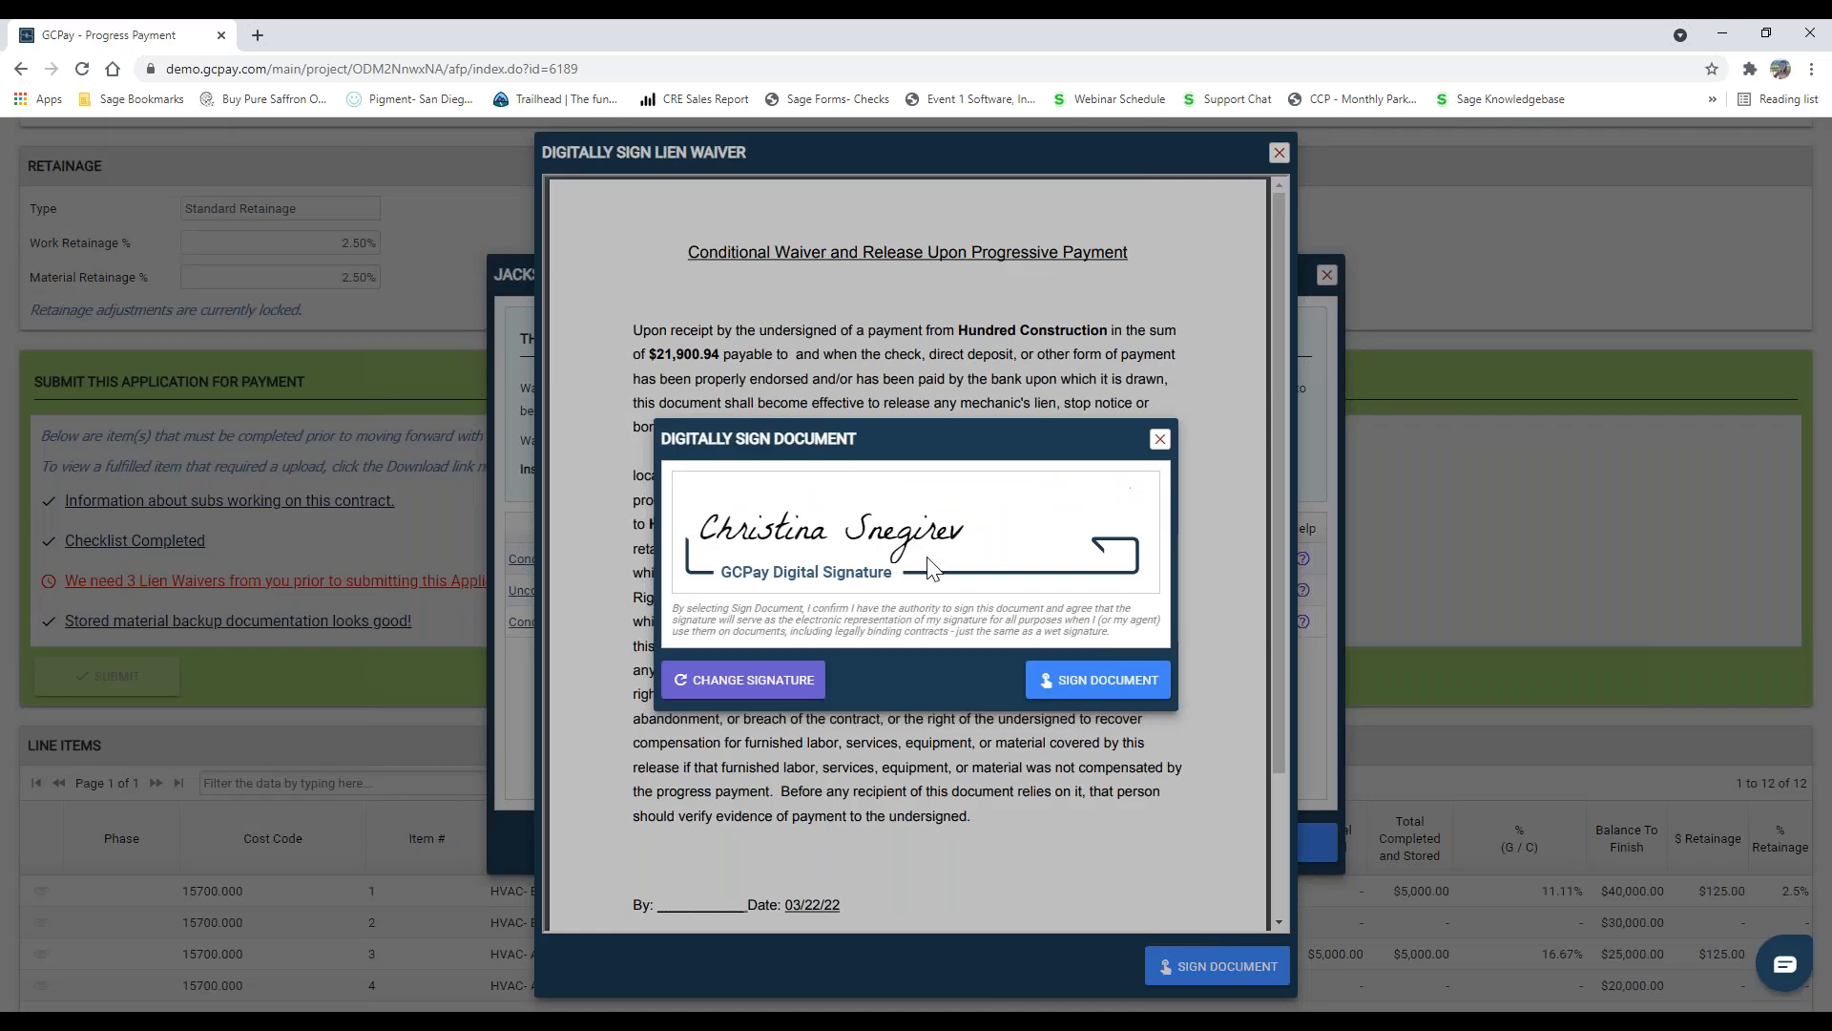
pyautogui.click(1097, 680)
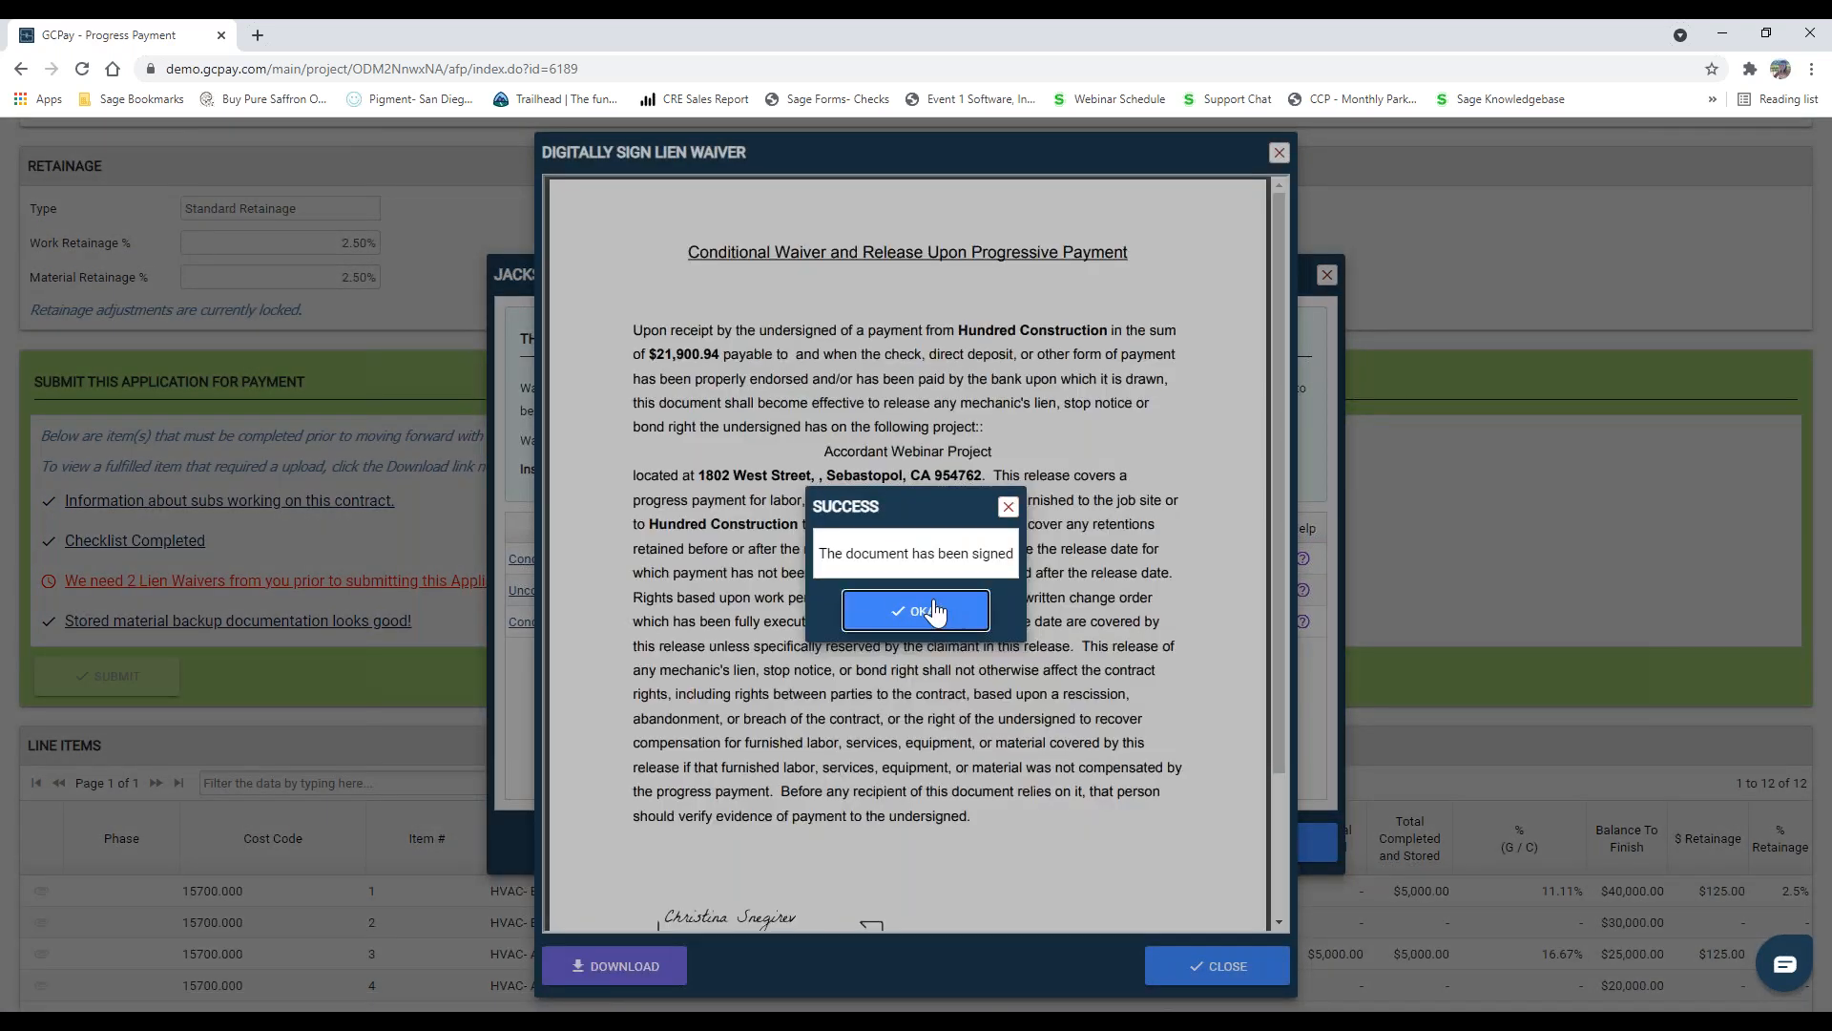
pyautogui.click(932, 612)
pyautogui.scroll(-5, 689, 821)
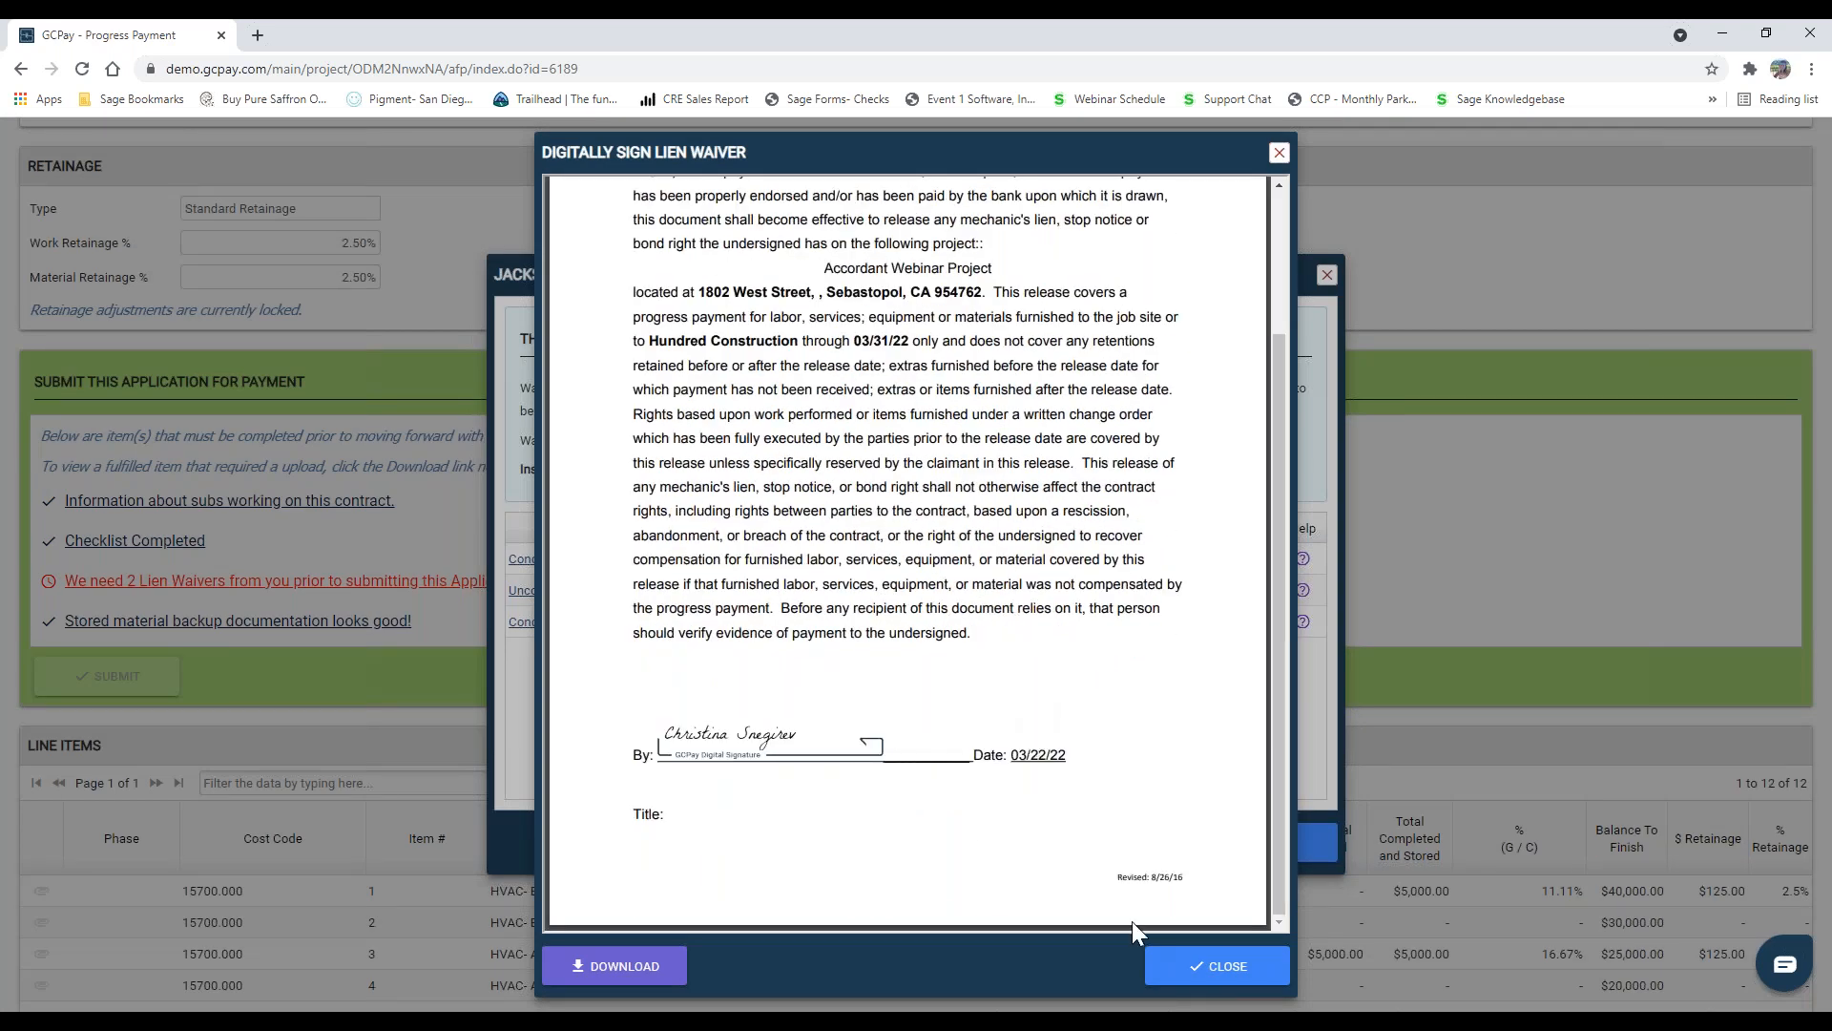
pyautogui.click(1226, 983)
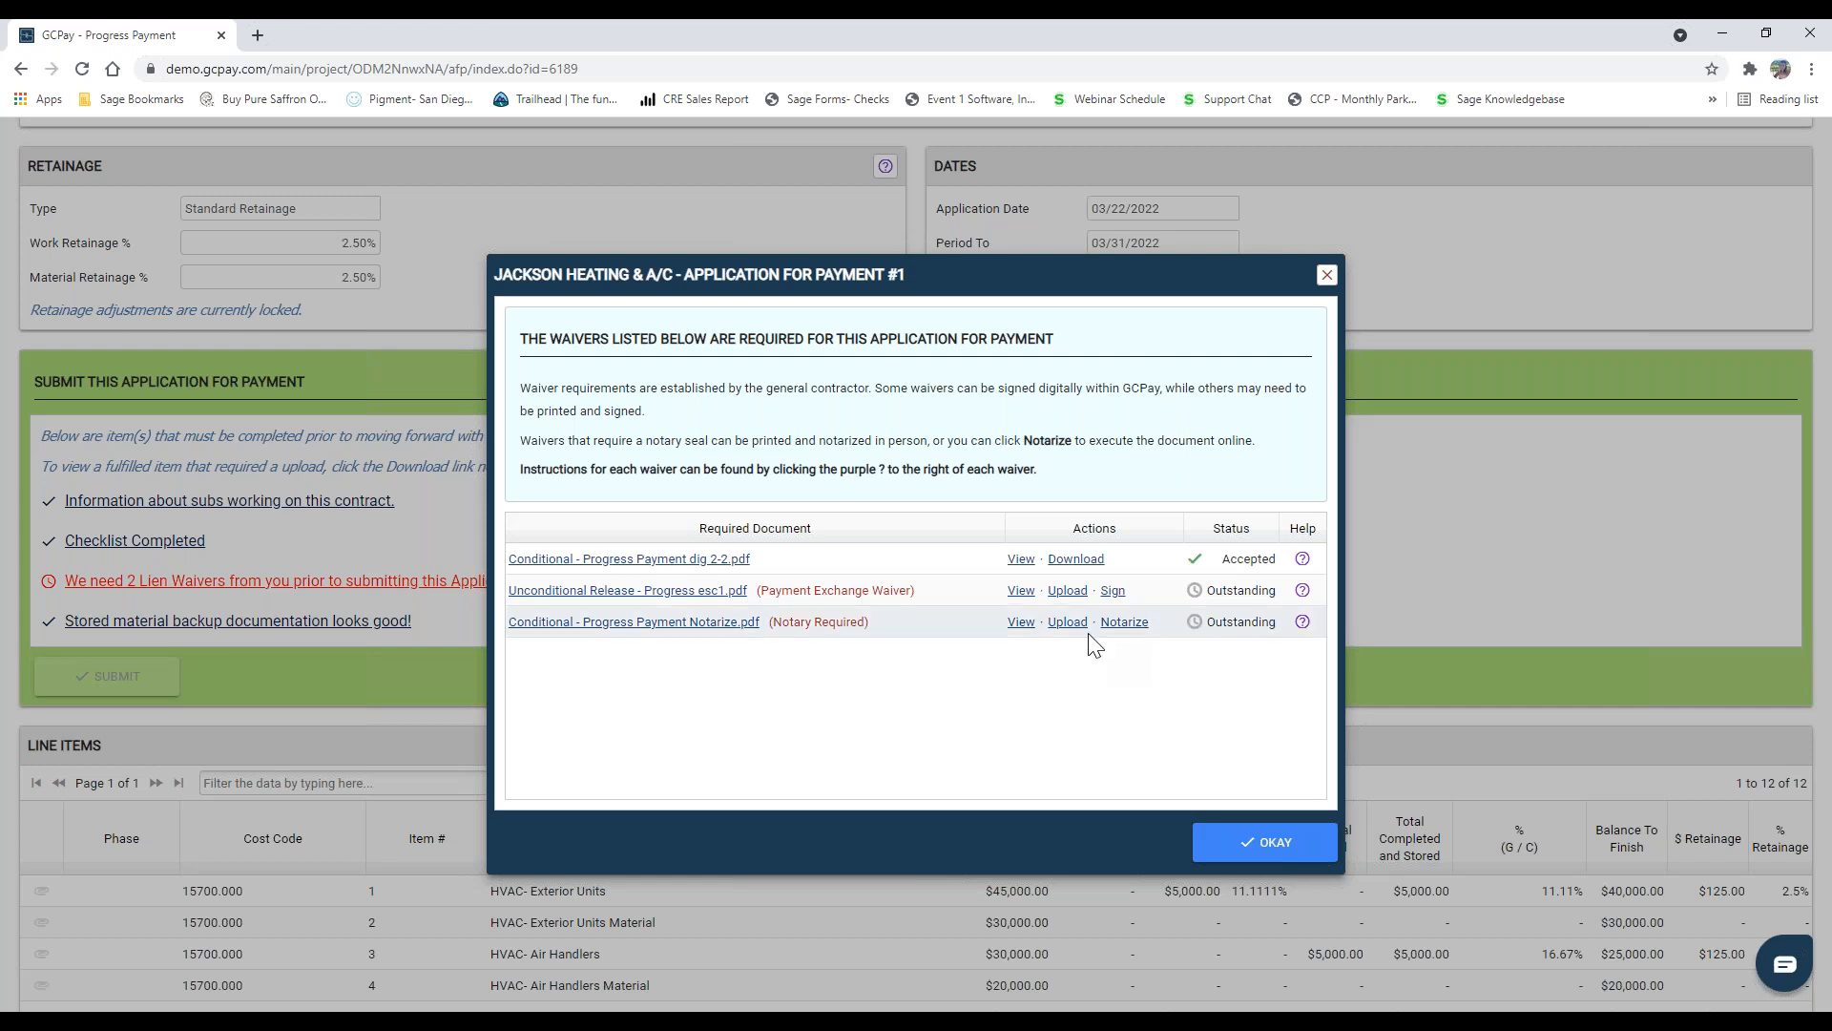
# Step: Upload a document from the computer for the notary-required waiver Conditional - Progress Payment Notarize.pdf
pyautogui.click(1064, 621)
pyautogui.click(448, 291)
pyautogui.click(782, 635)
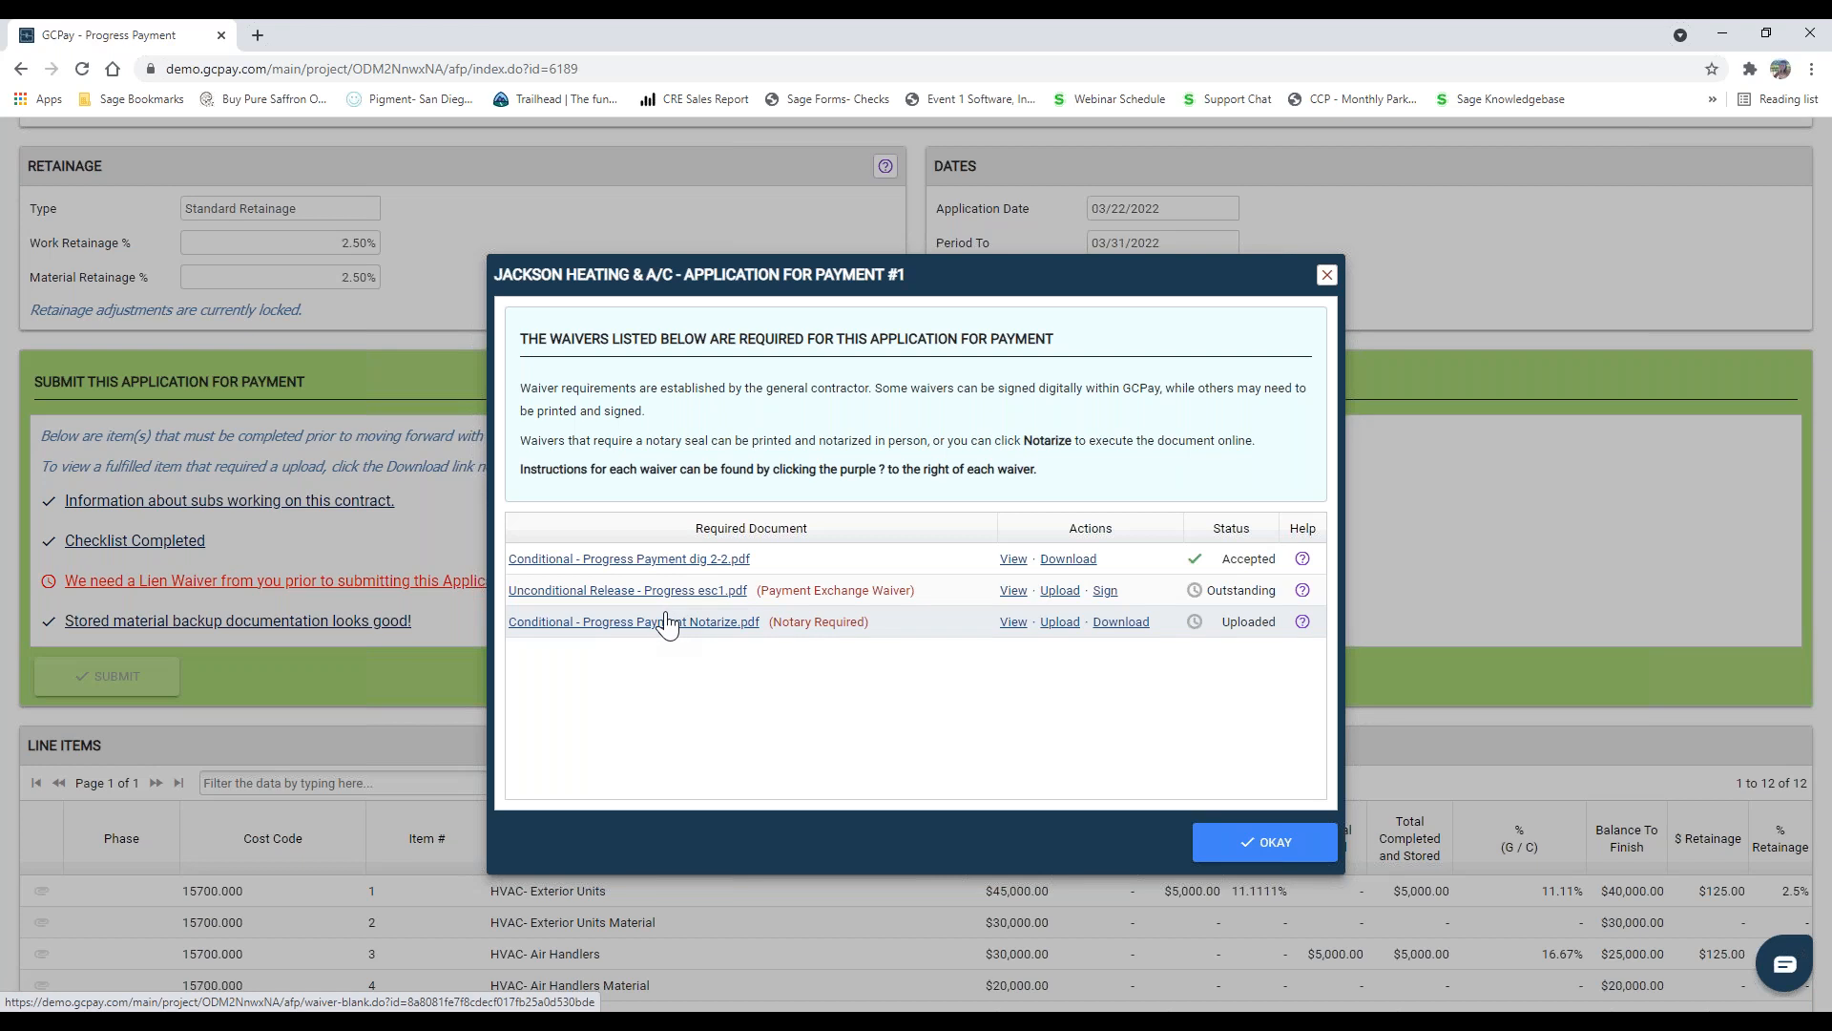
# Step: Digitally sign the payment exchange waiver Unconditional Release - Progress esc1.pdf with the saved signature
pyautogui.click(1104, 593)
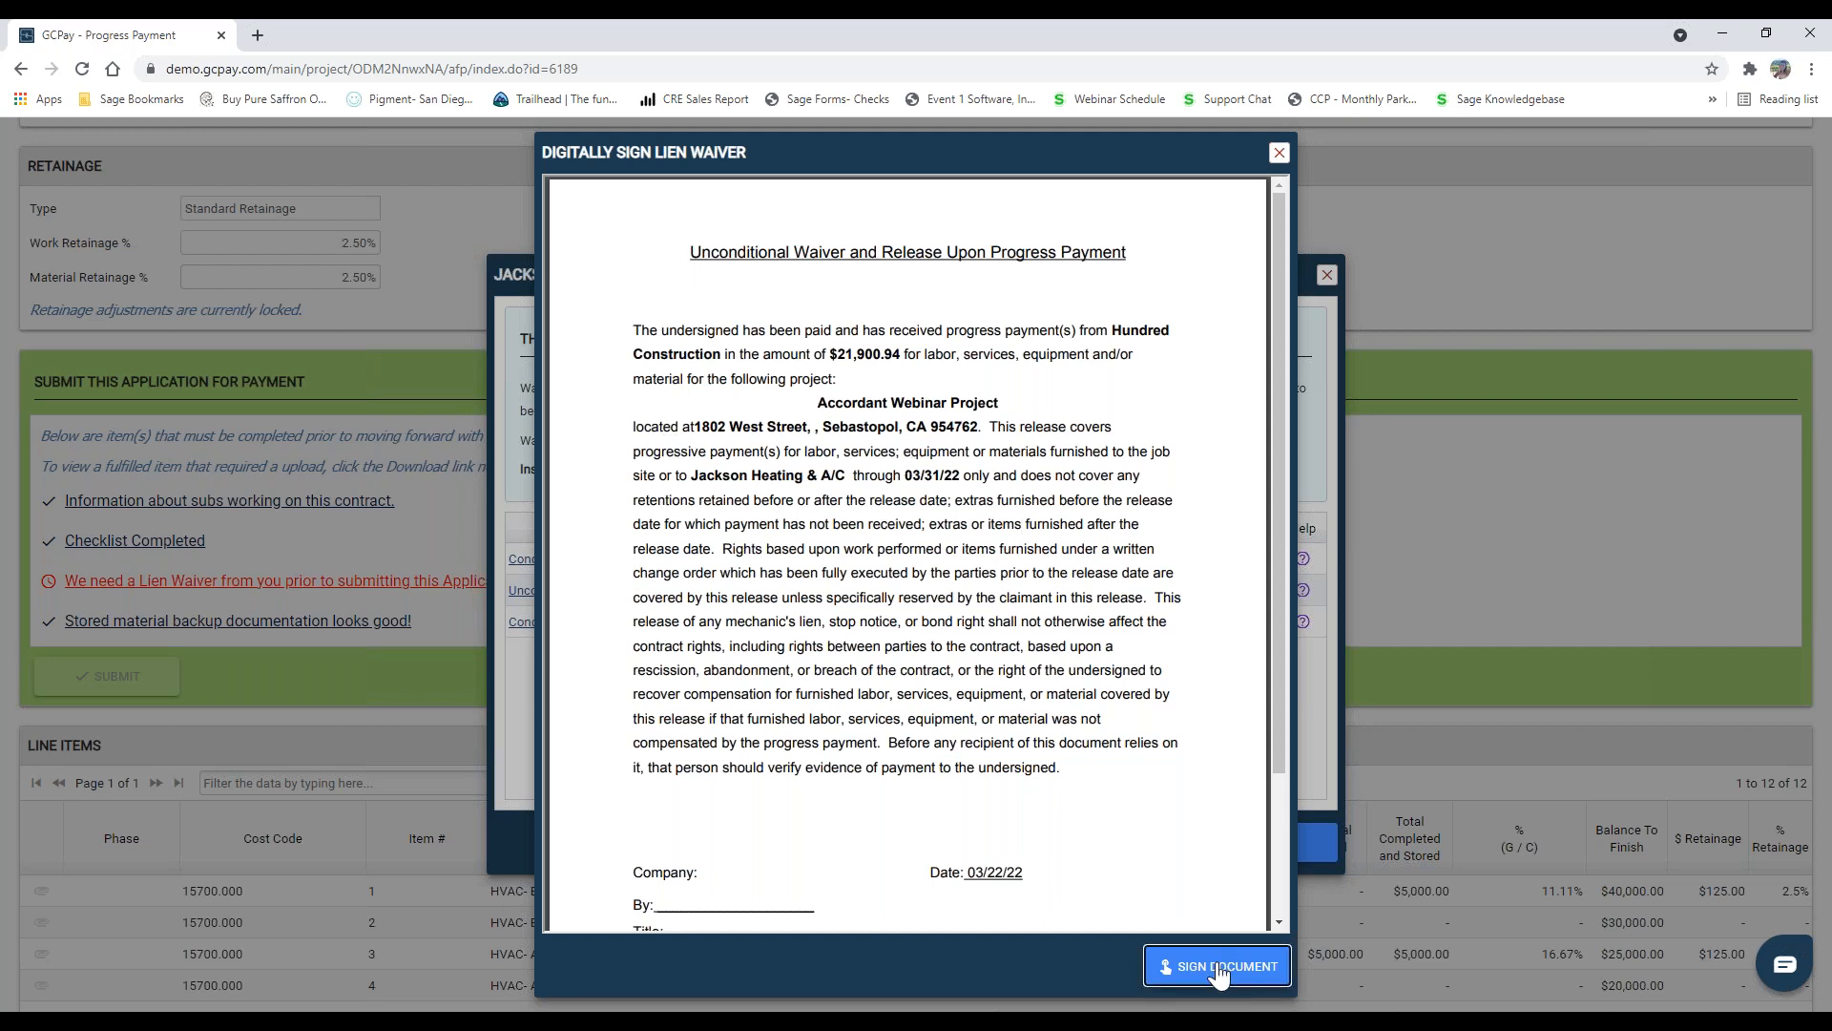
pyautogui.click(1188, 966)
pyautogui.click(1073, 676)
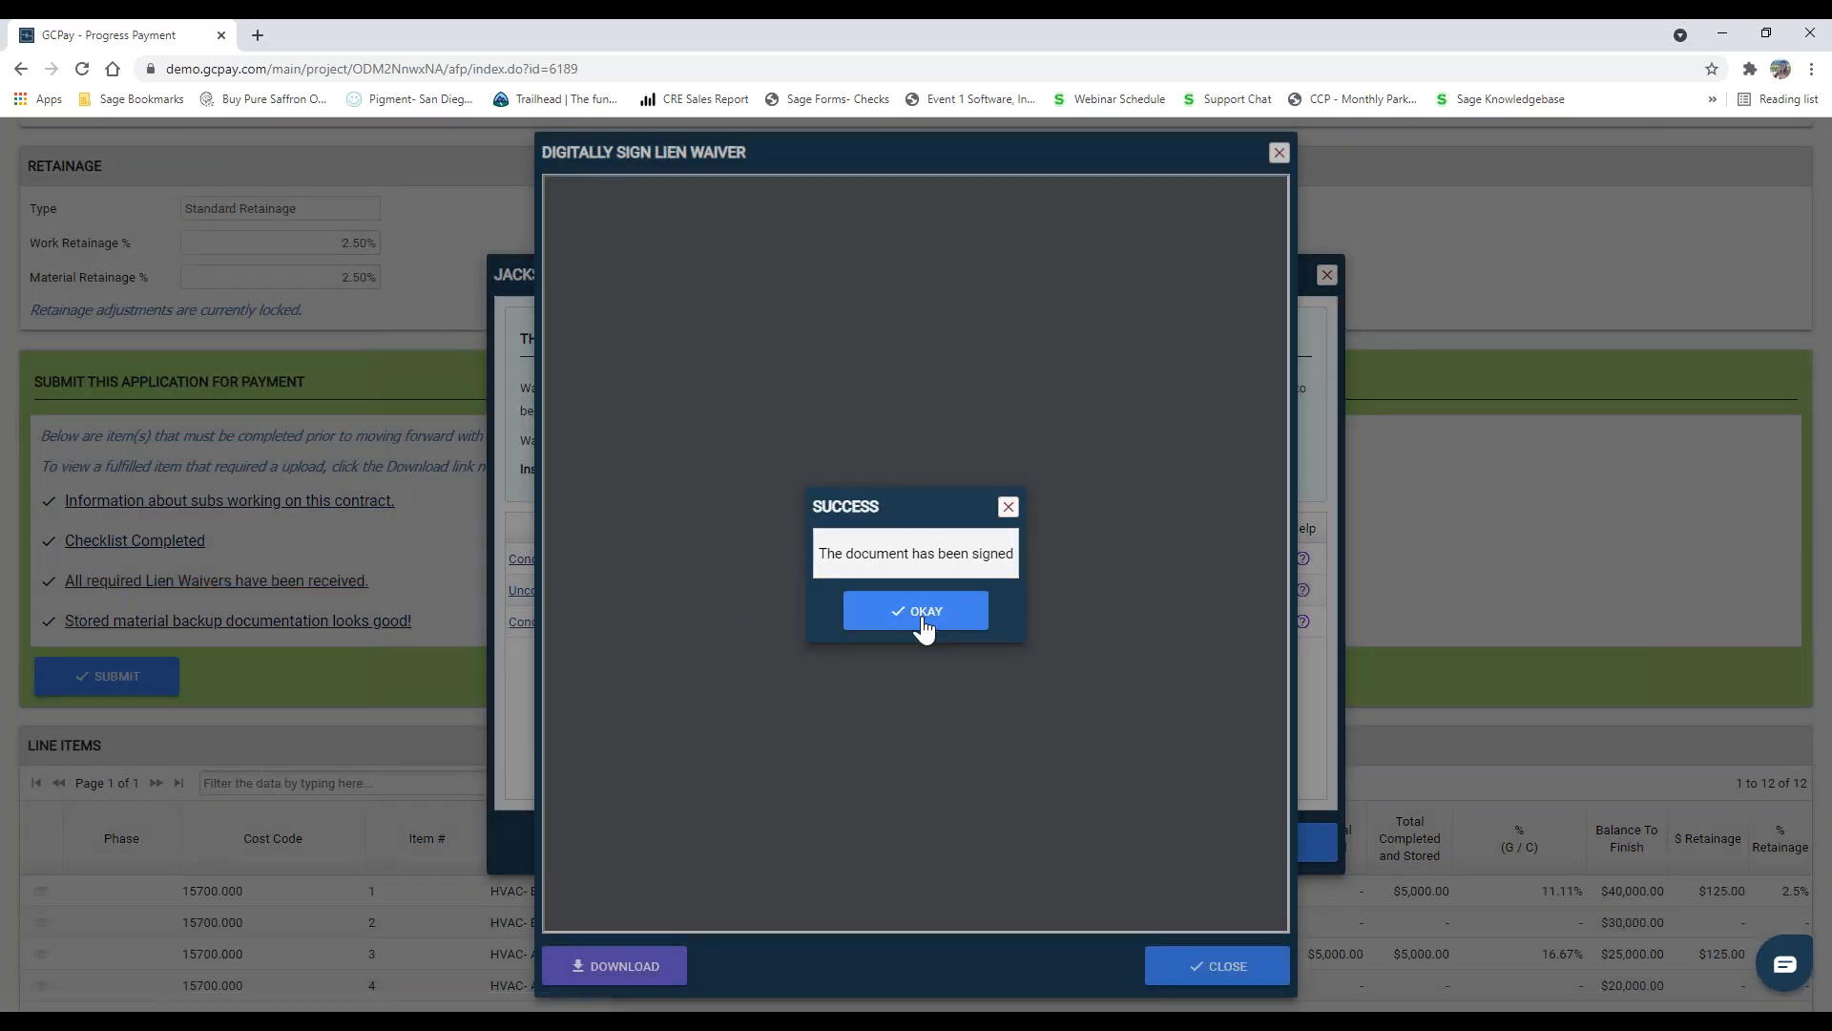
pyautogui.click(922, 615)
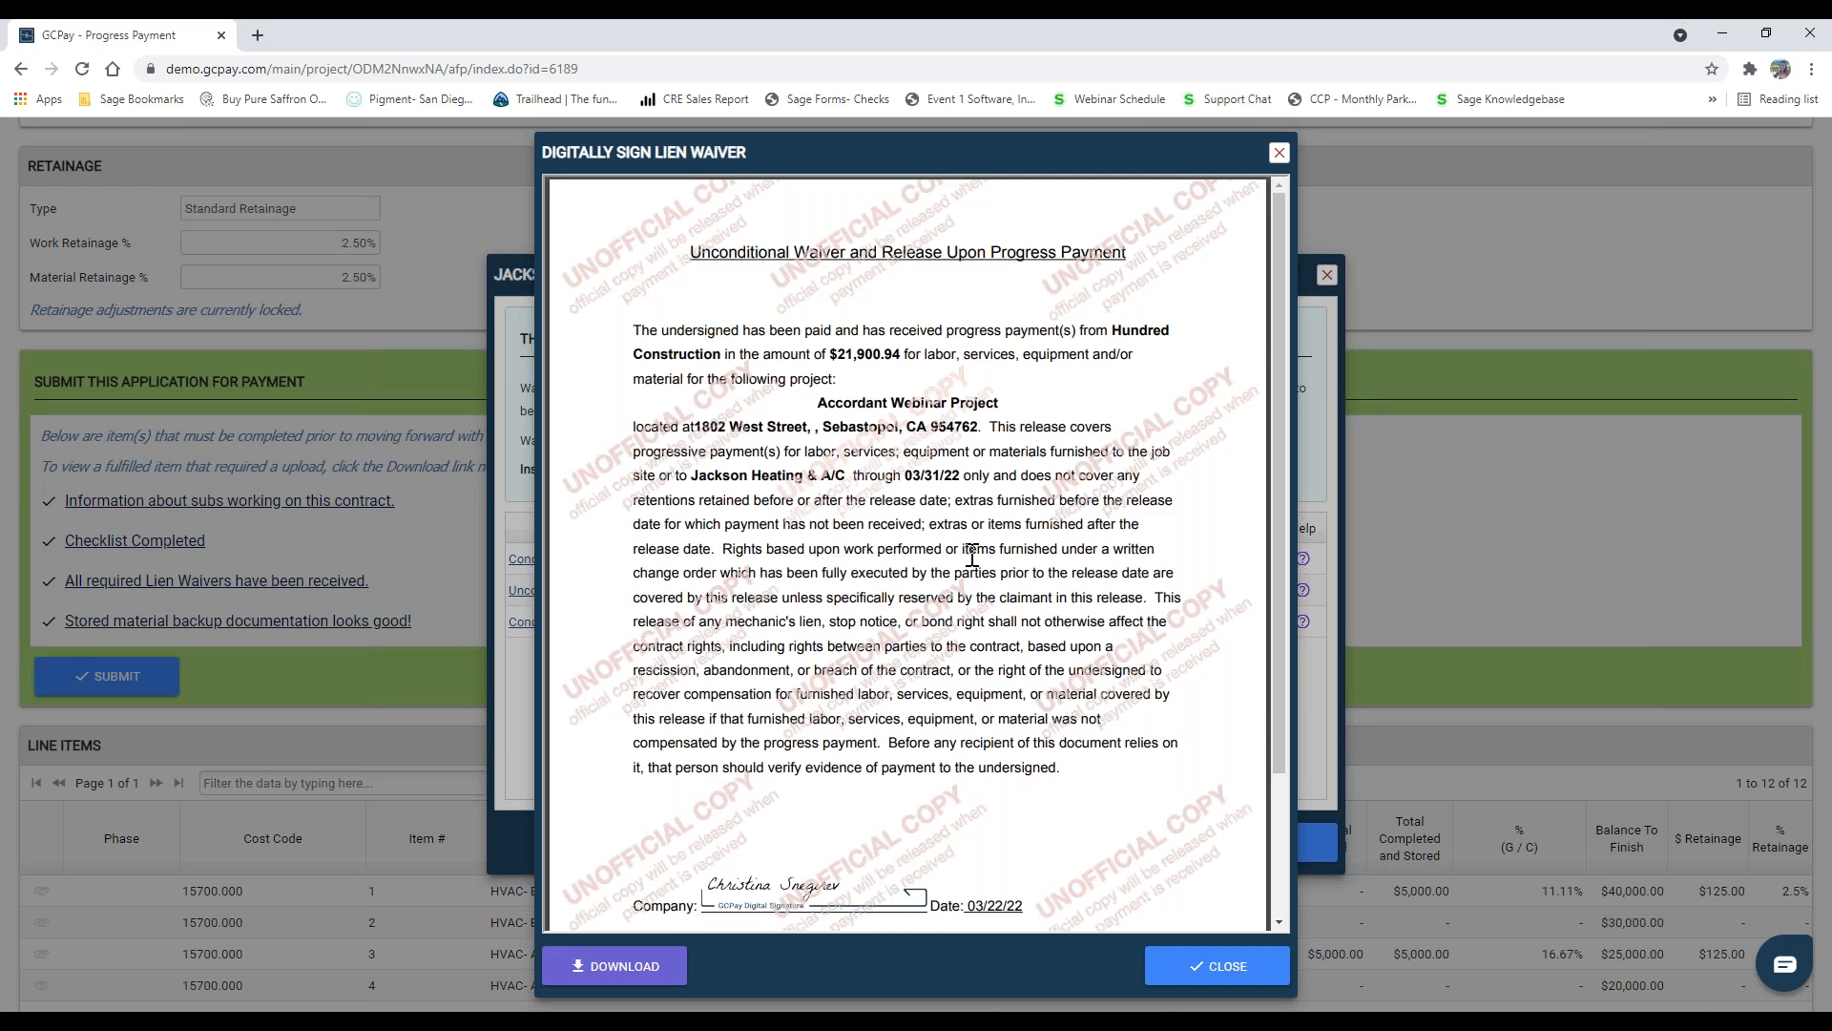
# Step: Close the signed waiver and lien waiver requirements, and submit the application for payment with the bank account confirmed as correct
pyautogui.click(1234, 969)
pyautogui.click(1221, 844)
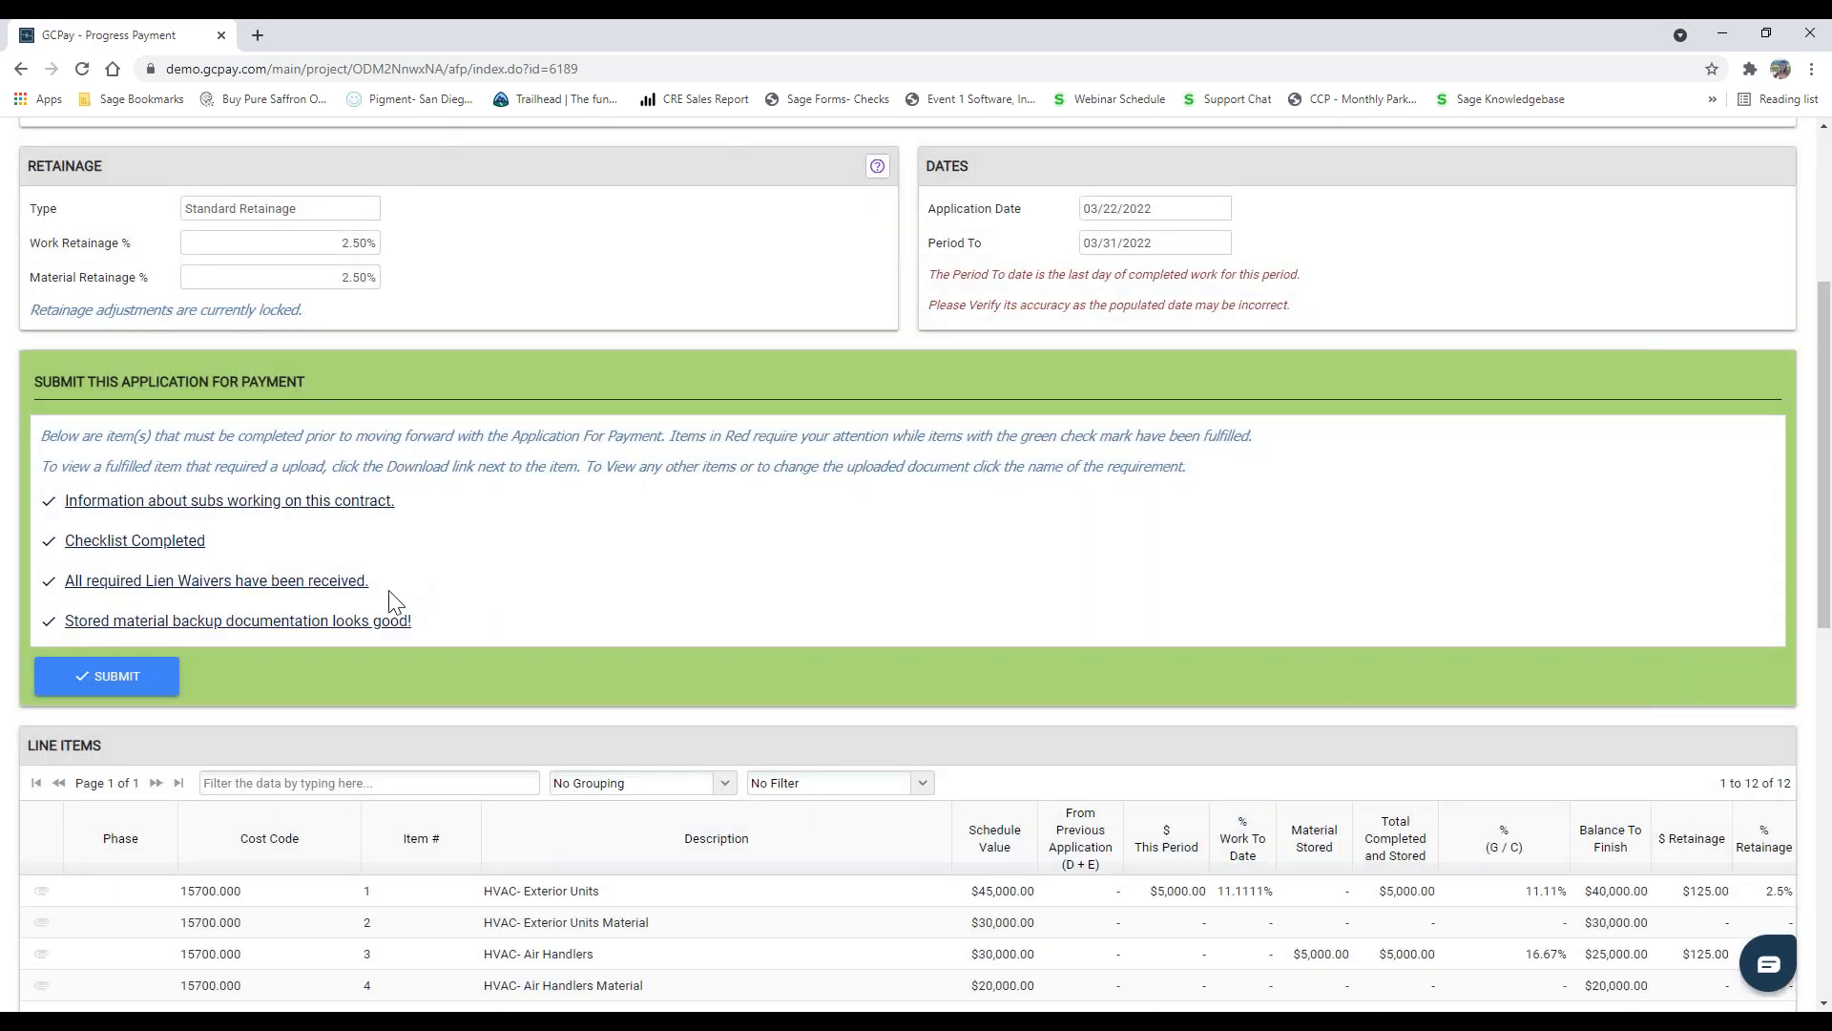
pyautogui.click(149, 689)
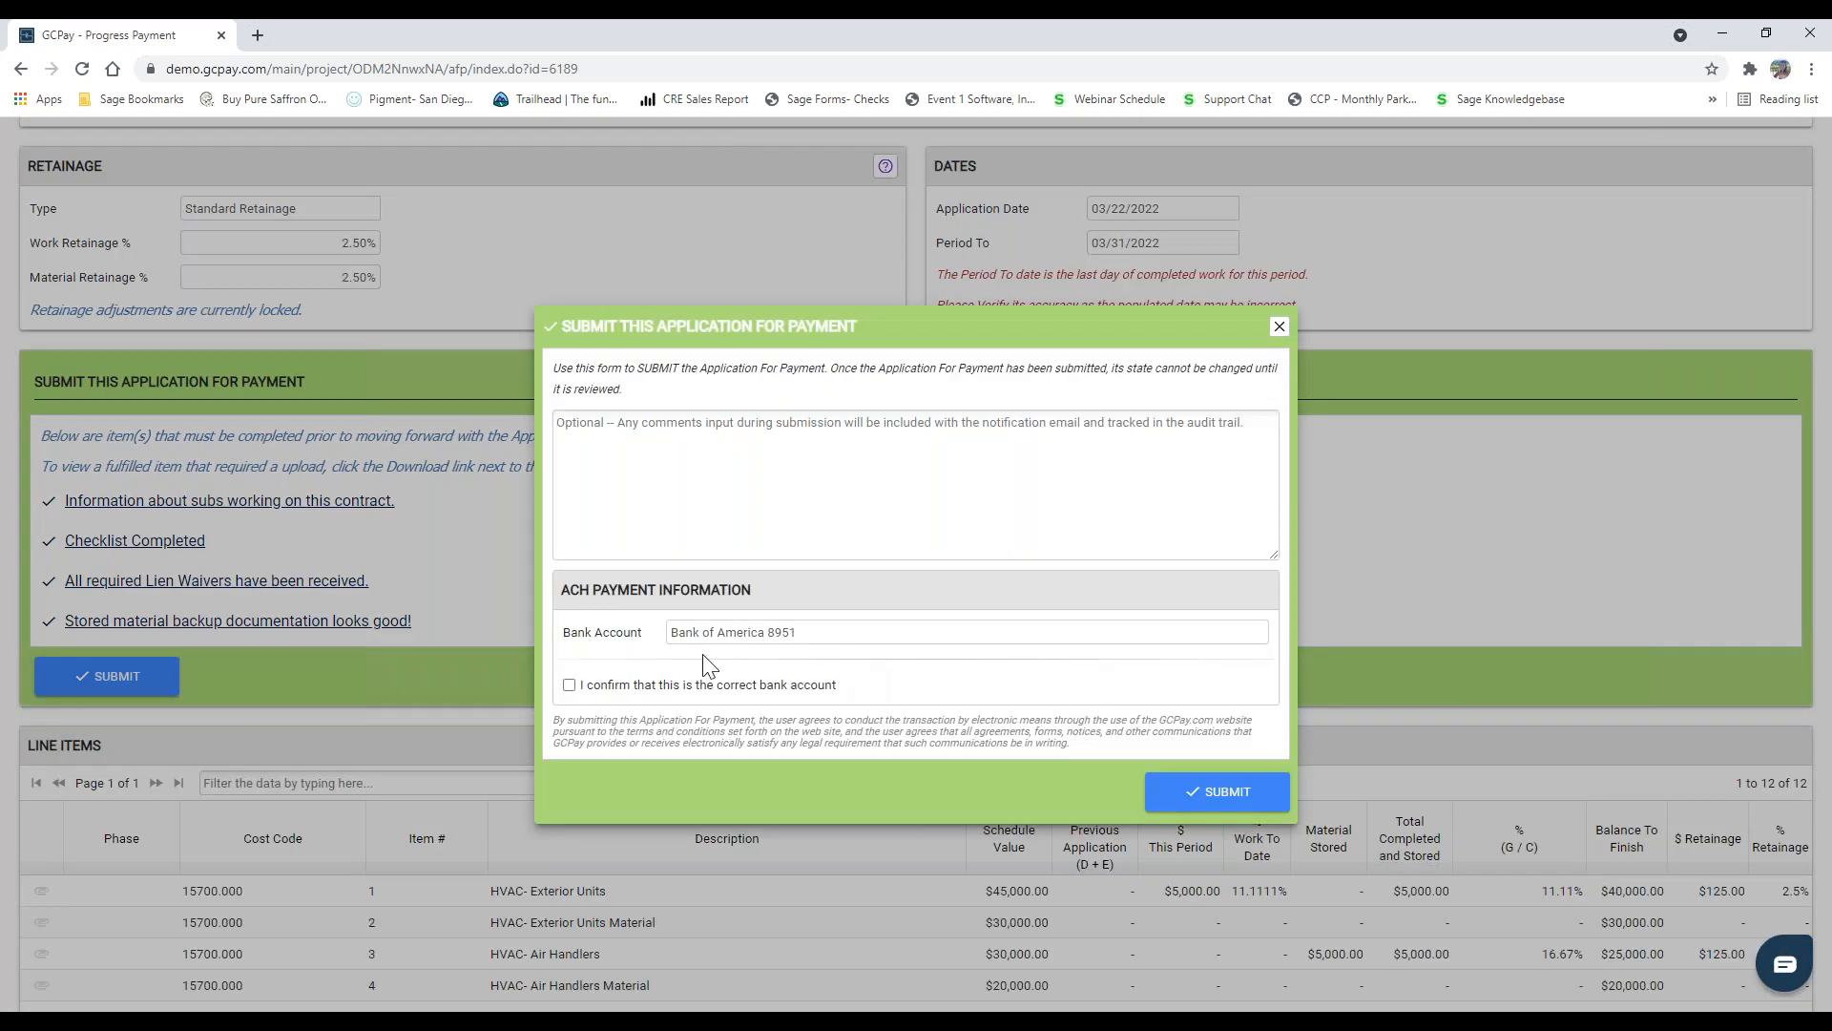
pyautogui.click(570, 686)
pyautogui.click(1198, 792)
pyautogui.click(823, 615)
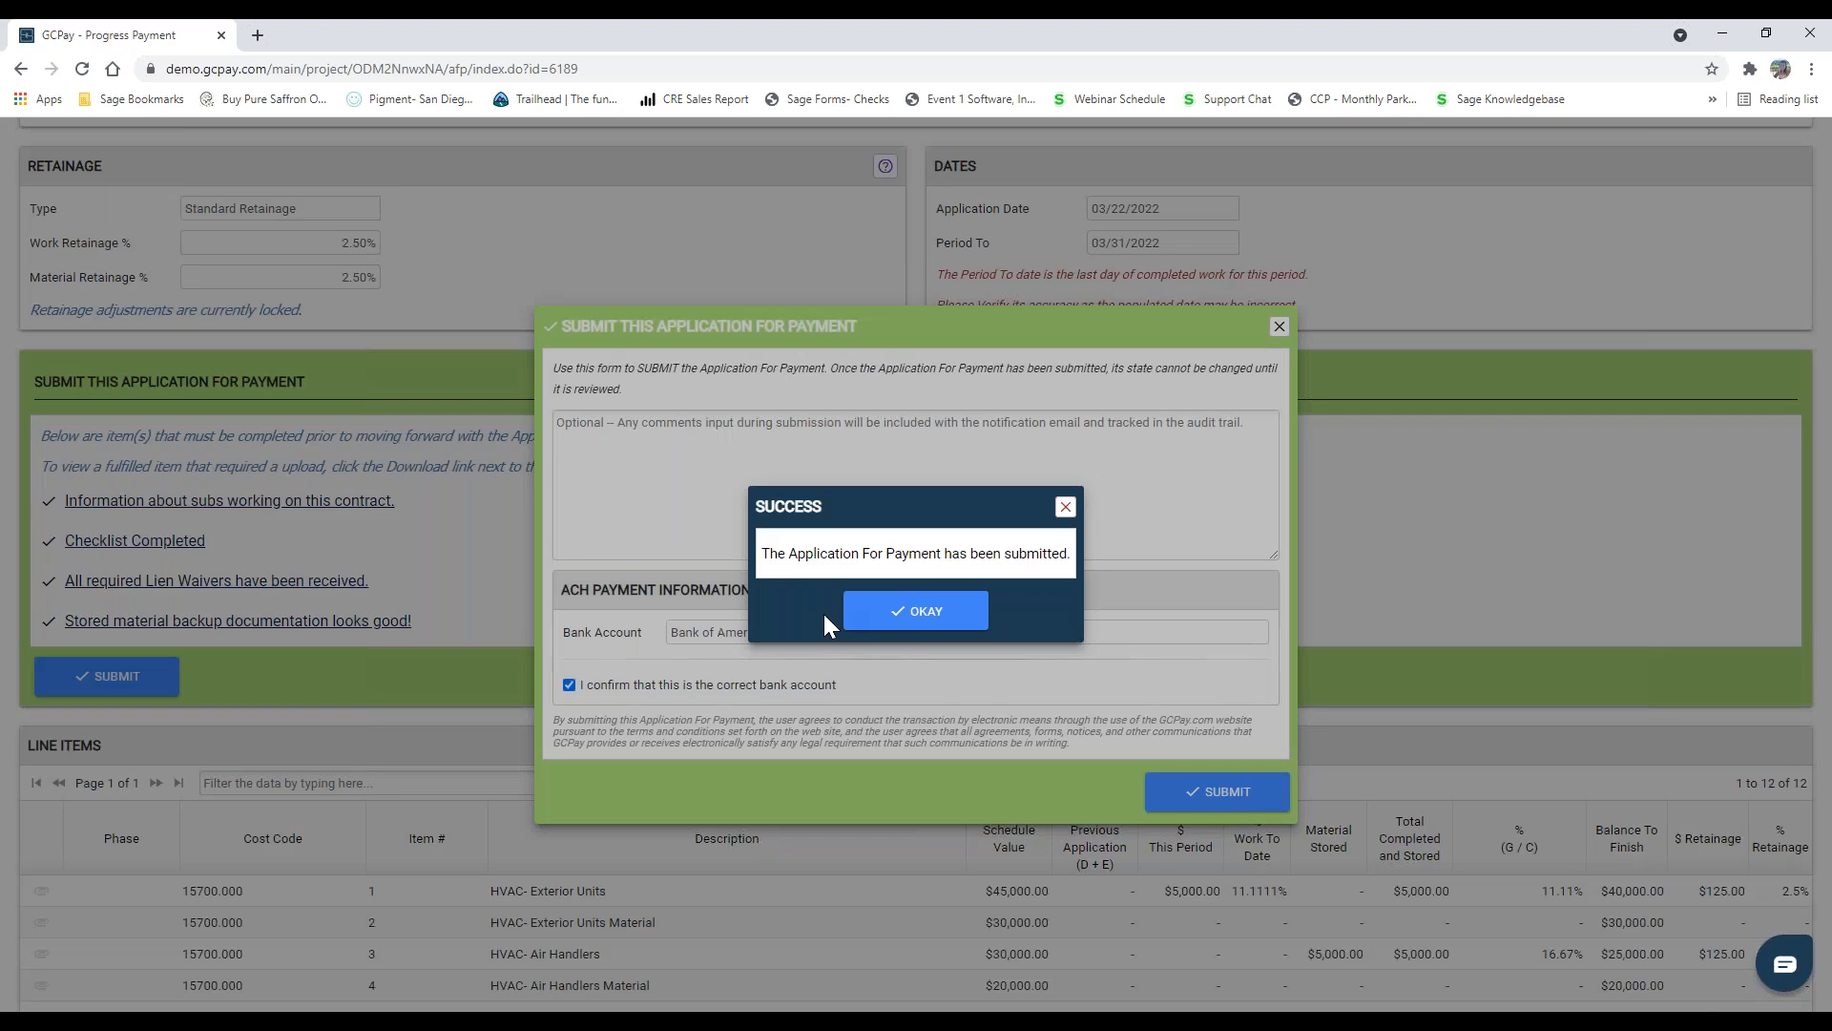
pyautogui.click(911, 616)
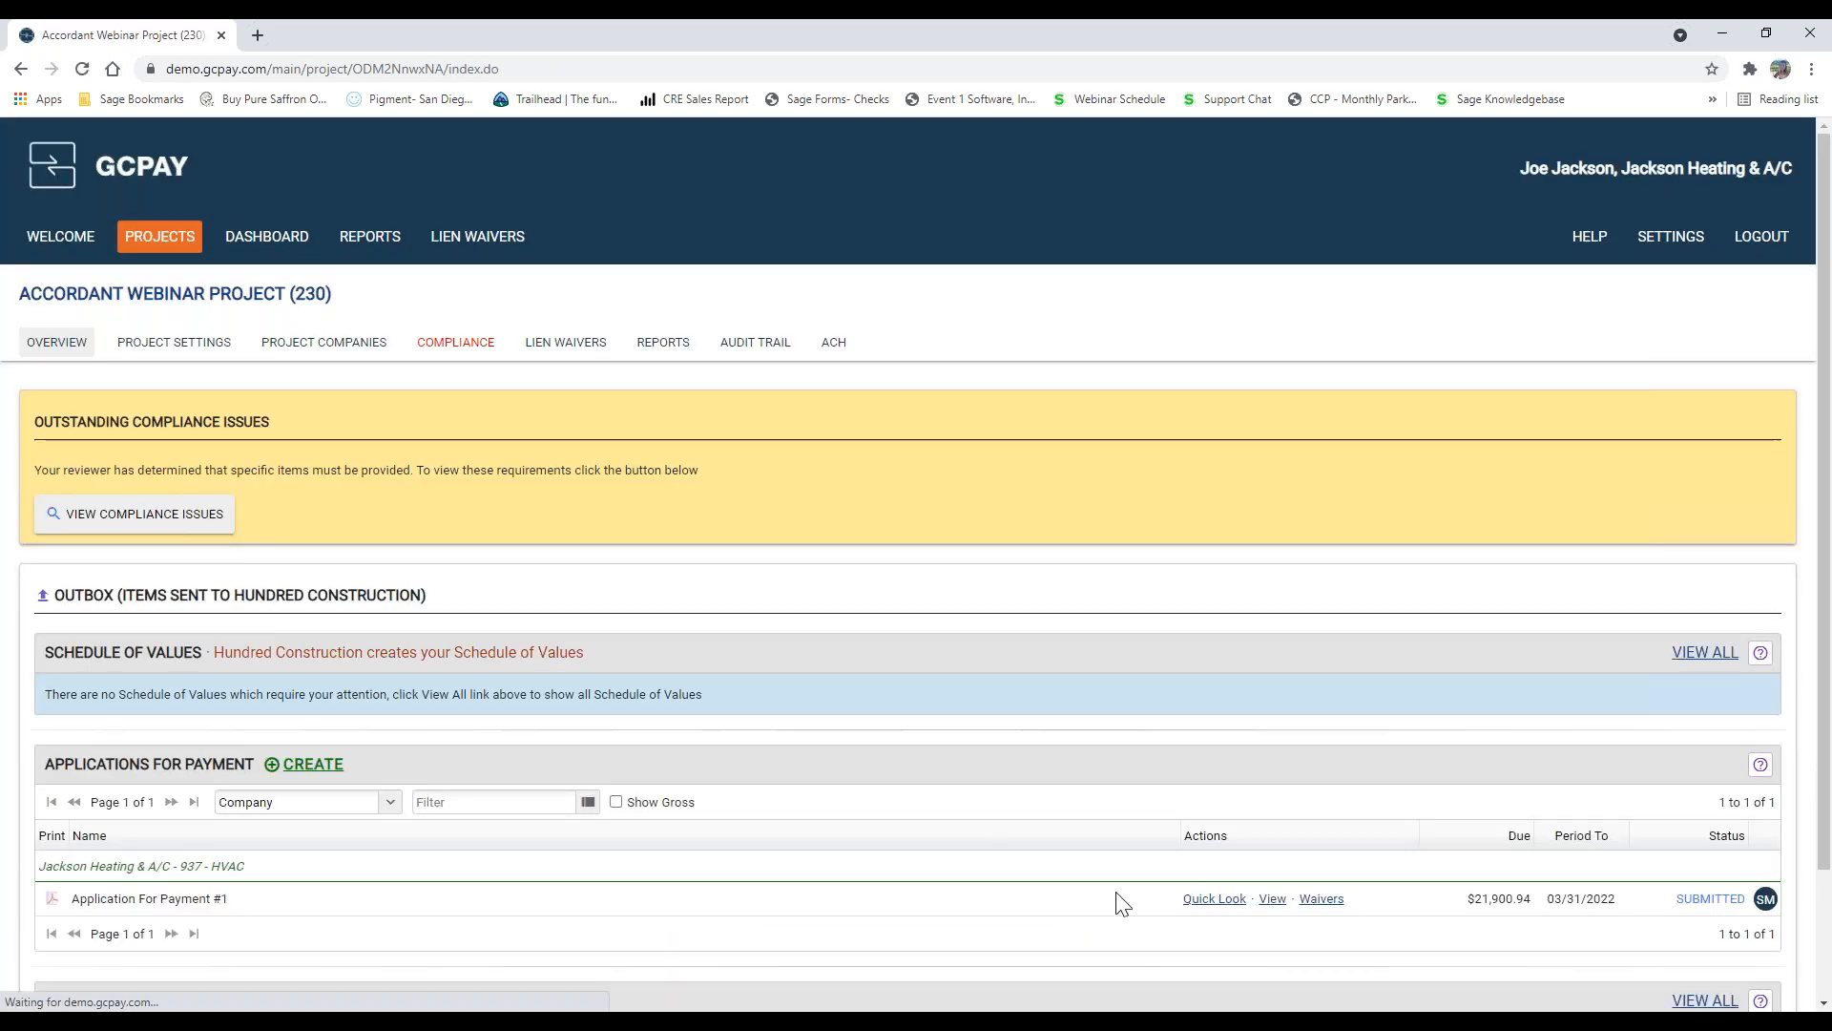
# Step: Open the PDF report of the submitted Application For Payment #1, review its pages through the audit trail, and close it
pyautogui.click(1267, 901)
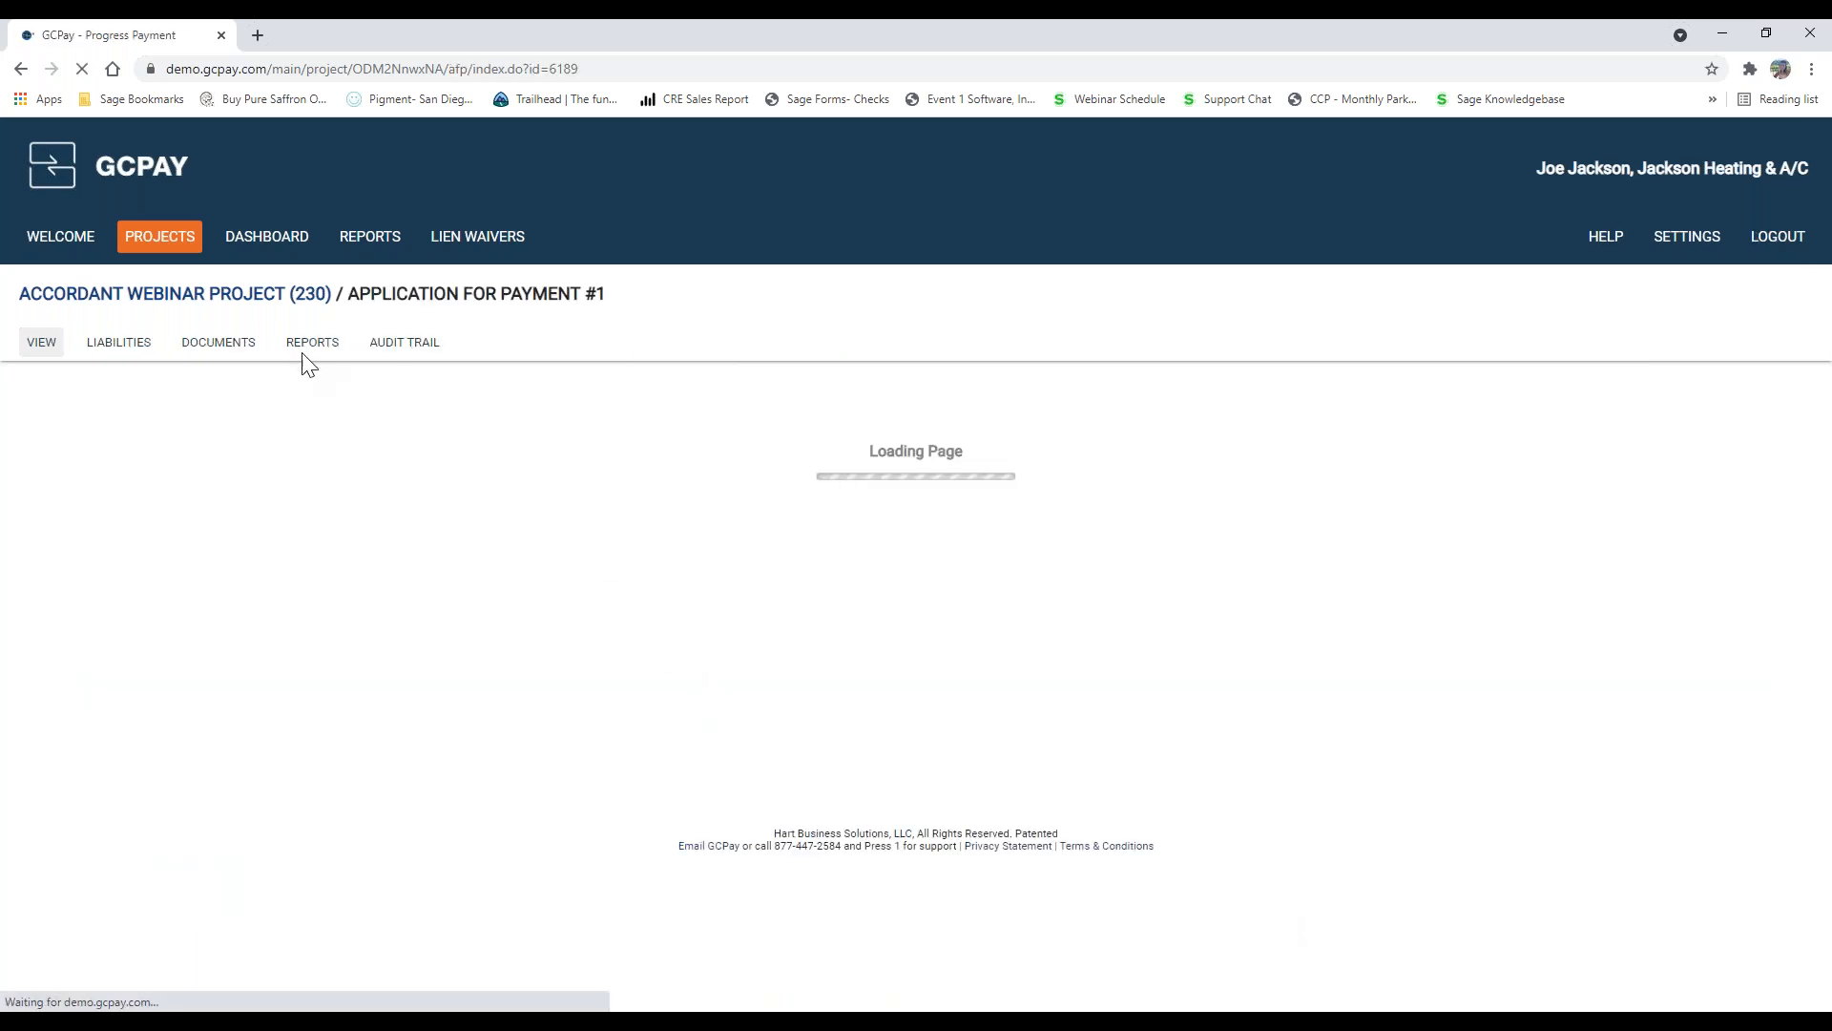
pyautogui.click(312, 346)
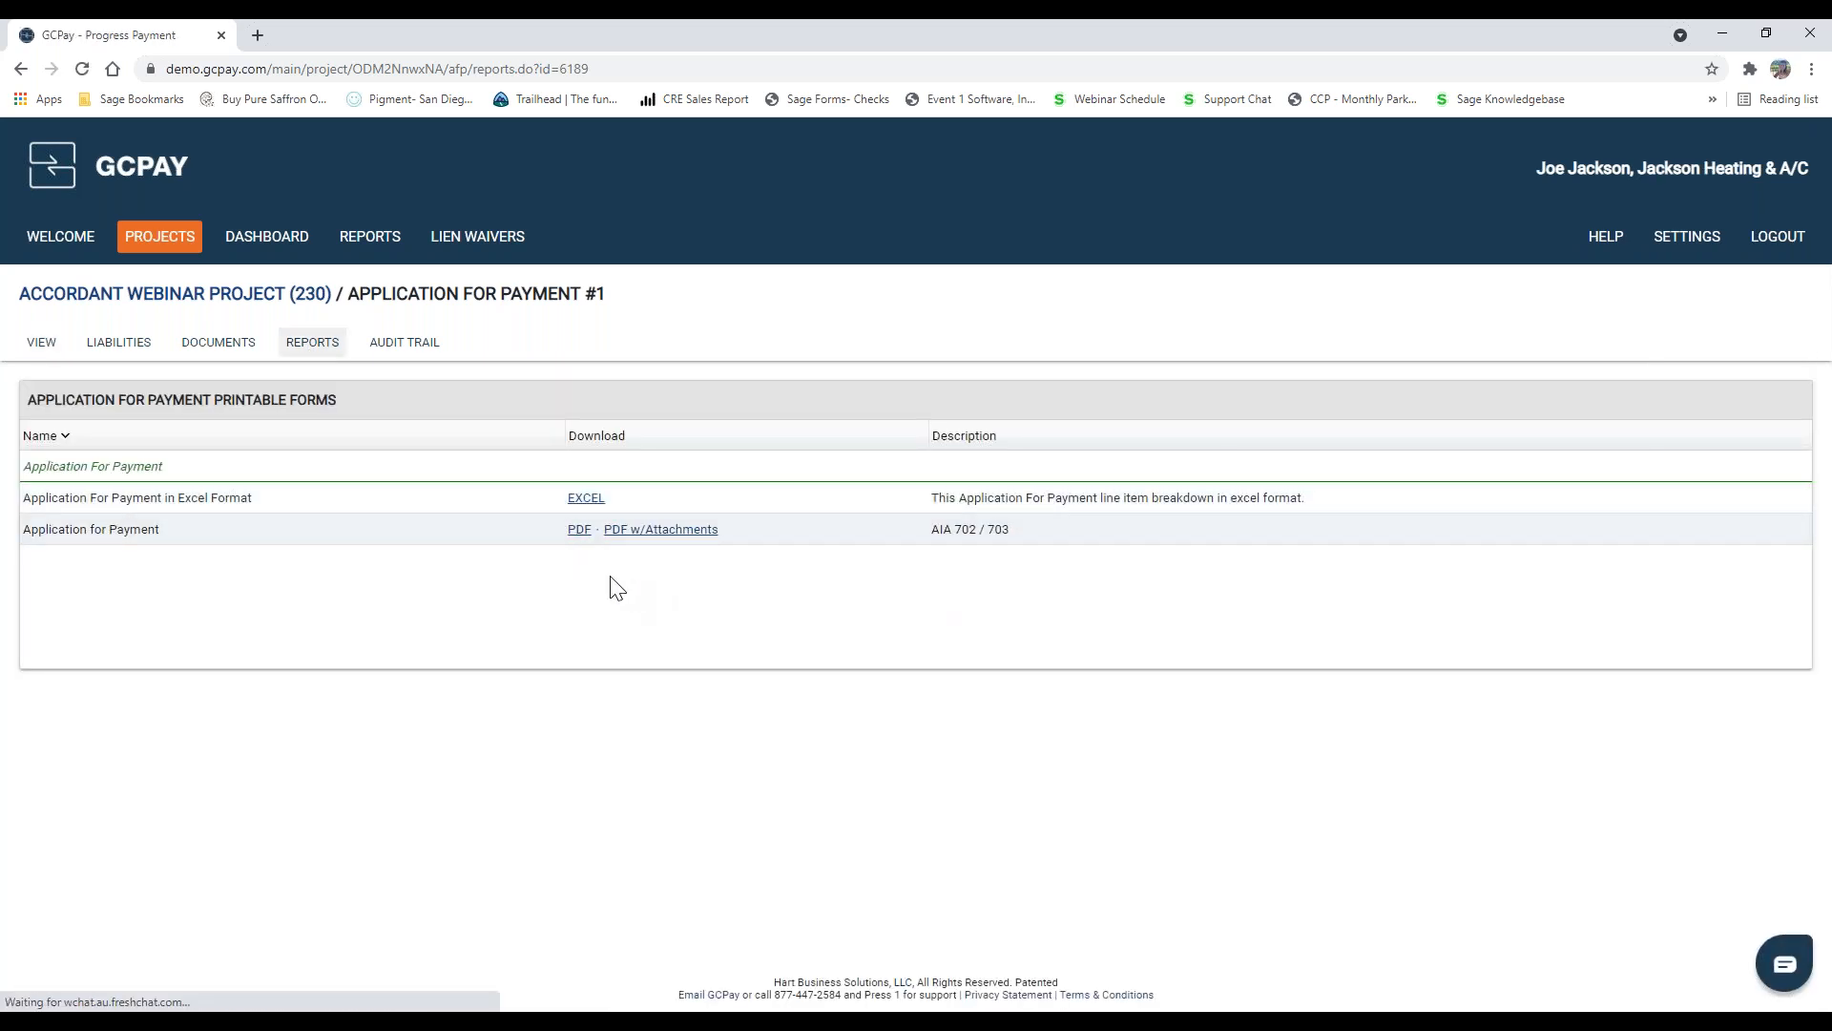
pyautogui.click(143, 983)
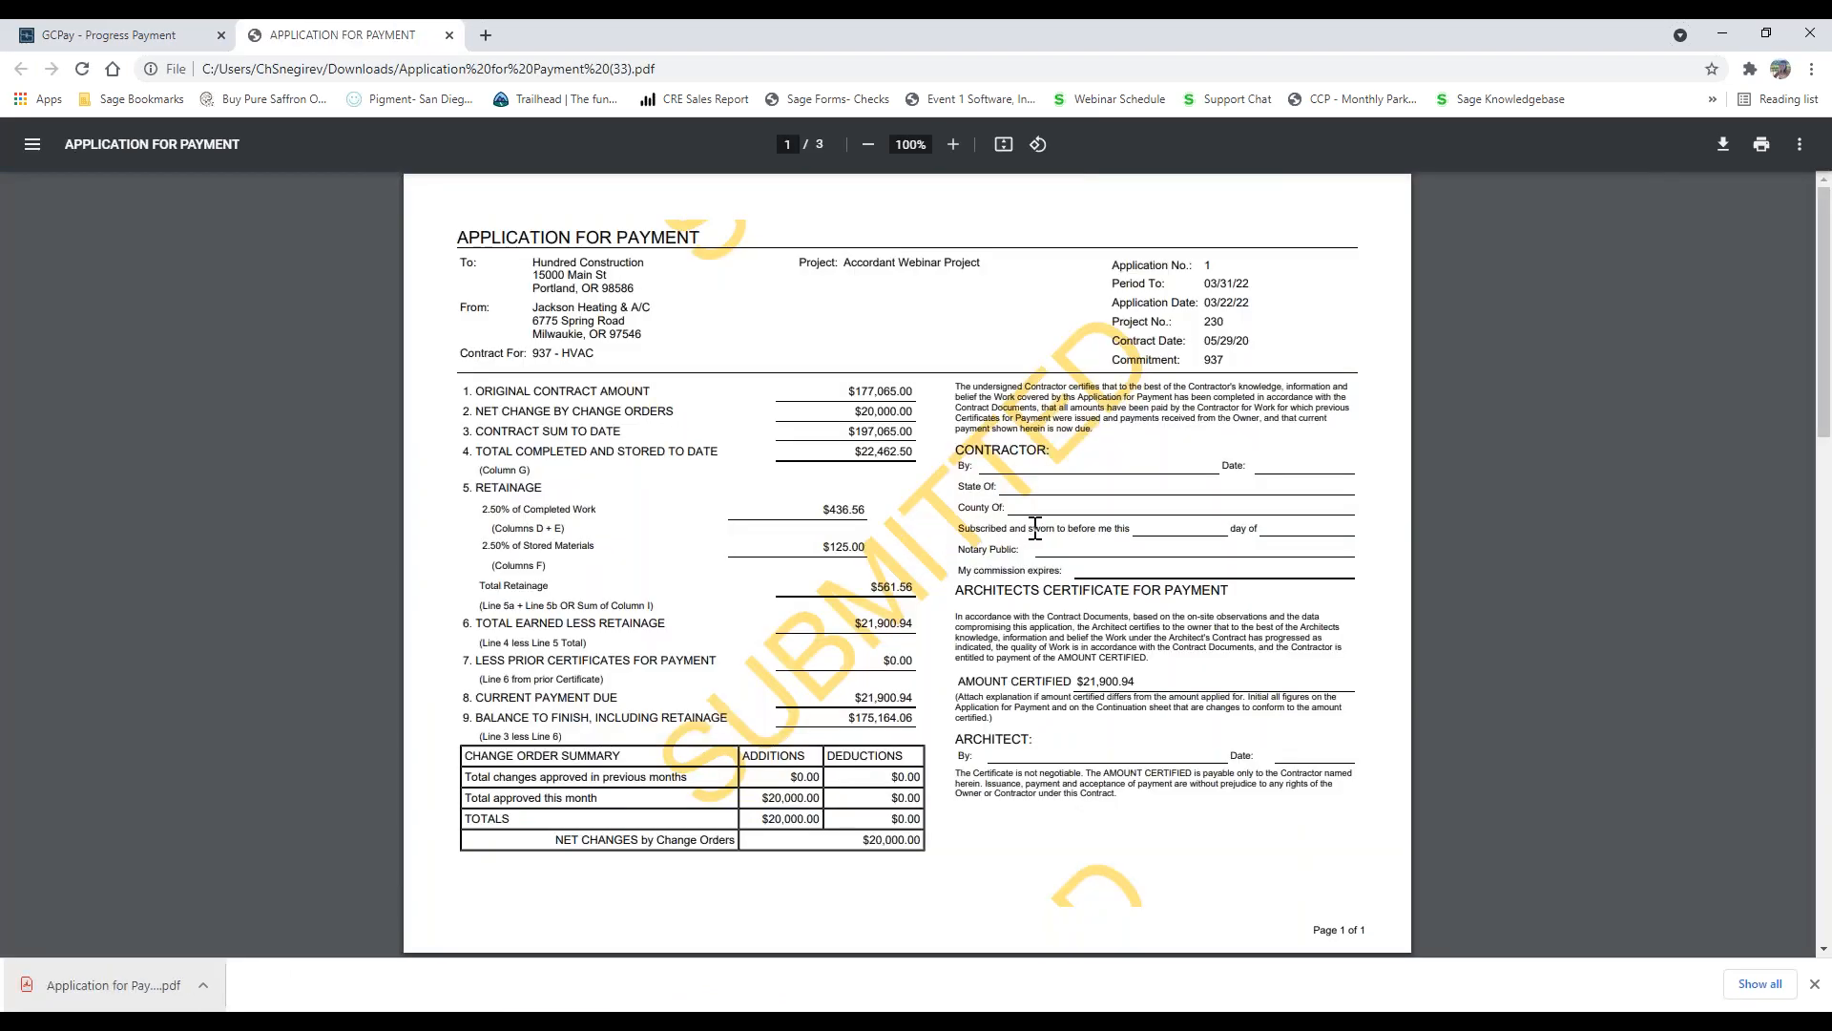
pyautogui.scroll(-6, 1061, 545)
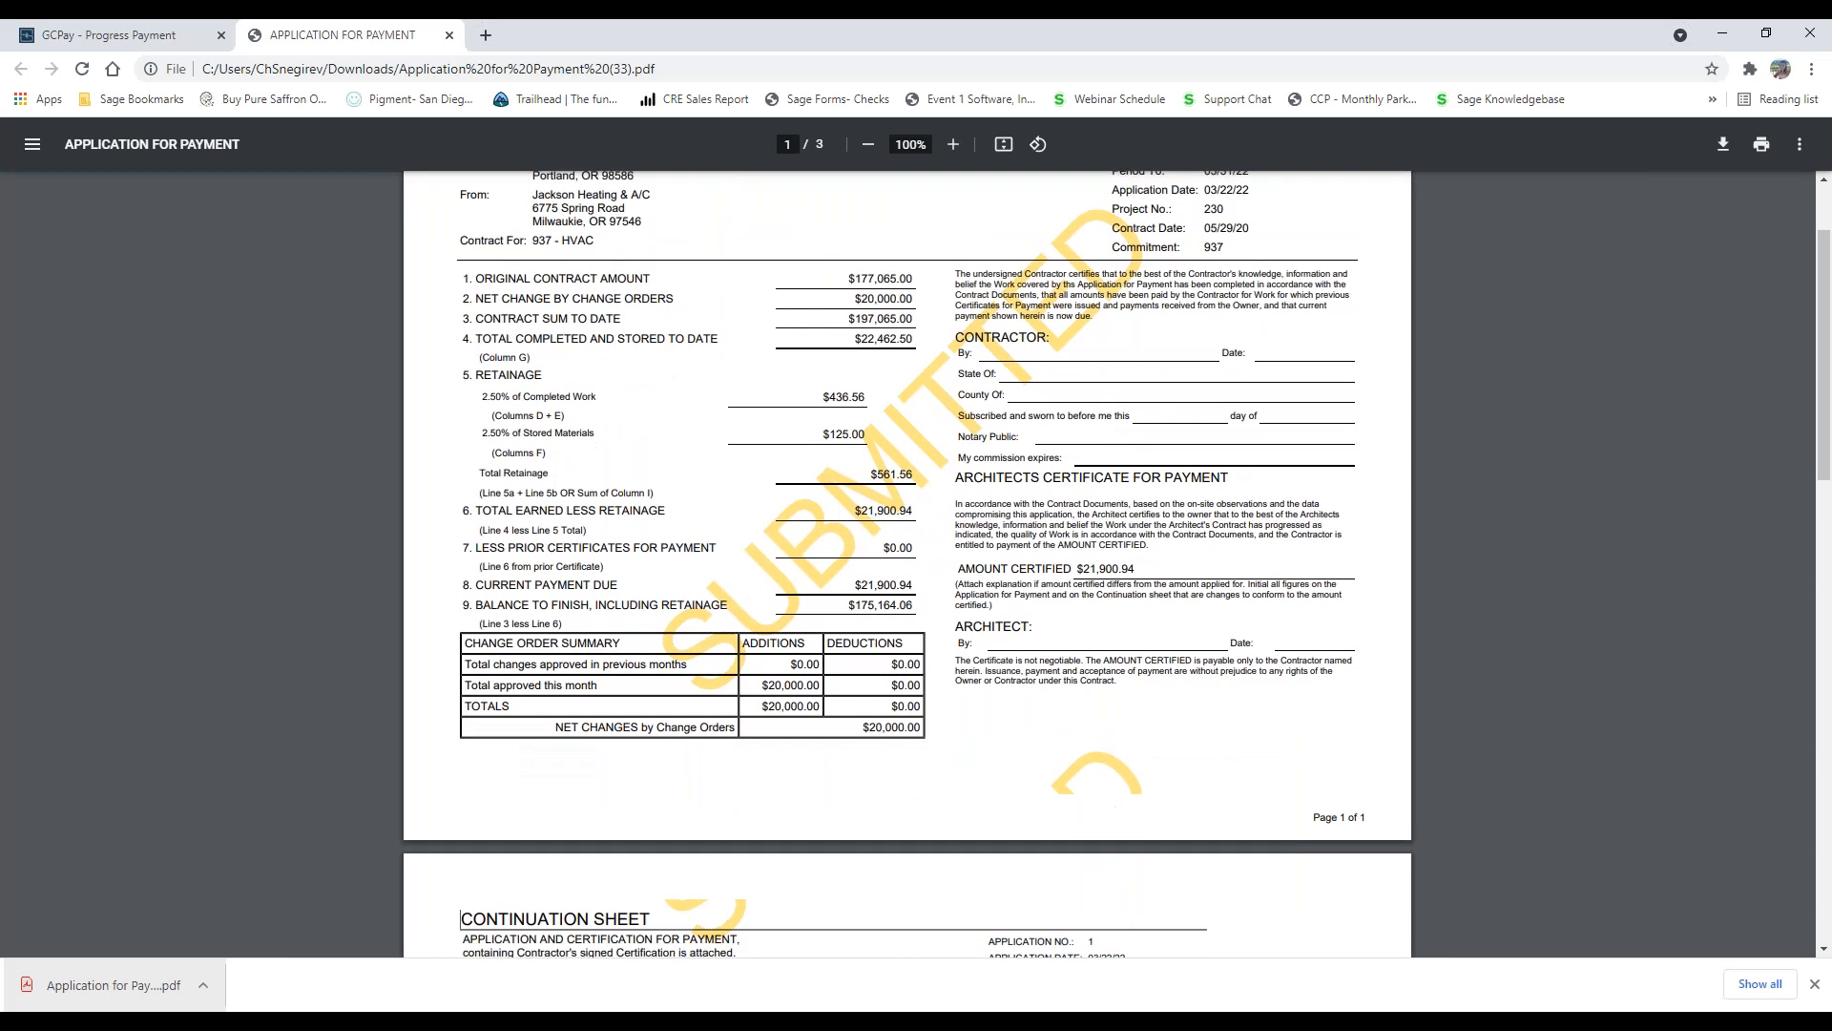
pyautogui.scroll(-8, 907, 592)
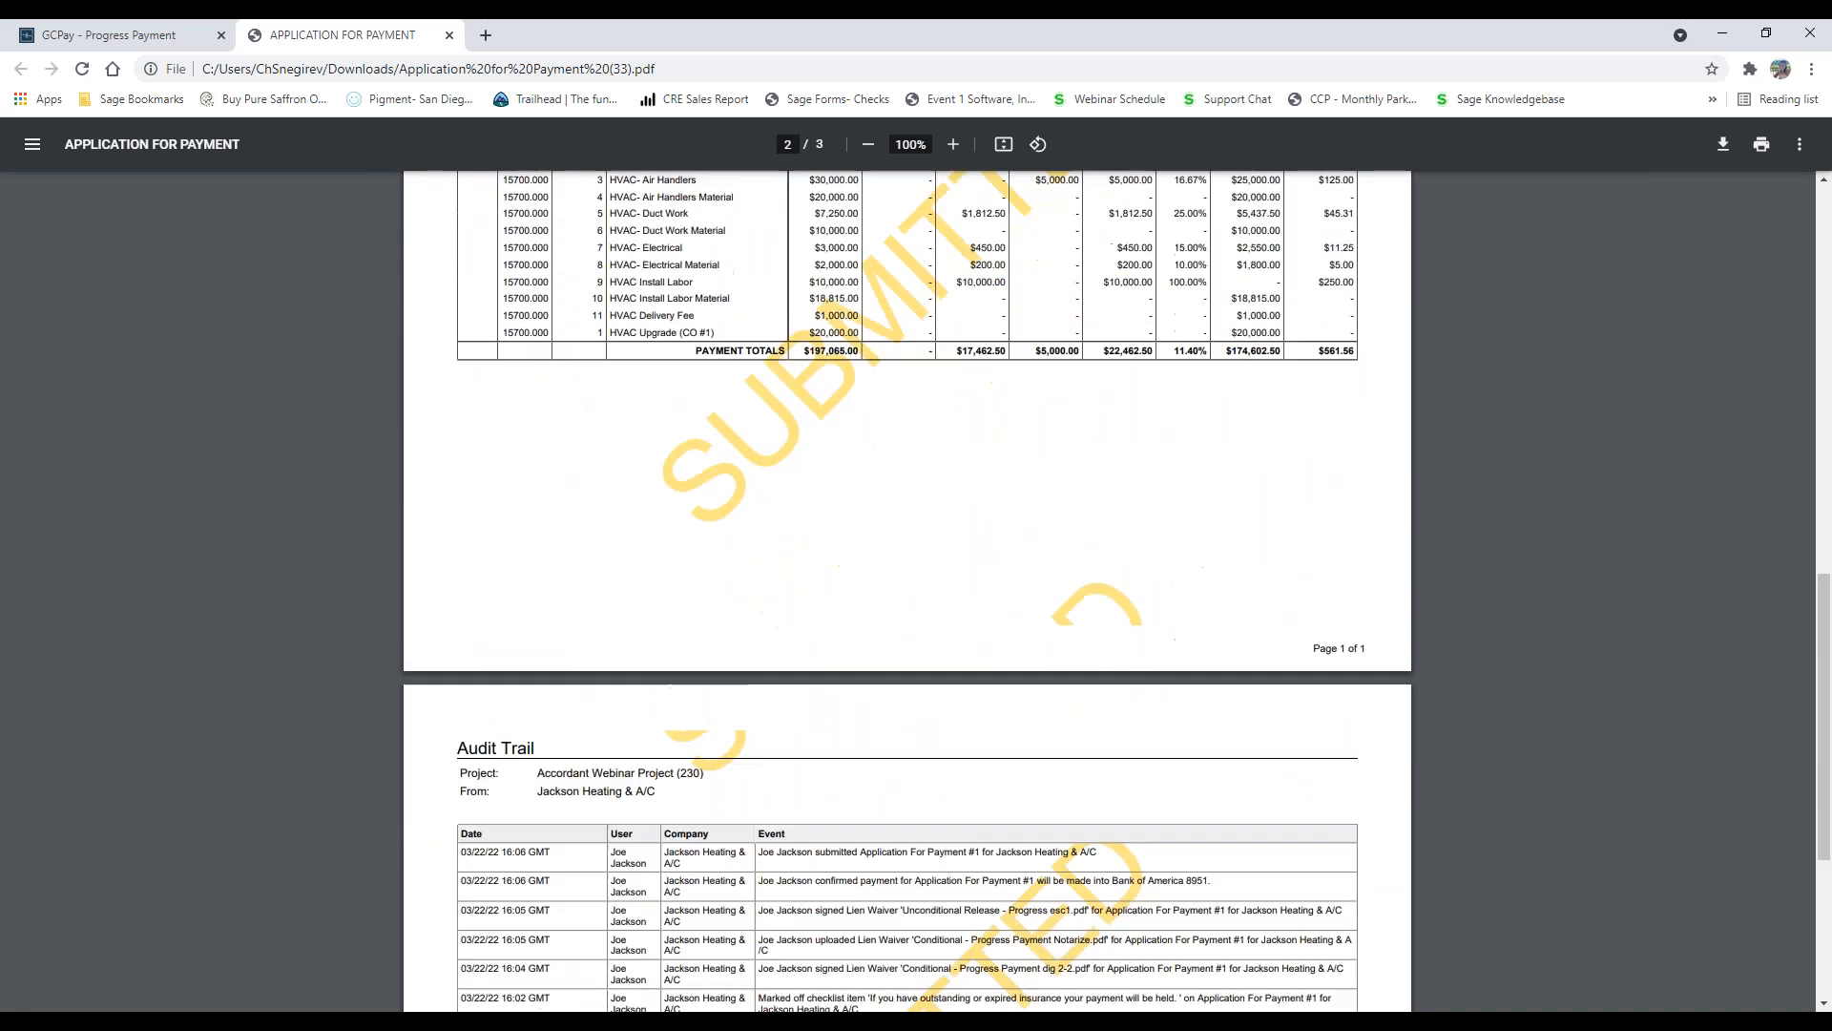
pyautogui.click(450, 35)
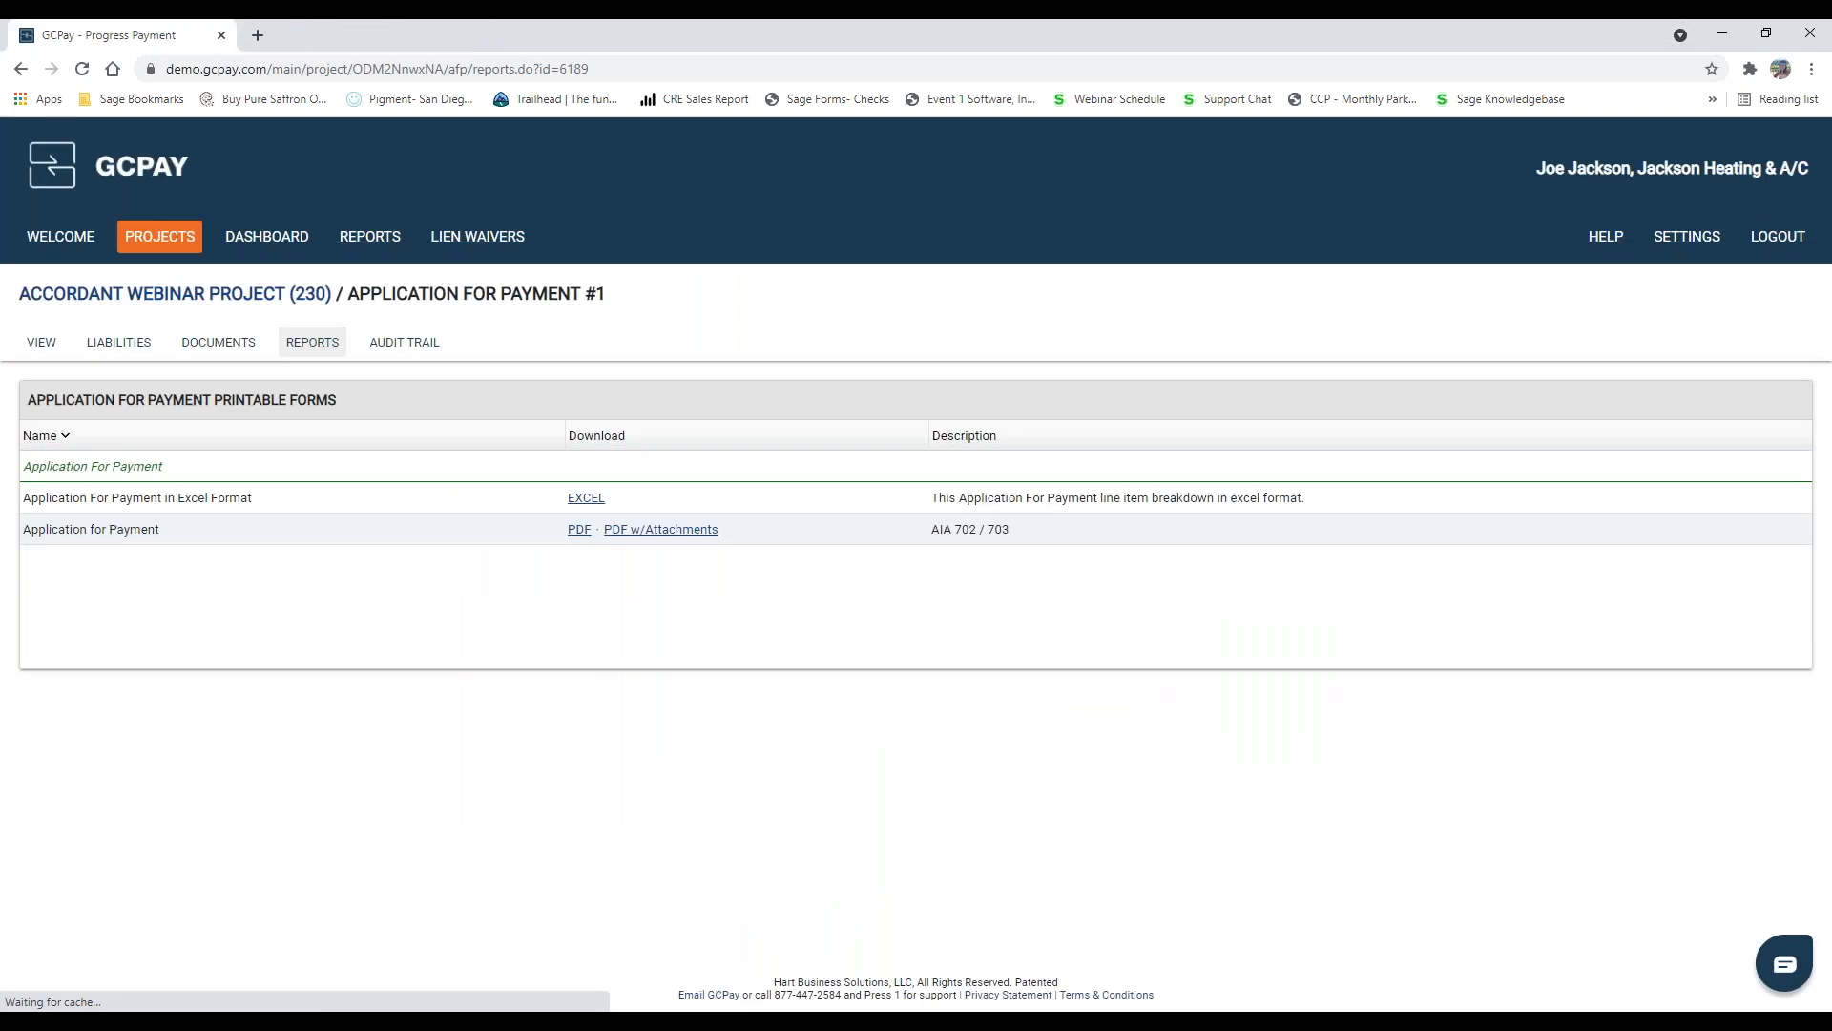
# Step: Log out of the subcontractor account and log in to the Hundred Construction account with its saved username and password
pyautogui.click(1778, 238)
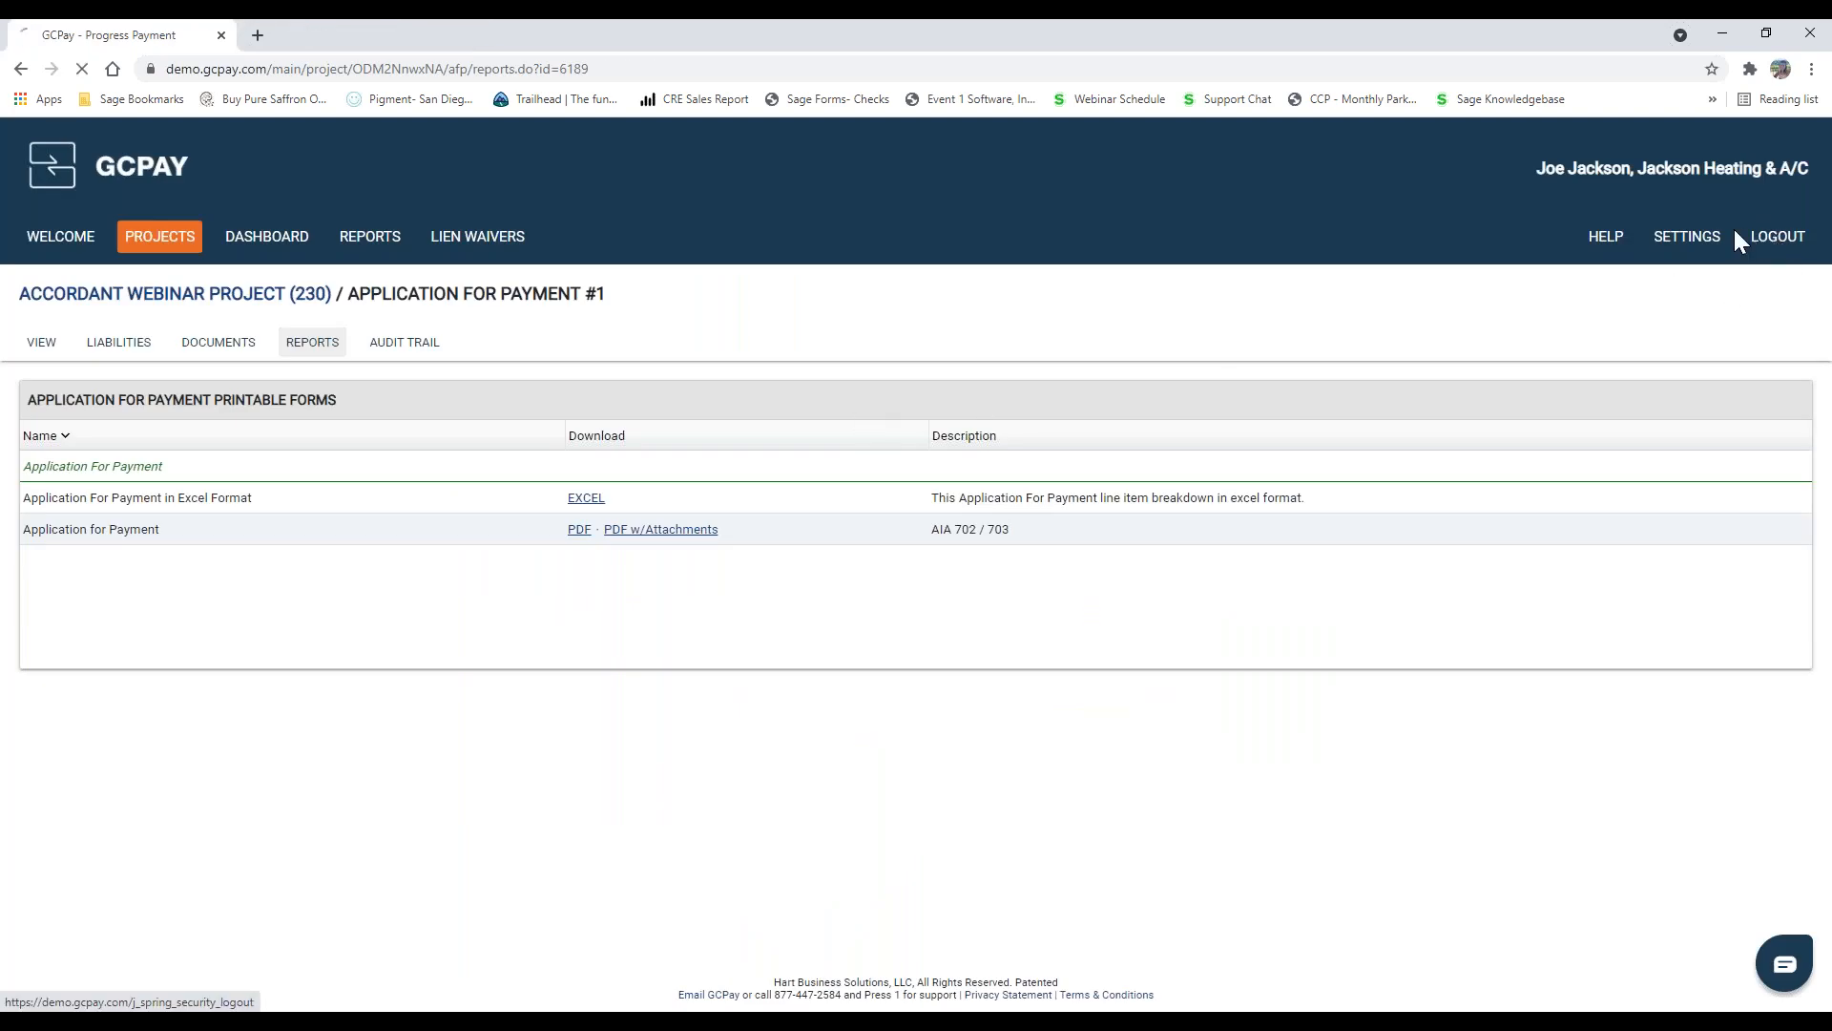
pyautogui.click(905, 364)
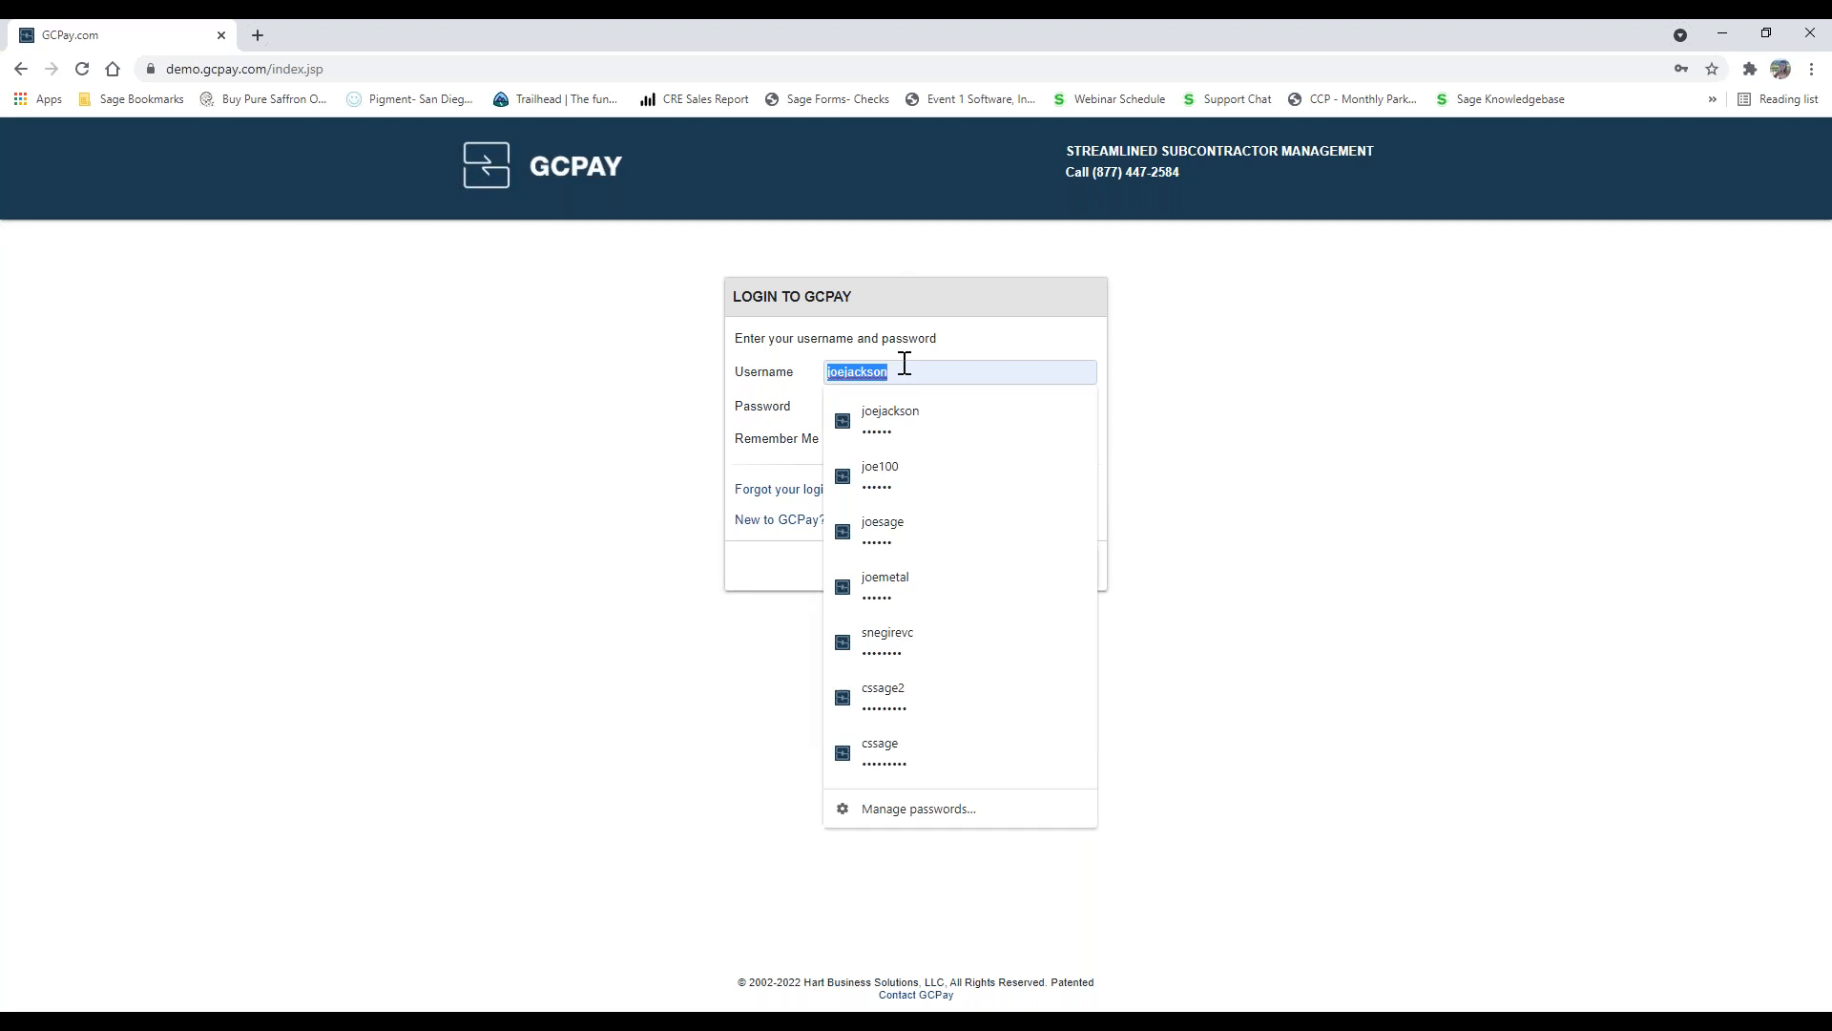
pyautogui.click(901, 465)
pyautogui.click(1060, 565)
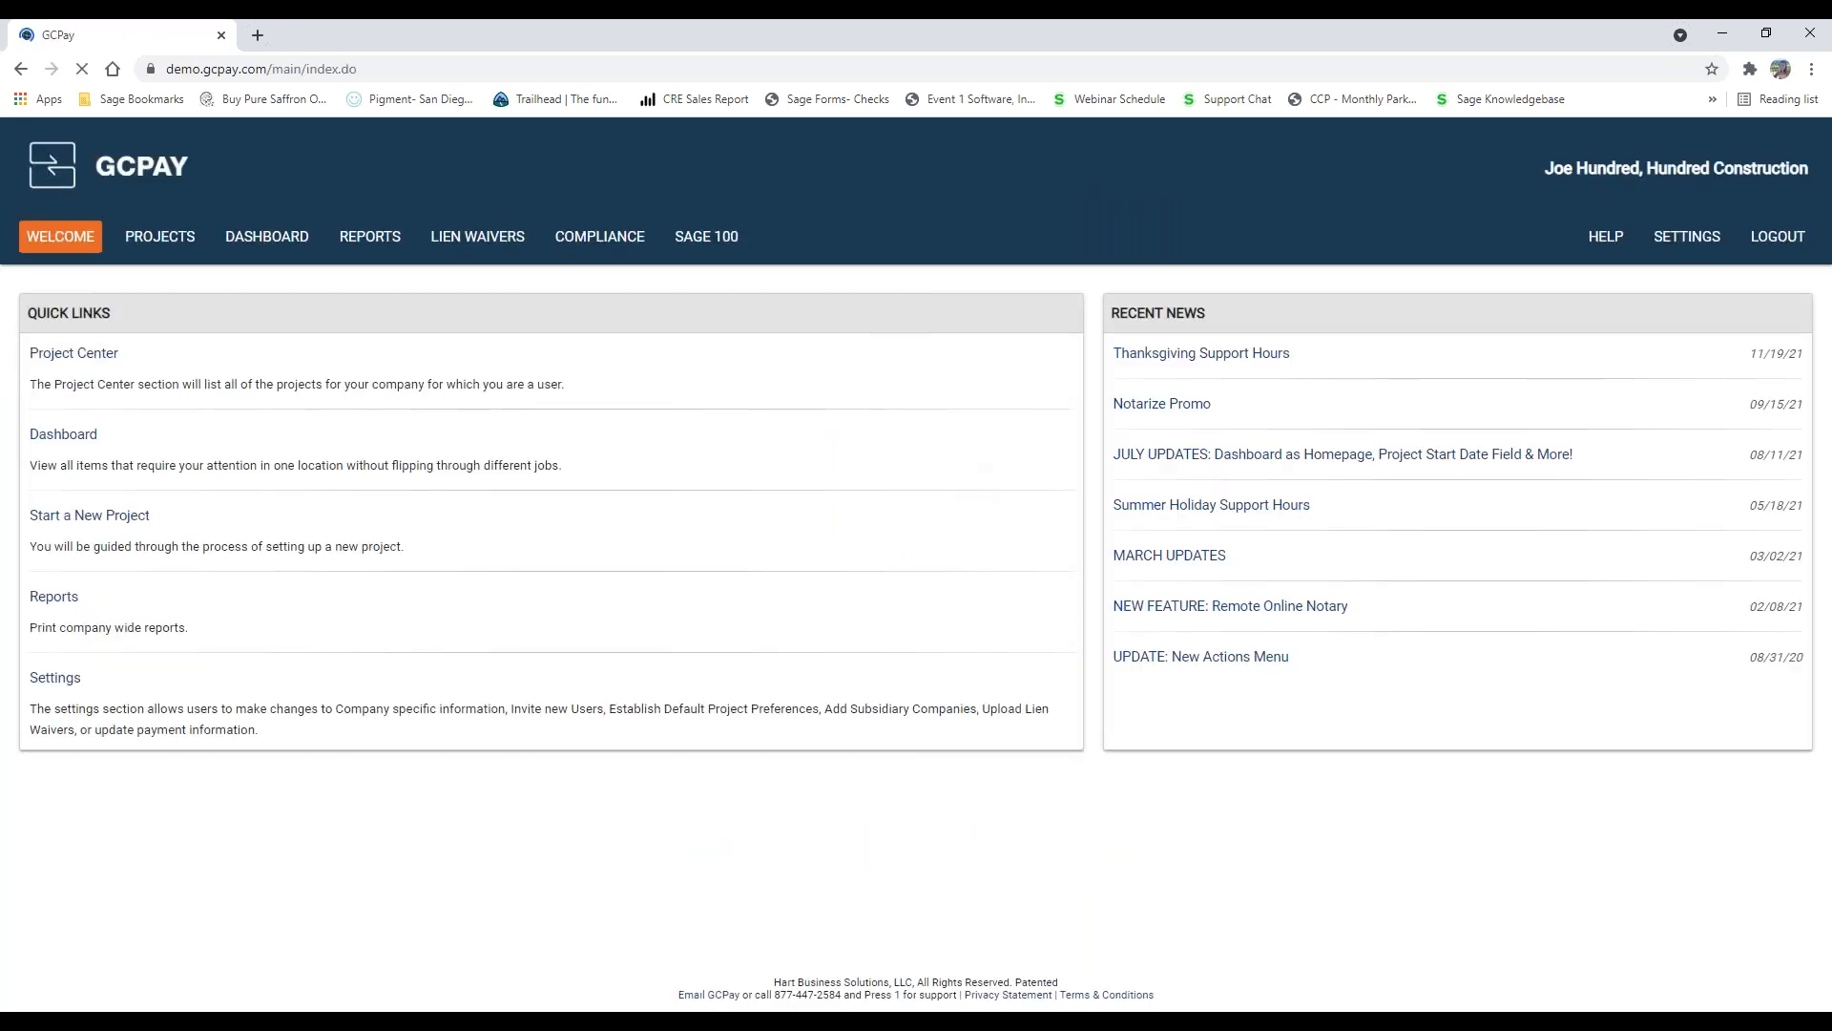
# Step: Open Jackson Heating & A/C's submitted Application For Payment #1 for review from the dashboard and check its requirements and line items
pyautogui.click(267, 242)
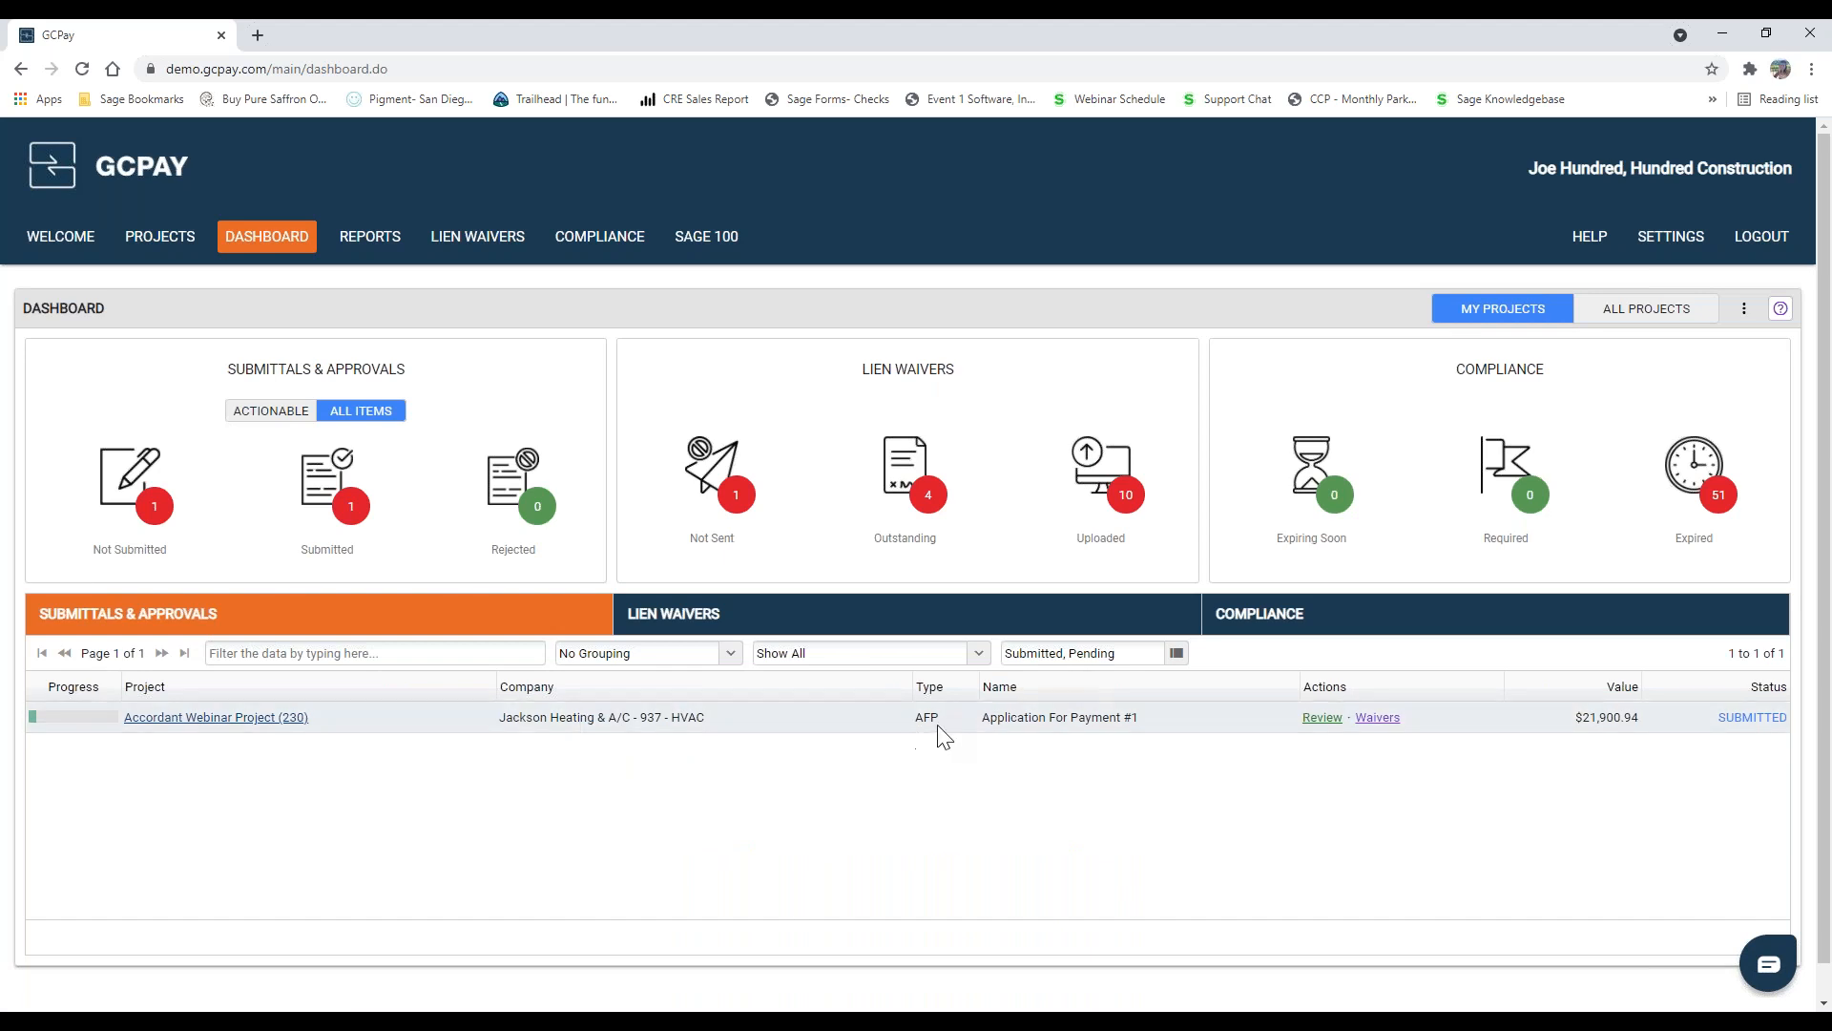
pyautogui.click(1320, 719)
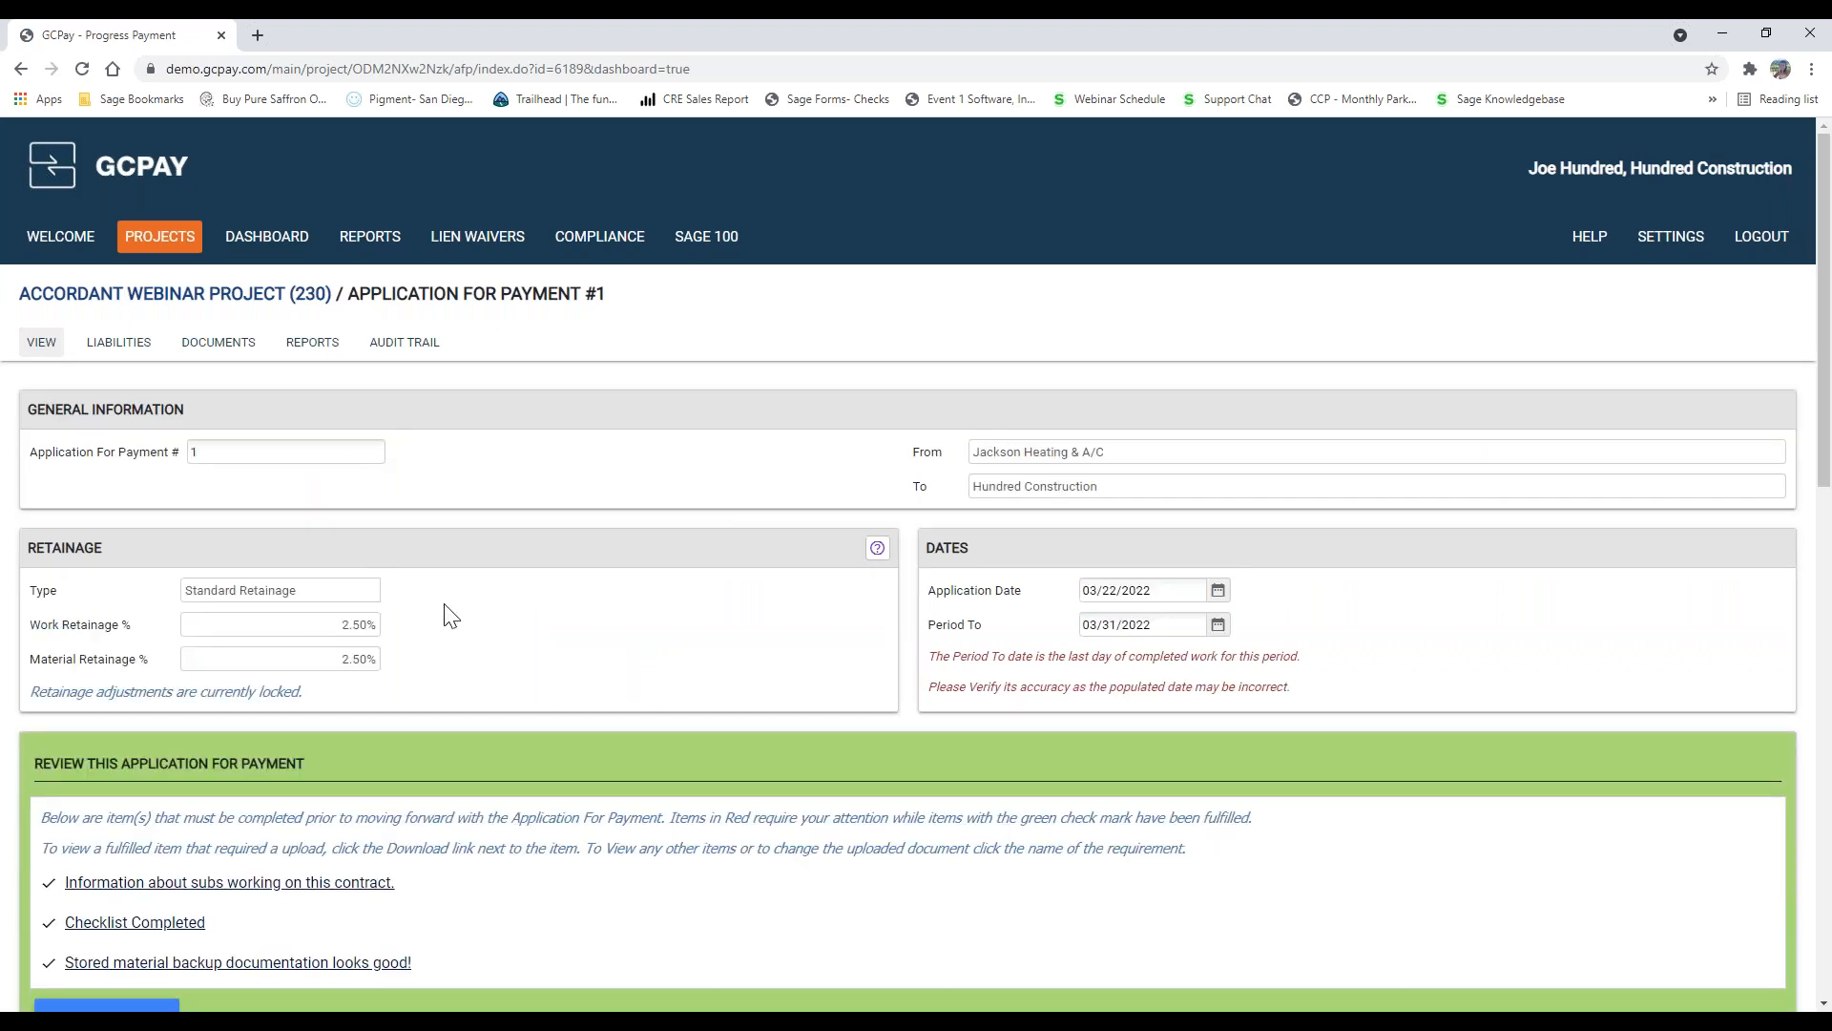
pyautogui.scroll(-3, 591, 681)
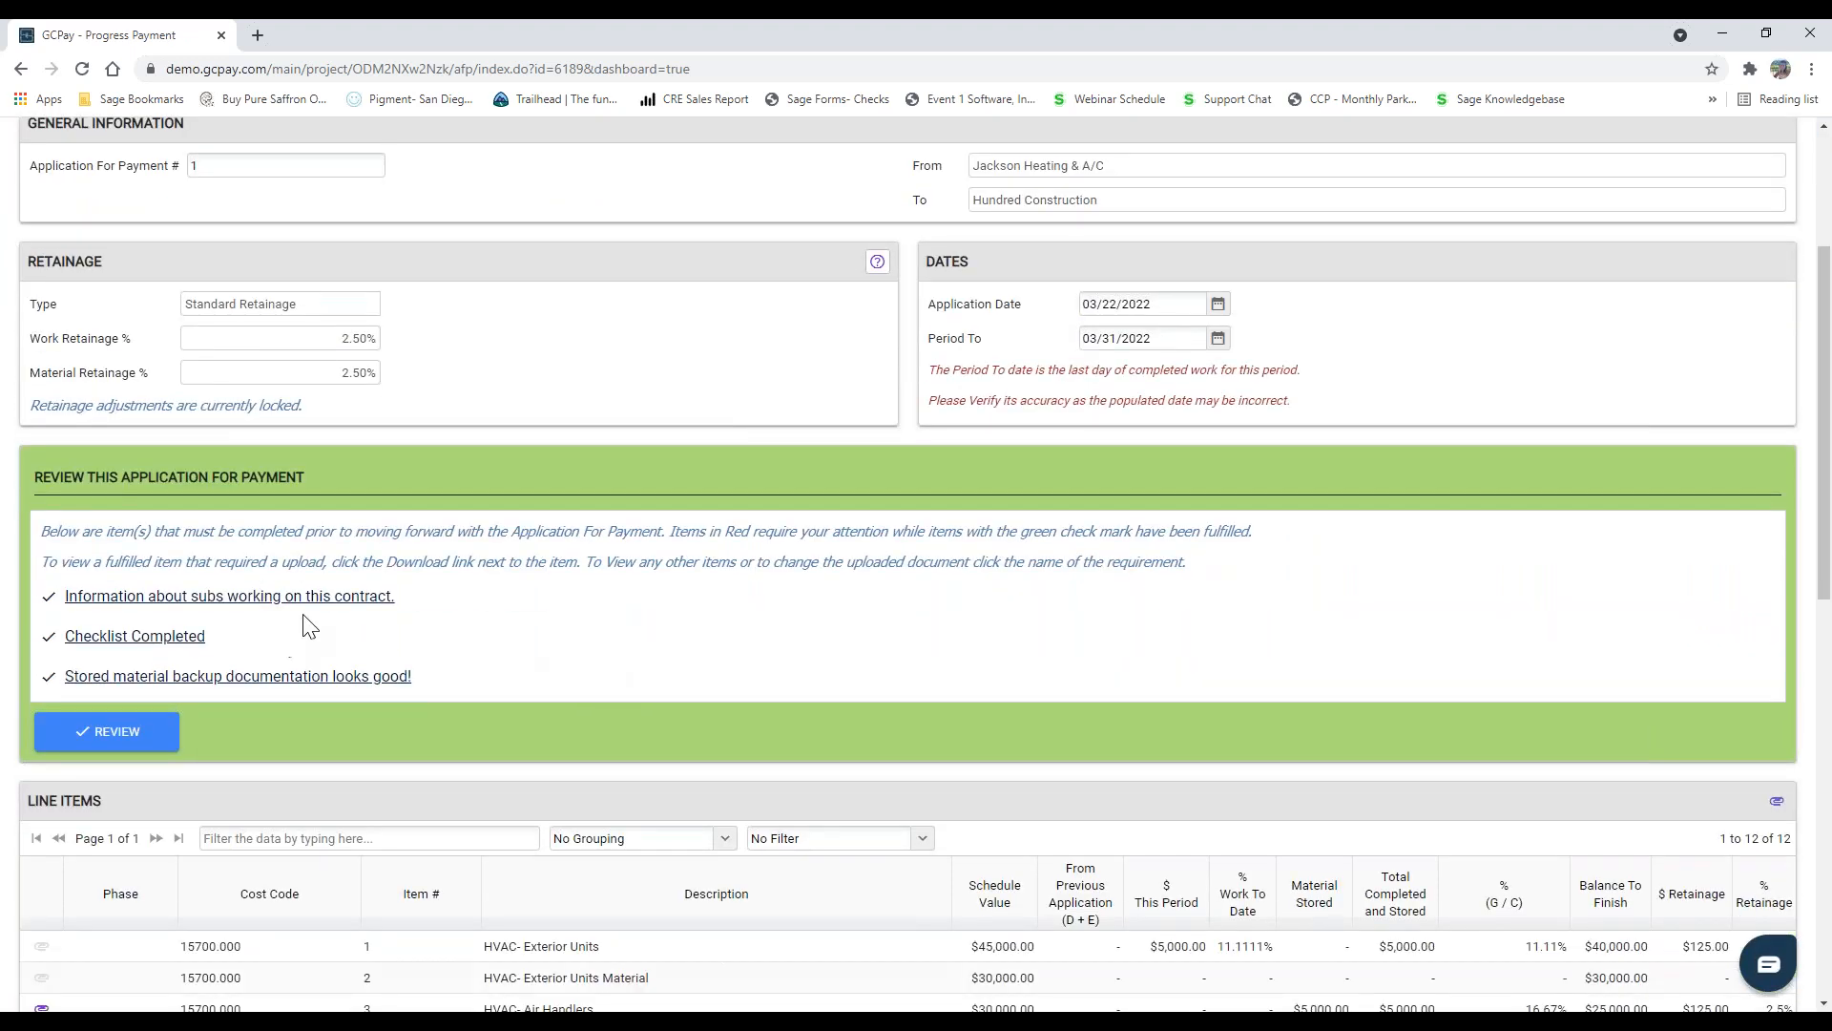
pyautogui.scroll(-1, 294, 605)
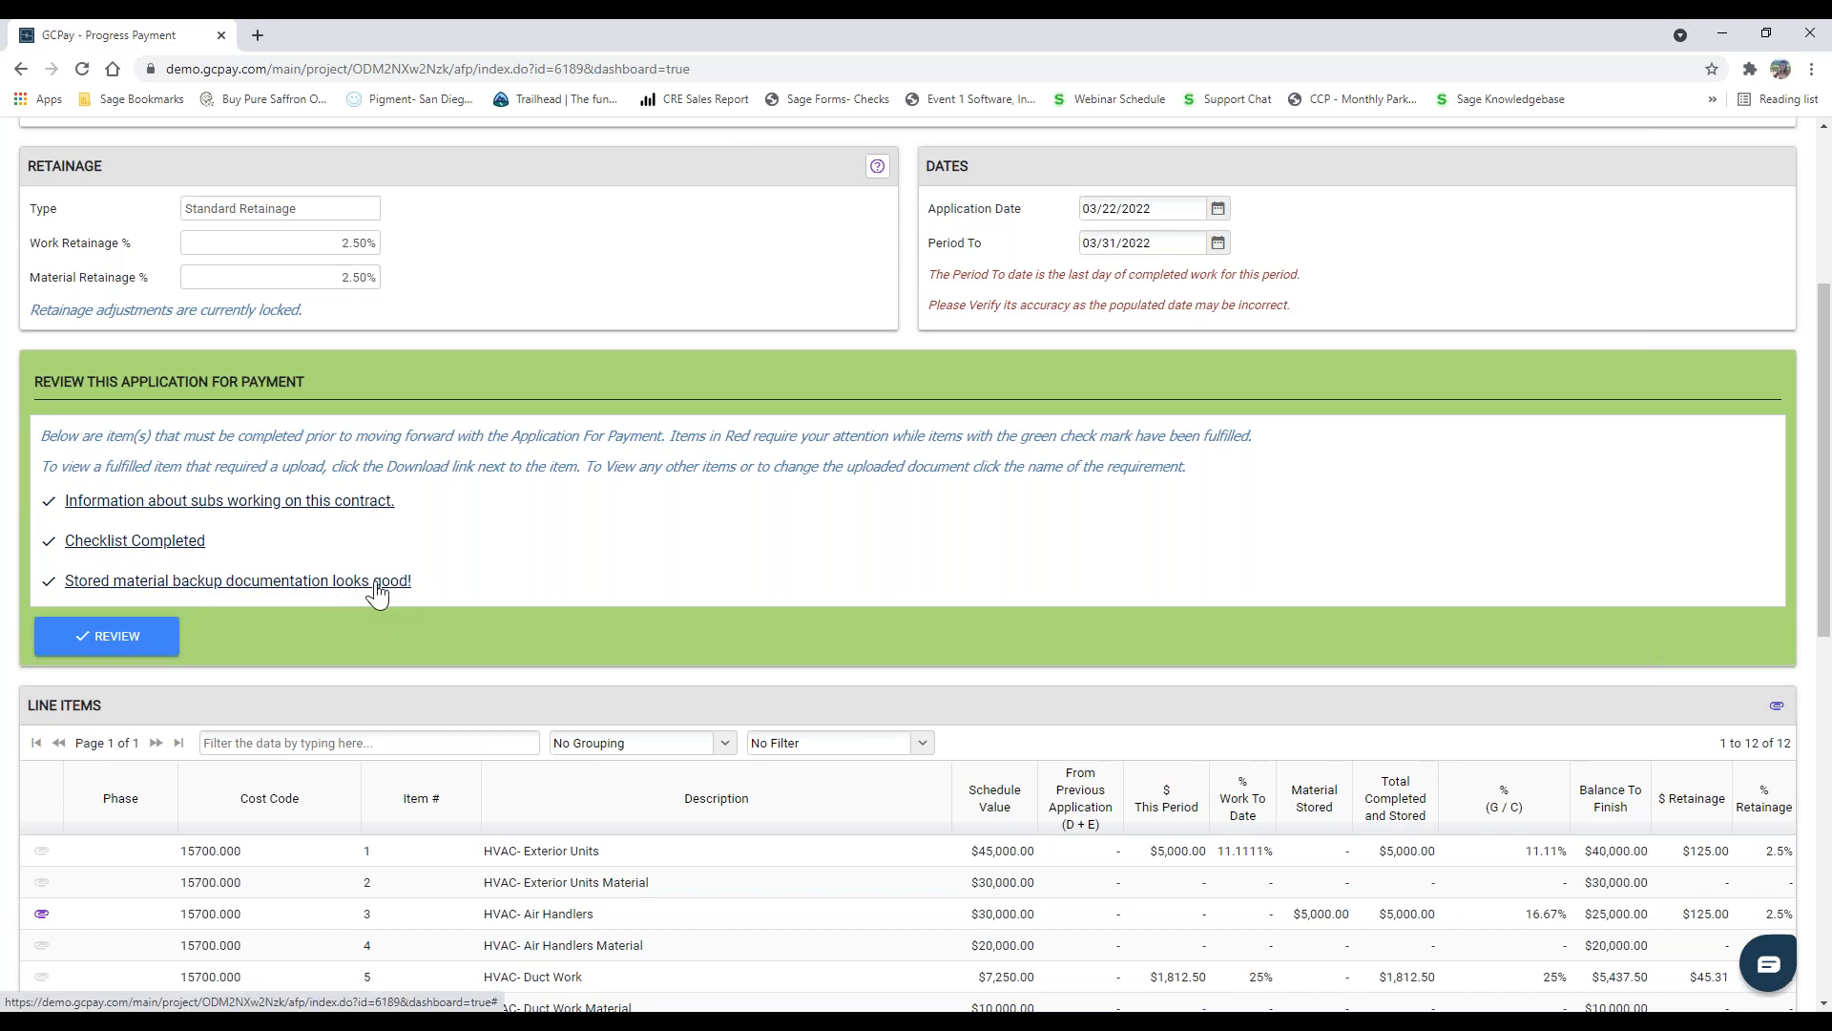
pyautogui.scroll(-5, 934, 554)
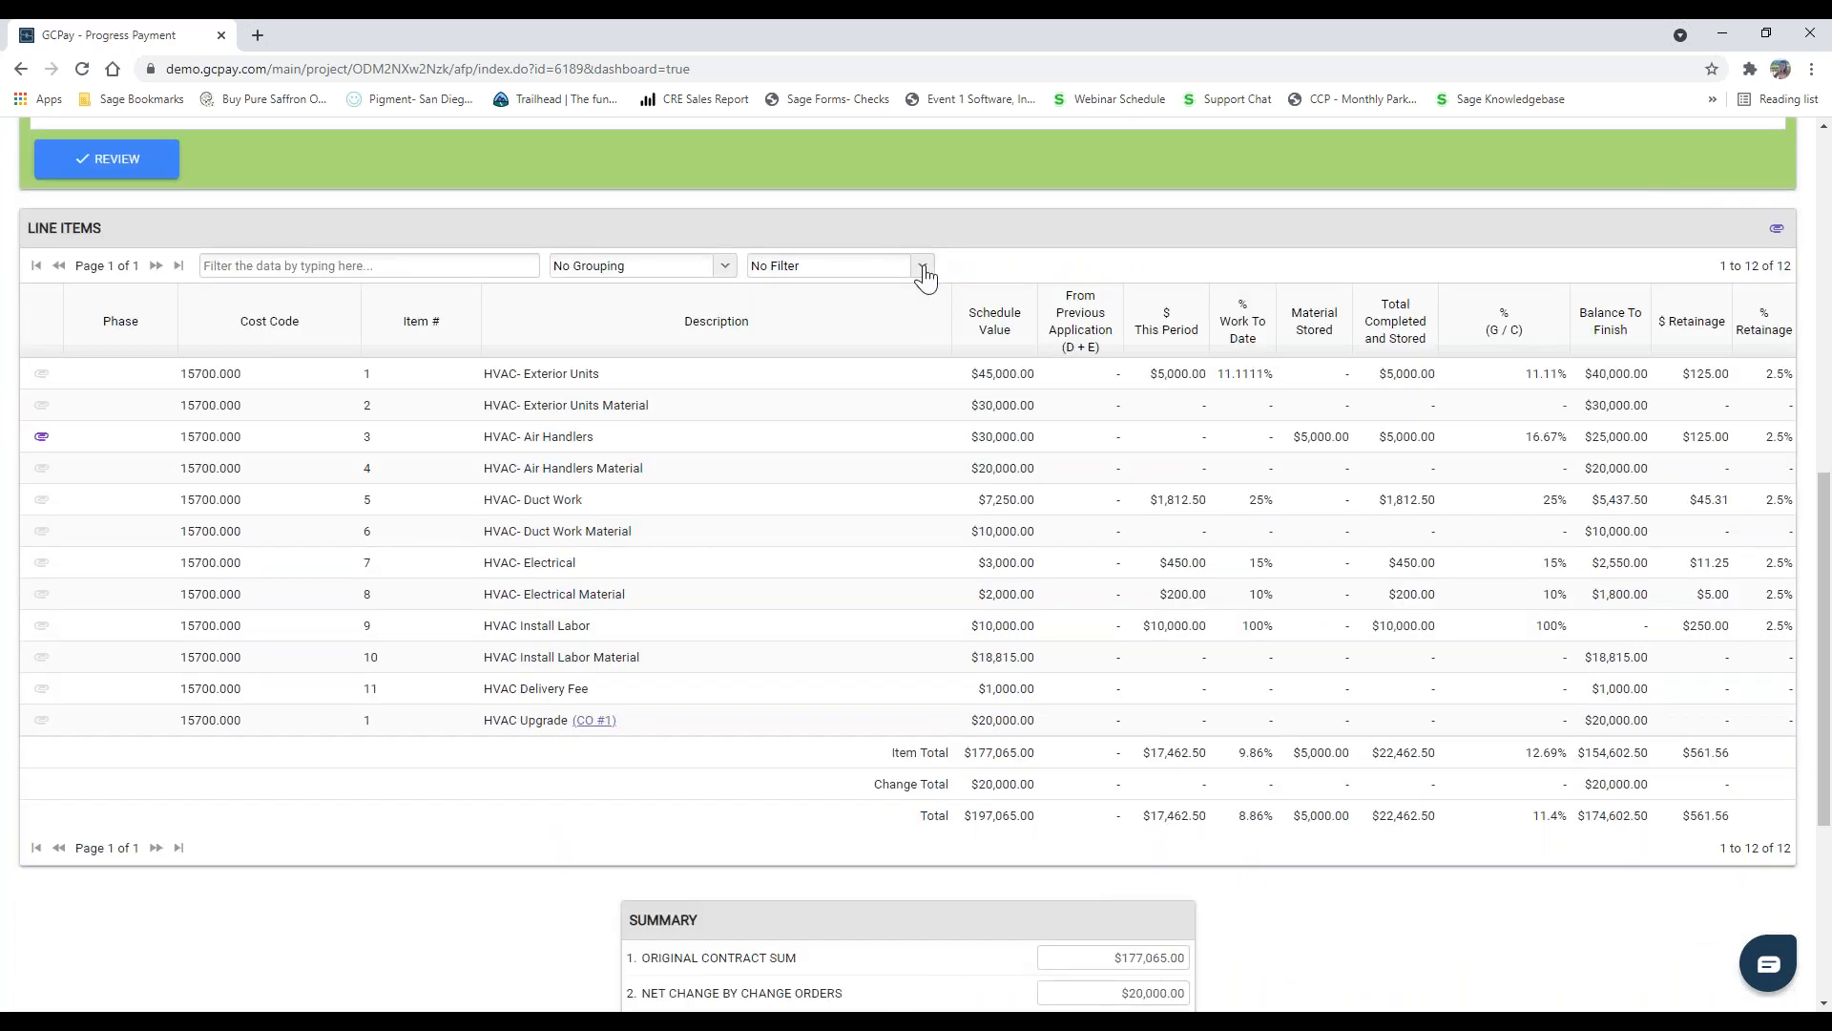
# Step: Filter the line items to Current Billing and check the billed items and the payment summary
pyautogui.click(923, 271)
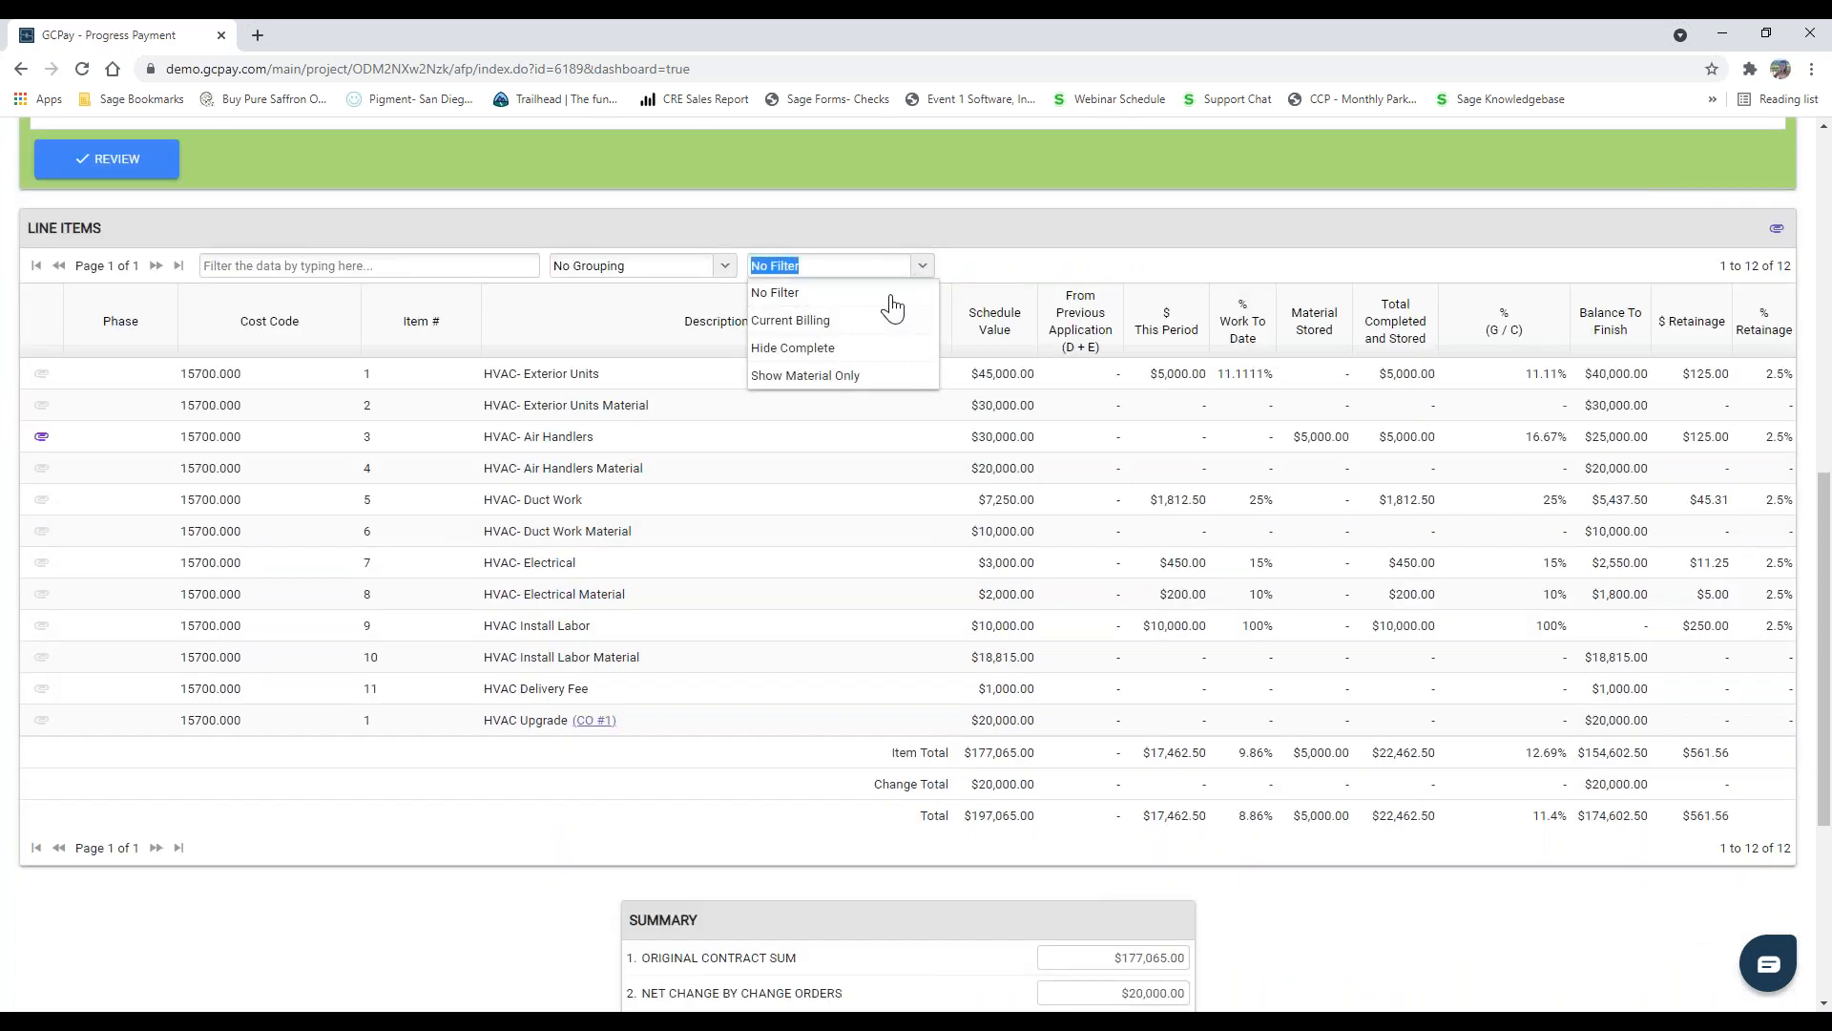
pyautogui.click(814, 323)
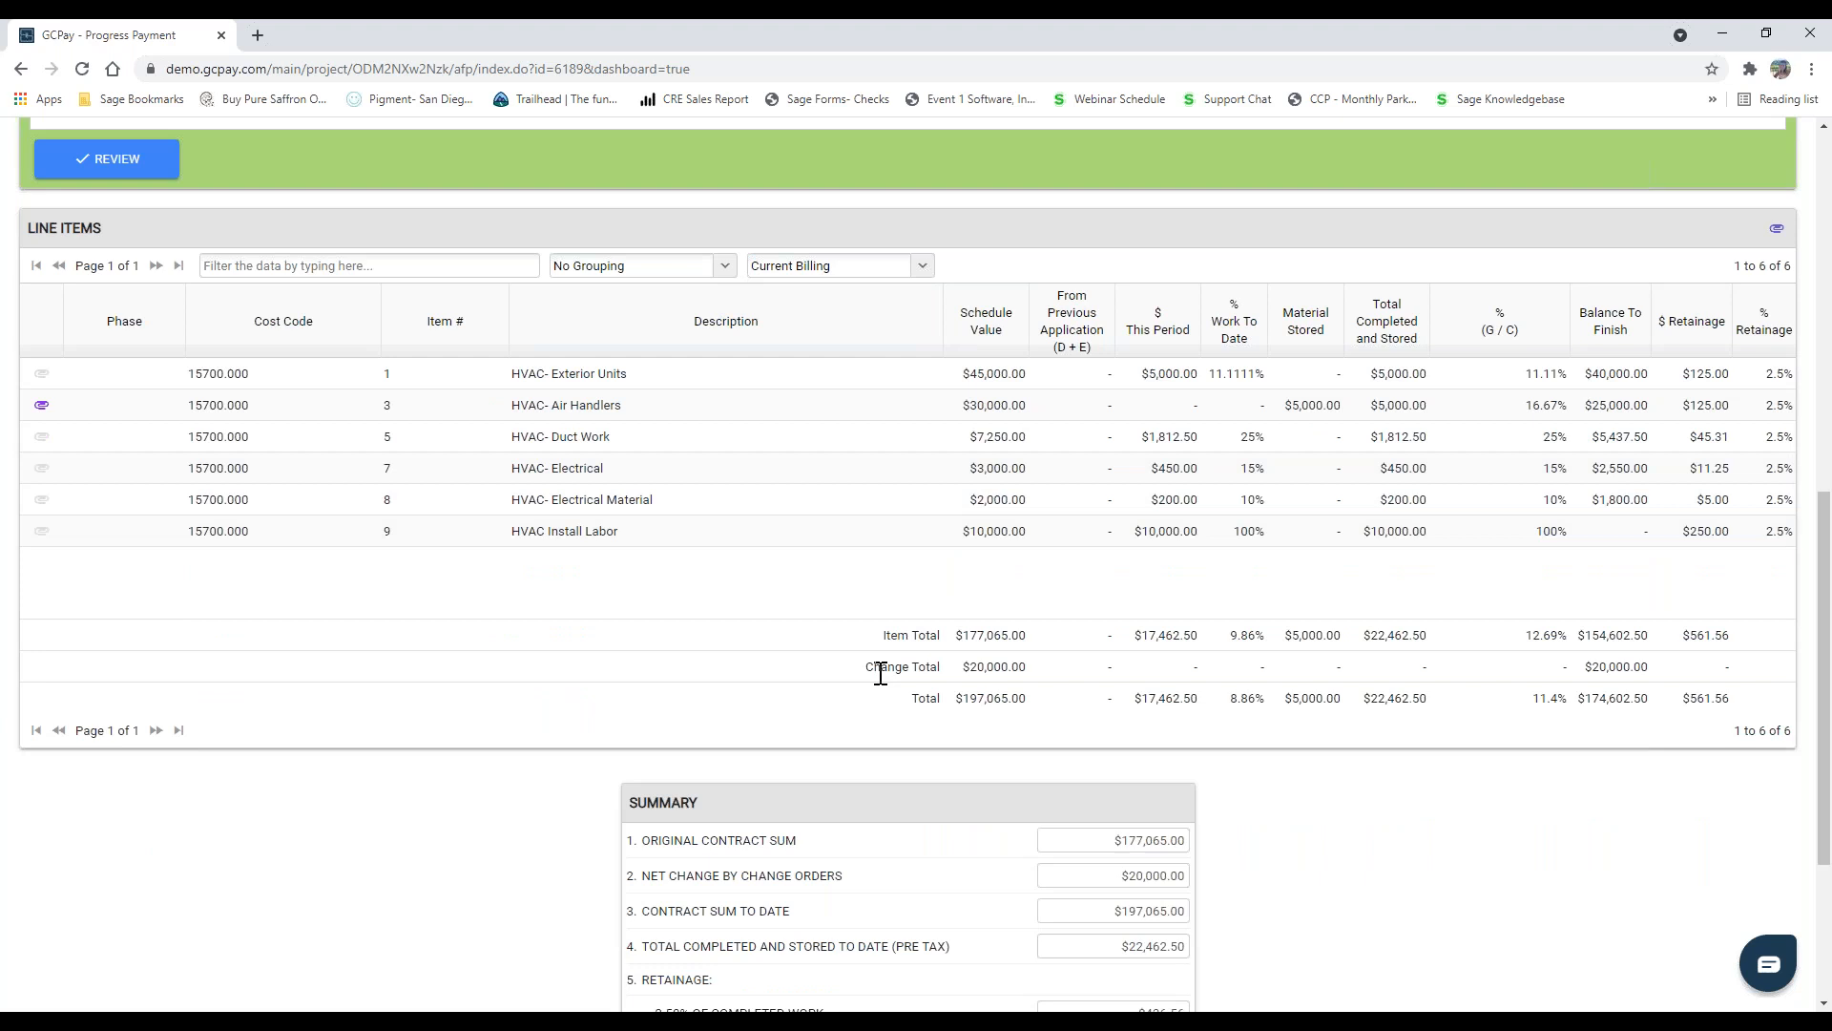
pyautogui.scroll(-3, 735, 530)
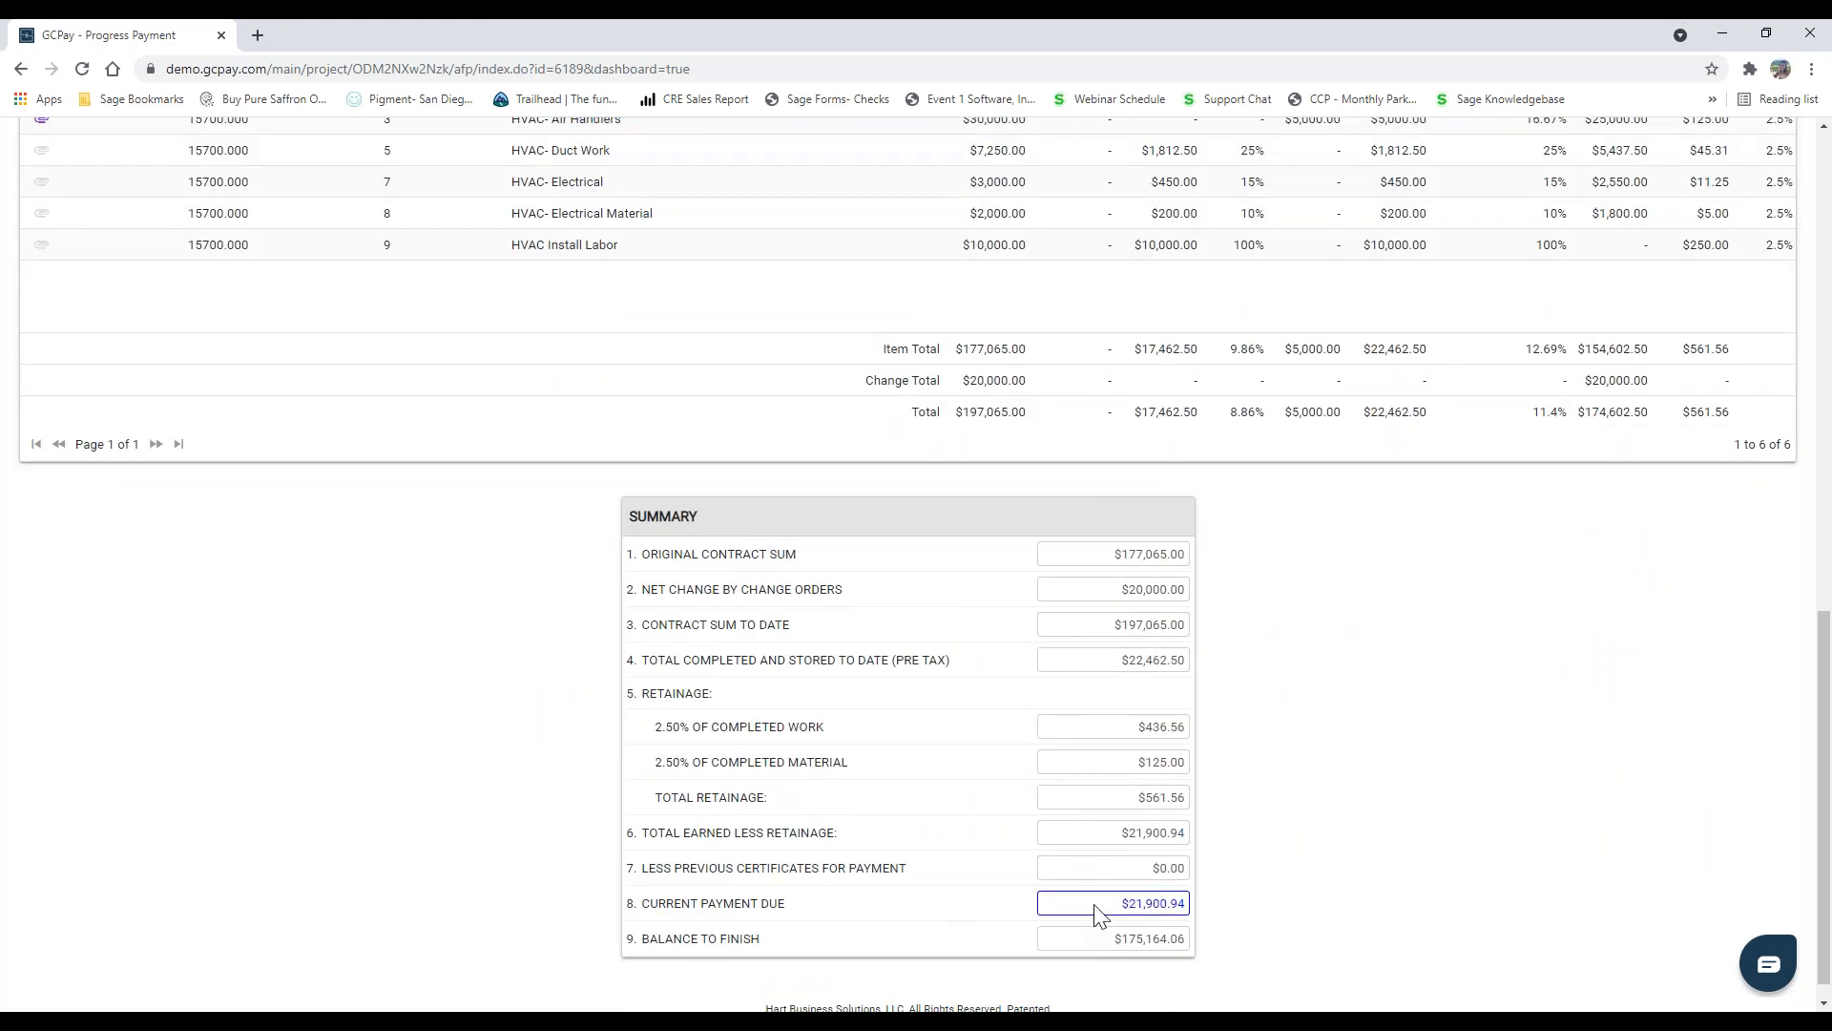
pyautogui.scroll(1, 494, 725)
pyautogui.scroll(6, 492, 723)
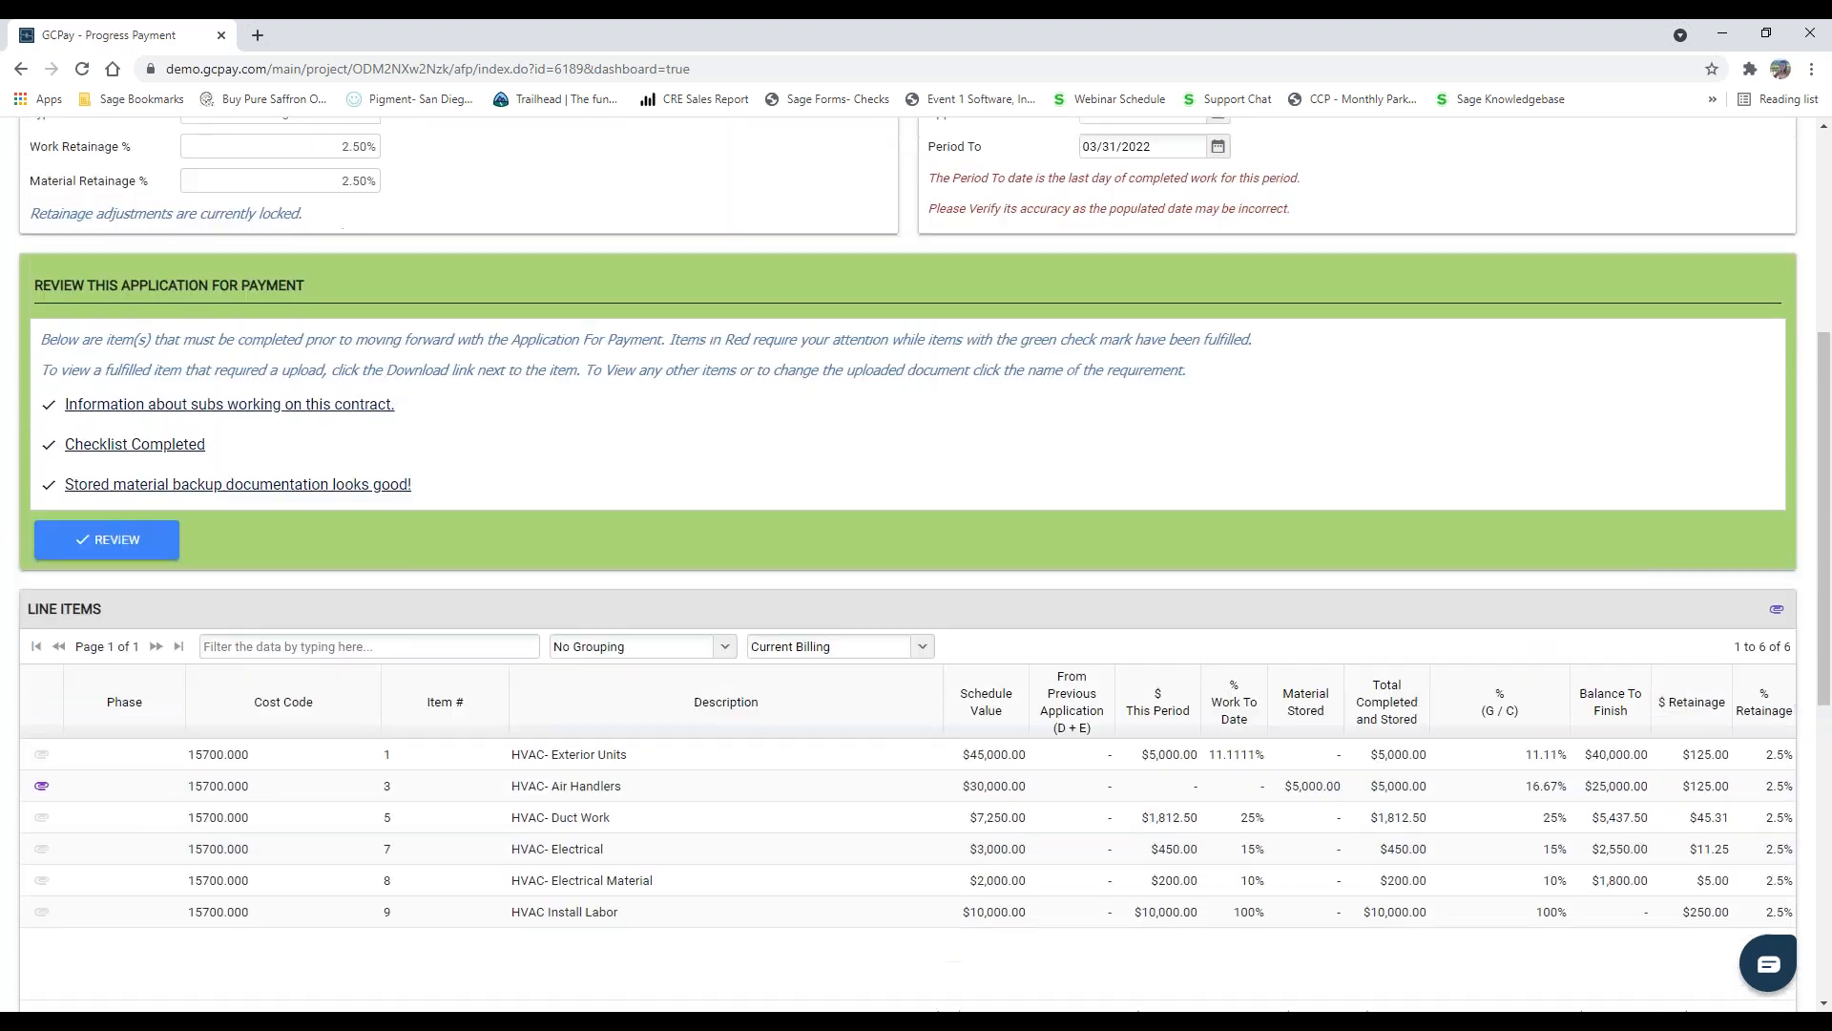
# Step: Approve the application for payment, acknowledging the ACH fee charge
pyautogui.click(116, 541)
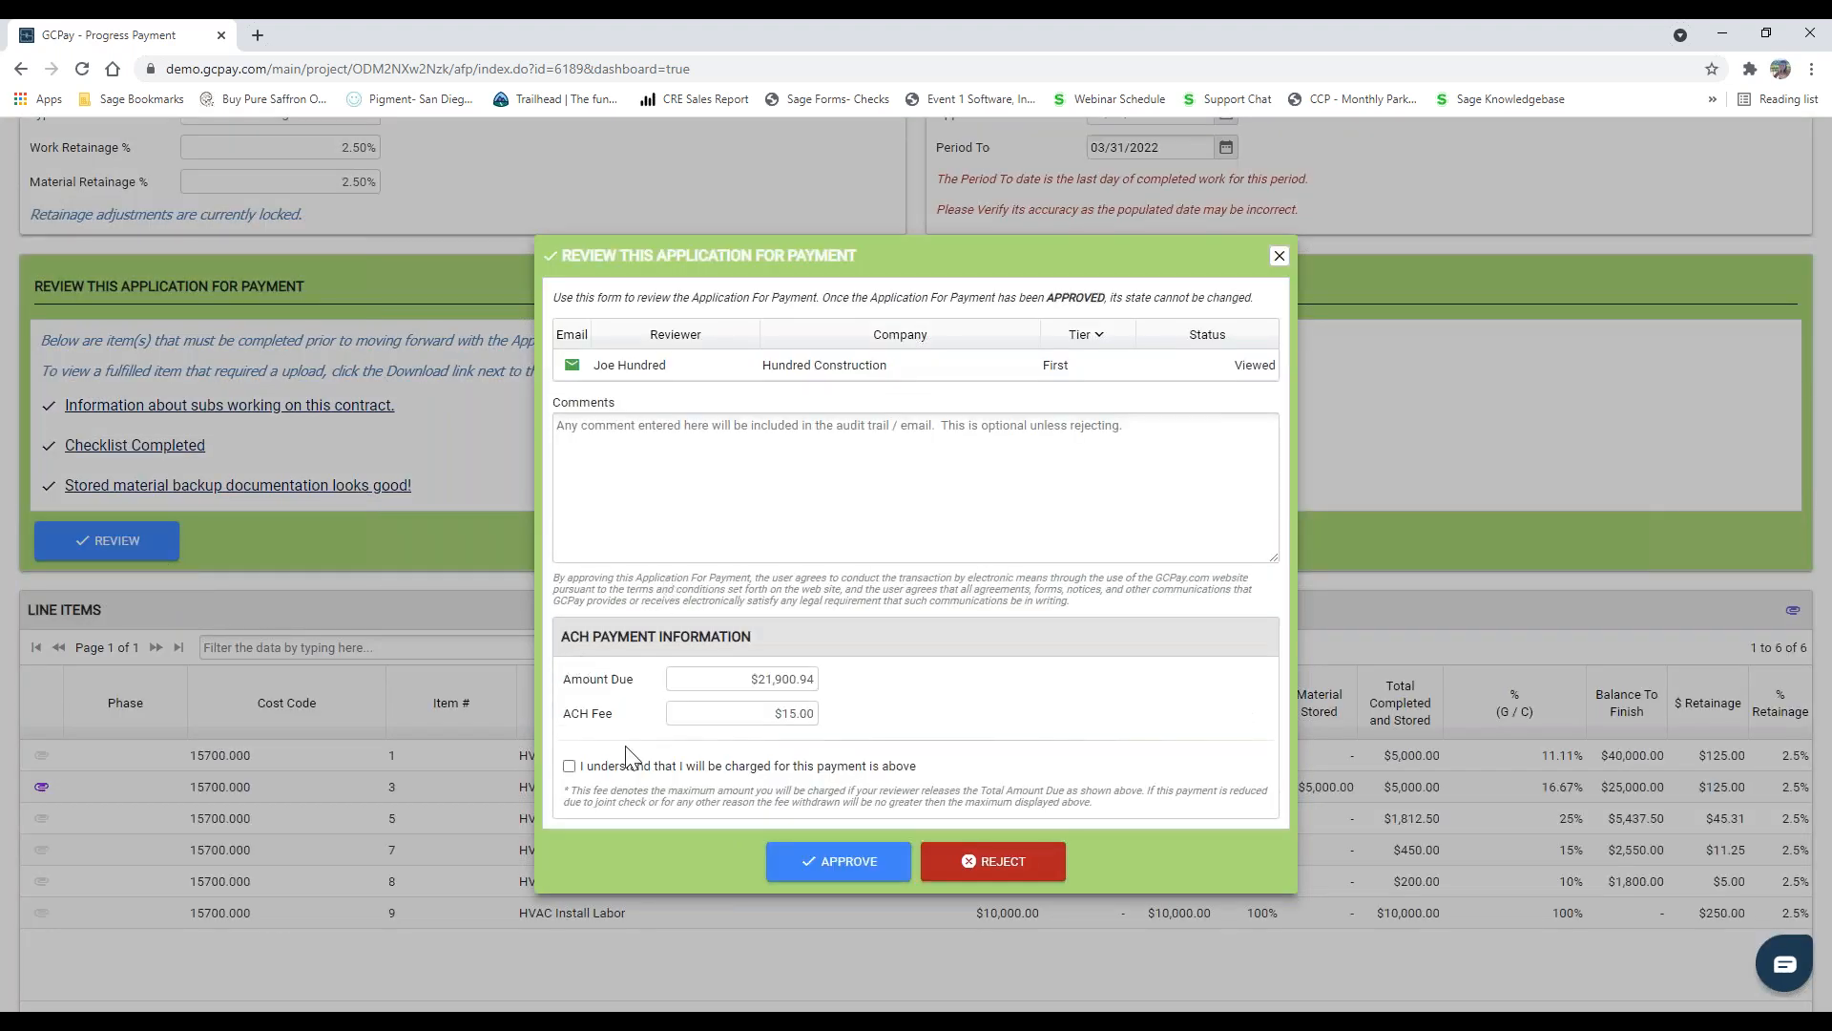
pyautogui.click(830, 865)
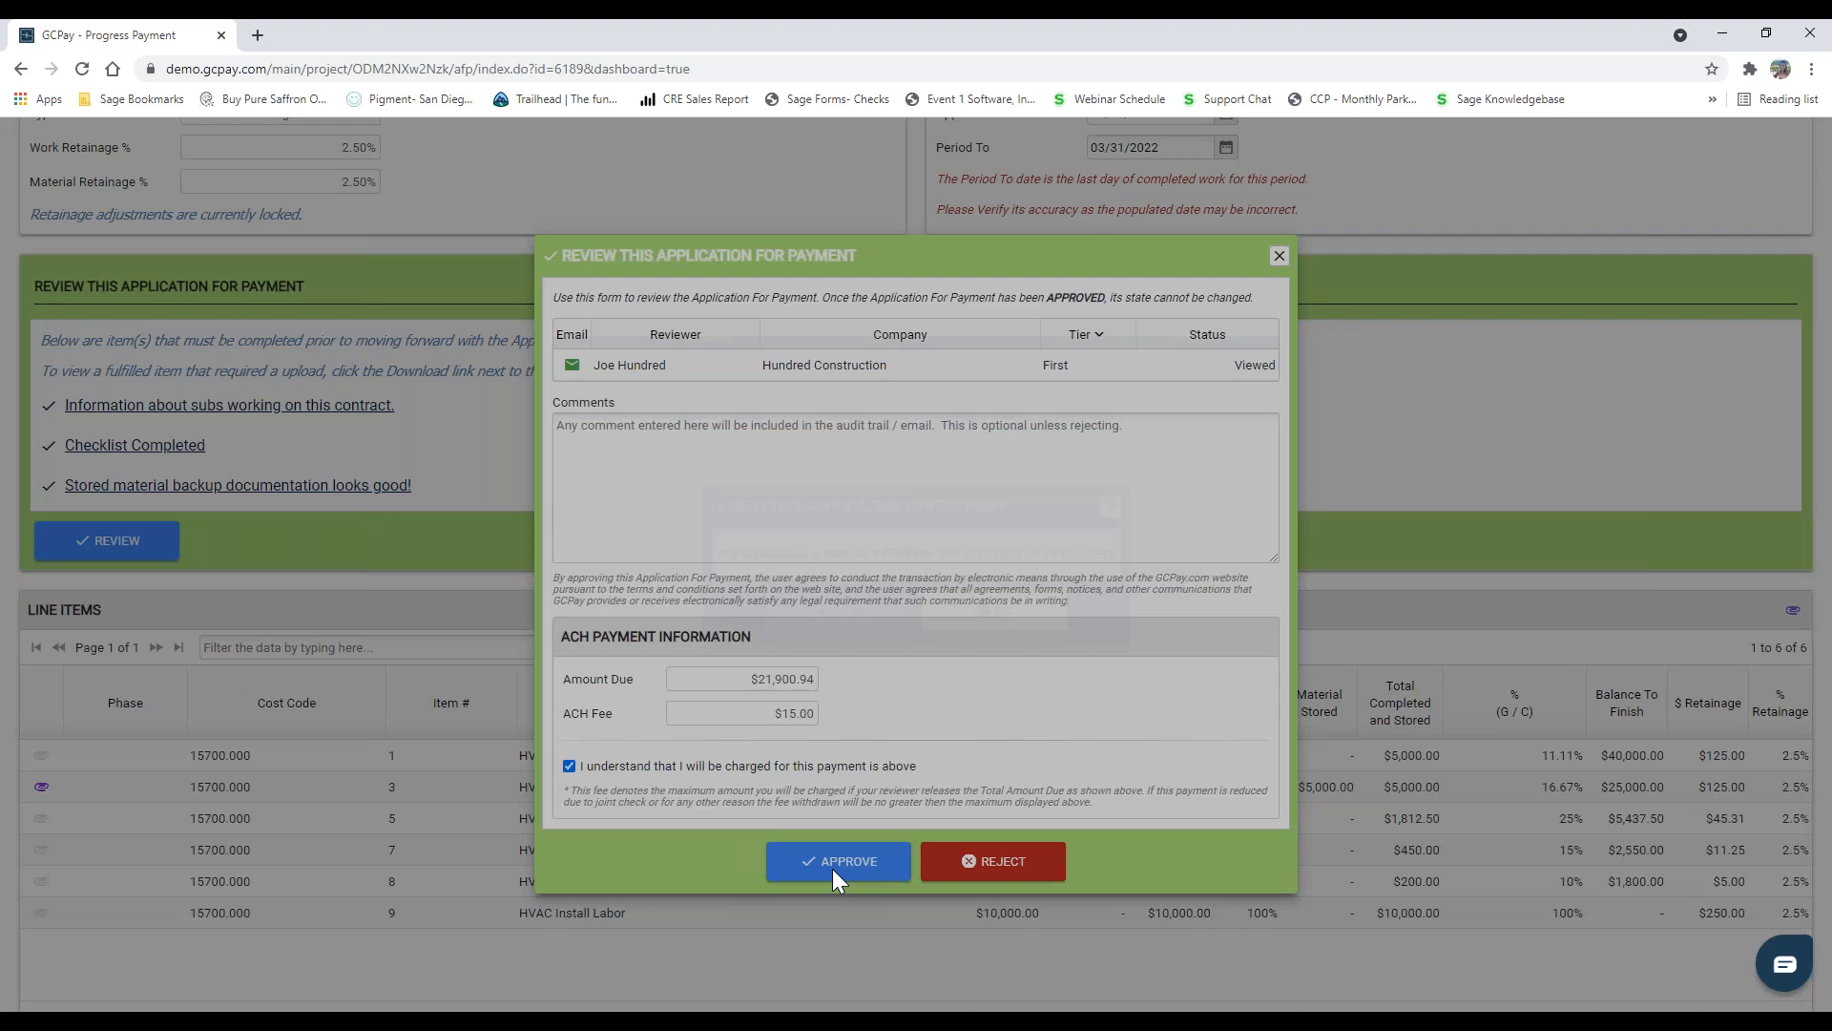
pyautogui.click(832, 622)
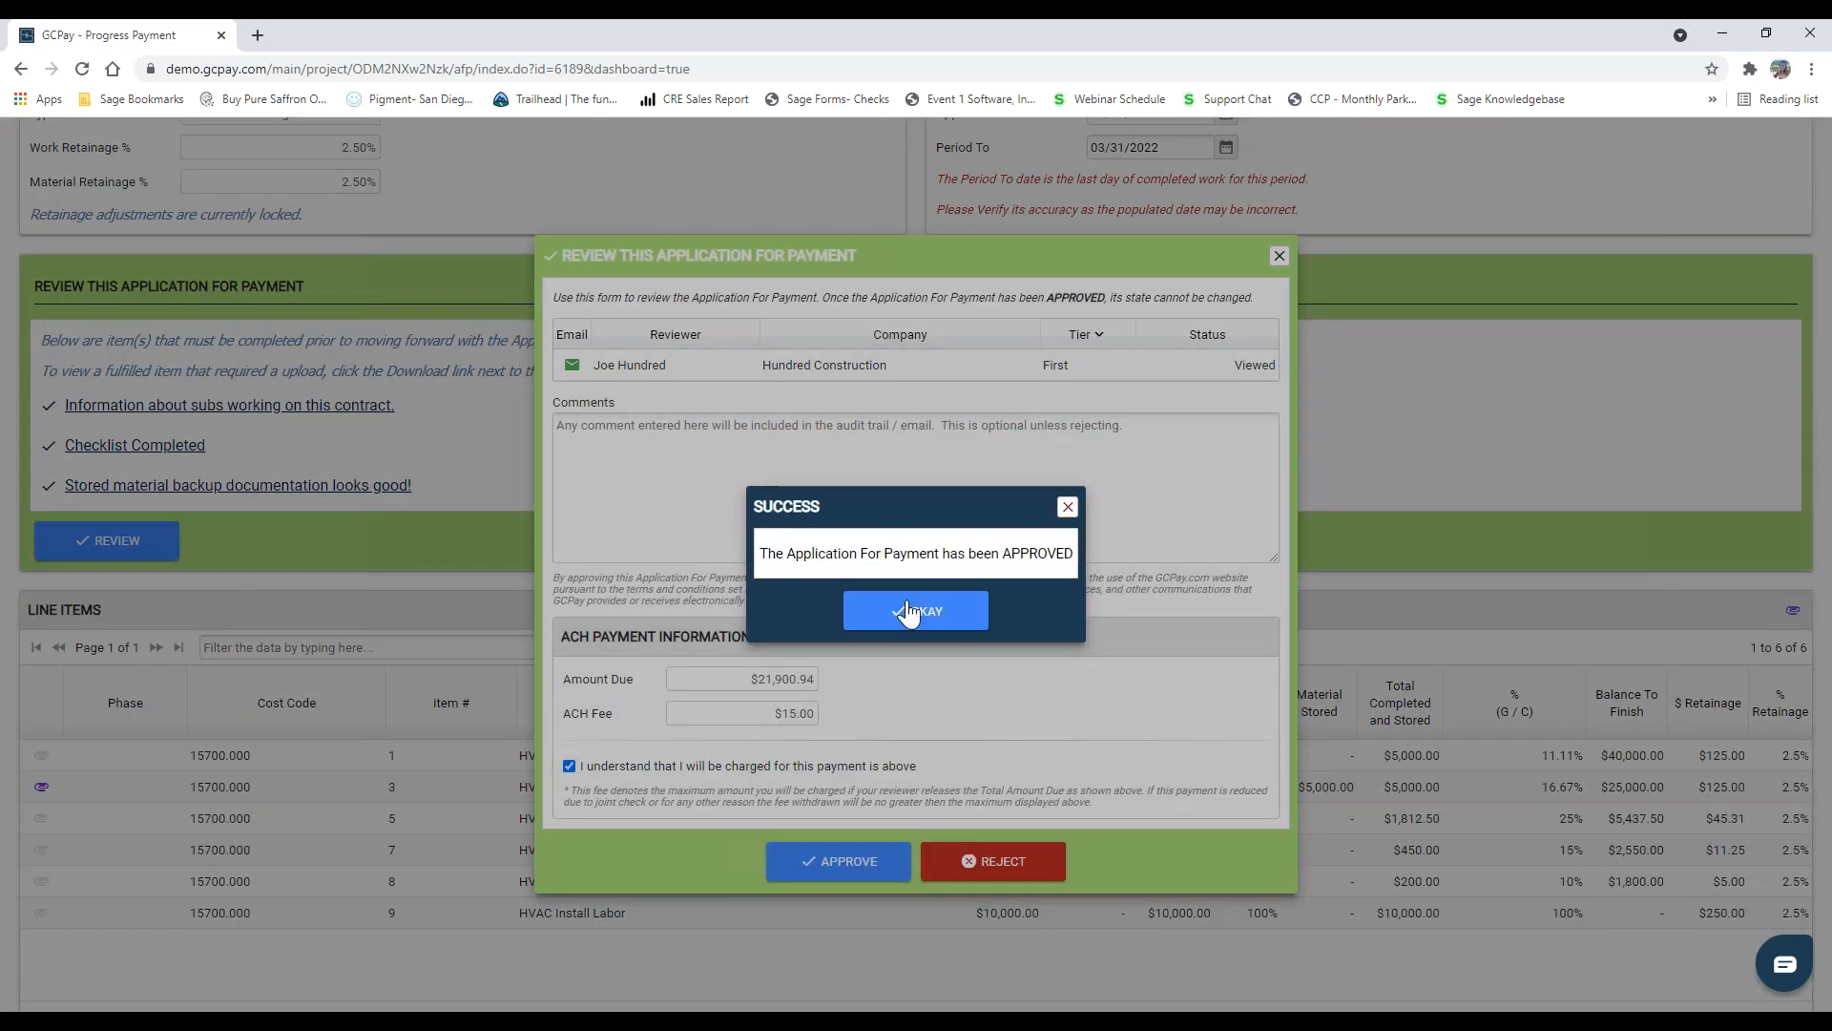
pyautogui.click(909, 616)
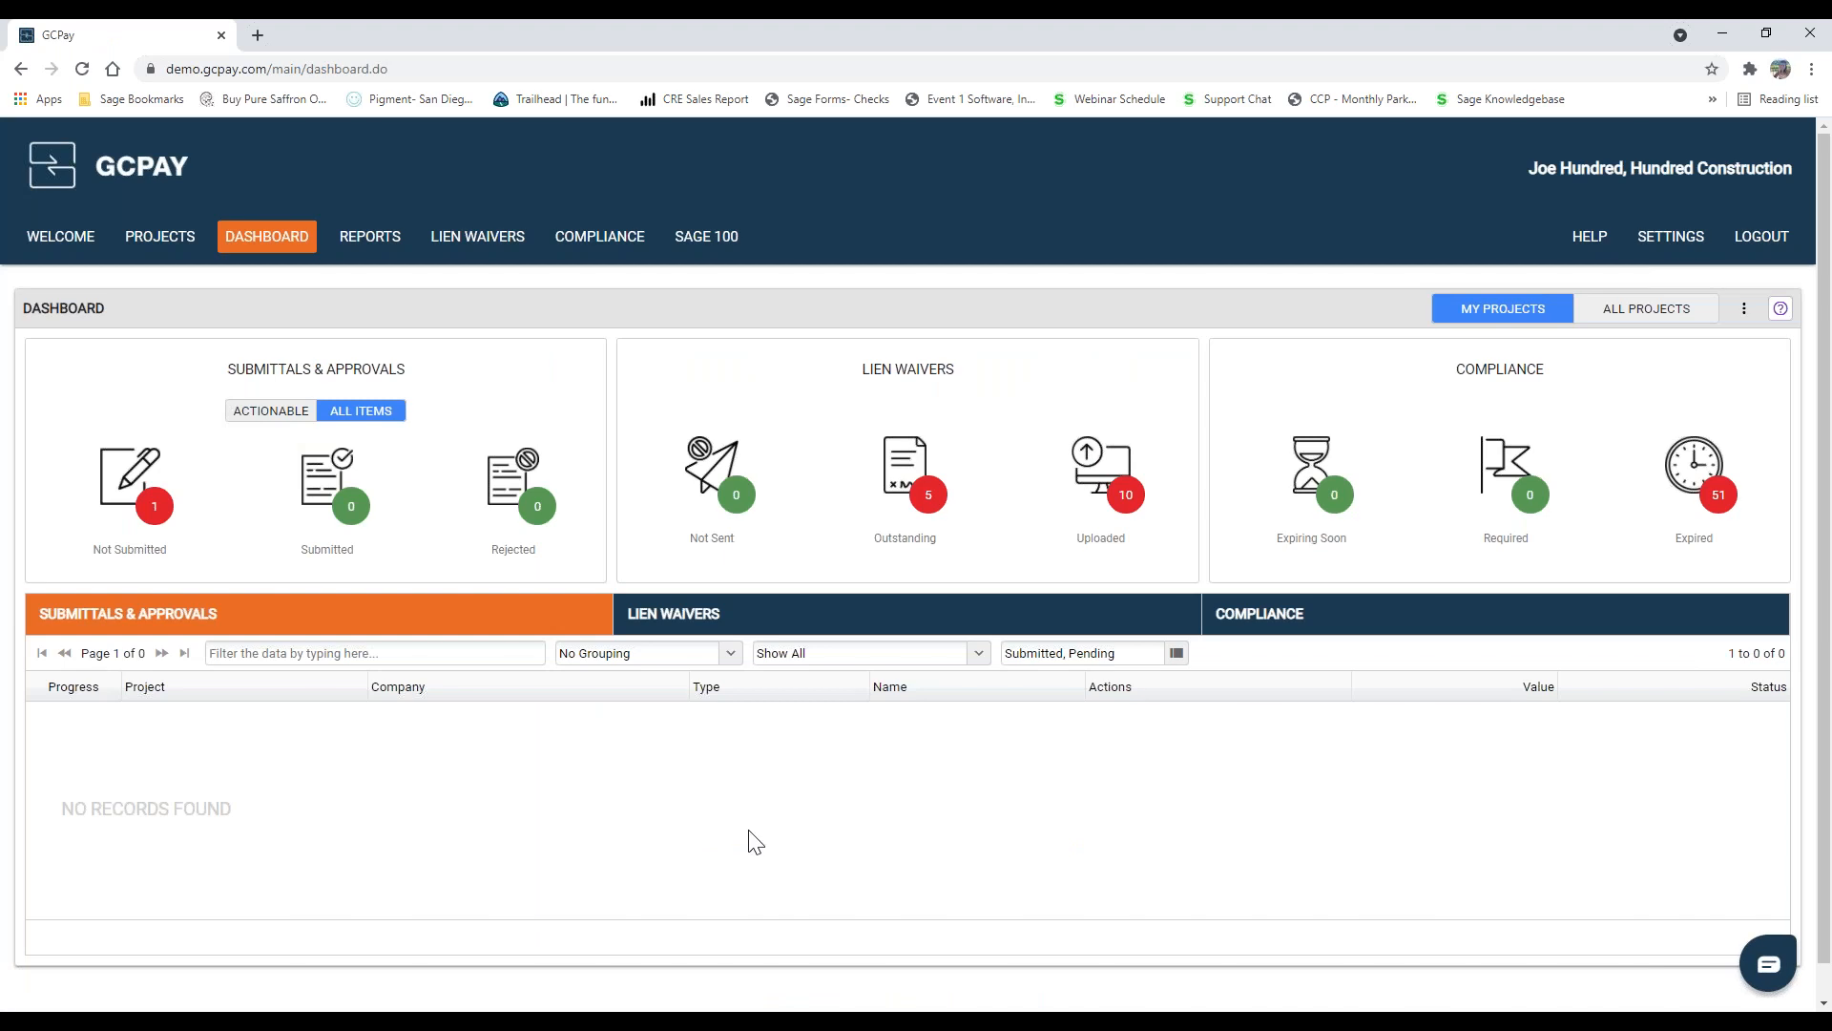
# Step: View the approved applications for payment exportable to Sage 100, selecting and deselecting all of them to show the export selection
pyautogui.click(707, 238)
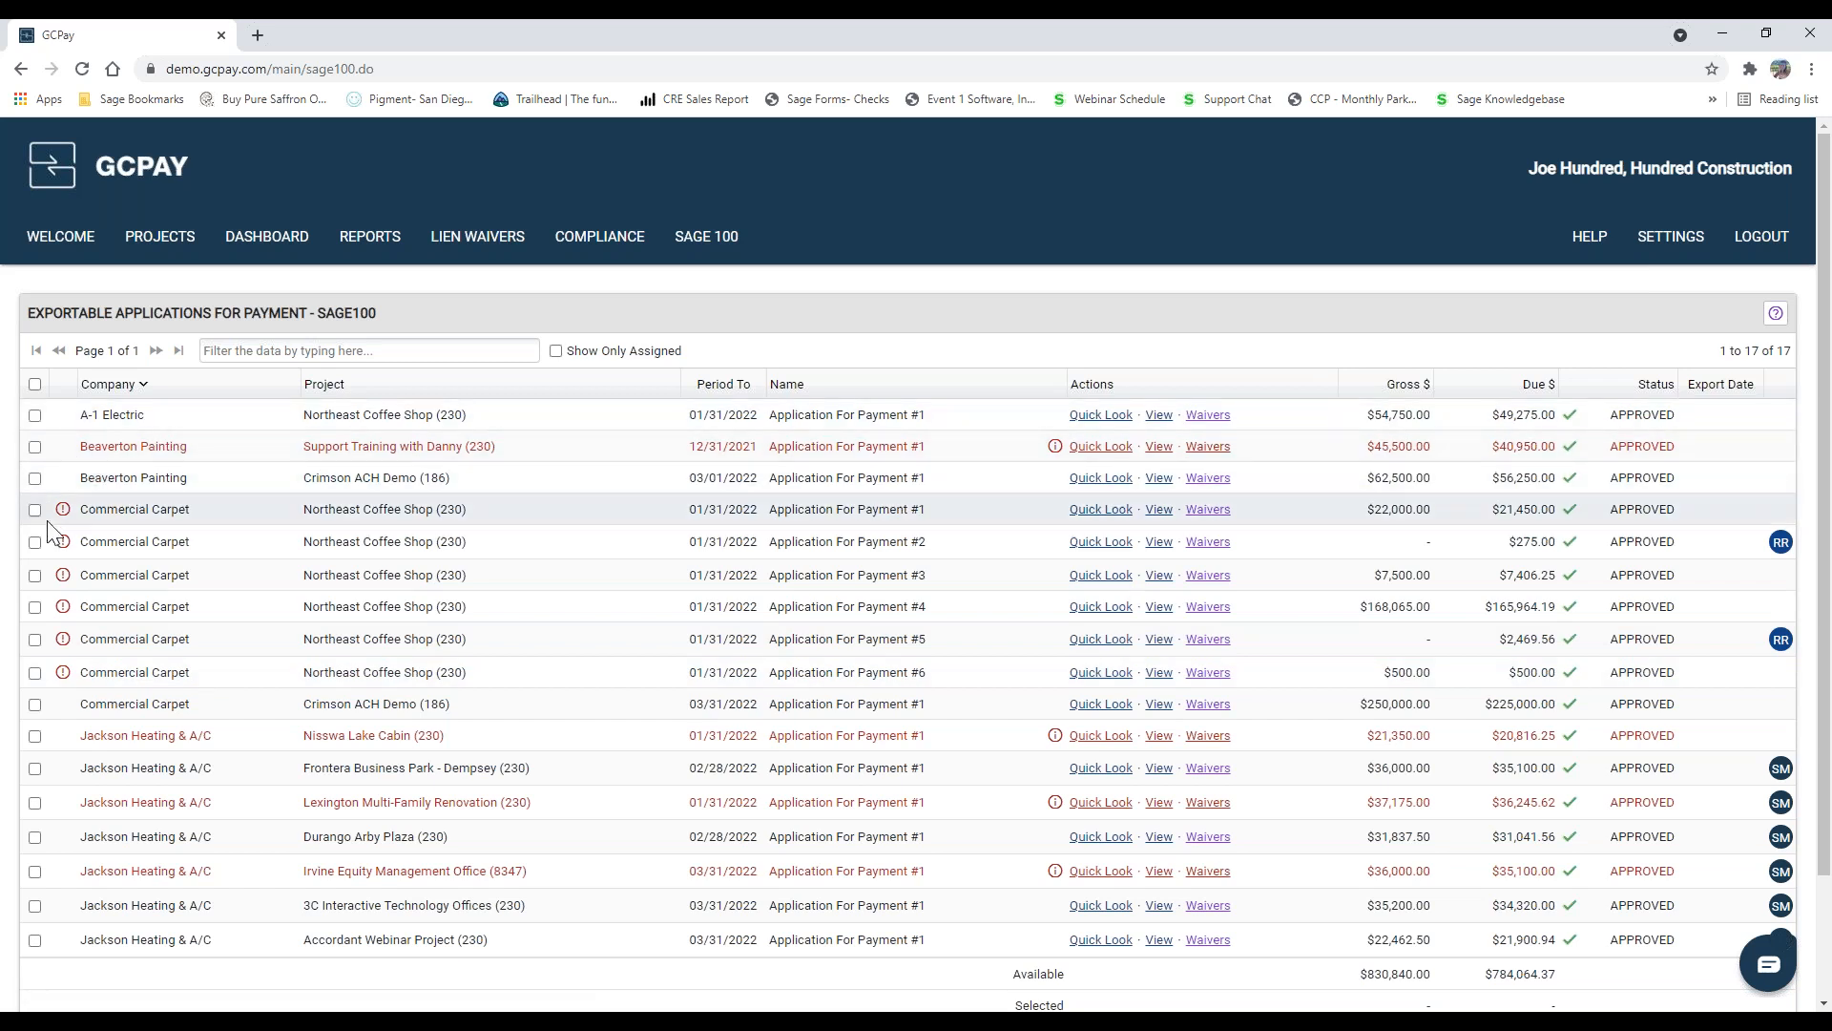
pyautogui.click(36, 383)
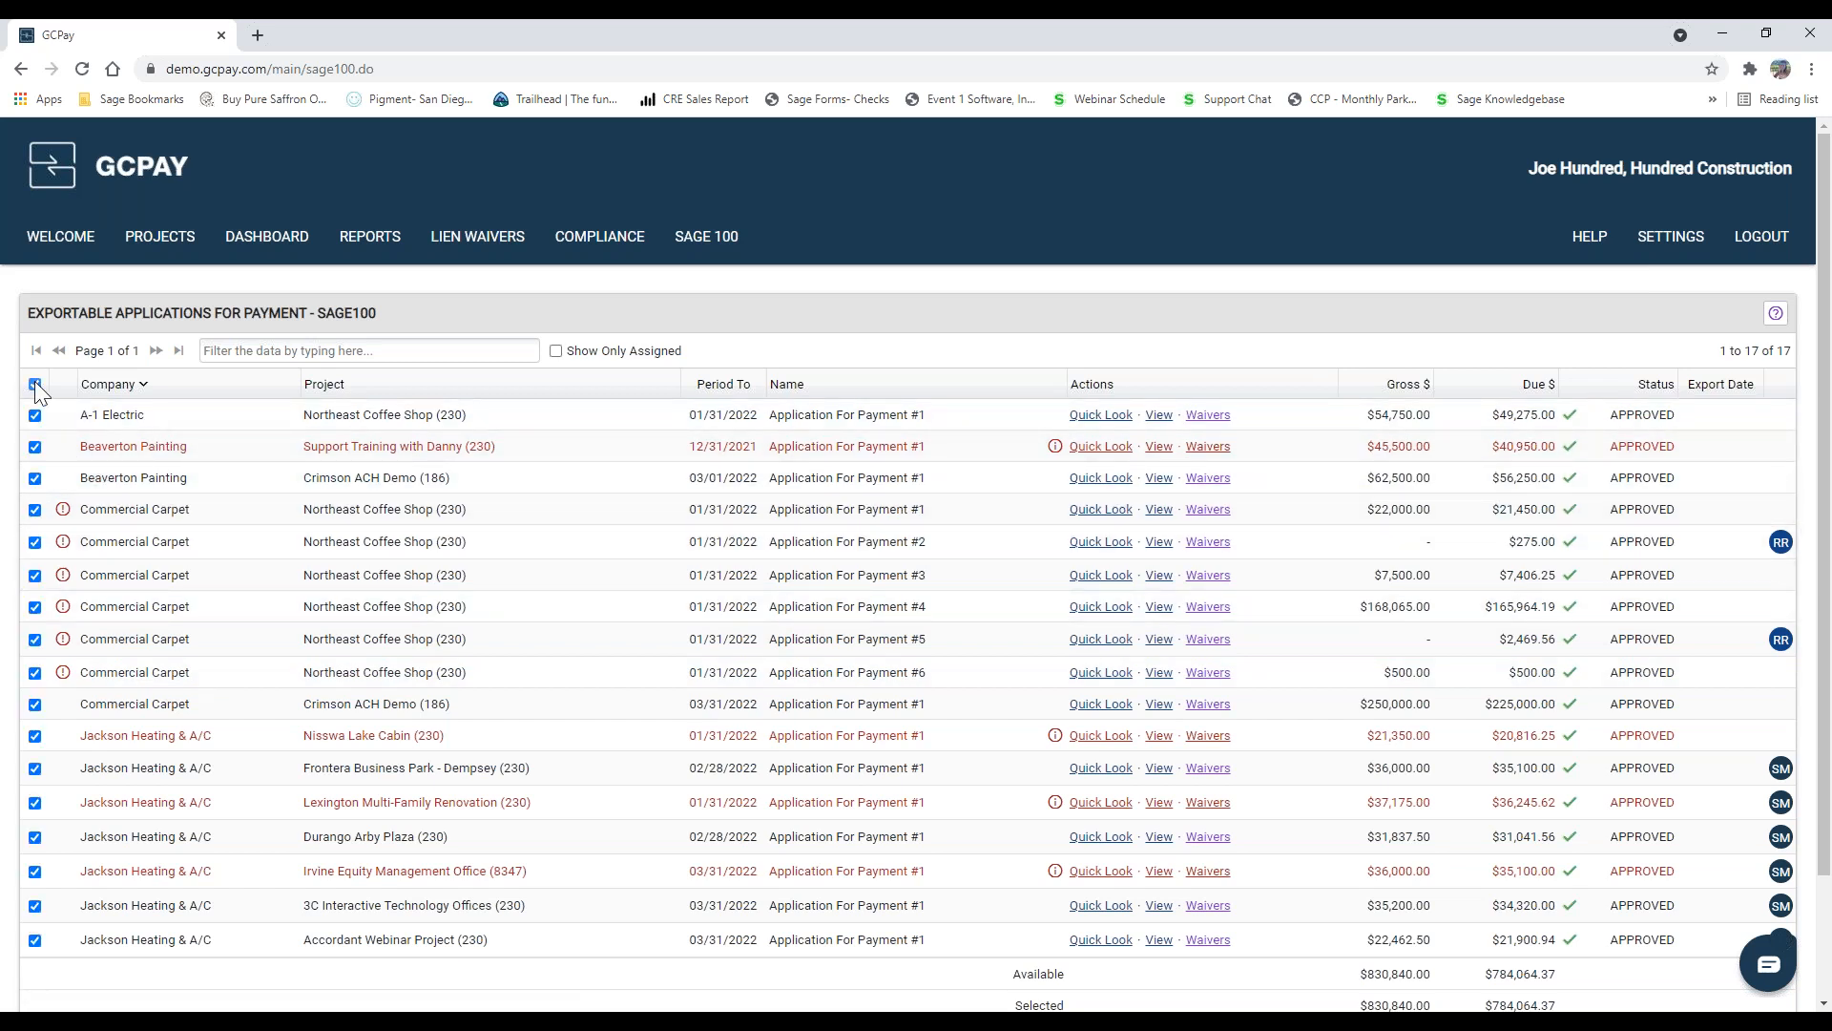
pyautogui.click(35, 384)
pyautogui.scroll(-2, 205, 613)
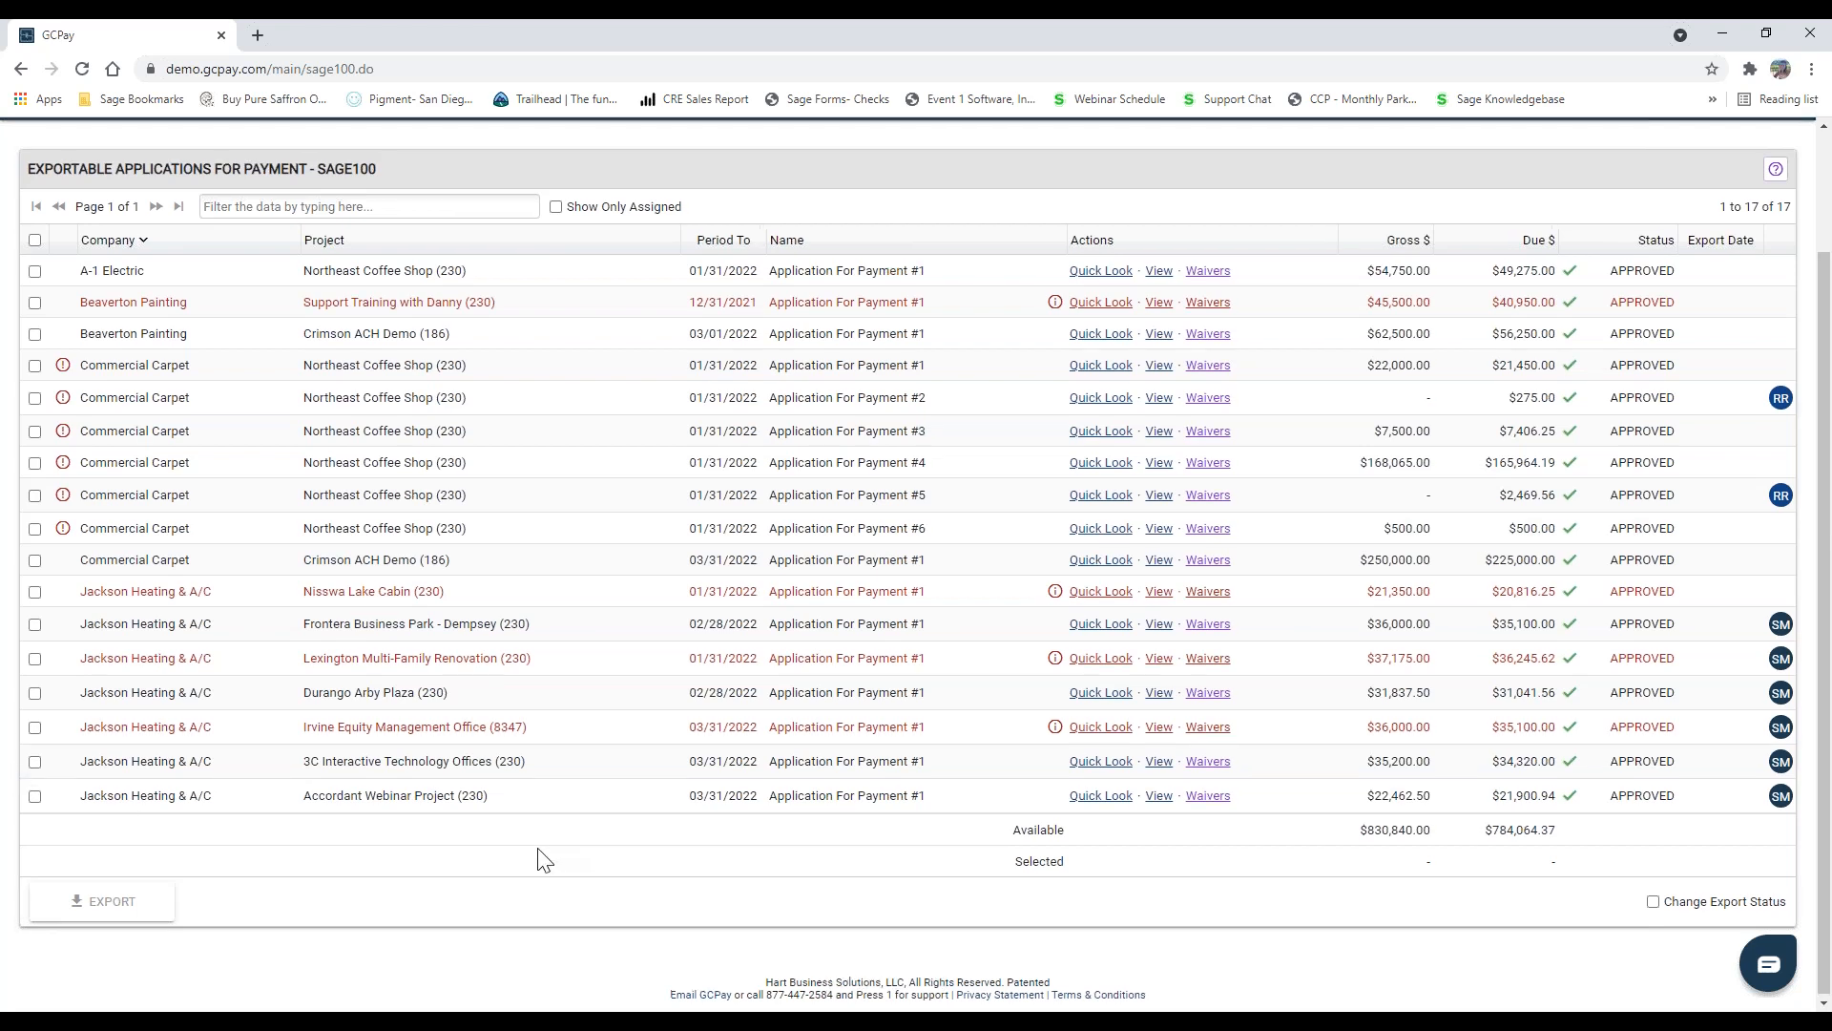
pyautogui.scroll(2, 541, 859)
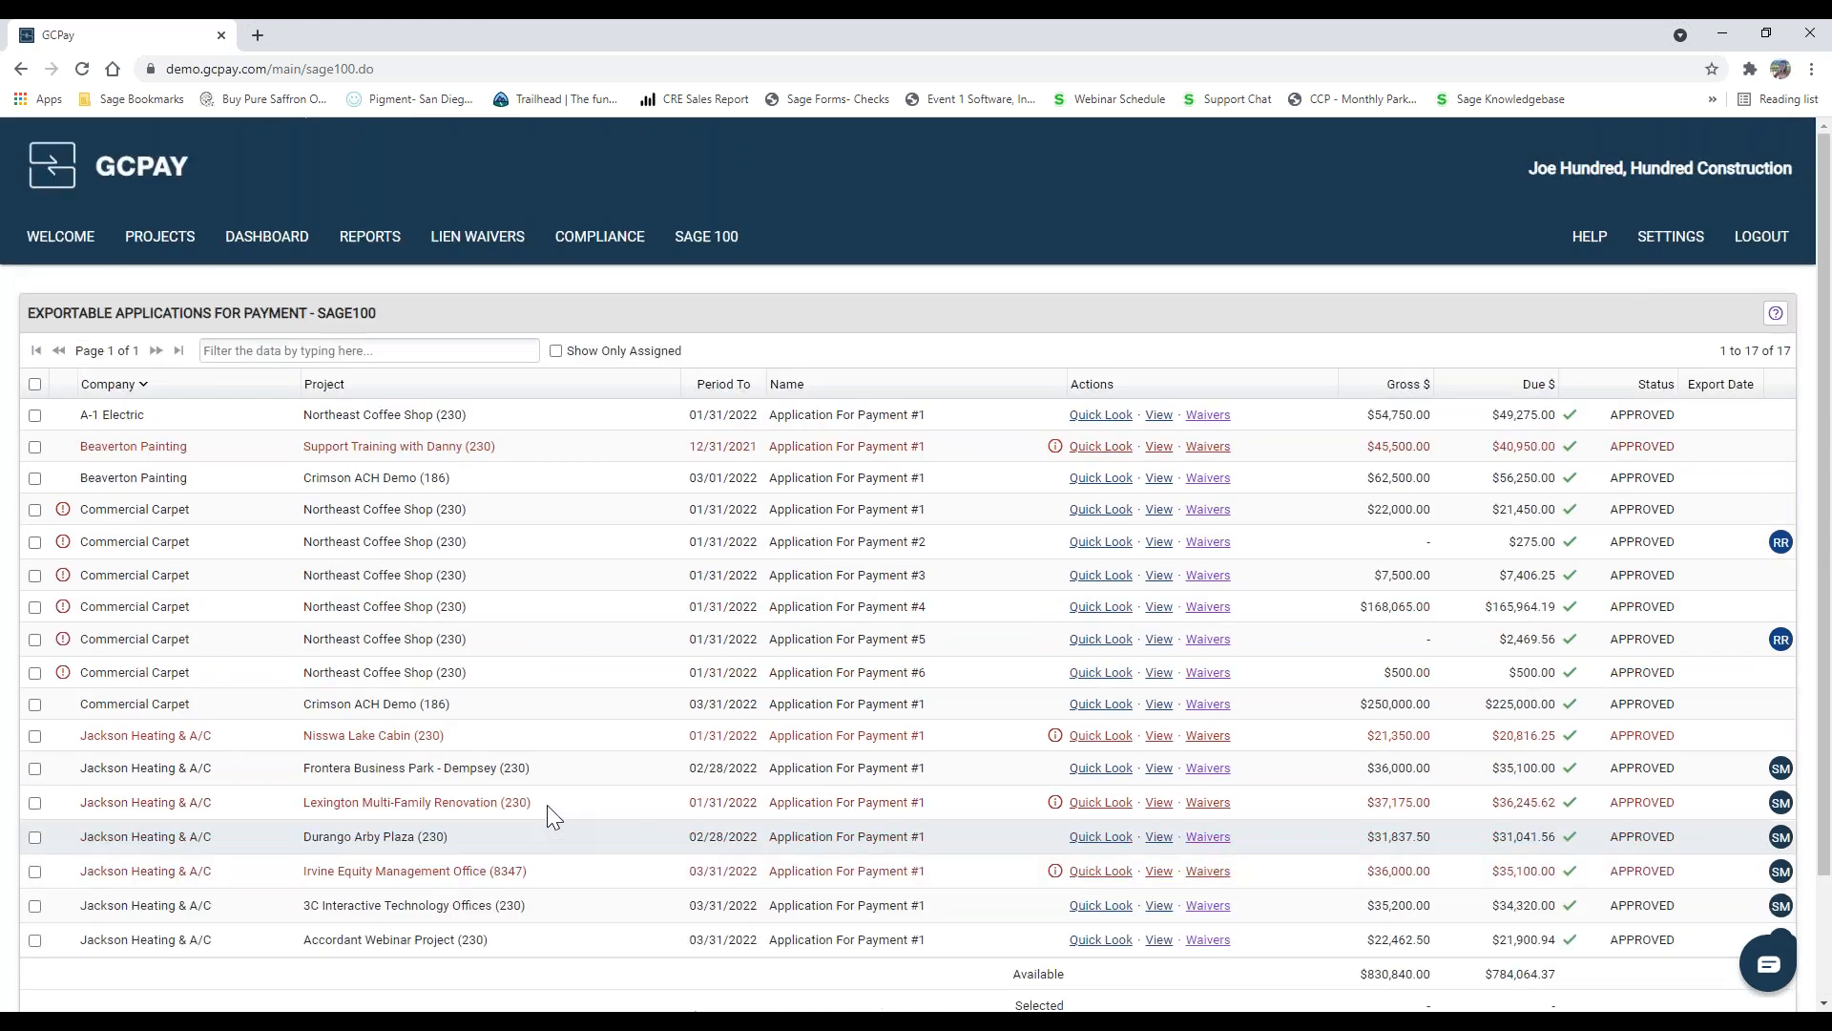
# Step: Open the Accordant Webinar Project from the project list and display its approved applications payable by ACH
pyautogui.click(20, 70)
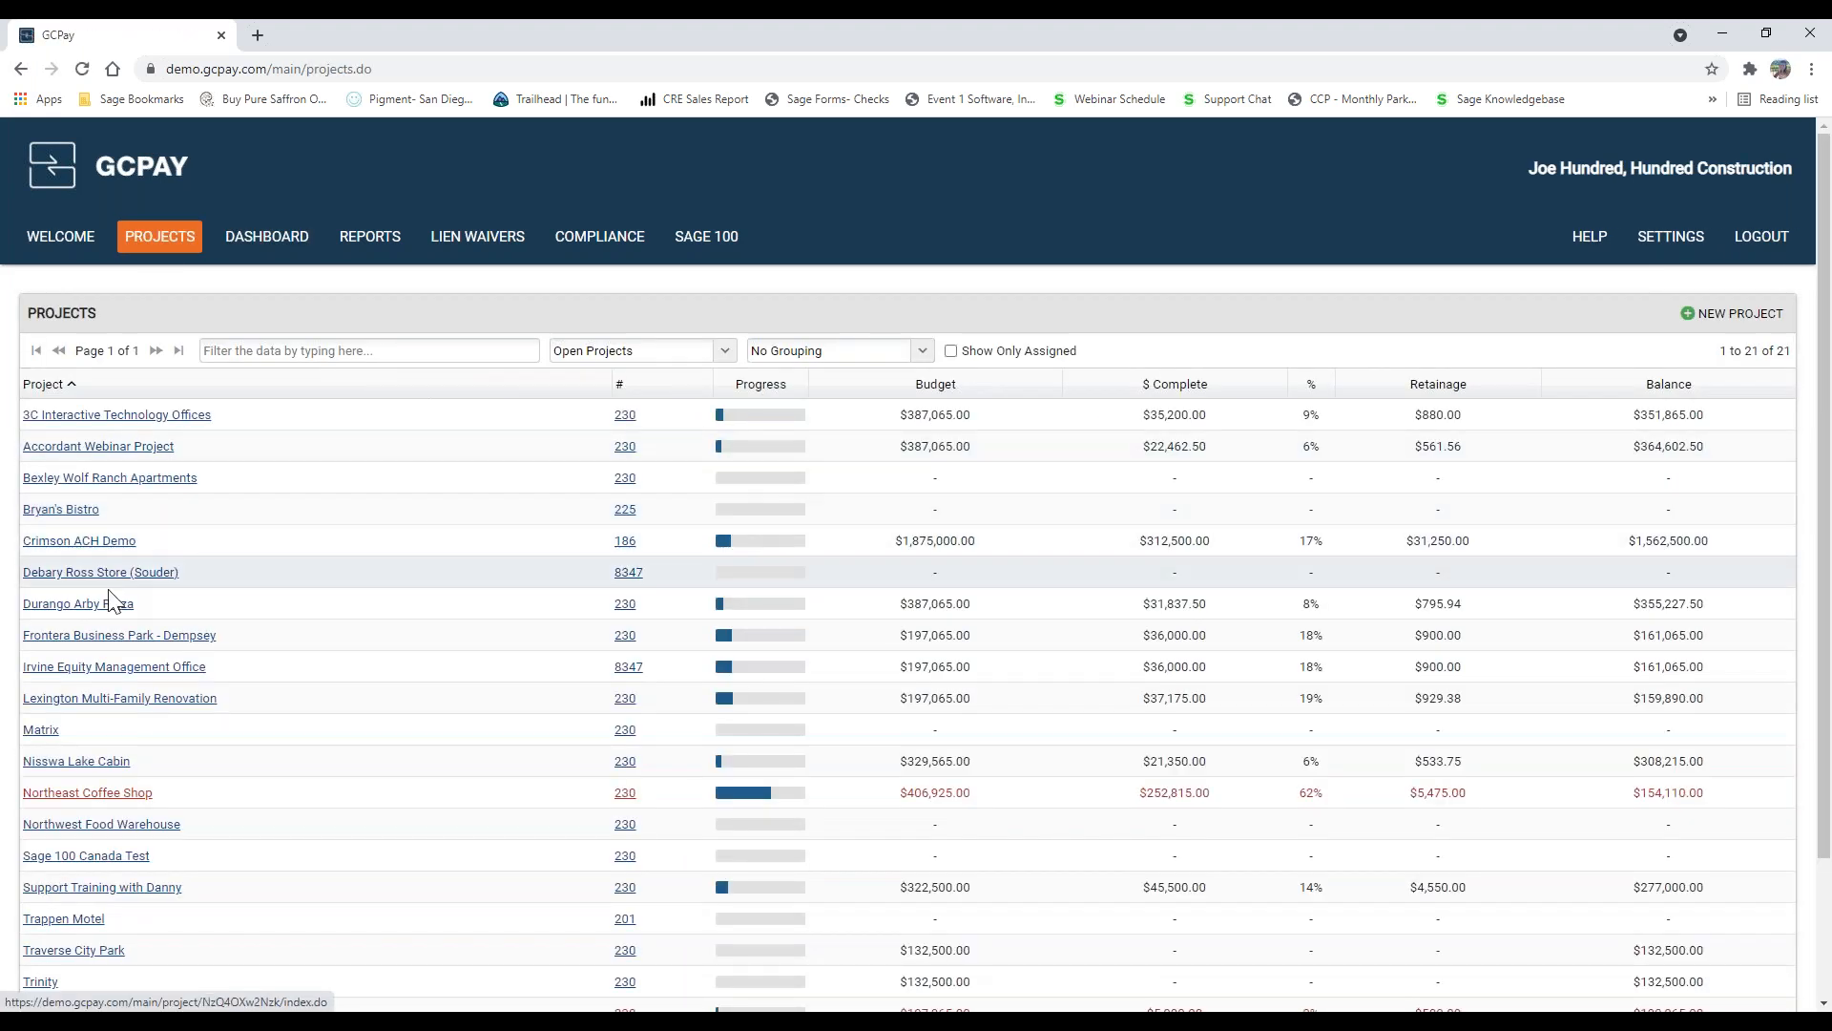
pyautogui.click(99, 449)
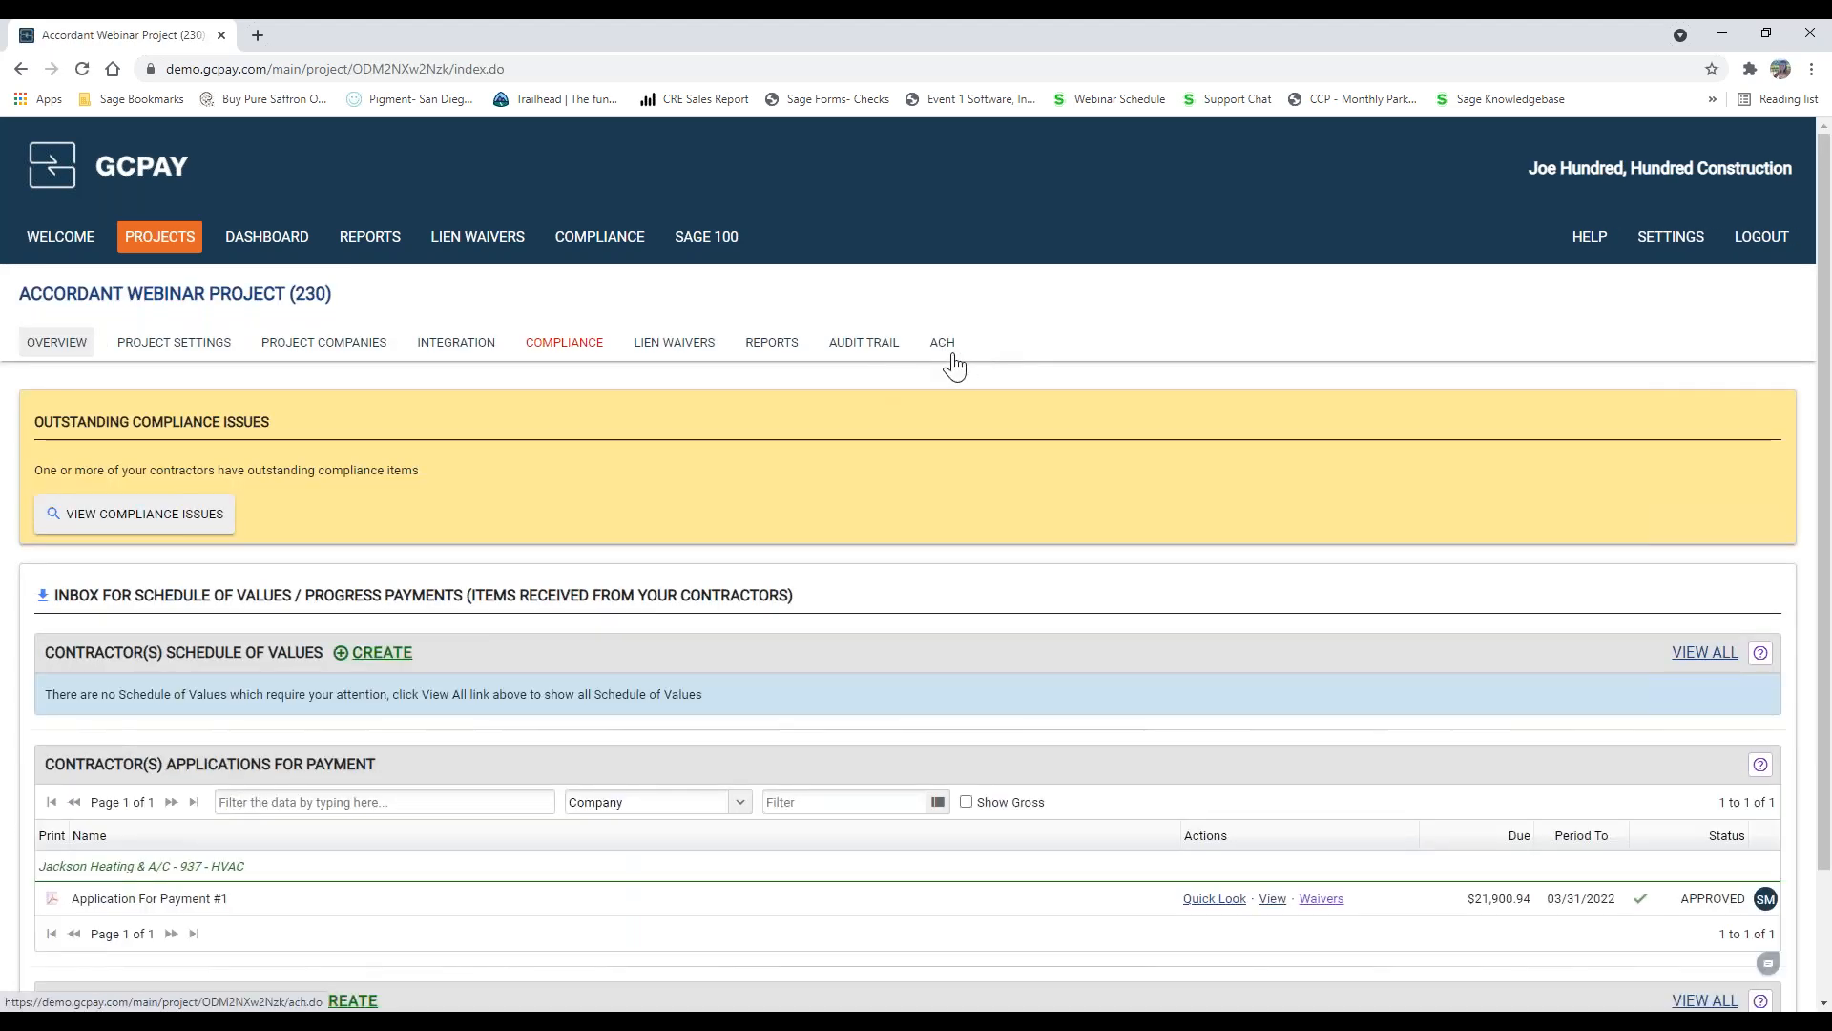
pyautogui.click(943, 349)
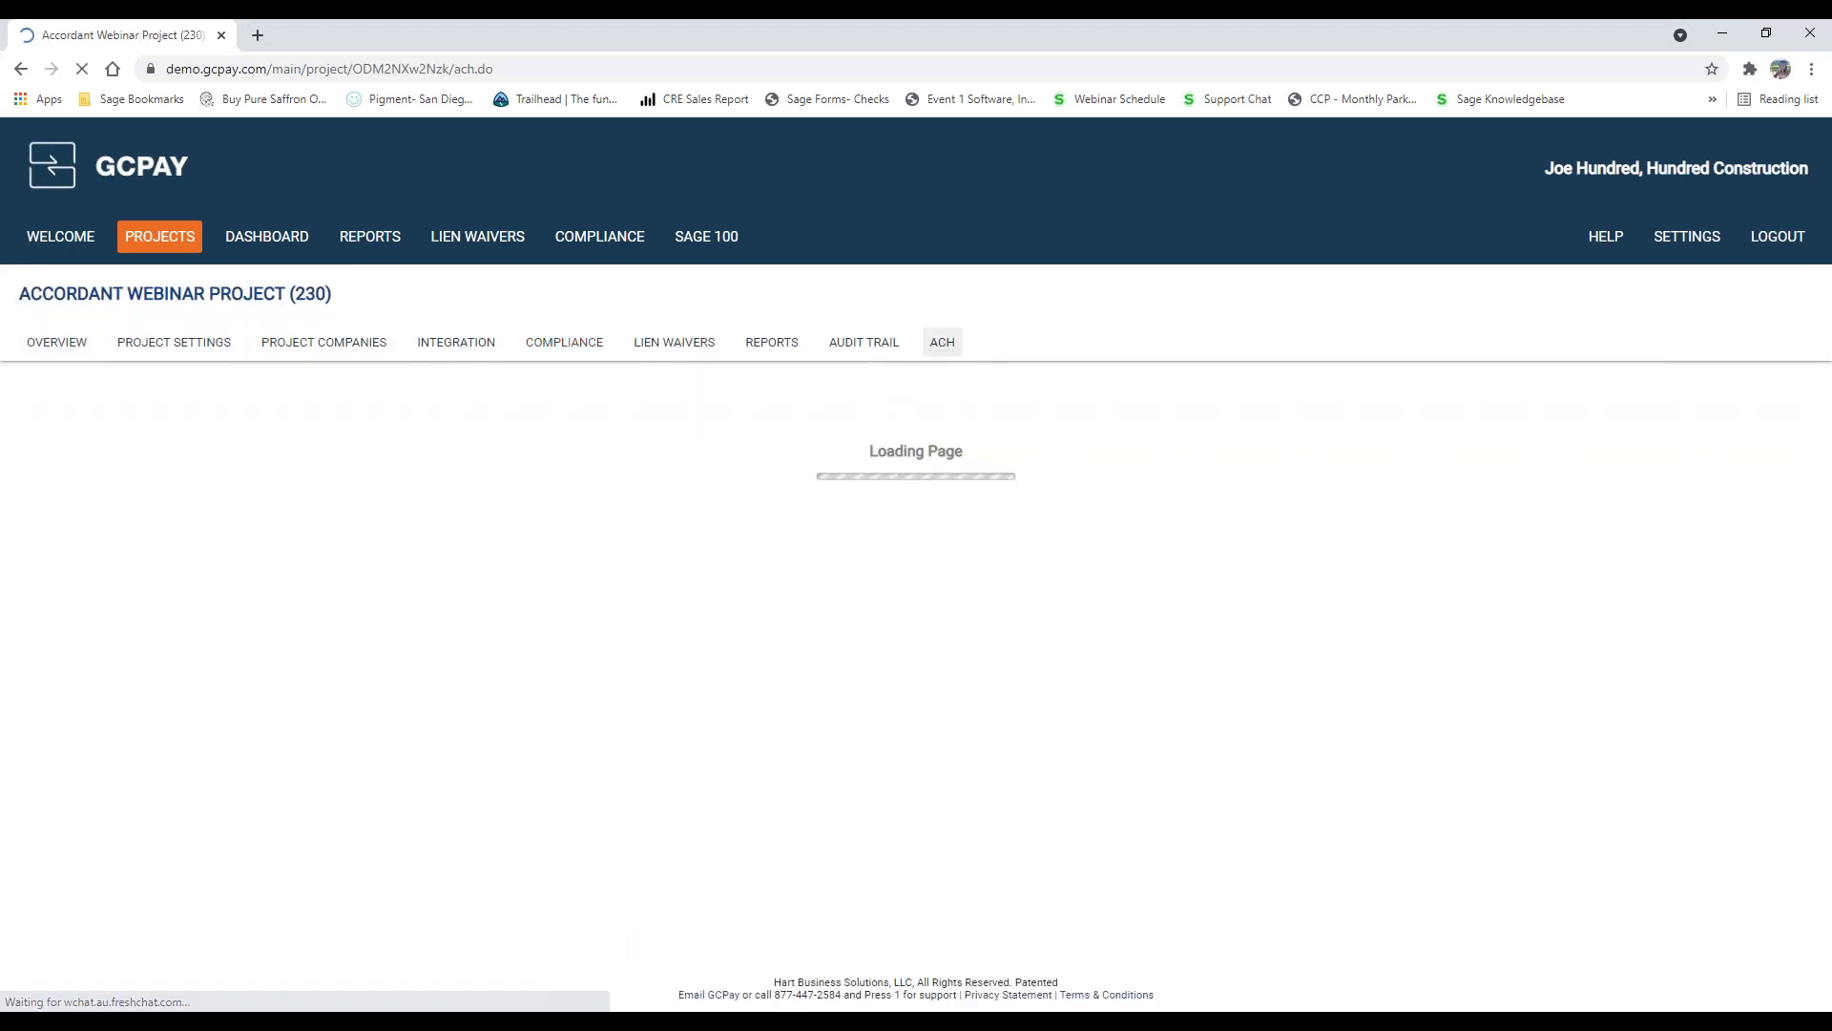
pyautogui.click(76, 449)
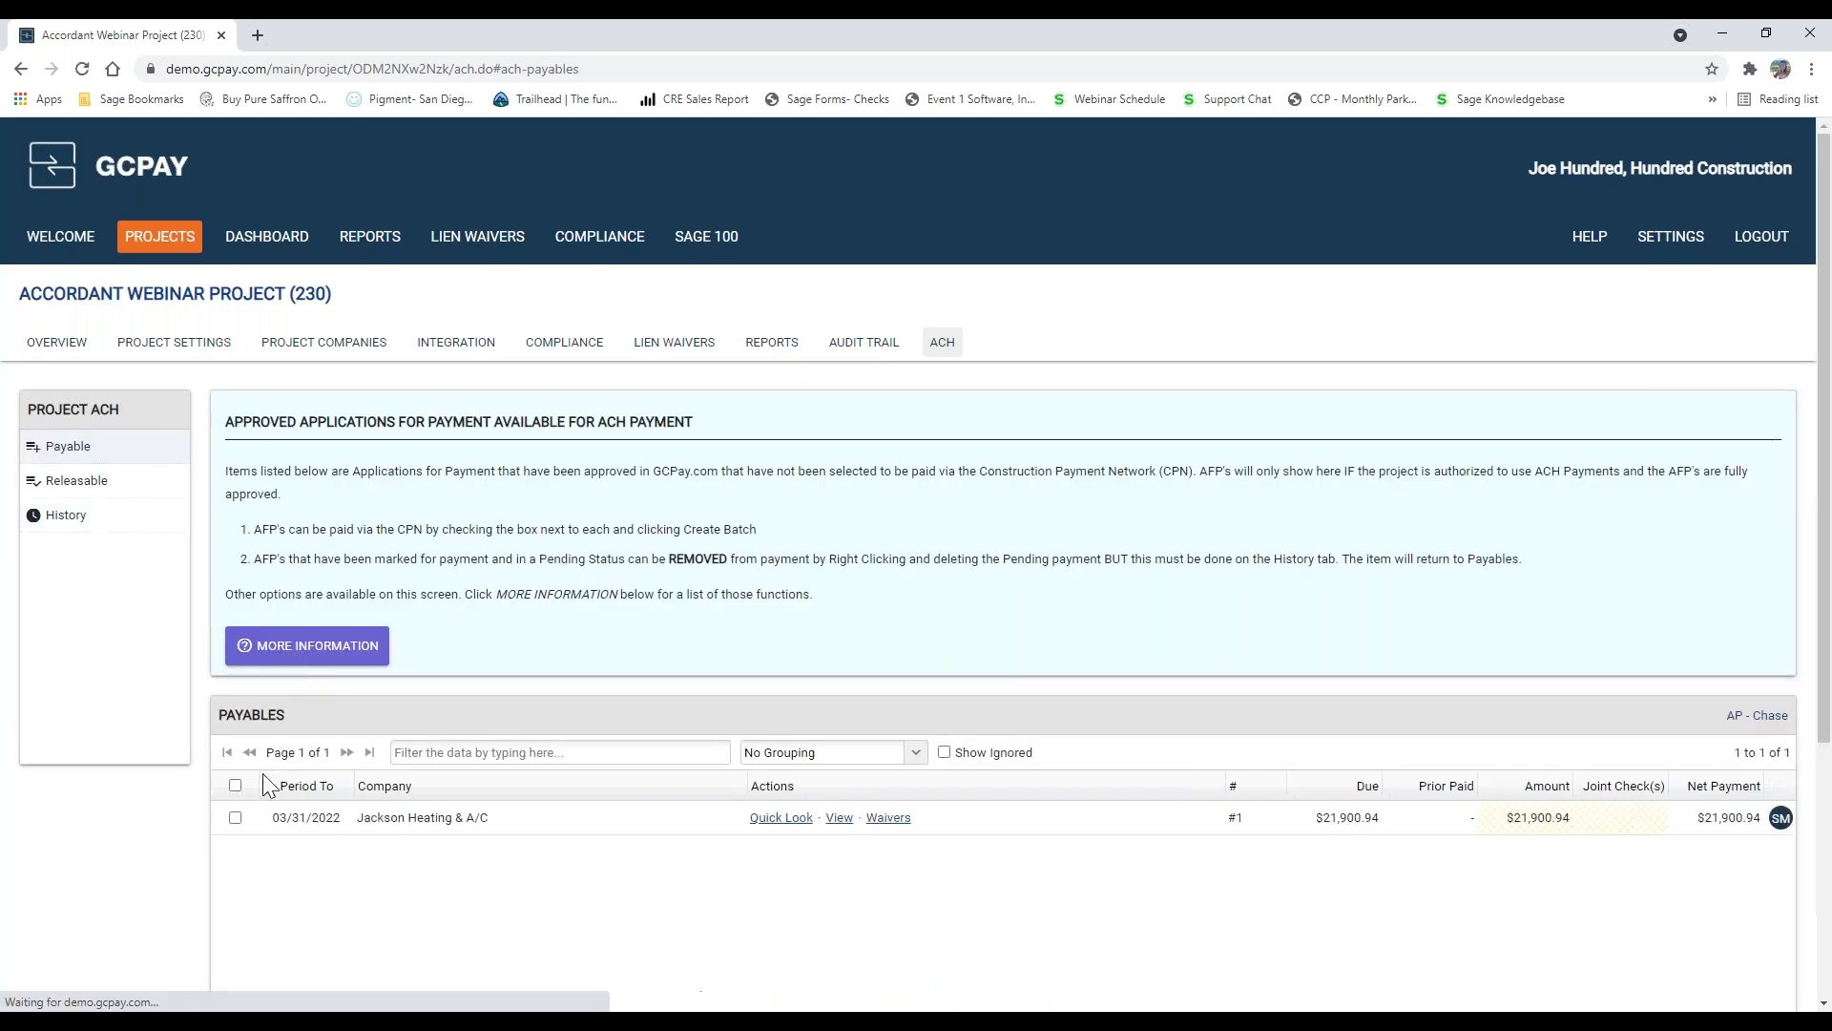
# Step: Create a payable ACH batch containing Jackson Heating & A/C's Application For Payment #1 and confirm its creation
pyautogui.click(236, 818)
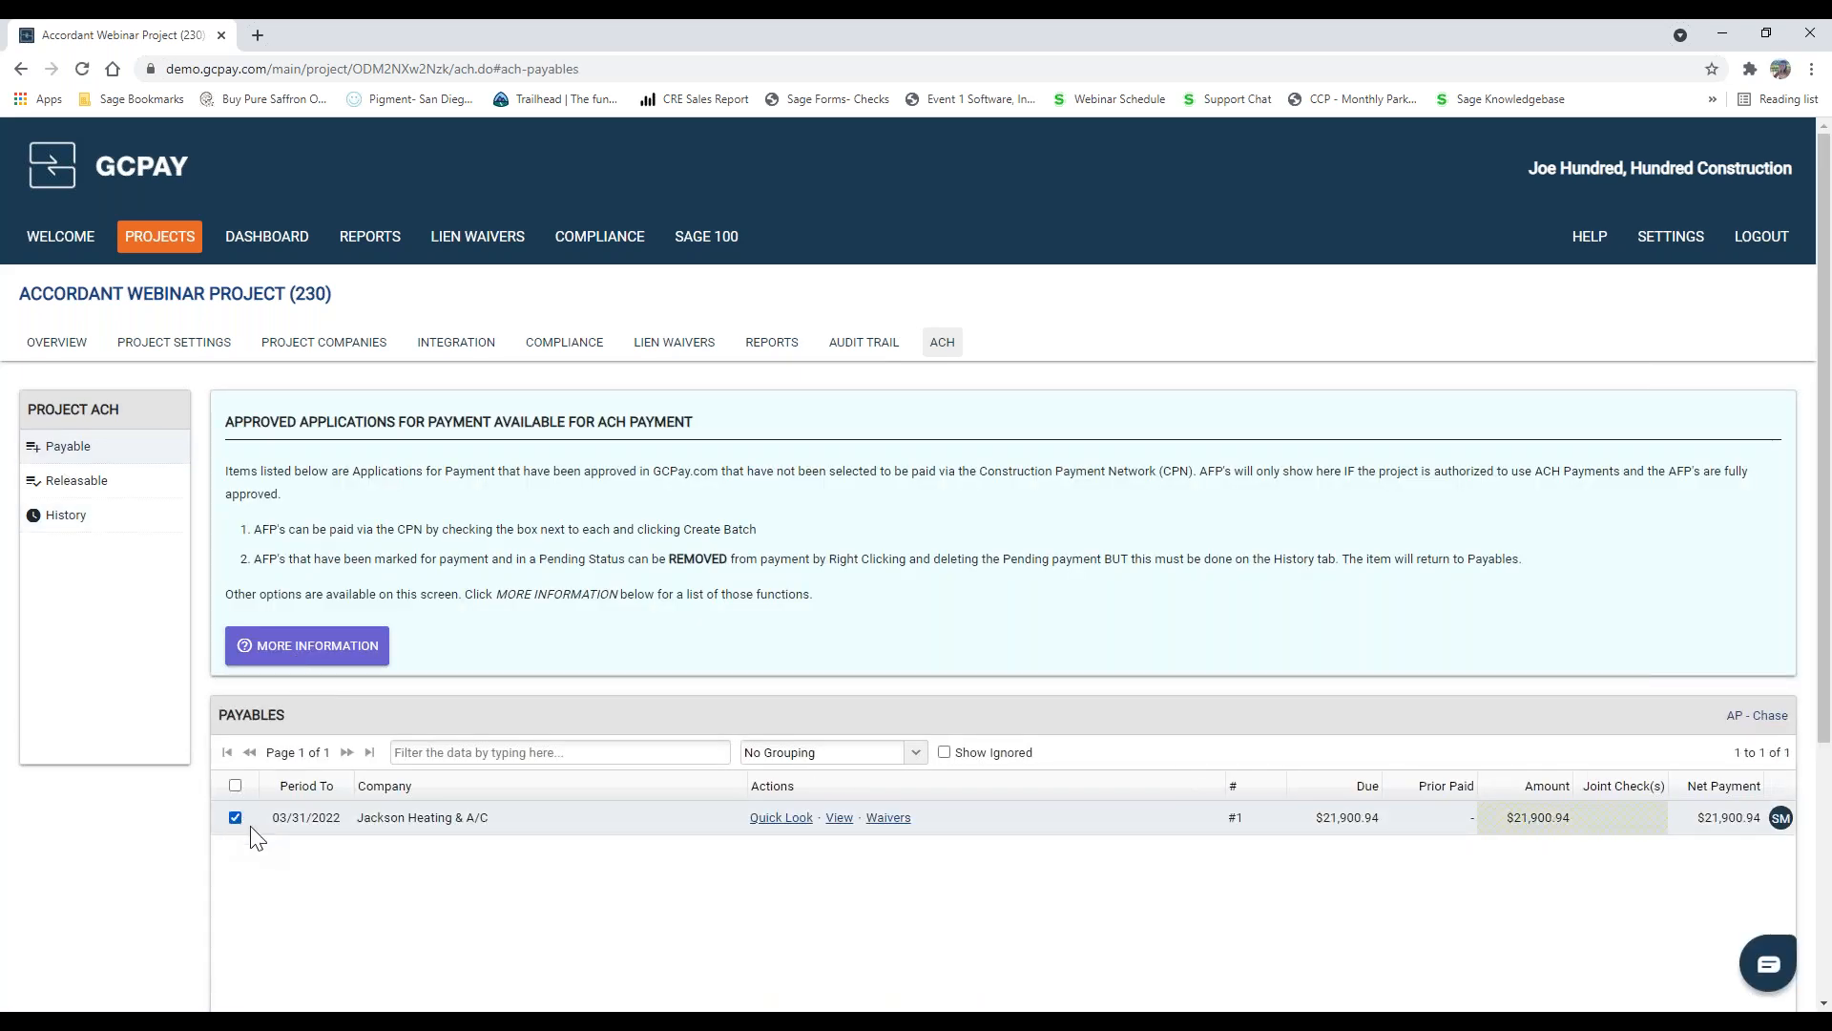
pyautogui.scroll(-2, 1407, 930)
pyautogui.scroll(-2, 1422, 932)
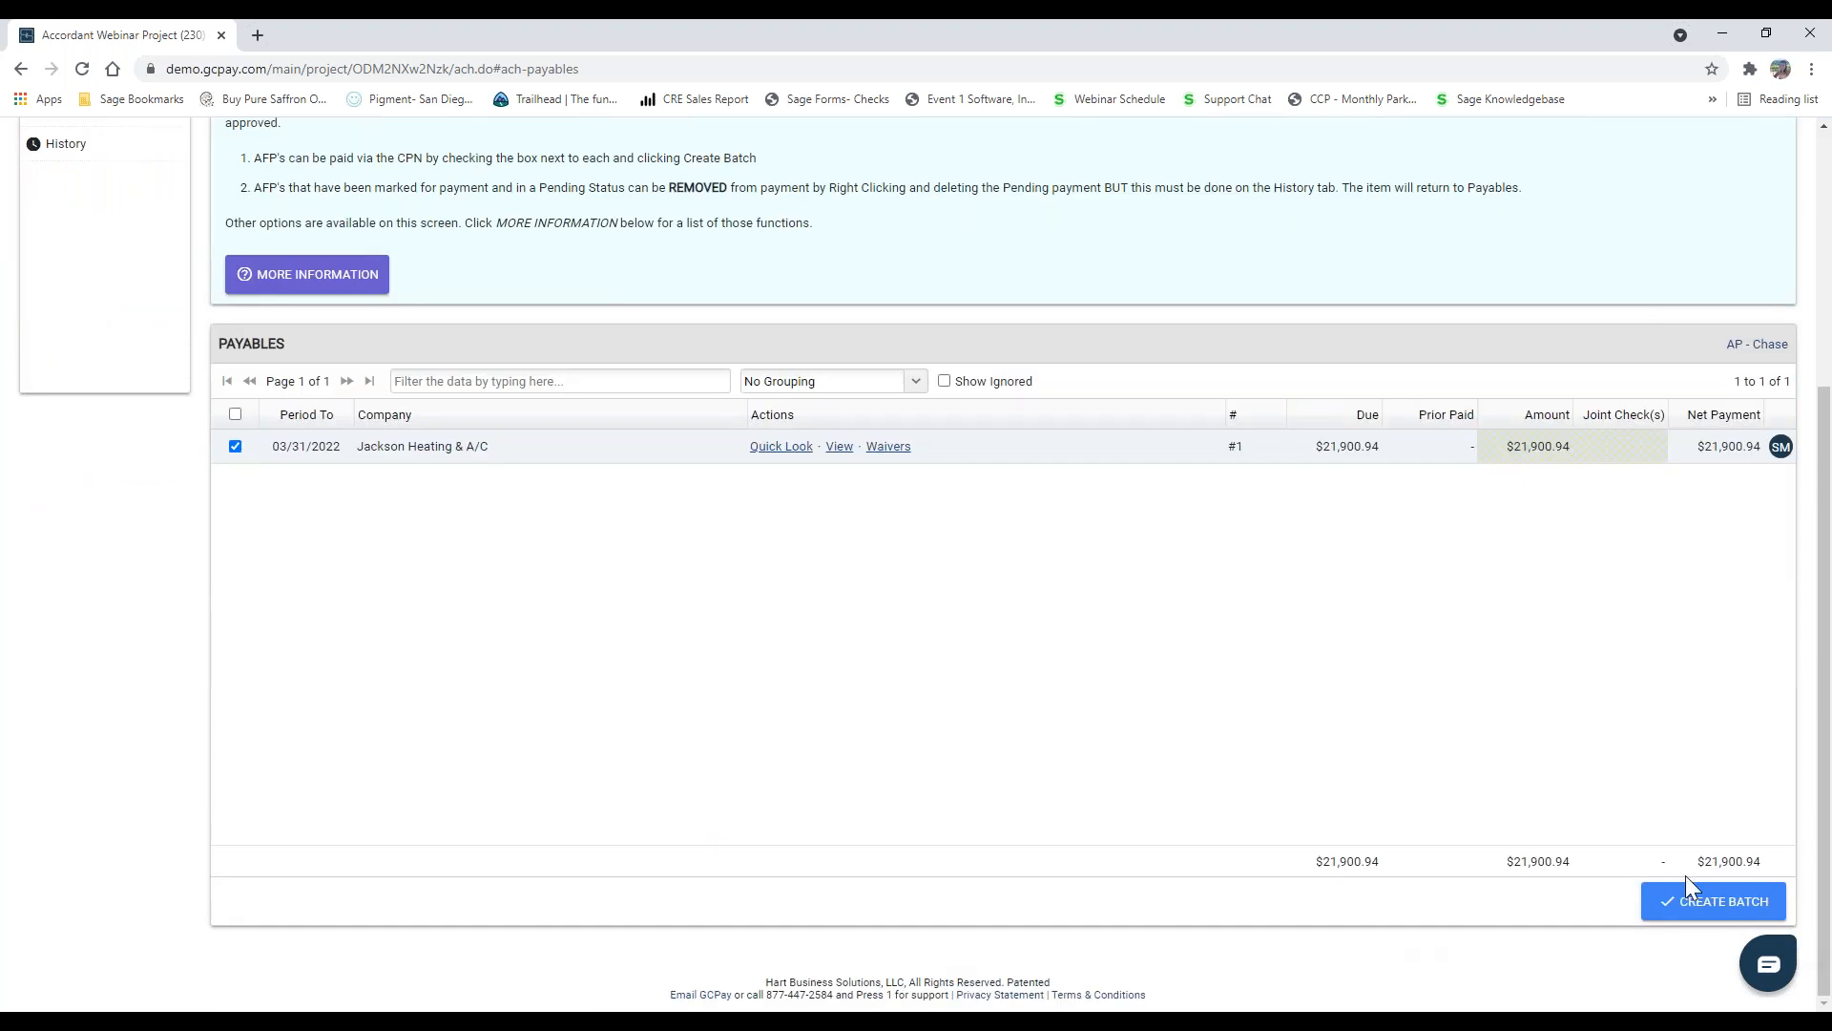
pyautogui.click(1718, 902)
pyautogui.click(986, 694)
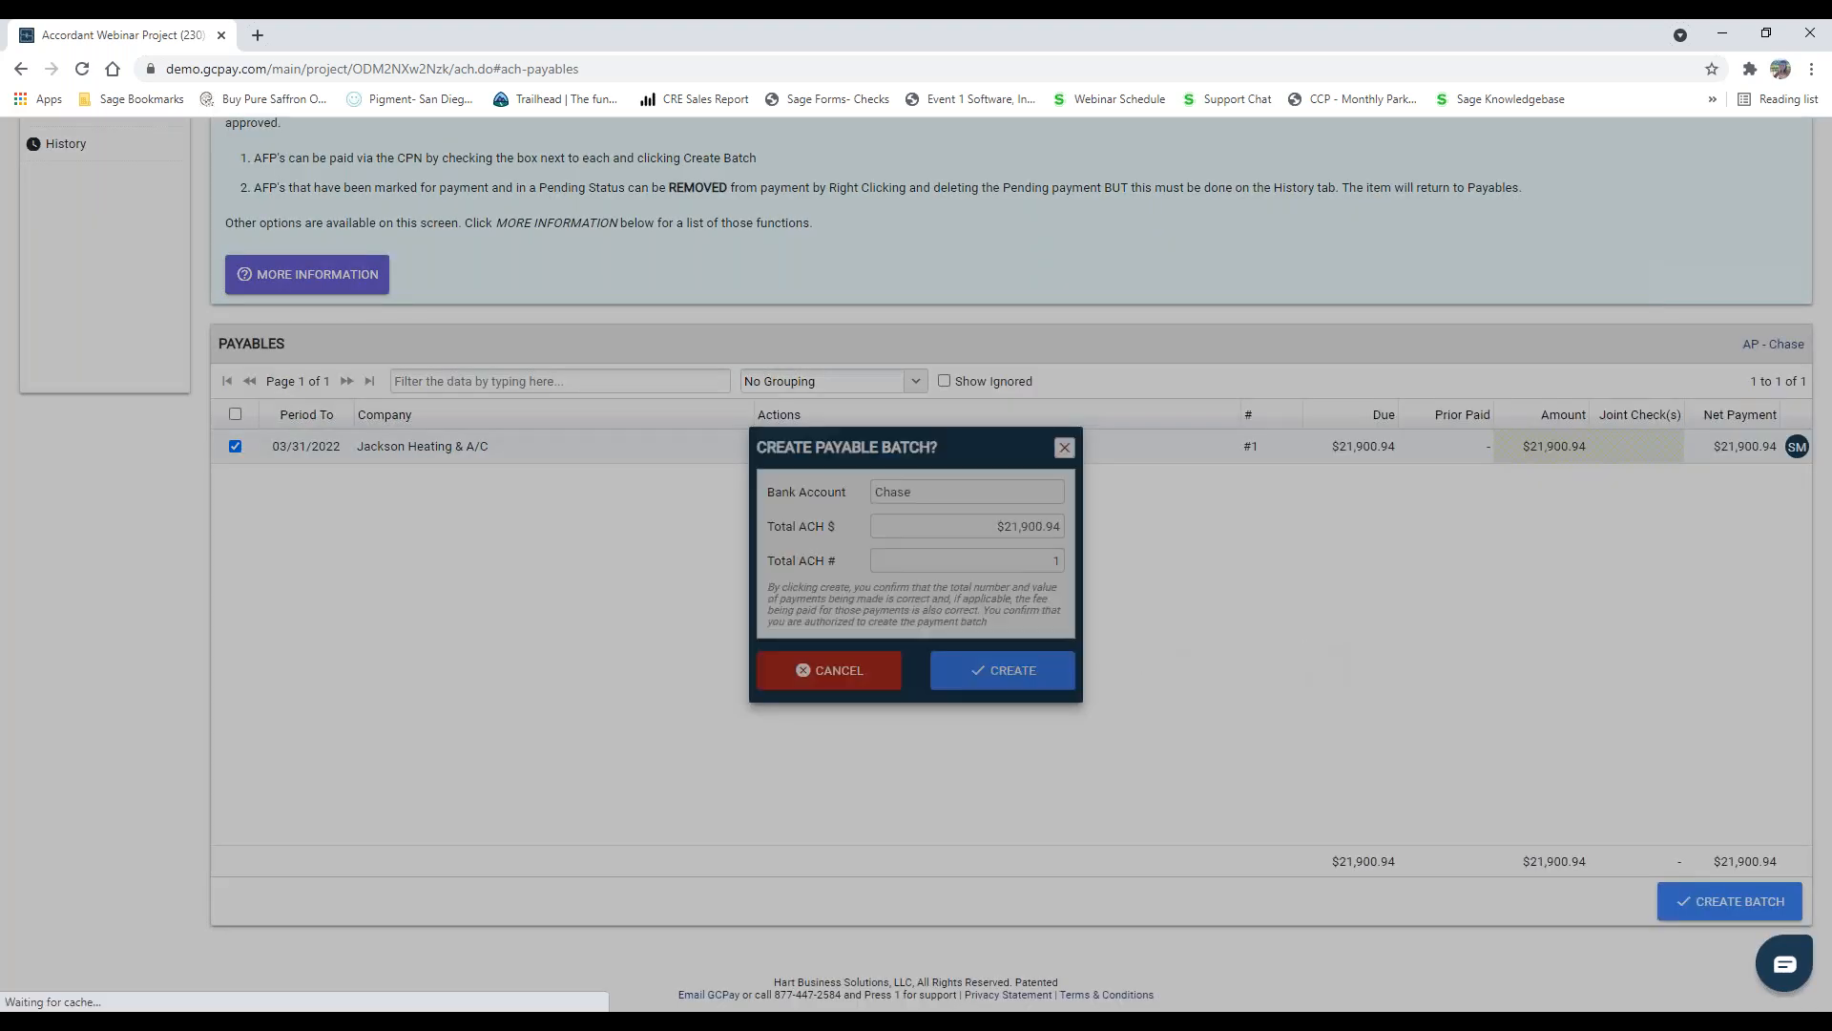
# Step: Check the outbound payment in the project's ACH history and read the explanation of the payment statuses
pyautogui.click(81, 527)
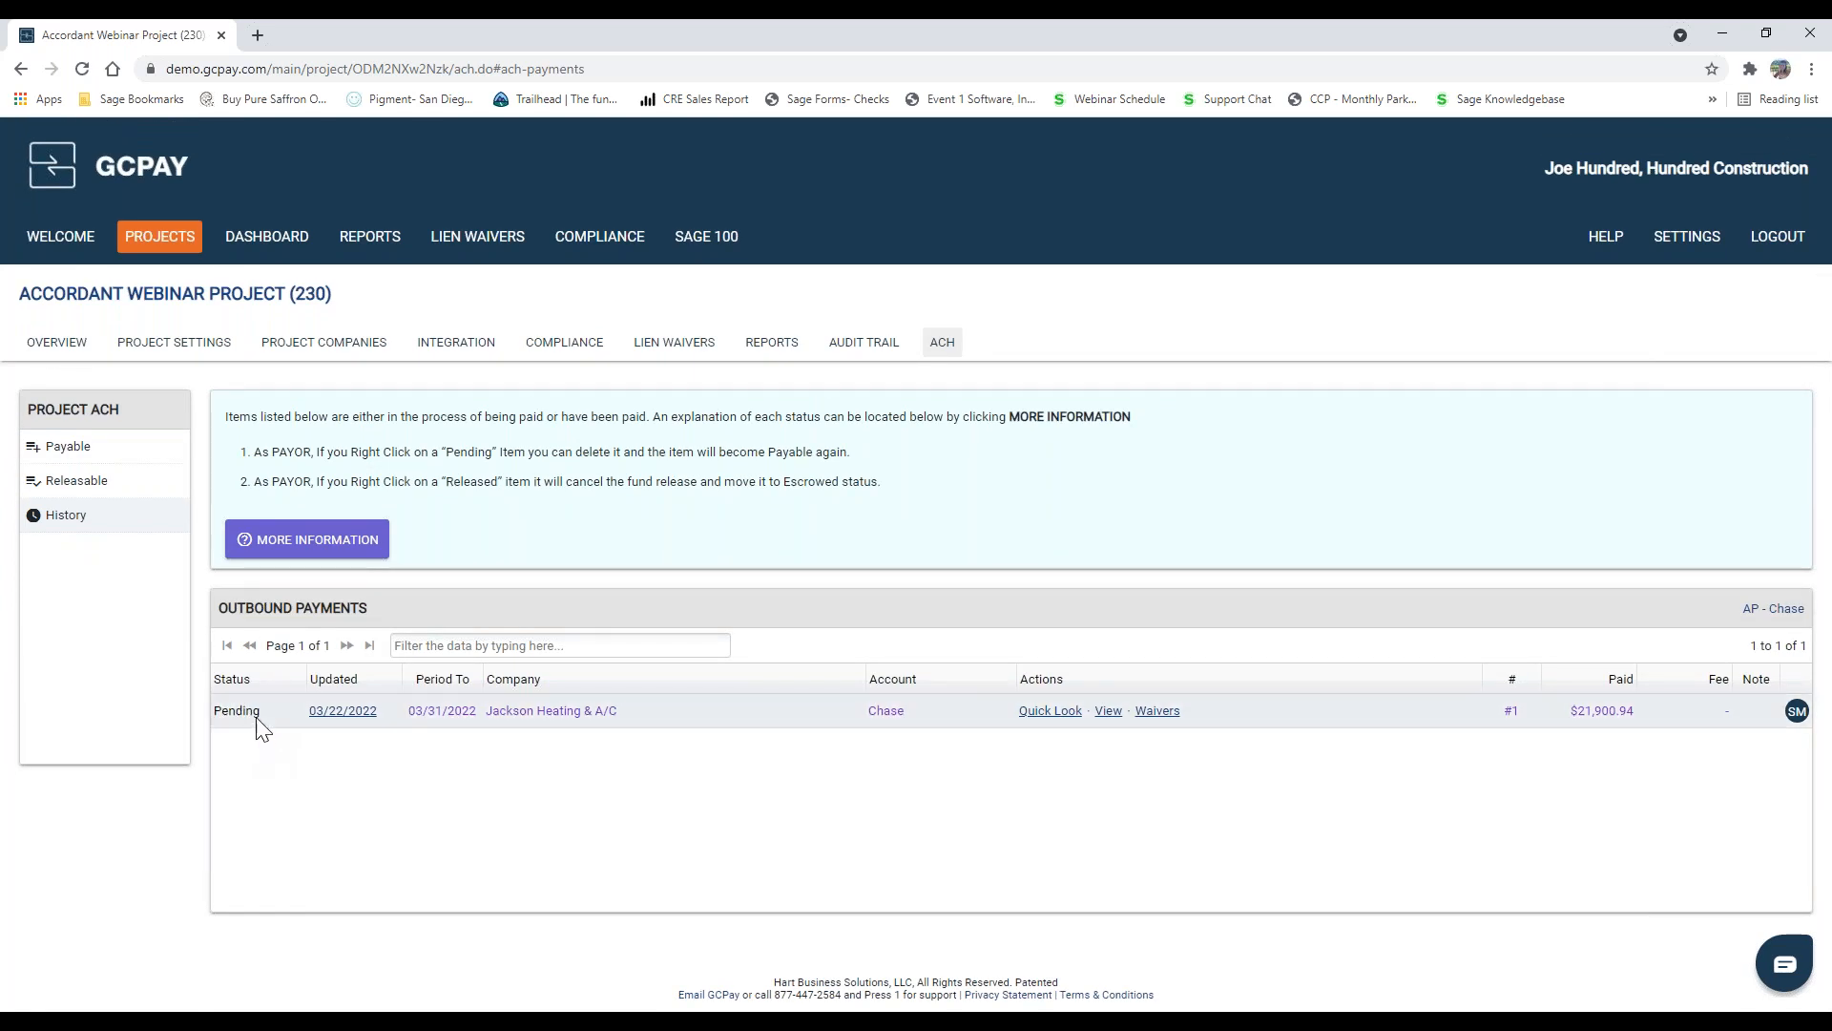
pyautogui.click(325, 522)
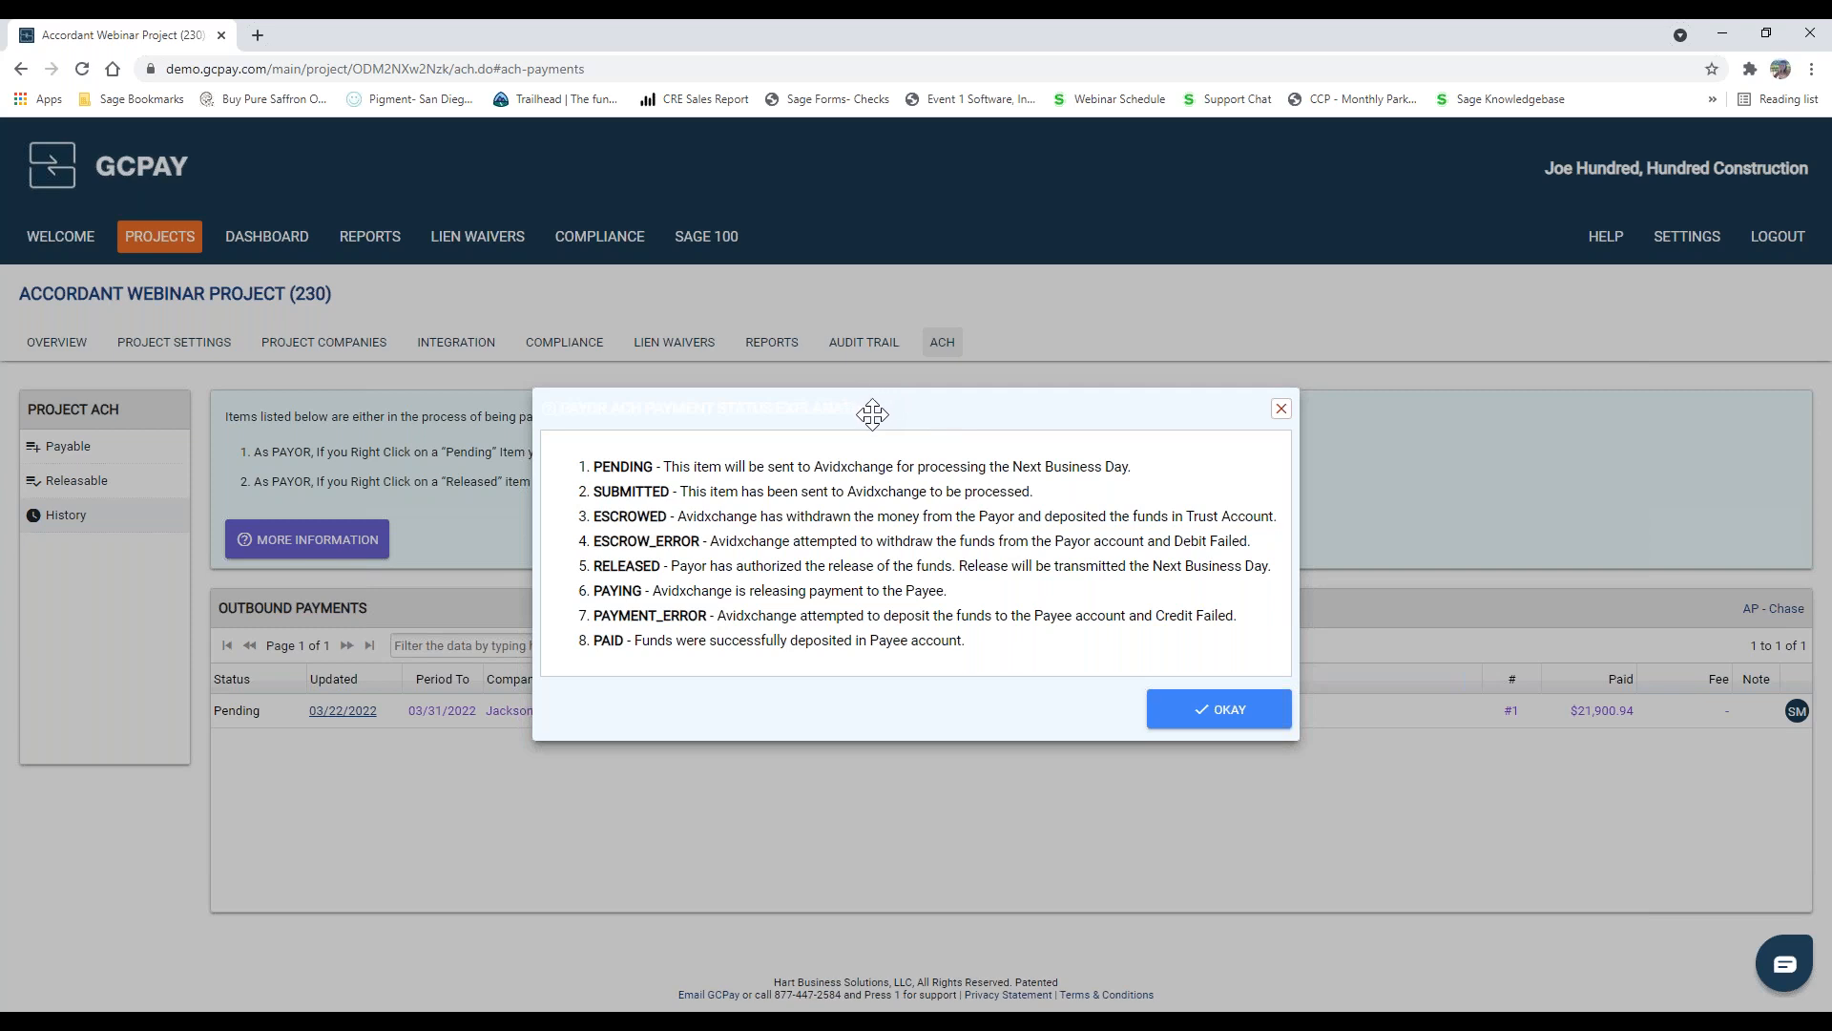
pyautogui.click(1282, 410)
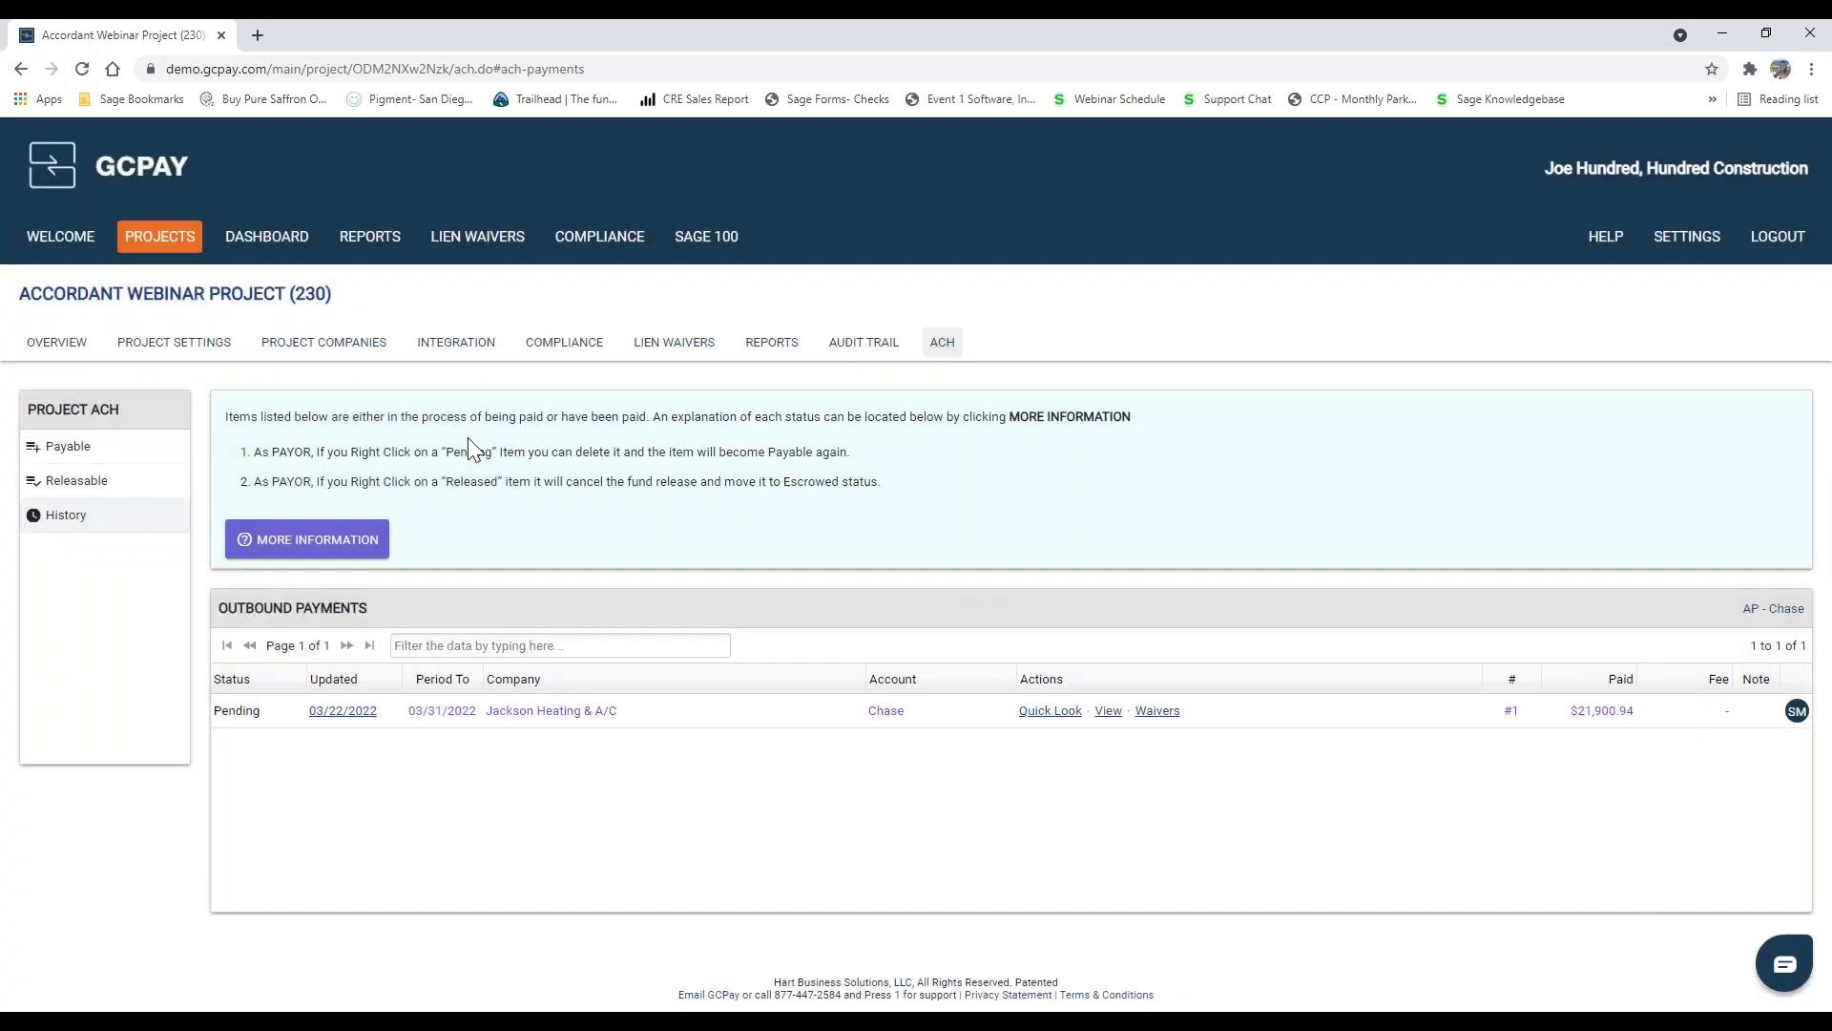
# Step: View the Accordant Webinar Project's lien waivers and look through the list of available project reports
pyautogui.click(672, 344)
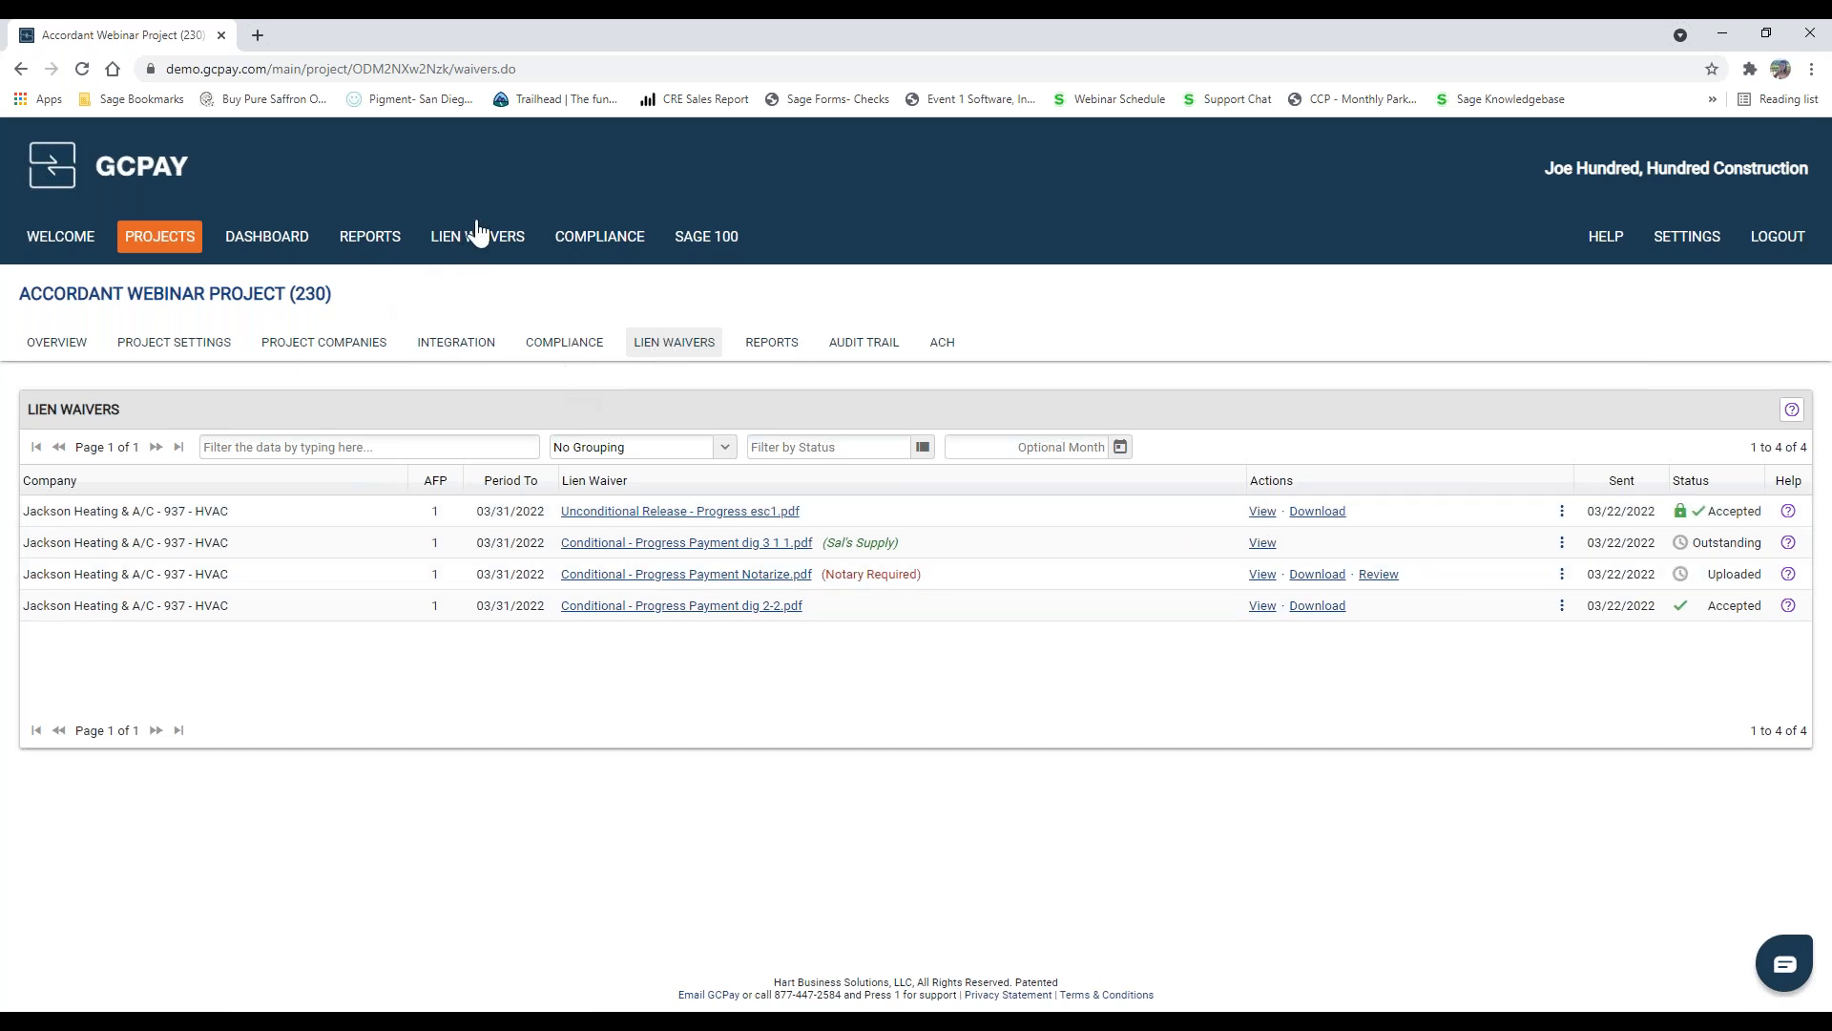
pyautogui.click(777, 353)
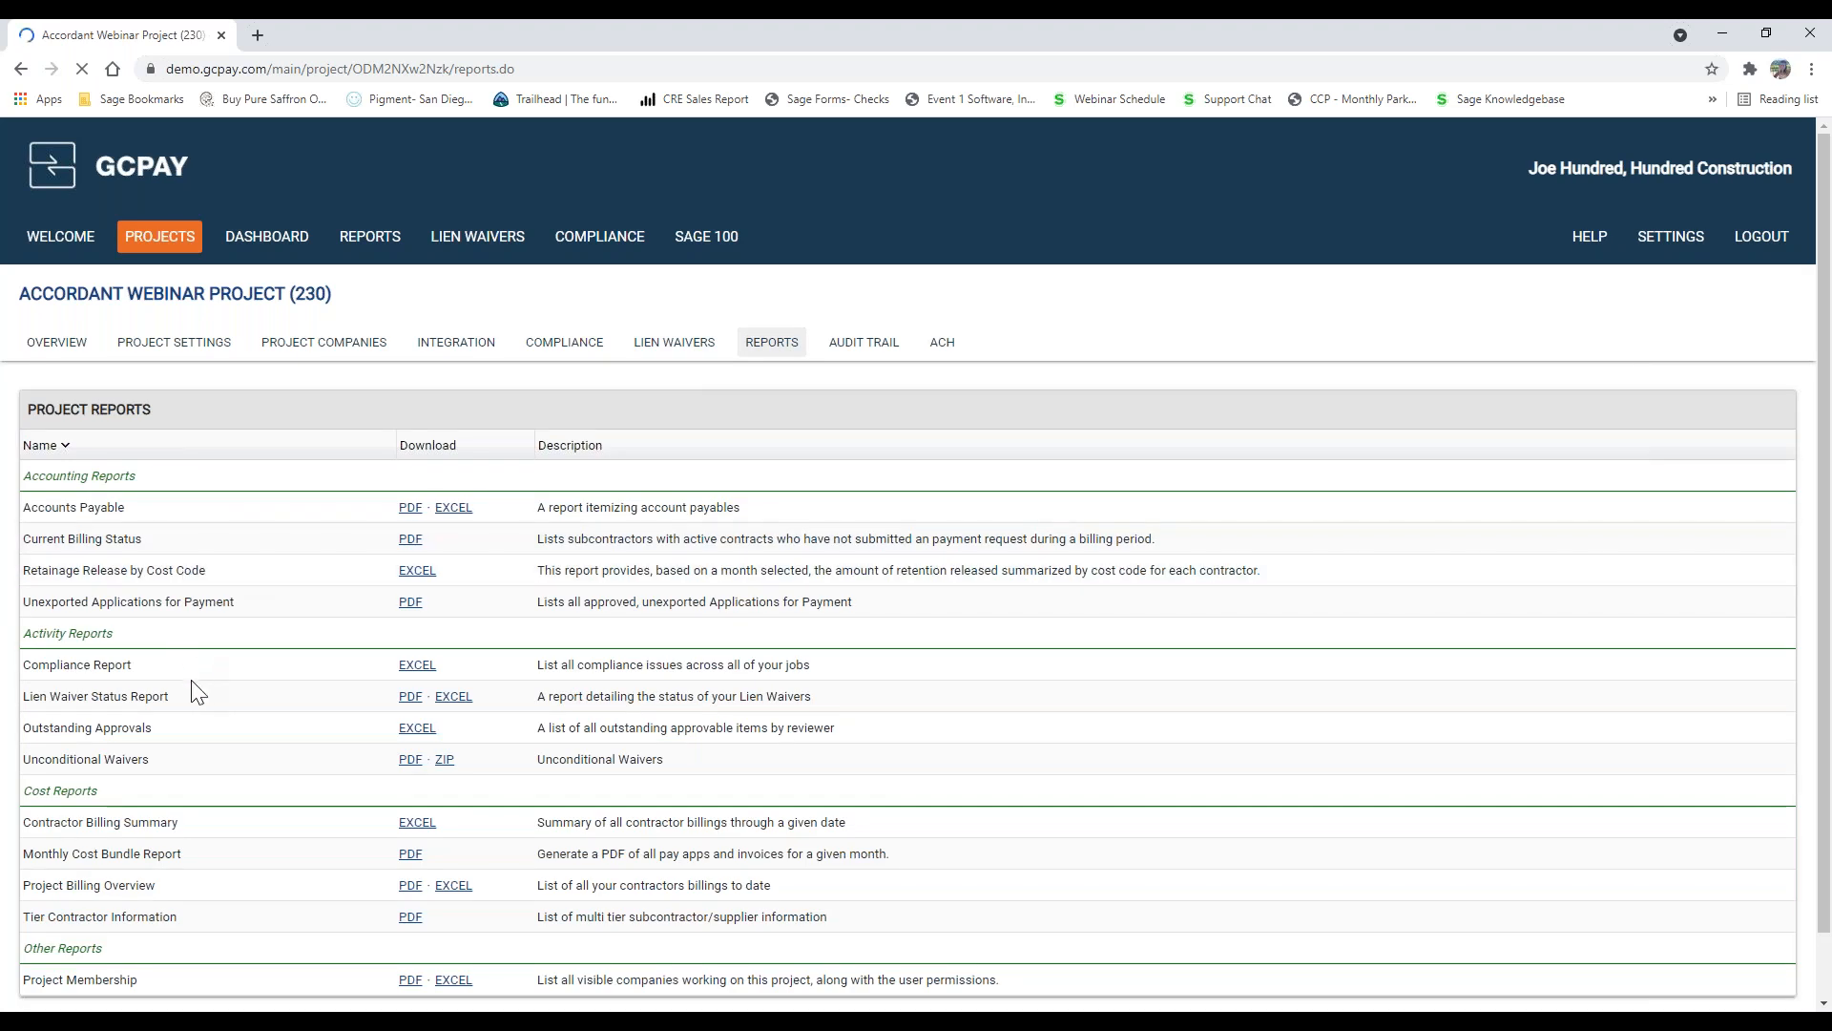
pyautogui.scroll(-1, 143, 458)
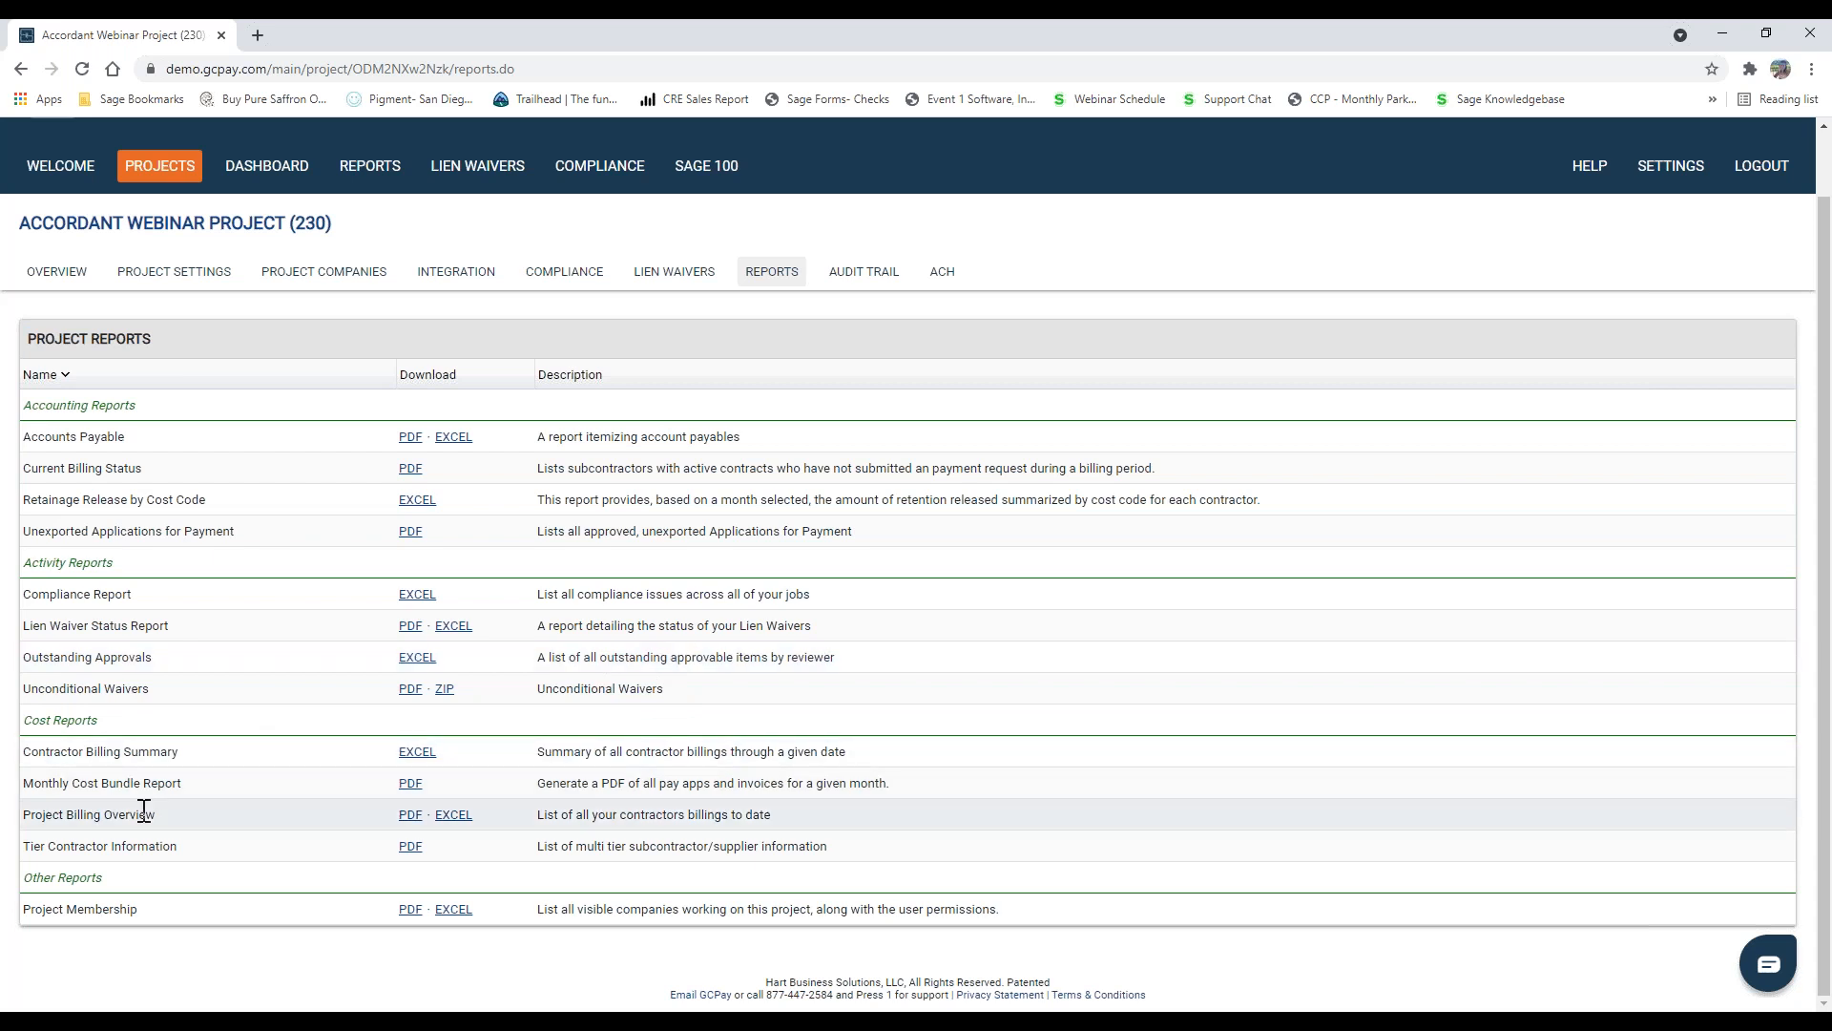
# Step: Set up the Monthly Cost Bundle Report PDF for month 03/2022 with the number of months set to 3
pyautogui.click(410, 785)
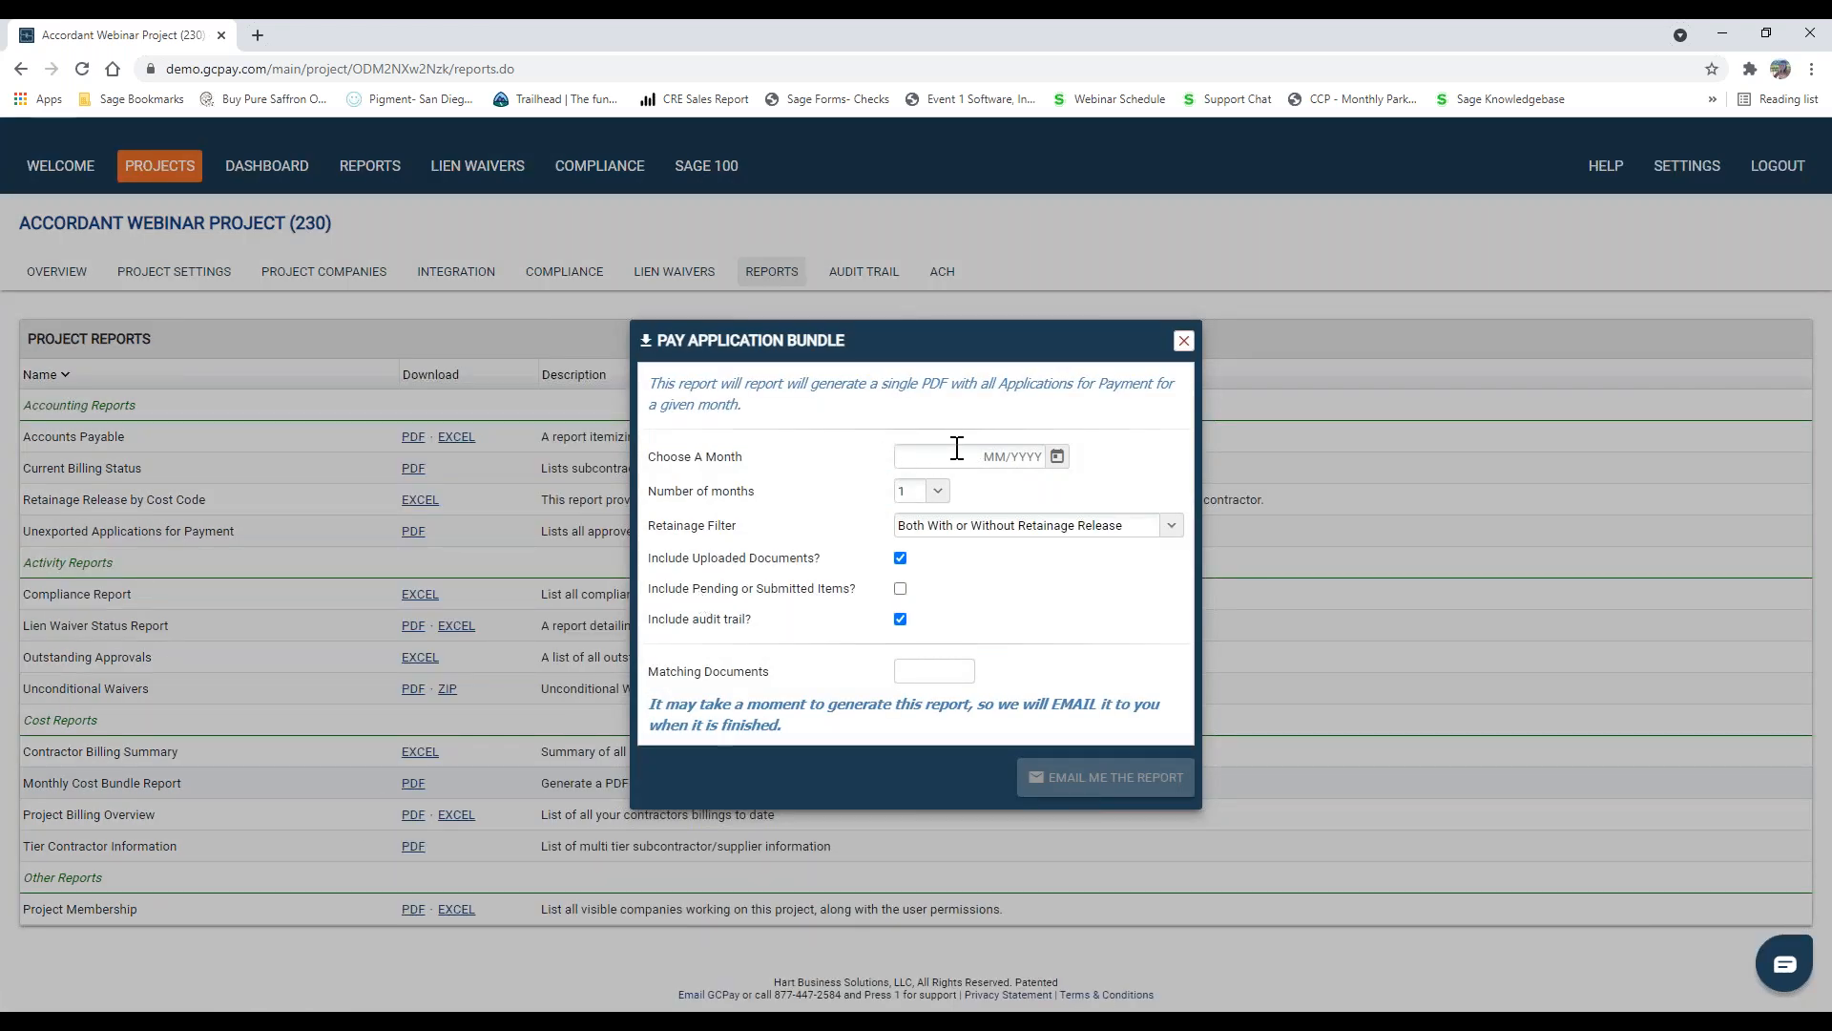
pyautogui.click(1057, 458)
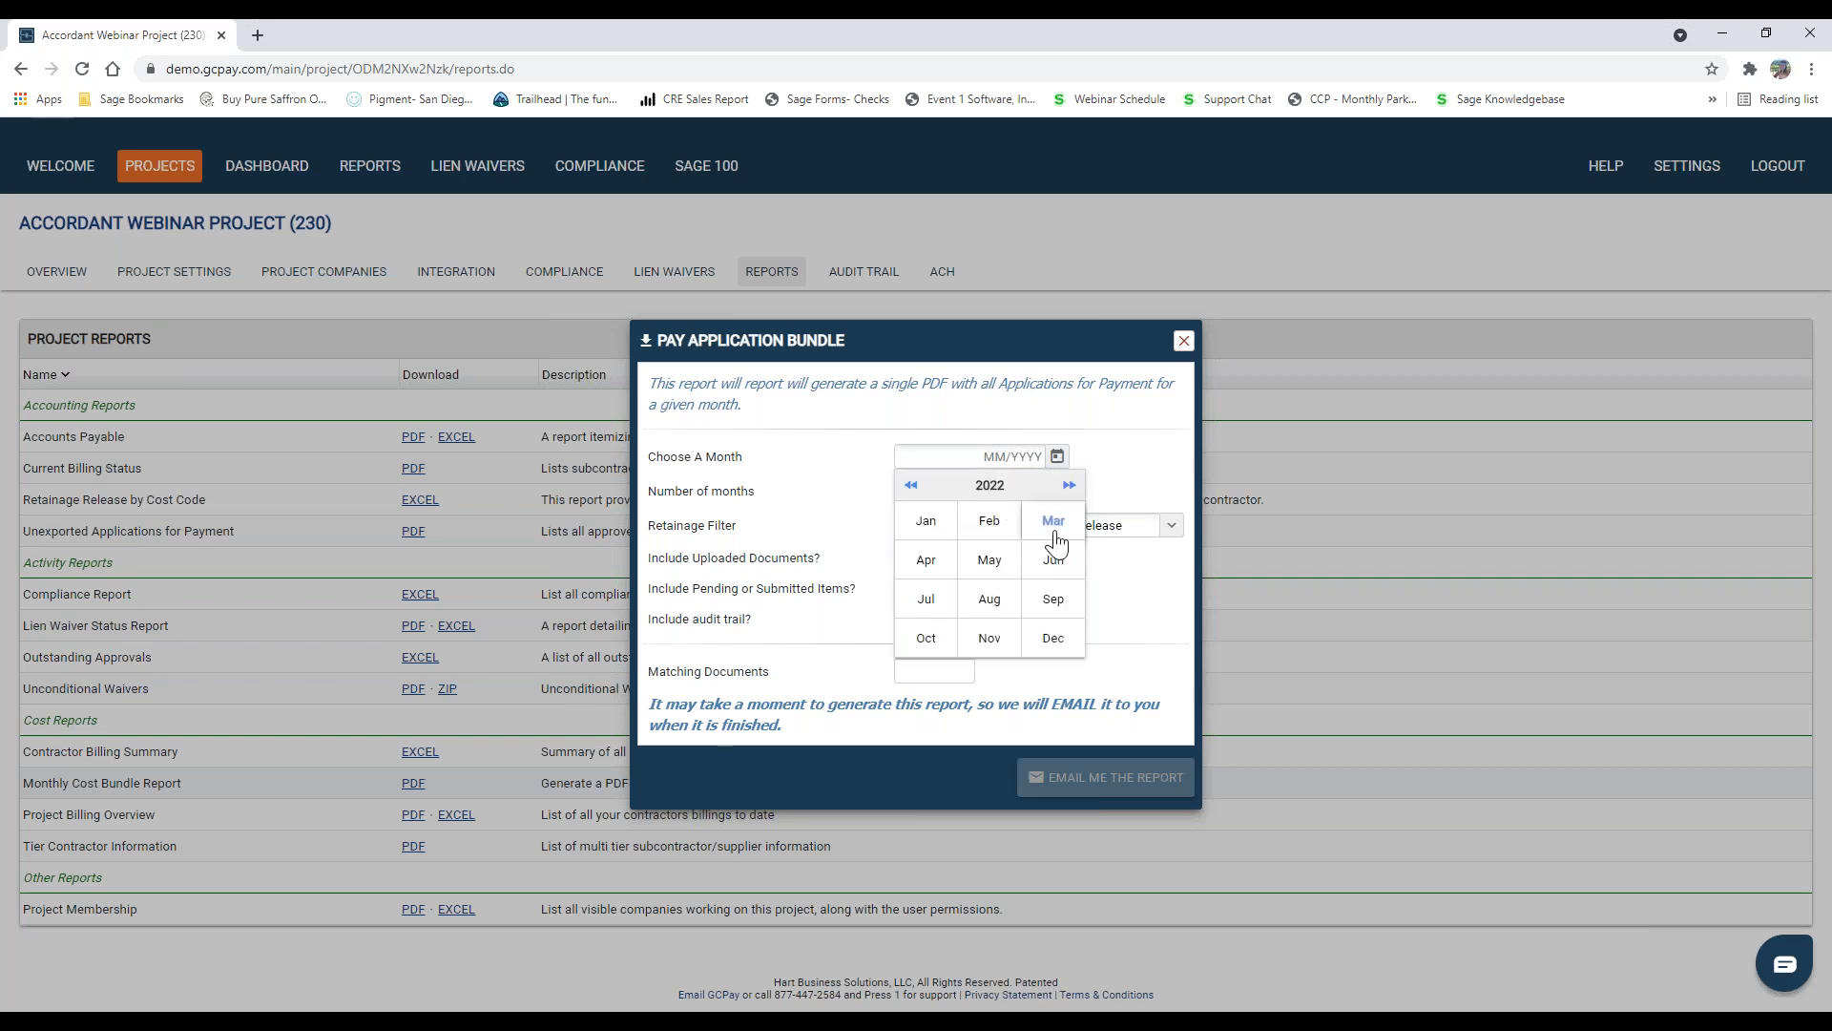
pyautogui.click(1051, 521)
pyautogui.click(938, 491)
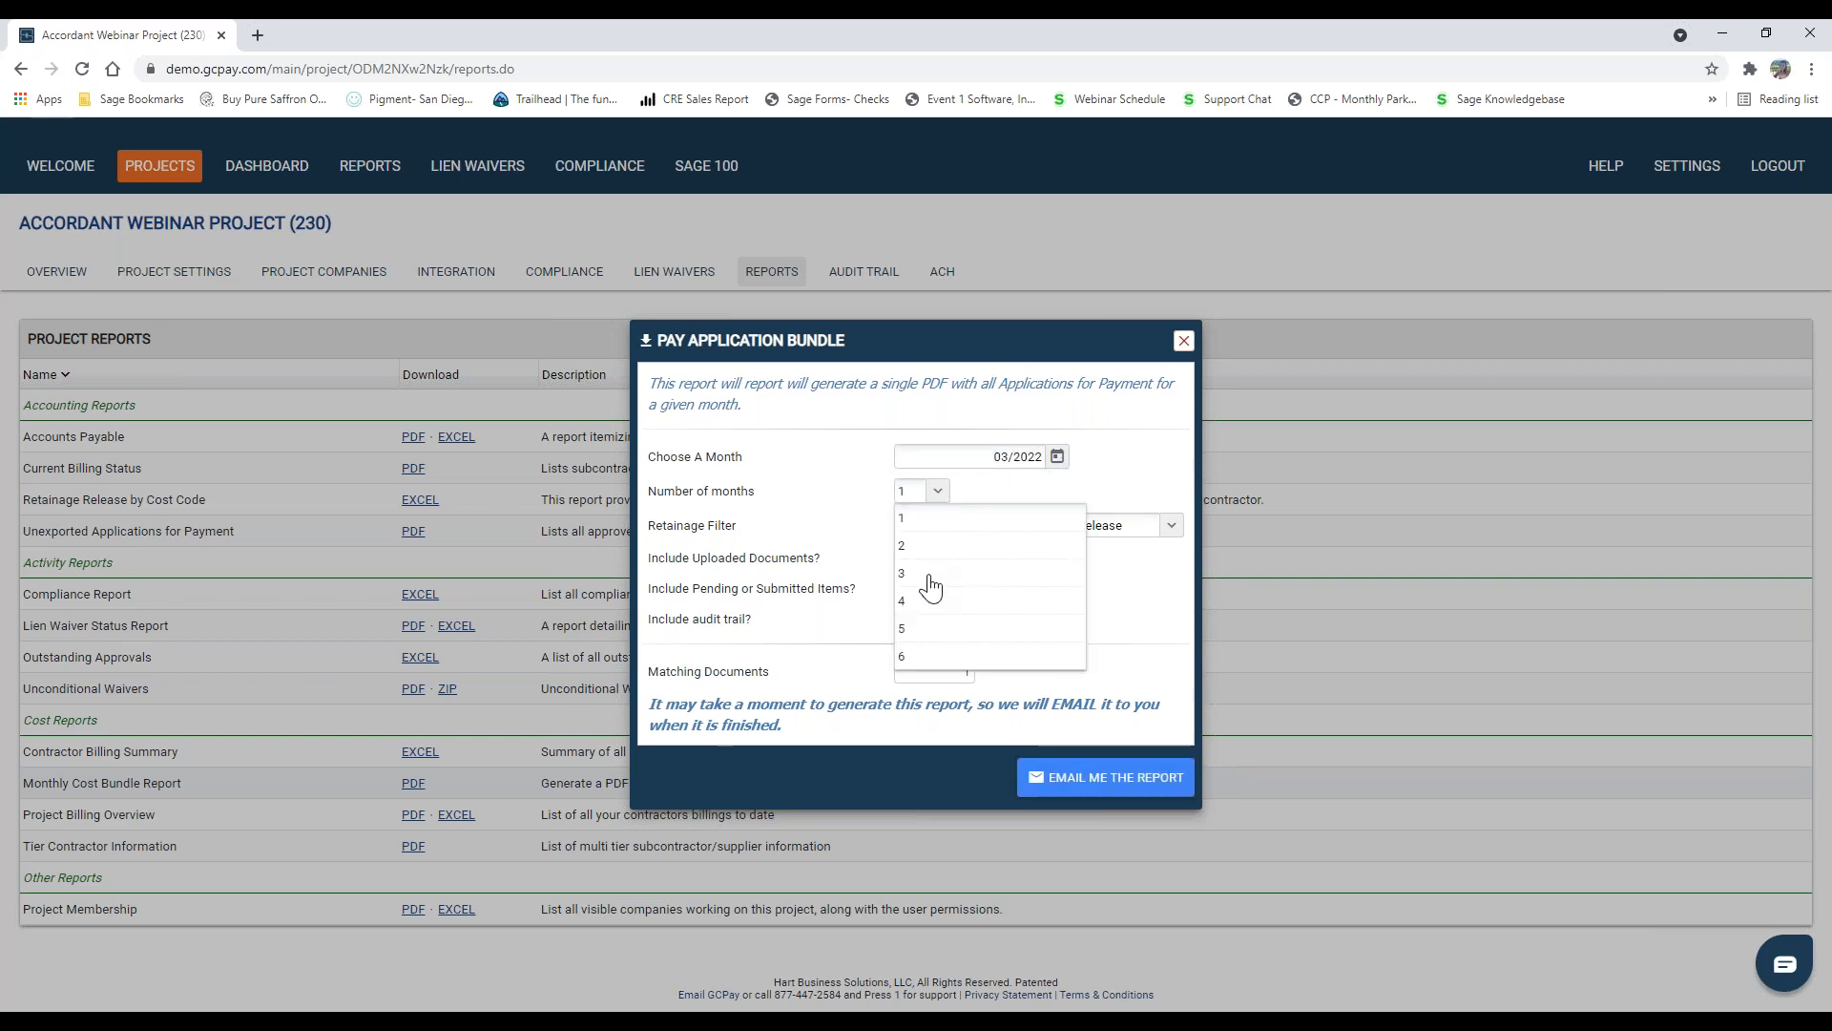
pyautogui.click(929, 572)
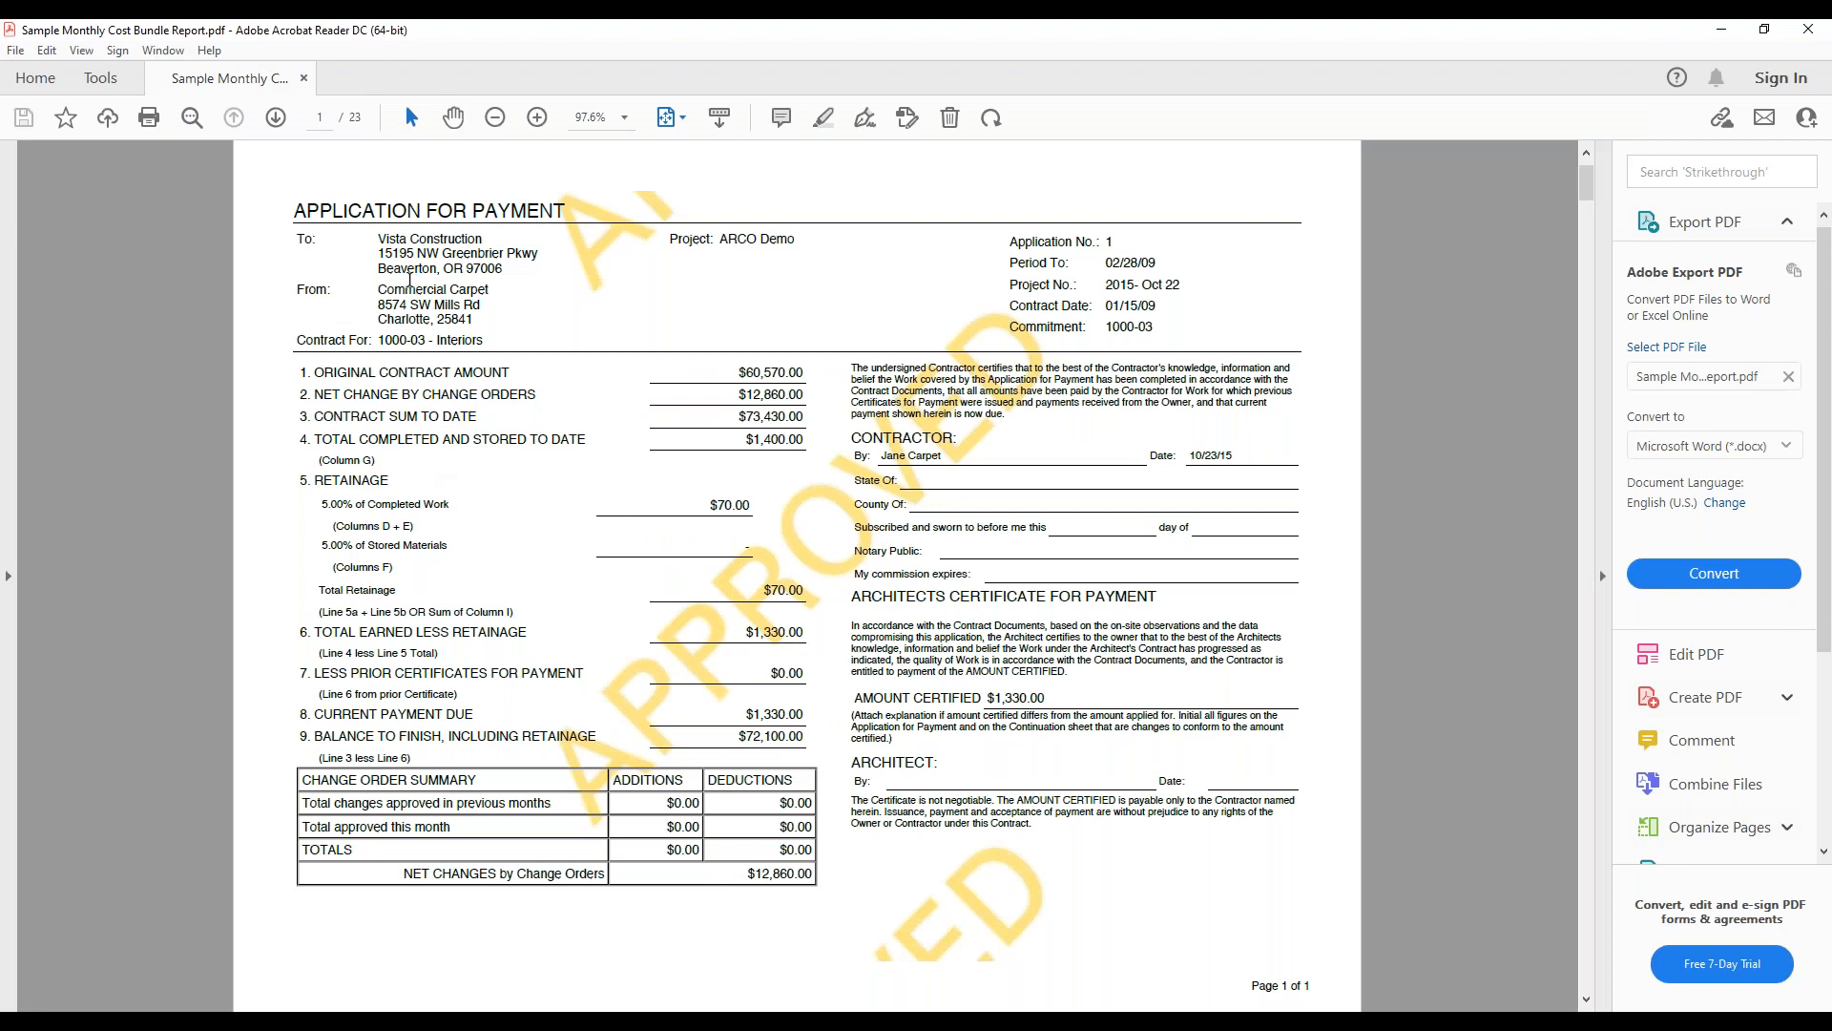
# Step: Look through the pay application, continuation sheet and waiver pages of the sample Monthly Cost Bundle Report PDF and return to GCPay
pyautogui.scroll(-3, 433, 269)
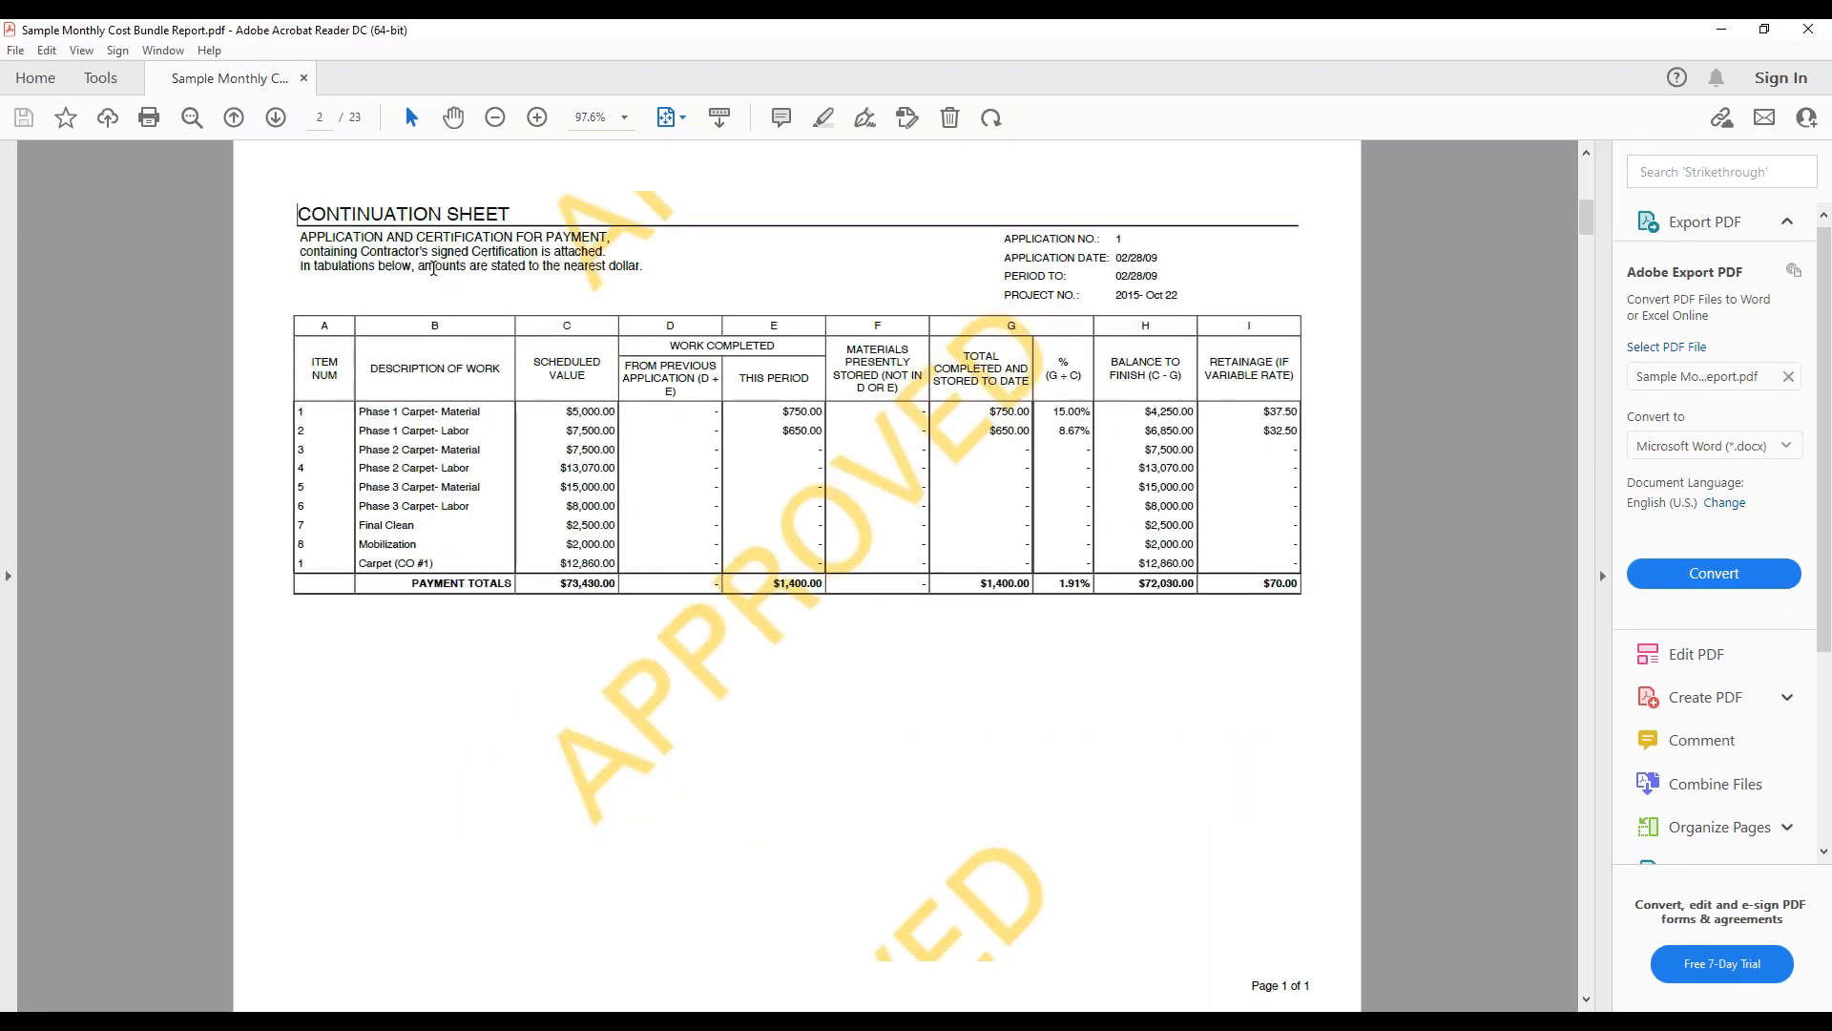
pyautogui.scroll(-3, 433, 269)
pyautogui.scroll(-3, 433, 286)
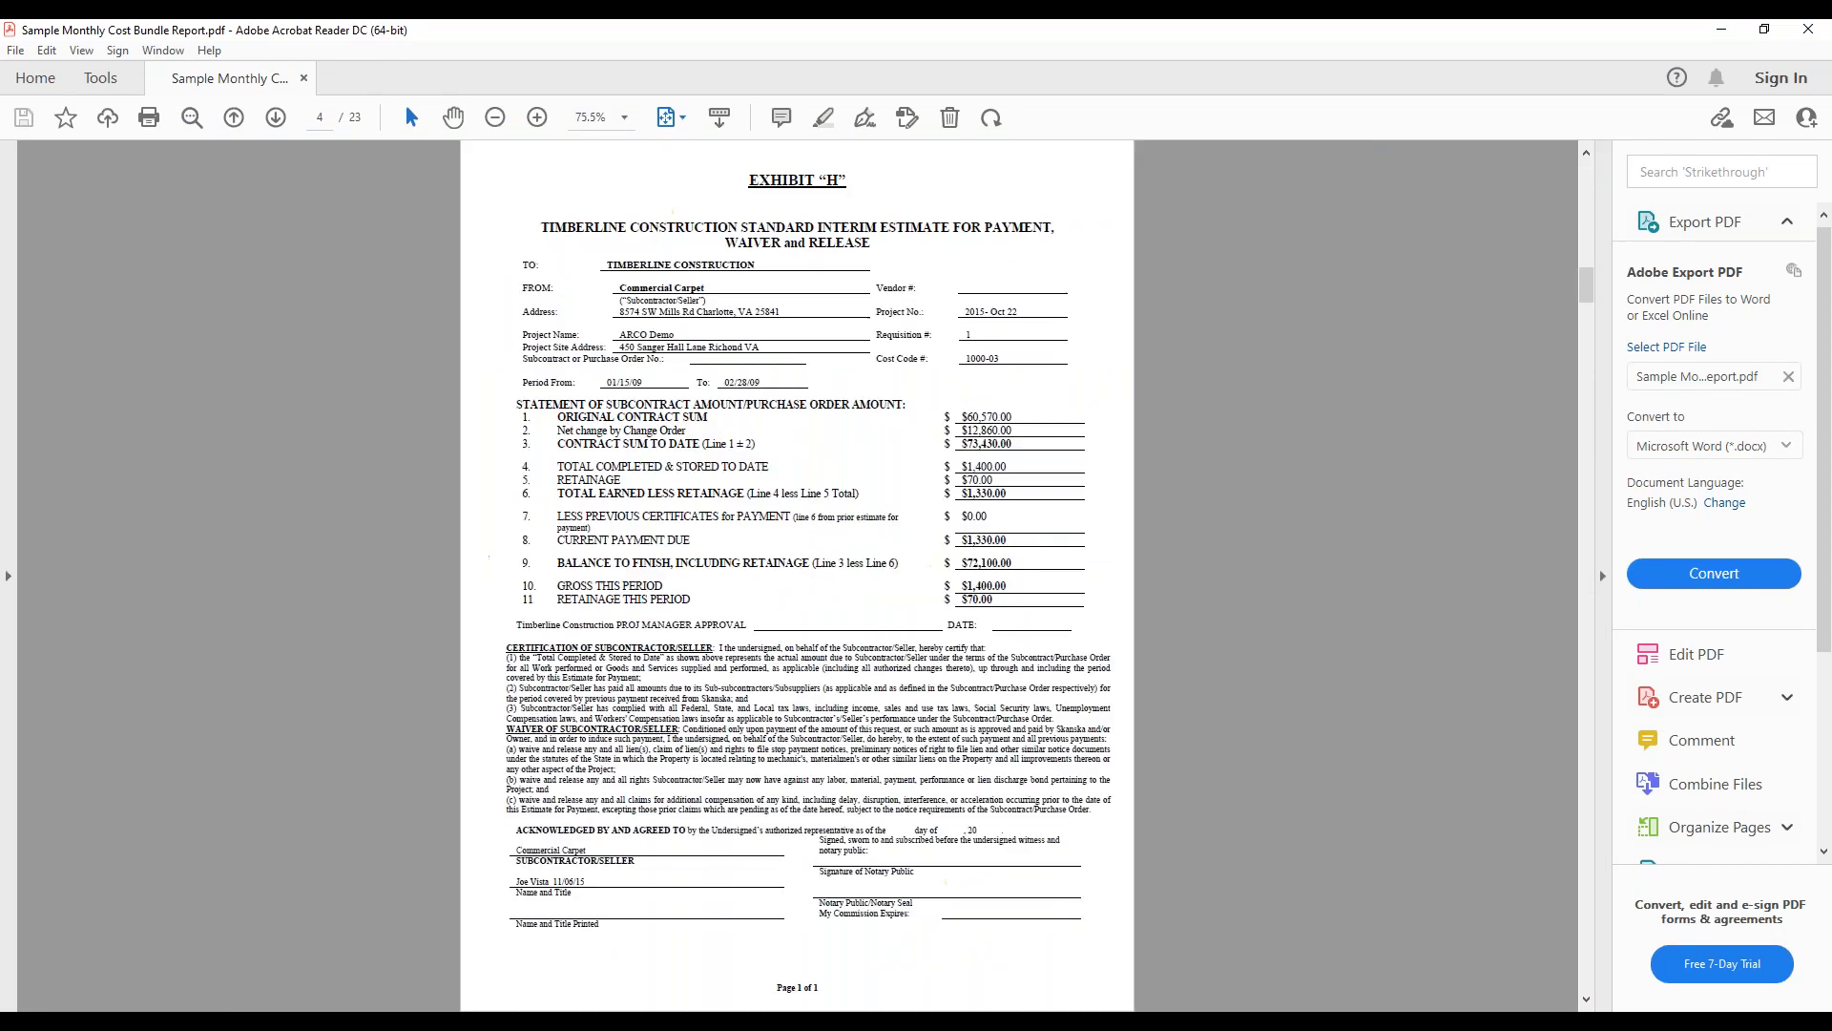
pyautogui.scroll(-3, 708, 229)
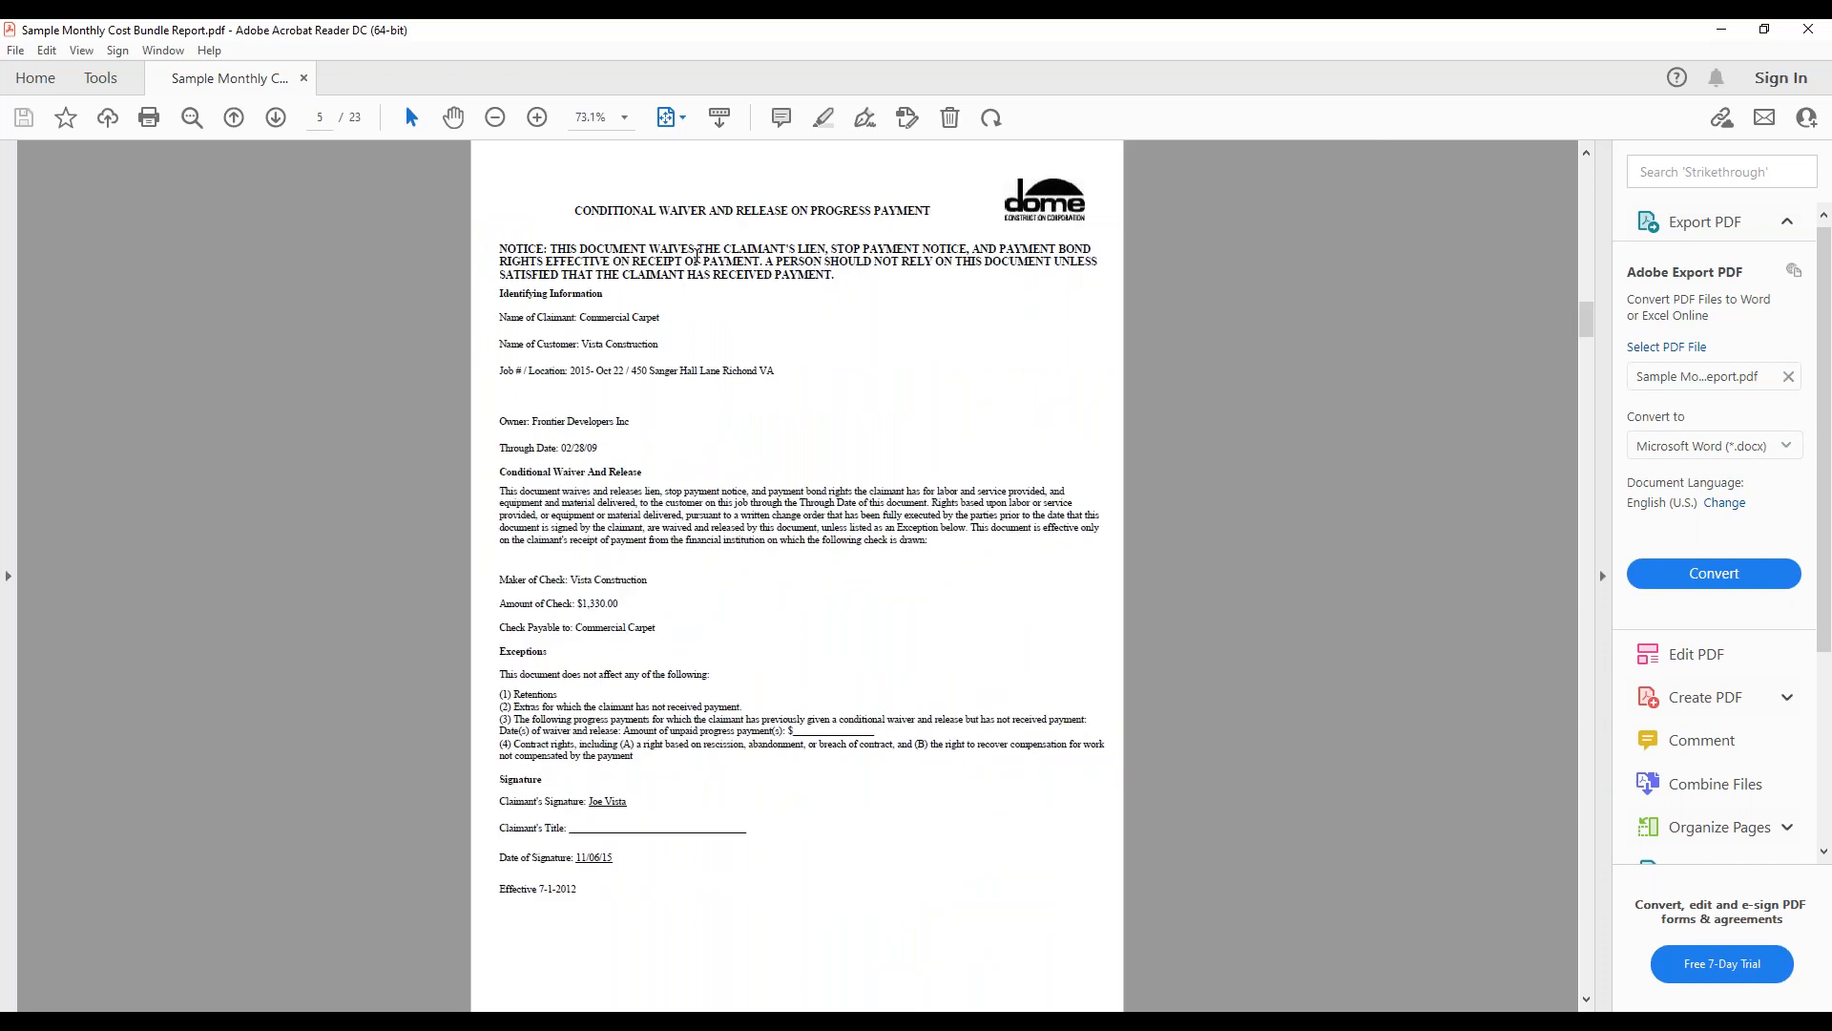
pyautogui.scroll(-3, 695, 254)
pyautogui.scroll(-3, 666, 298)
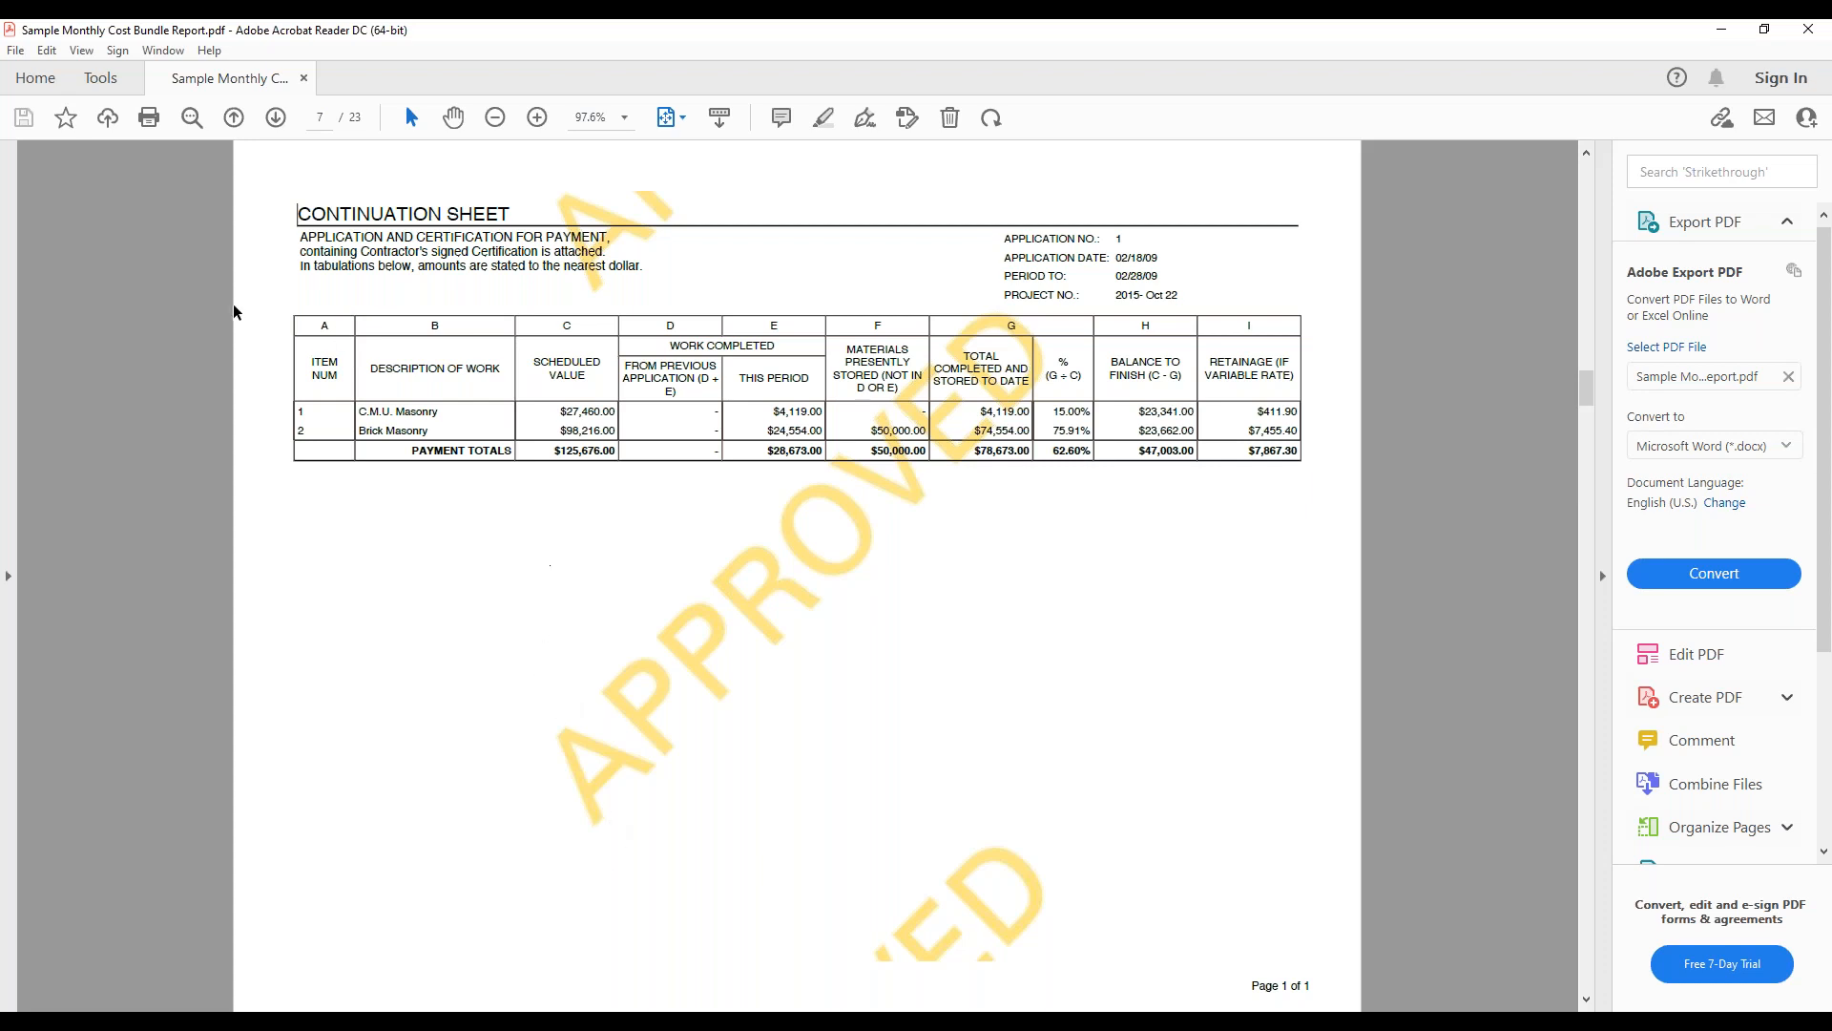
pyautogui.click(1722, 29)
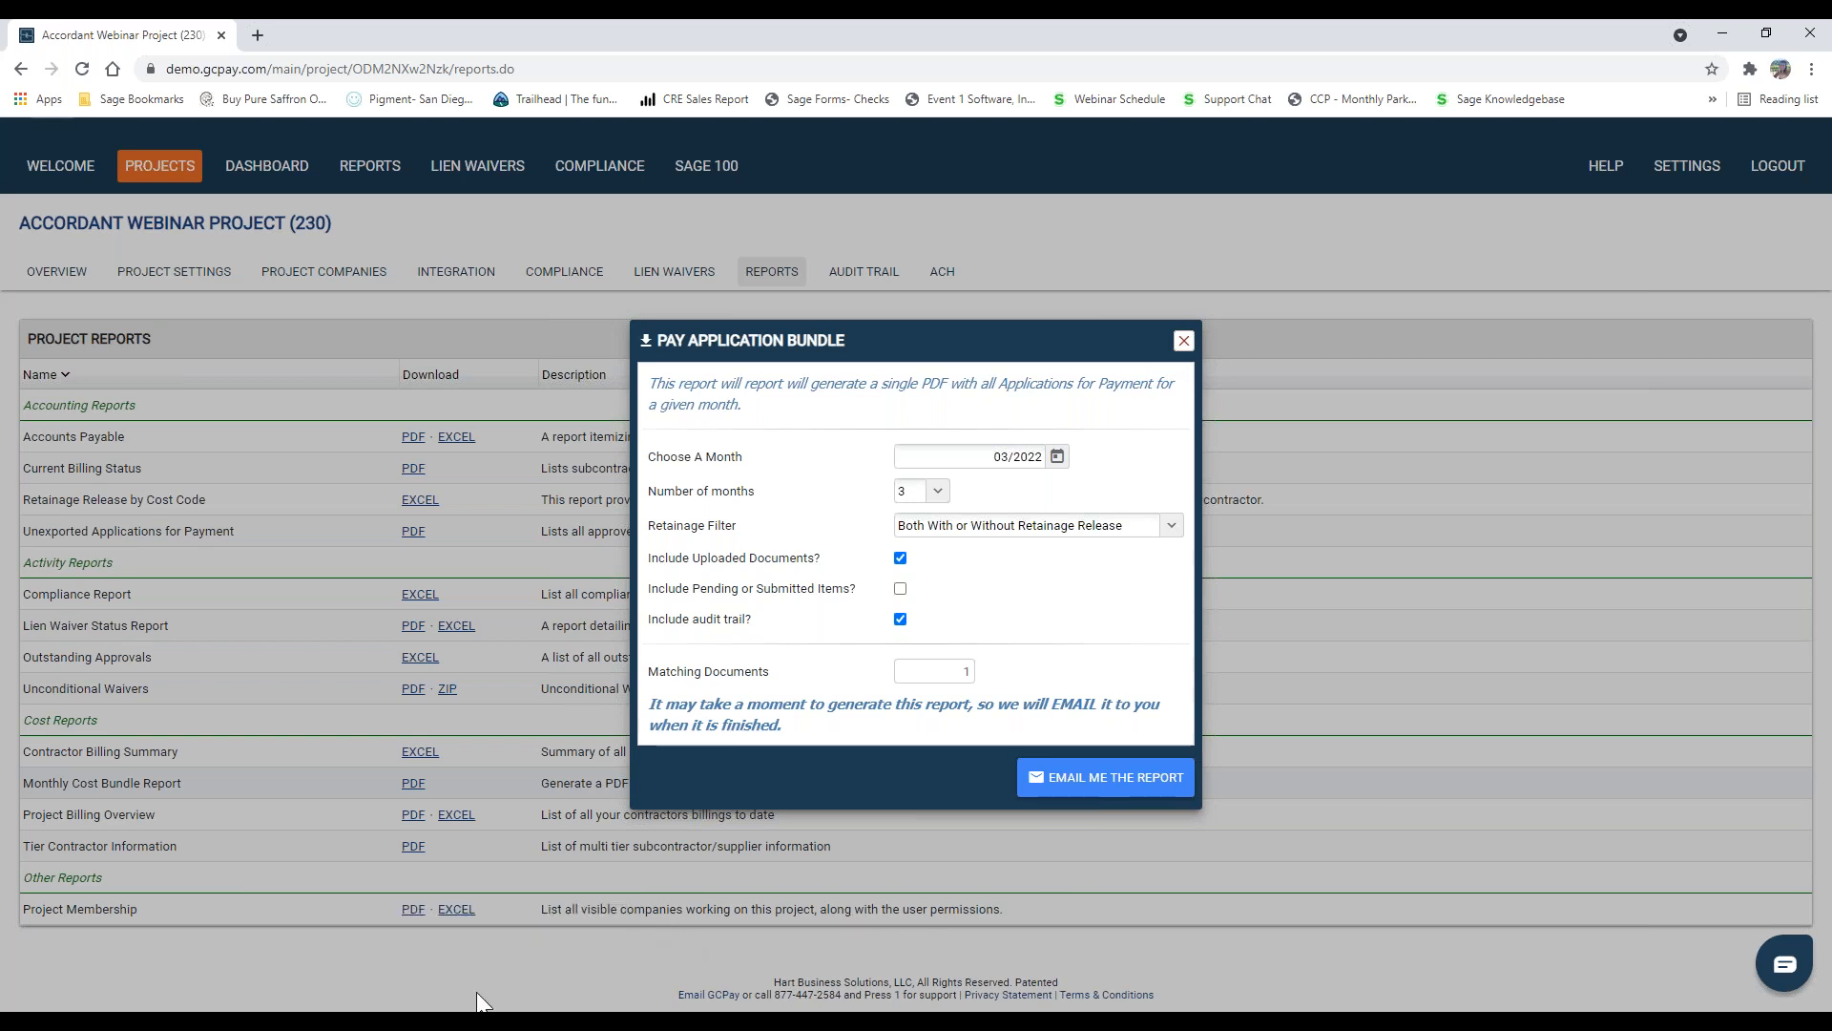
# Step: Switch to the webinar deck in PowerPoint, start the slide show from slide 13 and advance to the "What comes with GCPay?" slide
pyautogui.moveTo(482, 1006)
pyautogui.click(553, 945)
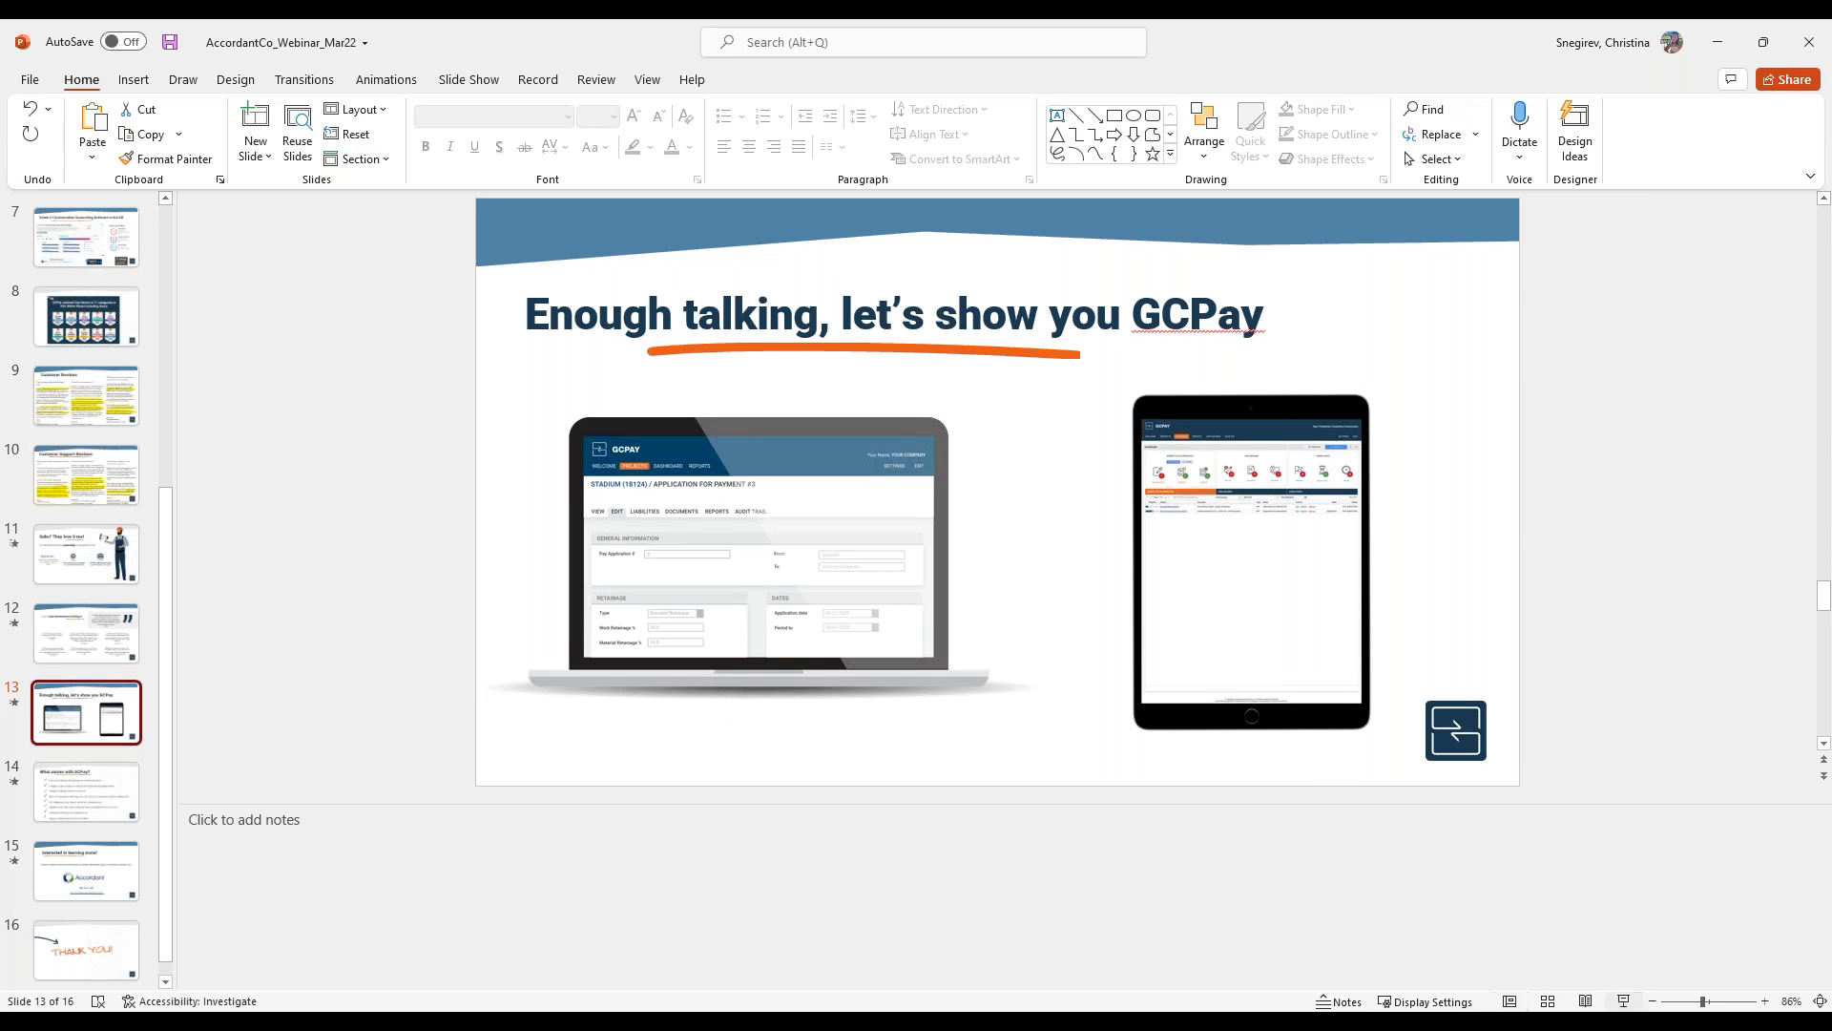
pyautogui.hotkey('shift', 'F5')
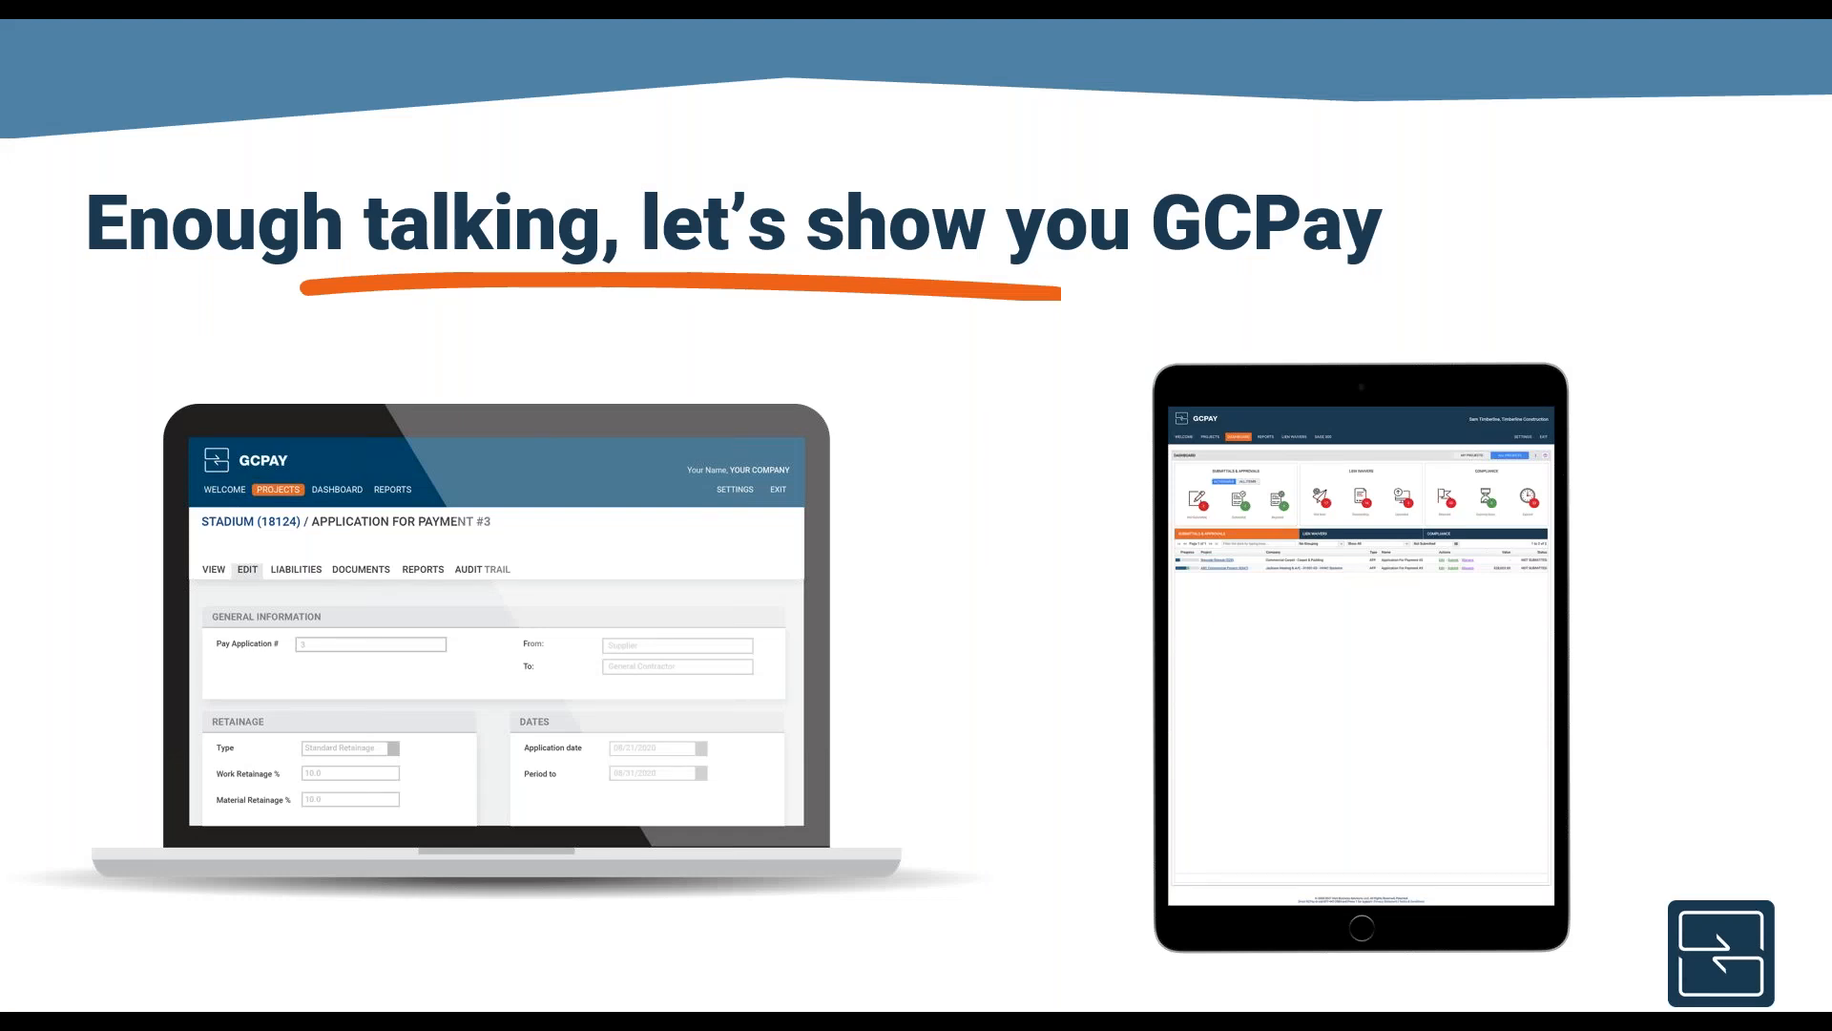
pyautogui.press('Right')
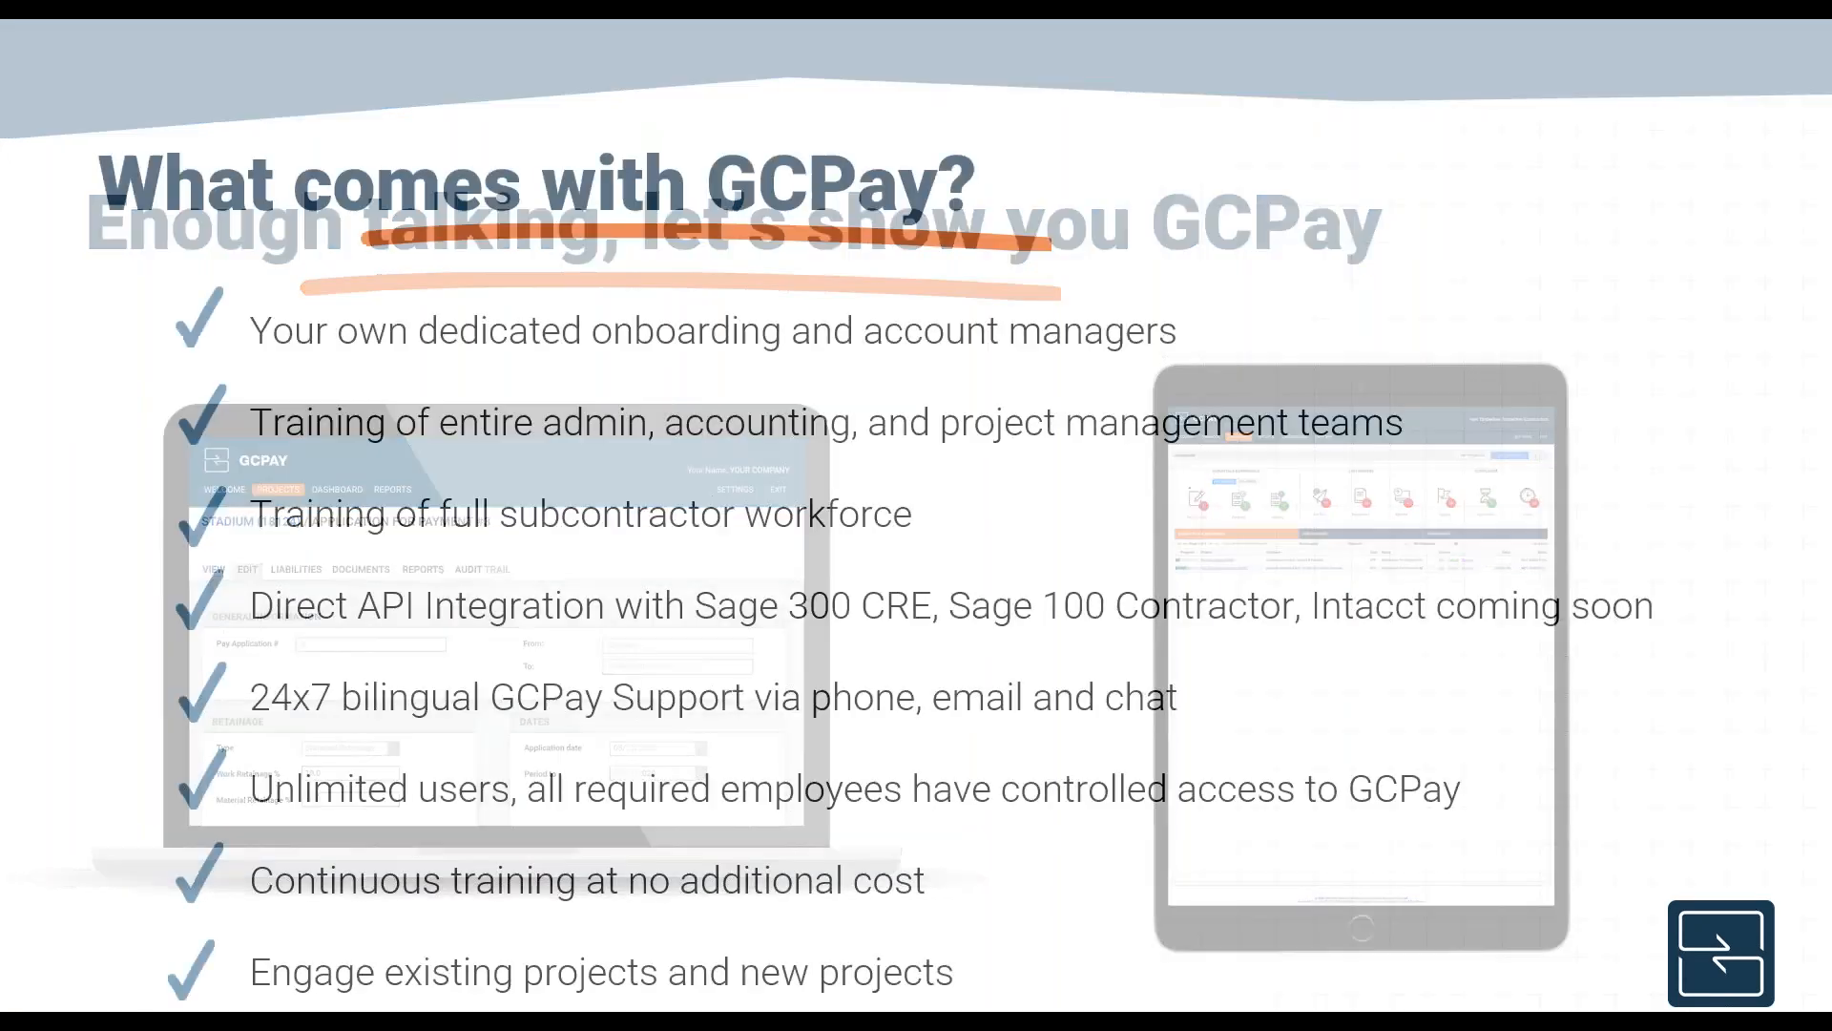